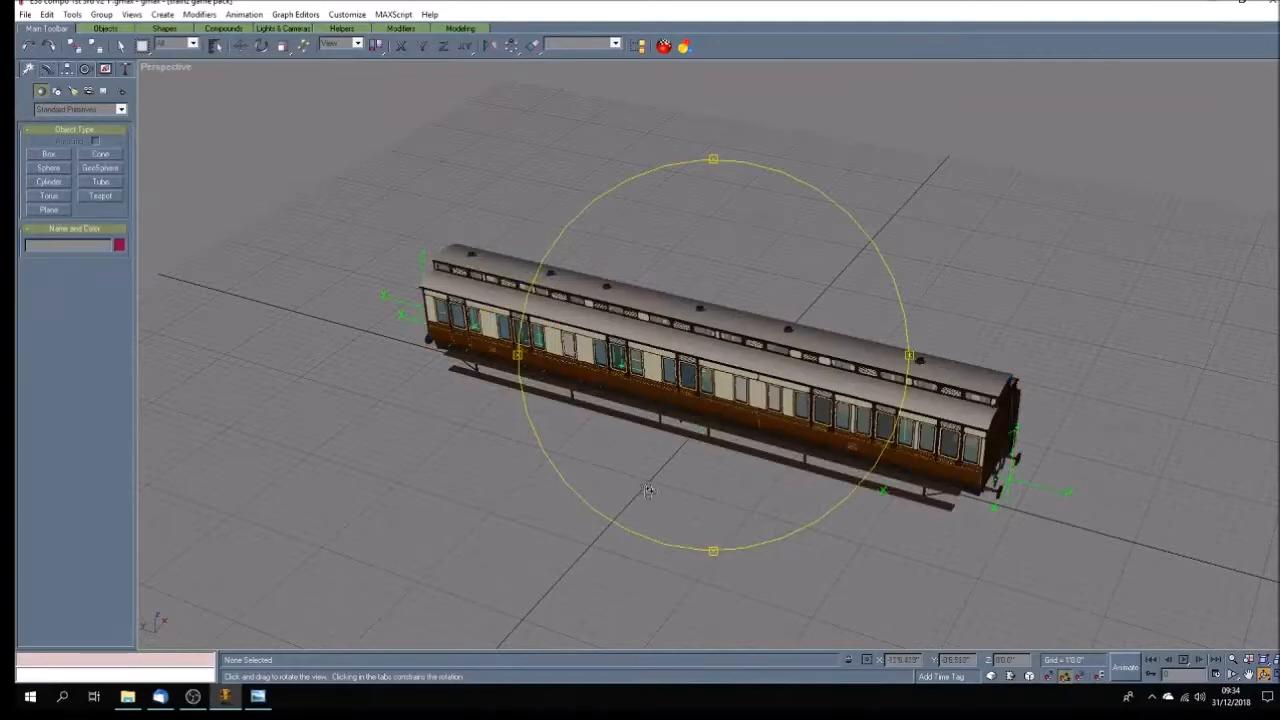
{"action": "scroll", "coordinate": [651, 487], "scroll_direction": "up", "scroll_amount": 3}
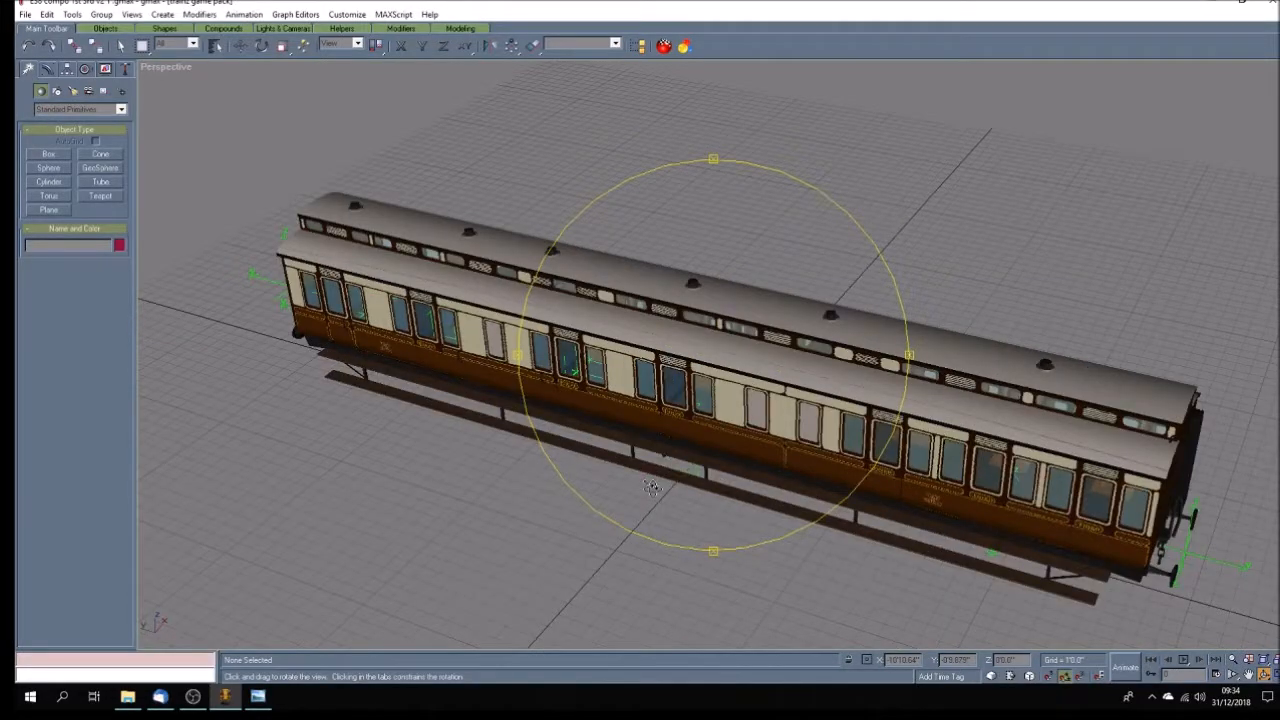
{"action": "mouse_move", "coordinate": [651, 487]}
{"action": "left_mouse_down"}
{"action": "mouse_move", "coordinate": [665, 473]}
{"action": "mouse_move", "coordinate": [663, 487]}
{"action": "mouse_move", "coordinate": [690, 490]}
{"action": "mouse_move", "coordinate": [755, 479]}
{"action": "mouse_move", "coordinate": [714, 477]}
{"action": "mouse_move", "coordinate": [734, 478]}
{"action": "left_mouse_up"}
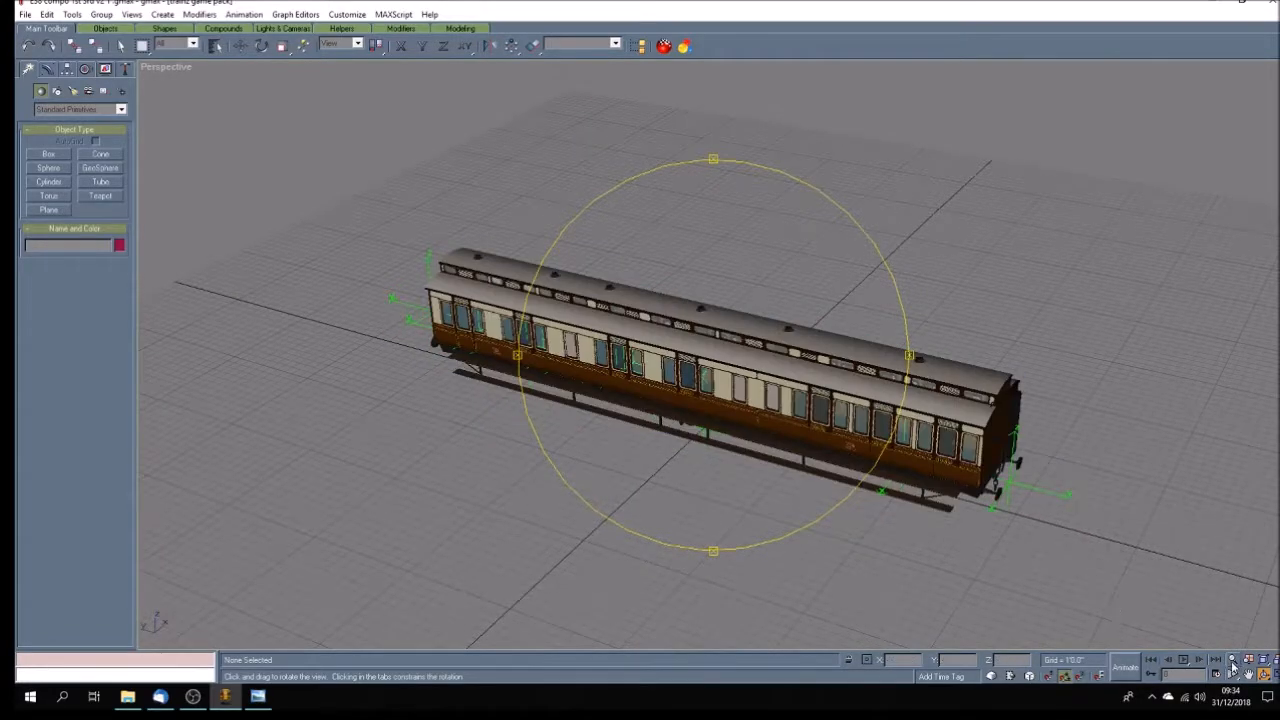
Ungroup the attachment points group of the coach and clear the selection.
{"action": "left_click", "coordinate": [1271, 676]}
{"action": "left_click", "coordinate": [1248, 675]}
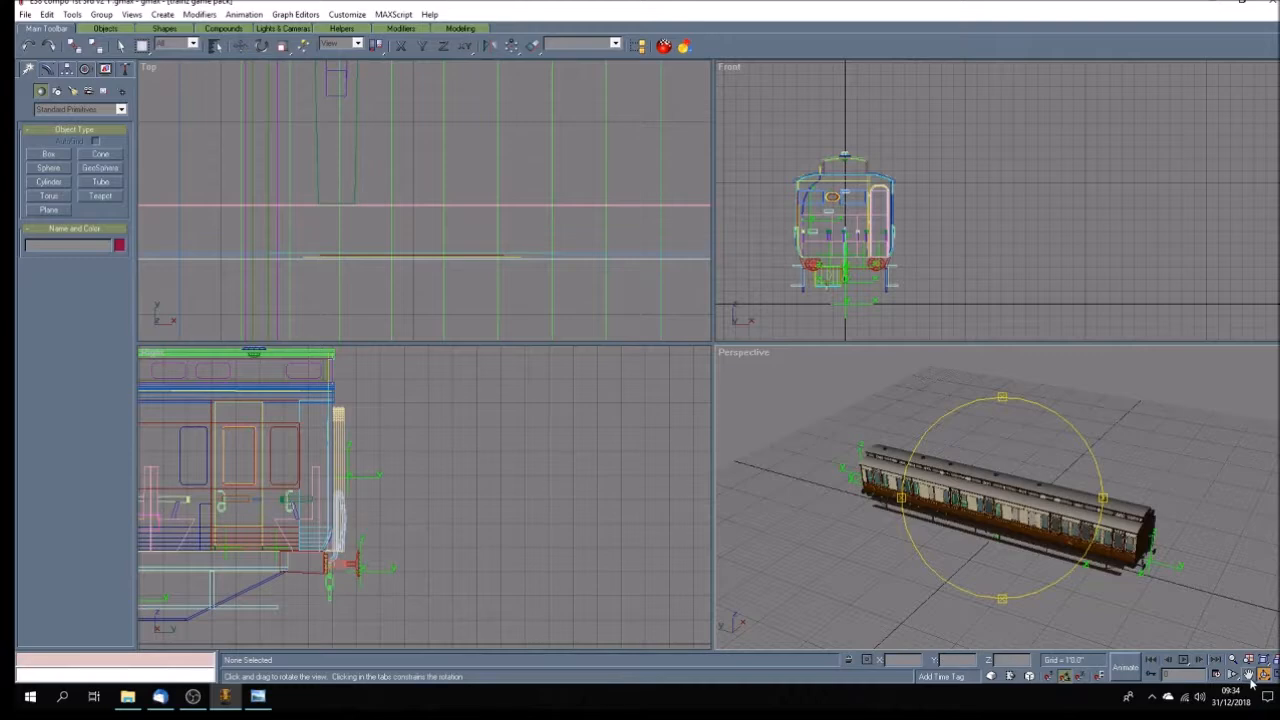
{"action": "left_click_drag", "start_coordinate": [474, 291], "coordinate": [491, 230]}
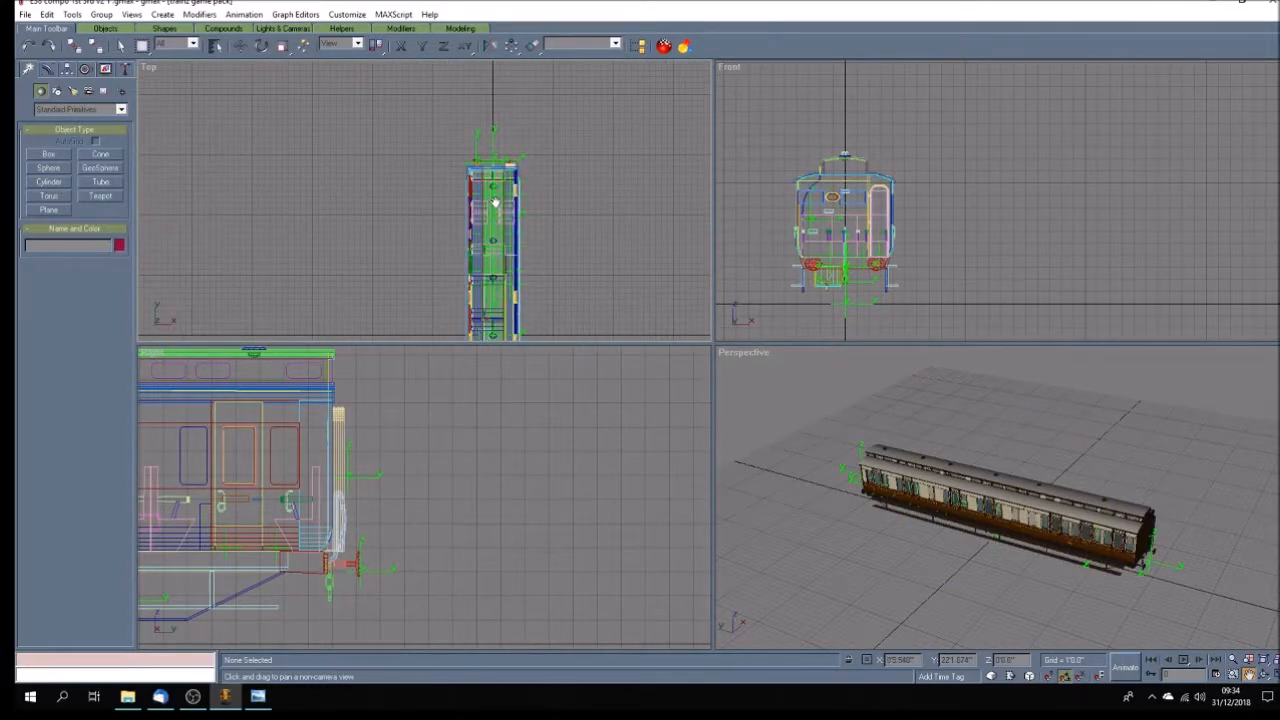
{"action": "left_click", "coordinate": [120, 45]}
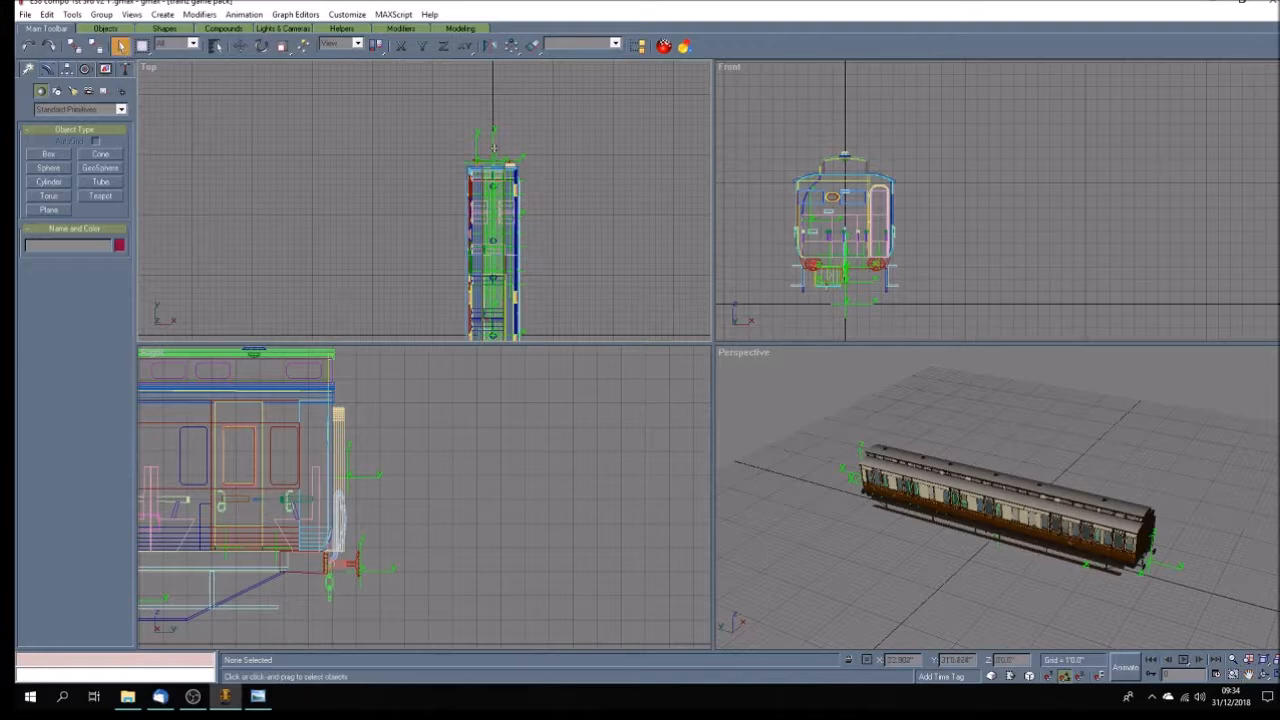
{"action": "left_click", "coordinate": [493, 147]}
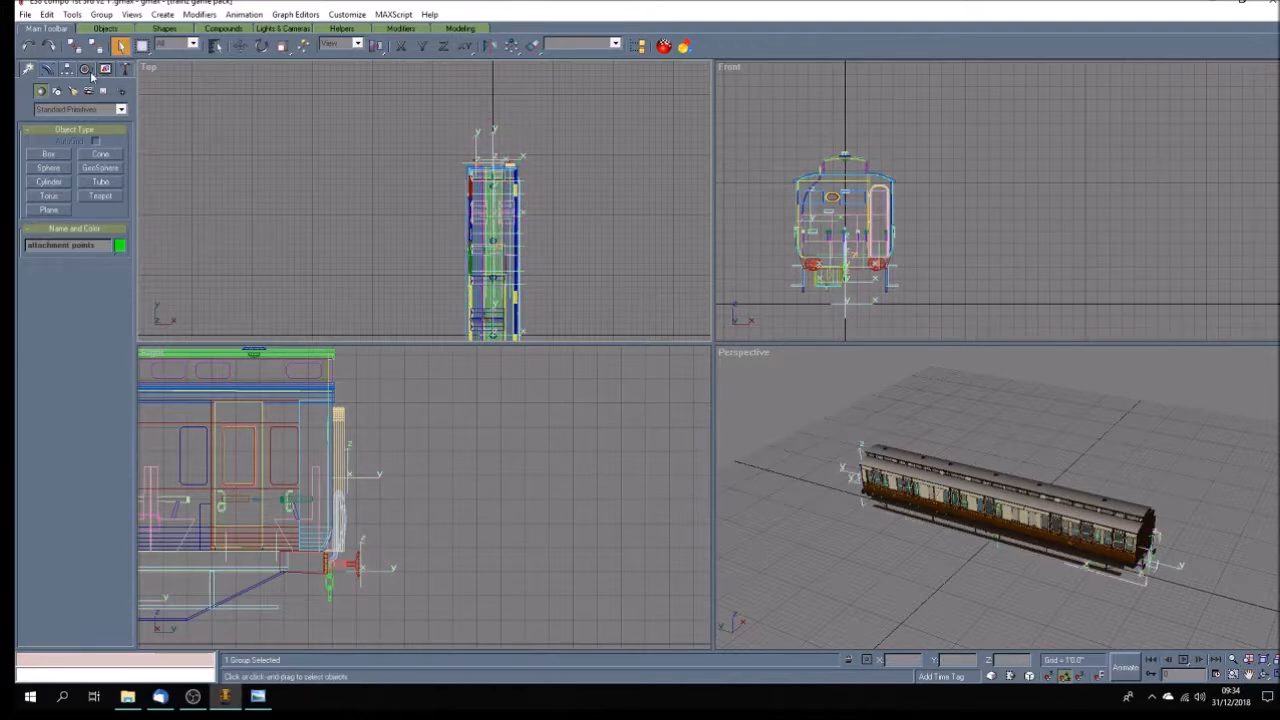
{"action": "left_click", "coordinate": [100, 15]}
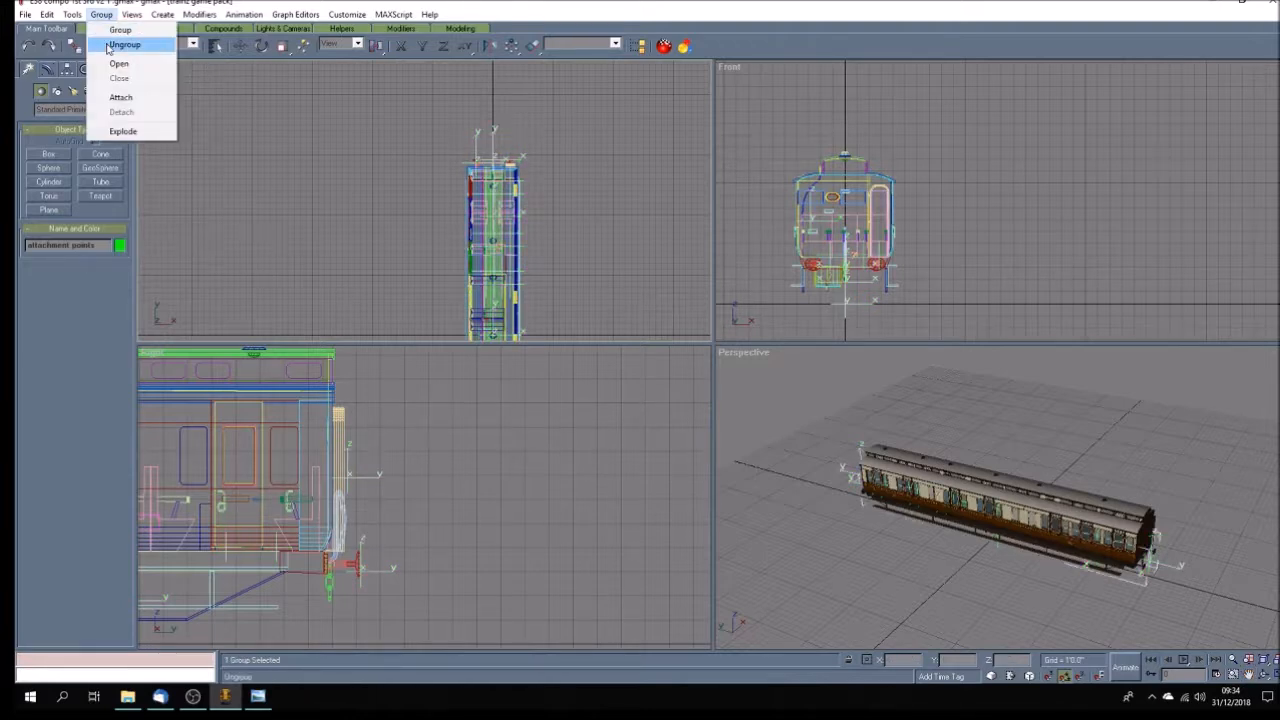
{"action": "left_click", "coordinate": [125, 44]}
{"action": "left_click", "coordinate": [363, 231]}
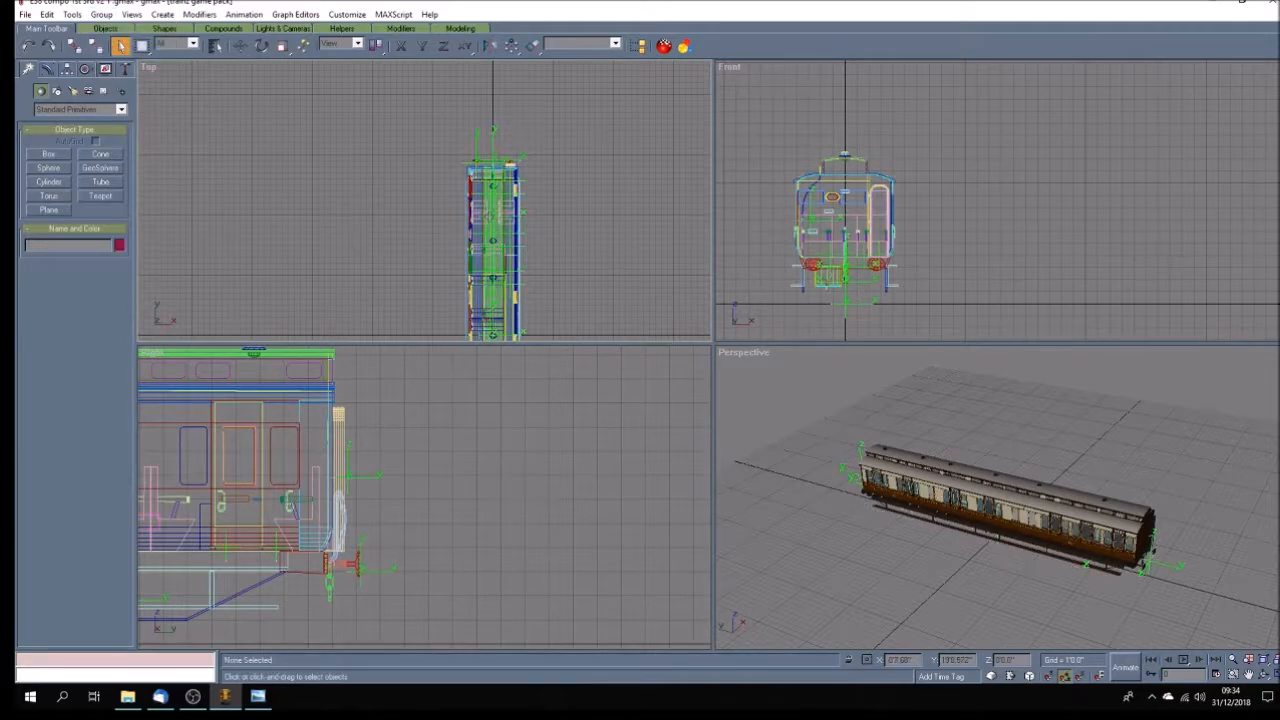
Move the a.corridor1 attachment point across to the corridor connection by setting its X position to 2'10.093".
{"action": "scroll", "coordinate": [507, 158], "scroll_direction": "up", "scroll_amount": 10}
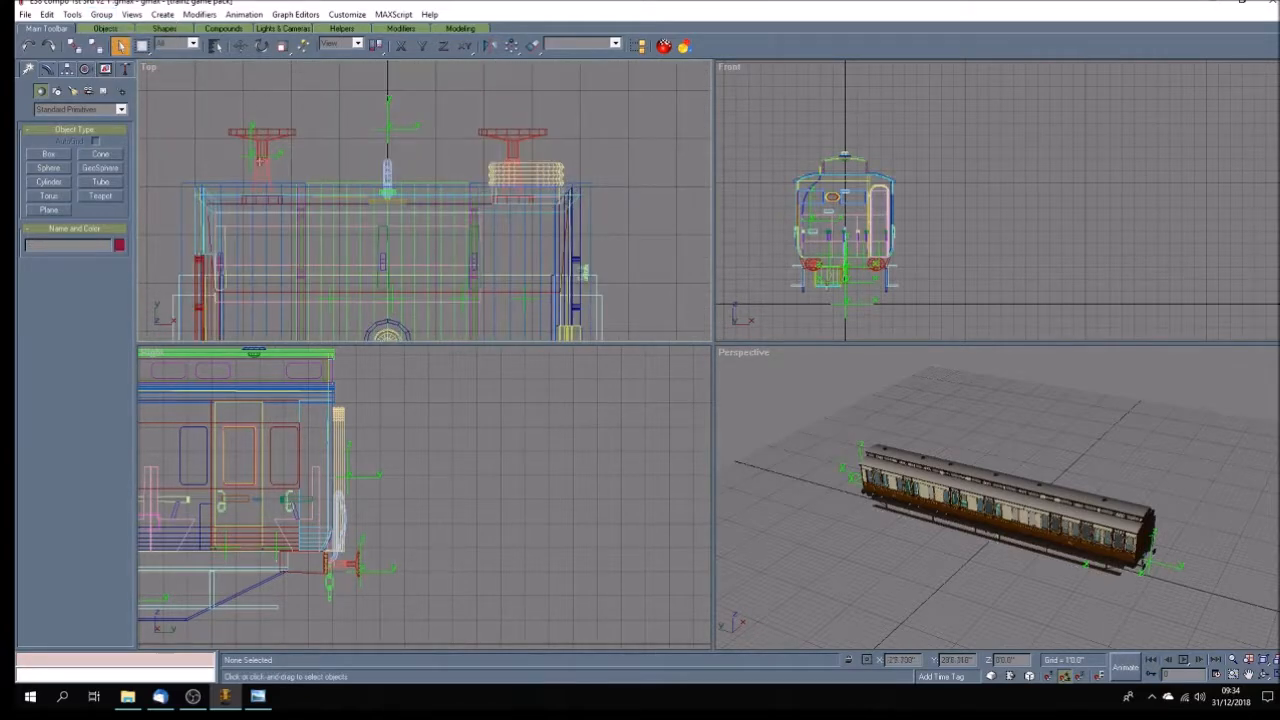
{"action": "left_click", "coordinate": [243, 156]}
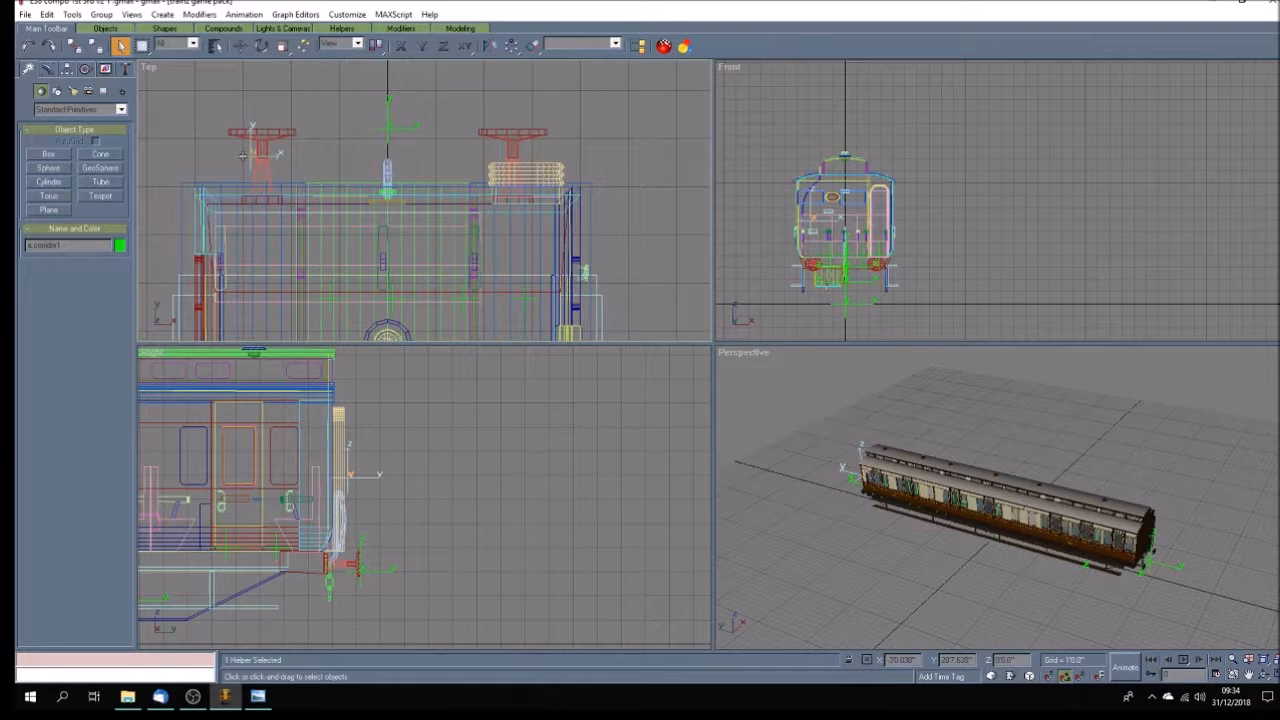
{"action": "left_click", "coordinate": [240, 45]}
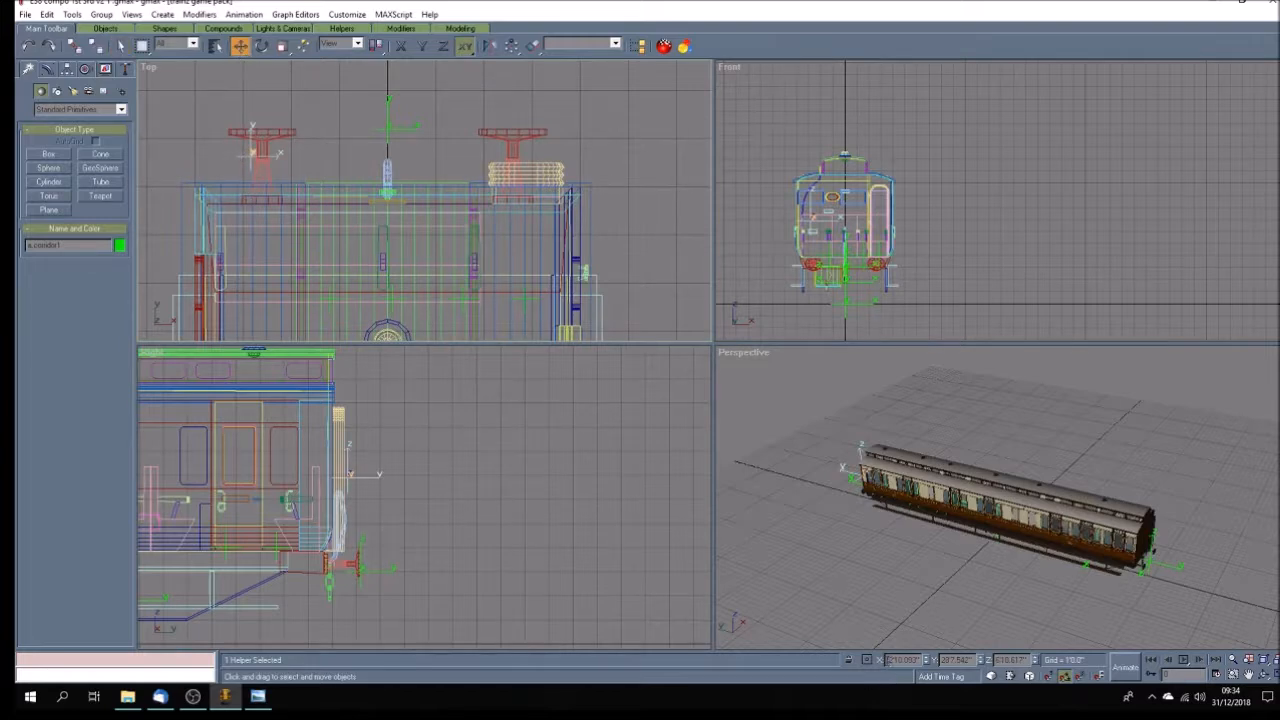
{"action": "key", "text": "Return"}
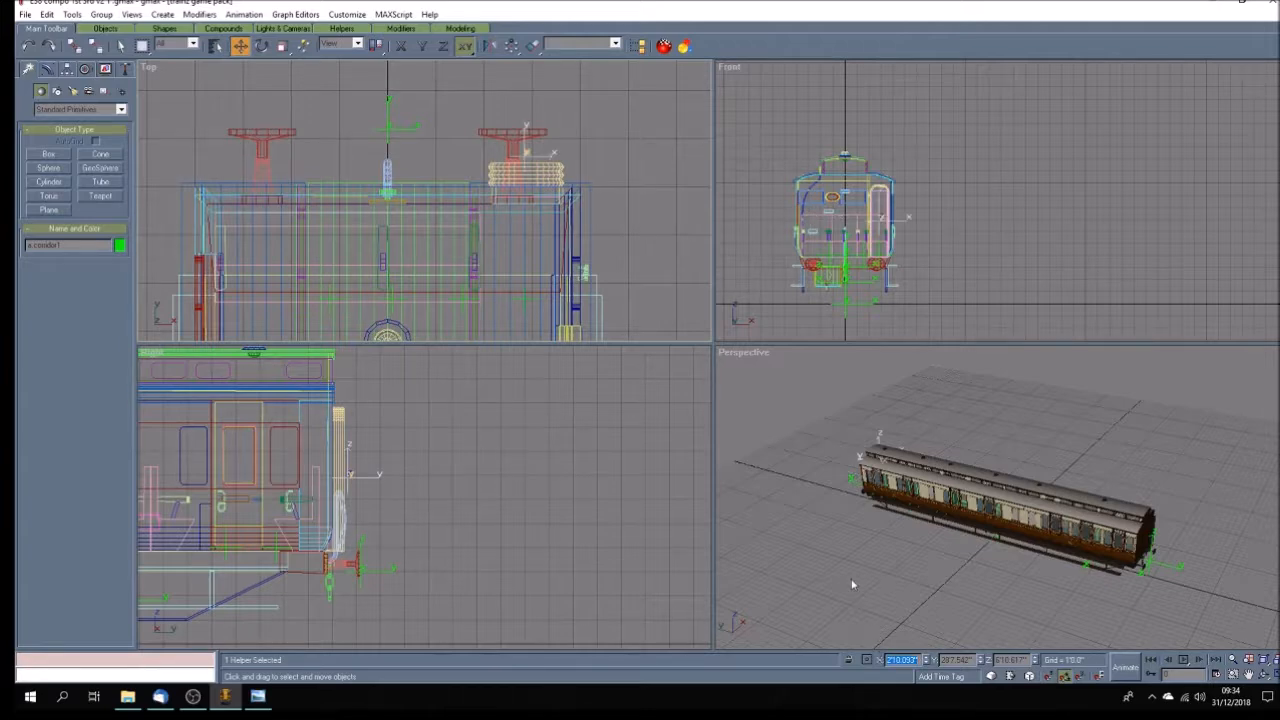
Clone the corridor attachment point as a.corridor02 and set the clone's Y position to -28'7.542" at the opposite coach end.
{"action": "left_click", "coordinate": [47, 14]}
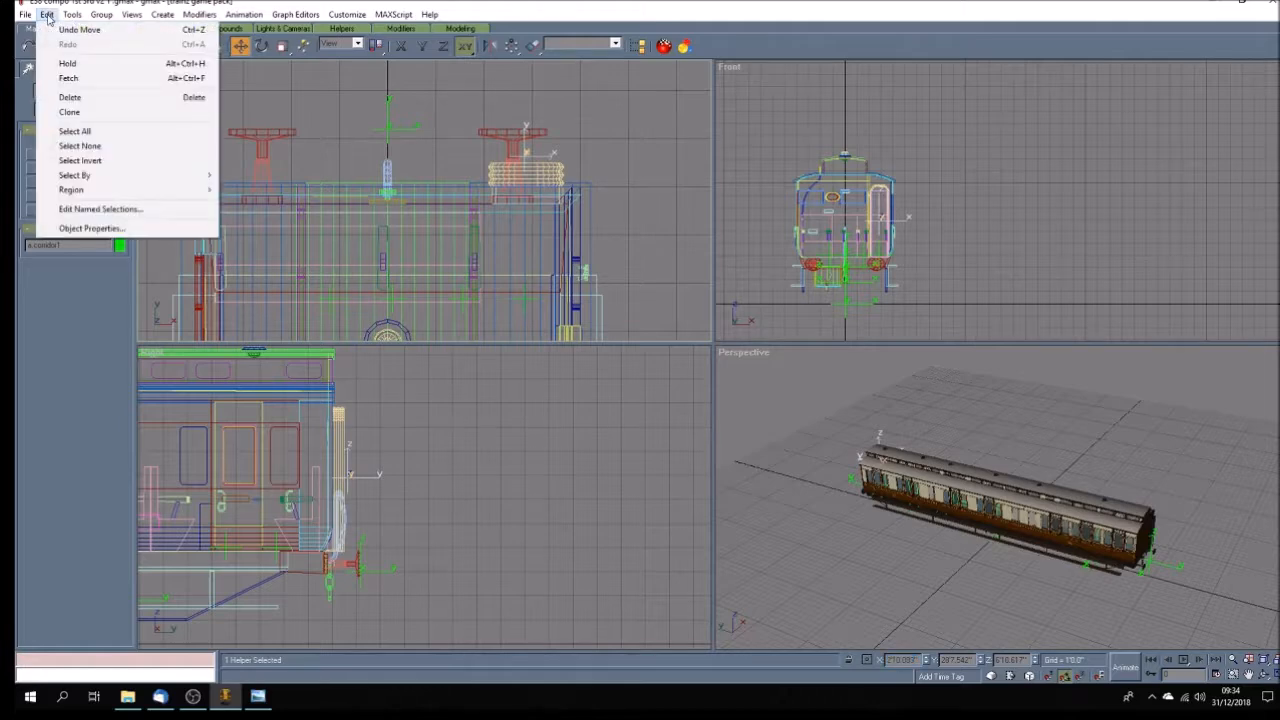
{"action": "left_click", "coordinate": [97, 114]}
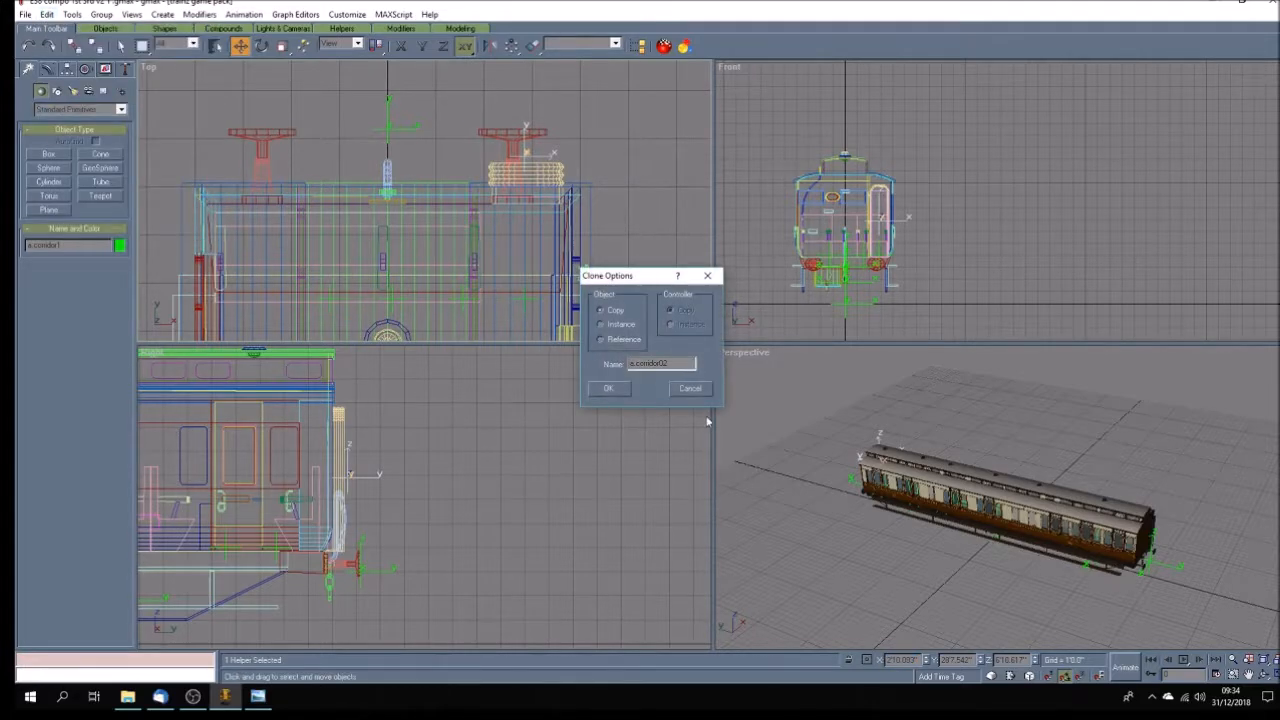
{"action": "left_click", "coordinate": [608, 389]}
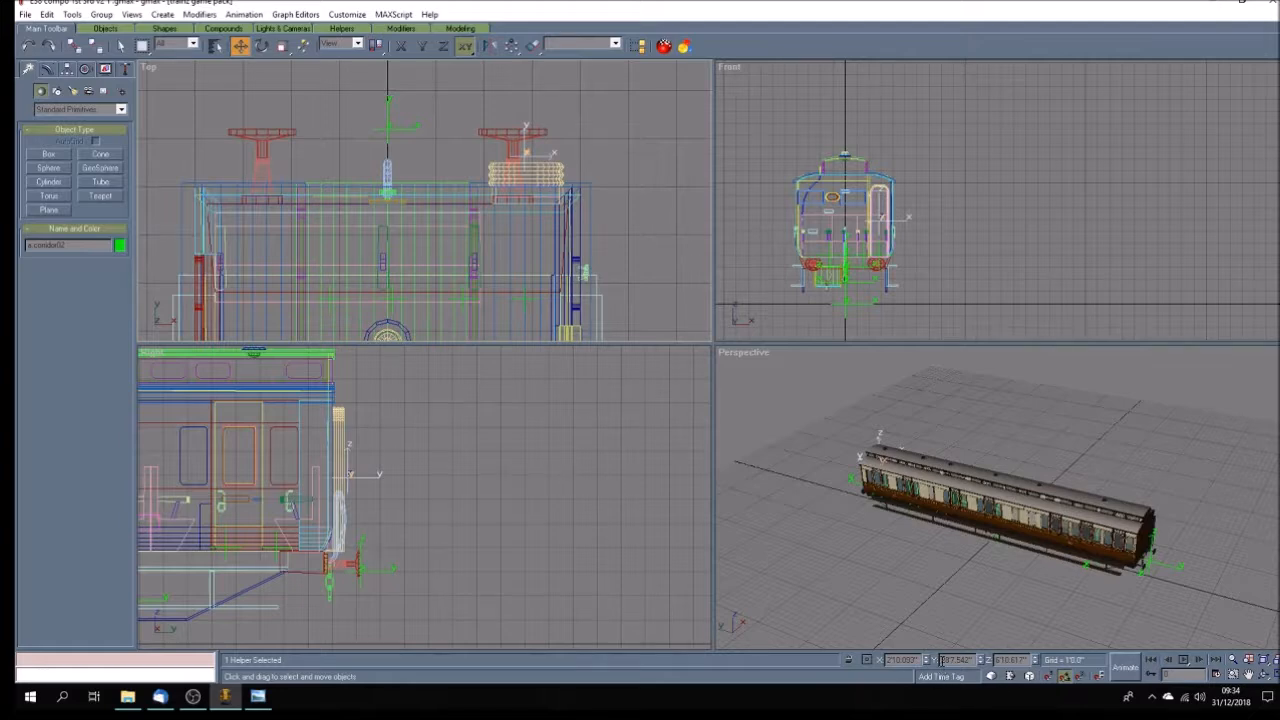
{"action": "type", "text": "-"}
{"action": "key", "text": "Return"}
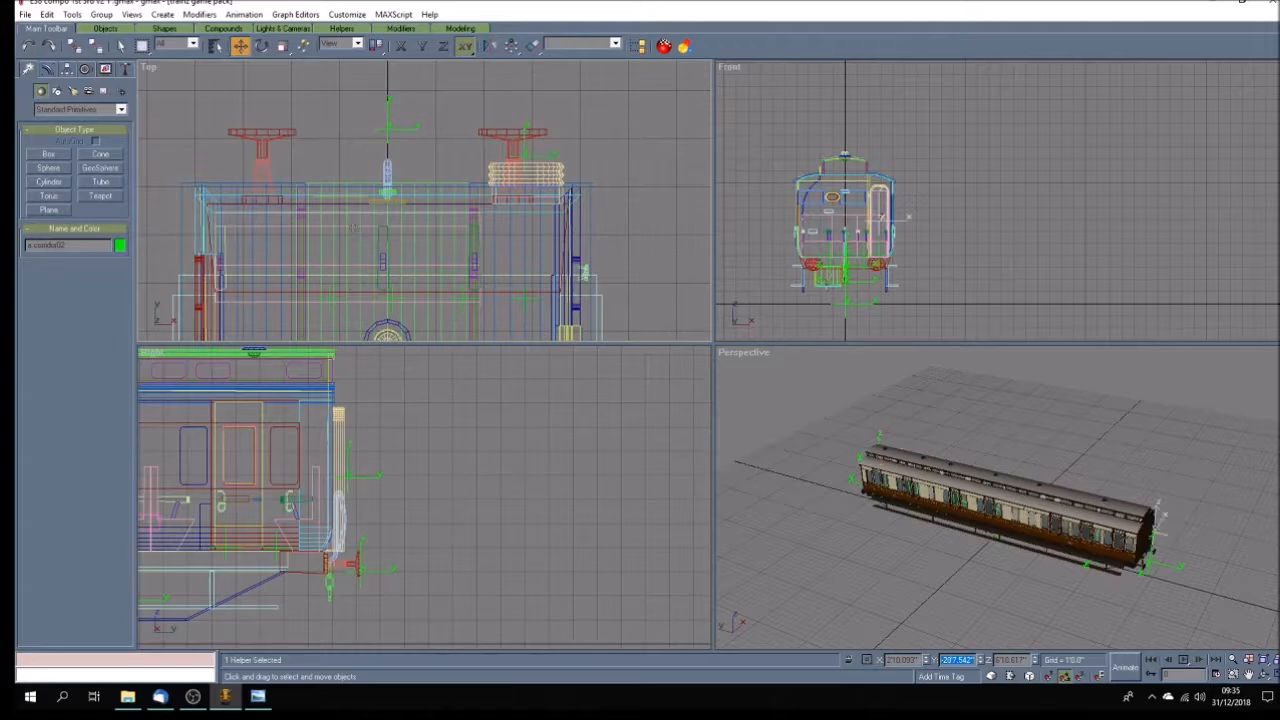
Rename the original corridor attachment point to a.corridor01 and deselect it.
{"action": "middle_click_drag", "start_coordinate": [548, 165], "coordinate": [548, 165]}
{"action": "left_click", "coordinate": [548, 165]}
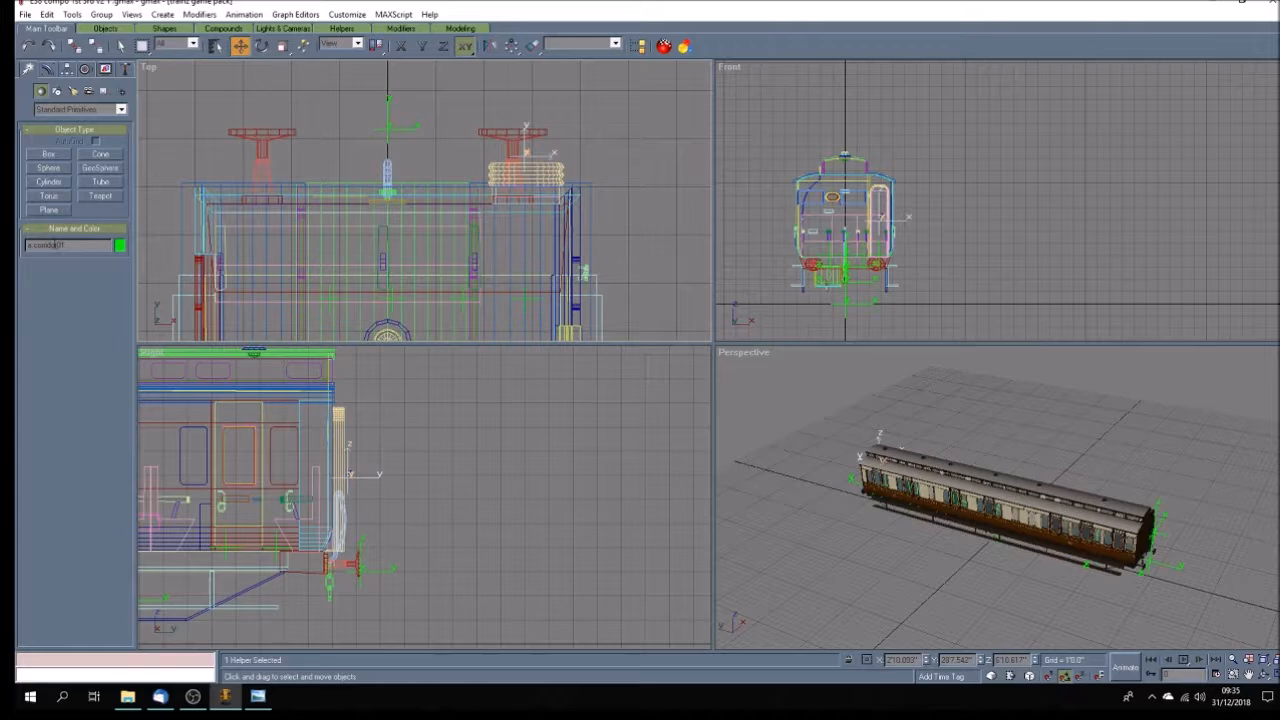
{"action": "left_click", "coordinate": [636, 251]}
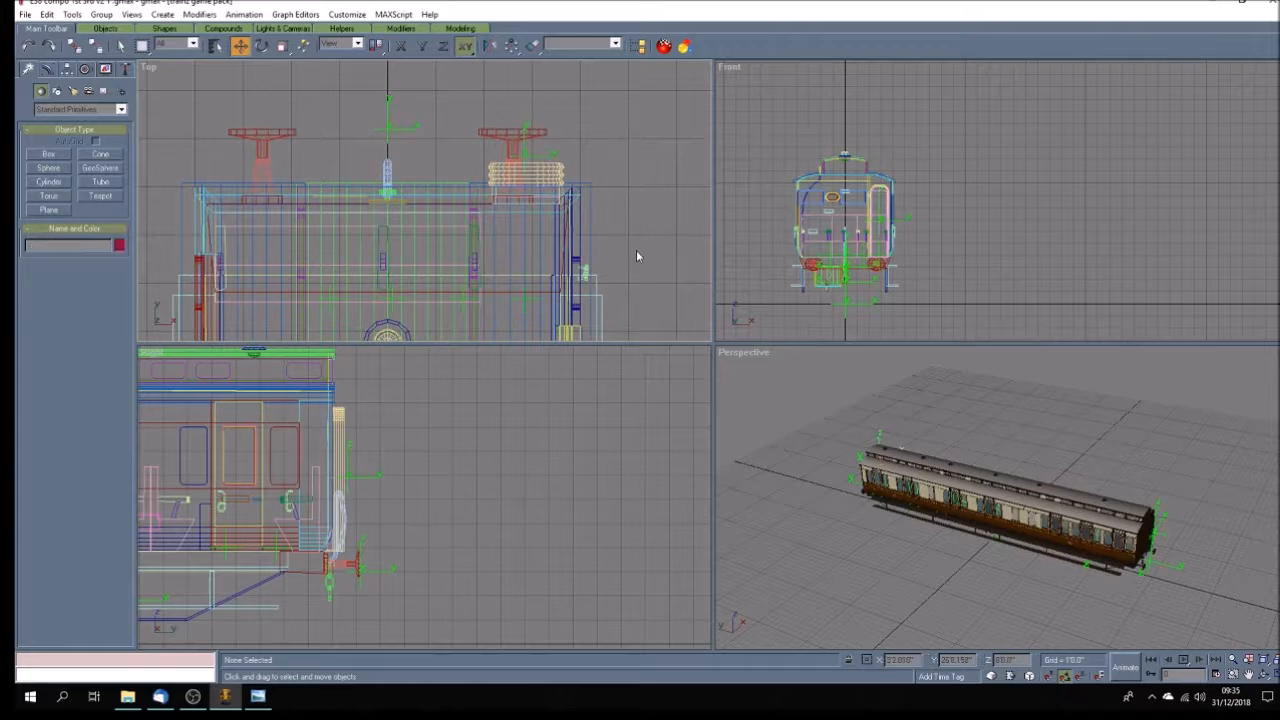
Inspect the limit attachment points on the centreline at both ends of the coach.
{"action": "left_click", "coordinate": [389, 128]}
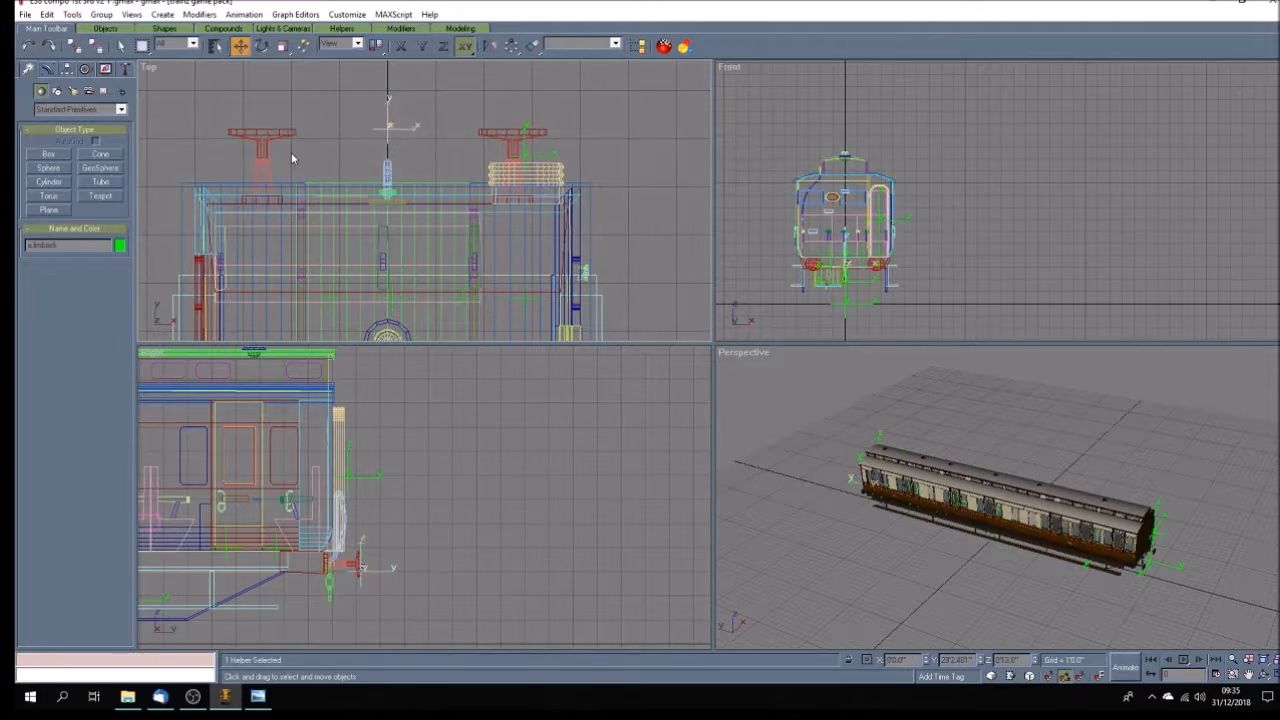
{"action": "left_click", "coordinate": [352, 153]}
{"action": "scroll", "coordinate": [351, 152], "scroll_direction": "down", "scroll_amount": 5}
{"action": "scroll", "coordinate": [351, 152], "scroll_direction": "down", "scroll_amount": 3}
{"action": "scroll", "coordinate": [366, 260], "scroll_direction": "up", "scroll_amount": 9}
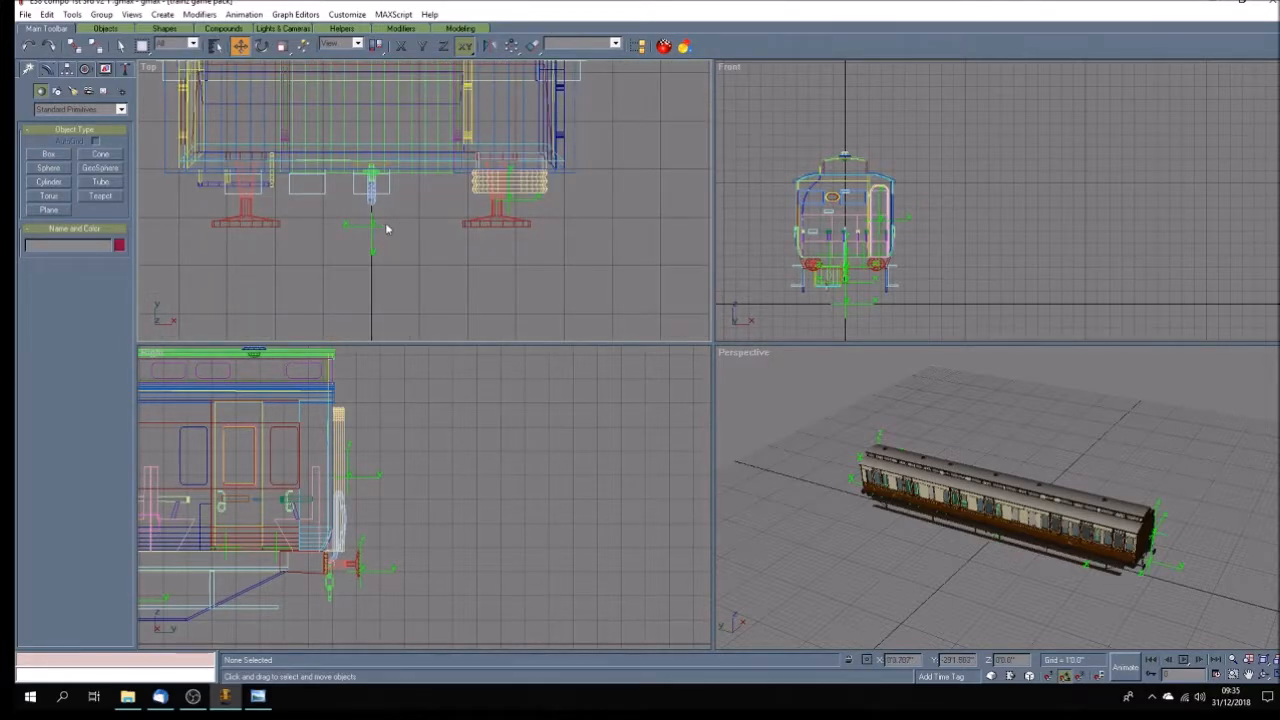
{"action": "scroll", "coordinate": [387, 229], "scroll_direction": "up", "scroll_amount": 2}
{"action": "scroll", "coordinate": [387, 229], "scroll_direction": "down", "scroll_amount": 2}
{"action": "scroll", "coordinate": [387, 229], "scroll_direction": "down", "scroll_amount": 3}
{"action": "left_click", "coordinate": [380, 231]}
{"action": "left_click", "coordinate": [448, 213]}
{"action": "left_click", "coordinate": [445, 254]}
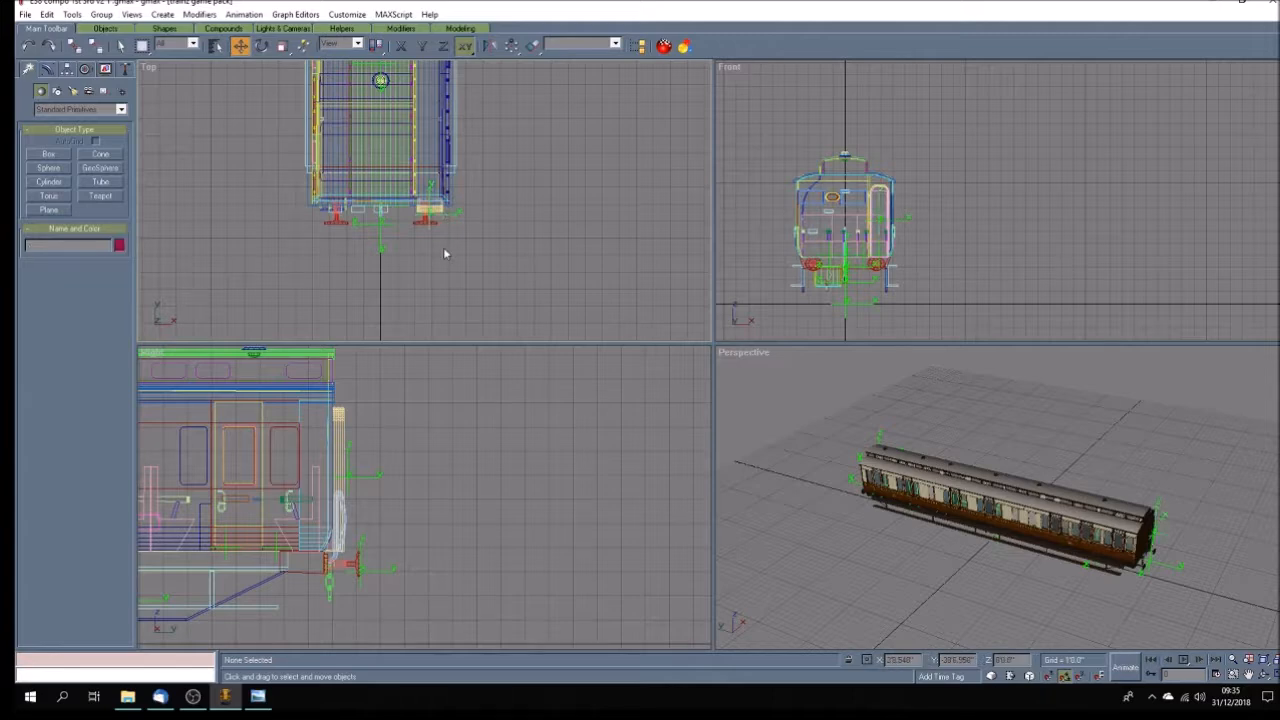
{"action": "scroll", "coordinate": [430, 240], "scroll_direction": "down", "scroll_amount": 5}
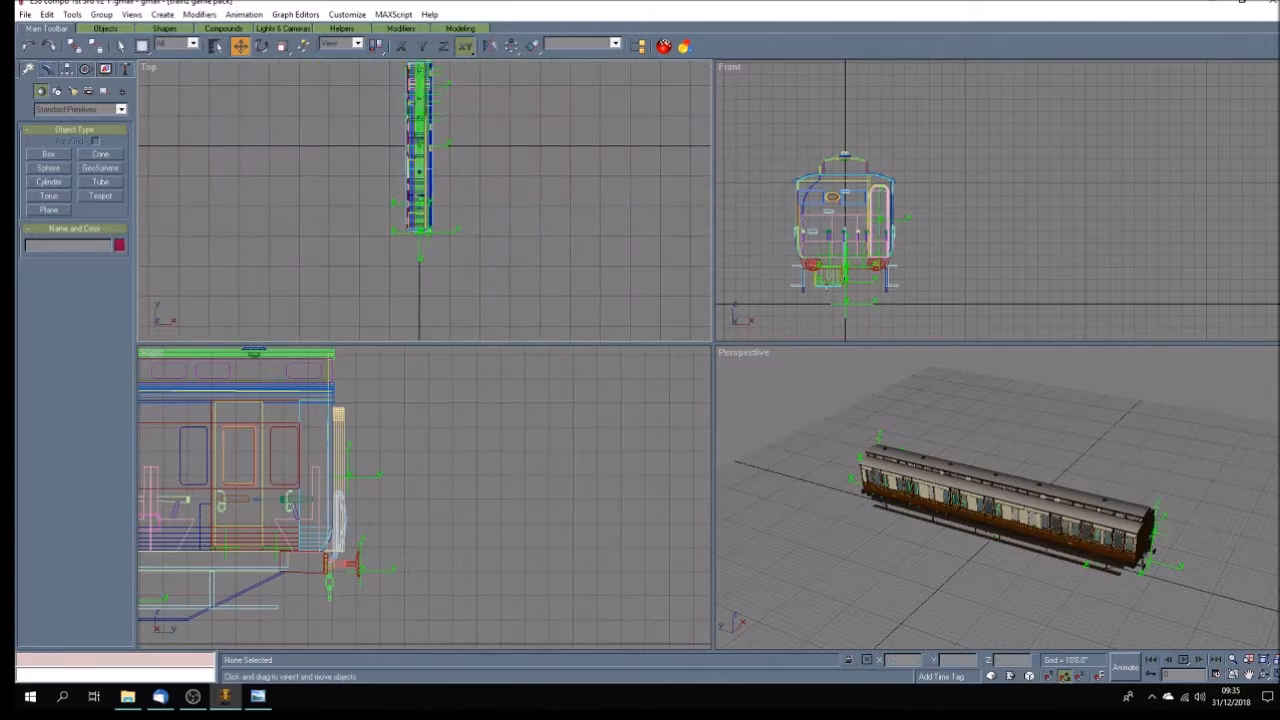
Select all the passenger attachment points numbered 01 to 24 by name, with the coach shown in a maximized Top view.
{"action": "left_click", "coordinate": [1256, 676]}
{"action": "left_click", "coordinate": [1249, 676]}
{"action": "left_click_drag", "start_coordinate": [734, 284], "coordinate": [568, 400]}
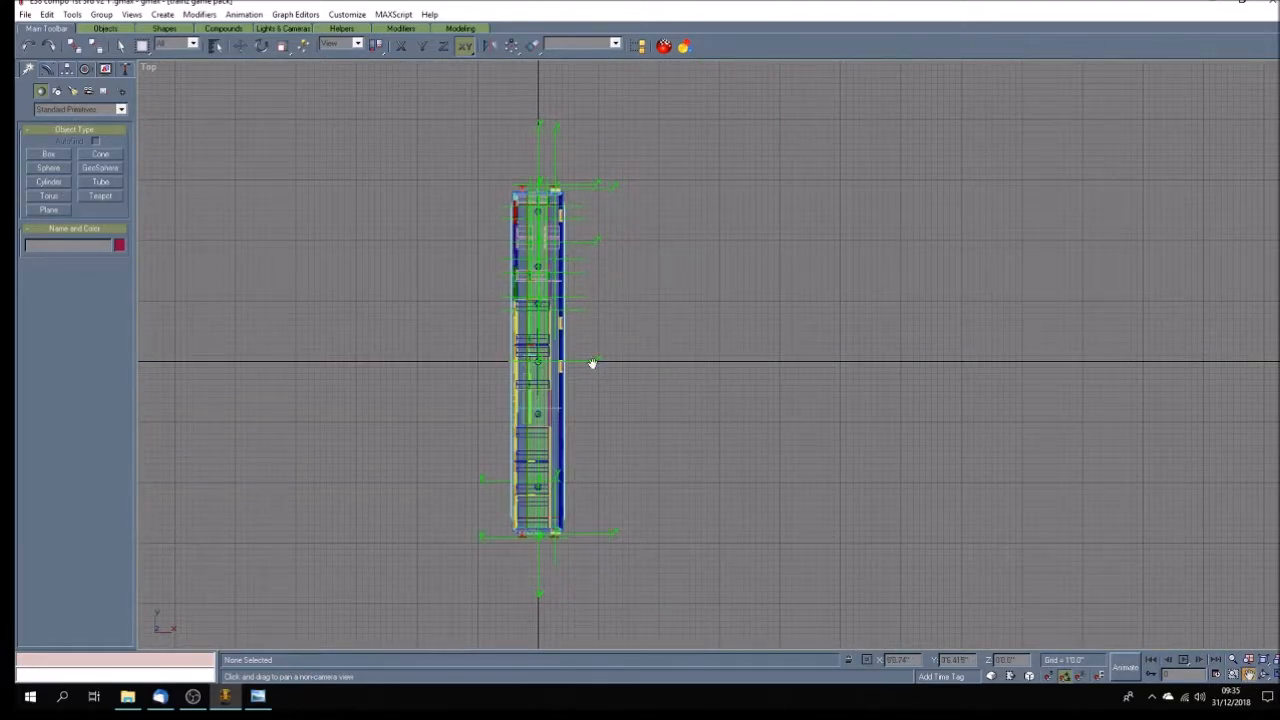
{"action": "scroll", "coordinate": [586, 378], "scroll_direction": "up", "scroll_amount": 4}
{"action": "scroll", "coordinate": [587, 375], "scroll_direction": "down", "scroll_amount": 3}
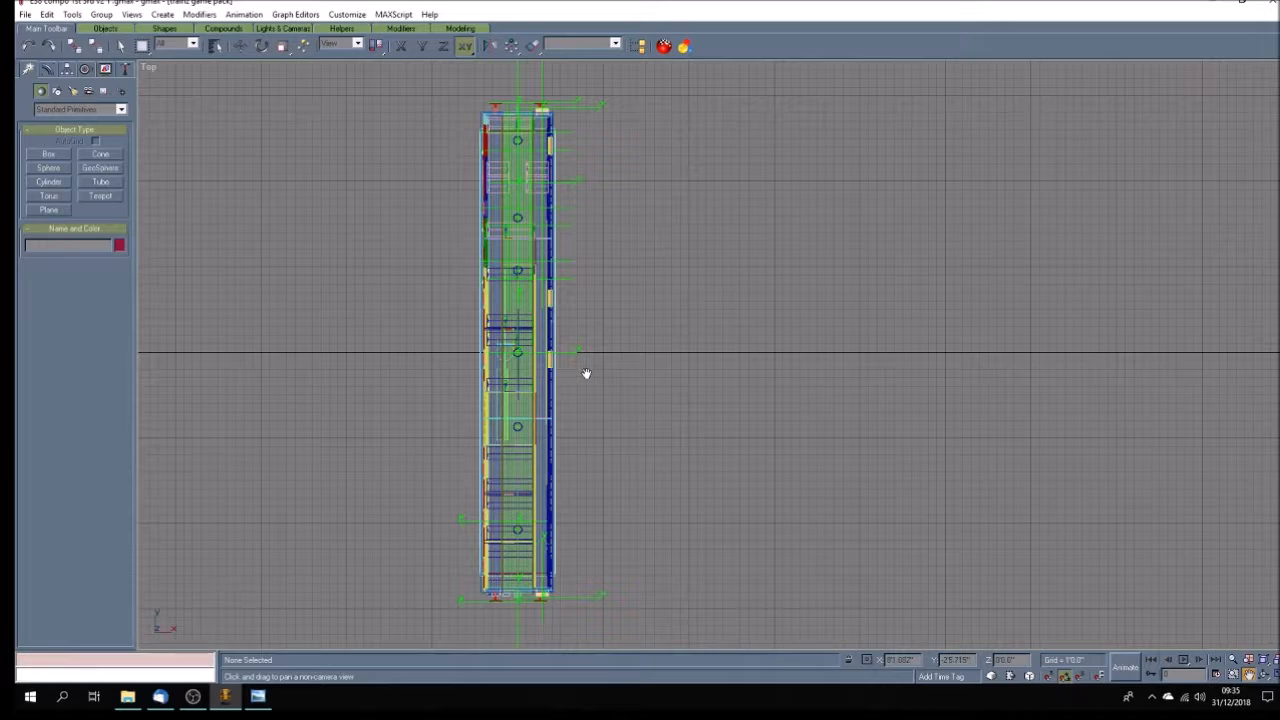
{"action": "left_click", "coordinate": [215, 45]}
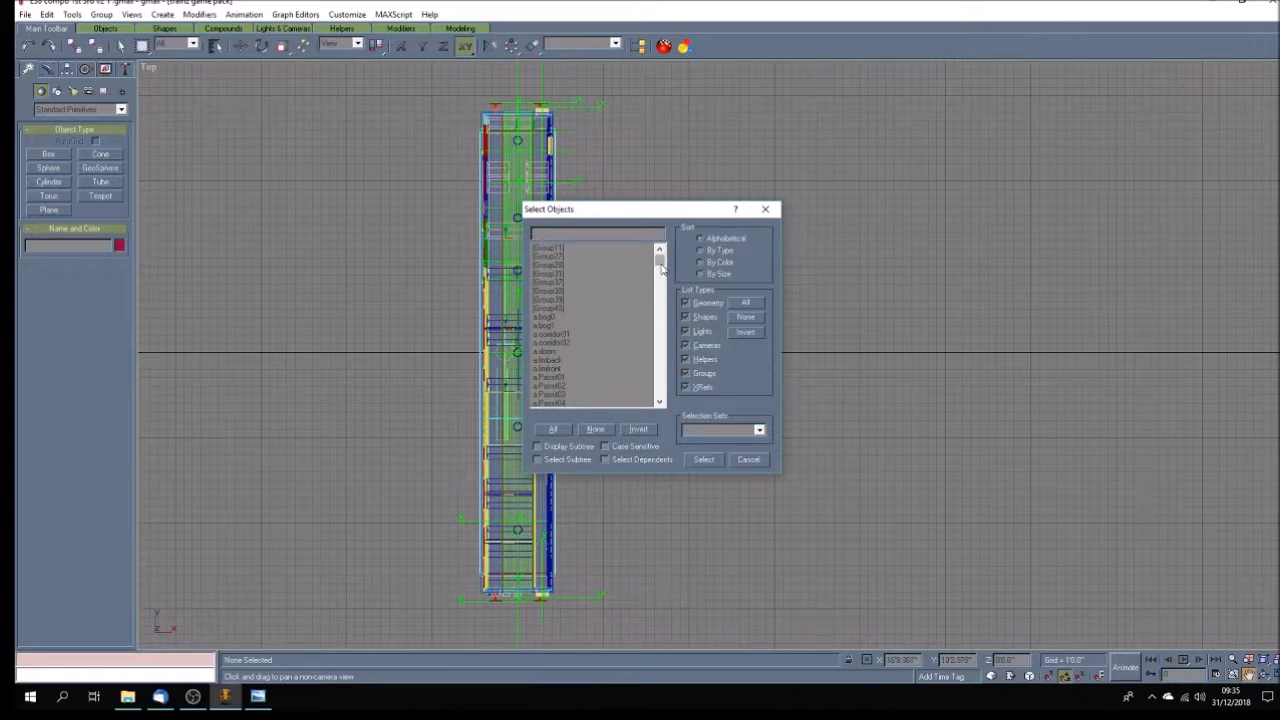
{"action": "left_click_drag", "start_coordinate": [660, 267], "coordinate": [660, 282]}
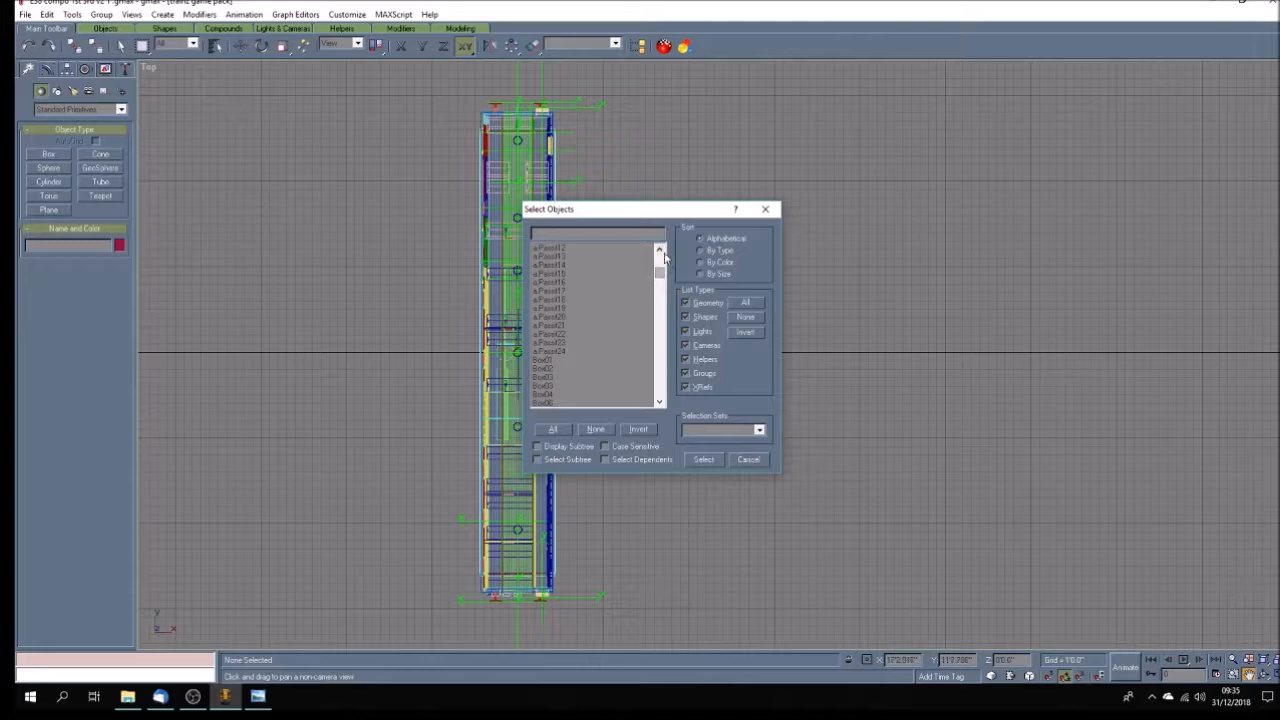
{"action": "left_click", "coordinate": [660, 249]}
{"action": "left_click", "coordinate": [660, 249]}
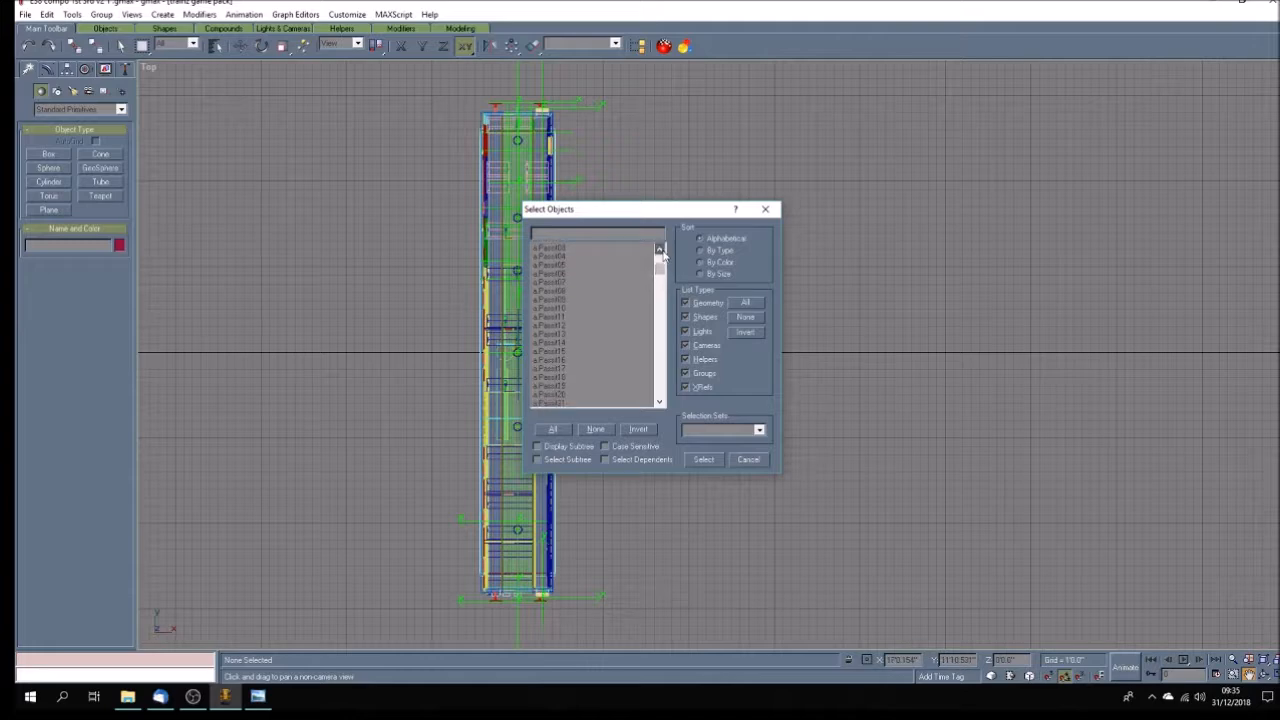
{"action": "left_click", "coordinate": [562, 284]}
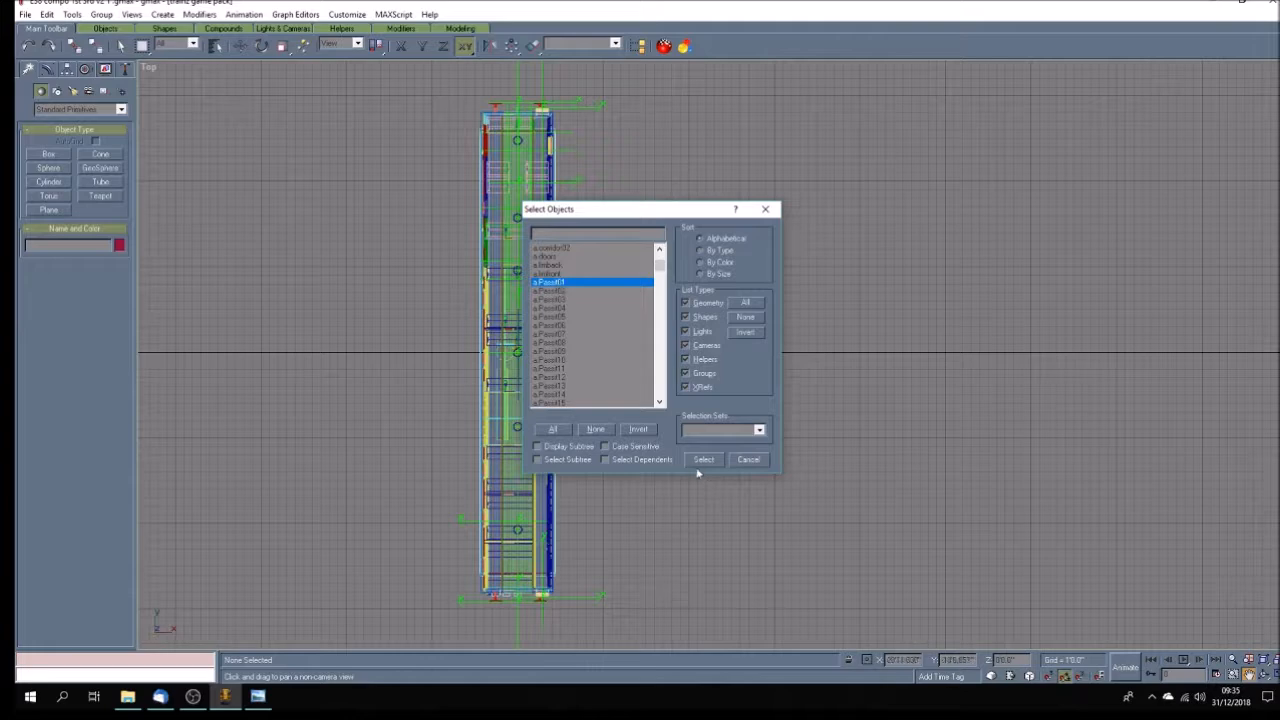
{"action": "left_click", "coordinate": [660, 402]}
{"action": "left_click", "coordinate": [660, 402]}
{"action": "left_click", "coordinate": [660, 402]}
{"action": "scroll", "coordinate": [562, 390], "scroll_direction": "down", "scroll_amount": 4}
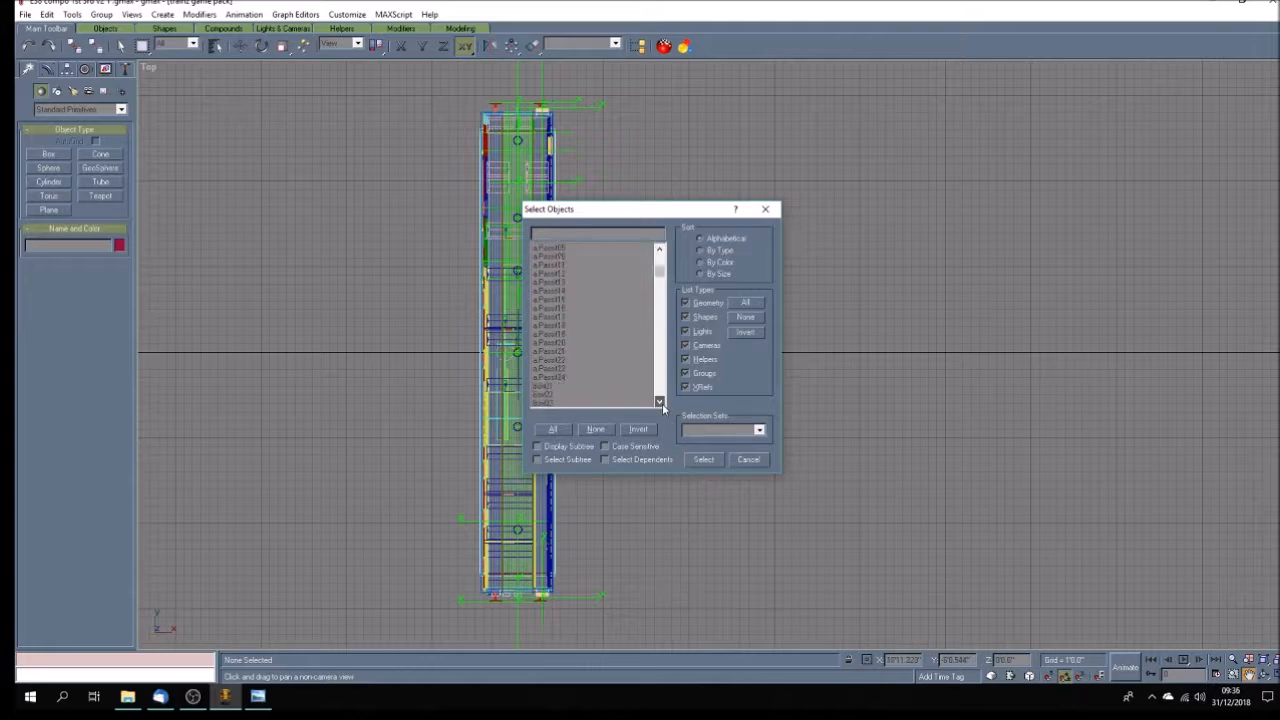
{"action": "left_click", "coordinate": [560, 352], "text": "shift"}
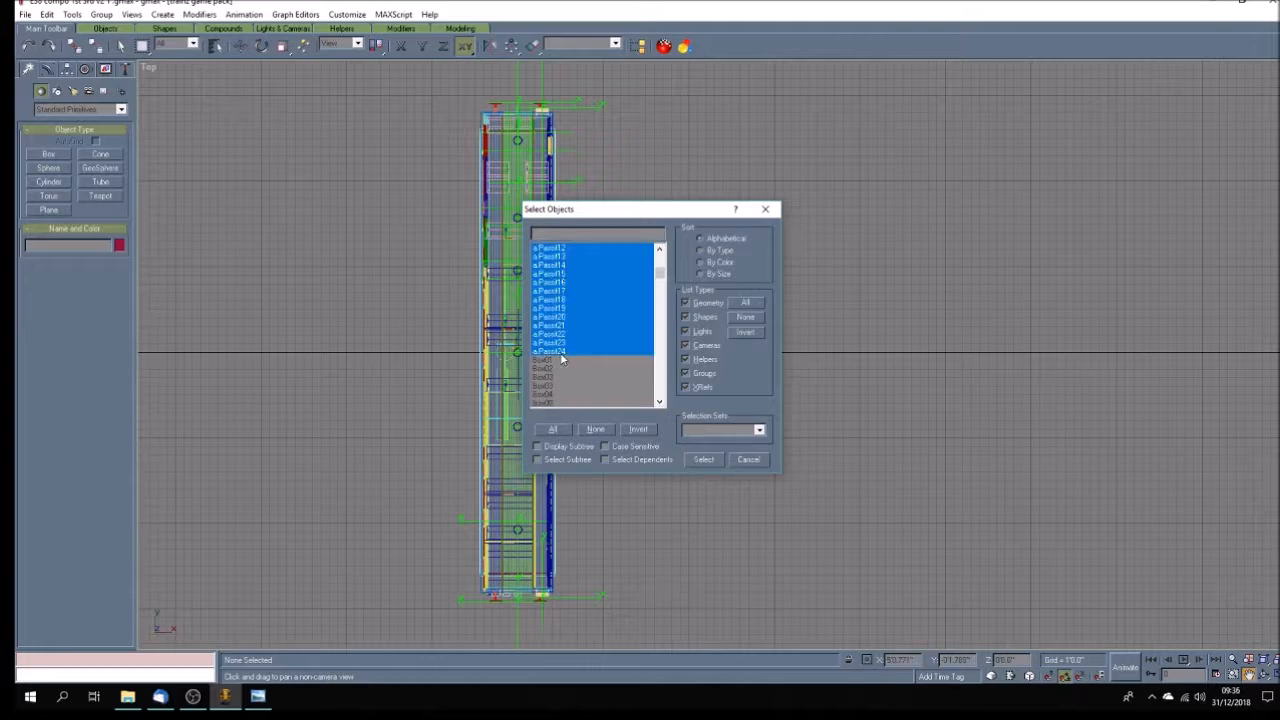
{"action": "left_click", "coordinate": [712, 459]}
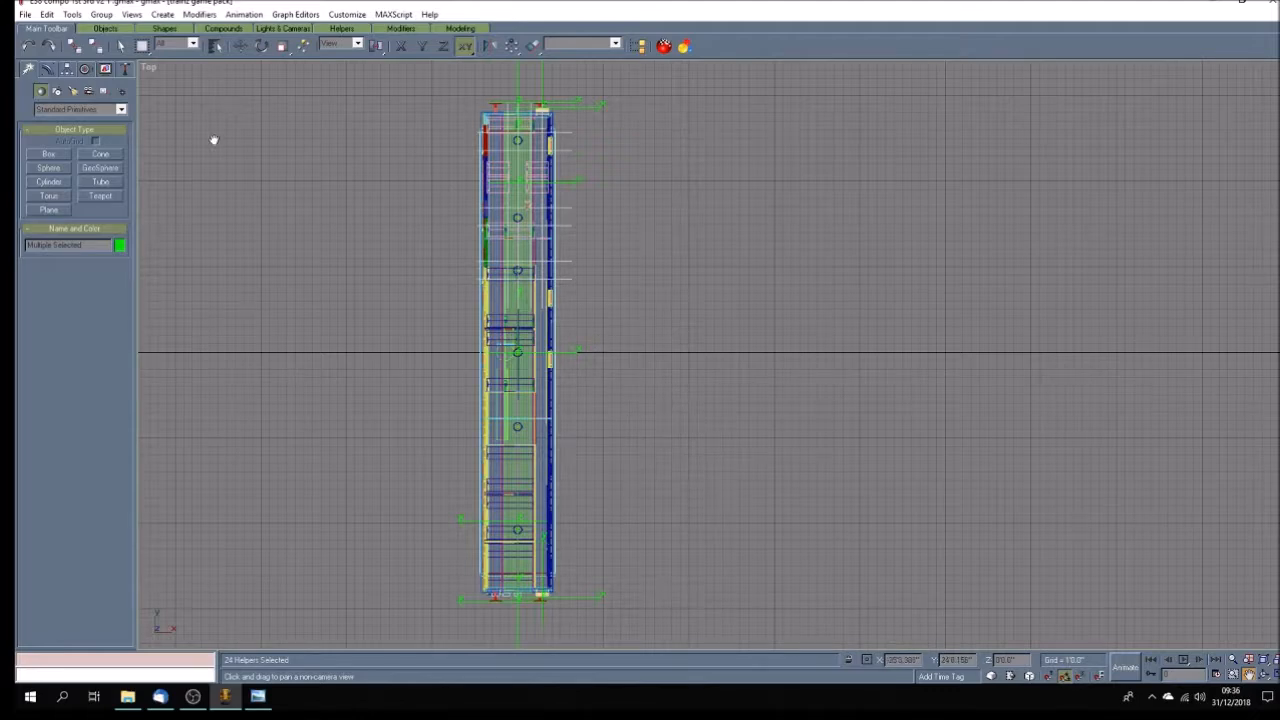
Move the selected passenger attachment points out of the coach to the empty space beside its negative-Y end.
{"action": "left_click", "coordinate": [241, 47]}
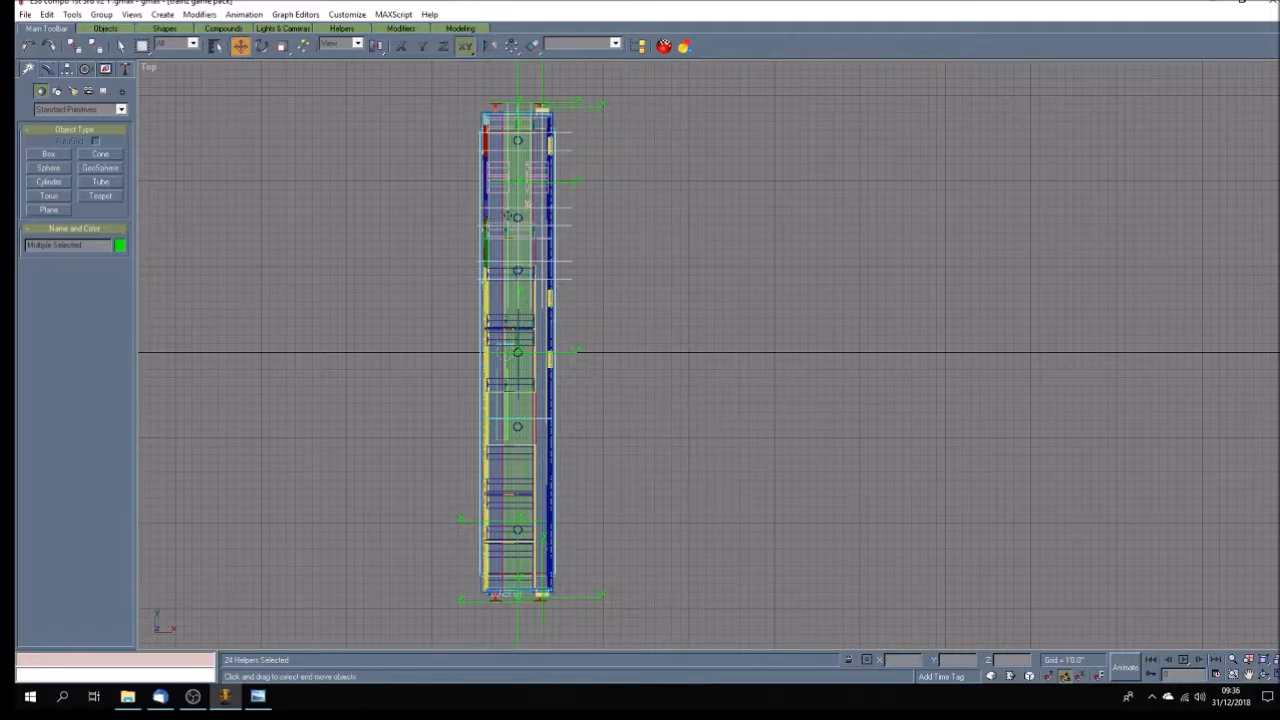
{"action": "left_click_drag", "start_coordinate": [501, 208], "coordinate": [382, 519]}
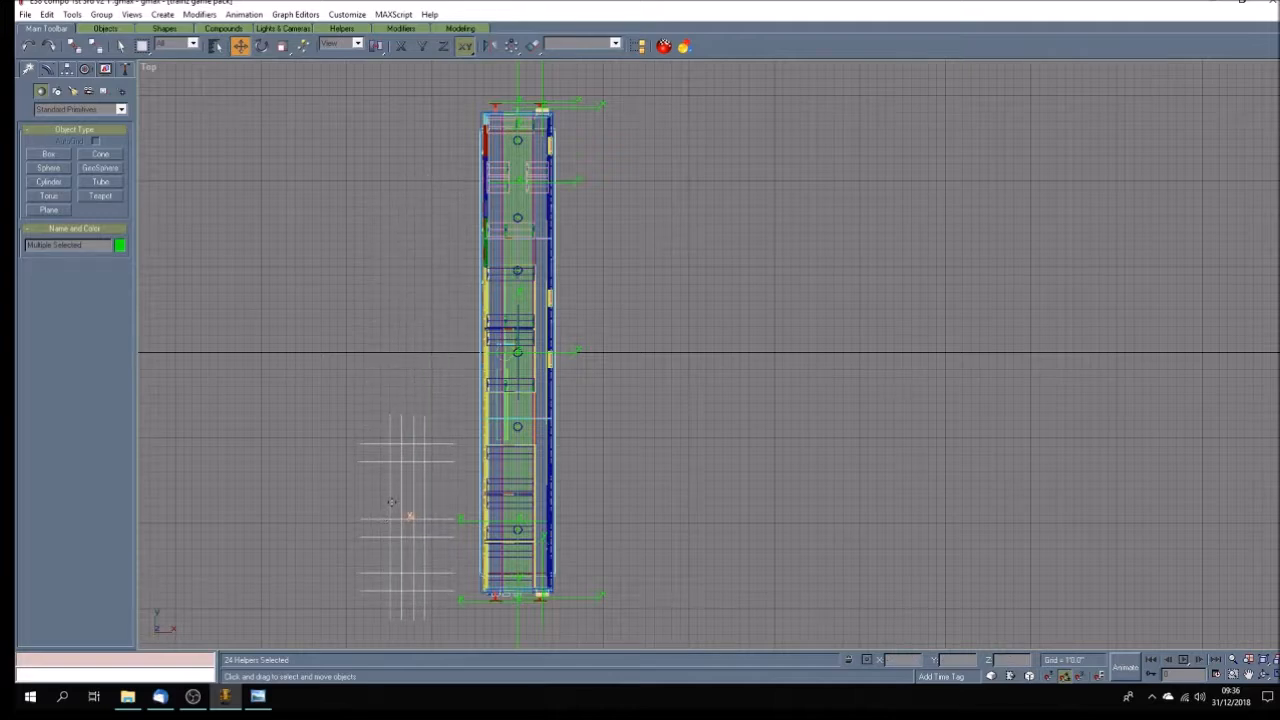
{"action": "left_click", "coordinate": [1248, 675]}
{"action": "left_click_drag", "start_coordinate": [470, 484], "coordinate": [486, 309]}
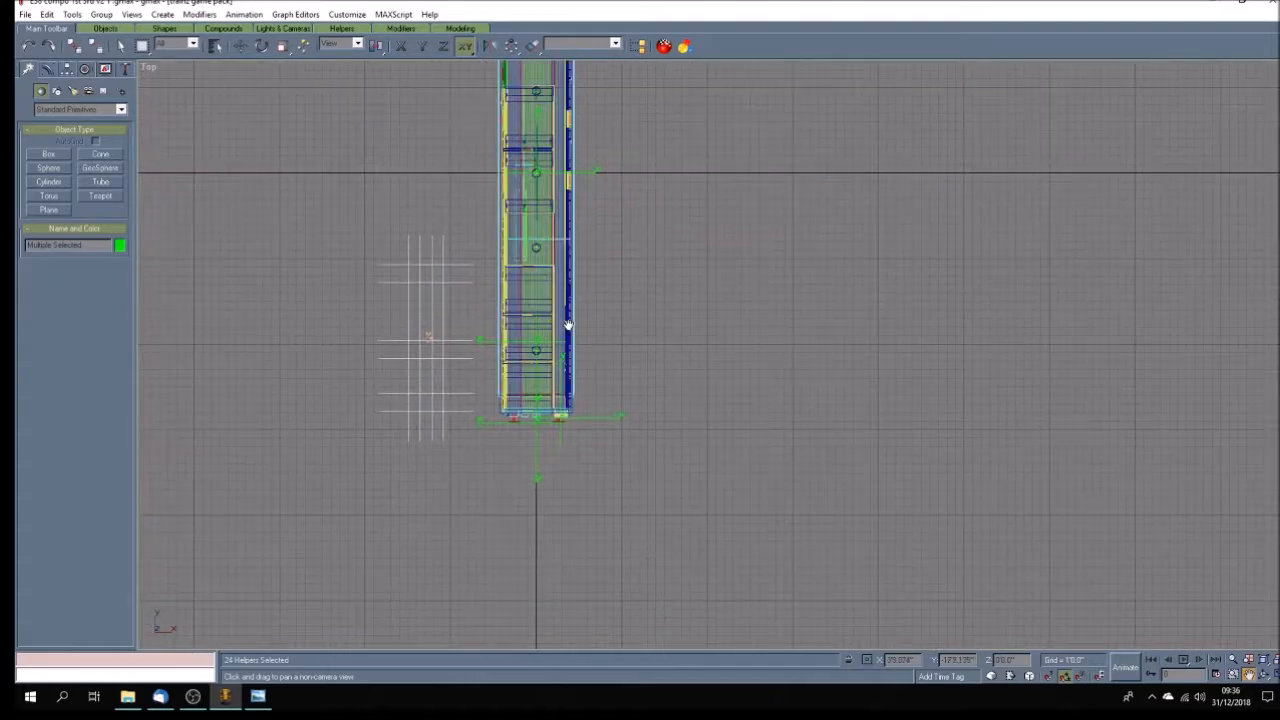
{"action": "scroll", "coordinate": [567, 322], "scroll_direction": "up", "scroll_amount": 5}
{"action": "scroll", "coordinate": [567, 322], "scroll_direction": "down", "scroll_amount": 3}
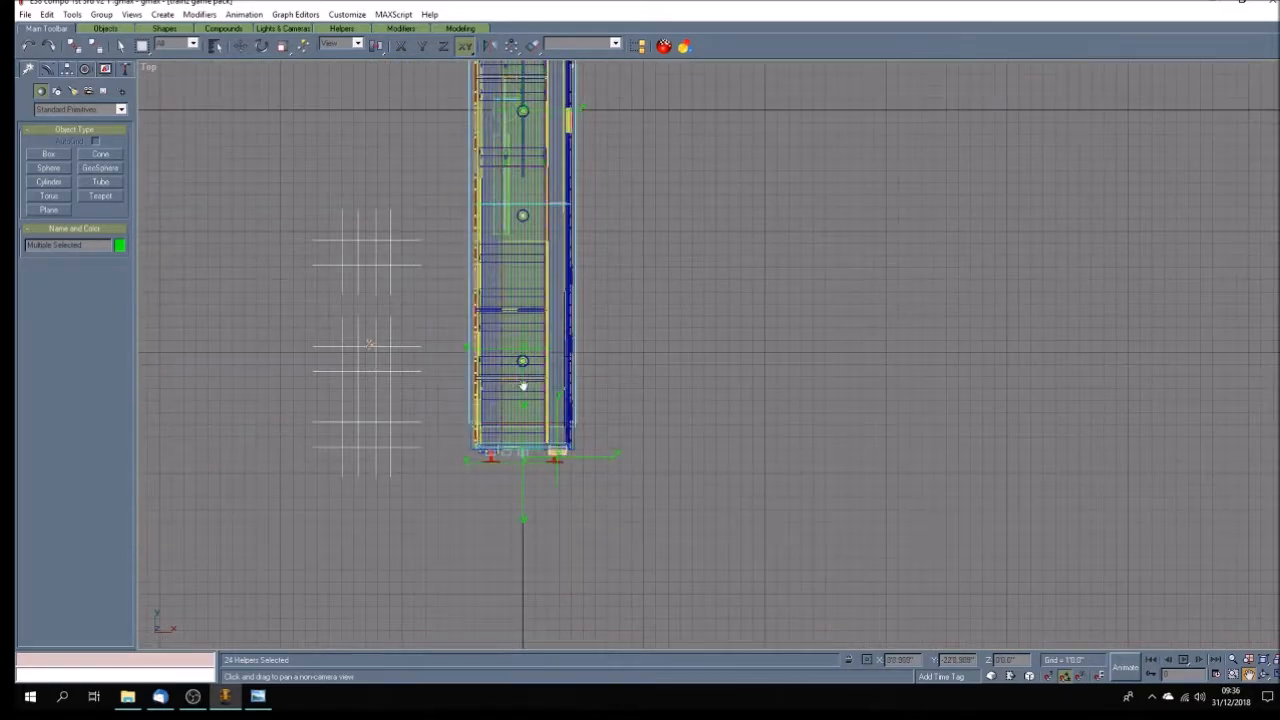
Check individual passenger points in the group nearest the coach's negative-Y end by selecting several one at a time, leaving none selected.
{"action": "scroll", "coordinate": [522, 386], "scroll_direction": "up", "scroll_amount": 2}
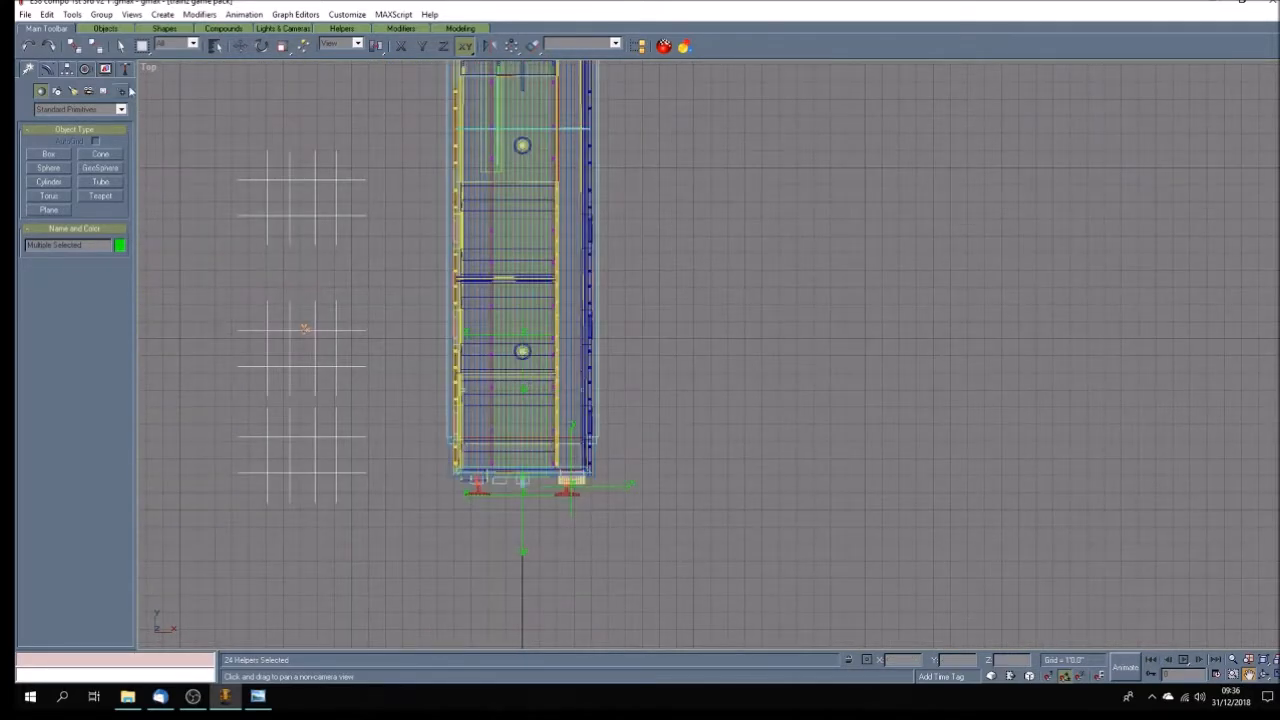
{"action": "left_click", "coordinate": [121, 46]}
{"action": "left_click", "coordinate": [386, 428]}
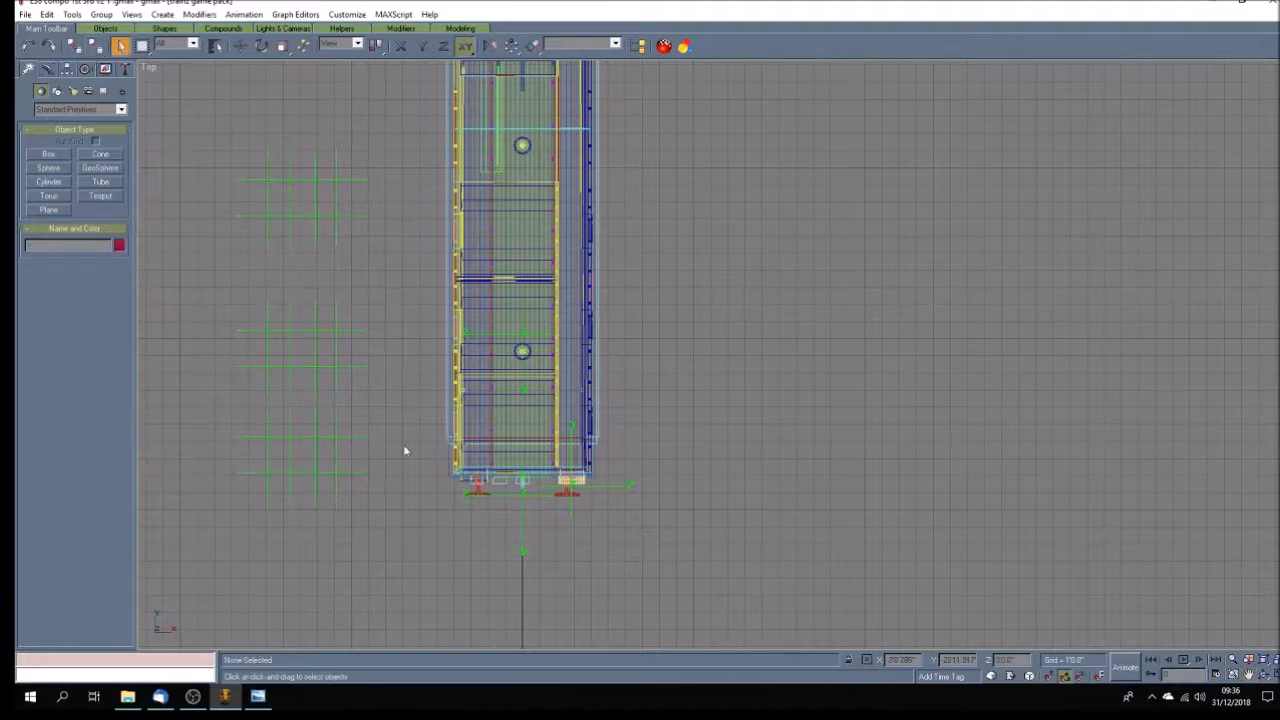
{"action": "left_click", "coordinate": [357, 437]}
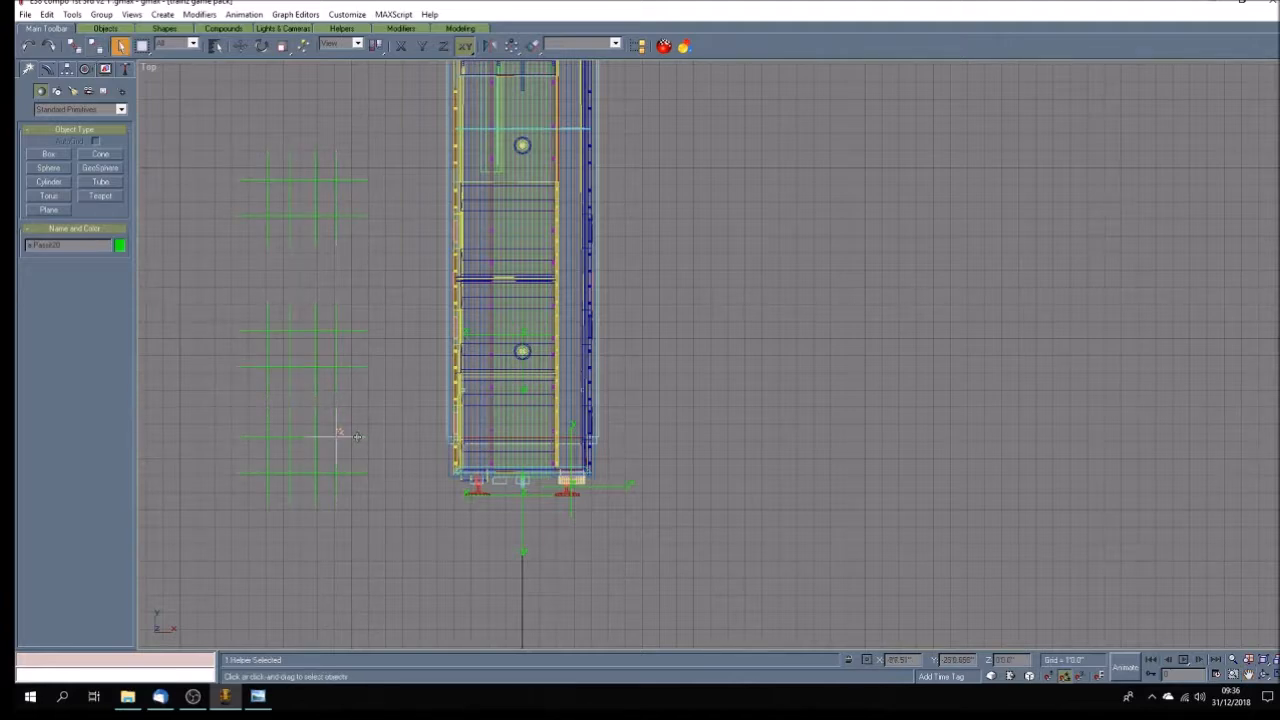
{"action": "left_click", "coordinate": [354, 472]}
{"action": "left_click", "coordinate": [315, 486]}
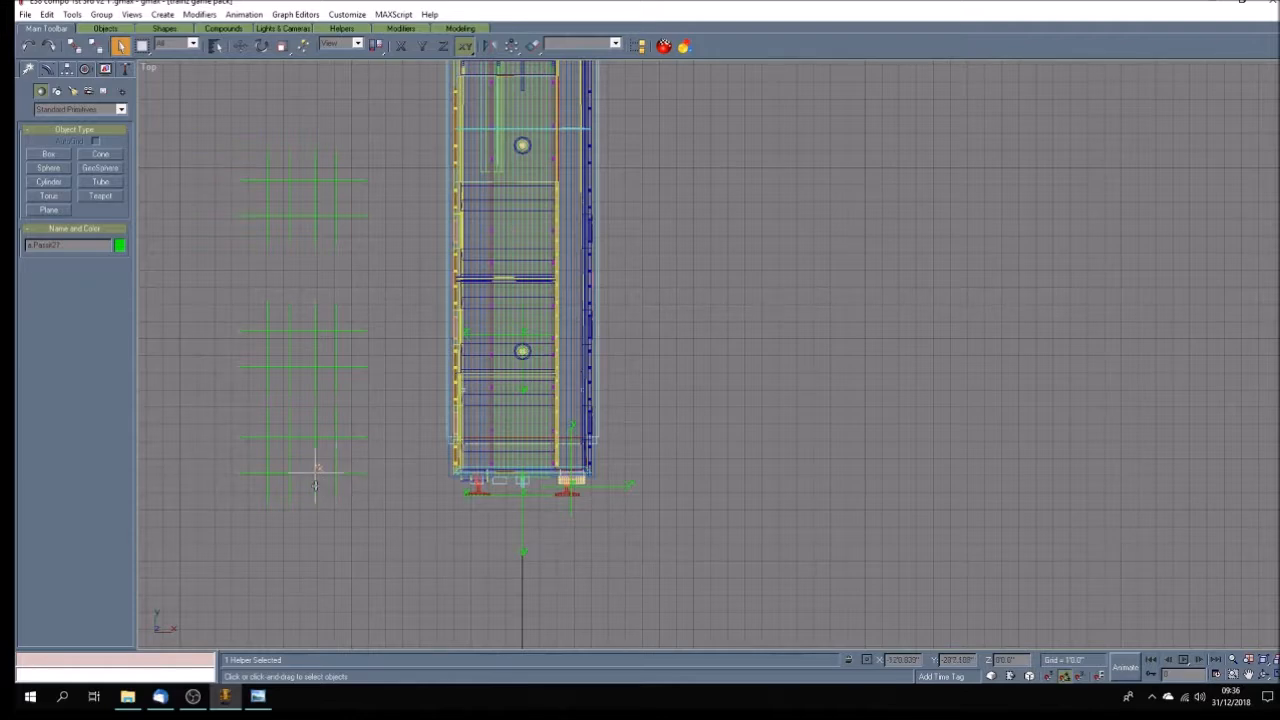
{"action": "left_click", "coordinate": [265, 482]}
{"action": "left_click", "coordinate": [412, 424]}
Select the eight passenger points in the group nearest the negative-Y end and move them into the coach's end compartment.
{"action": "left_click_drag", "start_coordinate": [254, 424], "coordinate": [391, 494]}
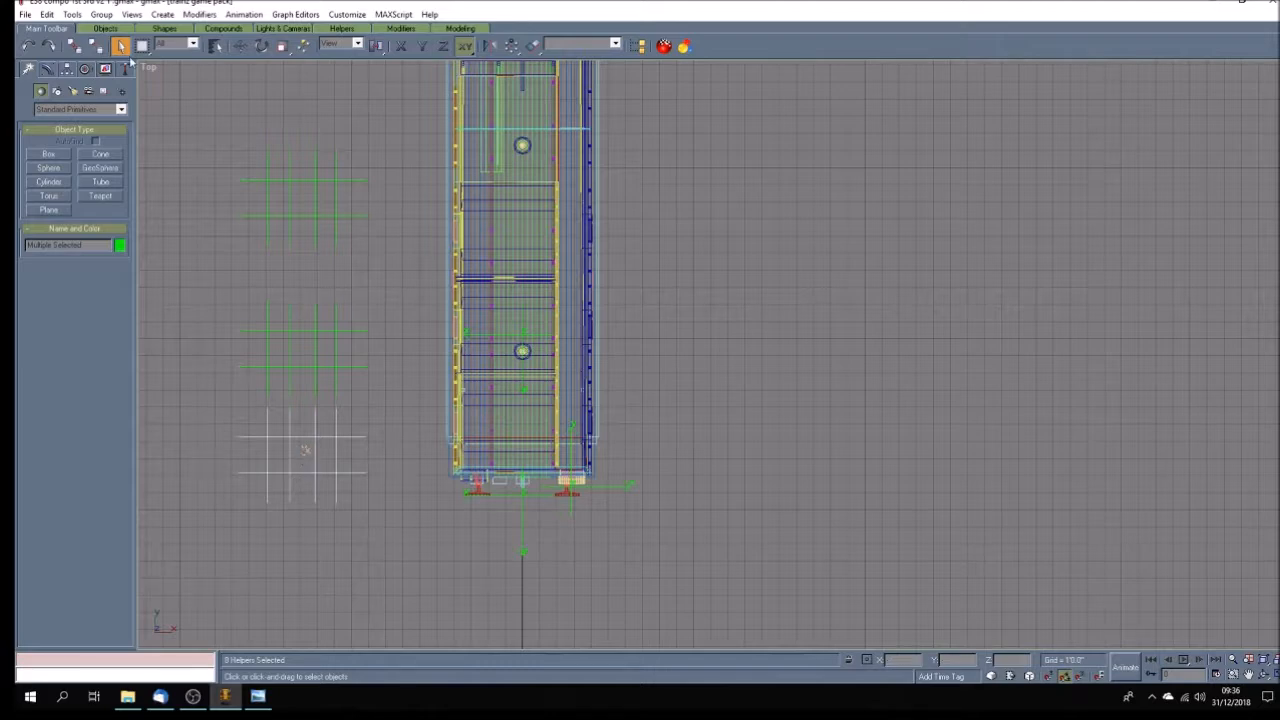
{"action": "left_click", "coordinate": [240, 46]}
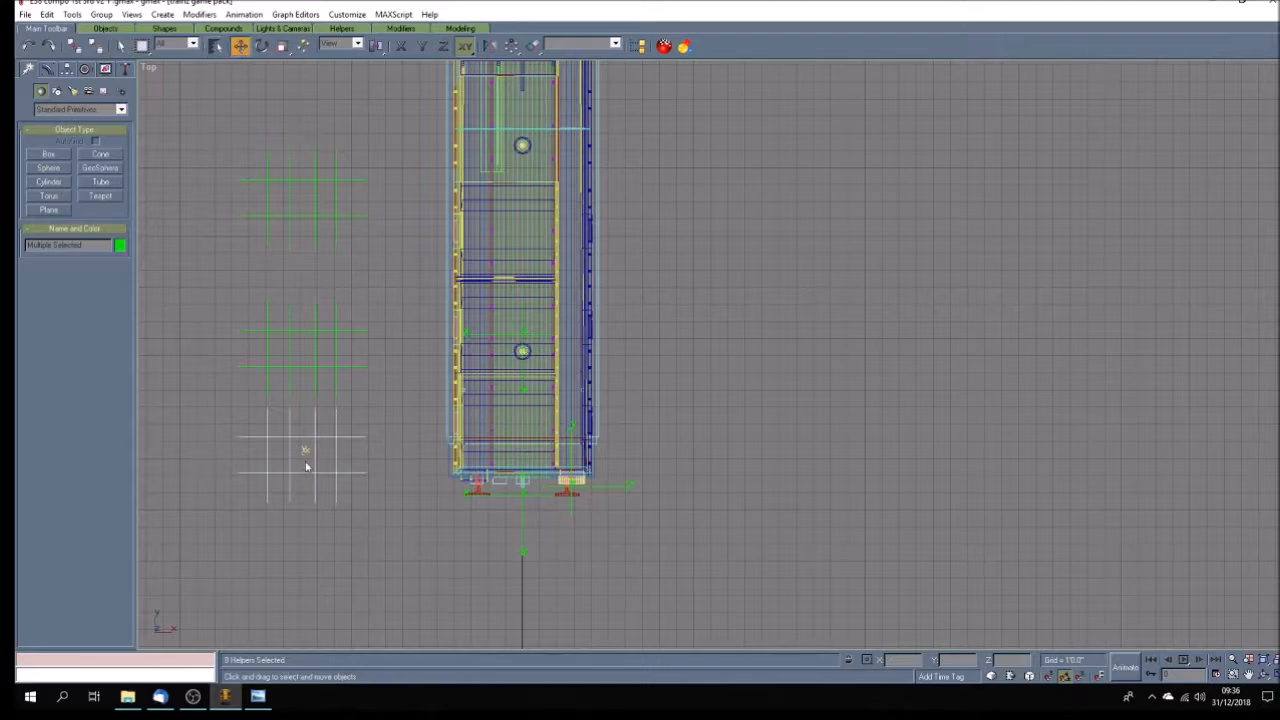
{"action": "left_click_drag", "start_coordinate": [302, 453], "coordinate": [507, 455]}
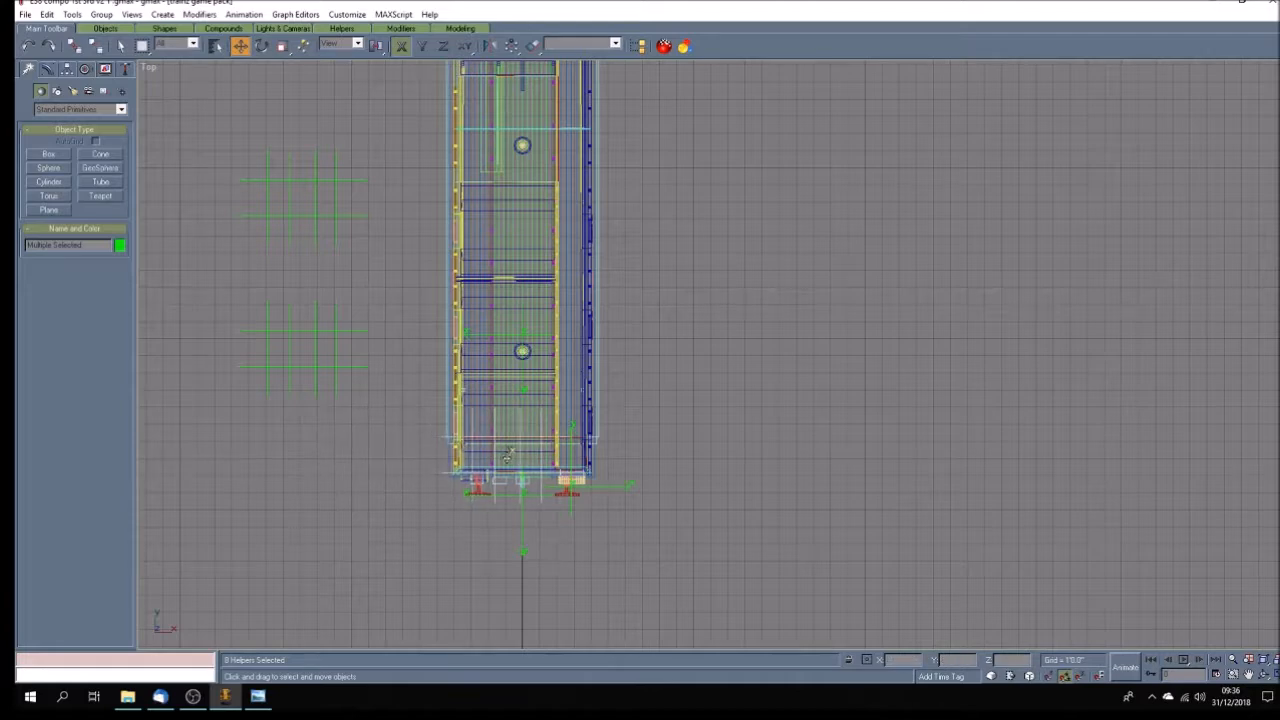
{"action": "scroll", "coordinate": [507, 451], "scroll_direction": "up", "scroll_amount": 5}
{"action": "key", "text": "F6"}
{"action": "left_click_drag", "start_coordinate": [511, 463], "coordinate": [516, 348]}
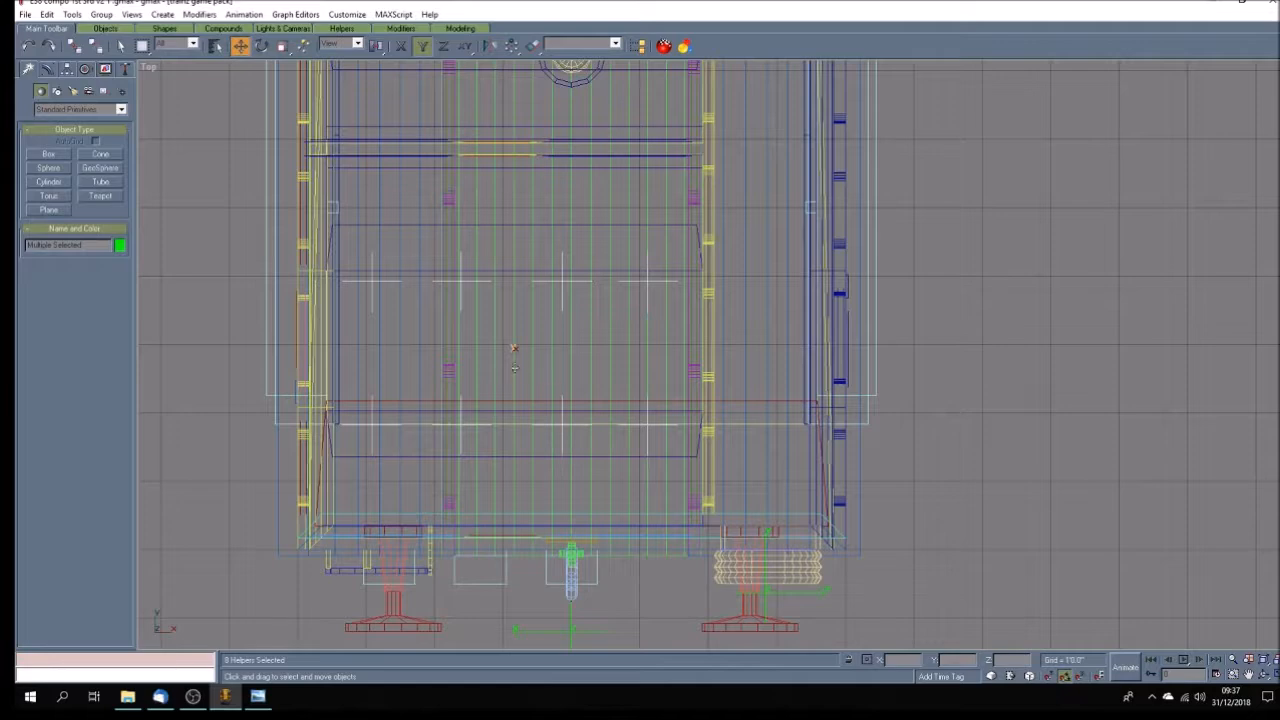
{"action": "left_click_drag", "start_coordinate": [463, 308], "coordinate": [465, 283]}
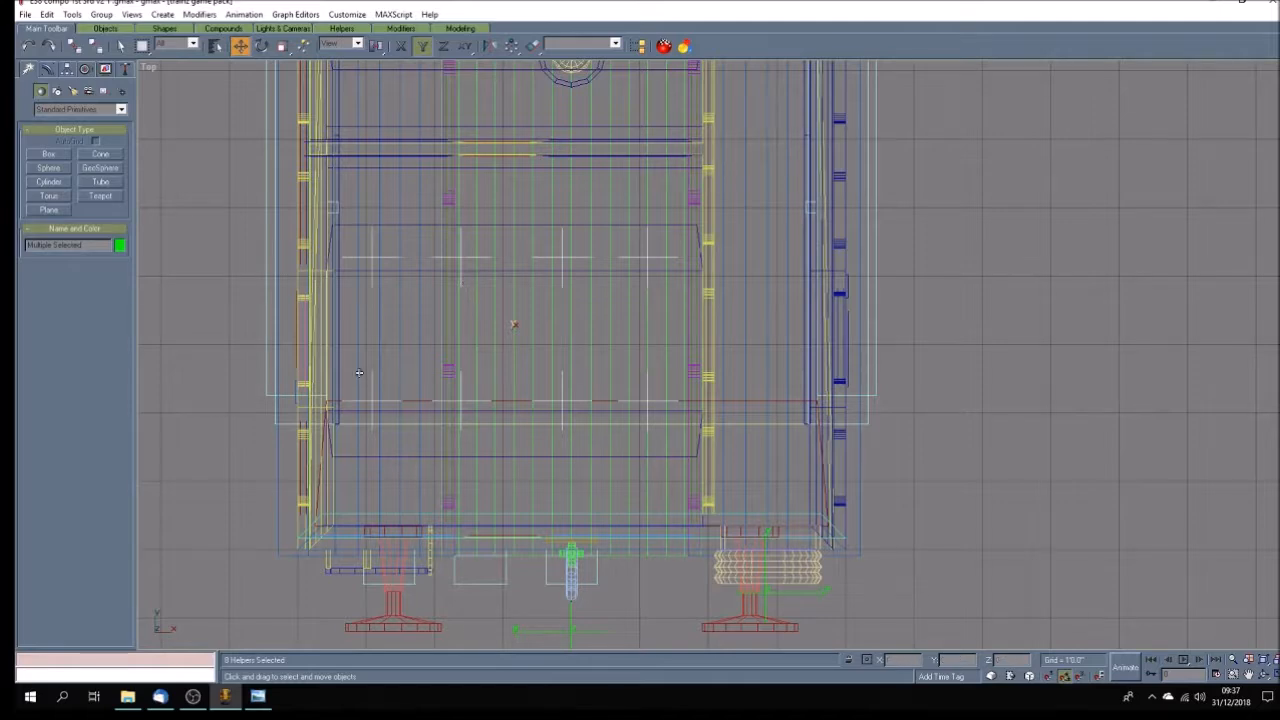
Select the four passenger points of the end compartment's positive-Y row and shift them in negative Y to their seat's front edge.
{"action": "left_click", "coordinate": [412, 317]}
{"action": "left_click", "coordinate": [391, 259]}
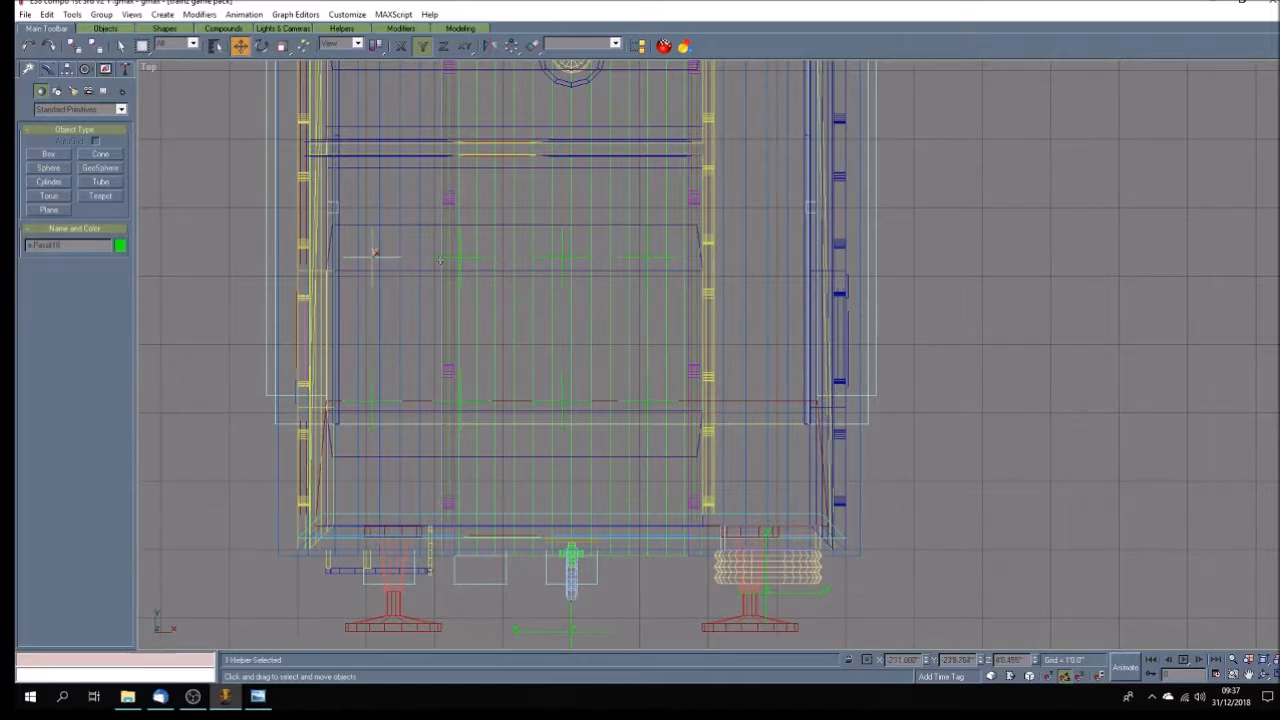
{"action": "left_click", "coordinate": [472, 259], "text": "ctrl"}
{"action": "left_click", "coordinate": [561, 258], "text": "ctrl"}
{"action": "left_click", "coordinate": [652, 259], "text": "ctrl"}
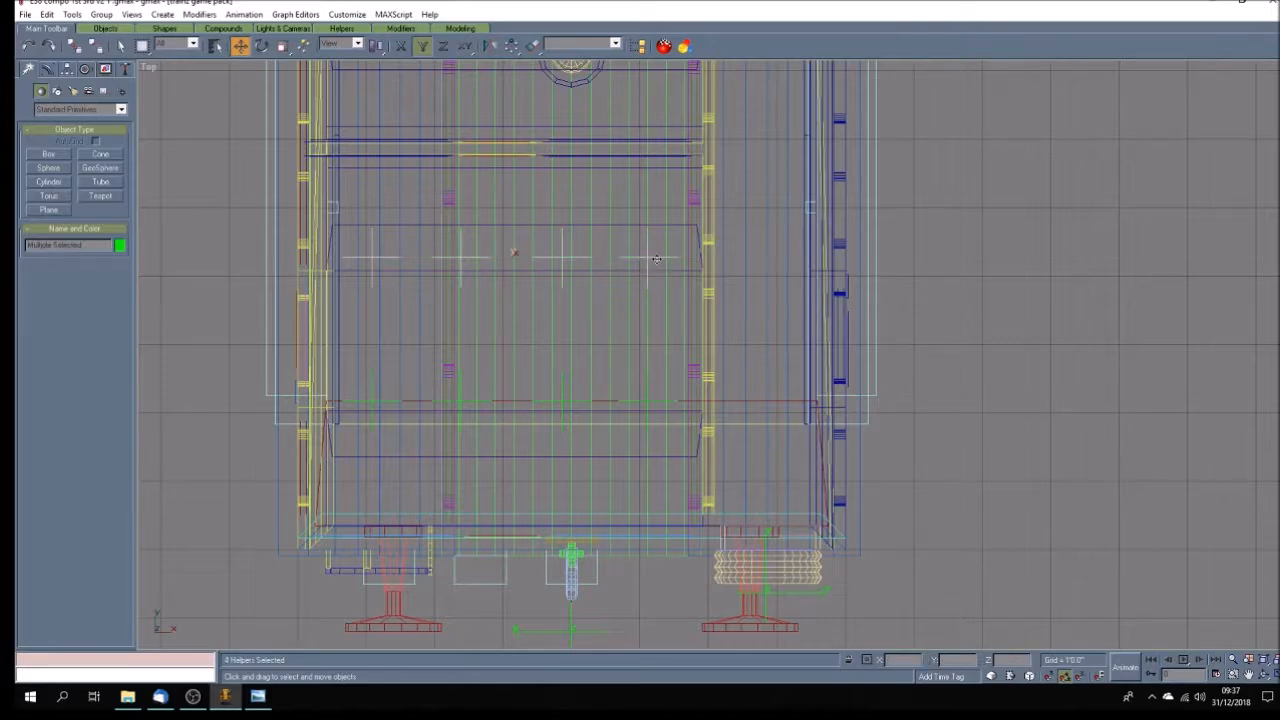
{"action": "left_click_drag", "start_coordinate": [656, 259], "coordinate": [659, 284]}
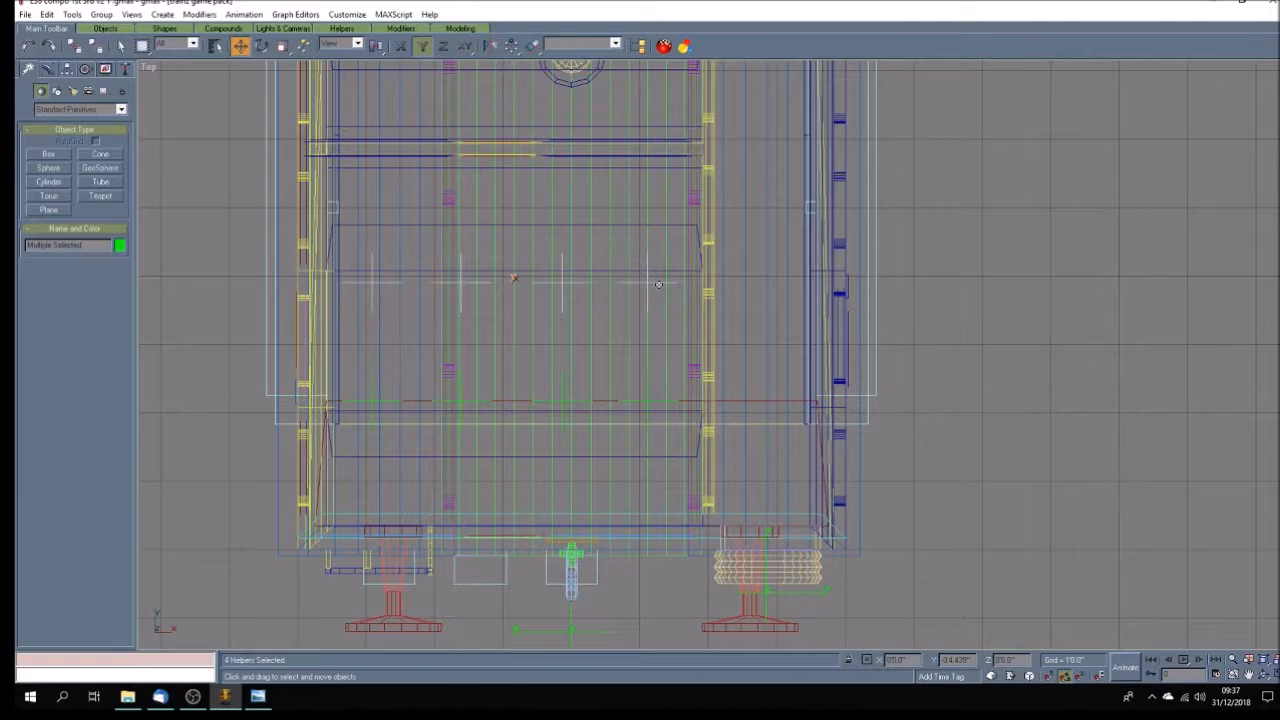
Select the next group of eight passenger points beside the coach and move them between the seats of the second compartment.
{"action": "scroll", "coordinate": [614, 333], "scroll_direction": "down", "scroll_amount": 4}
{"action": "scroll", "coordinate": [614, 333], "scroll_direction": "up", "scroll_amount": 2}
{"action": "scroll", "coordinate": [614, 333], "scroll_direction": "down", "scroll_amount": 2}
{"action": "scroll", "coordinate": [615, 258], "scroll_direction": "down", "scroll_amount": 1}
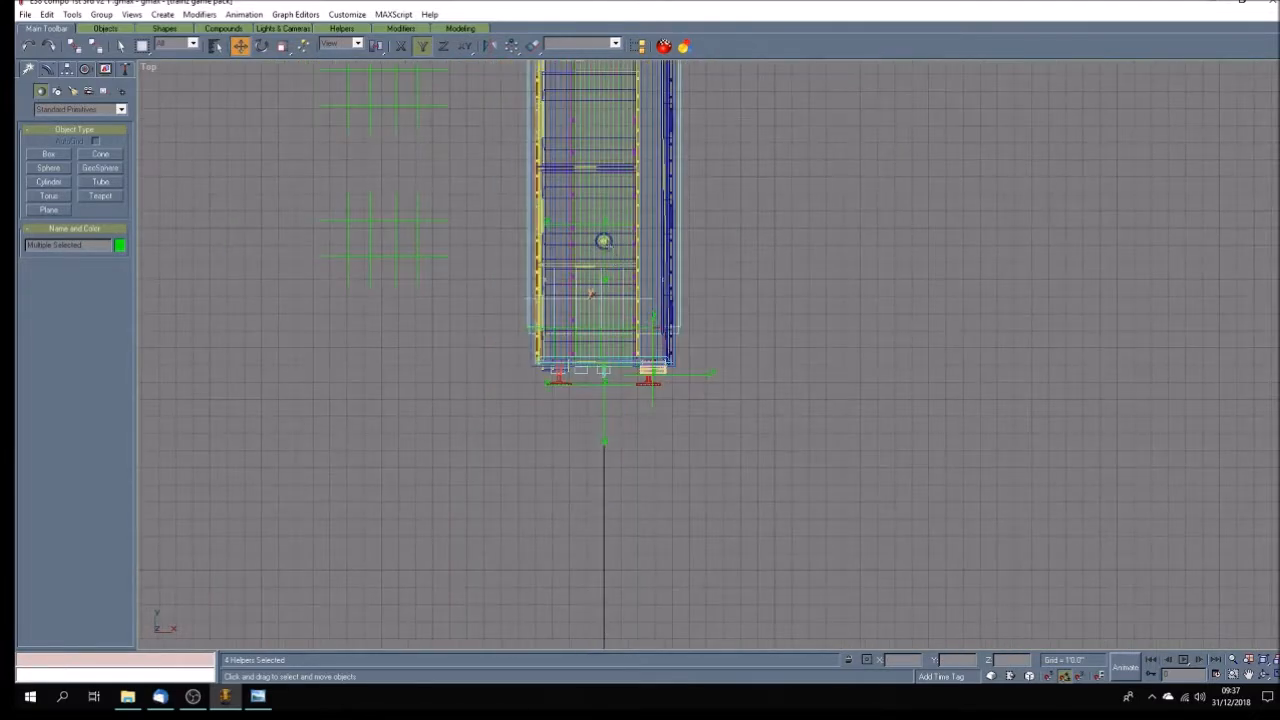
{"action": "left_click_drag", "start_coordinate": [329, 200], "coordinate": [462, 284]}
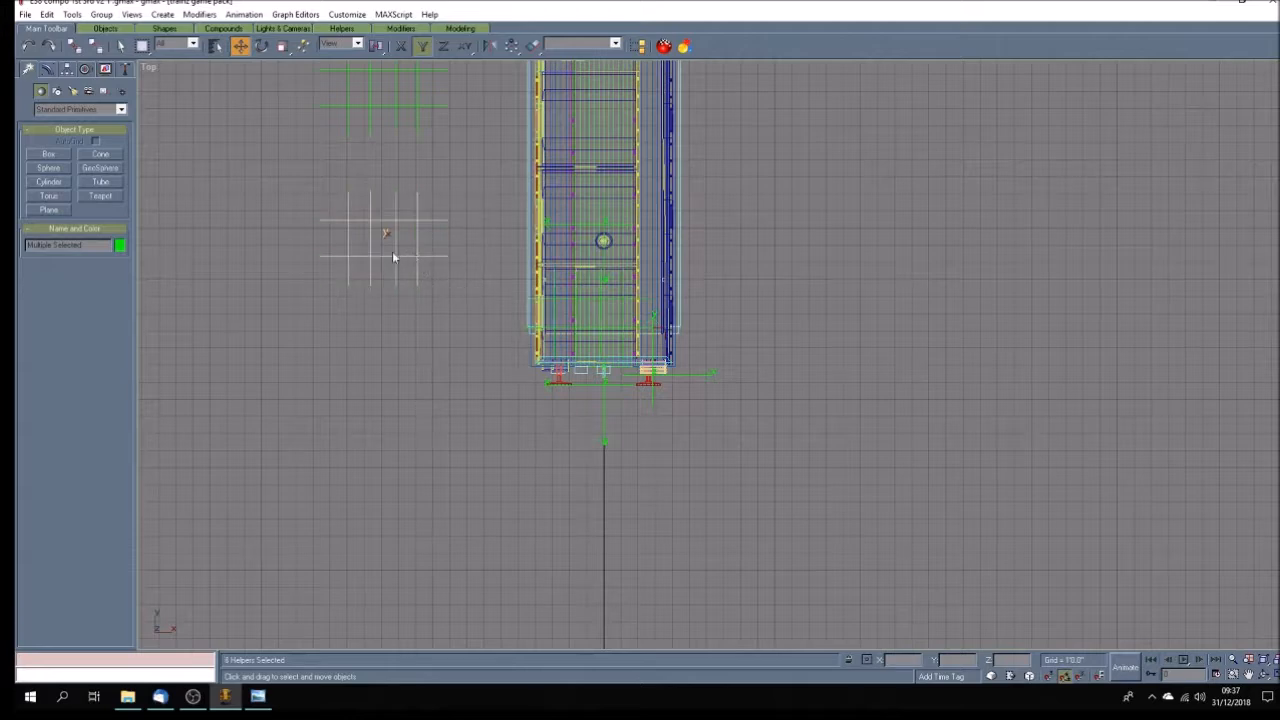
{"action": "left_click_drag", "start_coordinate": [384, 237], "coordinate": [590, 247]}
{"action": "scroll", "coordinate": [590, 240], "scroll_direction": "up", "scroll_amount": 3}
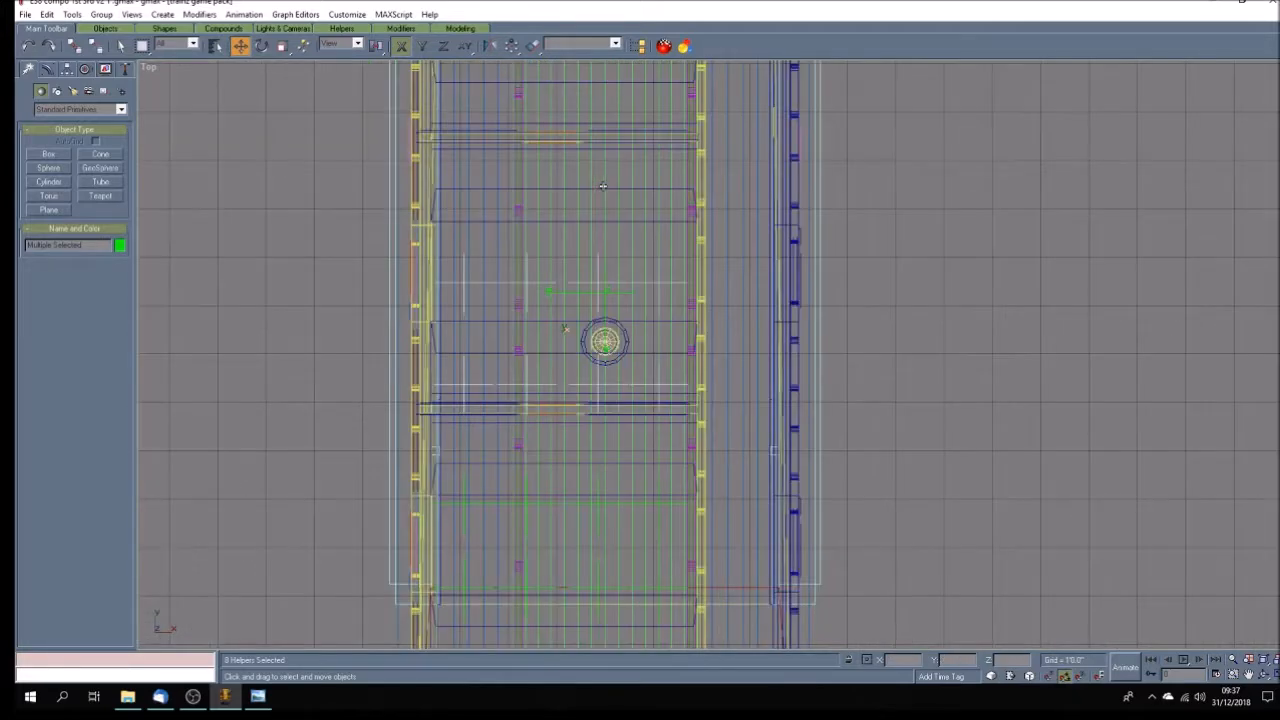
{"action": "key", "text": "F6"}
{"action": "left_click_drag", "start_coordinate": [566, 330], "coordinate": [564, 260]}
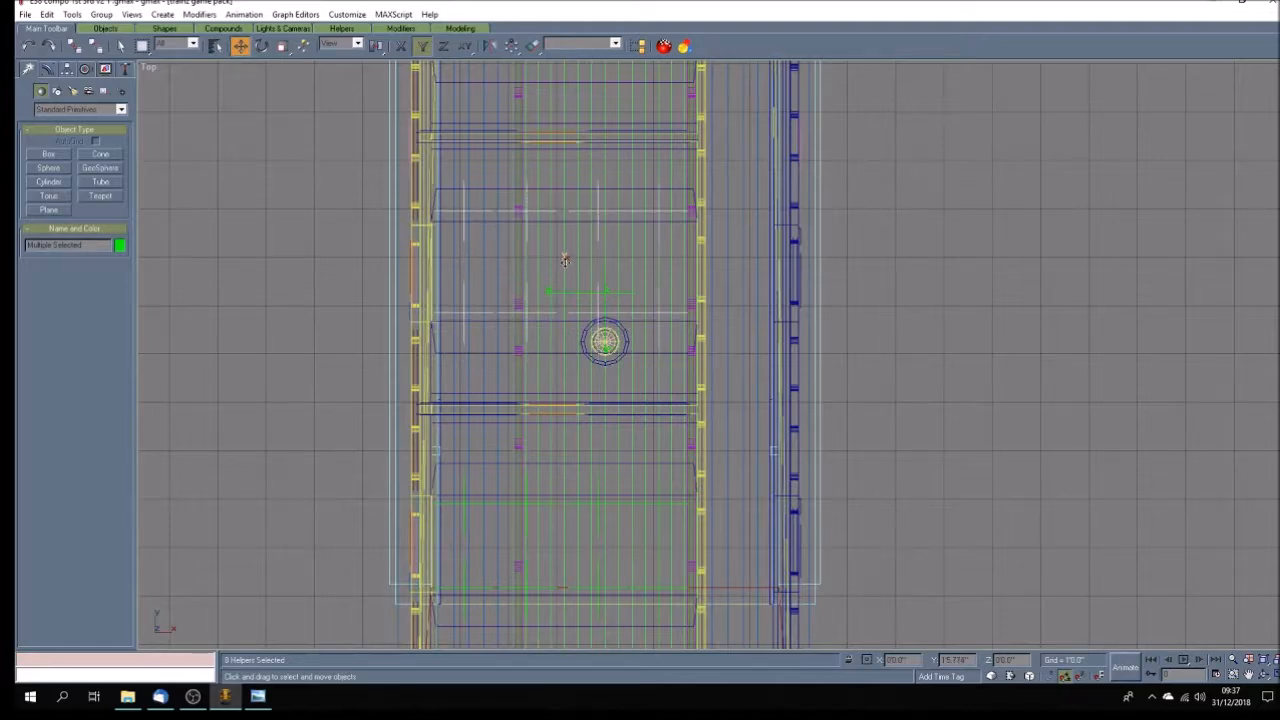
Shift the second compartment's four positive-Y row passenger points in negative Y to the seat's front edge, and deselect them.
{"action": "left_click", "coordinate": [305, 221]}
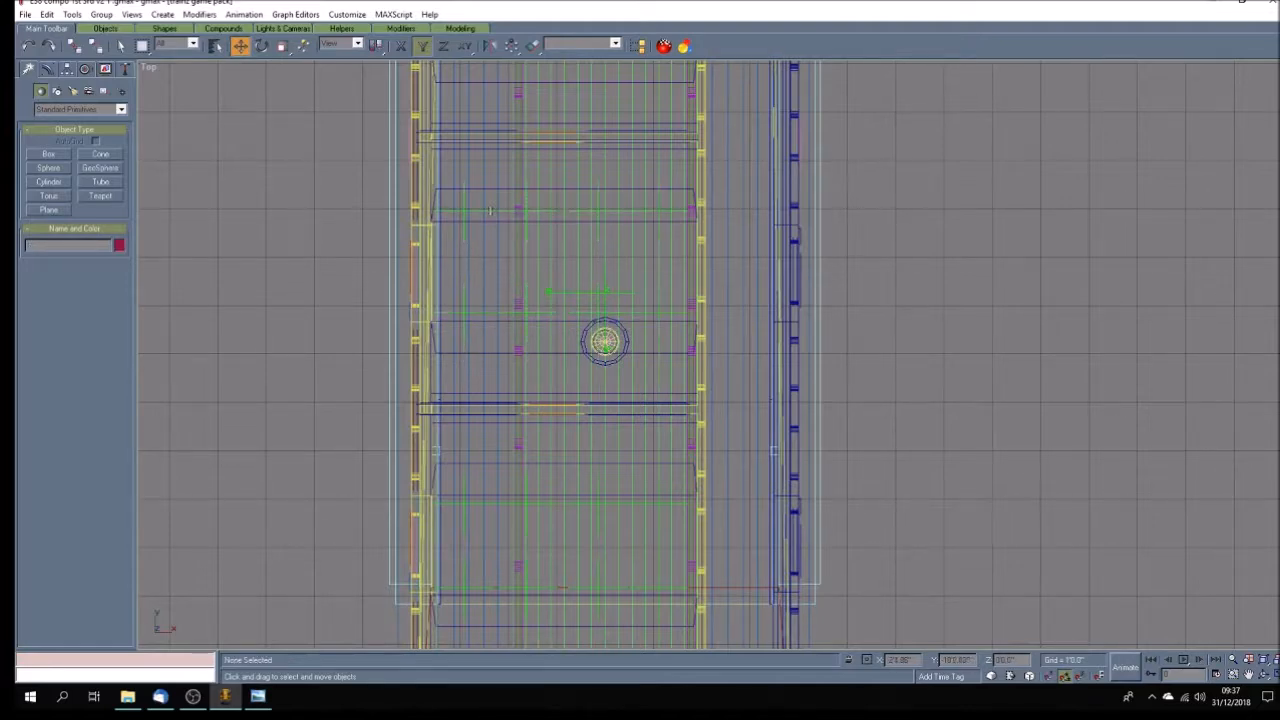
{"action": "left_click", "coordinate": [465, 206]}
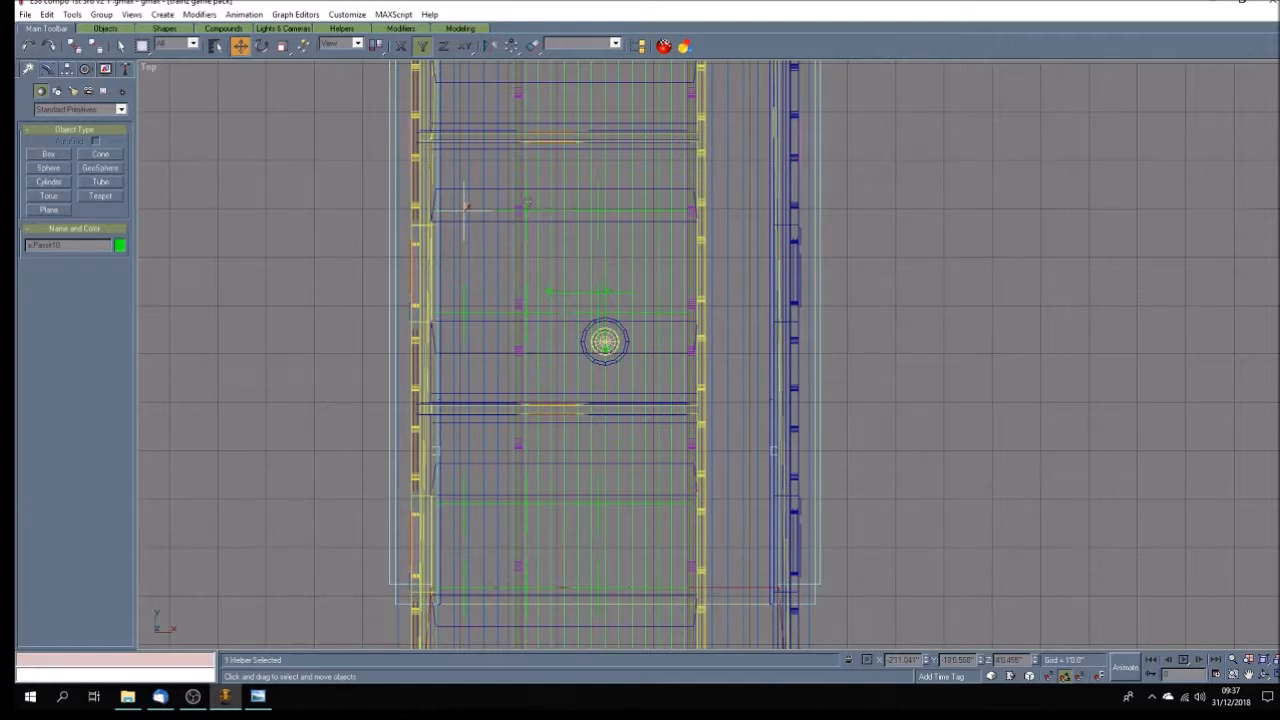
{"action": "left_click", "coordinate": [530, 210], "text": "ctrl"}
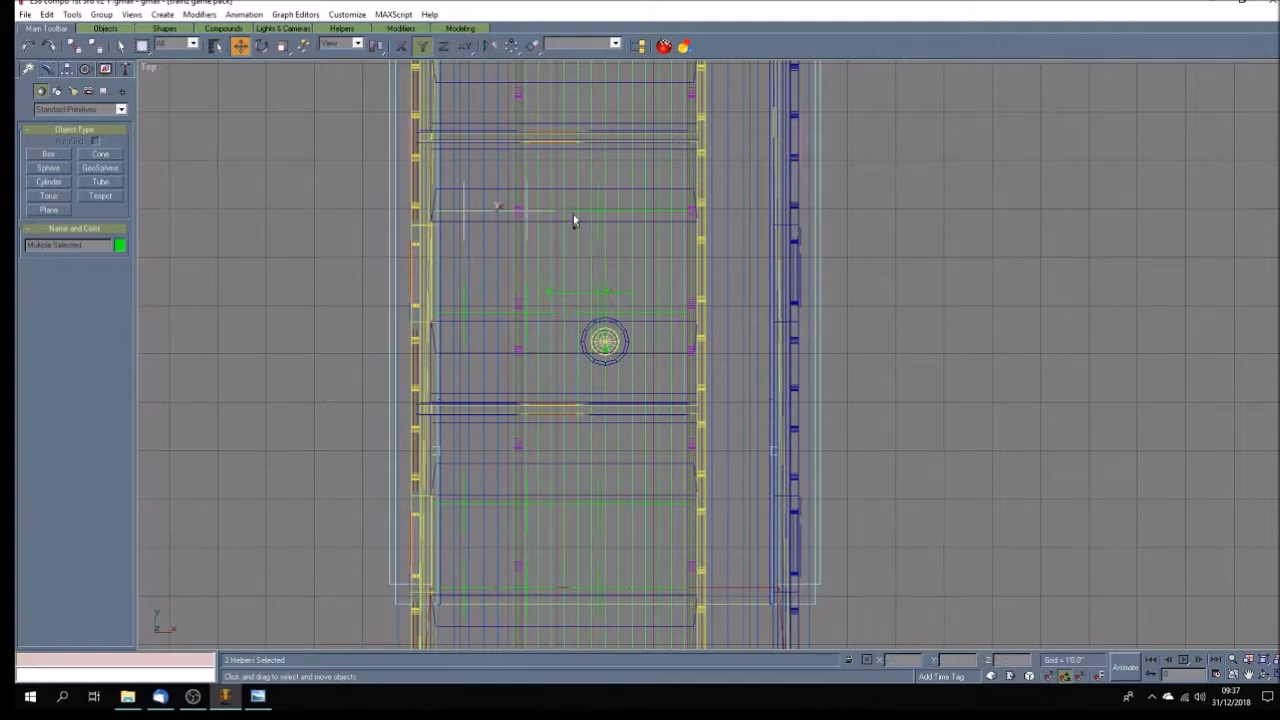
{"action": "left_click", "coordinate": [598, 208], "text": "ctrl"}
{"action": "left_click", "coordinate": [664, 212], "text": "ctrl"}
{"action": "left_click_drag", "start_coordinate": [598, 212], "coordinate": [596, 231]}
{"action": "left_click", "coordinate": [307, 293]}
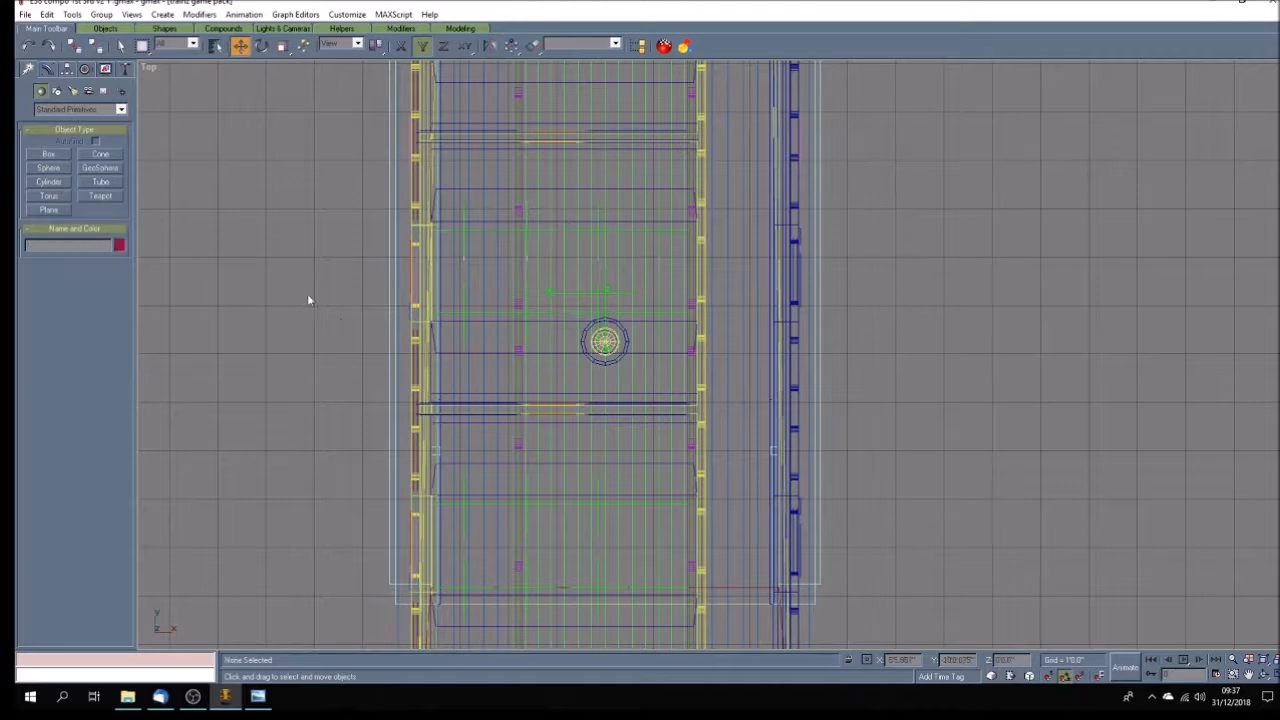
Select the last eight passenger points remaining beside the coach and move them along X only into the coach's compartment side.
{"action": "scroll", "coordinate": [342, 322], "scroll_direction": "down", "scroll_amount": 5}
{"action": "scroll", "coordinate": [332, 192], "scroll_direction": "up", "scroll_amount": 4}
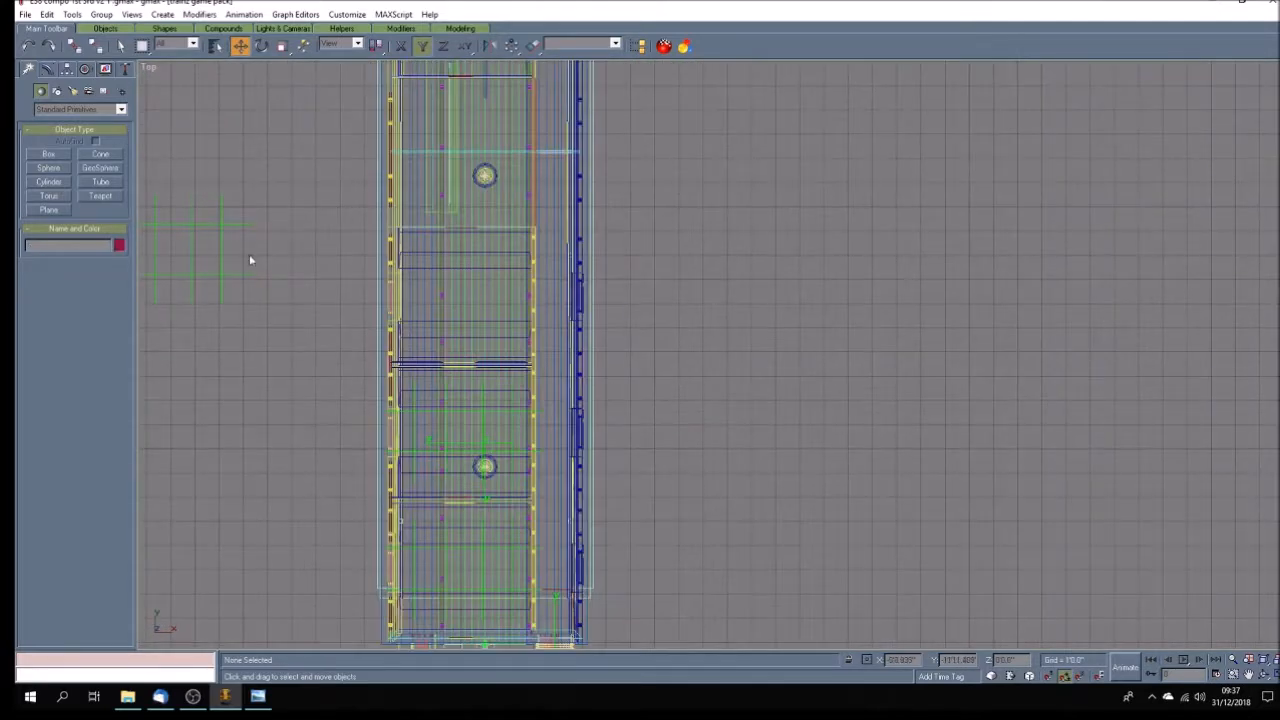
{"action": "scroll", "coordinate": [304, 231], "scroll_direction": "down", "scroll_amount": 2}
{"action": "left_click_drag", "start_coordinate": [166, 217], "coordinate": [294, 289]}
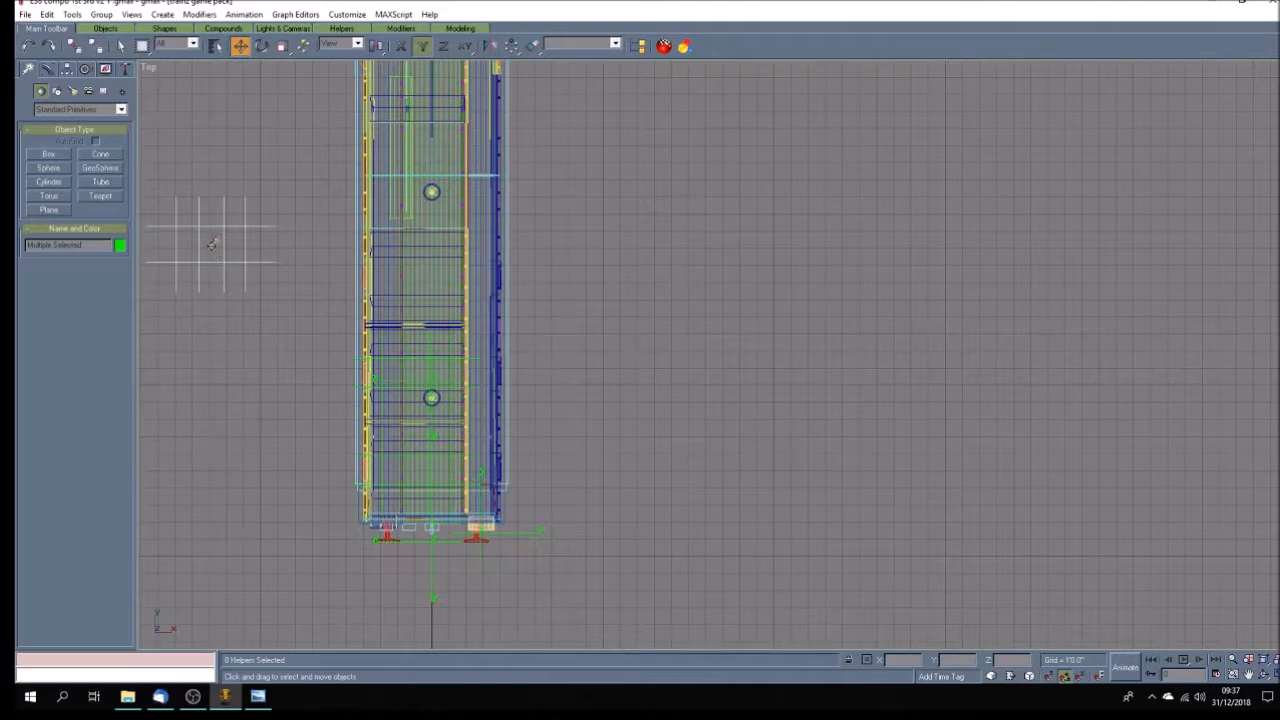
{"action": "left_click_drag", "start_coordinate": [214, 246], "coordinate": [413, 291]}
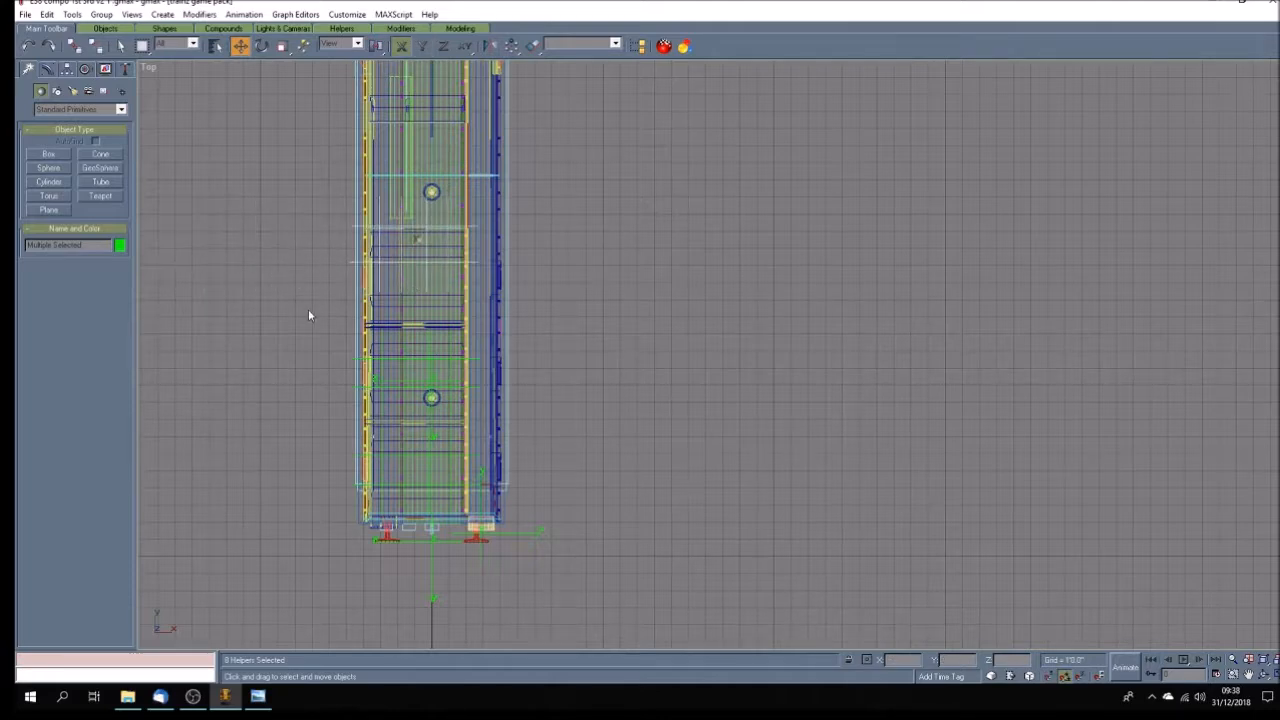
Move the selected eight passenger points along Y to fit between the third compartment's seats, and deselect them.
{"action": "scroll", "coordinate": [308, 309], "scroll_direction": "up", "scroll_amount": 3}
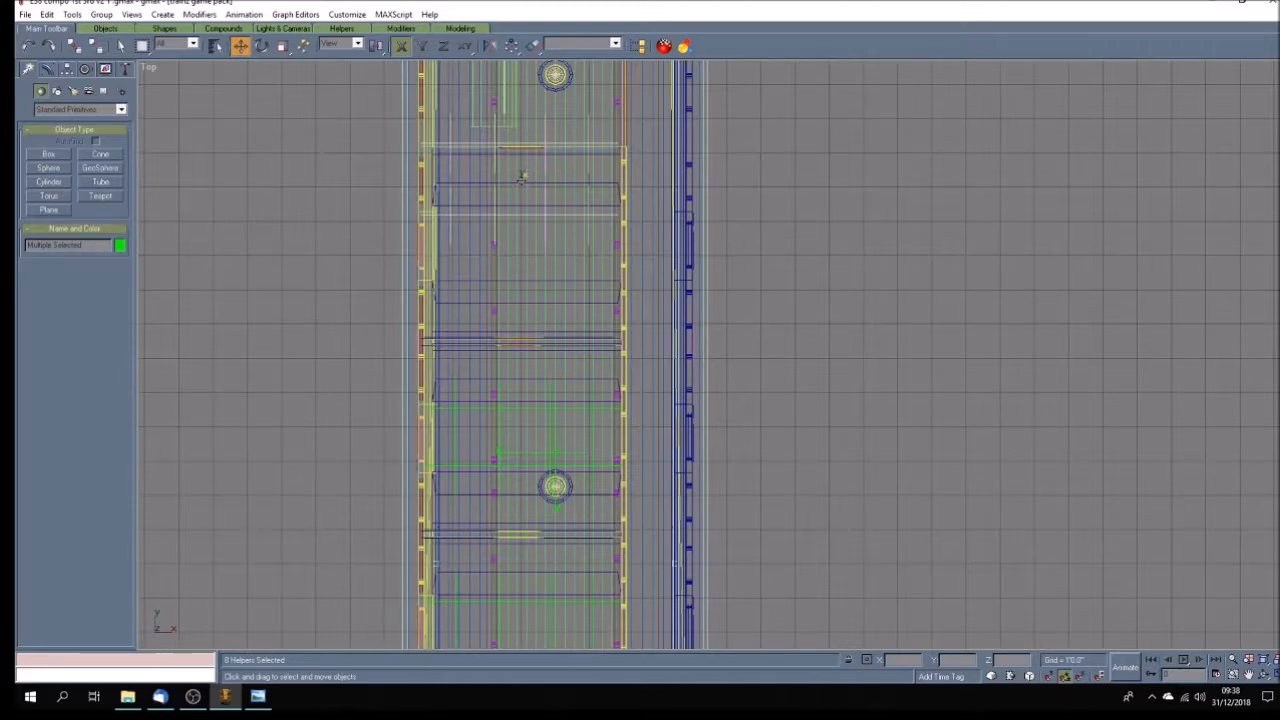
{"action": "key", "text": "F6"}
{"action": "left_click_drag", "start_coordinate": [521, 176], "coordinate": [522, 315]}
{"action": "key", "text": "F5"}
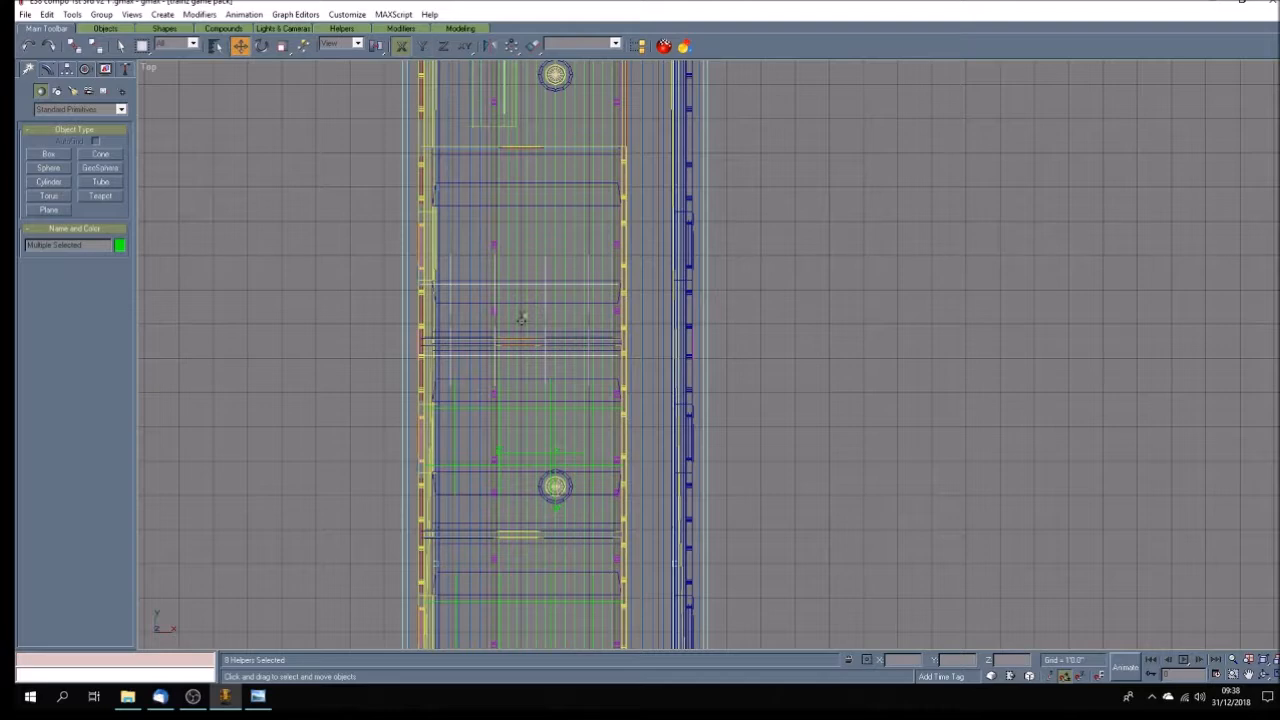
{"action": "left_click_drag", "start_coordinate": [522, 318], "coordinate": [526, 238]}
{"action": "key", "text": "F6"}
{"action": "scroll", "coordinate": [548, 163], "scroll_direction": "up", "scroll_amount": 3}
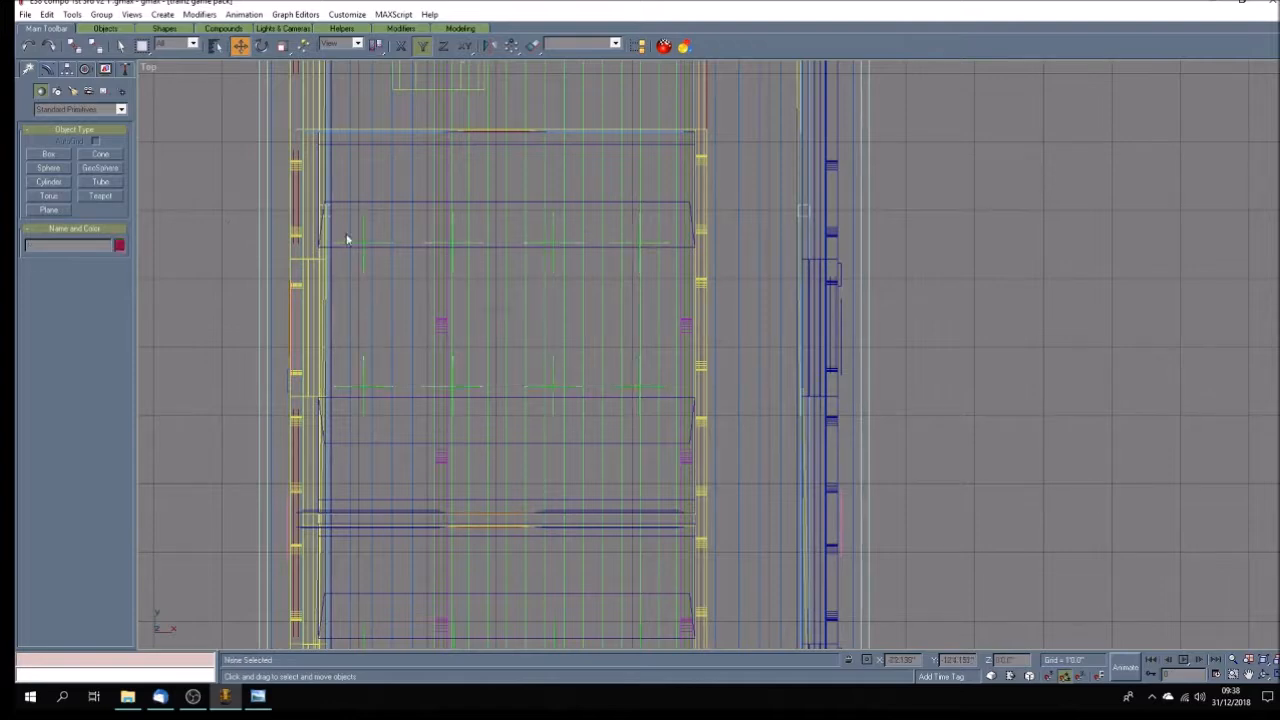
Select the four positive-Y row passenger points in the third compartment and shift them in negative Y to the seat's front edge.
{"action": "left_click", "coordinate": [365, 239]}
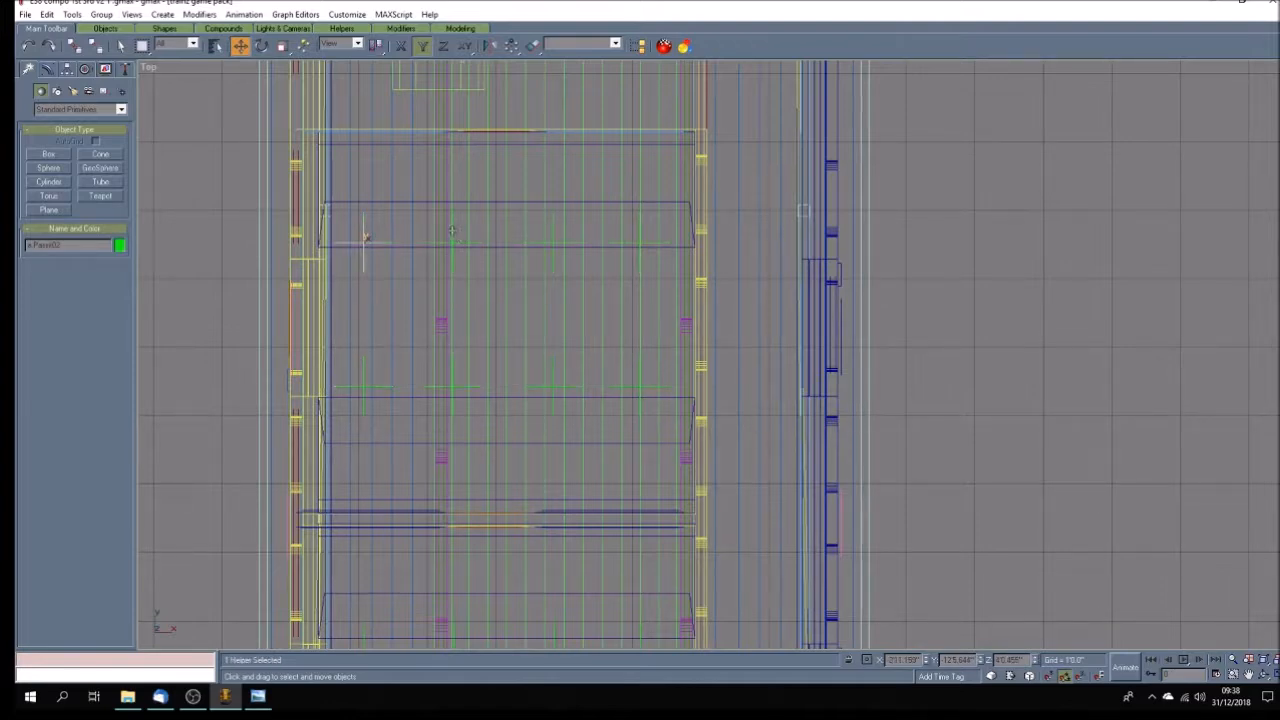
{"action": "left_click", "coordinate": [410, 237], "text": "ctrl"}
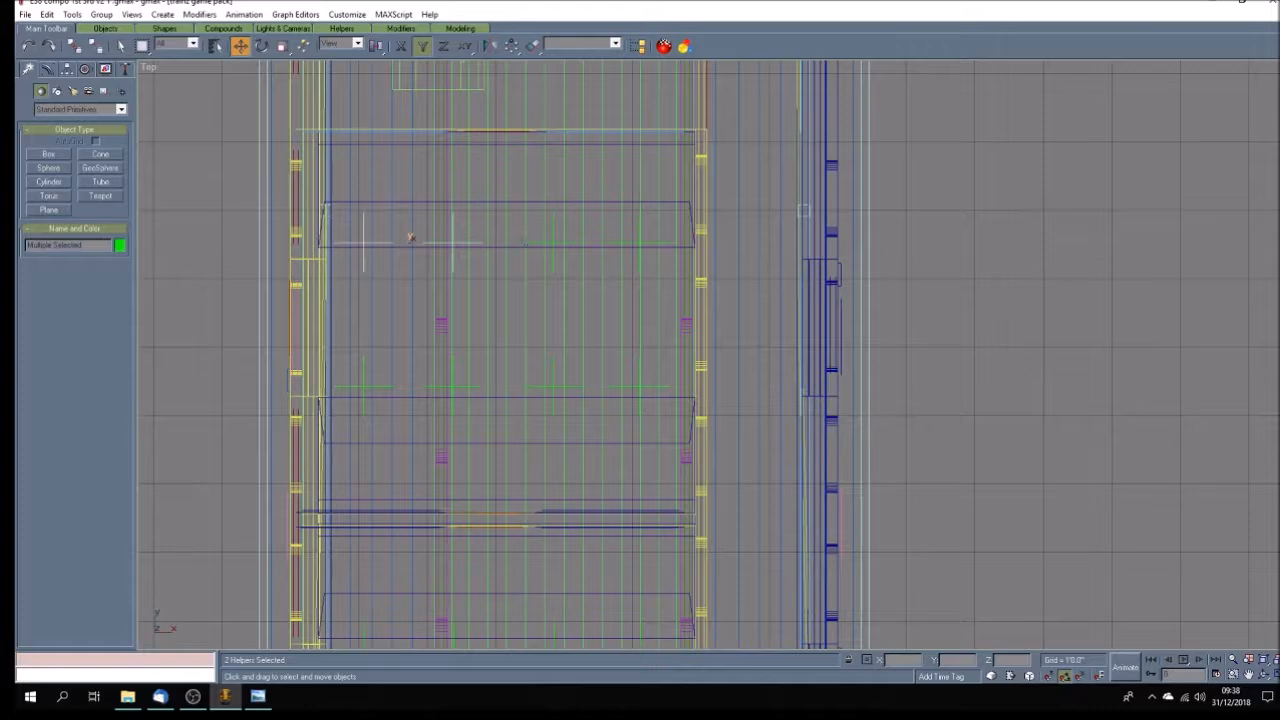
{"action": "left_click", "coordinate": [553, 235], "text": "ctrl"}
{"action": "left_click", "coordinate": [630, 240], "text": "ctrl"}
{"action": "left_click_drag", "start_coordinate": [537, 242], "coordinate": [538, 256]}
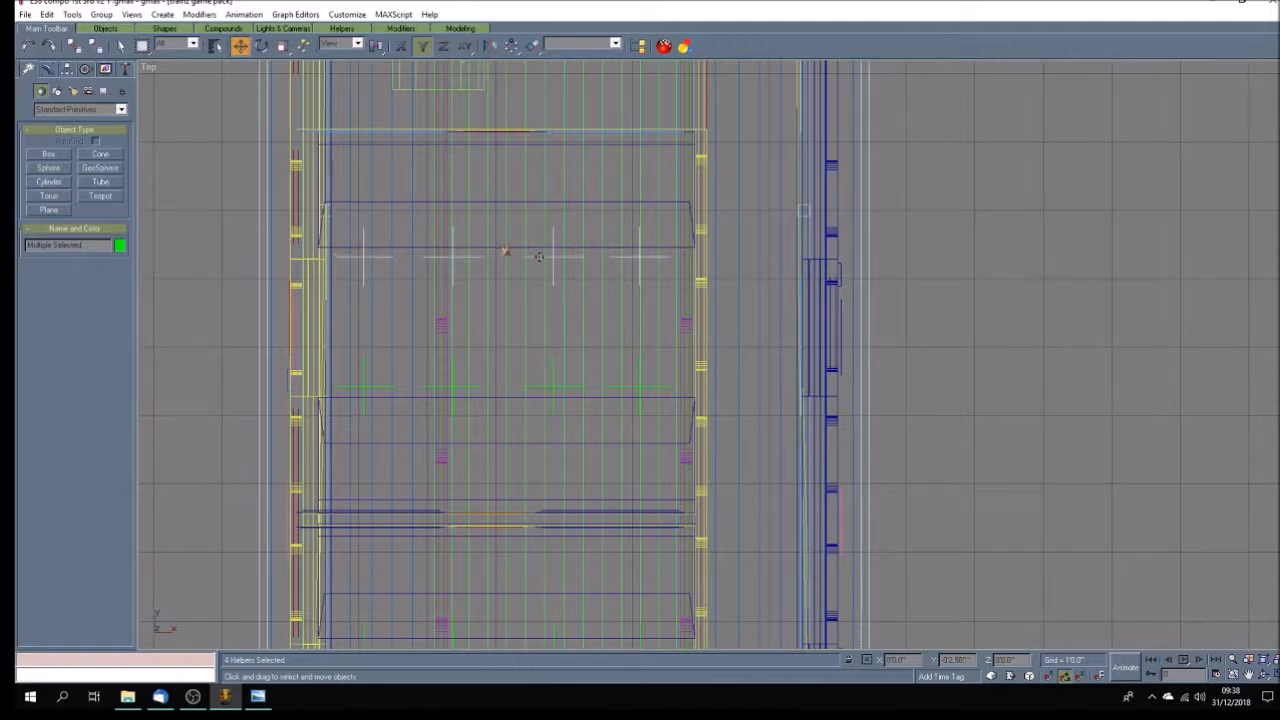
Clear the current selection and select the six passenger points numbered 19 to 24 by name.
{"action": "scroll", "coordinate": [569, 371], "scroll_direction": "down", "scroll_amount": 3}
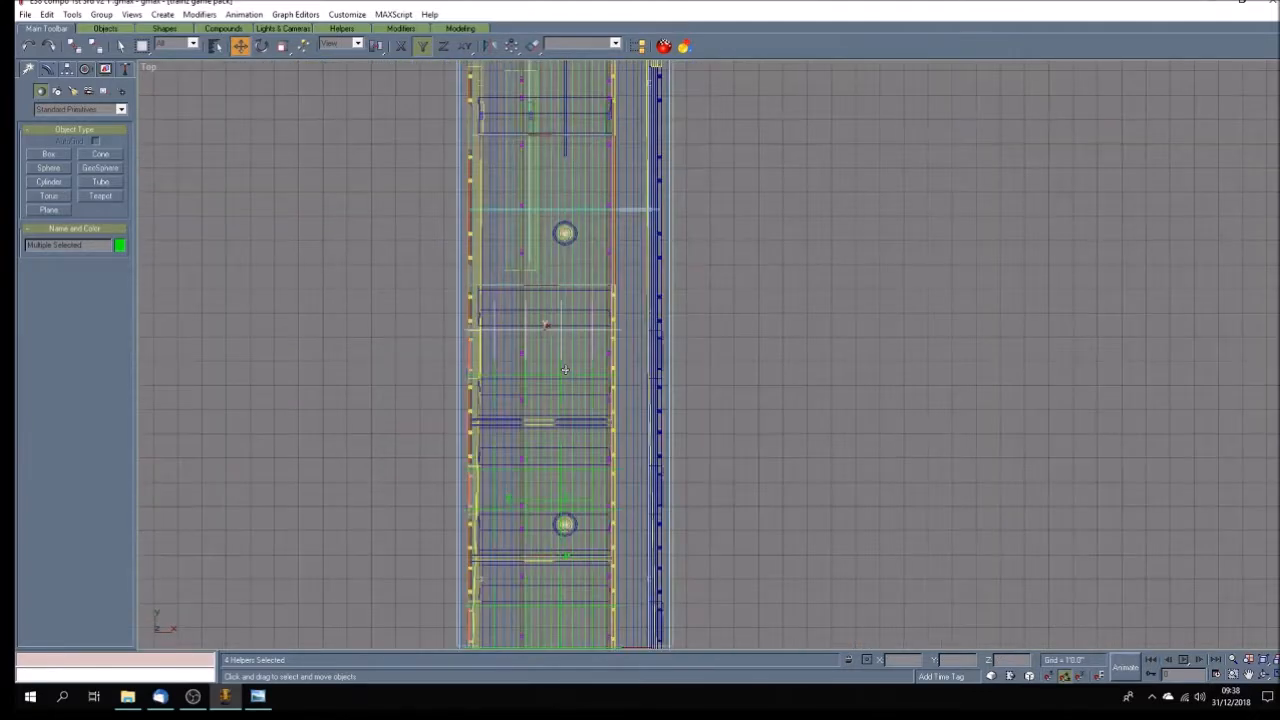
{"action": "scroll", "coordinate": [553, 287], "scroll_direction": "down", "scroll_amount": 3}
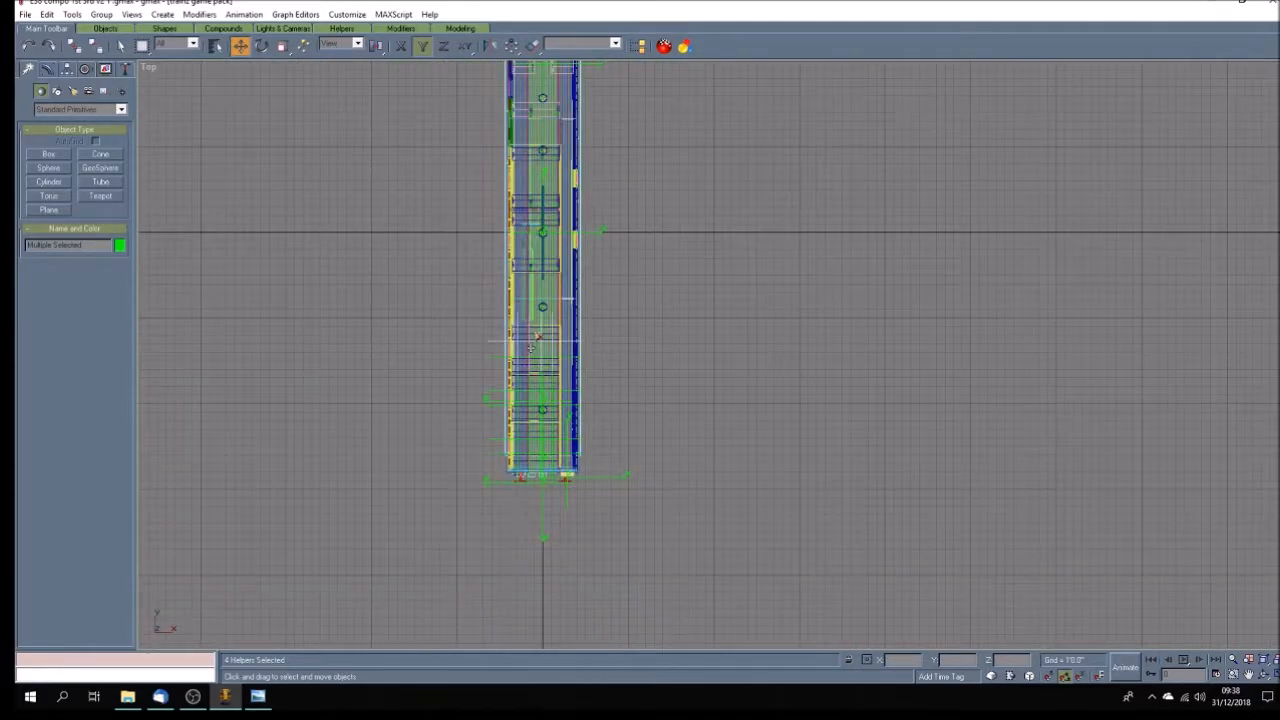
{"action": "scroll", "coordinate": [533, 225], "scroll_direction": "up", "scroll_amount": 3}
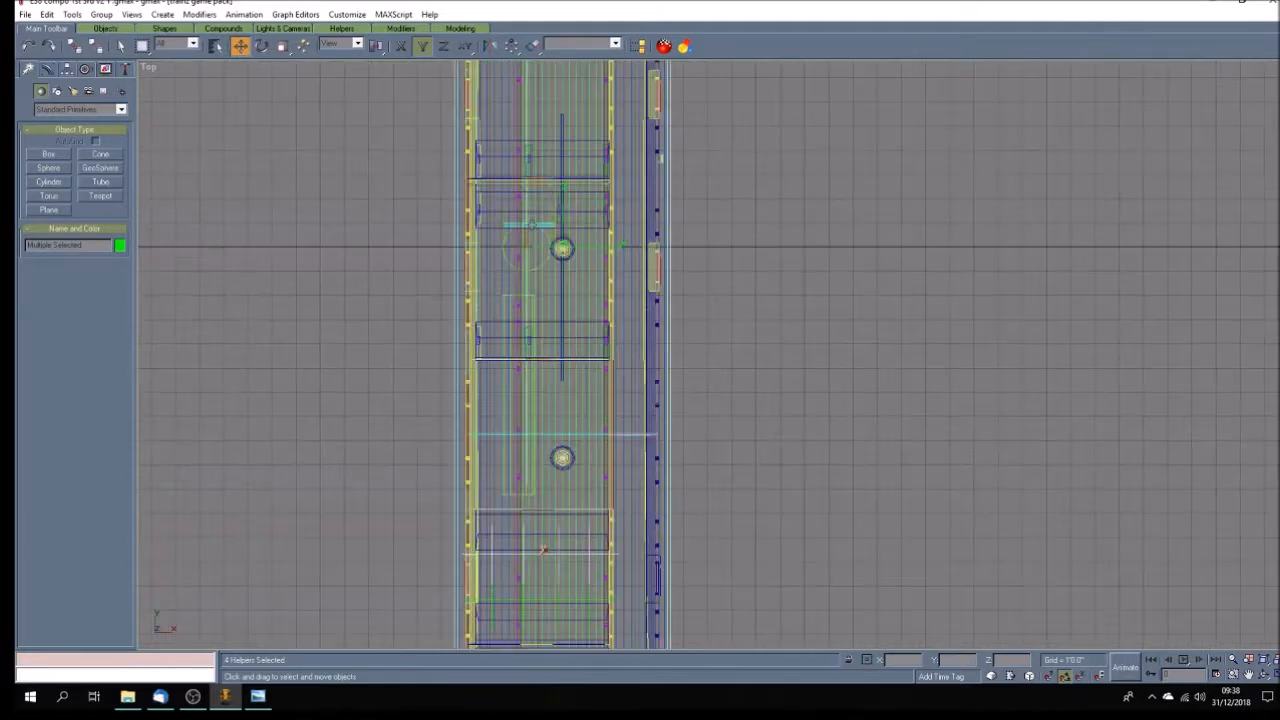
{"action": "scroll", "coordinate": [547, 220], "scroll_direction": "down", "scroll_amount": 2}
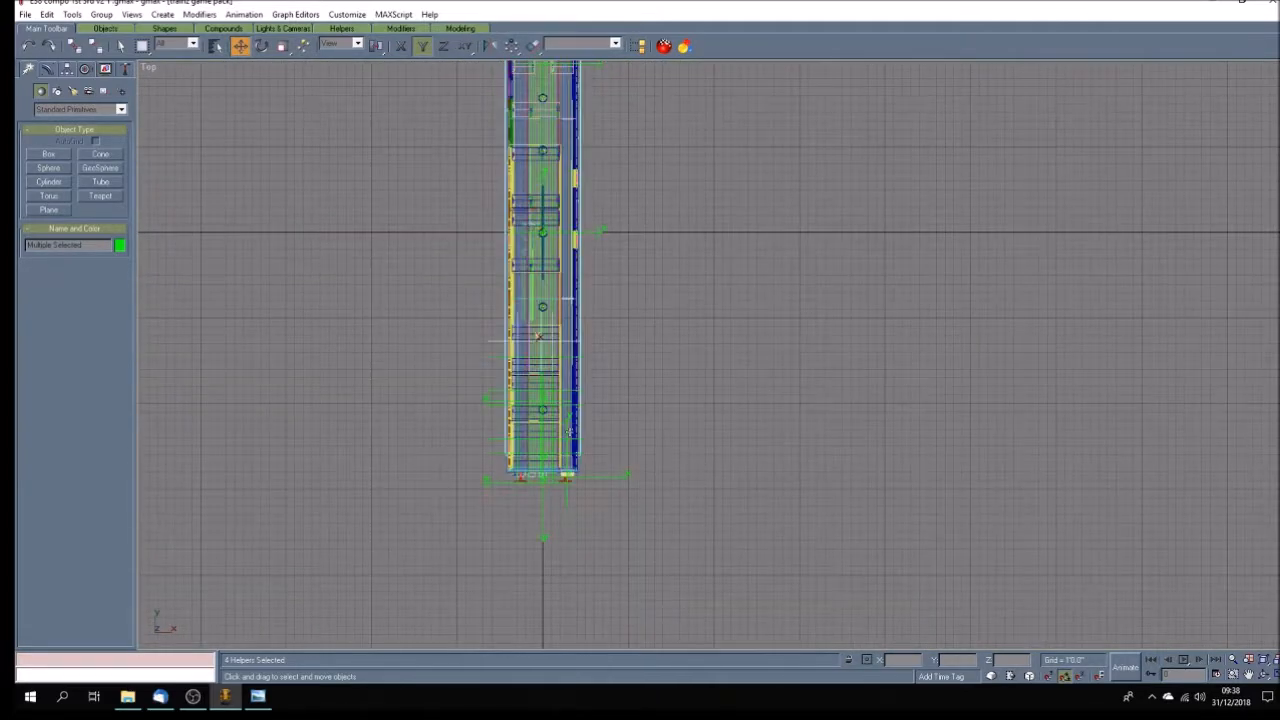
{"action": "scroll", "coordinate": [541, 514], "scroll_direction": "up", "scroll_amount": 4}
{"action": "left_click", "coordinate": [578, 460]}
{"action": "scroll", "coordinate": [543, 343], "scroll_direction": "up", "scroll_amount": 1}
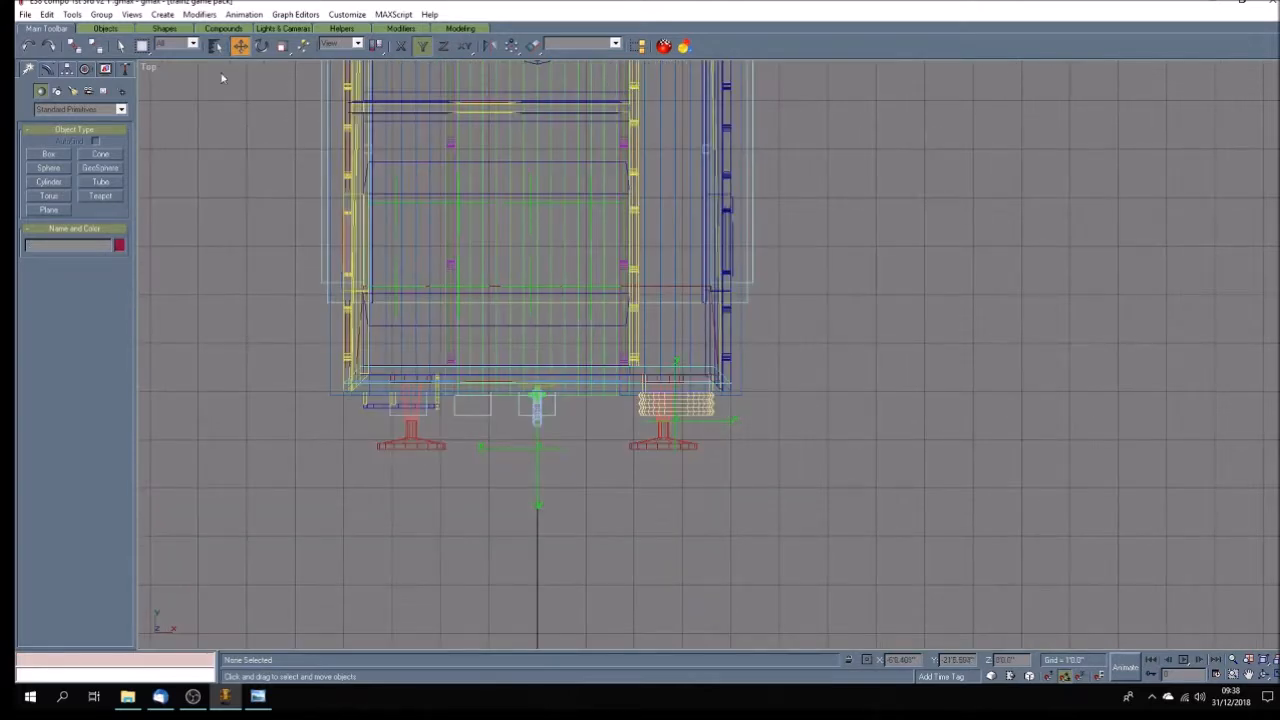
{"action": "left_click", "coordinate": [215, 45]}
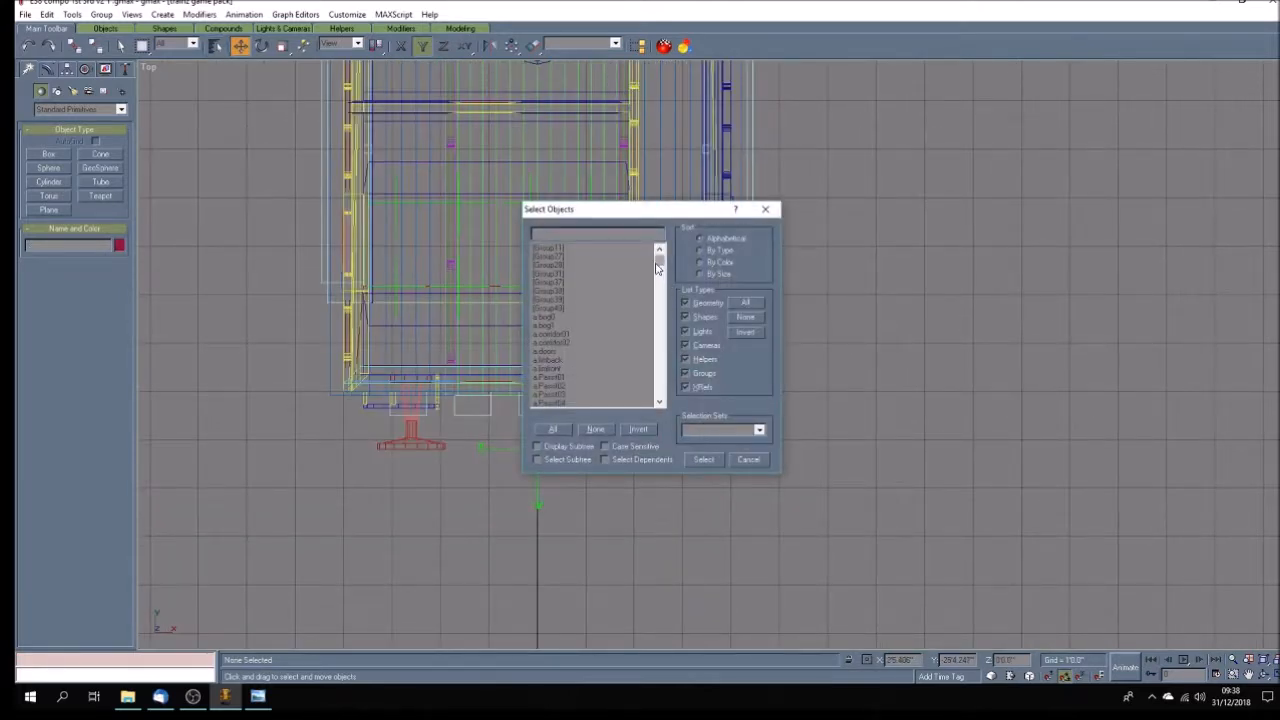
{"action": "scroll", "coordinate": [563, 371], "scroll_direction": "down", "scroll_amount": 8}
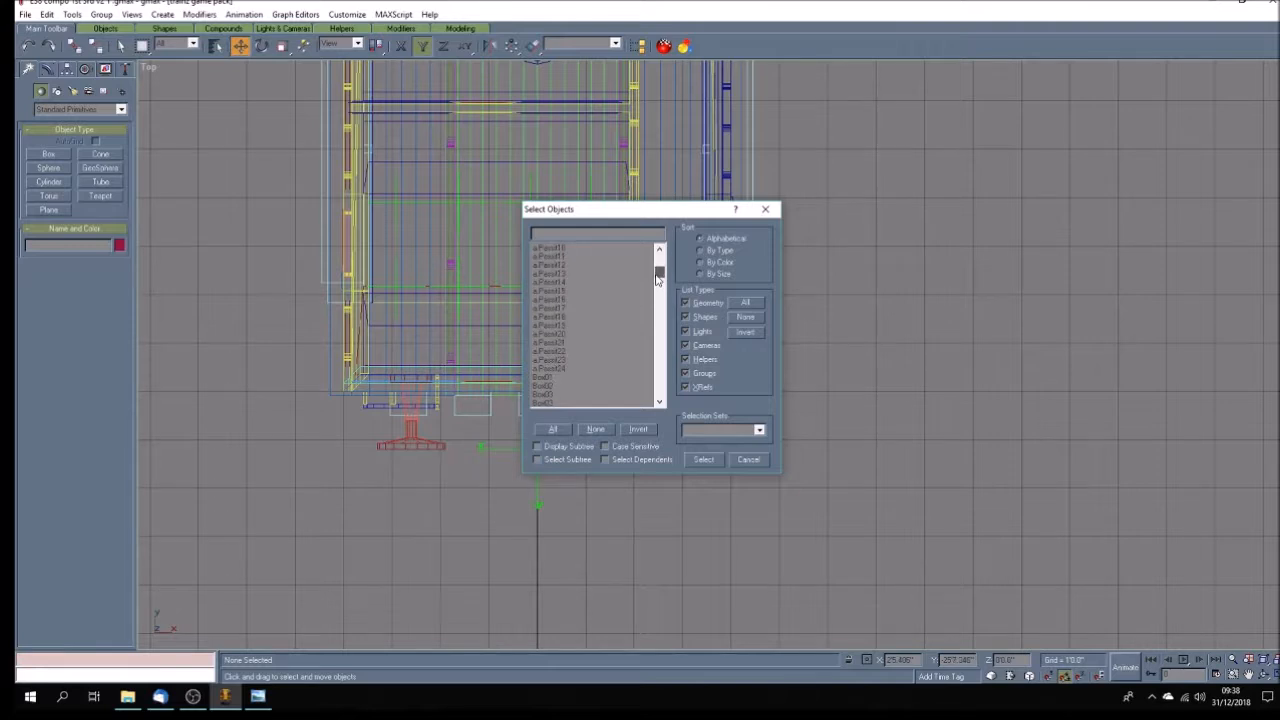
{"action": "left_click_drag", "start_coordinate": [563, 371], "coordinate": [565, 328]}
{"action": "left_click", "coordinate": [704, 459]}
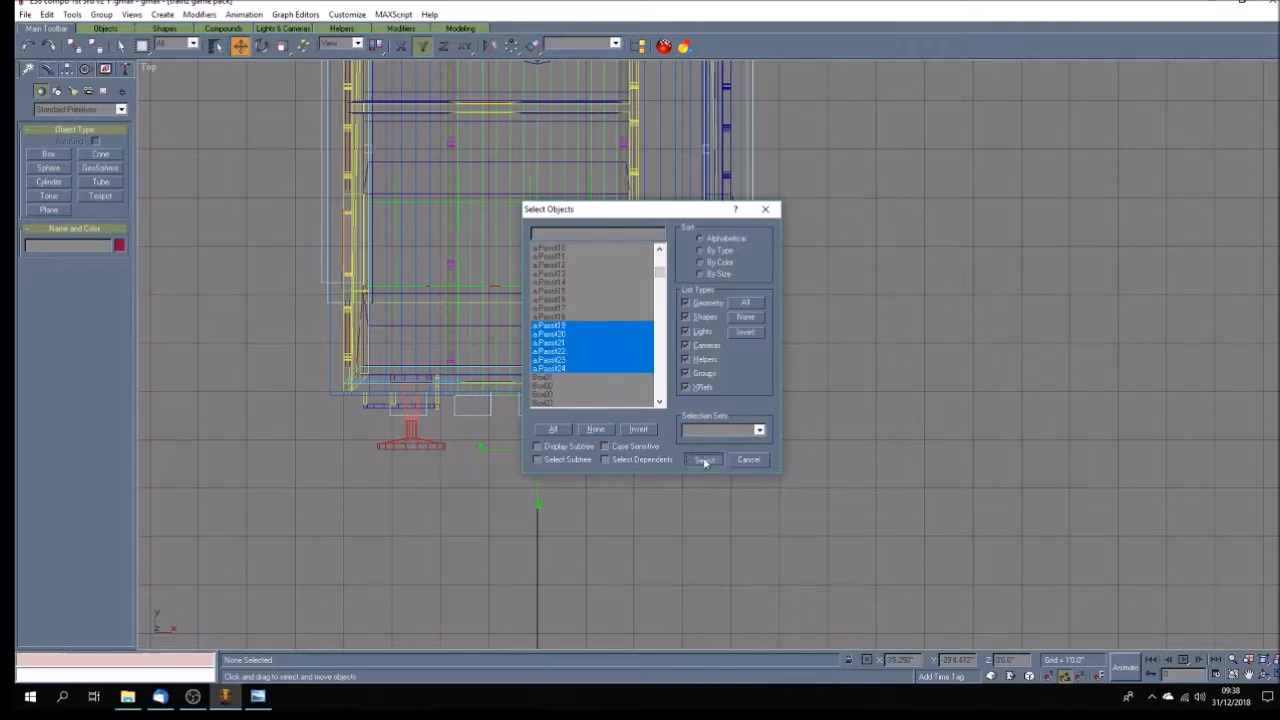
Copy the six selected passenger points along positive Y into the compartment at the coach's centre, as a single copy.
{"action": "left_click", "coordinate": [1247, 676]}
{"action": "left_click_drag", "start_coordinate": [486, 260], "coordinate": [513, 469]}
{"action": "left_click_drag", "start_coordinate": [511, 366], "coordinate": [511, 391]}
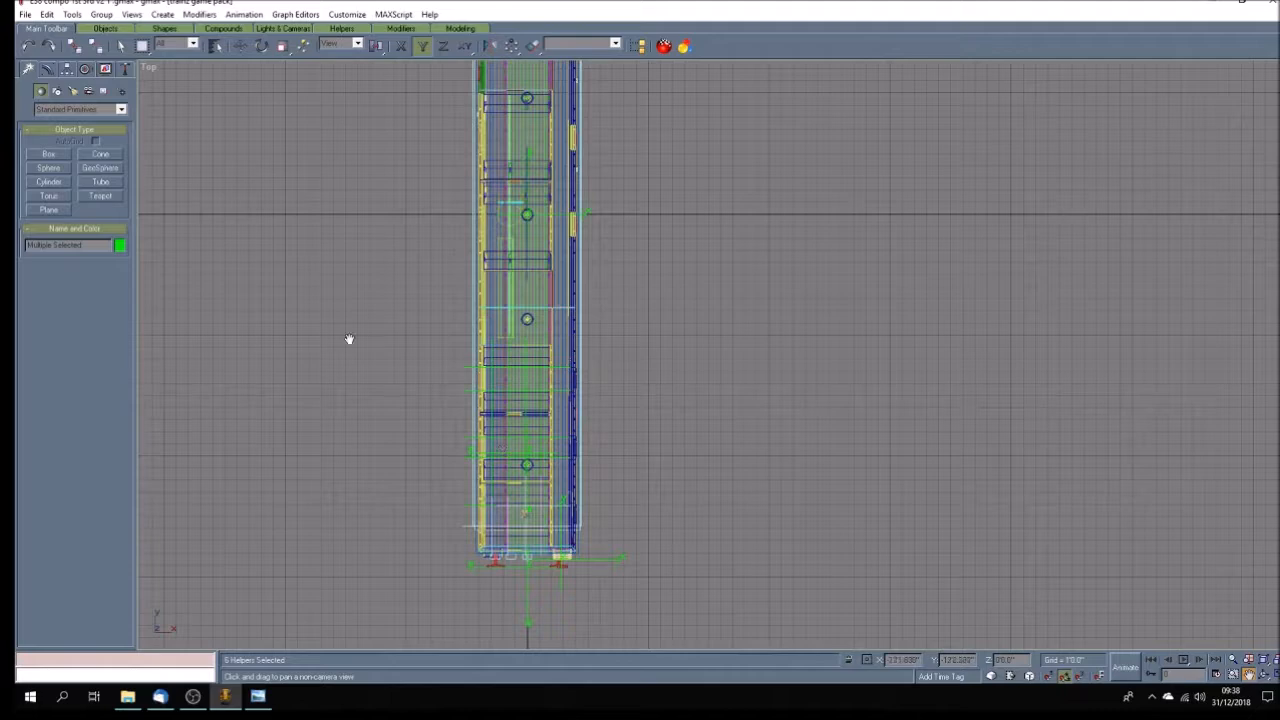
{"action": "left_click", "coordinate": [240, 46]}
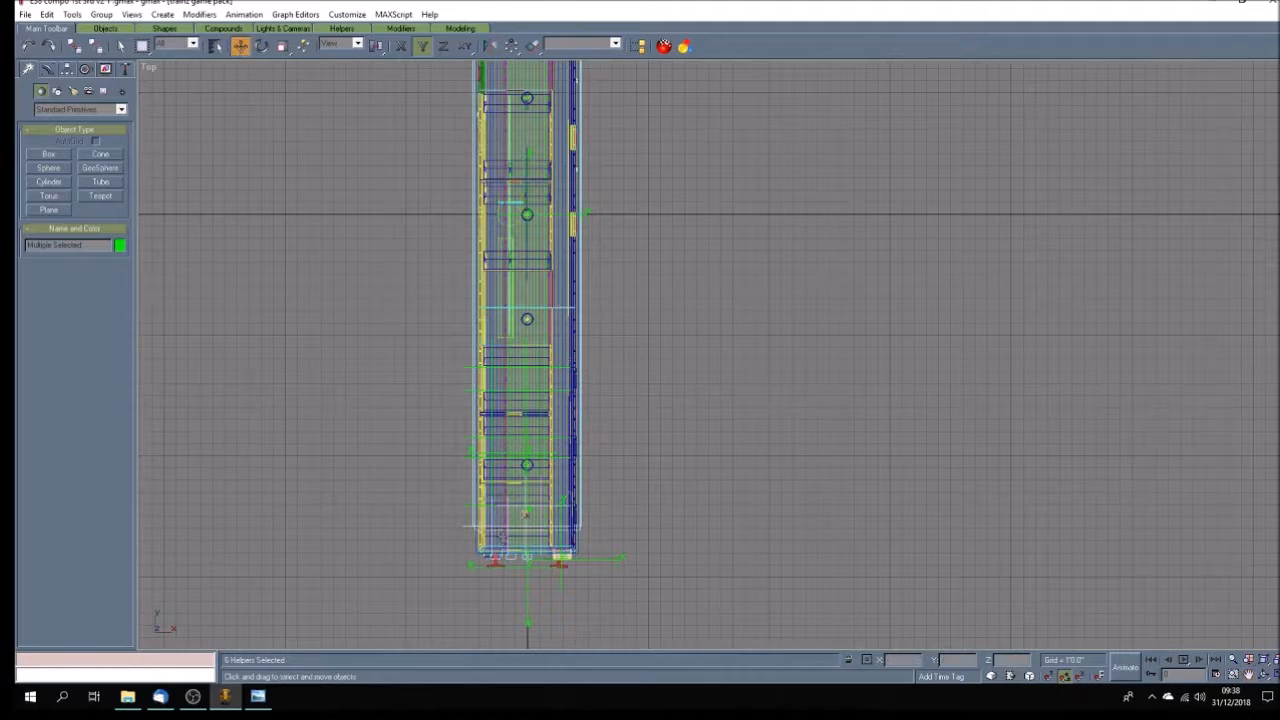
{"action": "left_click_drag", "start_coordinate": [499, 527], "coordinate": [509, 241]}
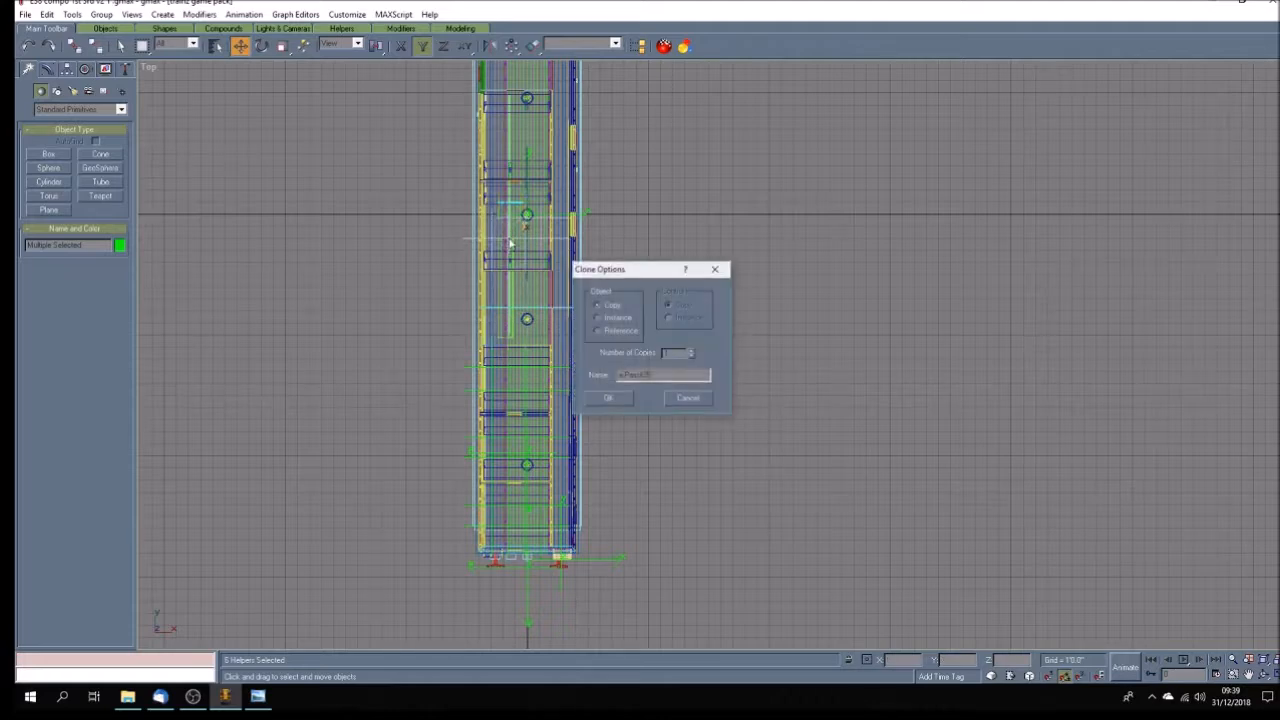
{"action": "left_click", "coordinate": [617, 399]}
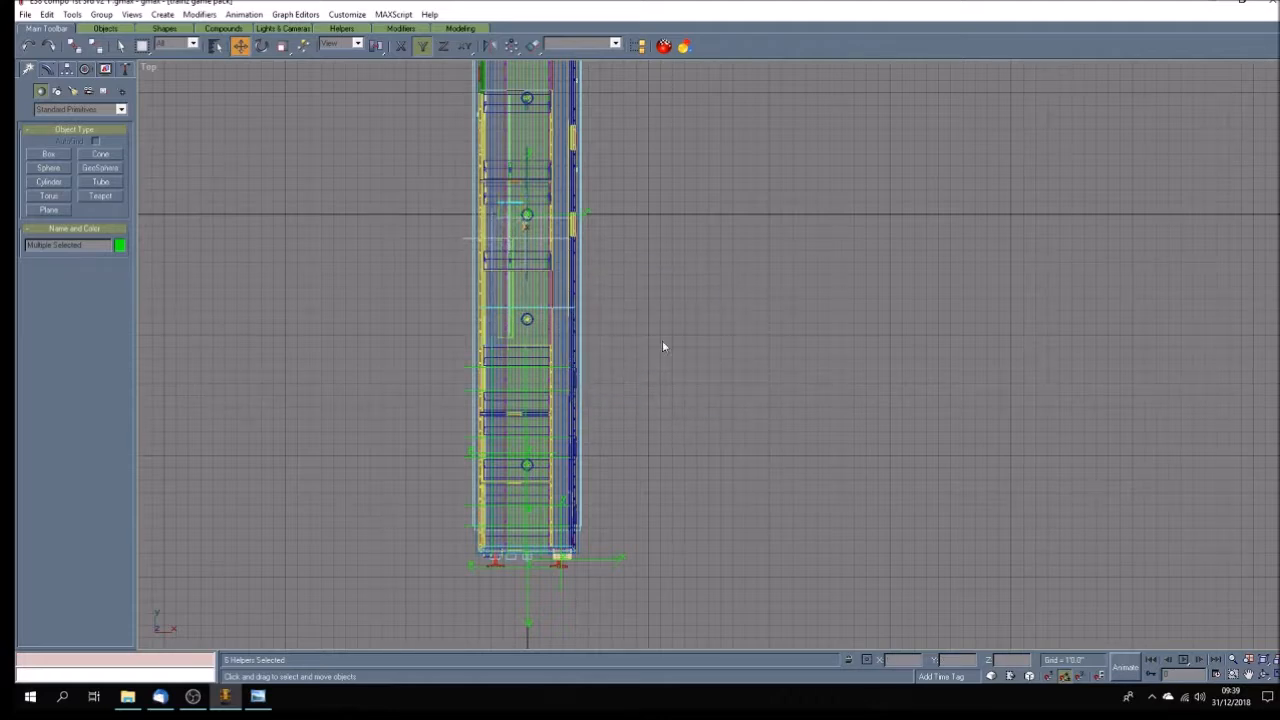
Shift the six copied passenger points in negative Y to the front edge of the centre compartment's negative-Y seat.
{"action": "left_click", "coordinate": [1248, 675]}
{"action": "left_click_drag", "start_coordinate": [522, 248], "coordinate": [516, 345]}
{"action": "scroll", "coordinate": [516, 345], "scroll_direction": "up", "scroll_amount": 5}
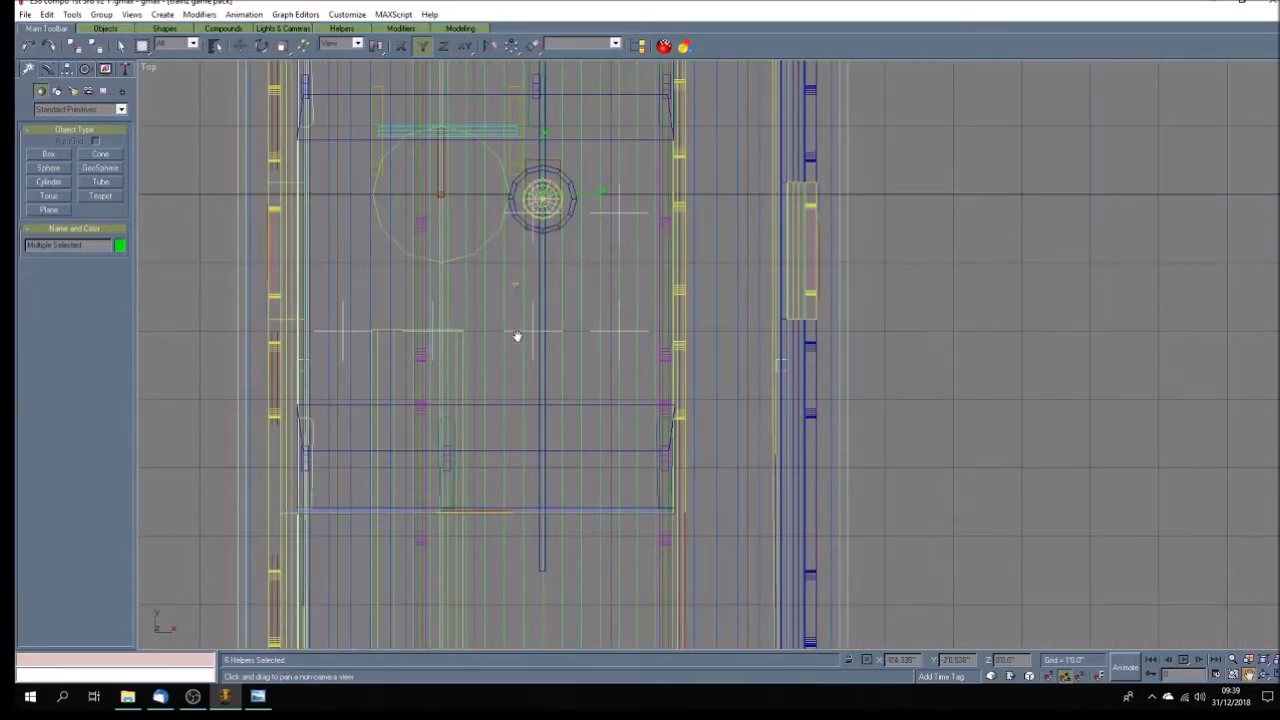
{"action": "scroll", "coordinate": [517, 337], "scroll_direction": "down", "scroll_amount": 2}
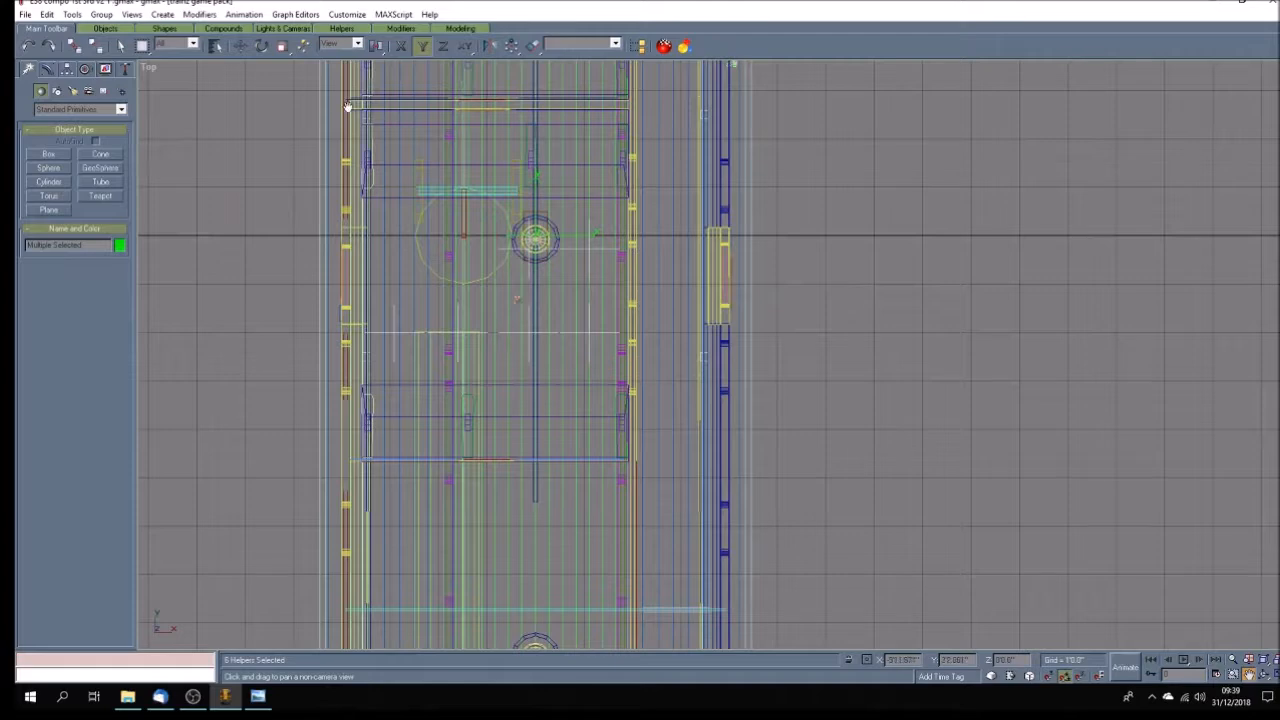
{"action": "left_click", "coordinate": [240, 45]}
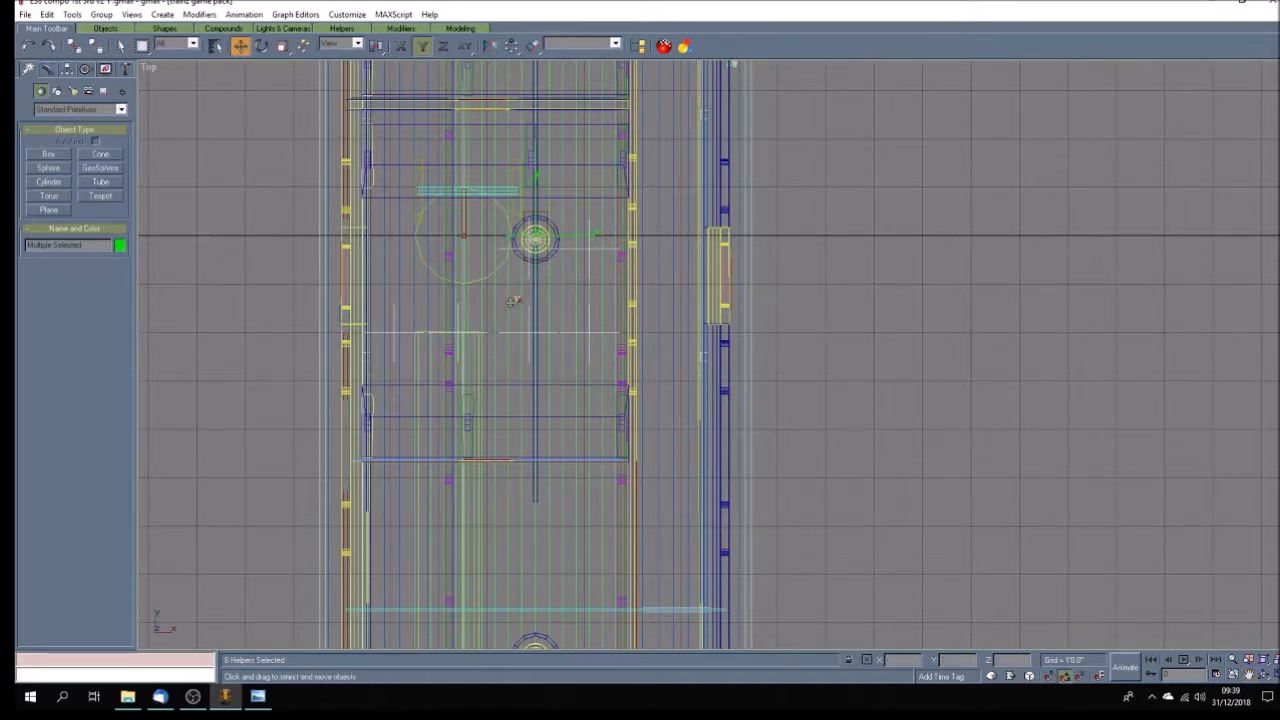
{"action": "left_click_drag", "start_coordinate": [515, 301], "coordinate": [516, 332]}
Select the two positive-Y row passenger points and move them in positive Y to the front of their seat.
{"action": "left_click", "coordinate": [530, 298]}
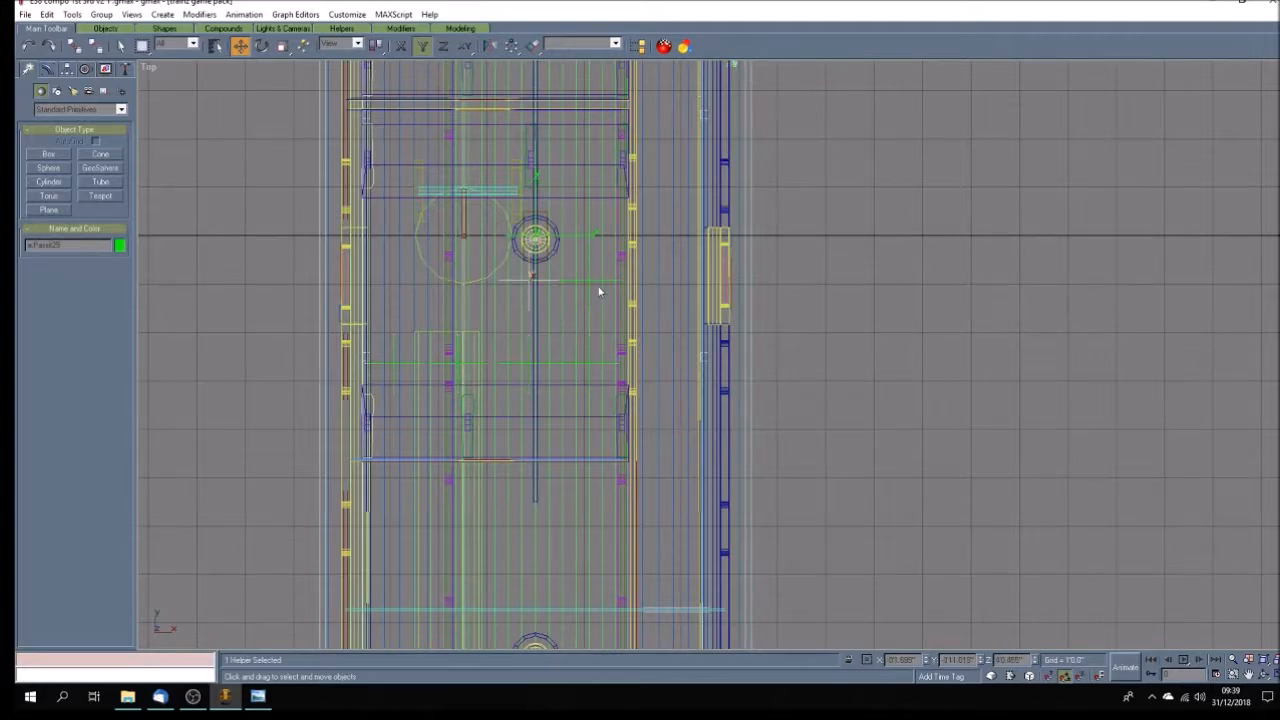
{"action": "left_click", "coordinate": [595, 281], "text": "ctrl"}
{"action": "left_click_drag", "start_coordinate": [595, 281], "coordinate": [598, 214]}
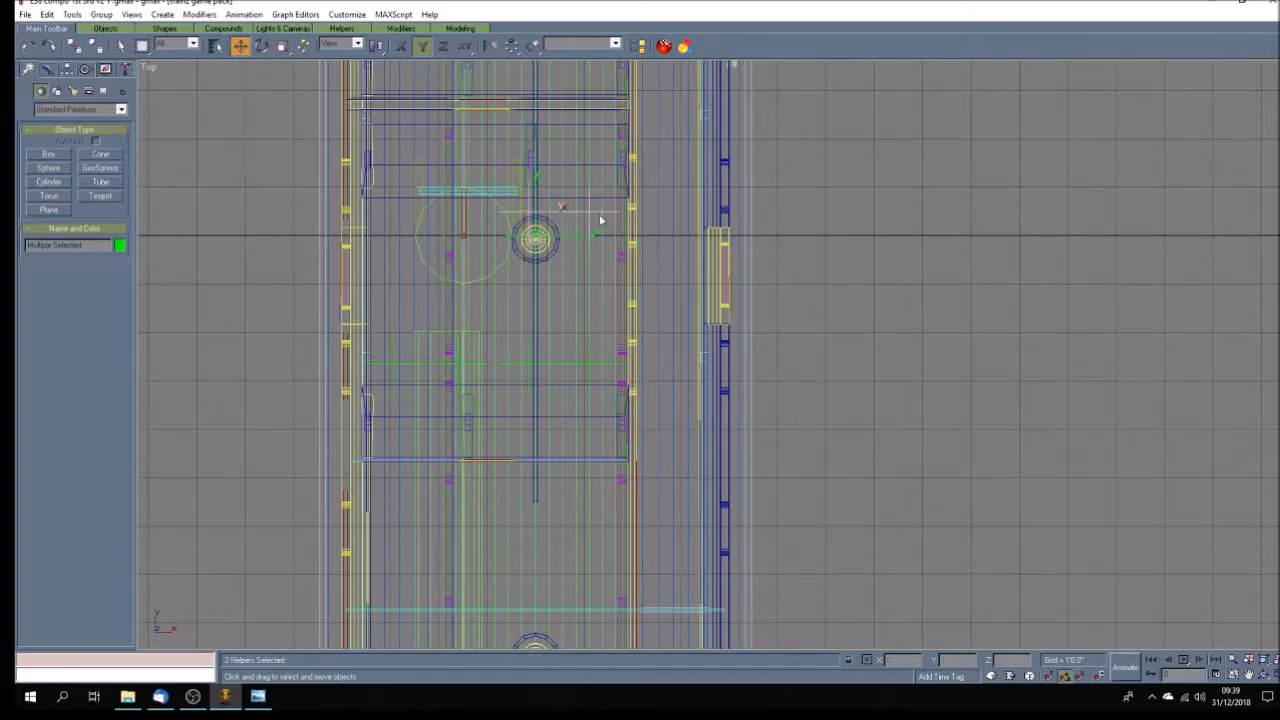
Turn the negative-Y row's positive-X end point to face the opposite way and move it to the positive-Y row's negative-X place.
{"action": "left_click", "coordinate": [594, 362]}
{"action": "left_click", "coordinate": [265, 46]}
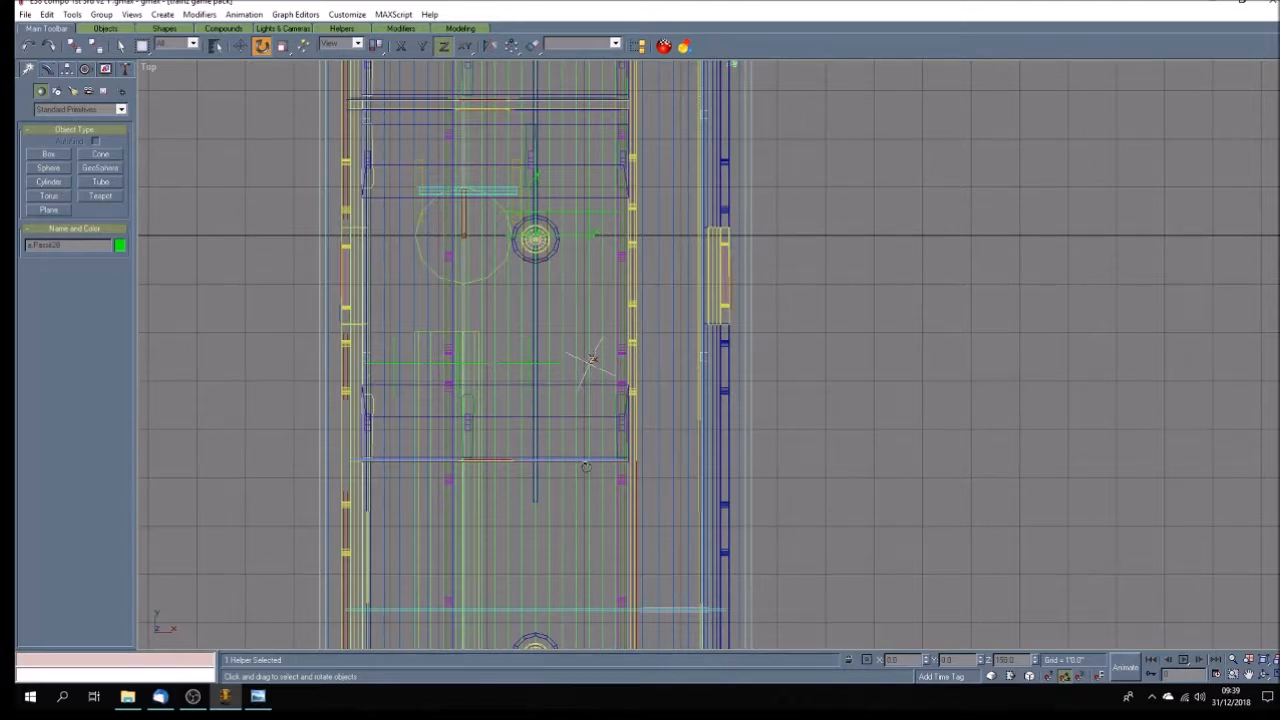
{"action": "left_click", "coordinate": [241, 46]}
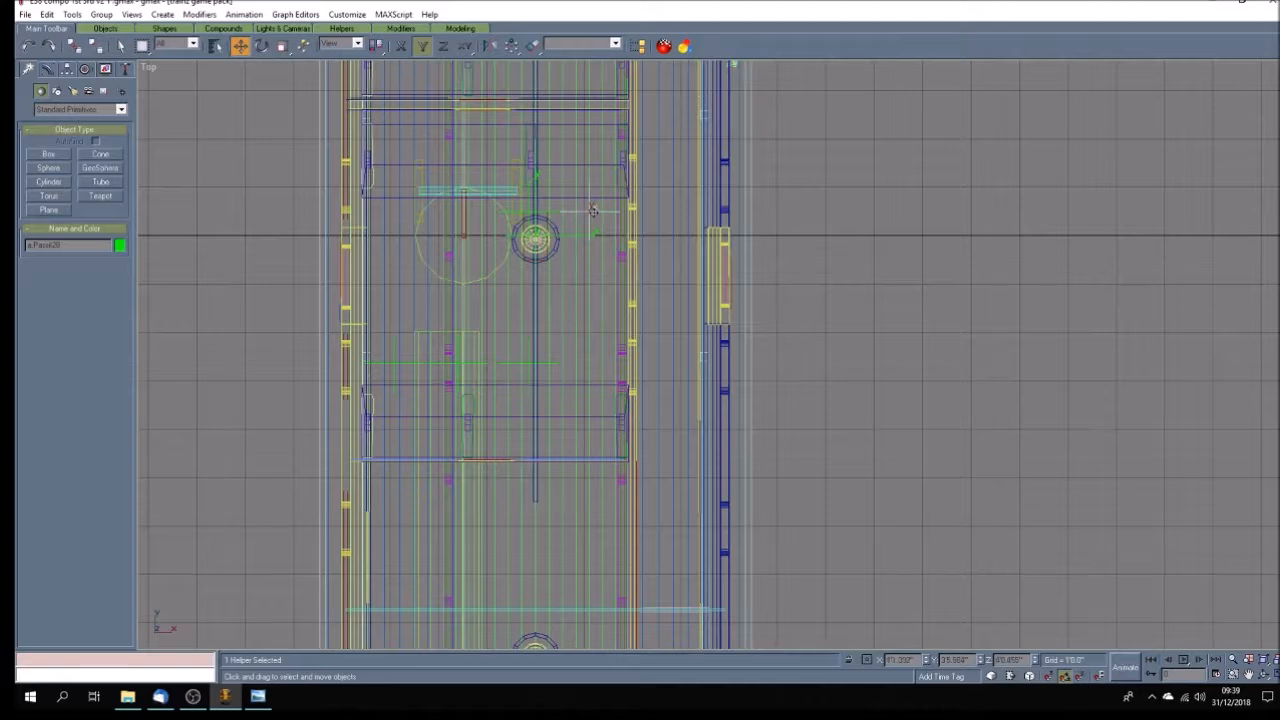
{"action": "key", "text": "F5"}
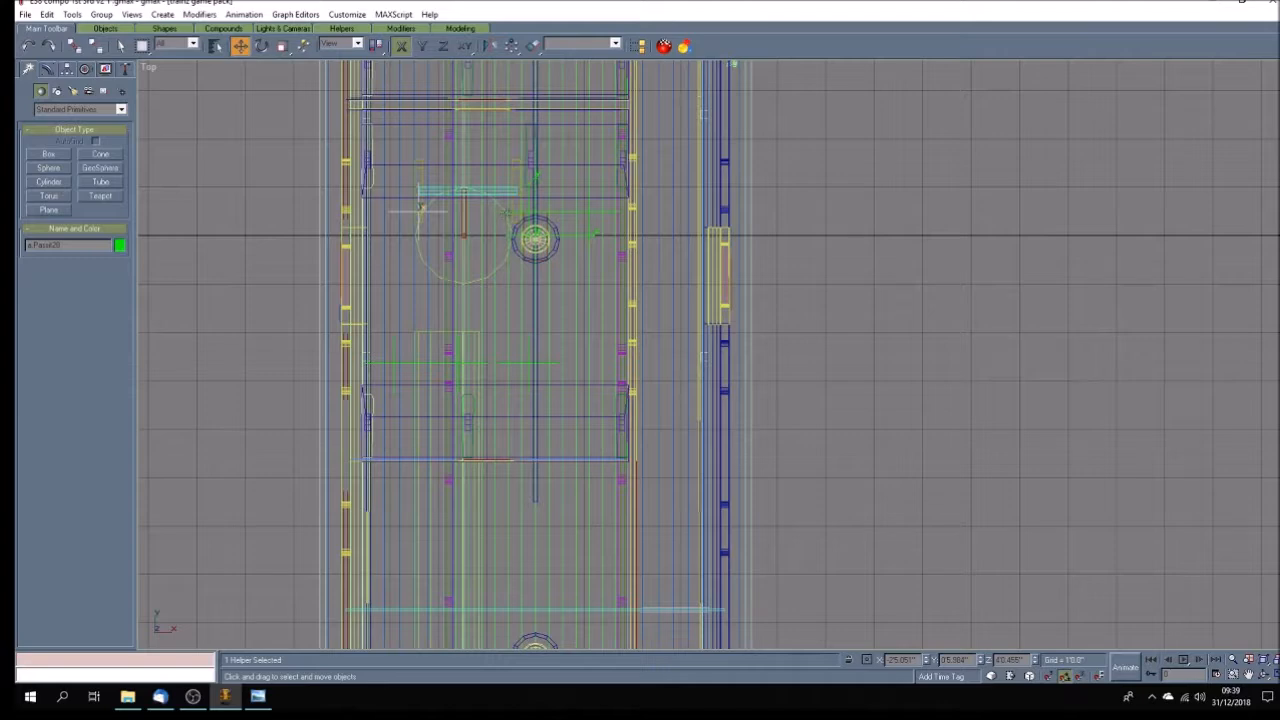
Adjust the positive-Y row's middle and positive-X end points in negative X to space three passengers across the seat.
{"action": "left_click_drag", "start_coordinate": [502, 211], "coordinate": [471, 211]}
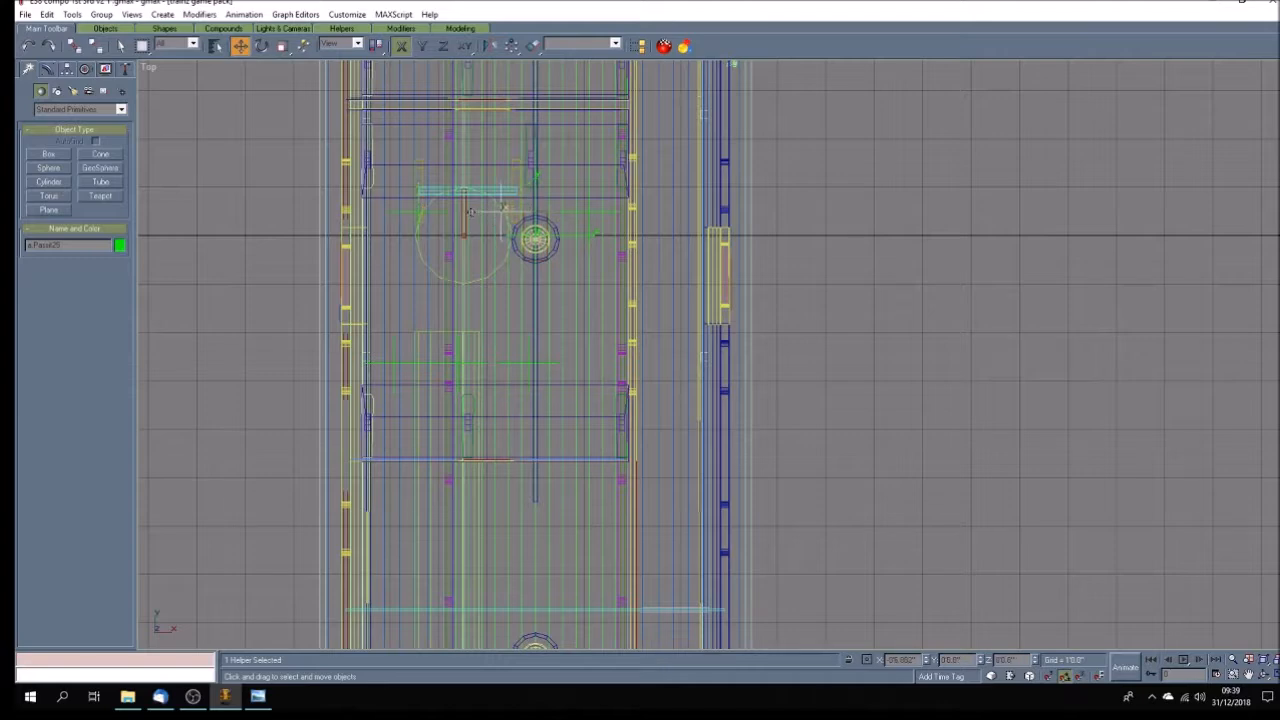
{"action": "left_click", "coordinate": [596, 211]}
{"action": "left_click_drag", "start_coordinate": [596, 211], "coordinate": [589, 211]}
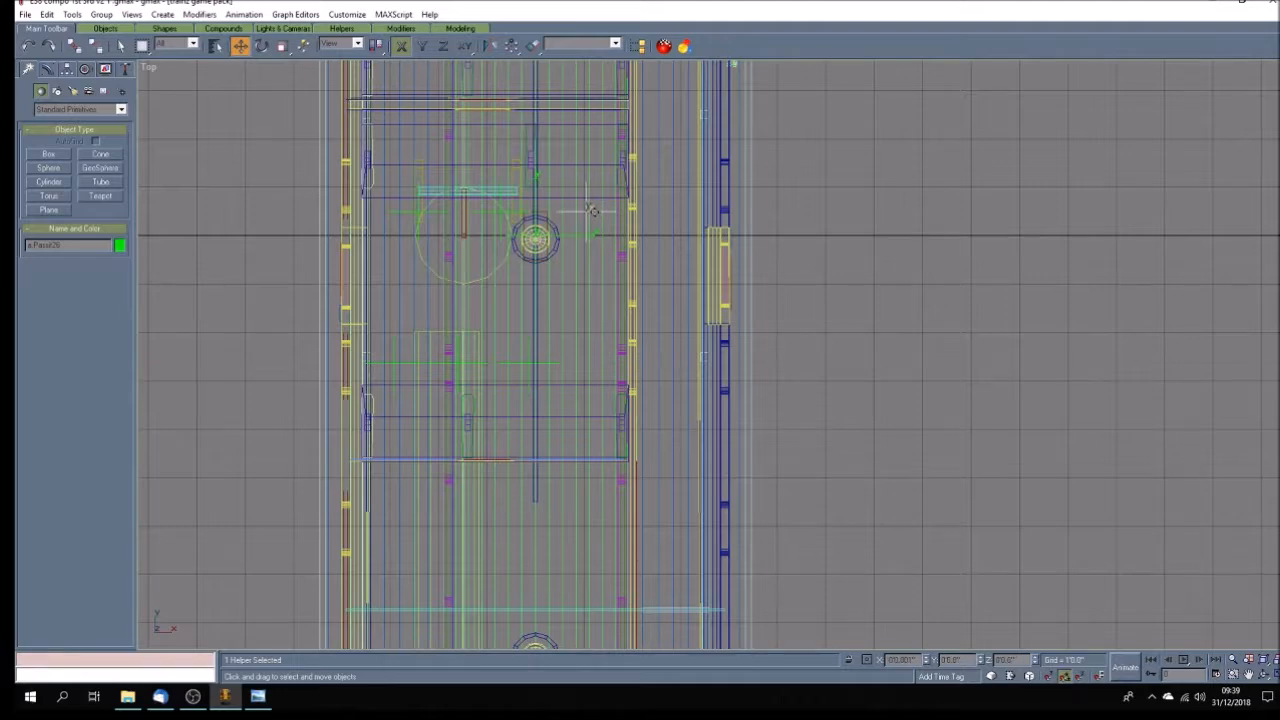
Shift the three negative-Y row passenger points in positive X, and space the middle and end points across the seat.
{"action": "left_click", "coordinate": [405, 366]}
{"action": "left_click", "coordinate": [436, 362], "text": "ctrl"}
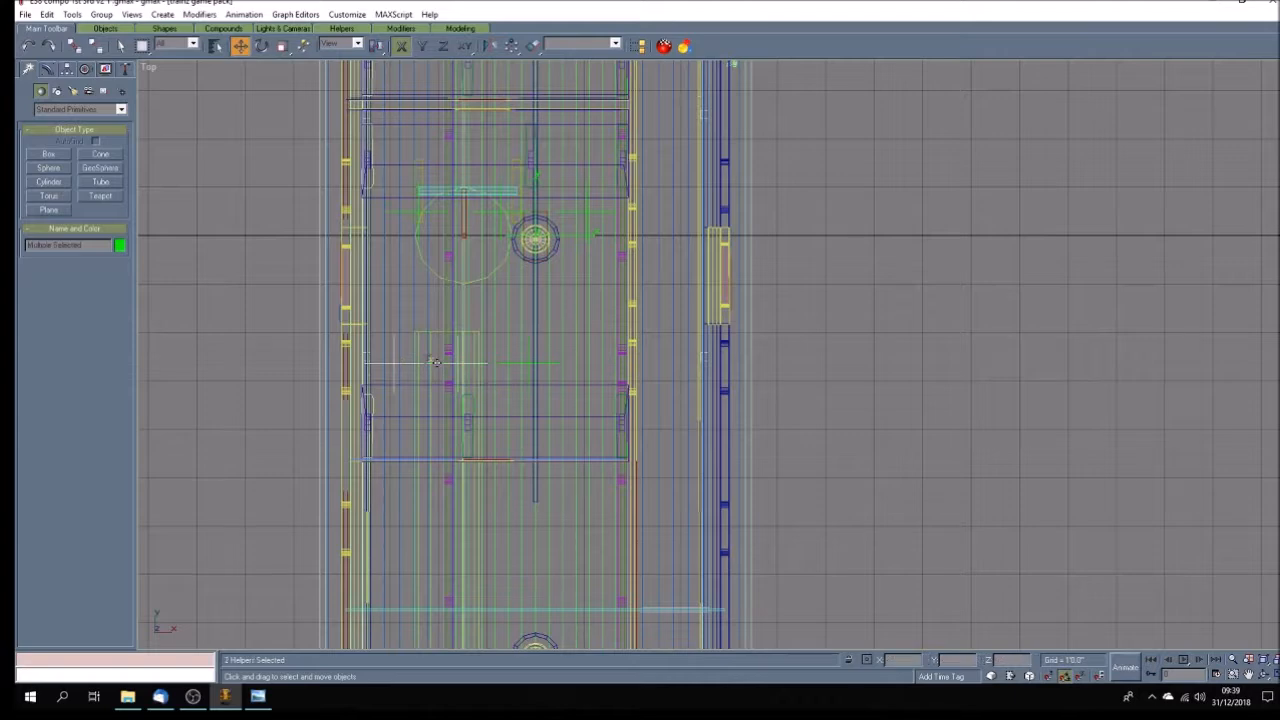
{"action": "left_click", "coordinate": [542, 365], "text": "ctrl"}
{"action": "left_click_drag", "start_coordinate": [542, 365], "coordinate": [556, 364]}
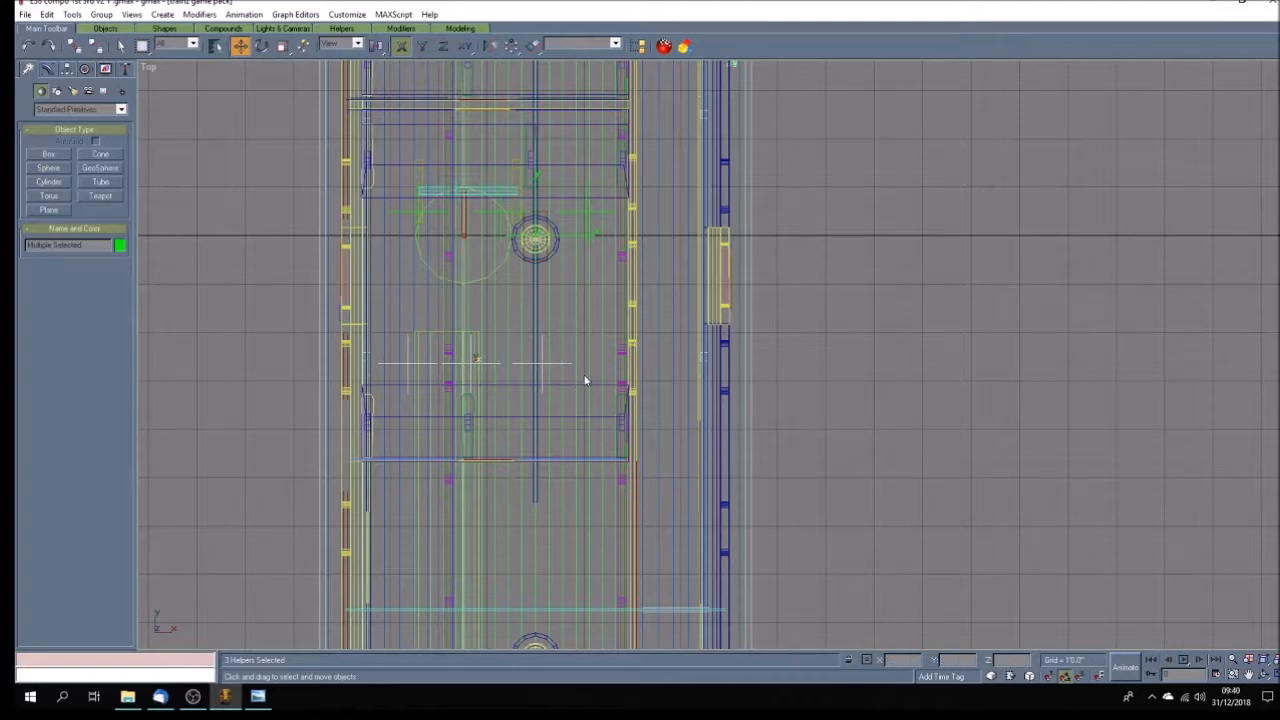
{"action": "left_click", "coordinate": [585, 380]}
{"action": "left_click_drag", "start_coordinate": [556, 364], "coordinate": [595, 368]}
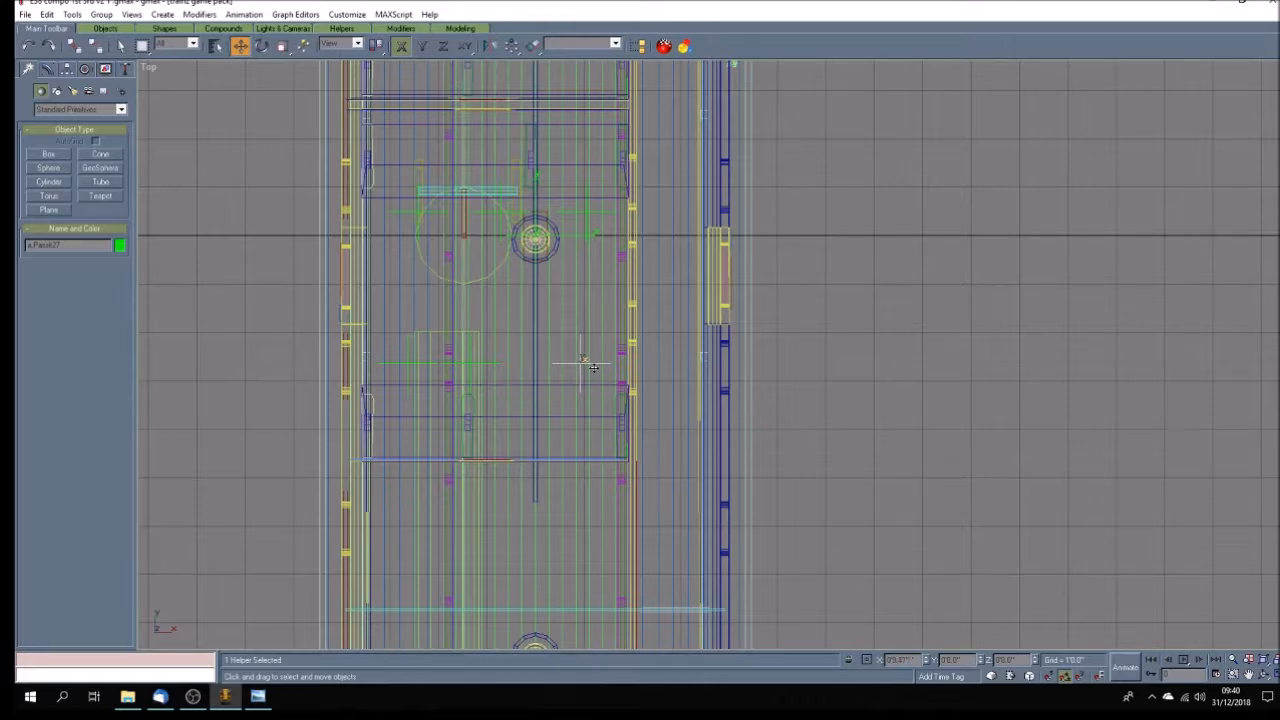
{"action": "left_click_drag", "start_coordinate": [491, 366], "coordinate": [531, 370]}
Select all six passenger points of the centre compartment and copy them along positive Y into the next compartment.
{"action": "left_click", "coordinate": [1248, 674]}
{"action": "left_click_drag", "start_coordinate": [423, 266], "coordinate": [431, 437]}
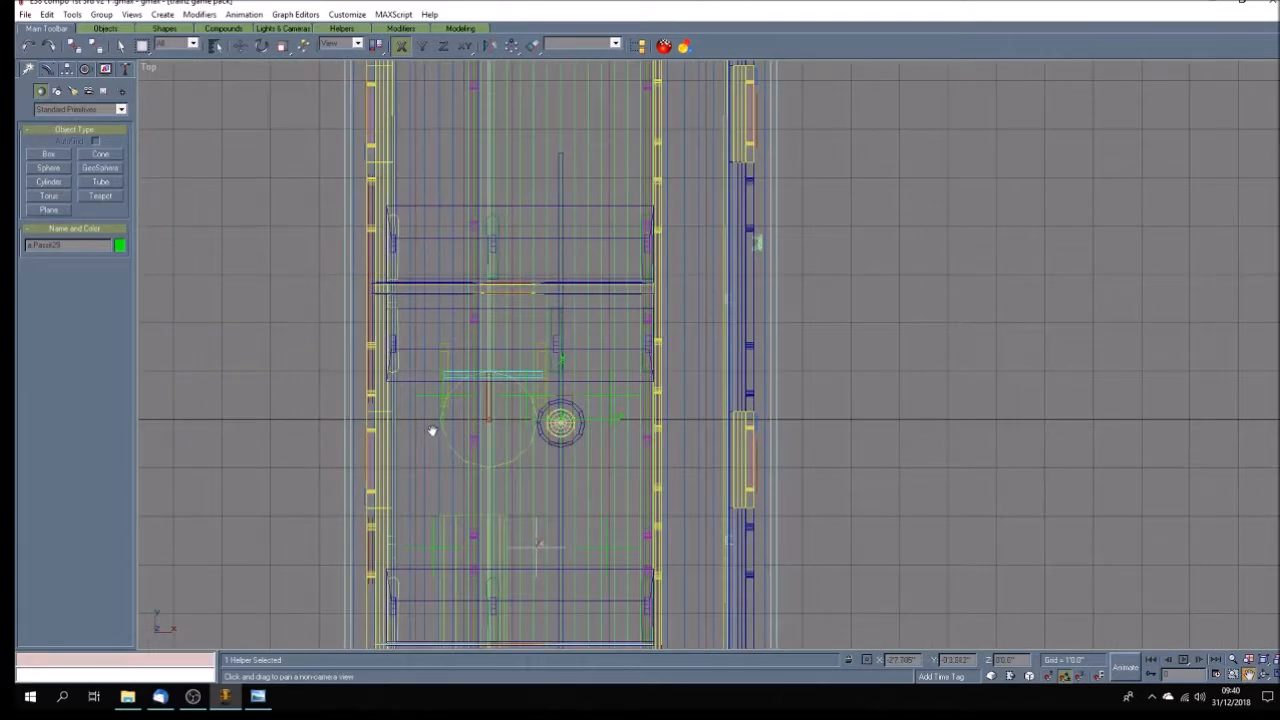
{"action": "left_click", "coordinate": [240, 45]}
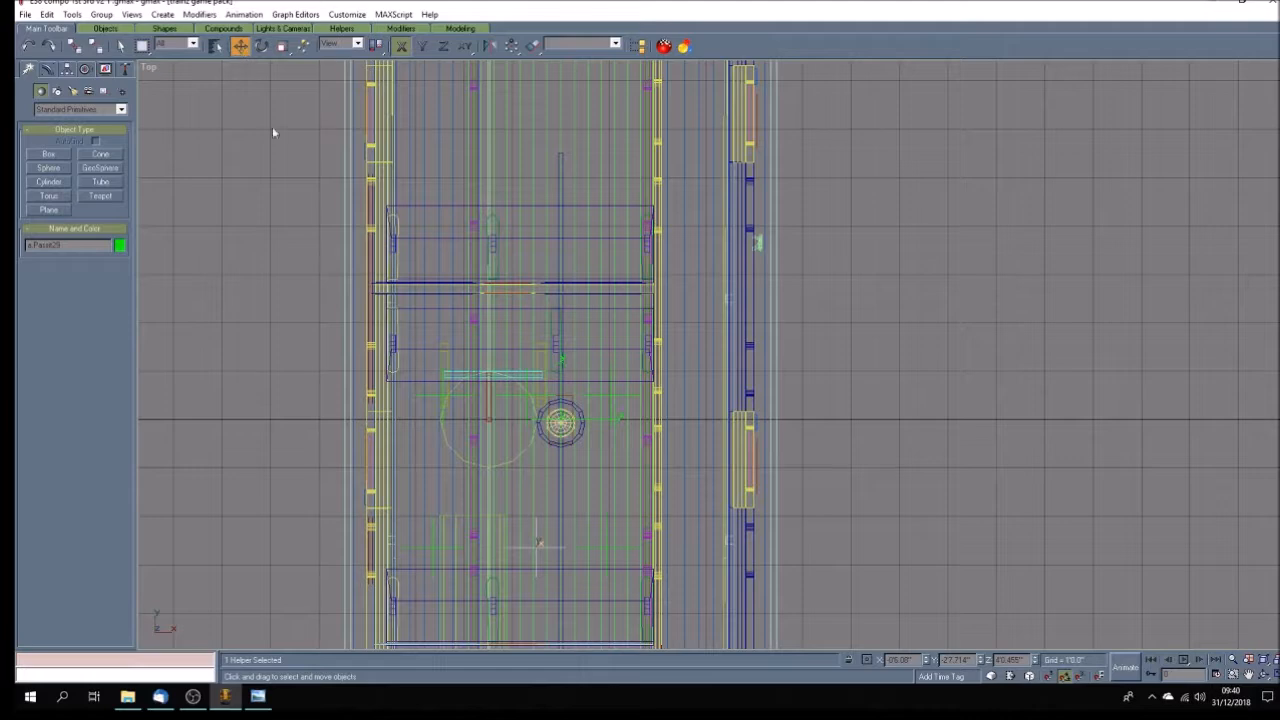
{"action": "left_click", "coordinate": [594, 548], "text": "ctrl"}
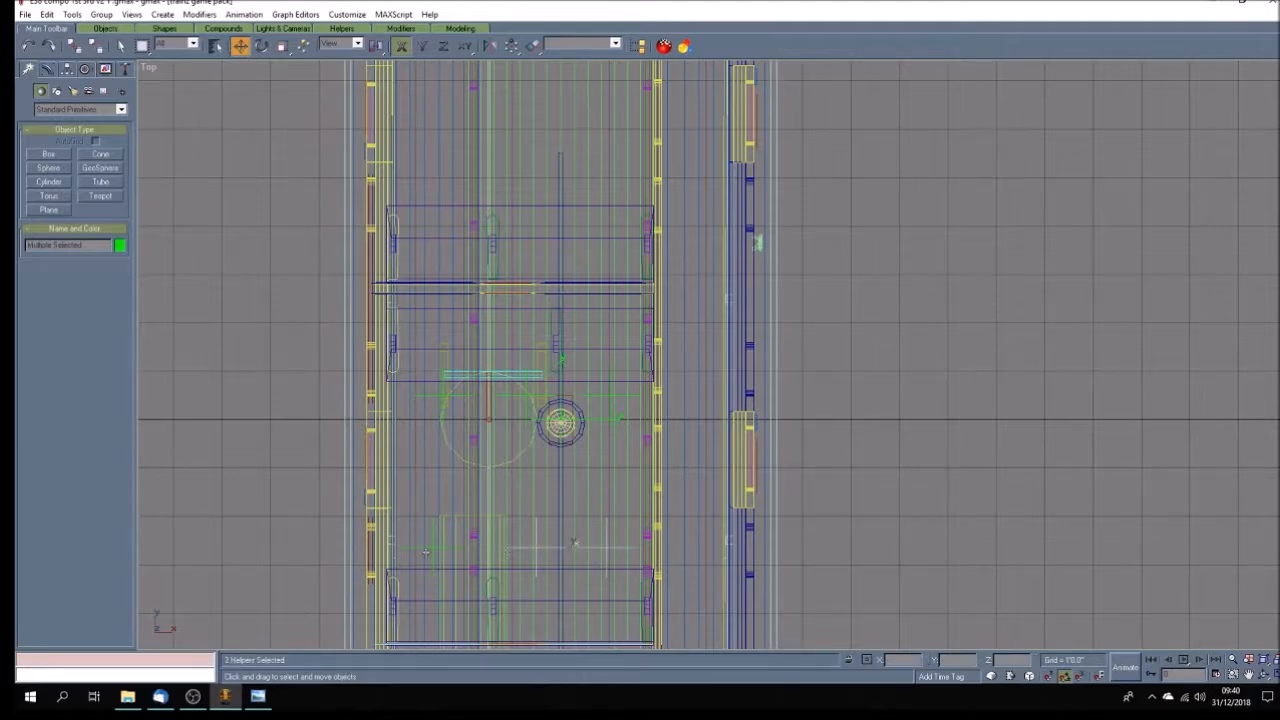
{"action": "left_click", "coordinate": [426, 548], "text": "ctrl"}
{"action": "left_click", "coordinate": [420, 412], "text": "ctrl"}
{"action": "left_click", "coordinate": [500, 396], "text": "ctrl"}
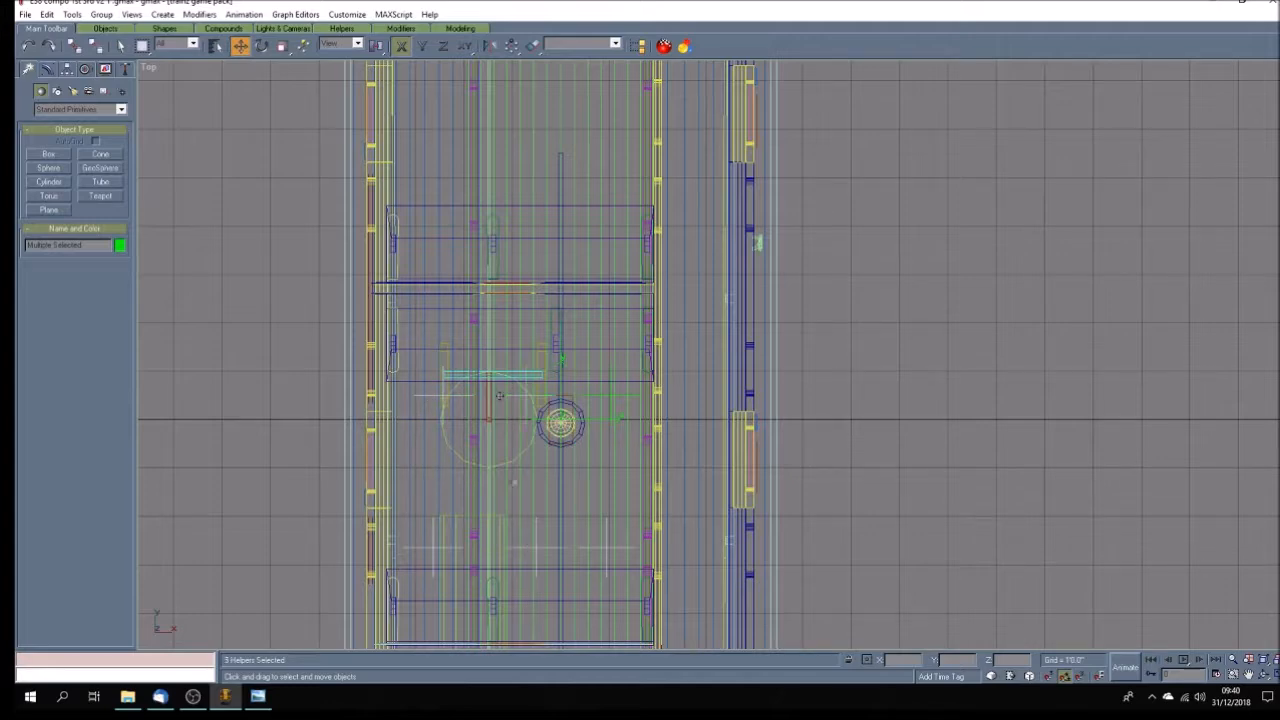
{"action": "left_click", "coordinate": [594, 404], "text": "ctrl"}
{"action": "left_click_drag", "start_coordinate": [527, 469], "coordinate": [527, 116]}
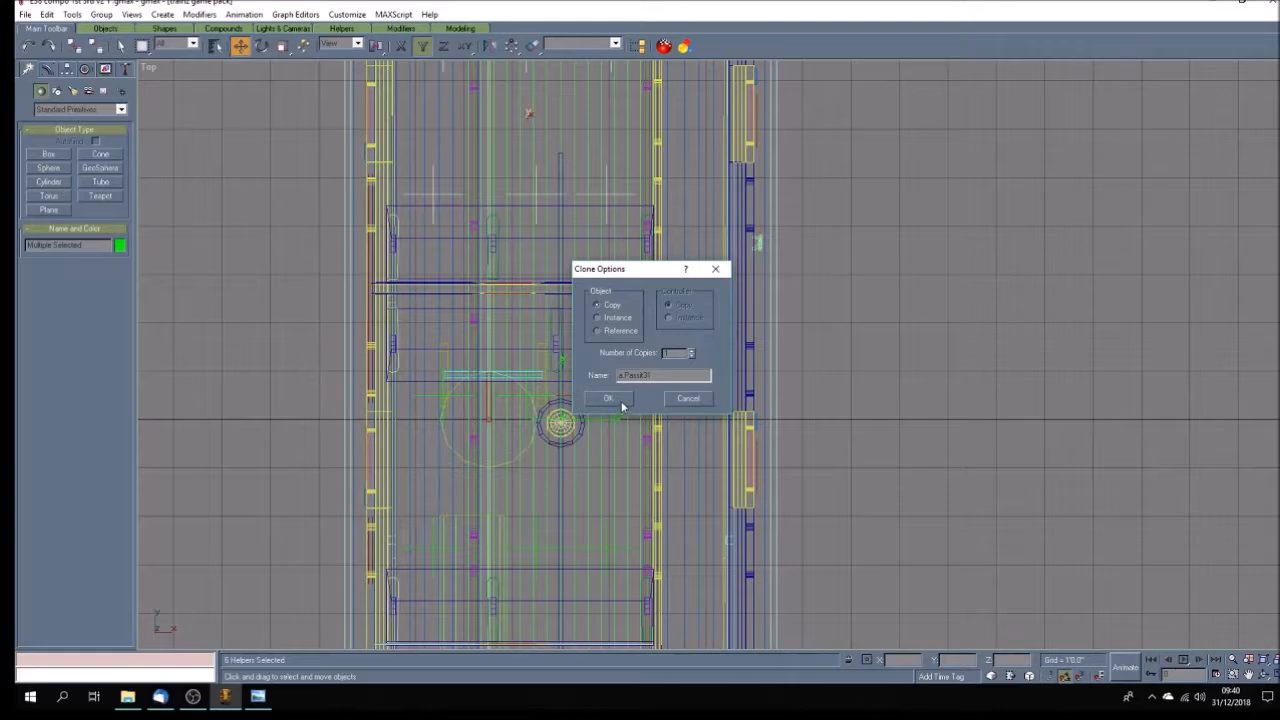
{"action": "left_click", "coordinate": [620, 398]}
Nudge the six new passenger points in positive Y to fit the row in front of the negative-Y seat.
{"action": "left_click", "coordinate": [1248, 675]}
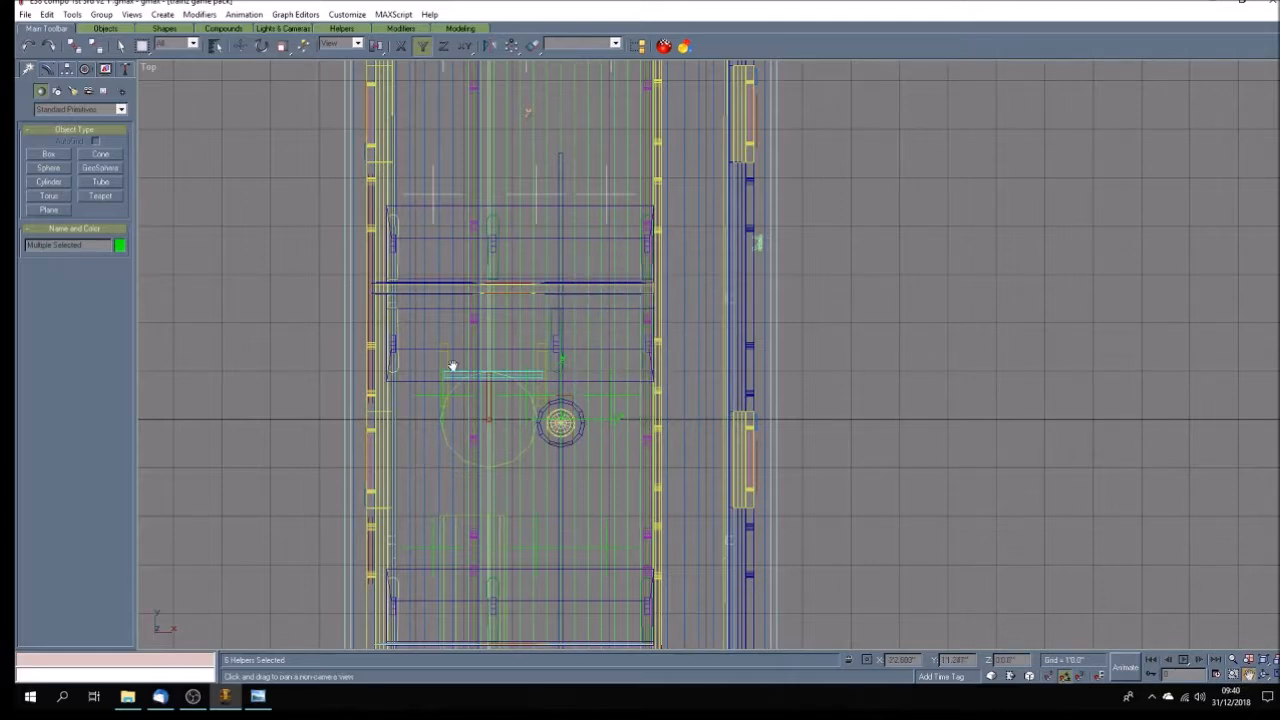
{"action": "left_click_drag", "start_coordinate": [451, 366], "coordinate": [447, 574]}
{"action": "left_click", "coordinate": [240, 46]}
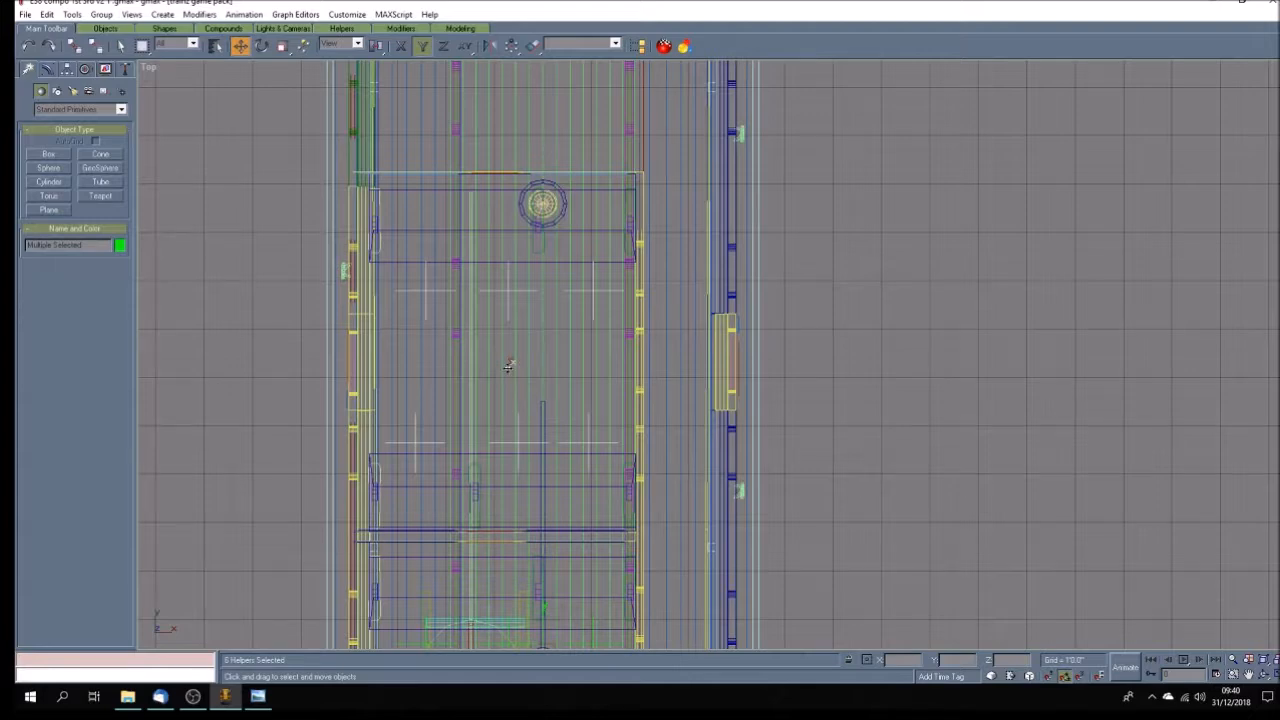
{"action": "left_click_drag", "start_coordinate": [507, 365], "coordinate": [506, 362]}
Select the new compartment's three positive-Y row passenger points and shift them in positive Y toward the seat's front edge.
{"action": "left_click", "coordinate": [426, 310]}
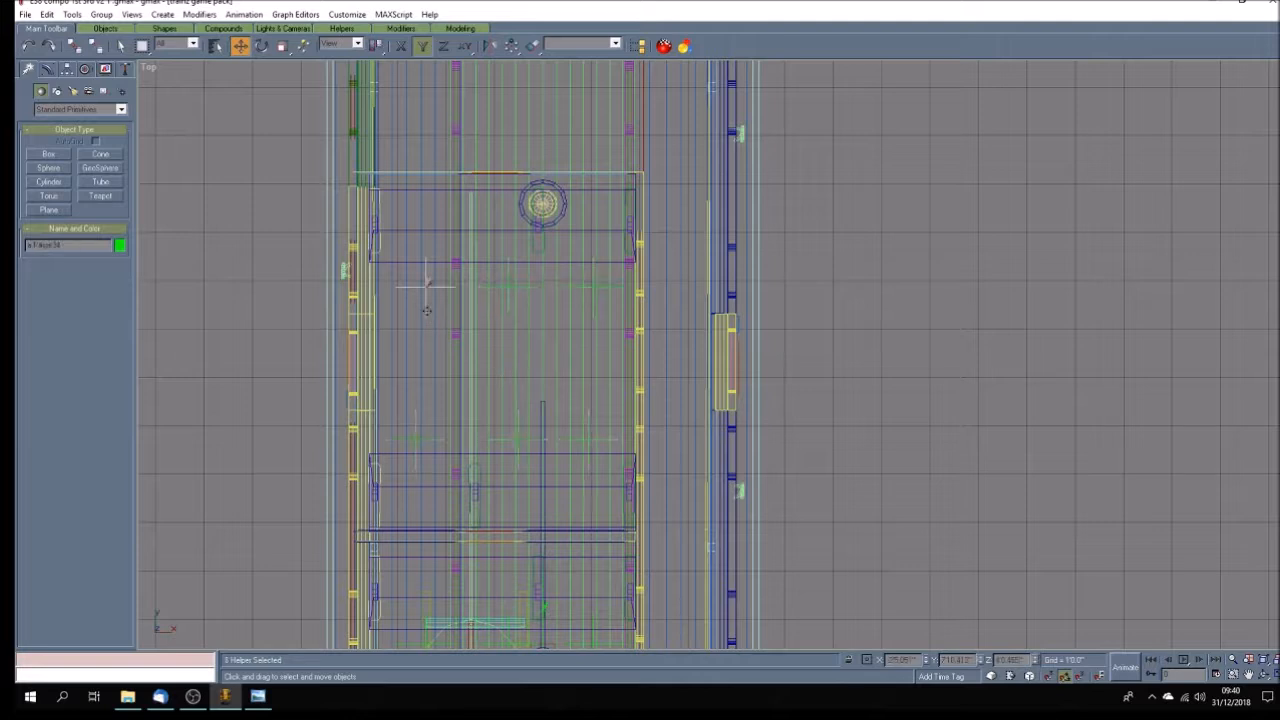
{"action": "left_click", "coordinate": [512, 317], "text": "ctrl"}
{"action": "left_click", "coordinate": [591, 313], "text": "ctrl"}
{"action": "left_click_drag", "start_coordinate": [507, 307], "coordinate": [508, 299]}
{"action": "scroll", "coordinate": [512, 405], "scroll_direction": "down", "scroll_amount": 5}
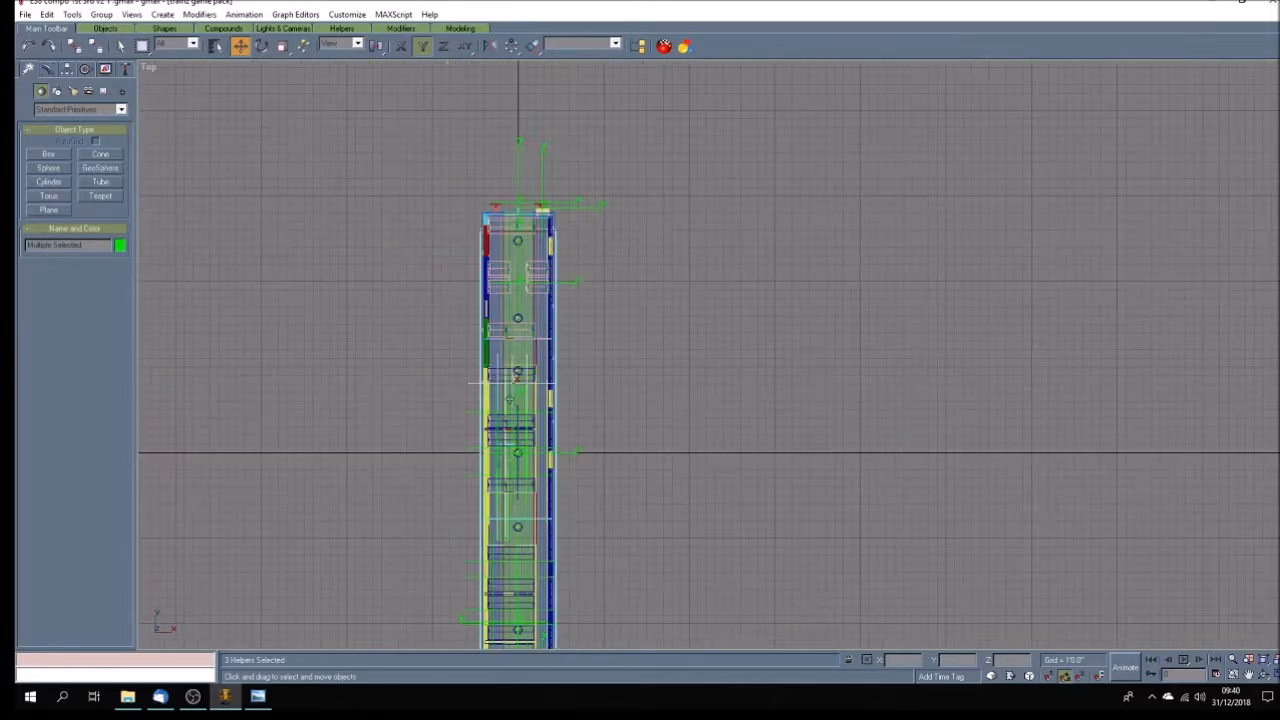
{"action": "scroll", "coordinate": [542, 339], "scroll_direction": "up", "scroll_amount": 5}
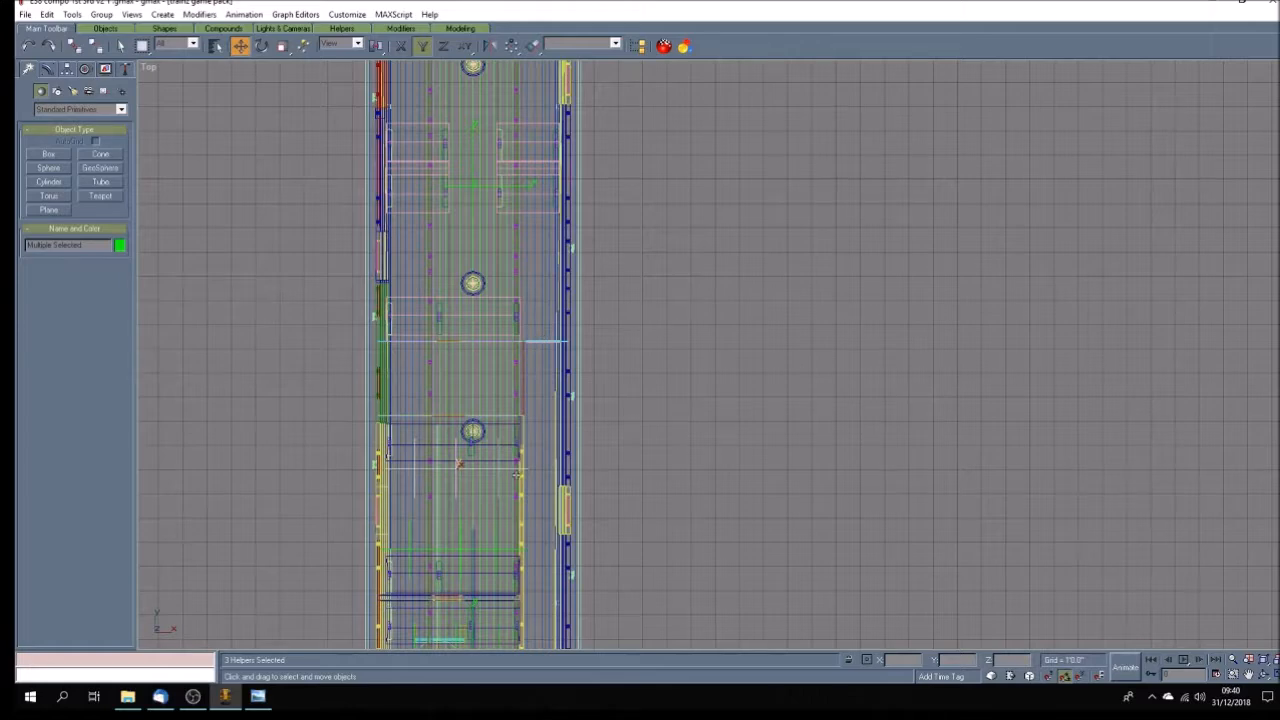
Select the three negative-Y row passenger points of the new compartment and copy them along positive Y to the seat beyond the partitions.
{"action": "left_click", "coordinate": [669, 553]}
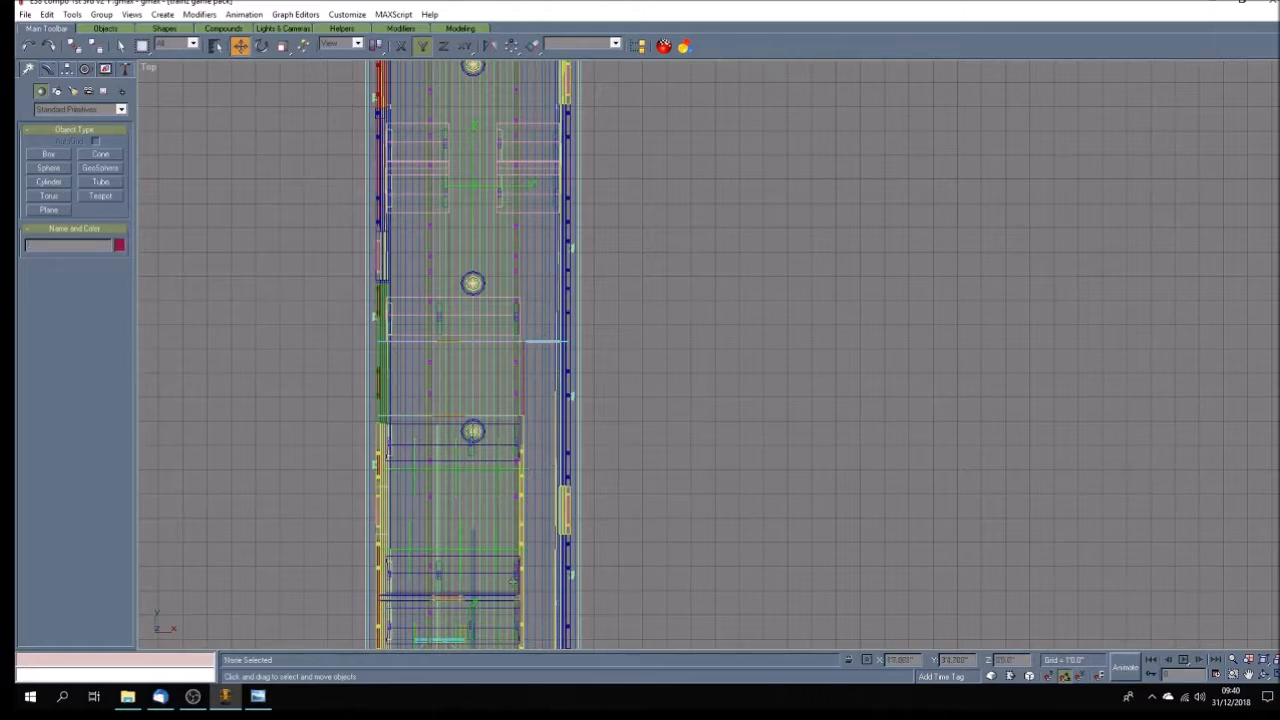
{"action": "scroll", "coordinate": [484, 590], "scroll_direction": "up", "scroll_amount": 4}
{"action": "left_click", "coordinate": [508, 503]}
{"action": "left_click", "coordinate": [440, 510], "text": "ctrl"}
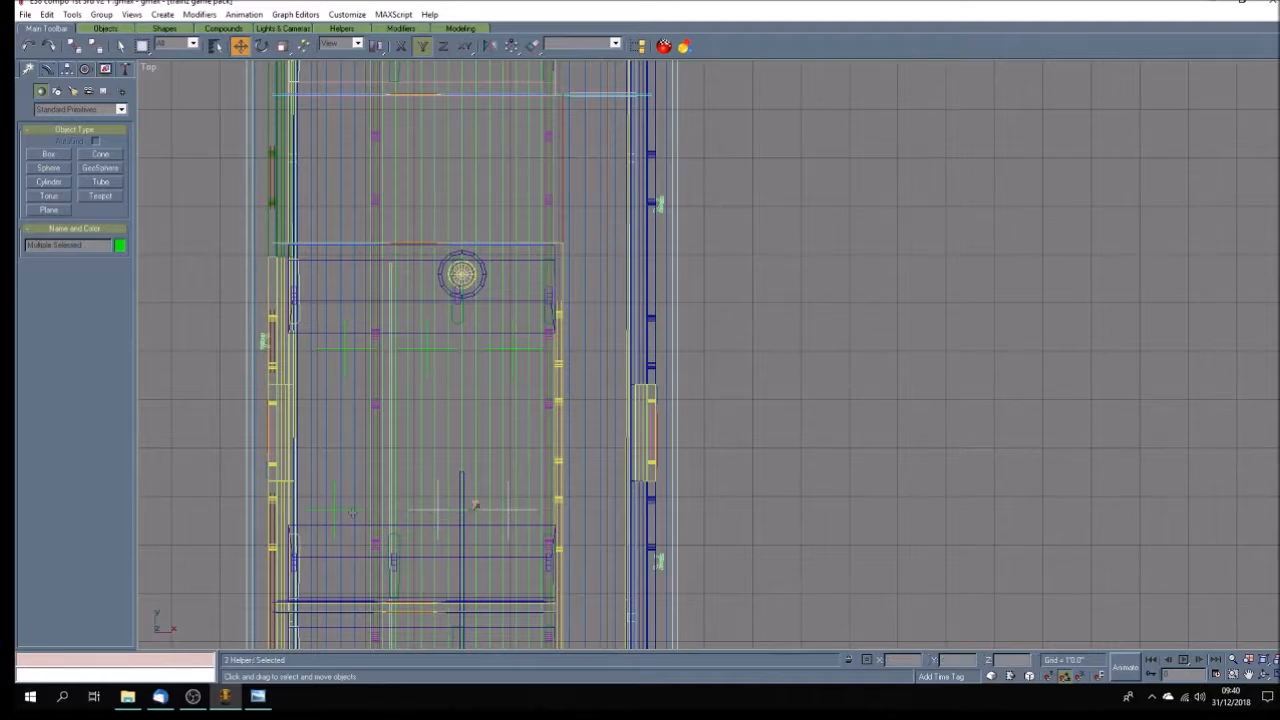
{"action": "left_click", "coordinate": [349, 510], "text": "ctrl"}
{"action": "scroll", "coordinate": [405, 511], "scroll_direction": "down", "scroll_amount": 4}
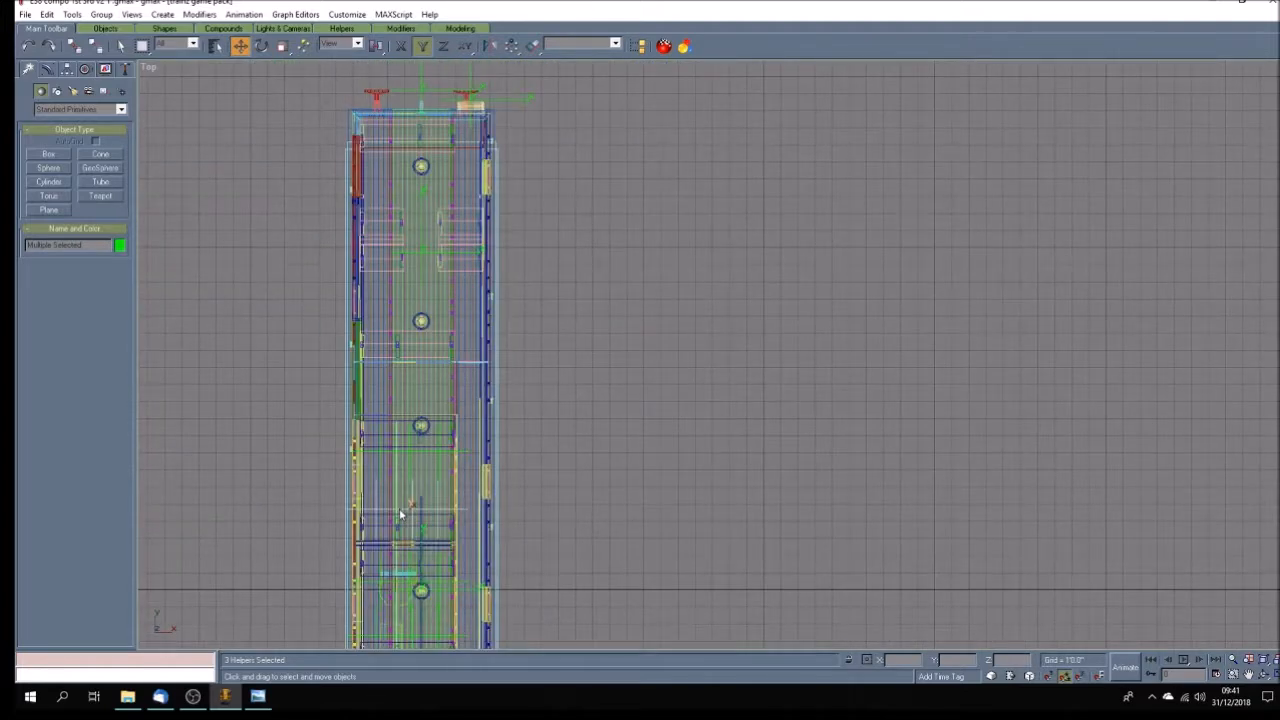
{"action": "scroll", "coordinate": [400, 514], "scroll_direction": "up", "scroll_amount": 3}
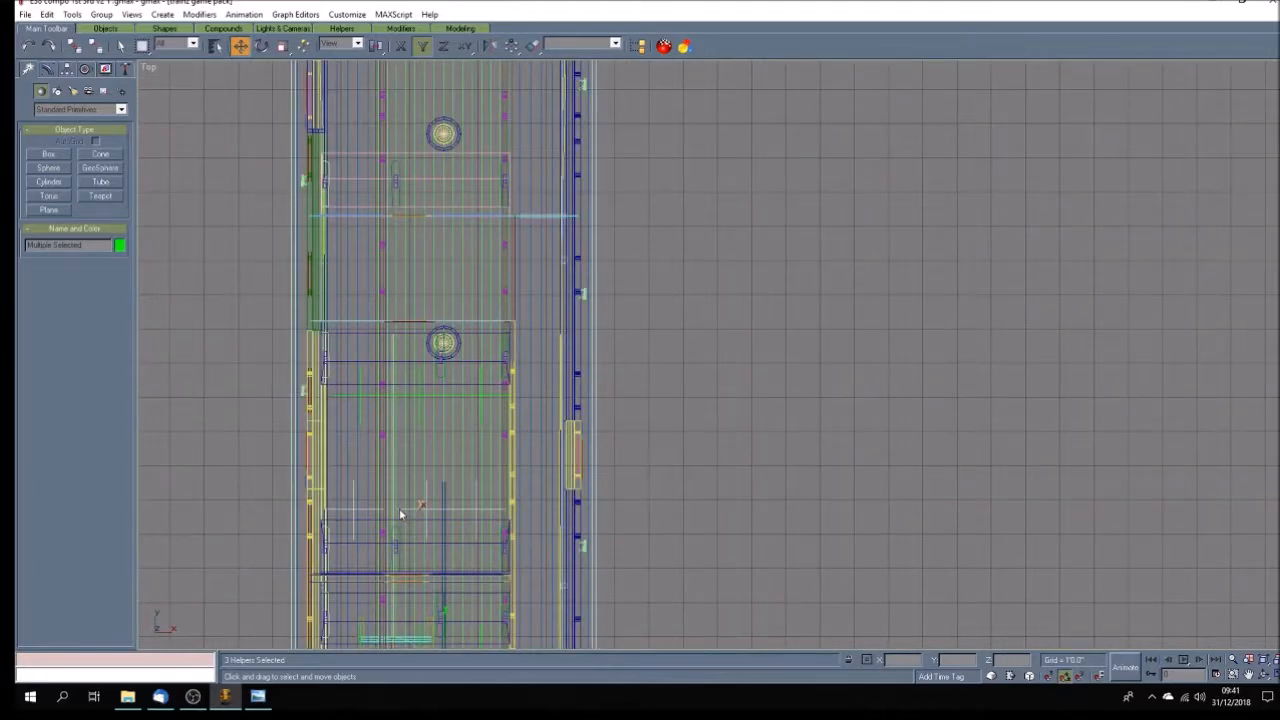
{"action": "scroll", "coordinate": [400, 514], "scroll_direction": "down", "scroll_amount": 3}
{"action": "scroll", "coordinate": [400, 514], "scroll_direction": "up", "scroll_amount": 5}
{"action": "scroll", "coordinate": [400, 514], "scroll_direction": "down", "scroll_amount": 2}
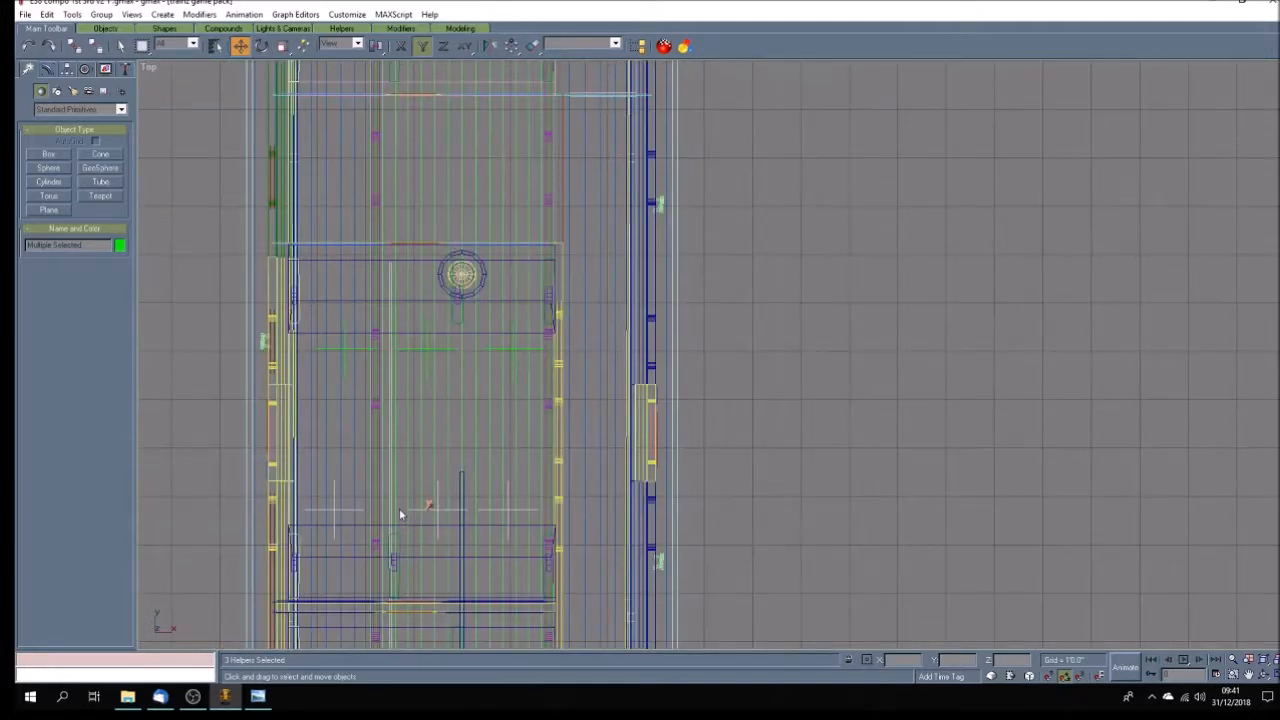
{"action": "scroll", "coordinate": [400, 514], "scroll_direction": "up", "scroll_amount": 2}
{"action": "scroll", "coordinate": [399, 508], "scroll_direction": "down", "scroll_amount": 2}
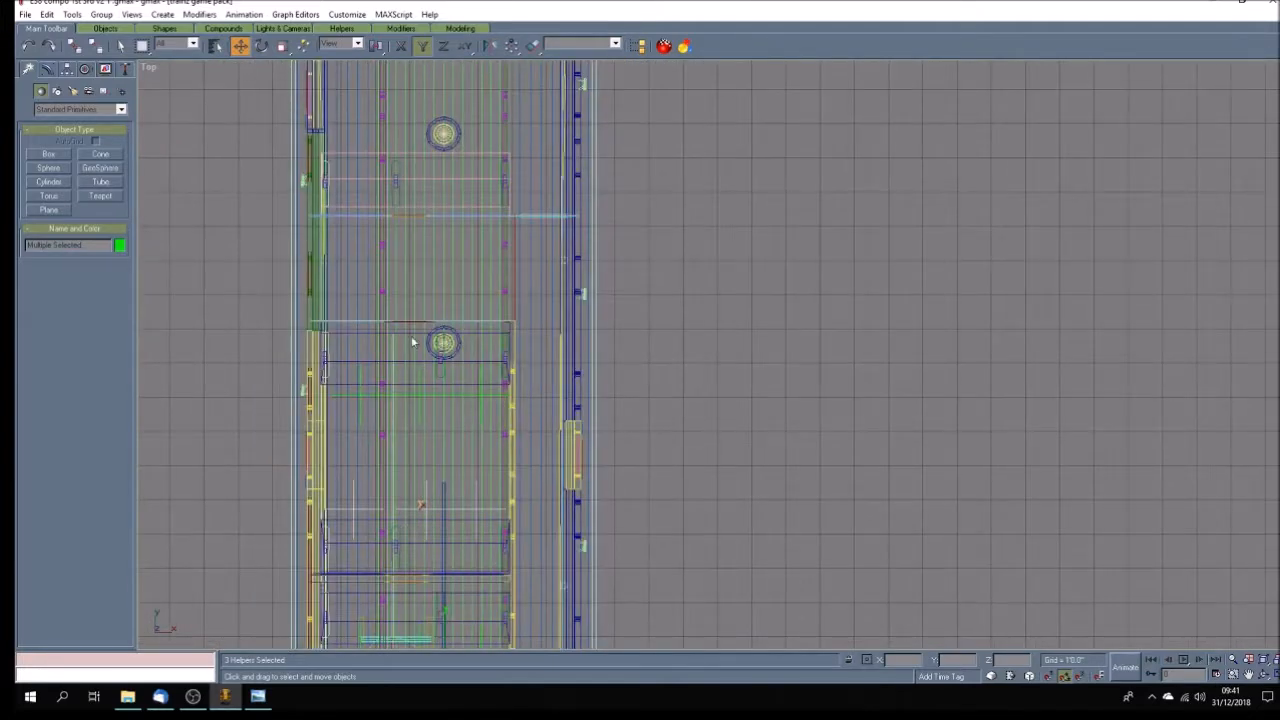
{"action": "scroll", "coordinate": [403, 272], "scroll_direction": "up", "scroll_amount": 5}
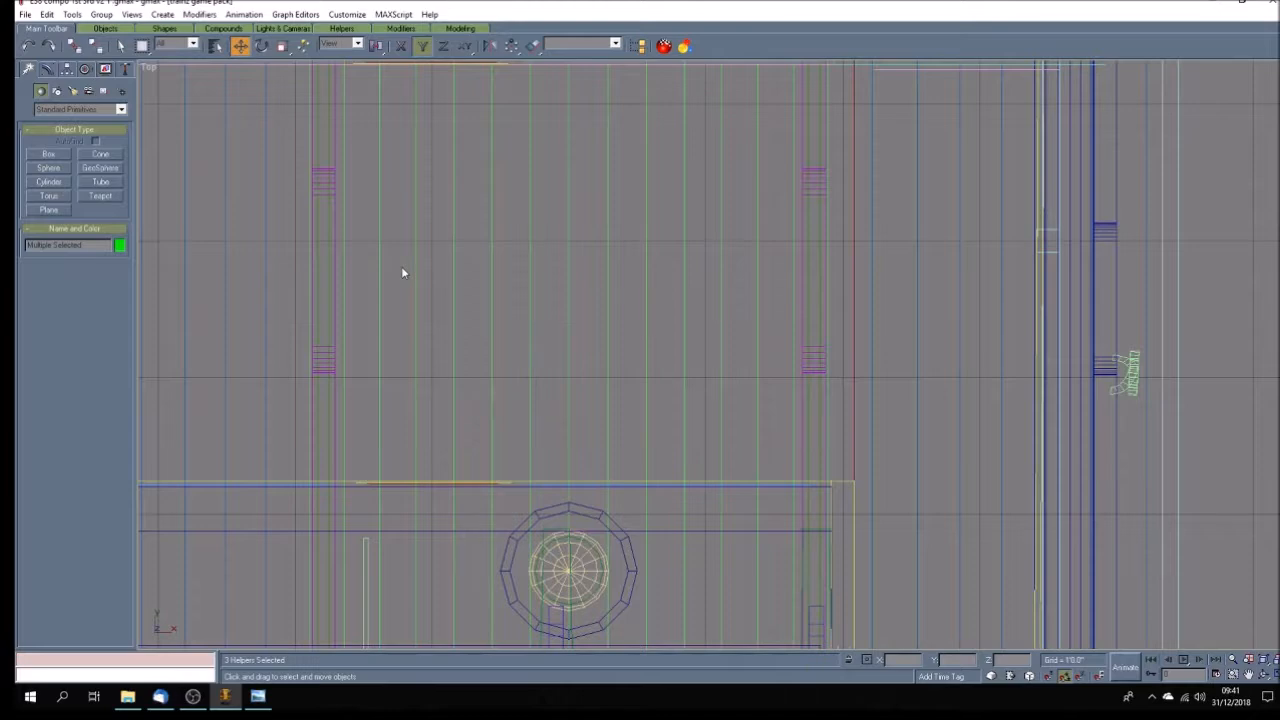
{"action": "scroll", "coordinate": [338, 362], "scroll_direction": "down", "scroll_amount": 4}
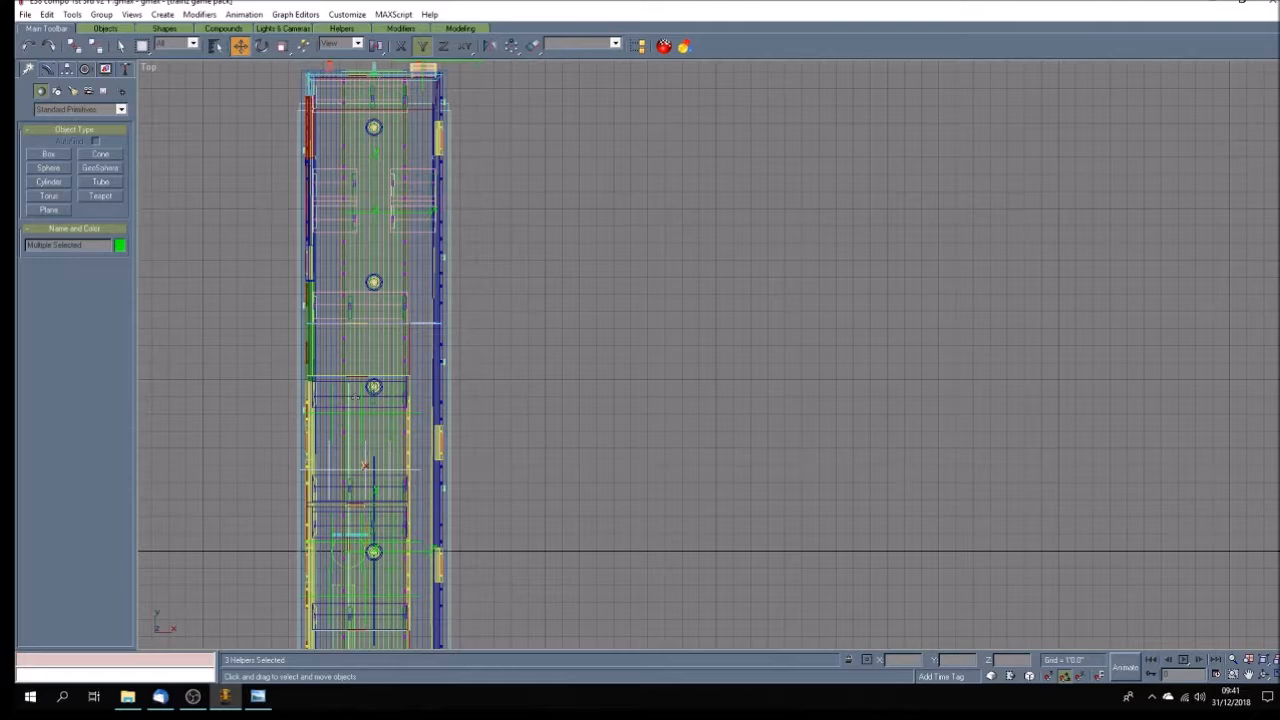
{"action": "scroll", "coordinate": [358, 480], "scroll_direction": "up", "scroll_amount": 3}
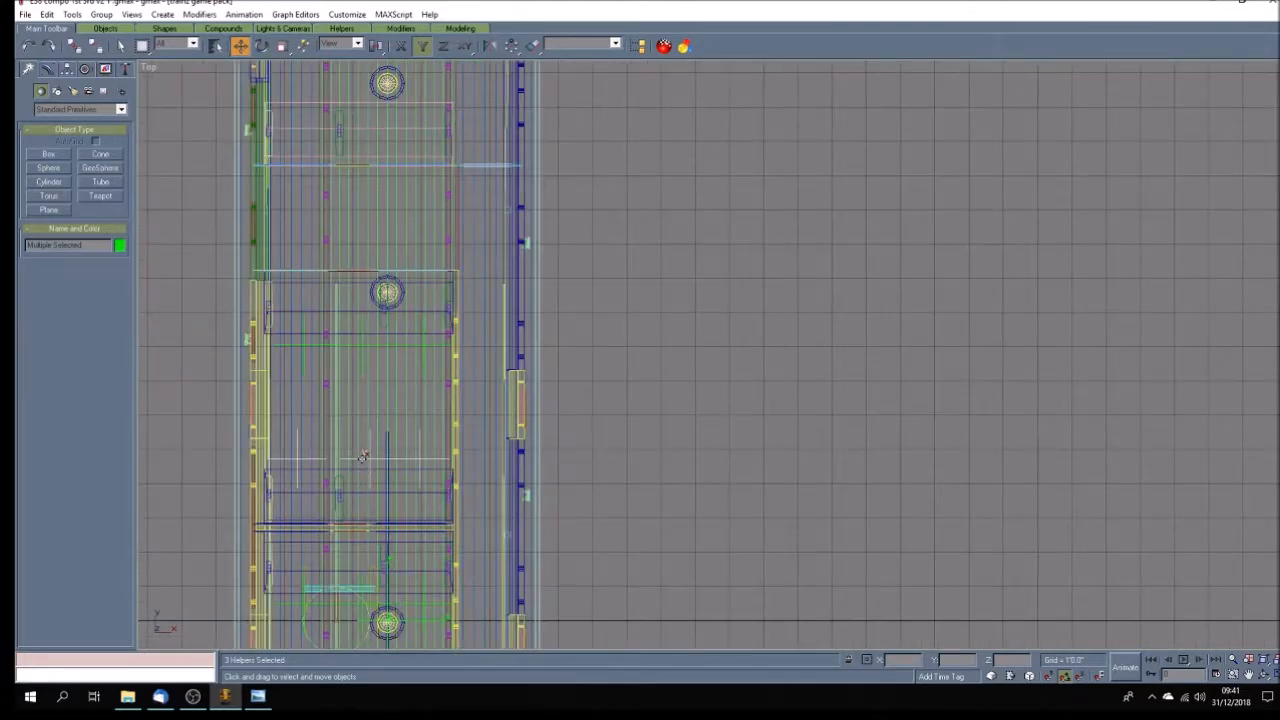
{"action": "left_click_drag", "start_coordinate": [362, 457], "coordinate": [383, 87]}
{"action": "left_click", "coordinate": [606, 399]}
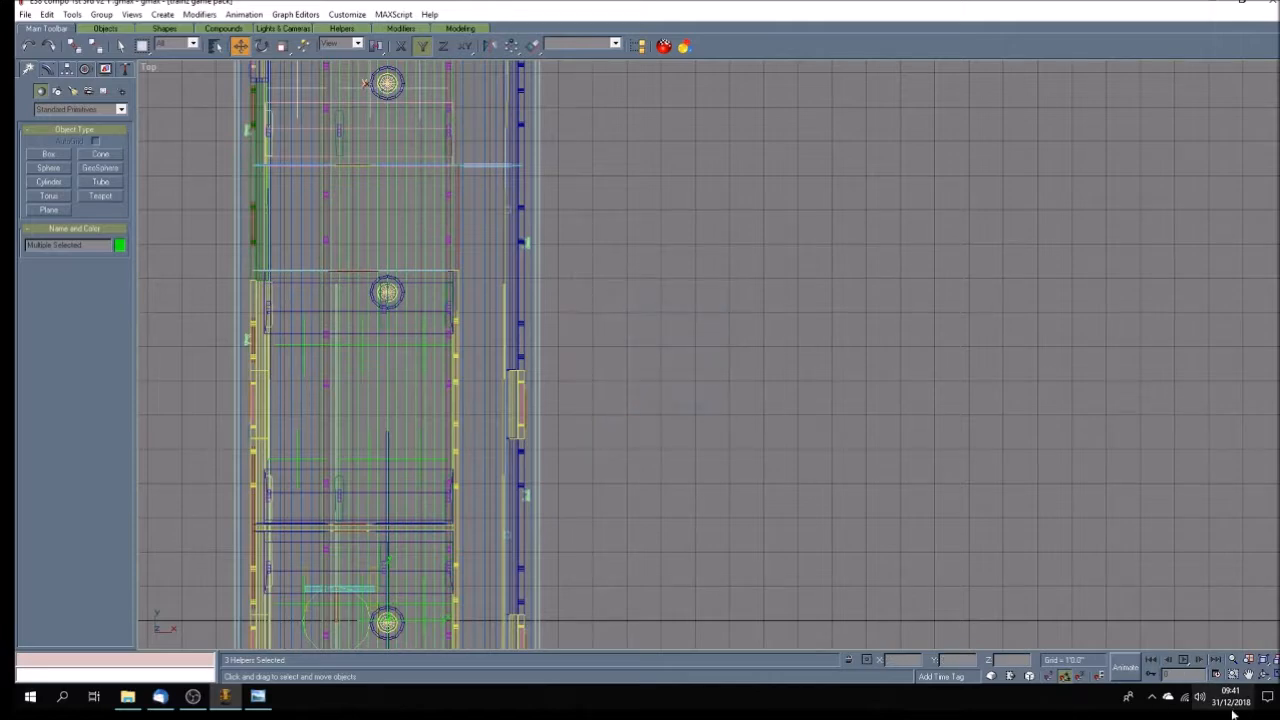
Shift the three copied passenger points slightly in negative Y toward the front edge of their seat.
{"action": "left_click", "coordinate": [1248, 675]}
{"action": "left_click_drag", "start_coordinate": [378, 199], "coordinate": [433, 458]}
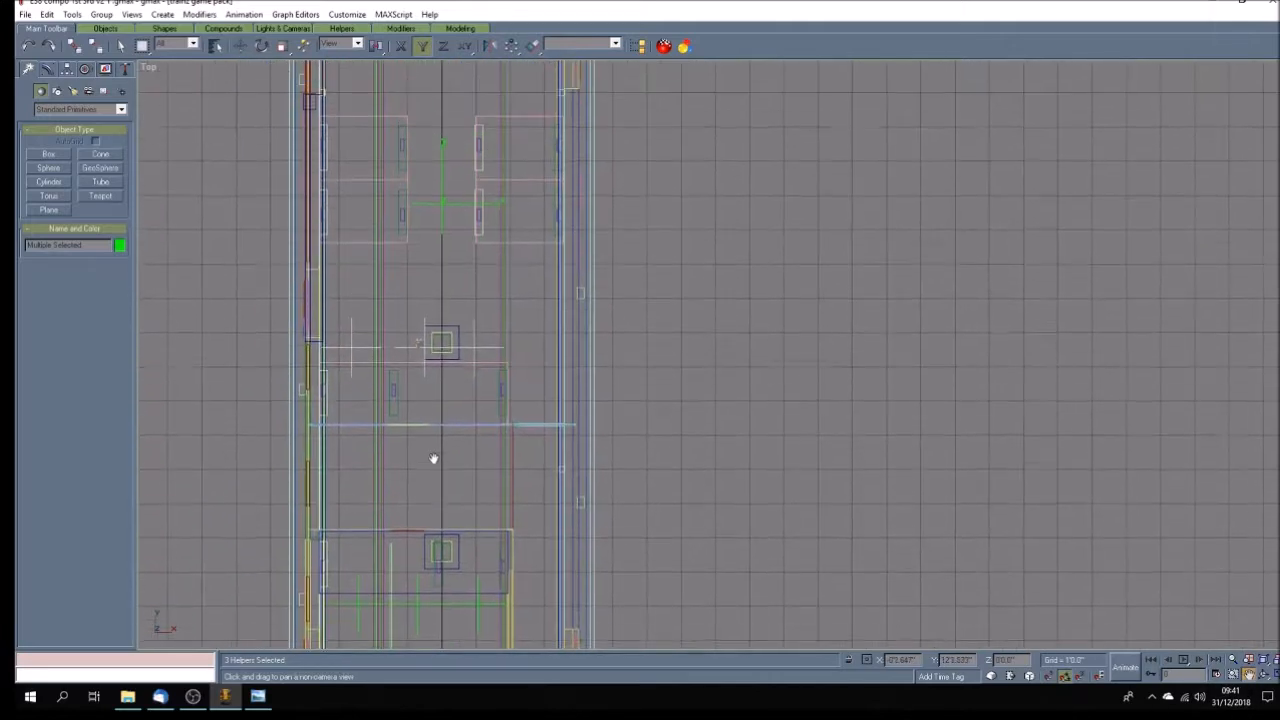
{"action": "scroll", "coordinate": [419, 420], "scroll_direction": "up", "scroll_amount": 2}
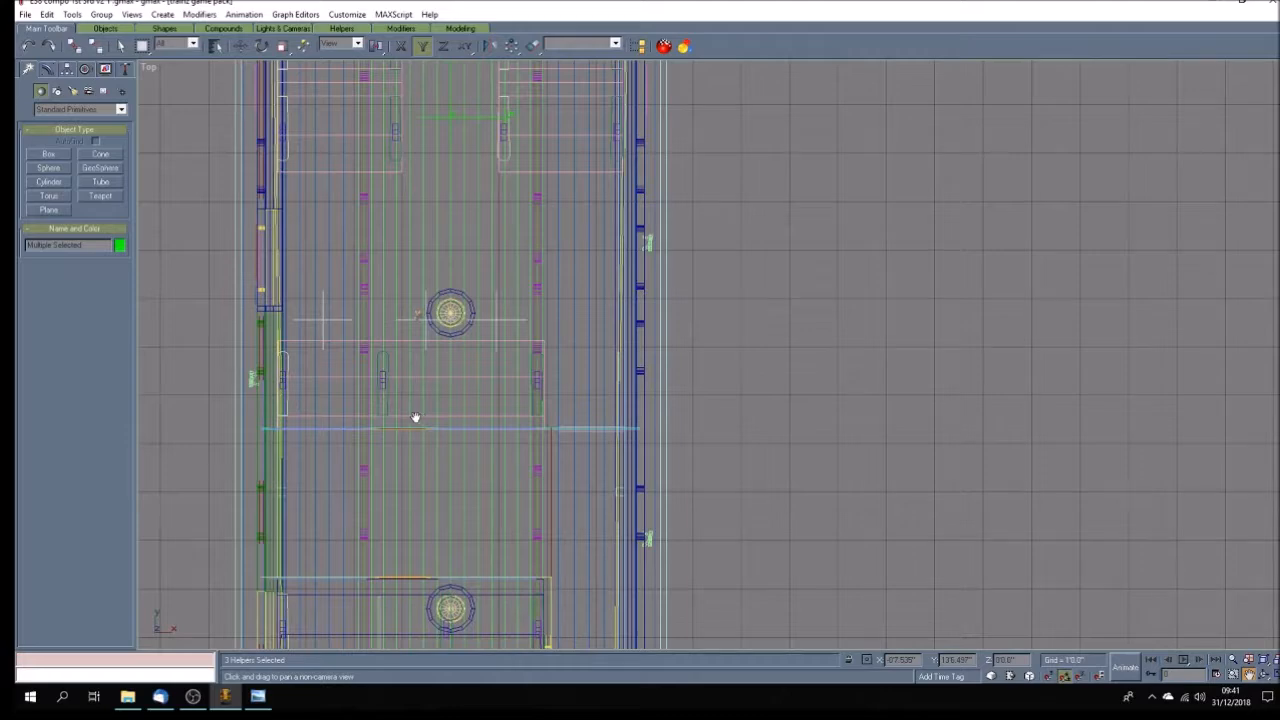
{"action": "left_click", "coordinate": [240, 45]}
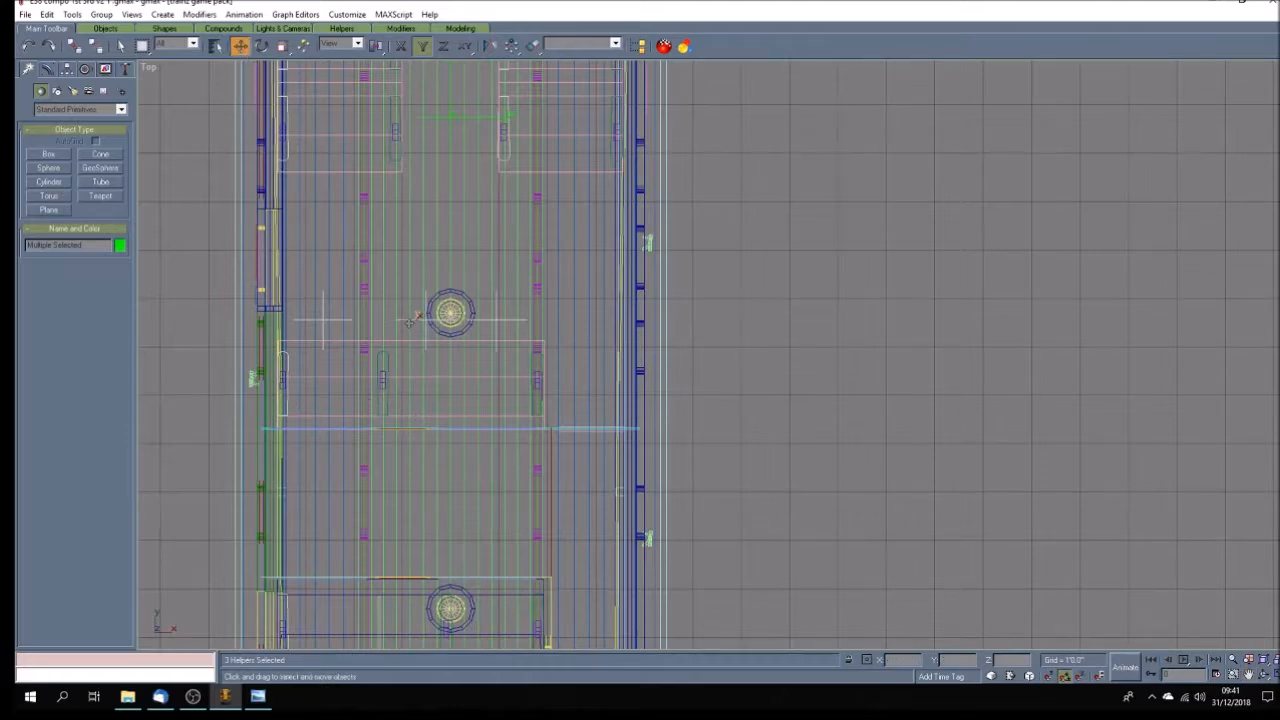
{"action": "left_click_drag", "start_coordinate": [404, 320], "coordinate": [404, 328]}
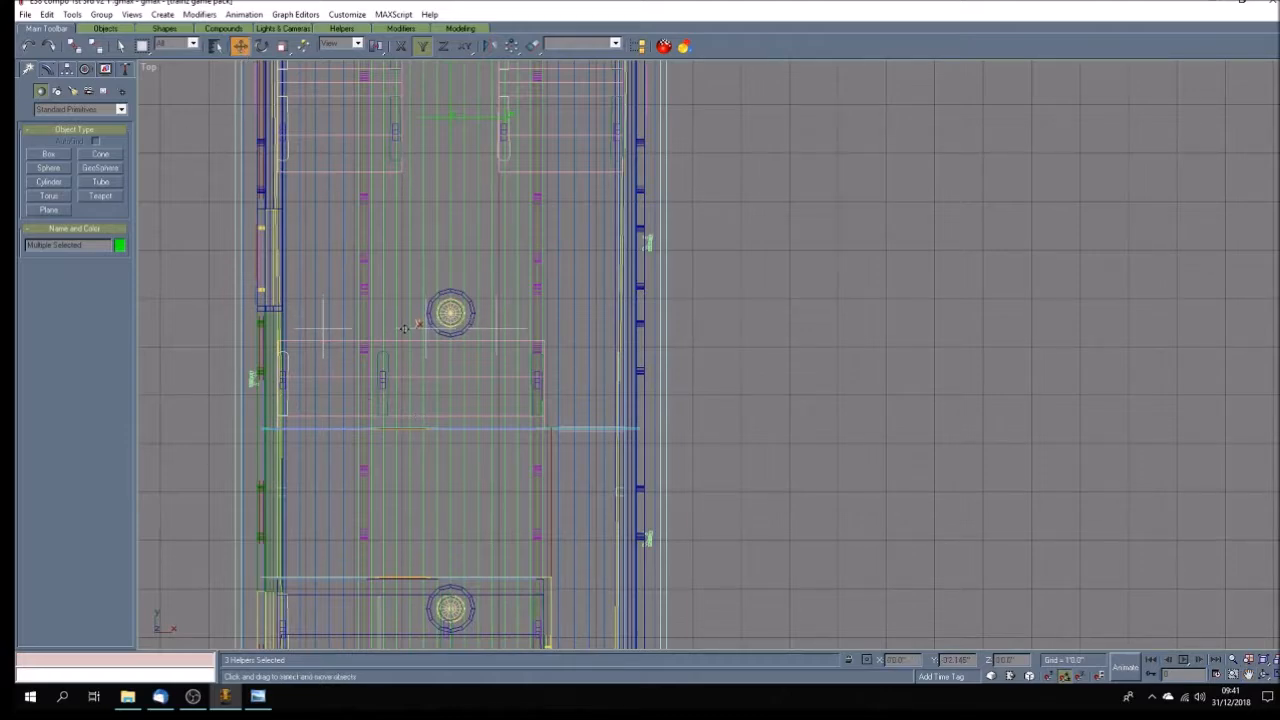
{"action": "scroll", "coordinate": [399, 294], "scroll_direction": "down", "scroll_amount": 3}
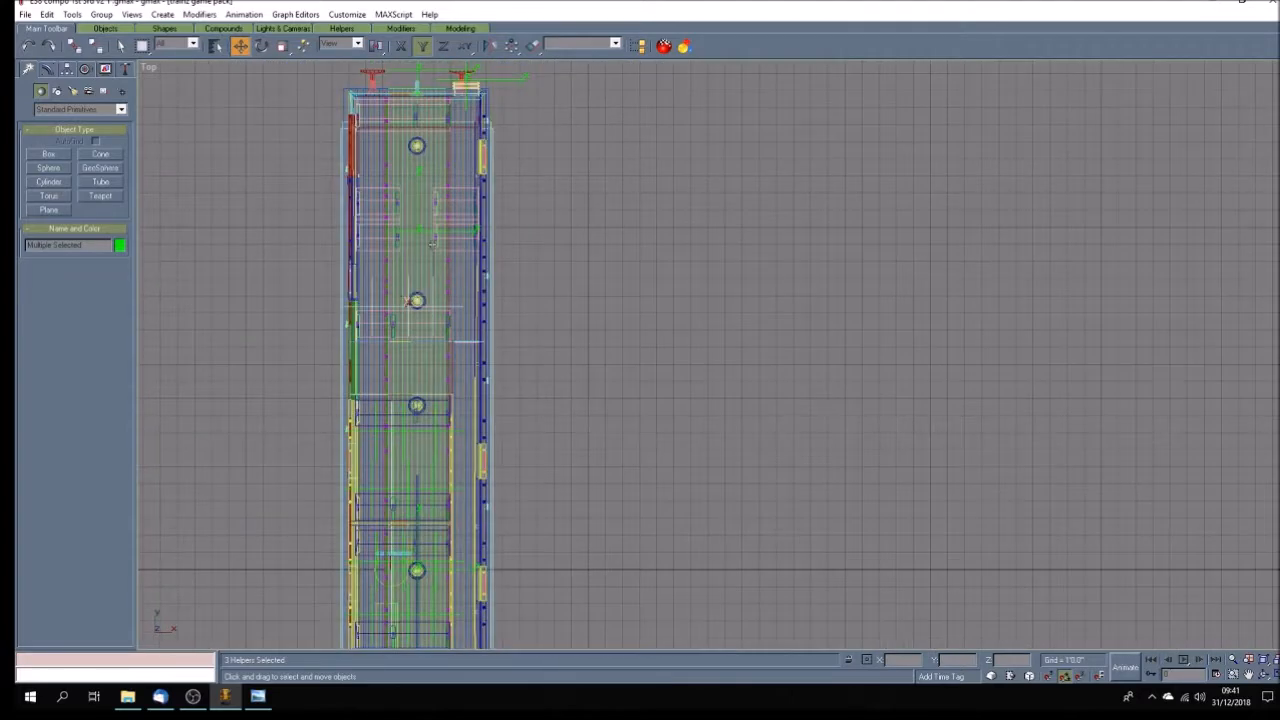
{"action": "scroll", "coordinate": [434, 236], "scroll_direction": "up", "scroll_amount": 2}
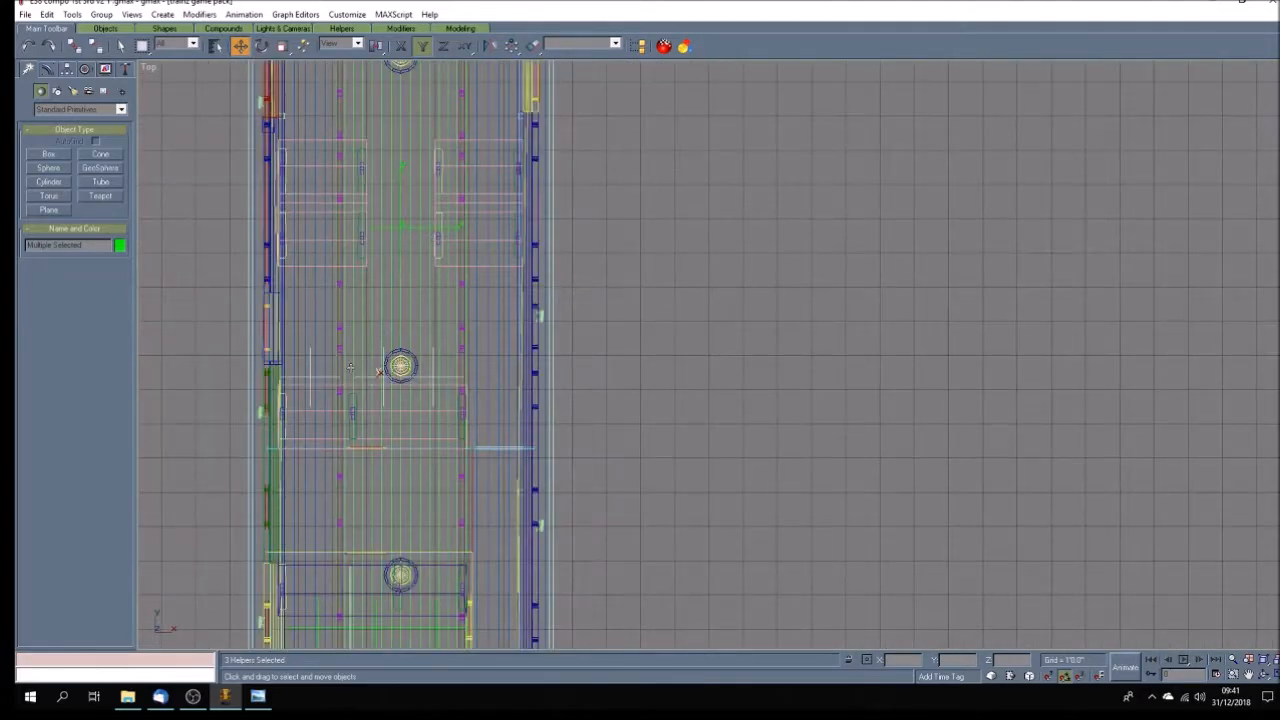
{"action": "left_click", "coordinate": [261, 45]}
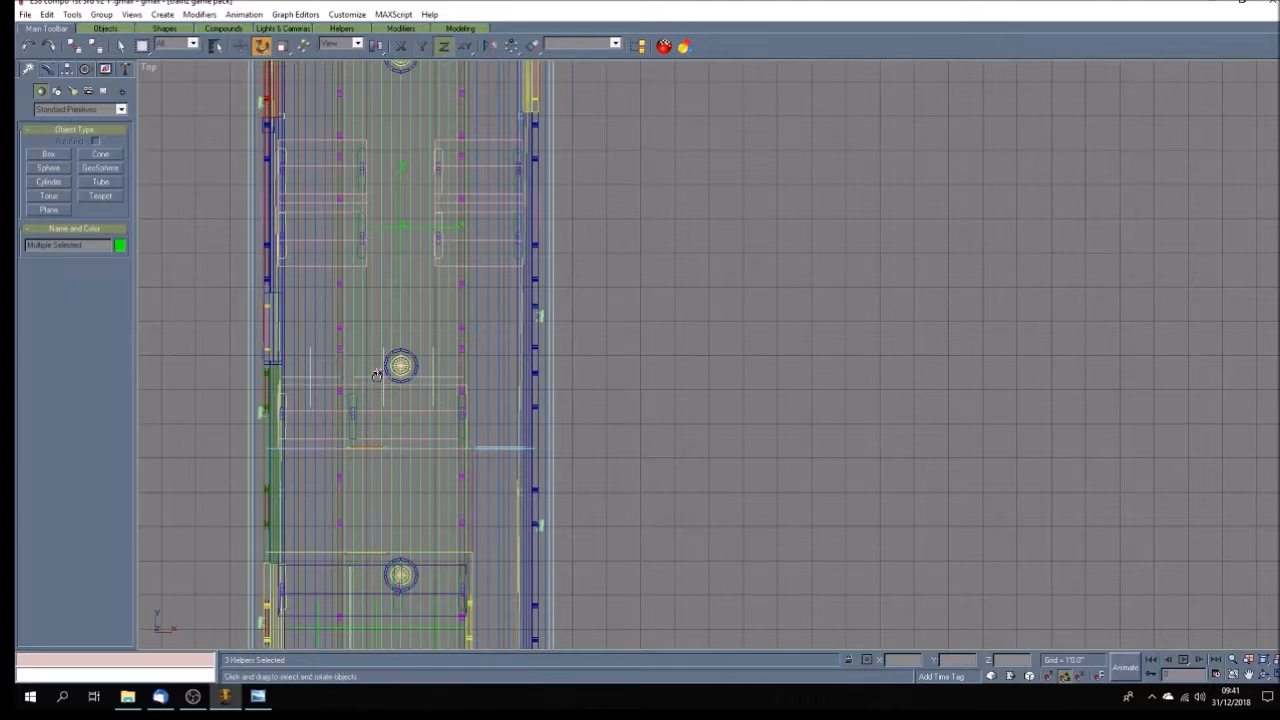
{"action": "key", "text": "F5"}
{"action": "left_click_drag", "start_coordinate": [374, 385], "coordinate": [357, 349], "text": "shift"}
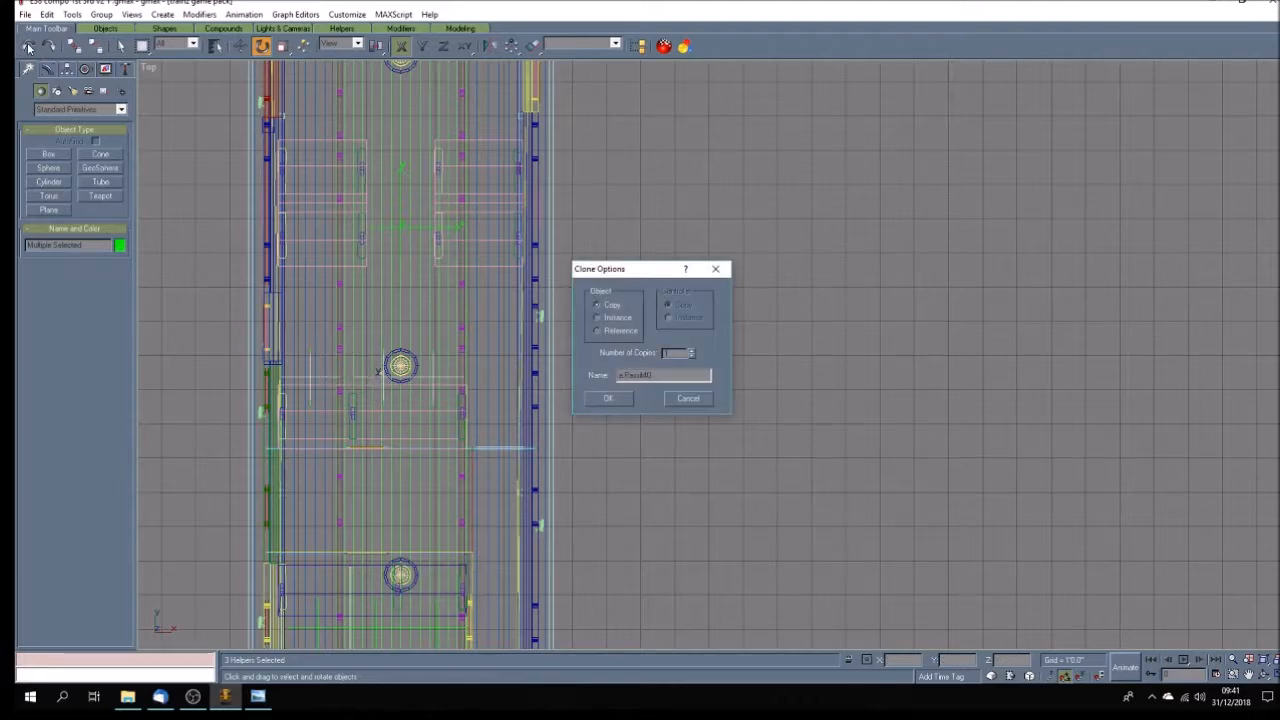
{"action": "left_click", "coordinate": [688, 398]}
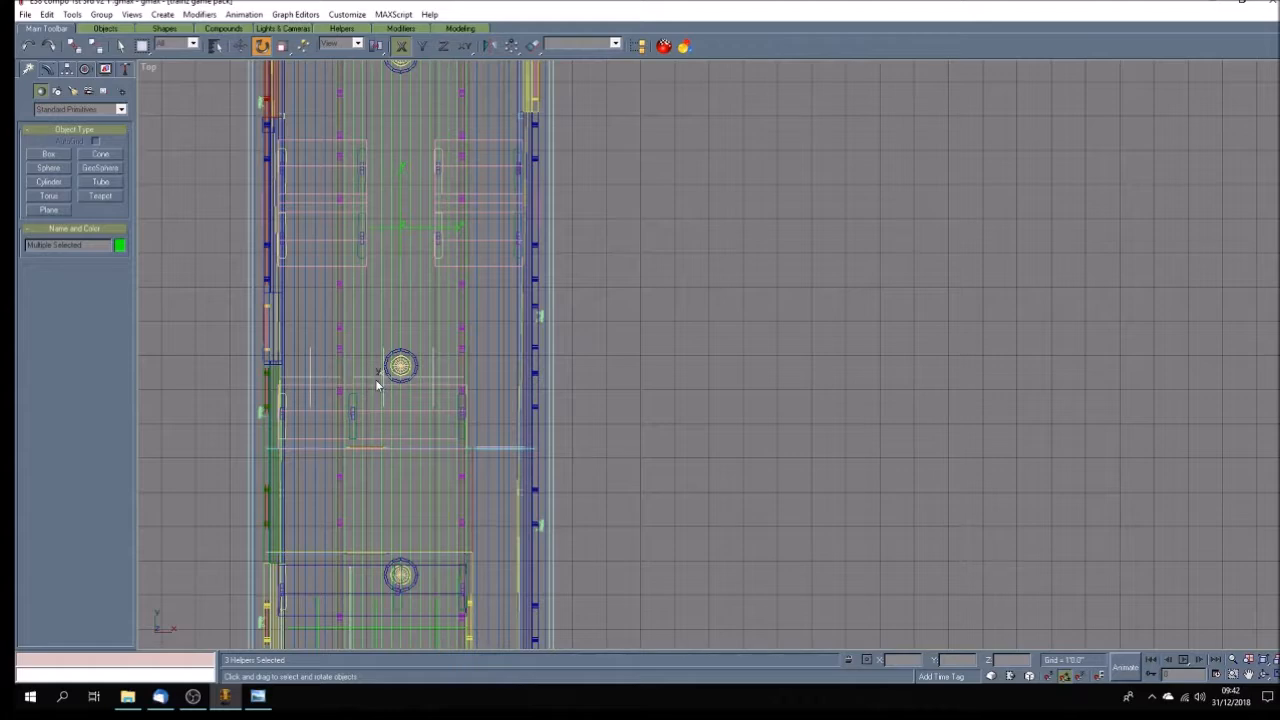
Create a copy of the three selected passenger points rotated half a turn about Z to face the opposite way.
{"action": "key", "text": "F7"}
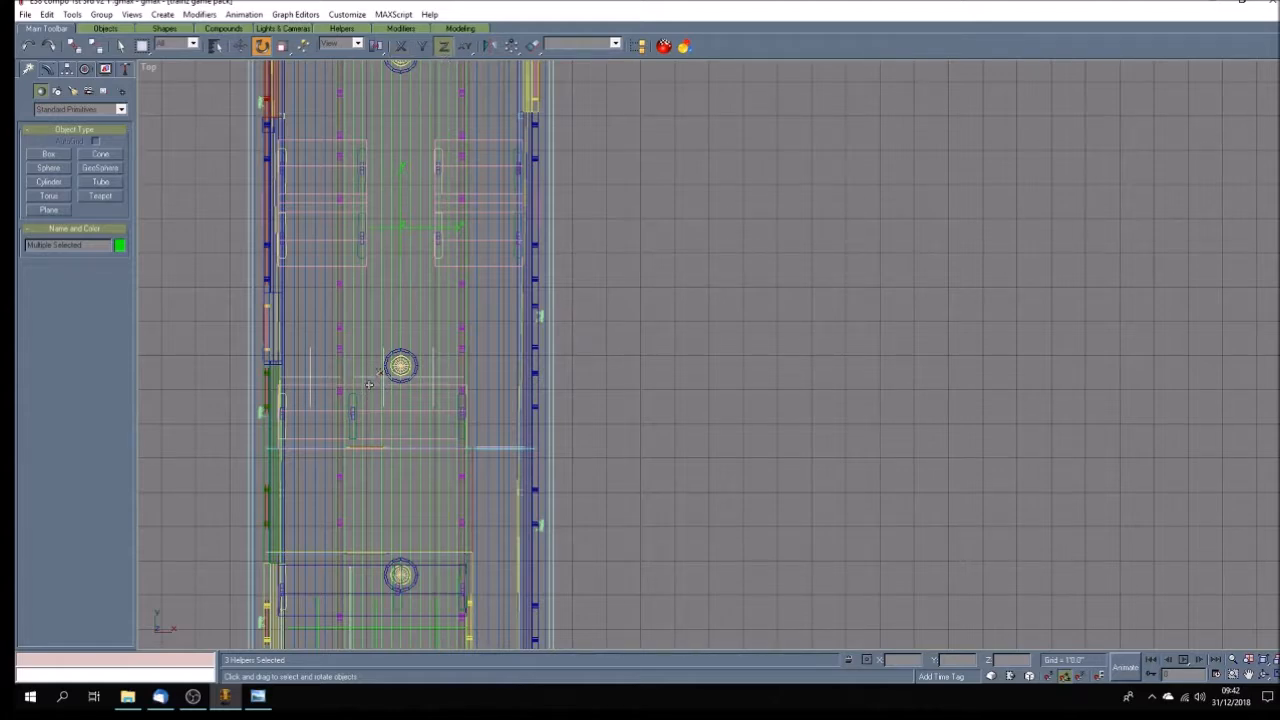
{"action": "mouse_move", "coordinate": [368, 375]}
{"action": "left_mouse_down"}
{"action": "mouse_move", "coordinate": [388, 340]}
{"action": "mouse_move", "coordinate": [384, 492]}
{"action": "mouse_move", "coordinate": [381, 477]}
{"action": "left_mouse_up"}
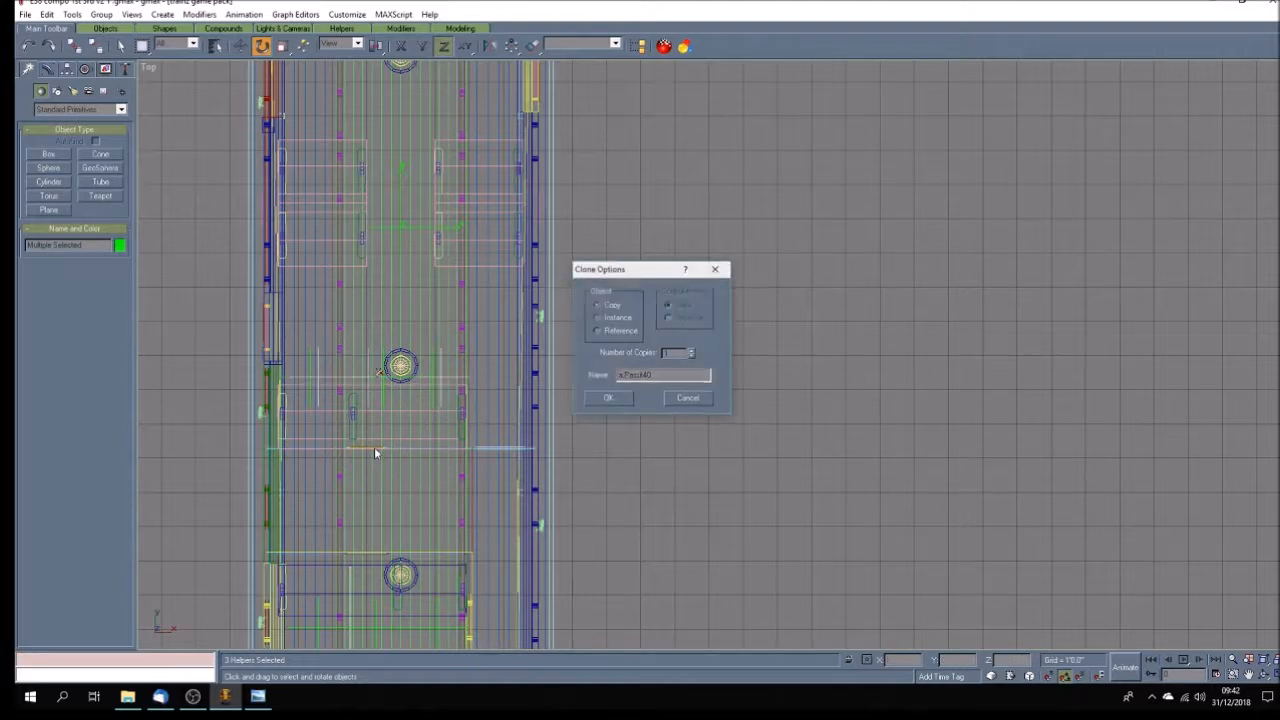
{"action": "left_click", "coordinate": [606, 398]}
Move the three rotated passenger points along positive Y to the front of the seat at the coach's positive-Y end wall.
{"action": "left_click", "coordinate": [241, 46]}
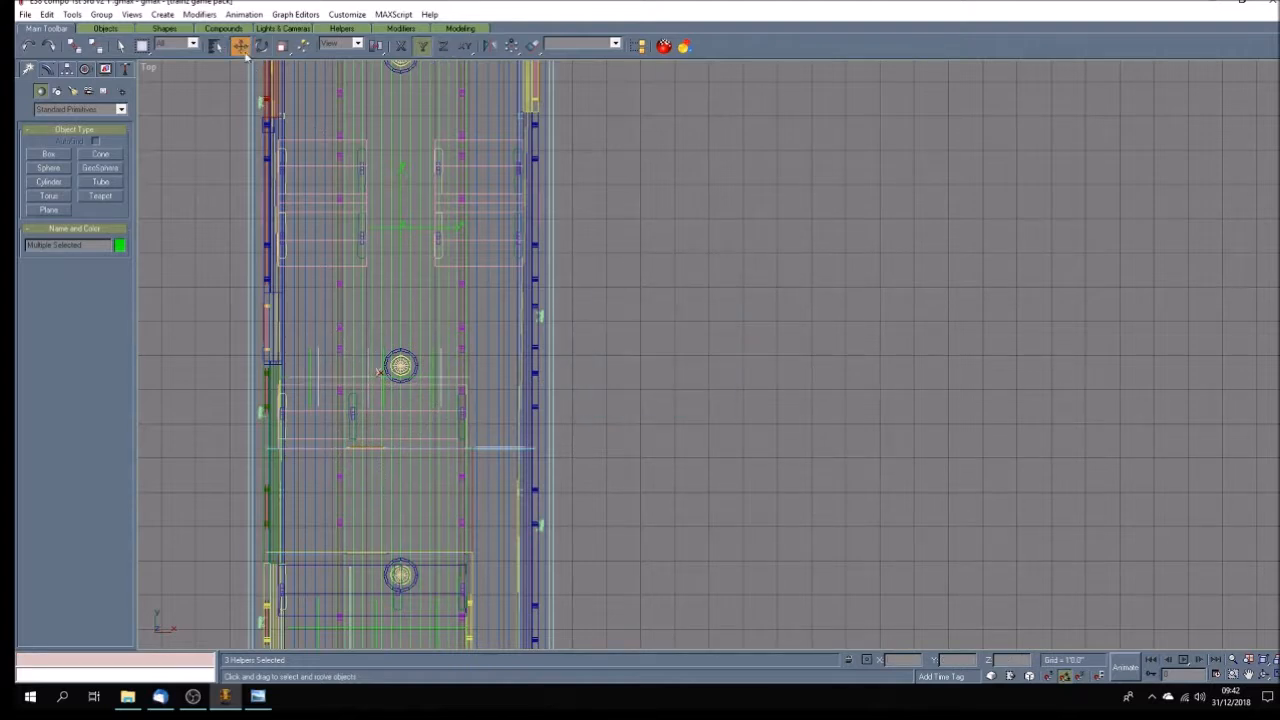
{"action": "left_click_drag", "start_coordinate": [368, 372], "coordinate": [368, 119]}
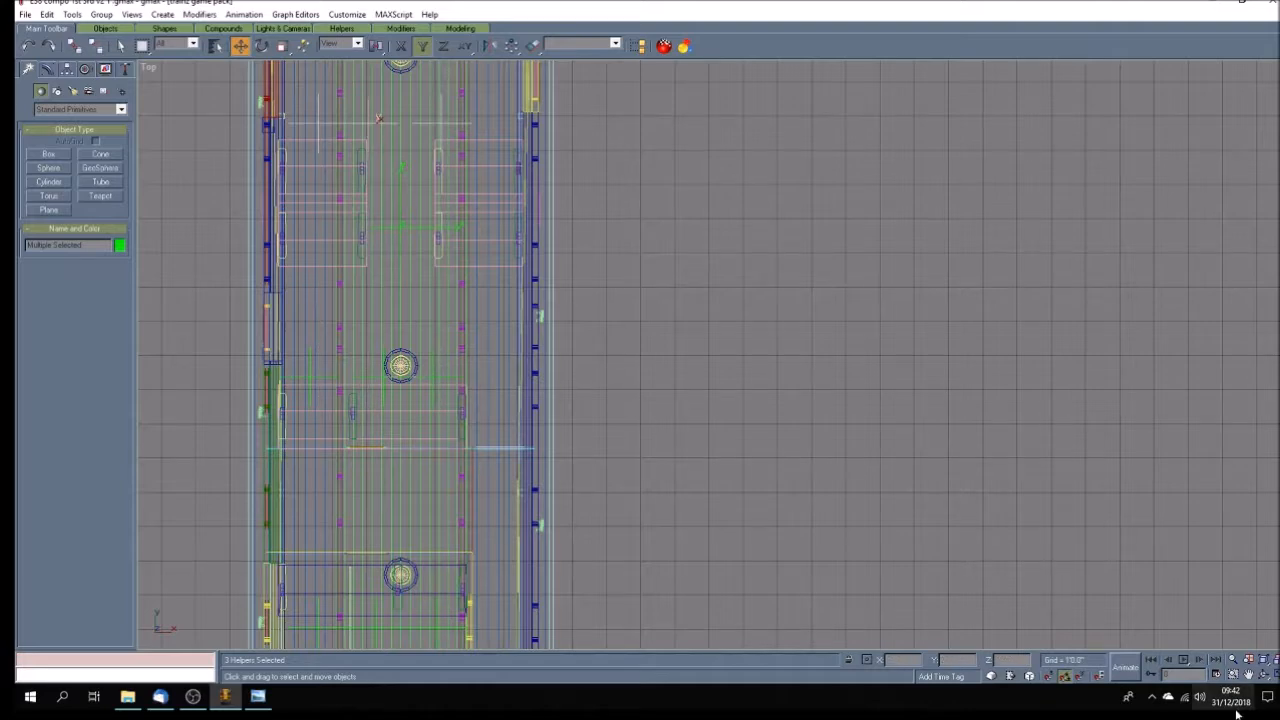
{"action": "left_click", "coordinate": [1249, 674]}
{"action": "left_click_drag", "start_coordinate": [384, 201], "coordinate": [396, 475]}
{"action": "left_click", "coordinate": [241, 47]}
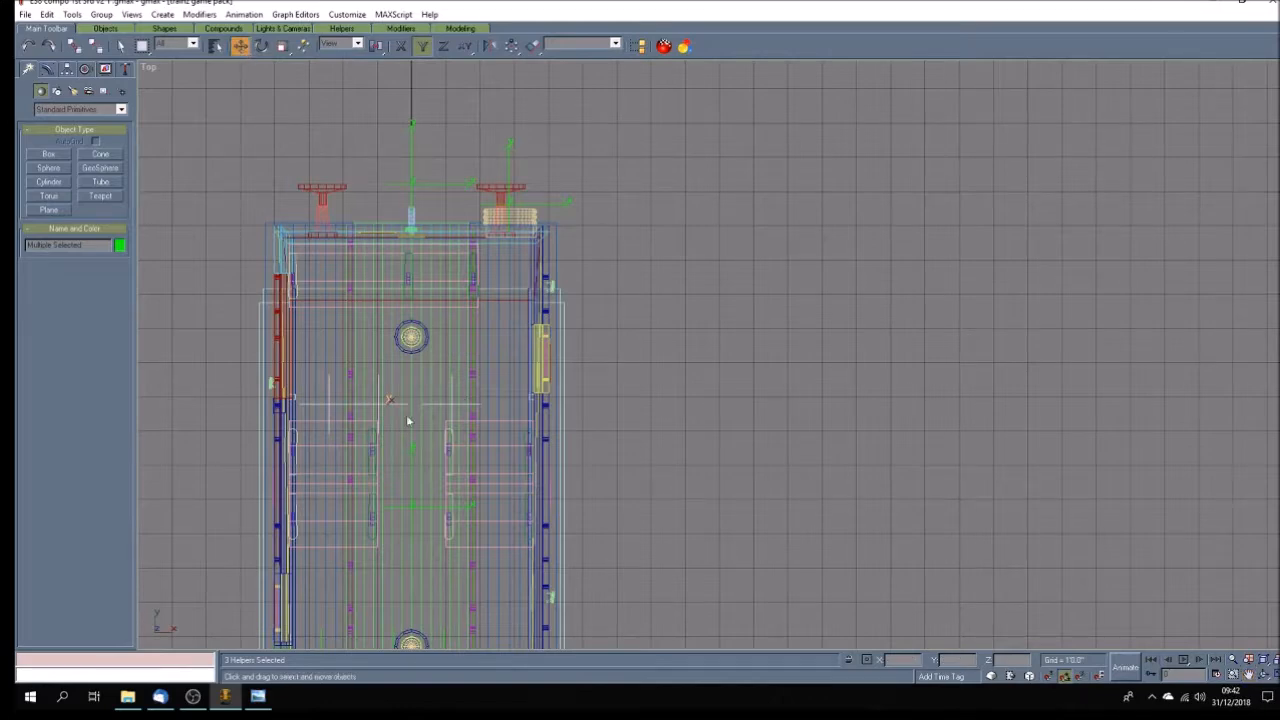
{"action": "left_click_drag", "start_coordinate": [379, 403], "coordinate": [384, 315]}
Shift the positive-X passenger point of the end-wall row slightly in negative X, and clear the selection.
{"action": "left_click", "coordinate": [457, 314]}
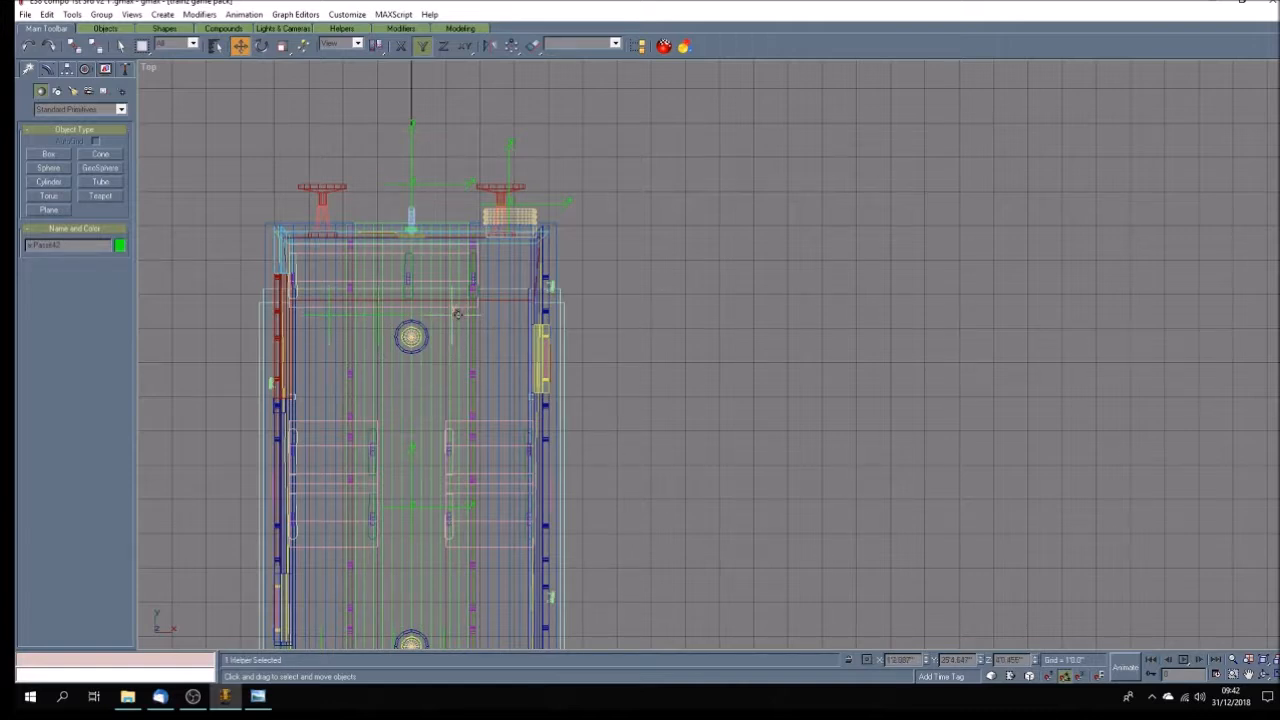
{"action": "key", "text": "F5"}
{"action": "left_click_drag", "start_coordinate": [444, 316], "coordinate": [444, 316]}
{"action": "left_click", "coordinate": [738, 486]}
Nudge the two outer passenger points on the seat beside the partition inward along X.
{"action": "scroll", "coordinate": [689, 479], "scroll_direction": "down", "scroll_amount": 3}
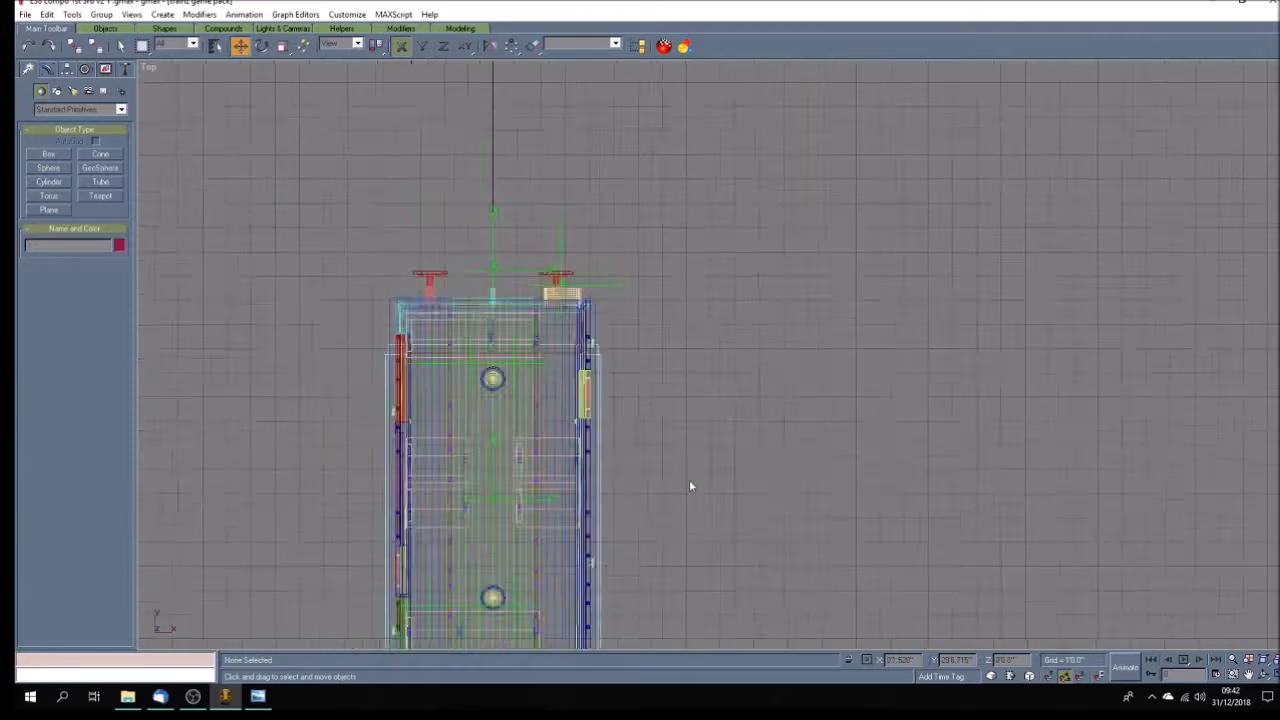
{"action": "scroll", "coordinate": [659, 554], "scroll_direction": "up", "scroll_amount": 2}
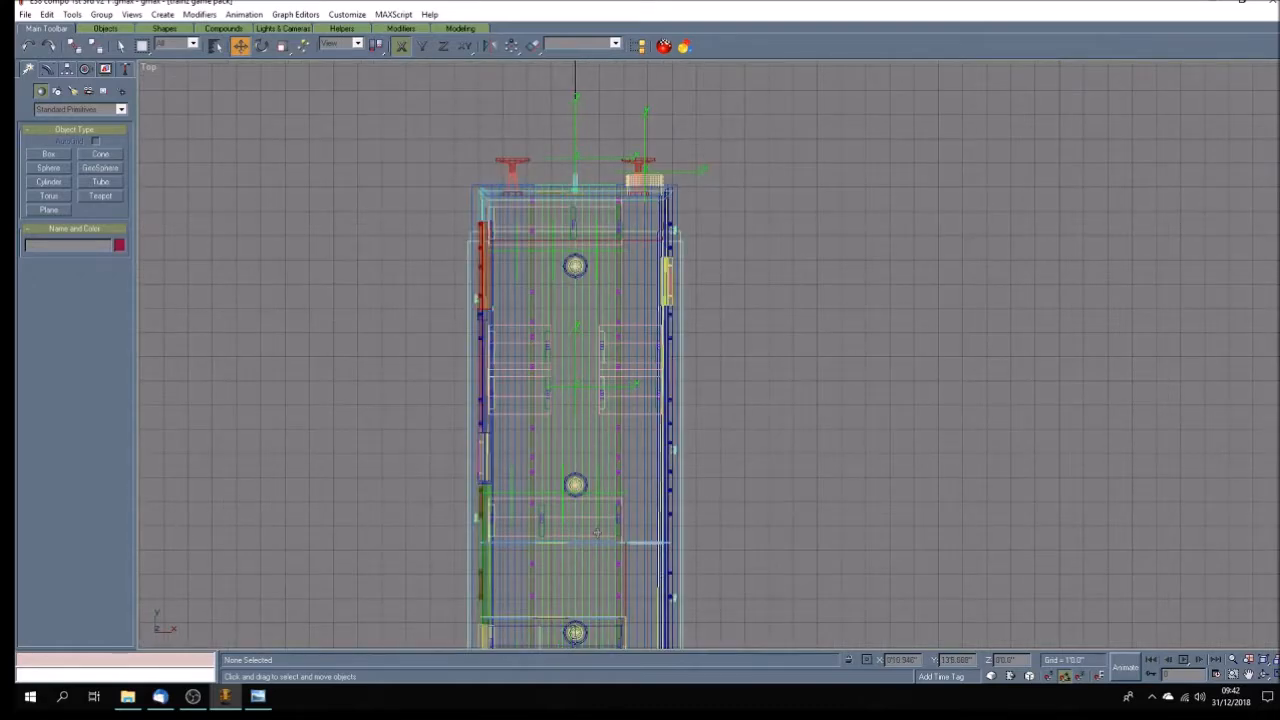
{"action": "scroll", "coordinate": [595, 535], "scroll_direction": "up", "scroll_amount": 3}
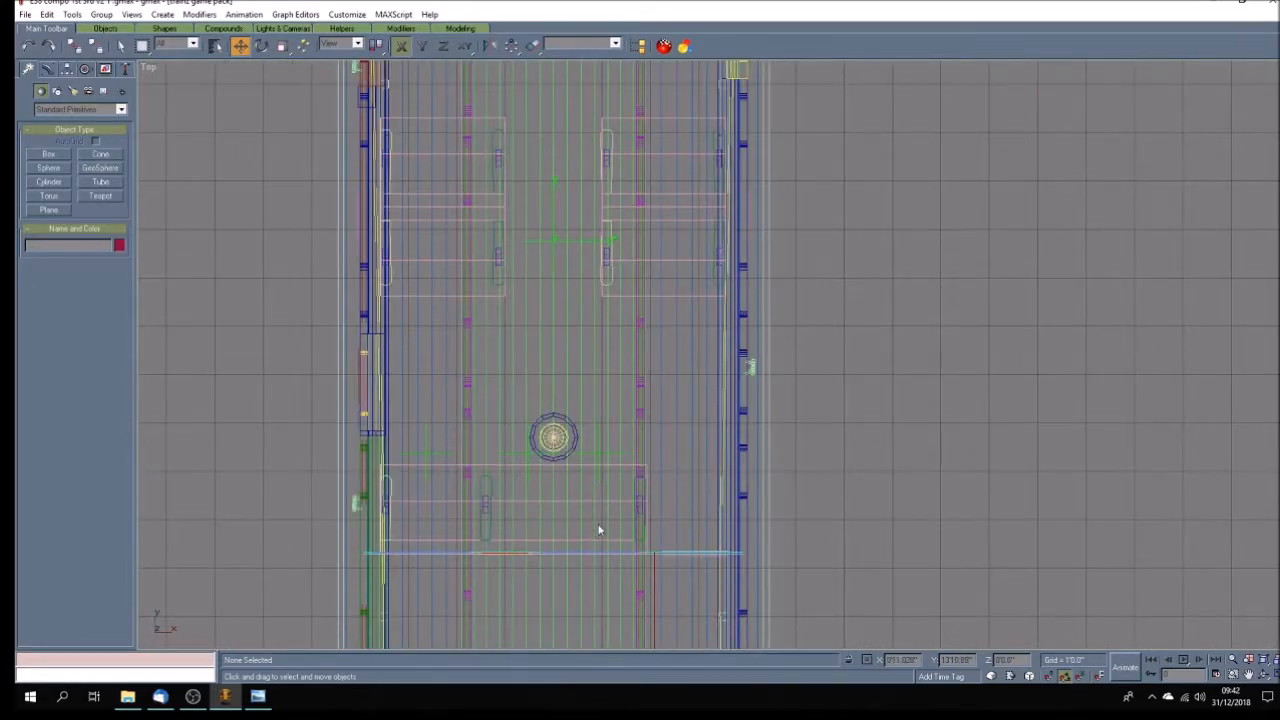
{"action": "left_click", "coordinate": [438, 452]}
{"action": "left_click_drag", "start_coordinate": [438, 451], "coordinate": [445, 453]}
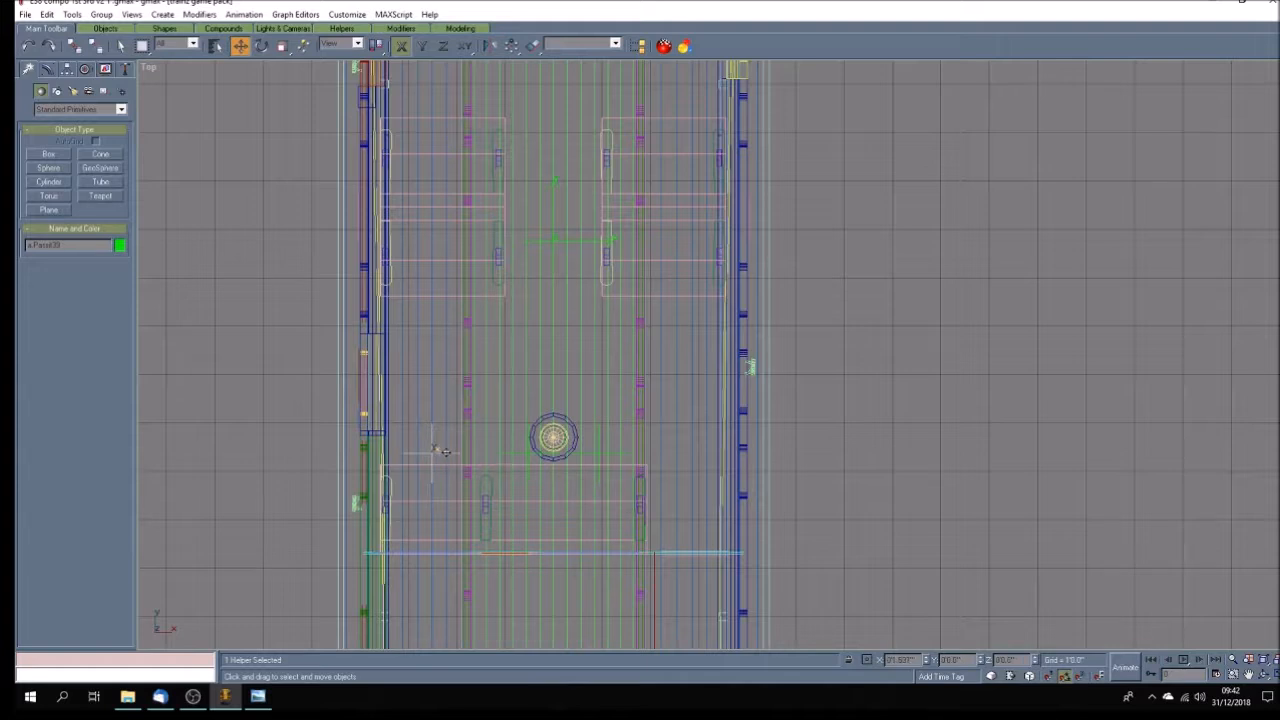
{"action": "left_click", "coordinate": [615, 455]}
{"action": "left_click_drag", "start_coordinate": [614, 455], "coordinate": [607, 455]}
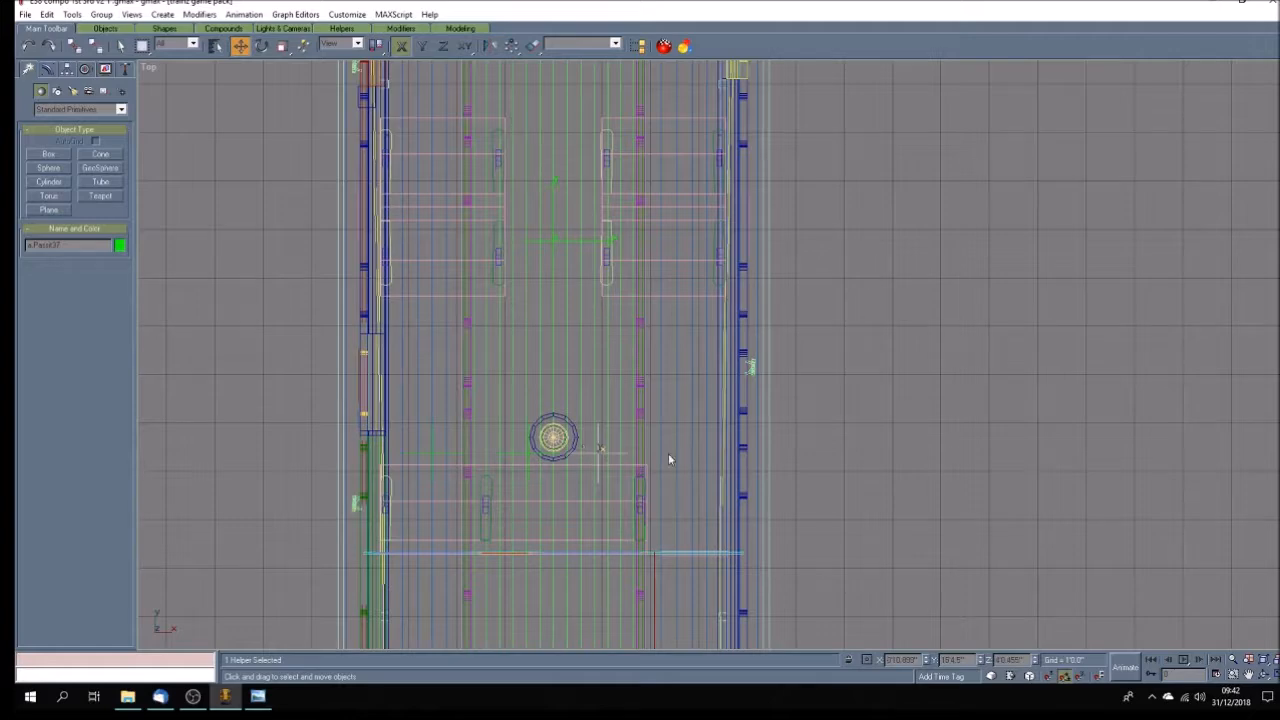
Copy the positive-X passenger point of the partition seat along positive Y to the front of the paired aisle seats.
{"action": "left_click", "coordinate": [1248, 675]}
{"action": "left_click_drag", "start_coordinate": [524, 364], "coordinate": [520, 440]}
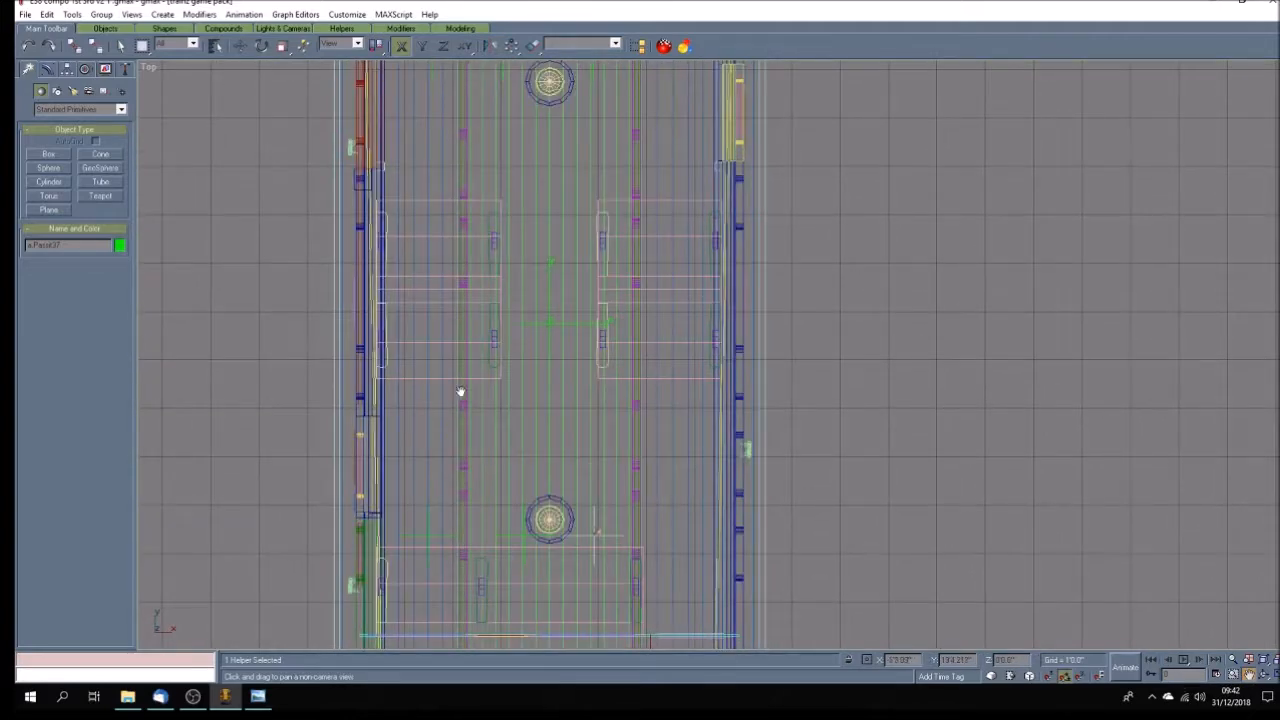
{"action": "left_click", "coordinate": [240, 47]}
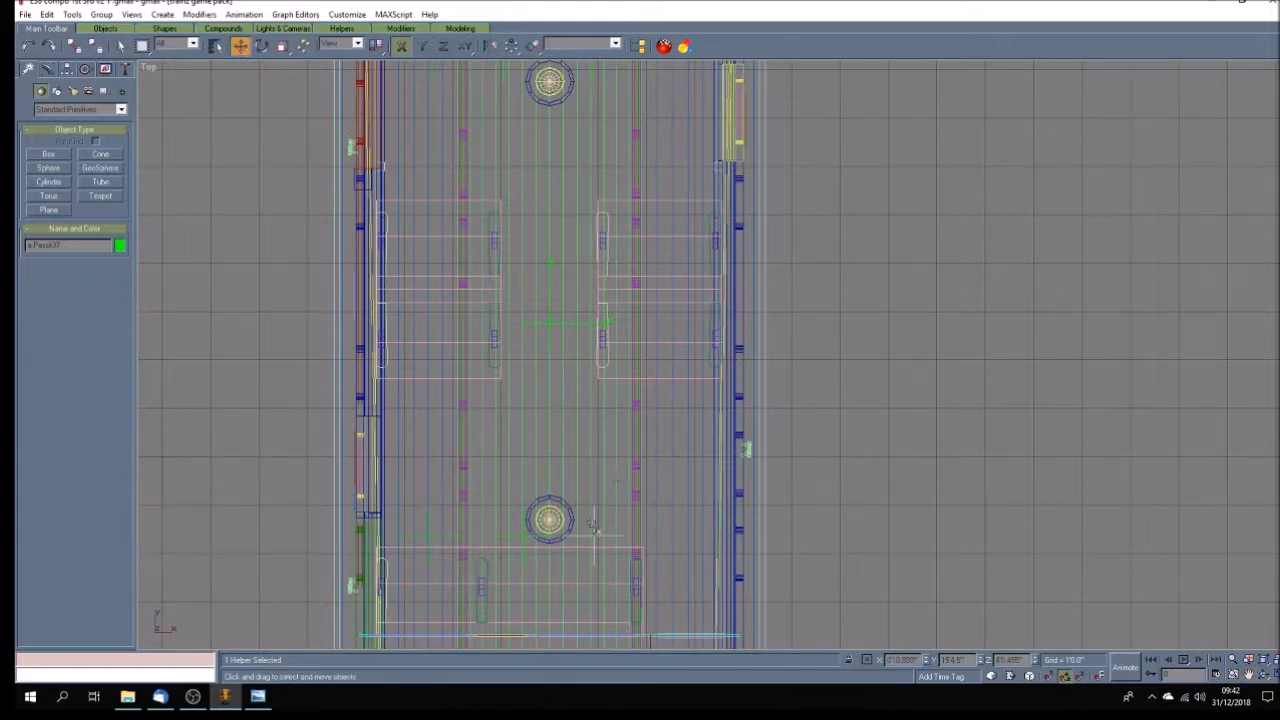
{"action": "key", "text": "F6"}
{"action": "left_click_drag", "start_coordinate": [594, 531], "coordinate": [596, 181]}
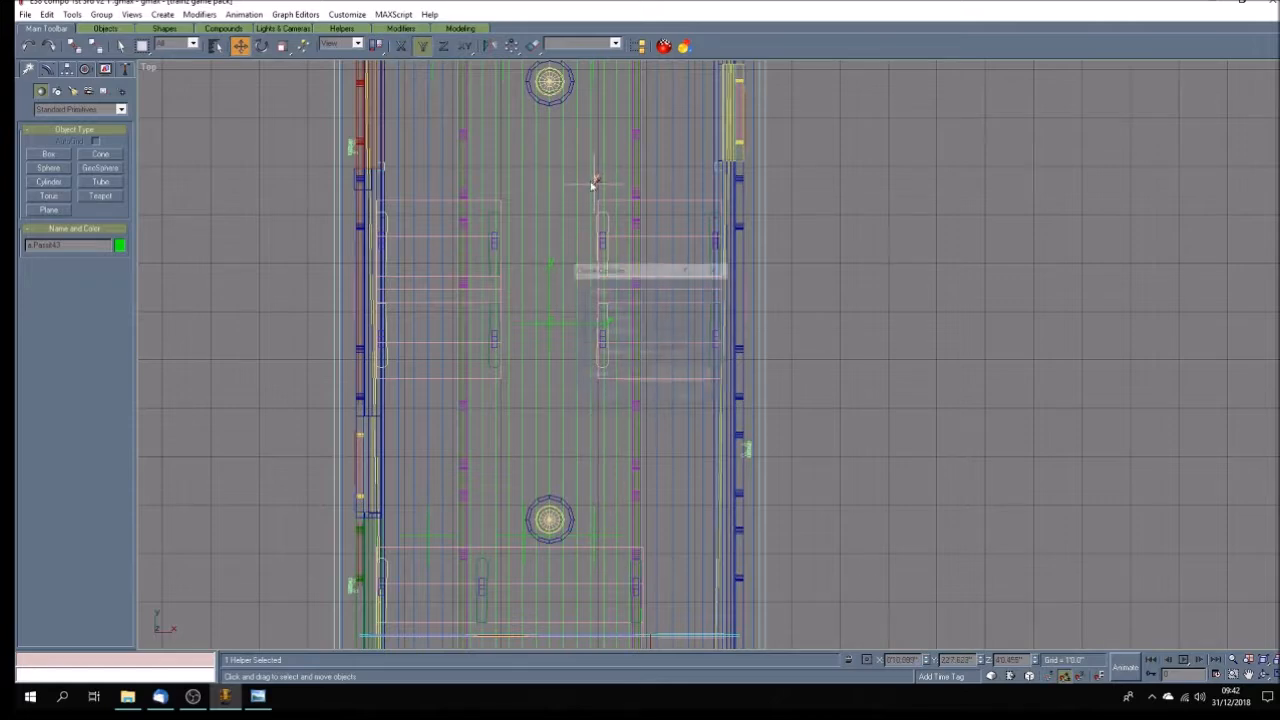
{"action": "left_click", "coordinate": [614, 402]}
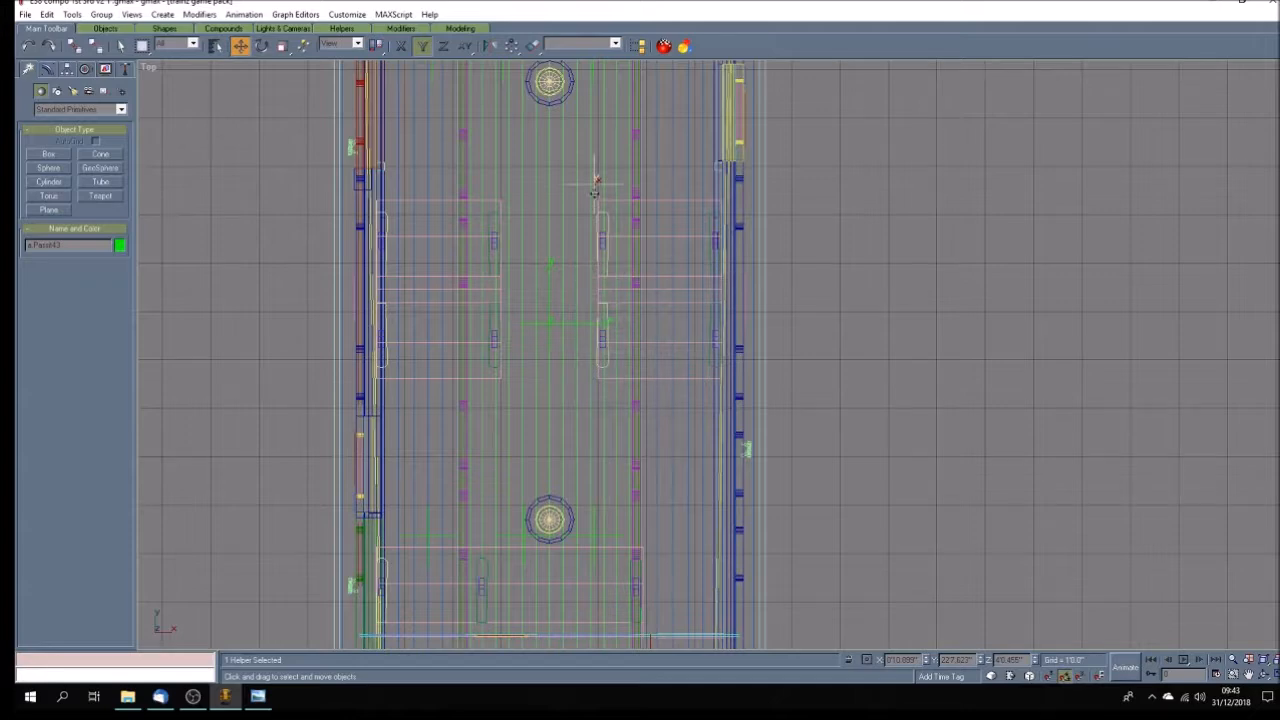
Centre the new passenger point on the positive-X aisle seat and copy it along negative X to the seat across the aisle.
{"action": "key", "text": "F5"}
{"action": "mouse_move", "coordinate": [595, 183]}
{"action": "left_mouse_down"}
{"action": "mouse_move", "coordinate": [663, 190]}
{"action": "mouse_move", "coordinate": [426, 193]}
{"action": "left_mouse_up"}
{"action": "left_click", "coordinate": [608, 398]}
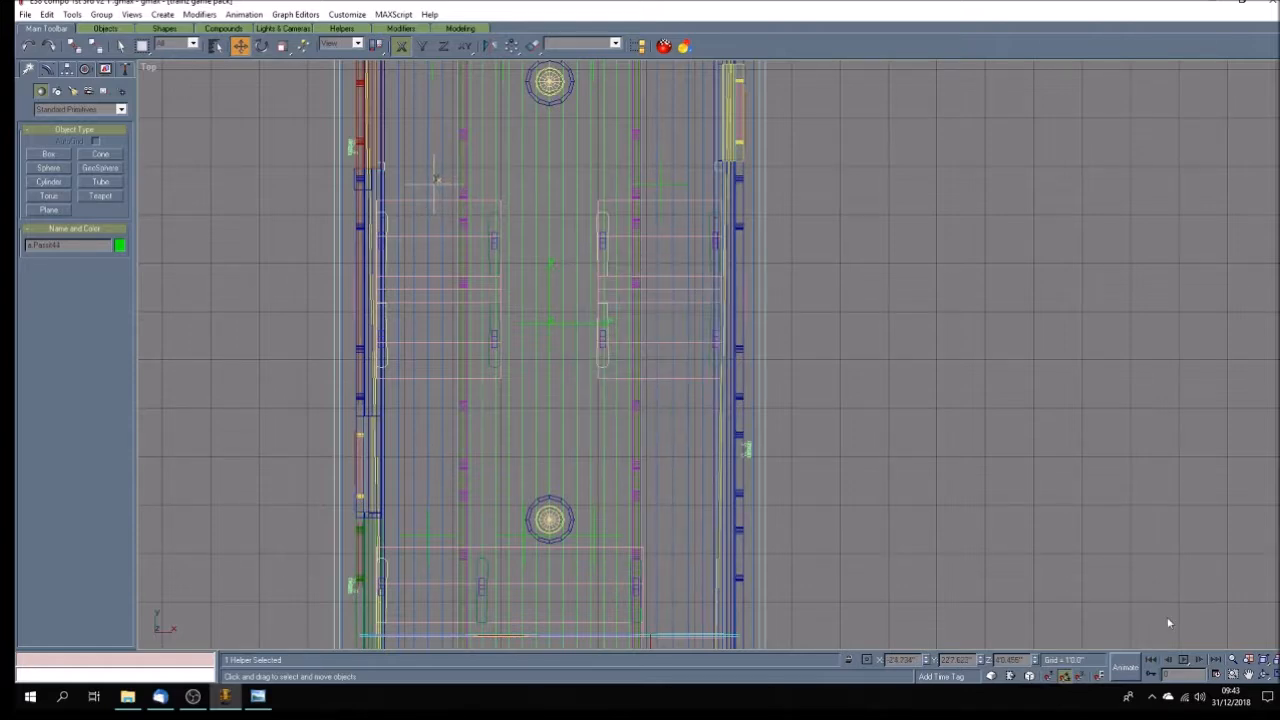
{"action": "left_click", "coordinate": [1248, 675]}
{"action": "left_click_drag", "start_coordinate": [522, 352], "coordinate": [522, 436]}
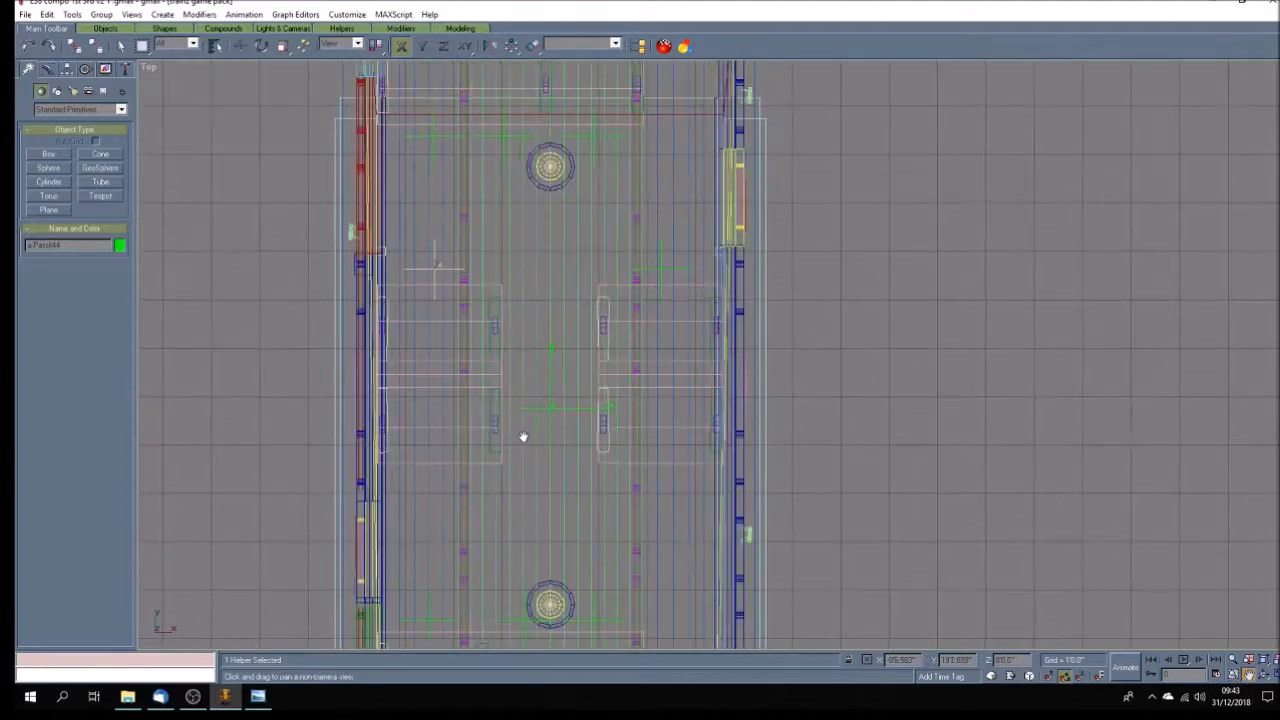
Save the file, and copy the negative-X passenger point of the positive-Y bench along negative Y to the front of the paired aisle seats.
{"action": "left_click", "coordinate": [240, 45]}
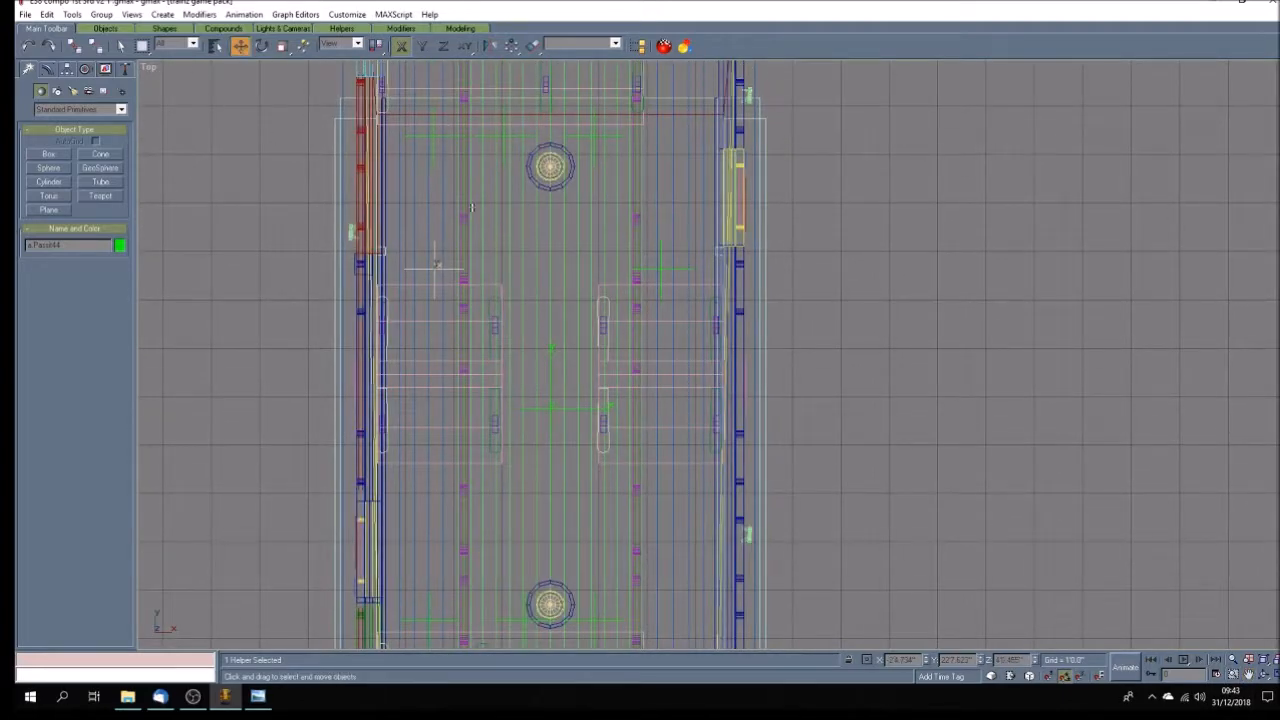
{"action": "left_click", "coordinate": [433, 153]}
{"action": "key", "text": "ctrl+s"}
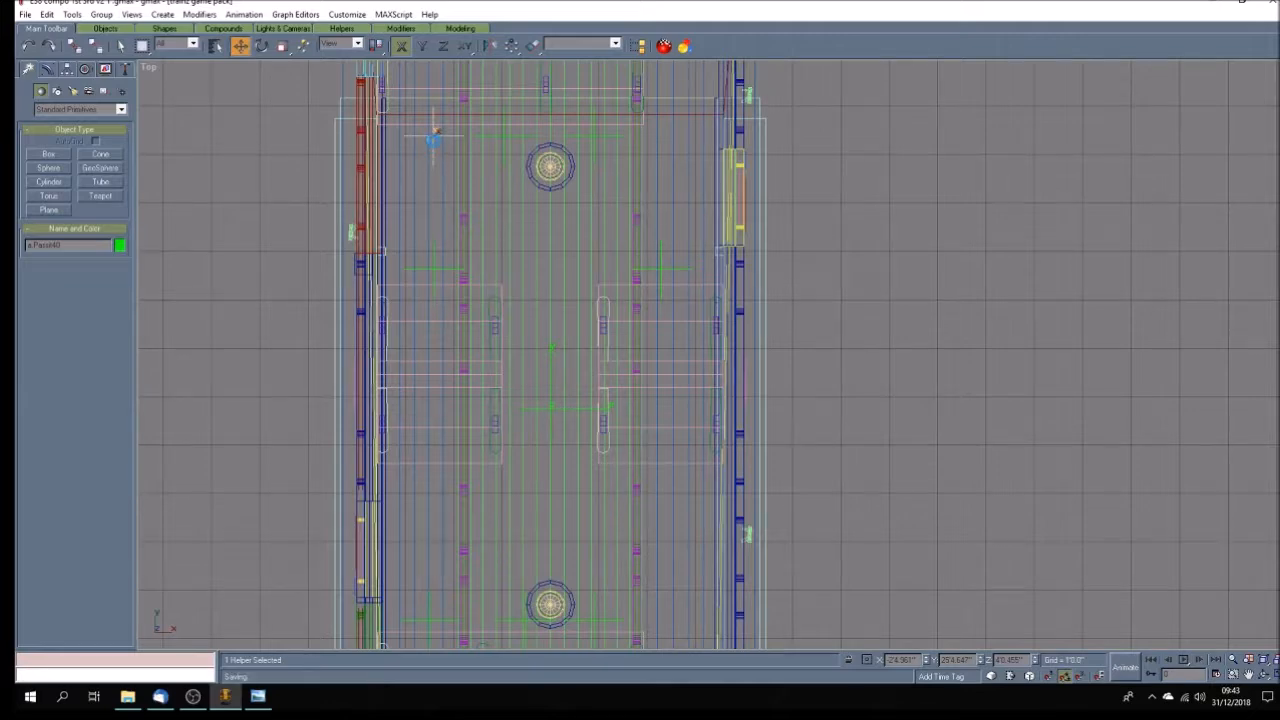
{"action": "key", "text": "F6"}
{"action": "left_click_drag", "start_coordinate": [433, 133], "coordinate": [450, 472]}
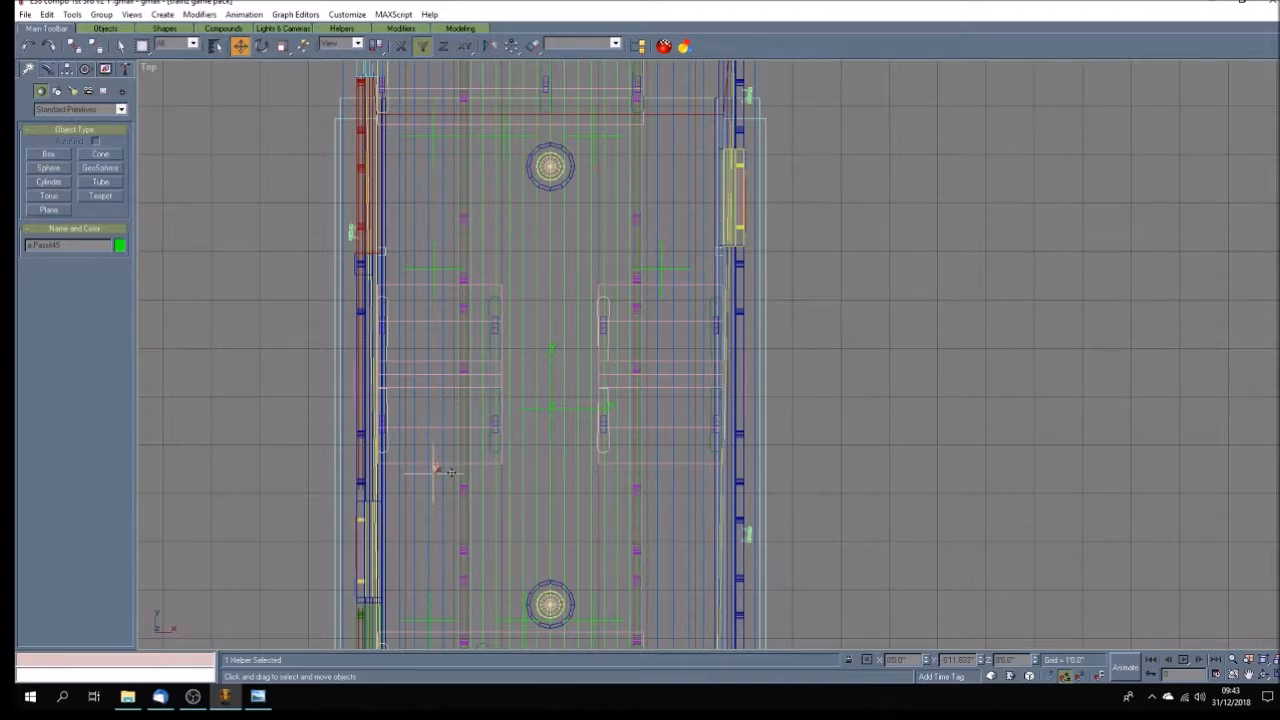
{"action": "key", "text": "Return"}
Copy the new passenger point along positive X to the seat across the aisle, and clear the selection.
{"action": "key", "text": "F5"}
{"action": "left_click_drag", "start_coordinate": [434, 473], "coordinate": [667, 489]}
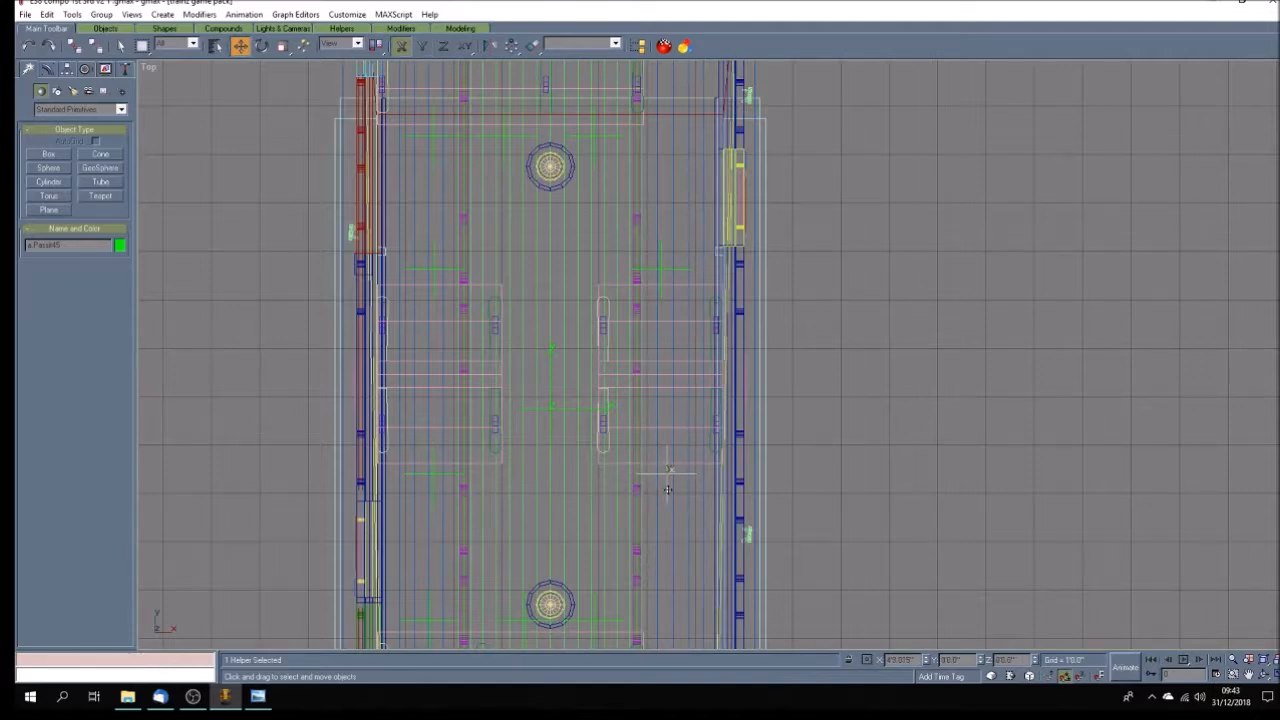
{"action": "left_click", "coordinate": [612, 400]}
{"action": "left_click", "coordinate": [966, 514]}
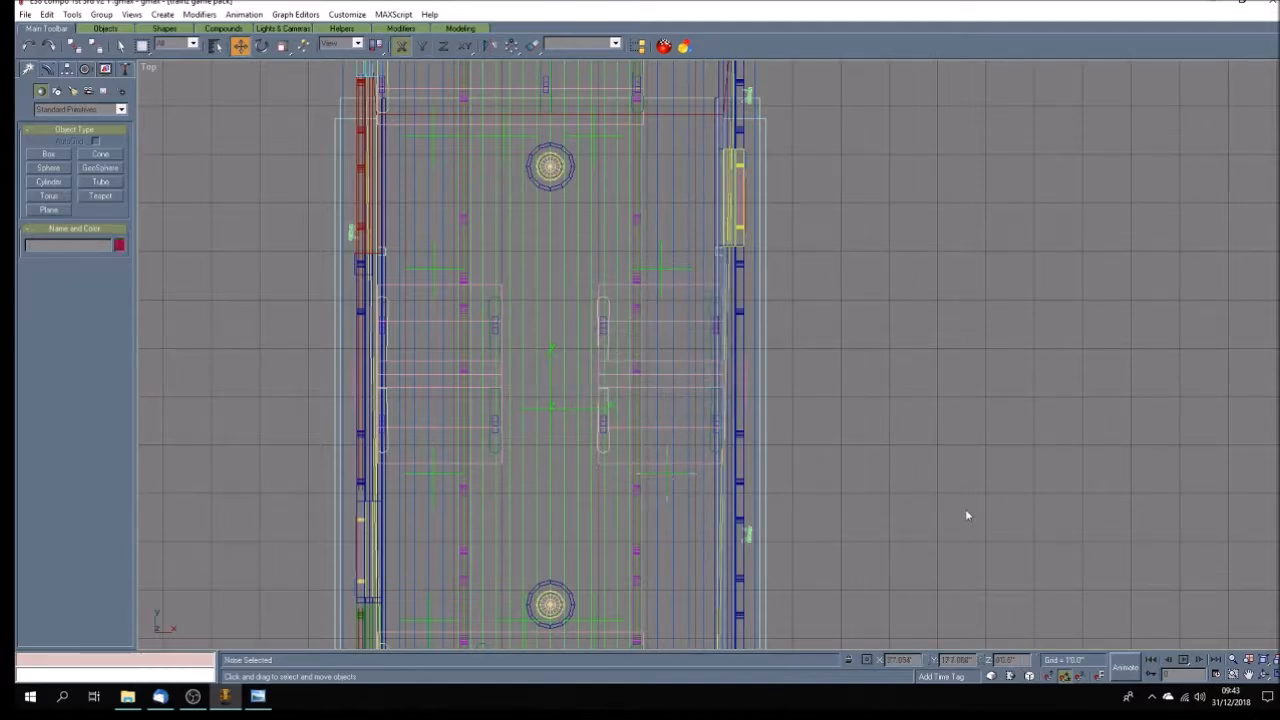
Return to the four-viewport layout and review the attachment point names in the list of selectable objects.
{"action": "key", "text": "w"}
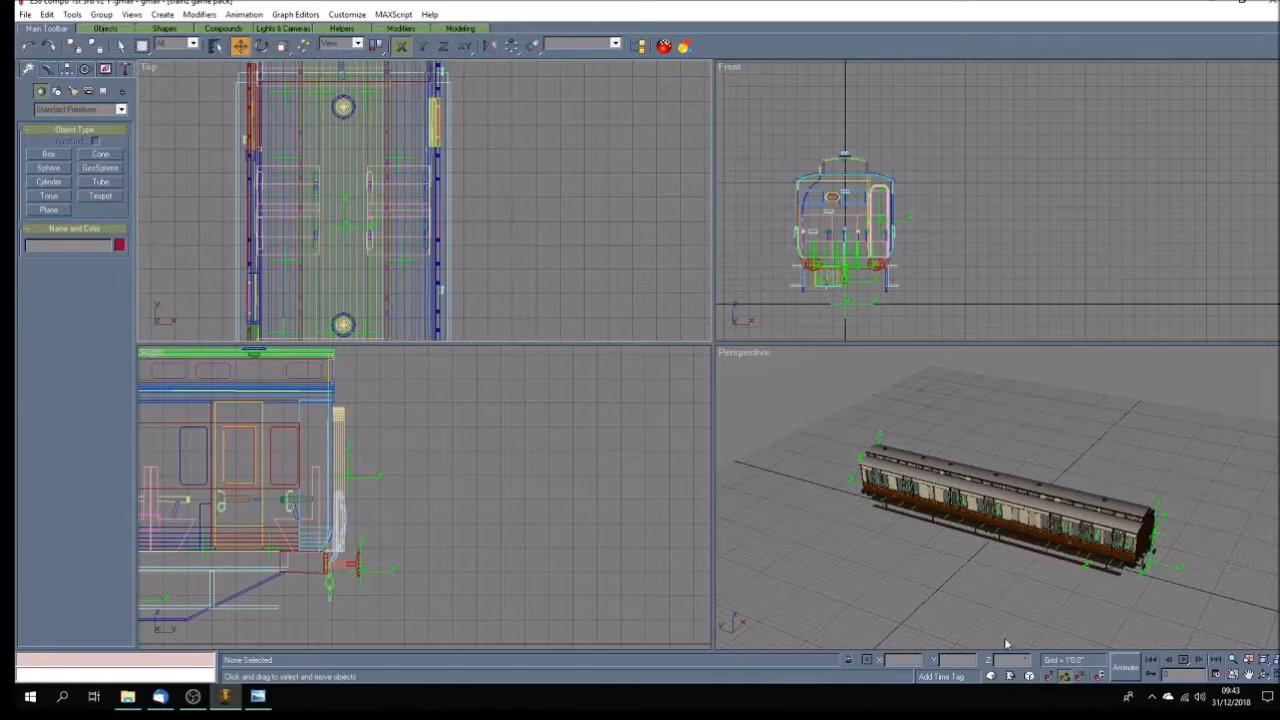
{"action": "left_click", "coordinate": [969, 610]}
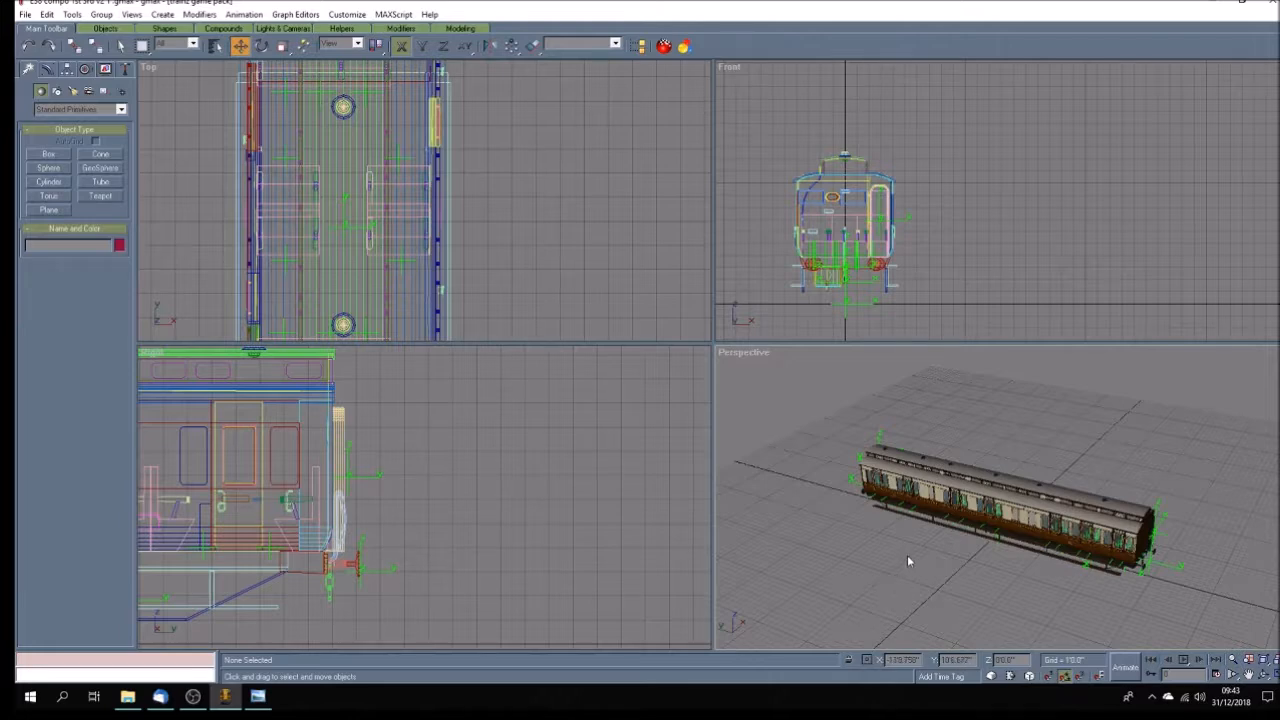
{"action": "left_click", "coordinate": [214, 45]}
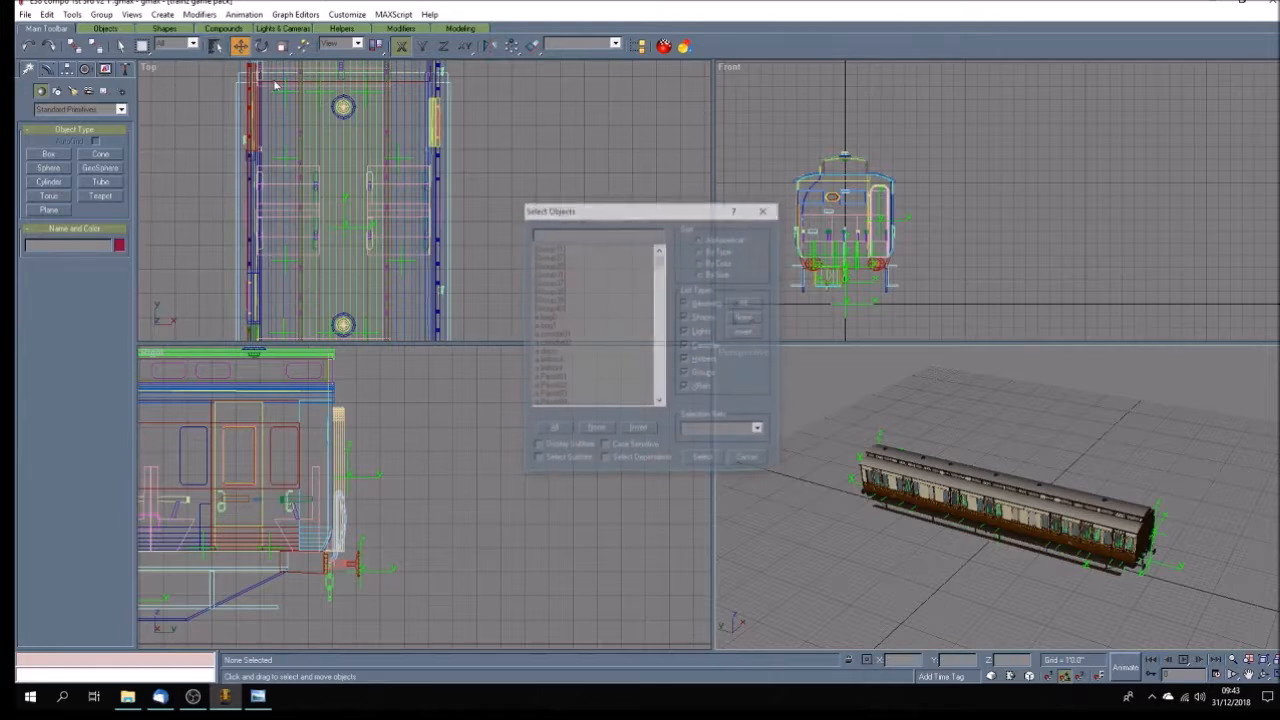
{"action": "left_click", "coordinate": [660, 267]}
{"action": "mouse_move", "coordinate": [660, 267]}
{"action": "left_mouse_down"}
{"action": "mouse_move", "coordinate": [658, 287]}
{"action": "mouse_move", "coordinate": [658, 255]}
{"action": "left_mouse_up"}
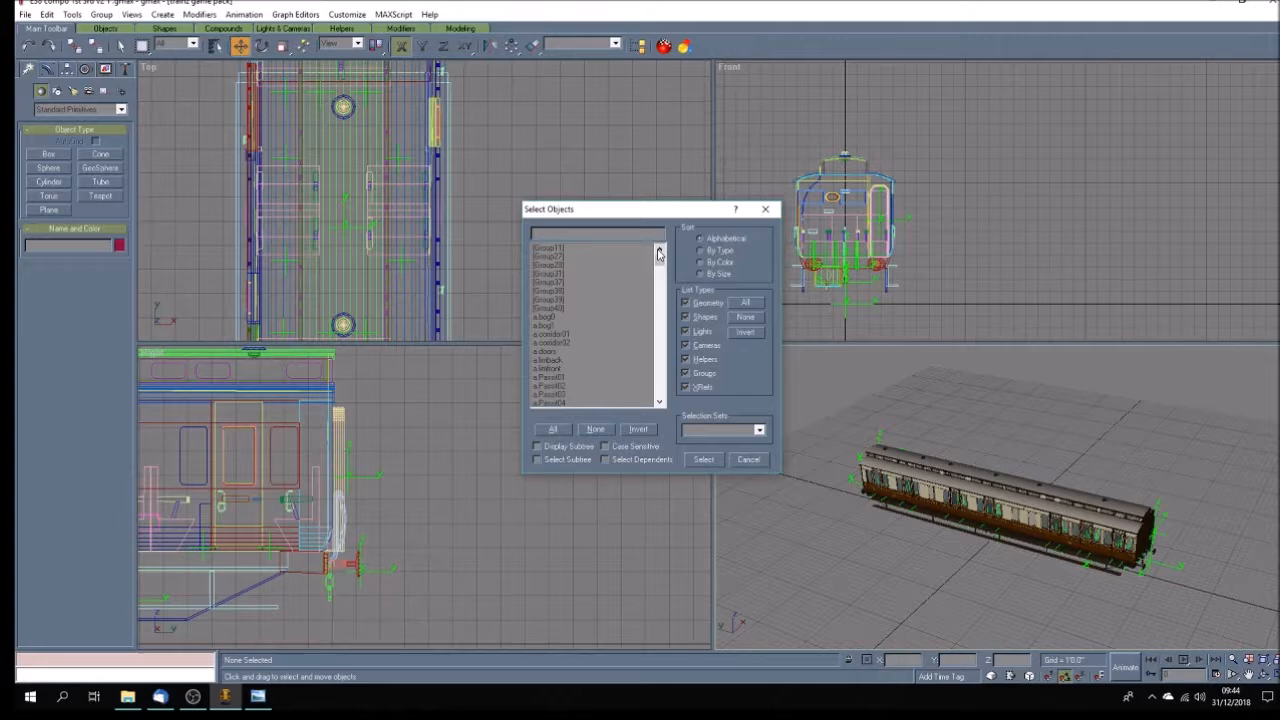
{"action": "left_click", "coordinate": [752, 460]}
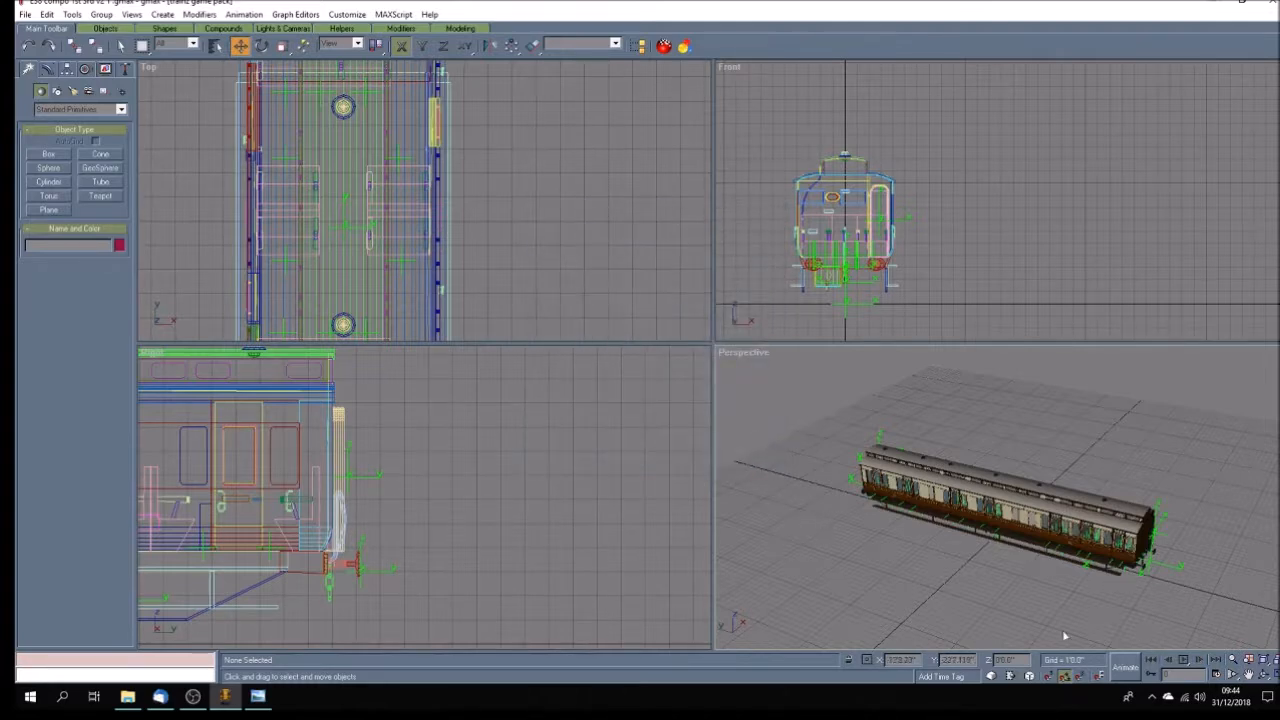
Save the coach model with its completed passenger points under the current file name.
{"action": "left_click", "coordinate": [1265, 674]}
{"action": "mouse_move", "coordinate": [1018, 526]}
{"action": "left_mouse_down"}
{"action": "mouse_move", "coordinate": [874, 520]}
{"action": "mouse_move", "coordinate": [1010, 545]}
{"action": "left_mouse_up"}
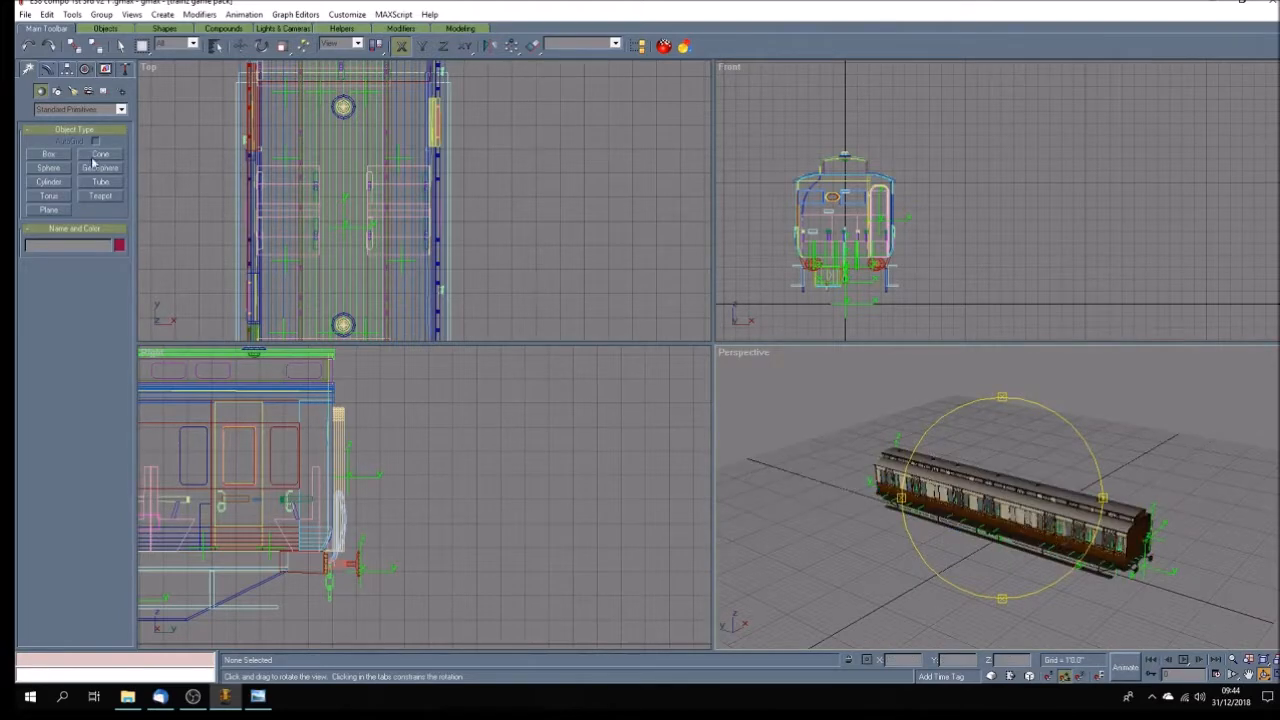
{"action": "left_click", "coordinate": [25, 14]}
{"action": "left_click", "coordinate": [43, 78]}
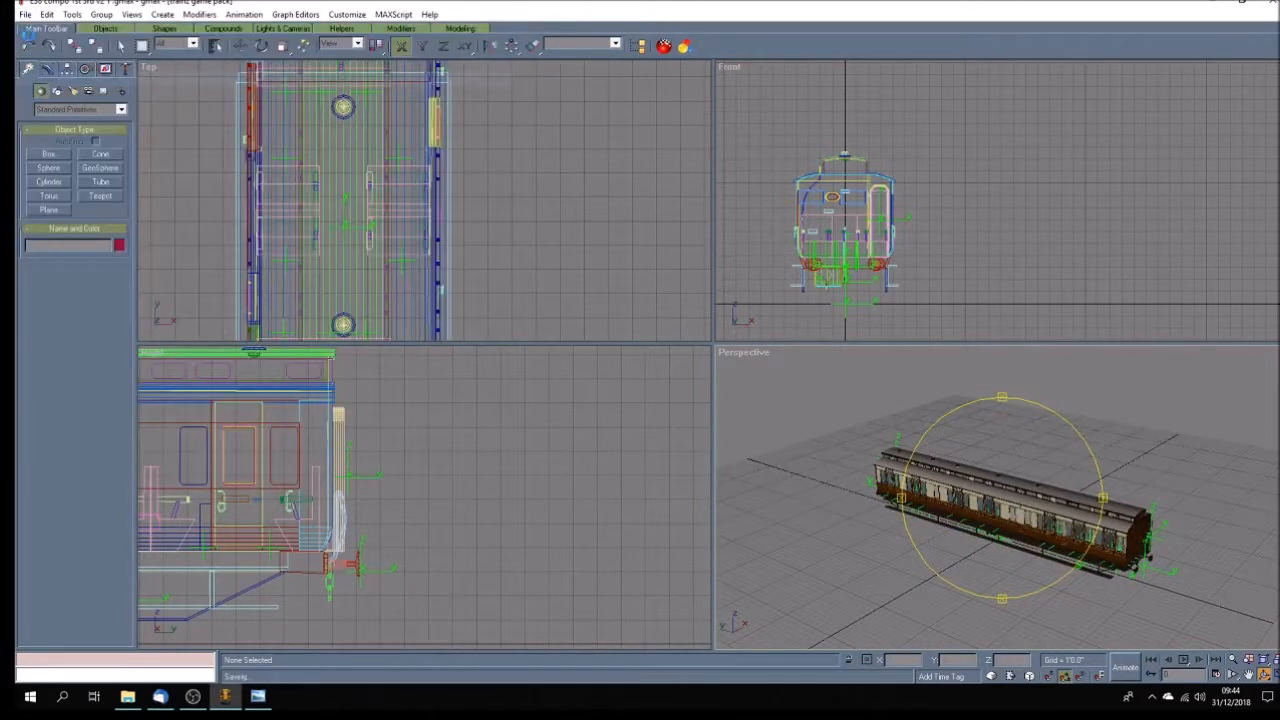
Save the model as "E38 compo 1st 3rd v2 2 .gmax" in the carriages folder, replacing the existing file.
{"action": "left_click", "coordinate": [25, 14]}
{"action": "left_click", "coordinate": [48, 99]}
{"action": "scroll", "coordinate": [286, 120], "scroll_direction": "down", "scroll_amount": 5}
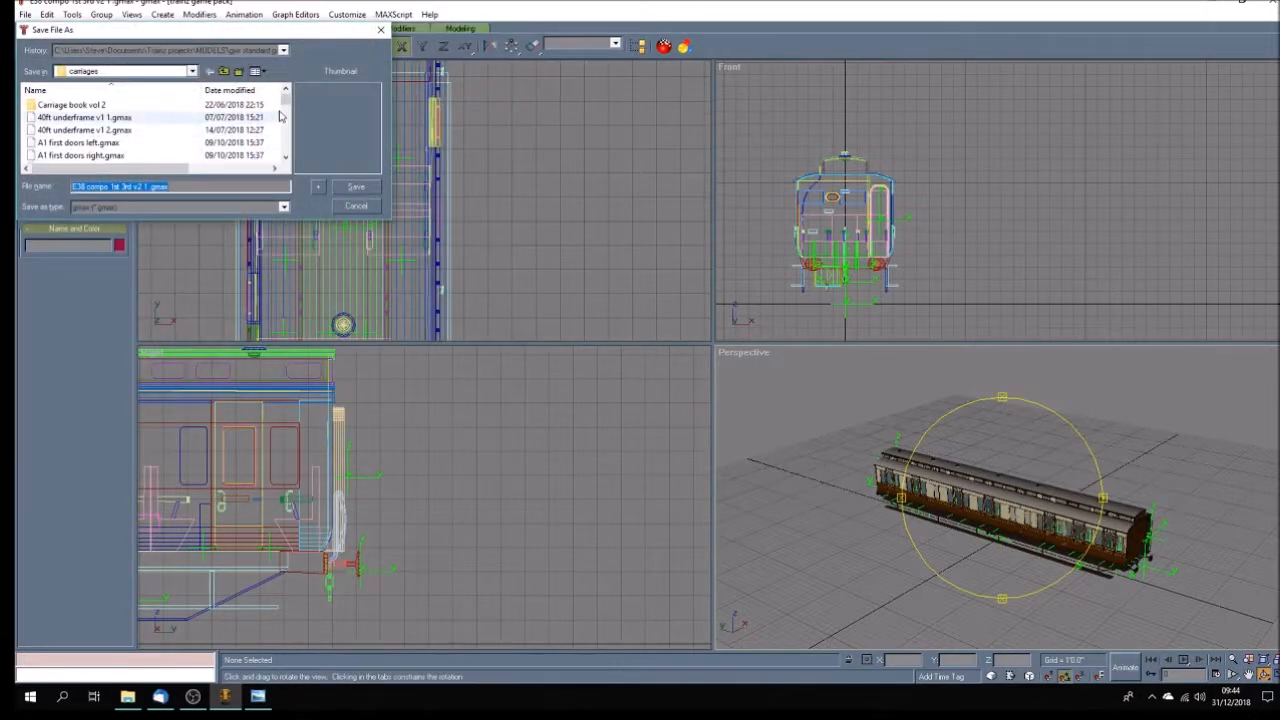
{"action": "scroll", "coordinate": [286, 120], "scroll_direction": "down", "scroll_amount": 5}
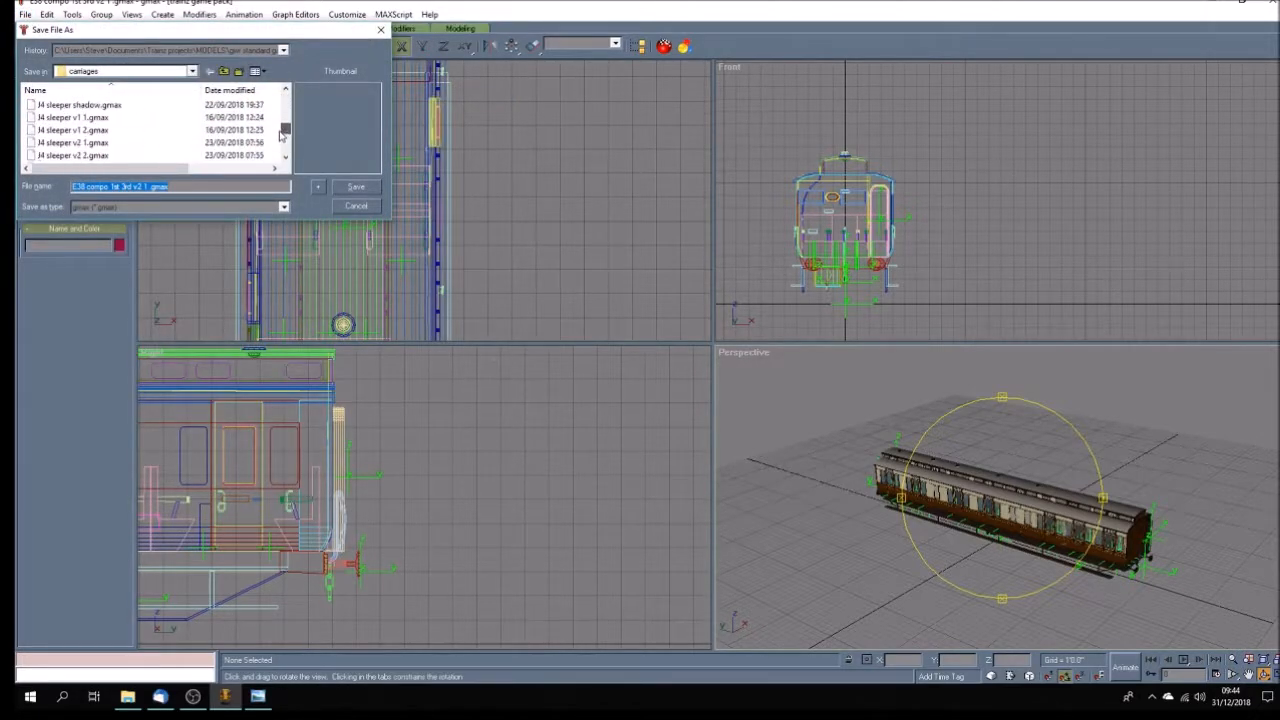
{"action": "scroll", "coordinate": [279, 129], "scroll_direction": "down", "scroll_amount": 3}
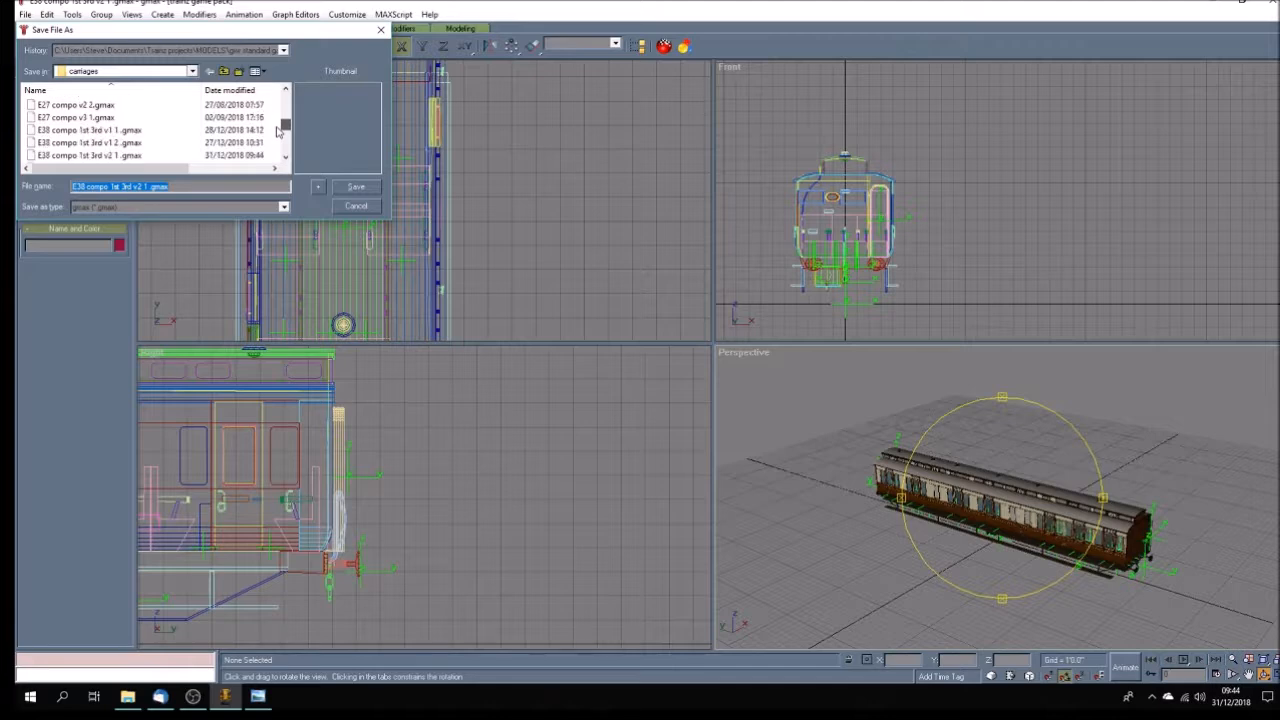
{"action": "left_click", "coordinate": [285, 160]}
{"action": "left_click", "coordinate": [285, 160]}
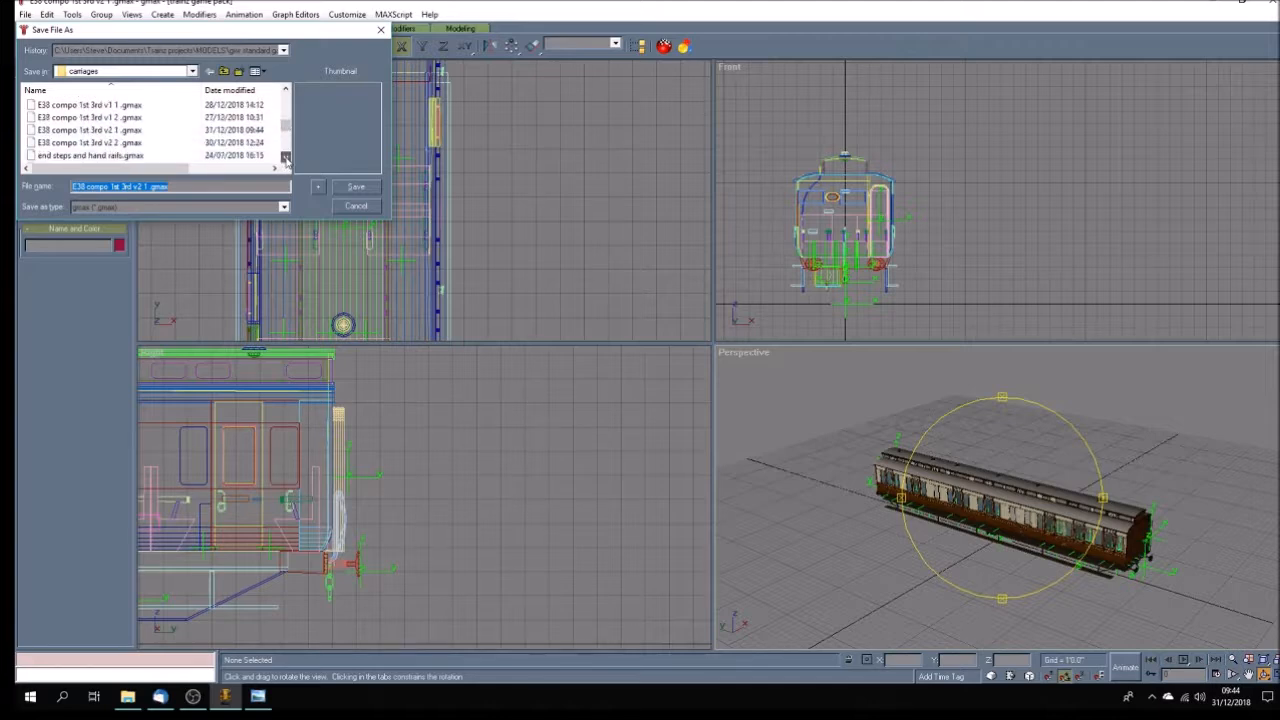
{"action": "left_click", "coordinate": [90, 142]}
{"action": "left_click", "coordinate": [360, 188]}
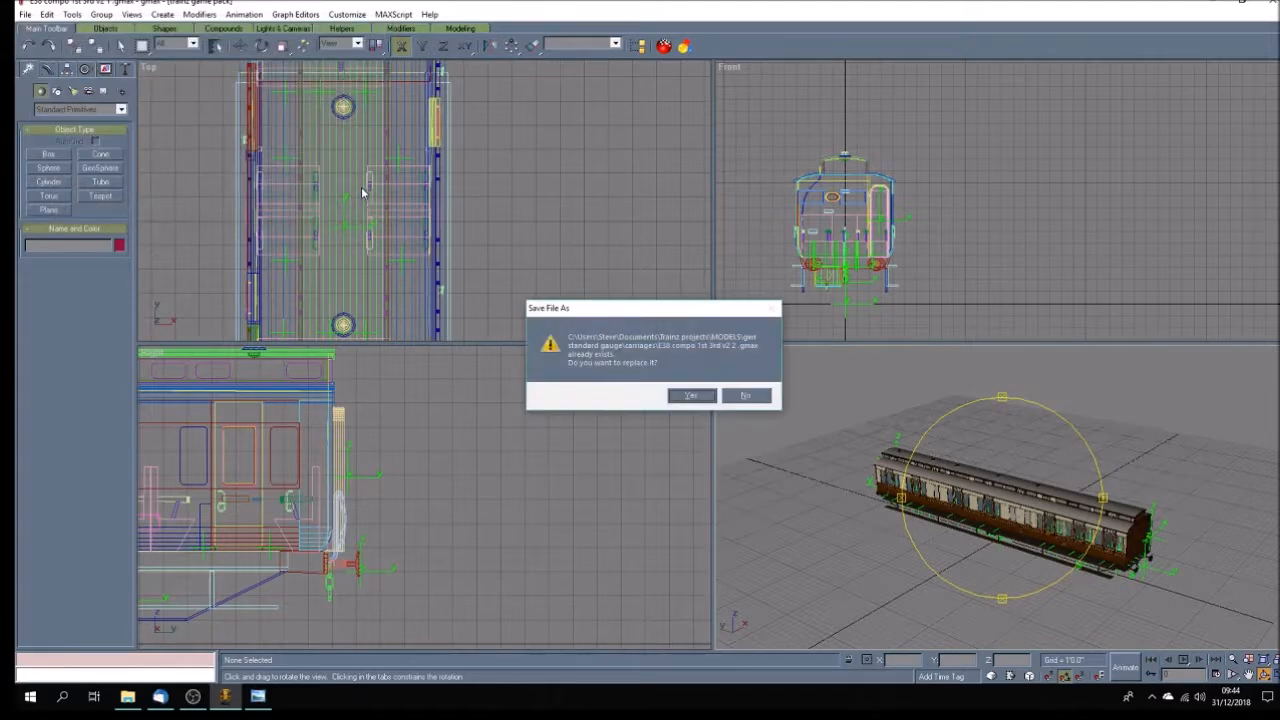
{"action": "left_click", "coordinate": [690, 393]}
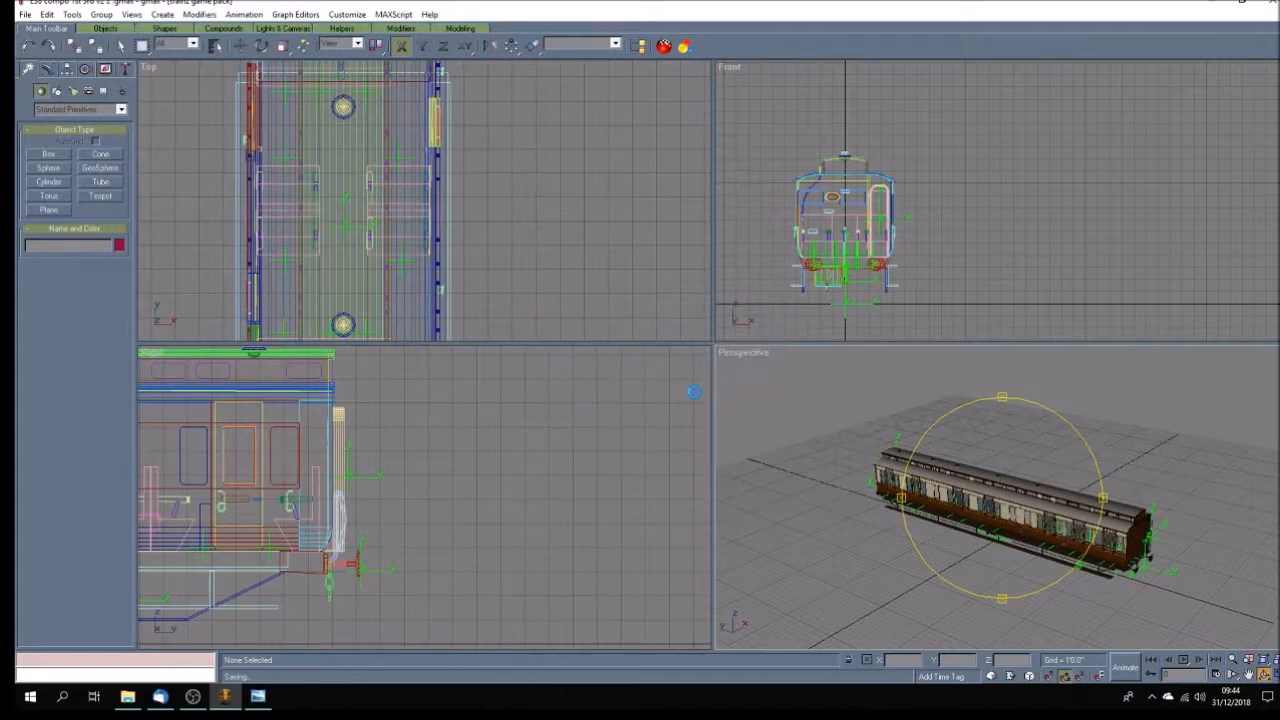
Maximize the perspective view and ungroup Group27, the body side with its doors.
{"action": "left_click_drag", "start_coordinate": [1032, 574], "coordinate": [1075, 582]}
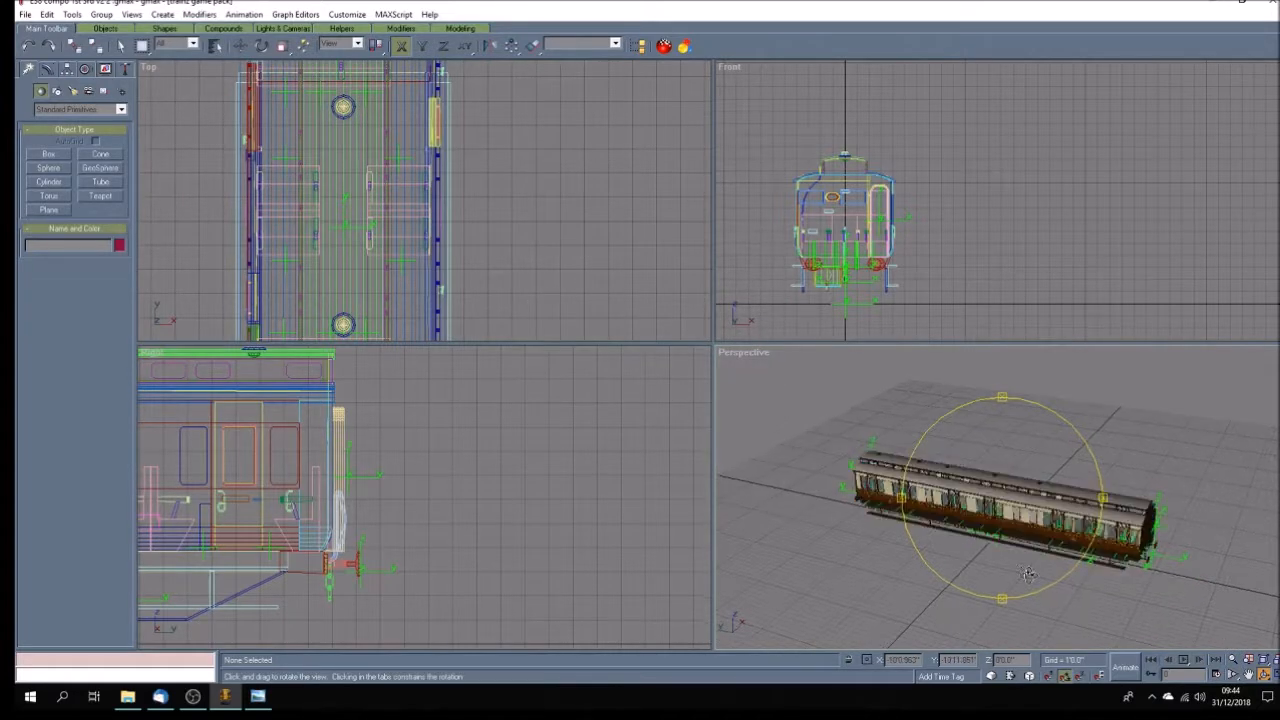
{"action": "left_click", "coordinate": [1247, 677]}
{"action": "left_click_drag", "start_coordinate": [977, 531], "coordinate": [955, 506]}
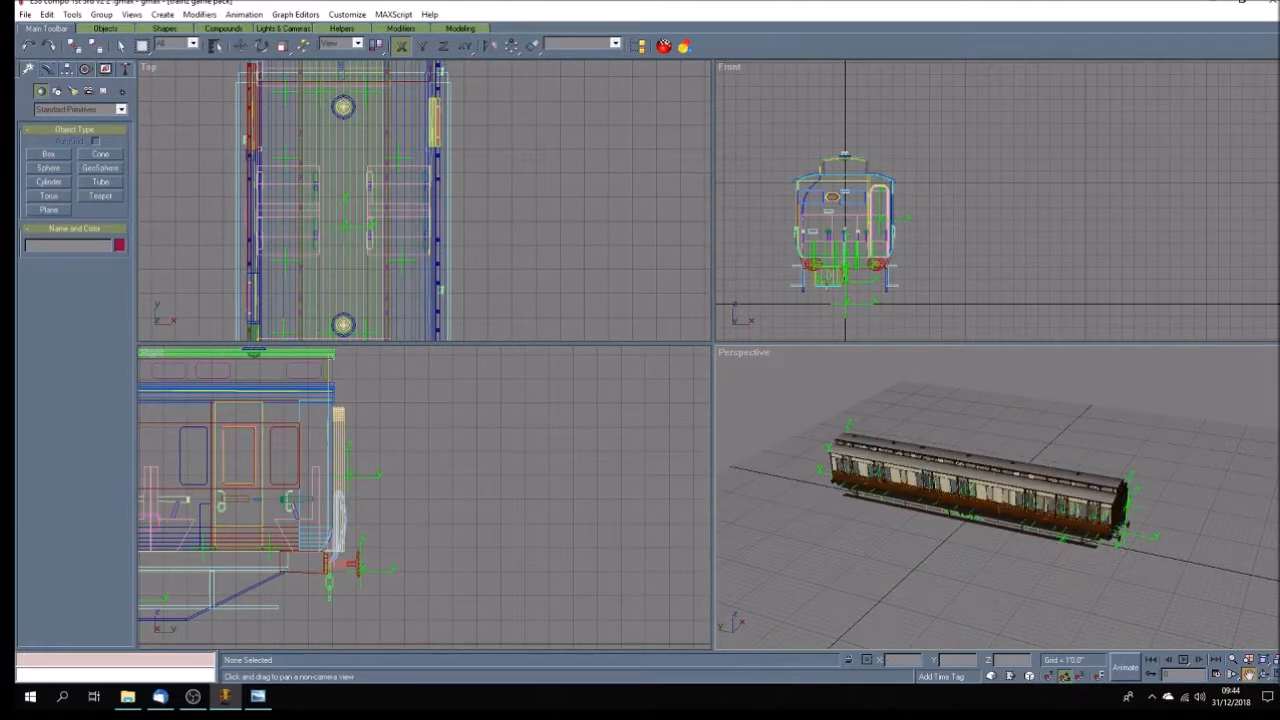
{"action": "left_click", "coordinate": [1275, 676]}
{"action": "left_click_drag", "start_coordinate": [714, 406], "coordinate": [757, 432]}
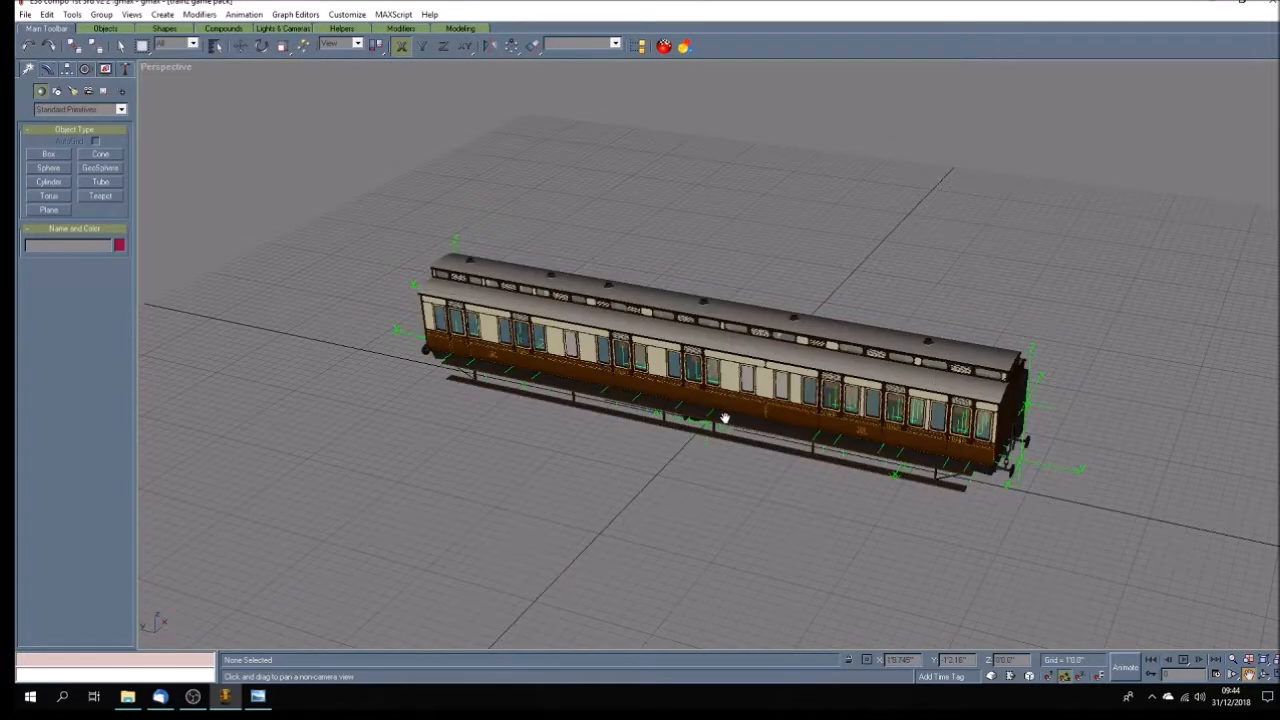
{"action": "scroll", "coordinate": [725, 418], "scroll_direction": "up", "scroll_amount": 2}
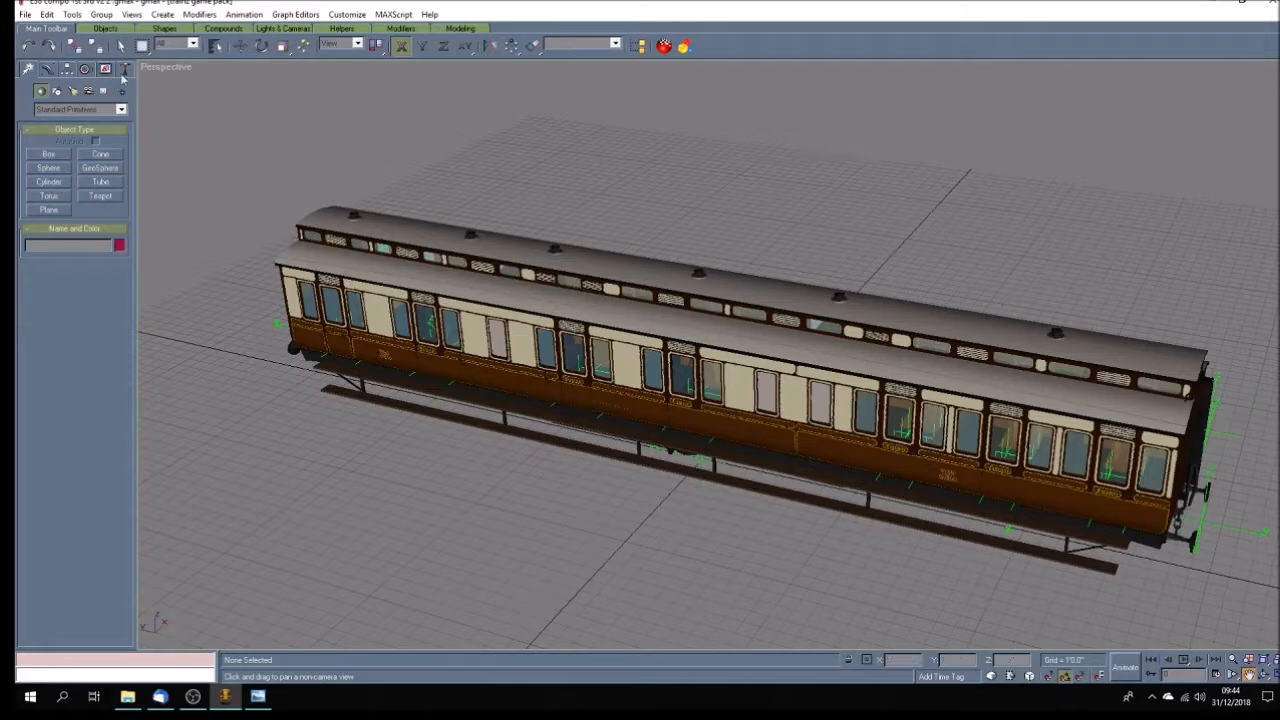
{"action": "left_click", "coordinate": [120, 45]}
{"action": "left_click", "coordinate": [327, 279]}
{"action": "left_click", "coordinate": [331, 283]}
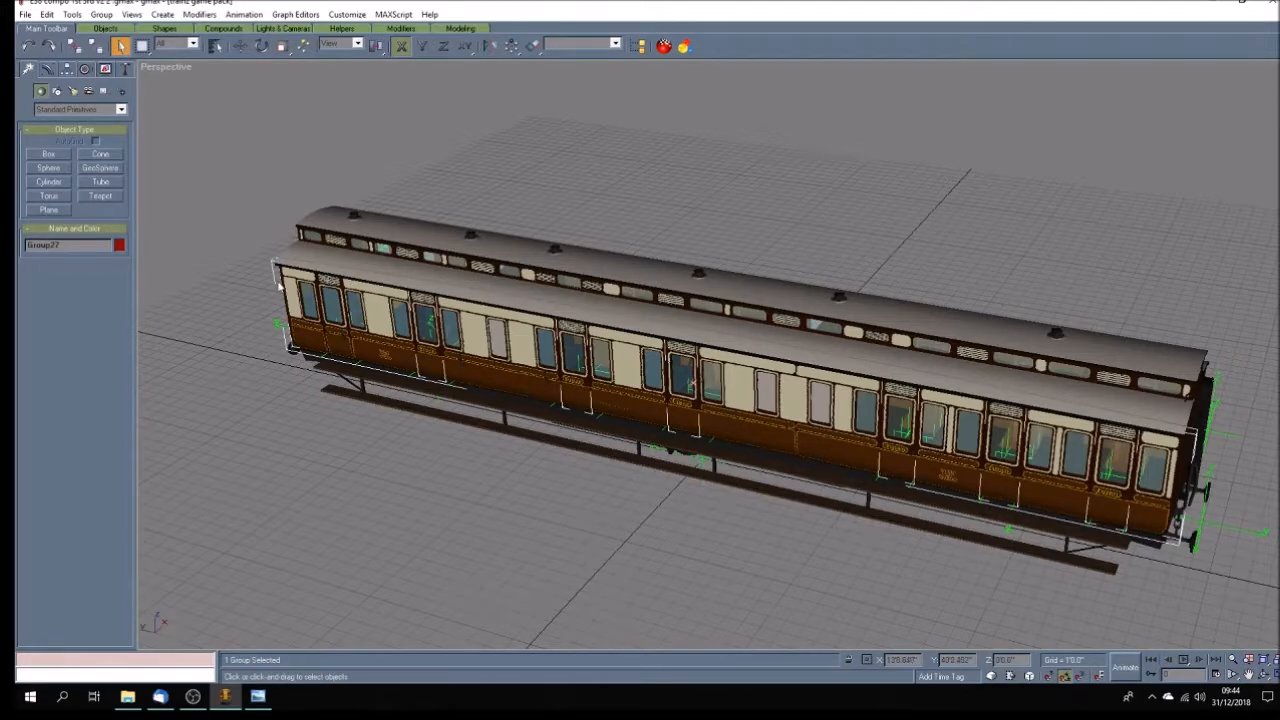
{"action": "left_click", "coordinate": [101, 14]}
{"action": "left_click", "coordinate": [110, 46]}
Ungroup Group26, the nested group spanning the length of the same body side.
{"action": "left_click", "coordinate": [280, 184]}
{"action": "left_click", "coordinate": [331, 286]}
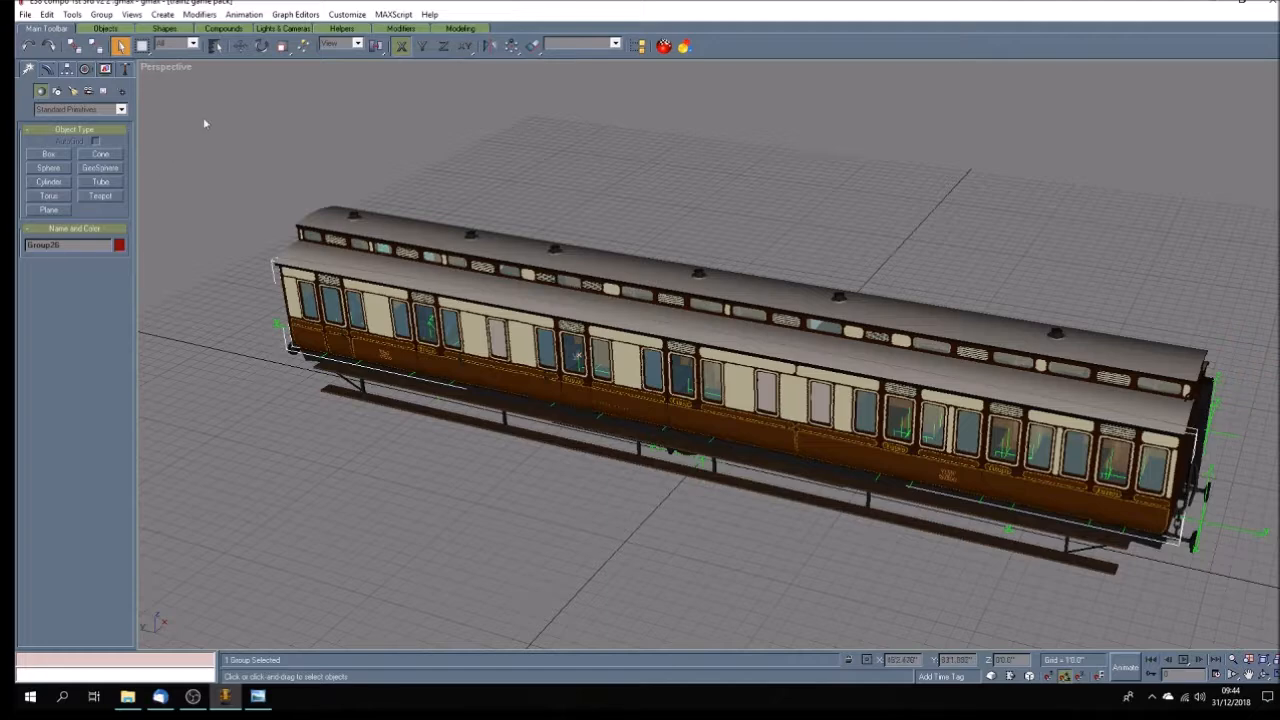
{"action": "left_click", "coordinate": [101, 14]}
{"action": "left_click", "coordinate": [110, 46]}
Delete the second, third and fourth doors from the far end on the coach's ungrouped side, keeping the end door.
{"action": "left_click", "coordinate": [327, 152]}
{"action": "left_click", "coordinate": [334, 287]}
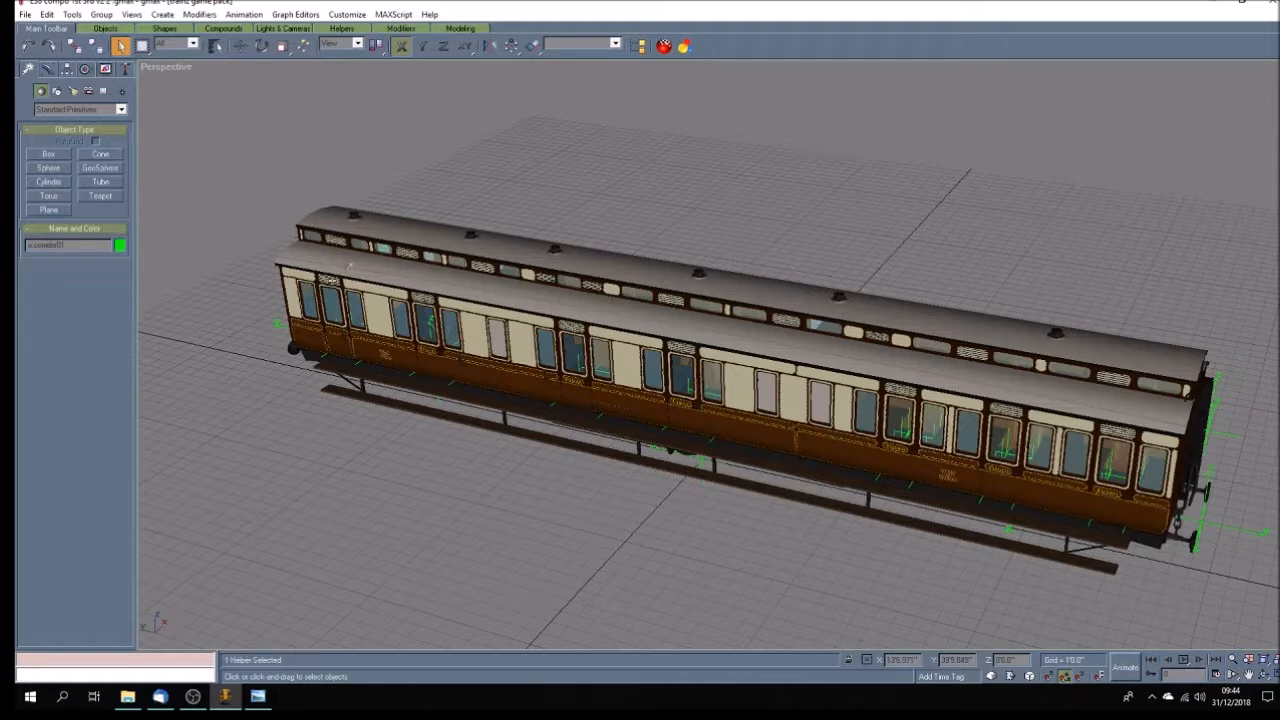
{"action": "left_click", "coordinate": [329, 302]}
{"action": "left_click", "coordinate": [334, 286]}
{"action": "left_click", "coordinate": [243, 285]}
{"action": "left_click", "coordinate": [427, 305]}
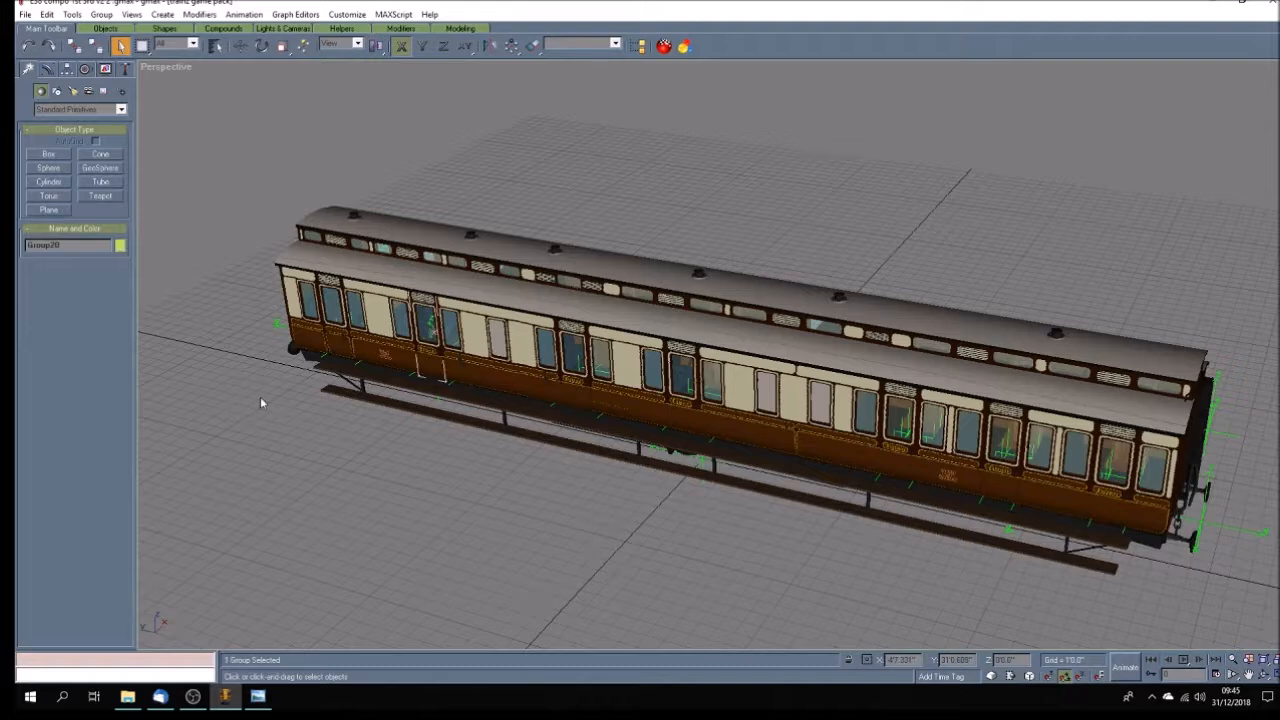
{"action": "key", "text": "Delete"}
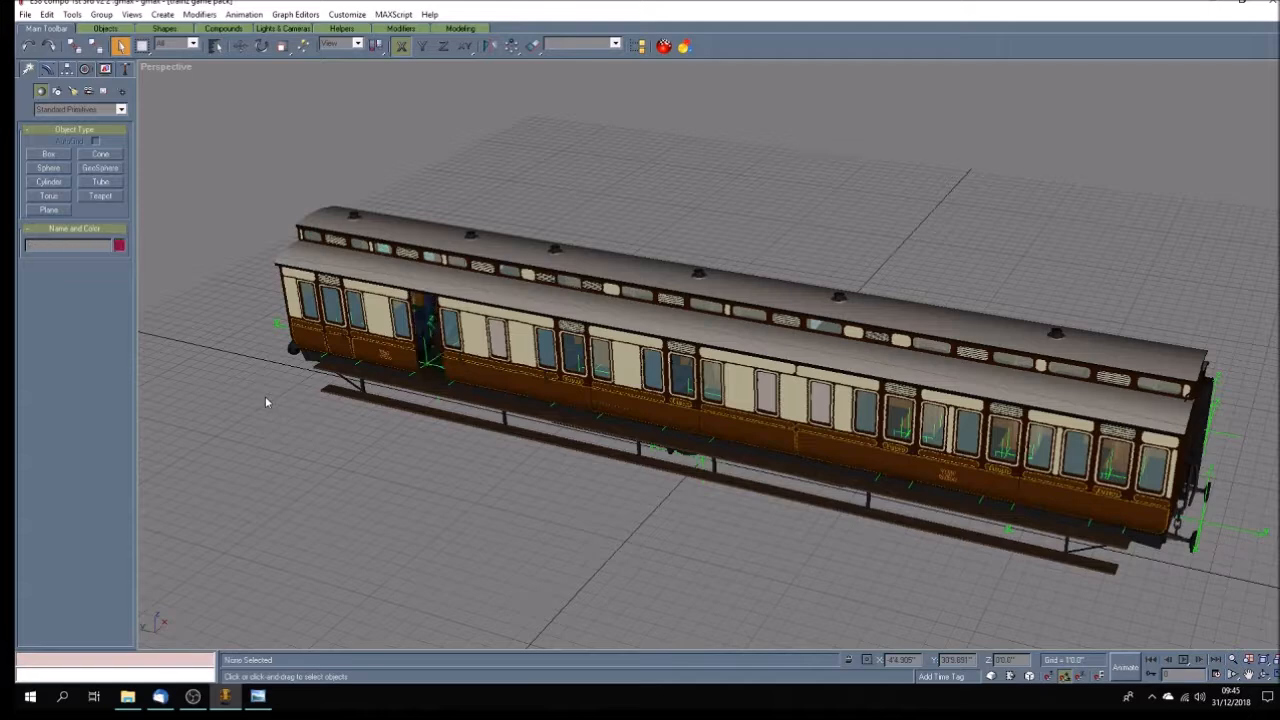
{"action": "left_click", "coordinate": [574, 330]}
{"action": "key", "text": "Delete"}
{"action": "left_click", "coordinate": [678, 350]}
{"action": "key", "text": "Delete"}
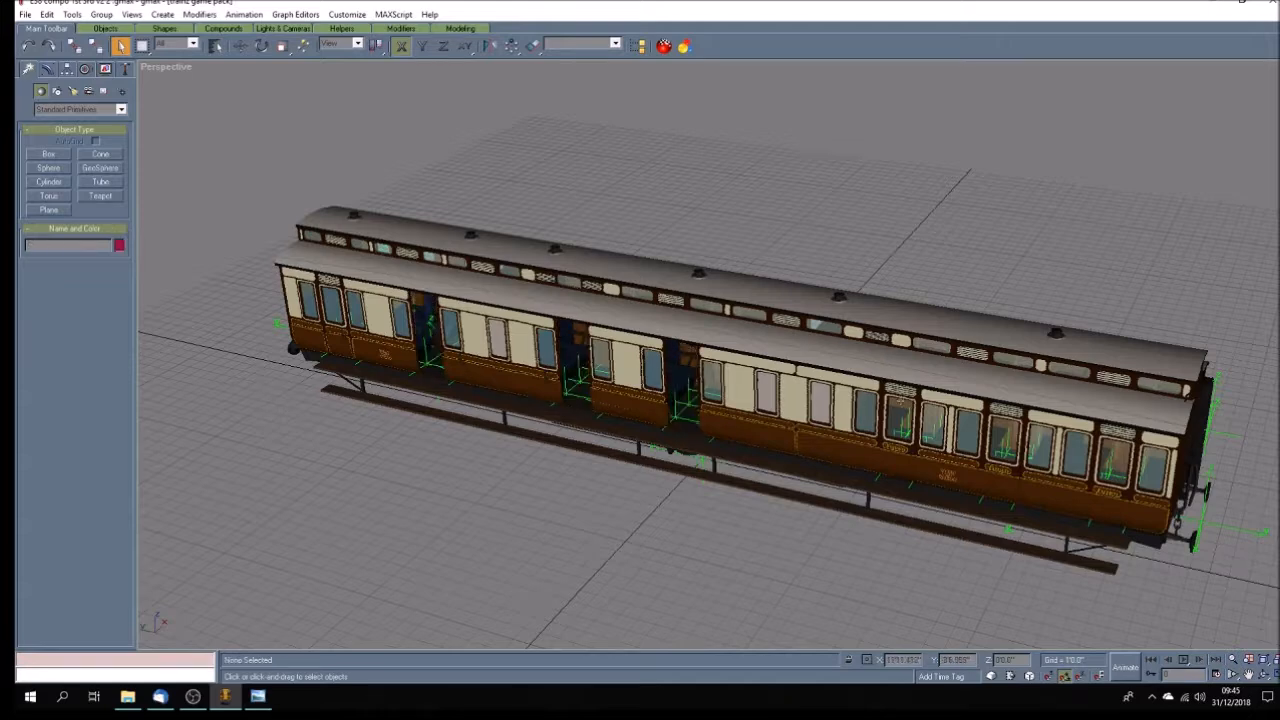
Delete the three remaining doors toward the near end of the same body side.
{"action": "left_click", "coordinate": [903, 393]}
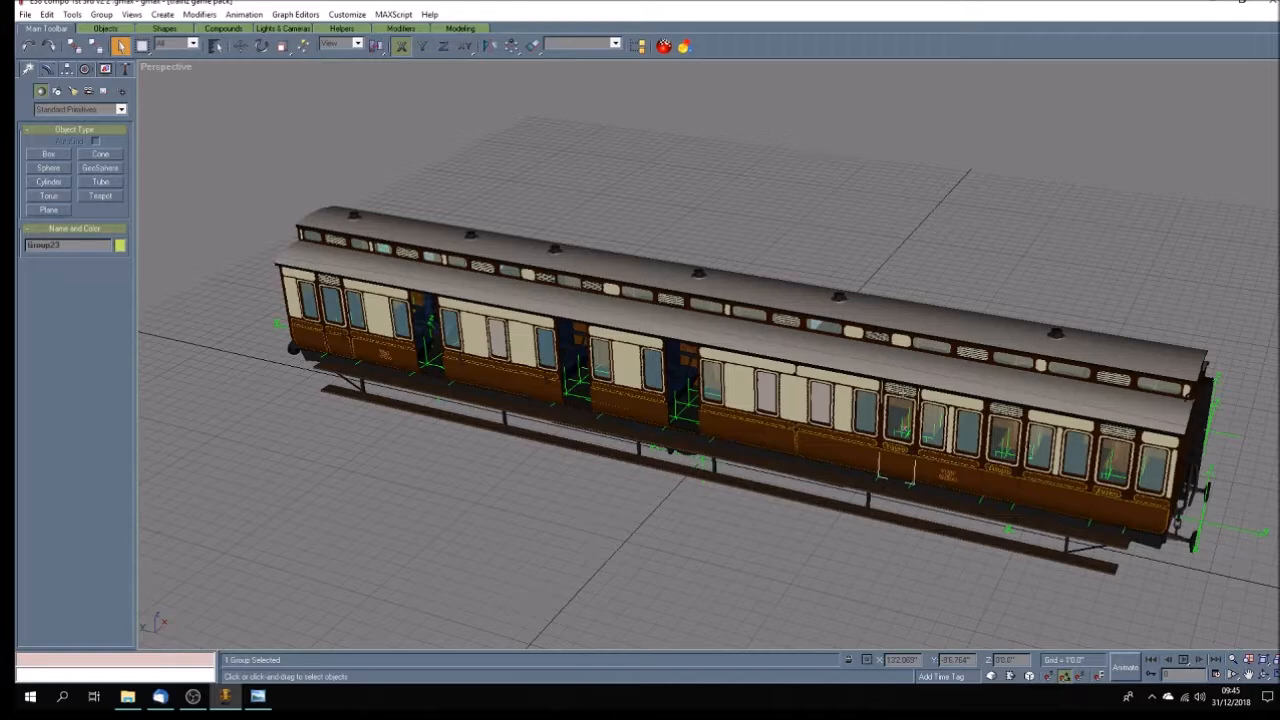
{"action": "key", "text": "Delete"}
{"action": "left_click", "coordinate": [1004, 411]}
{"action": "key", "text": "Delete"}
{"action": "left_click", "coordinate": [1120, 430]}
{"action": "key", "text": "Delete"}
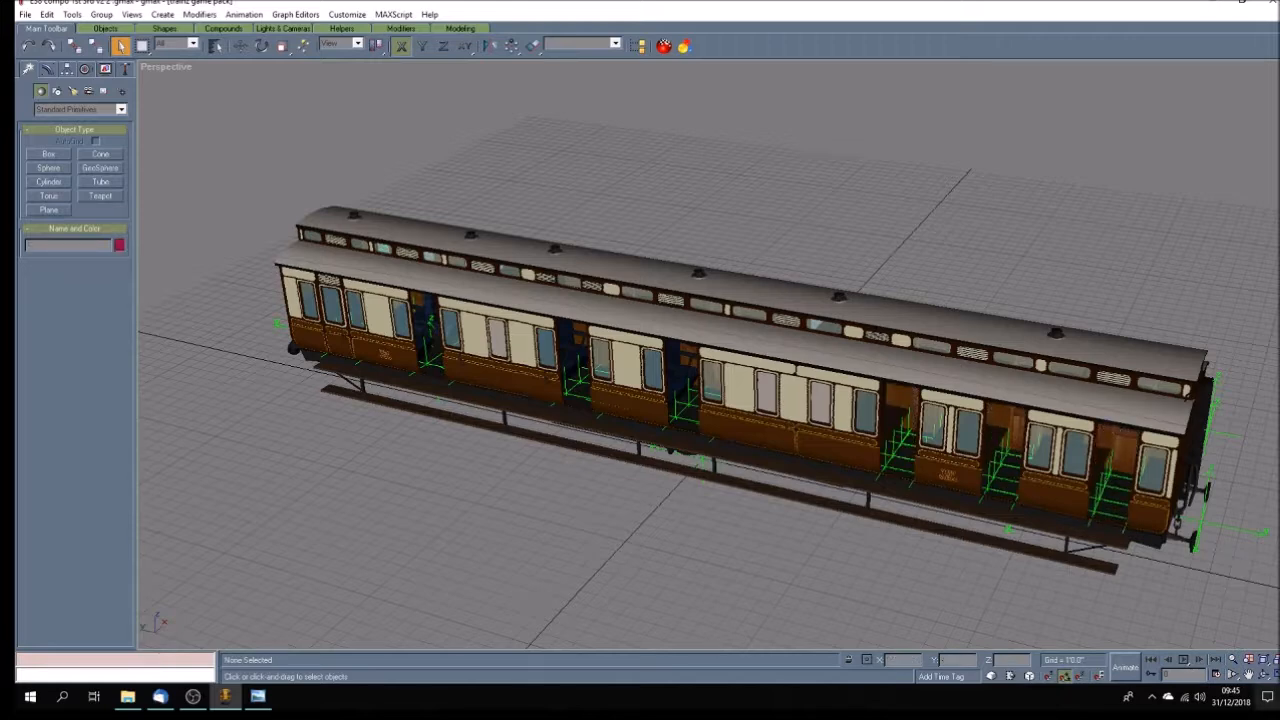
Ungroup Group11, the door group on the opposite side of the coach.
{"action": "left_click", "coordinate": [1264, 675]}
{"action": "left_click_drag", "start_coordinate": [712, 418], "coordinate": [530, 440]}
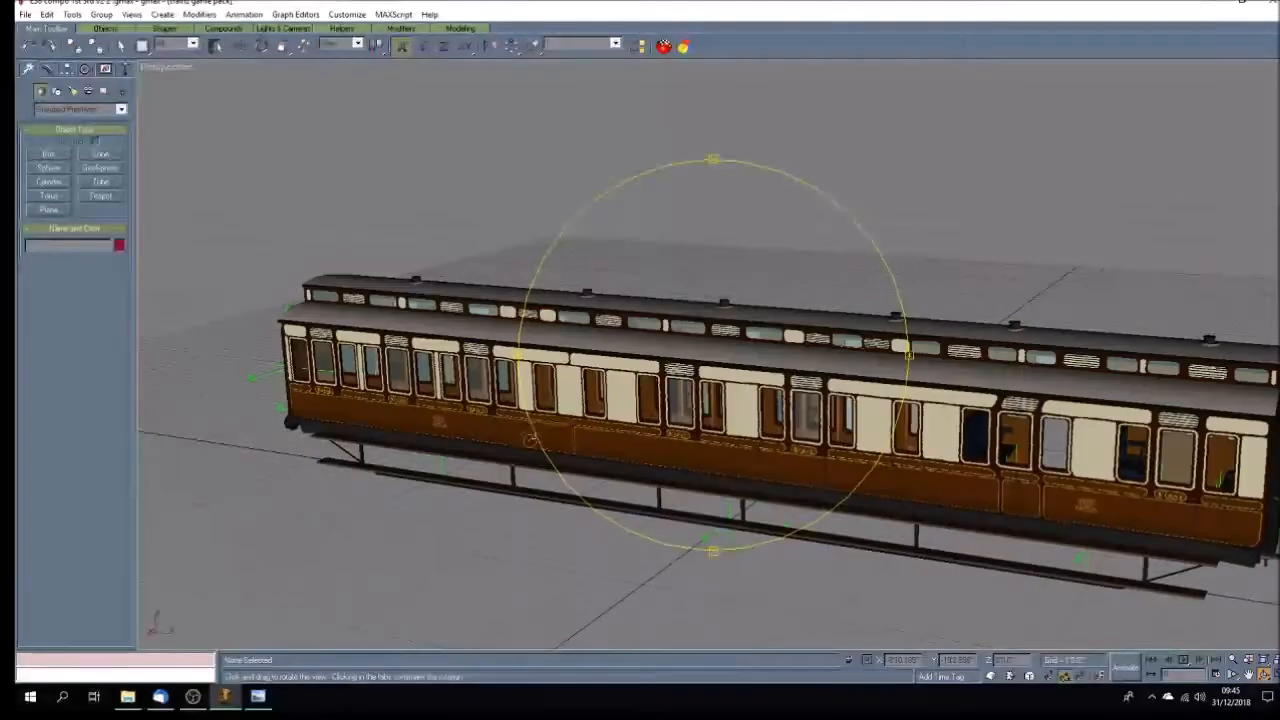
{"action": "left_click", "coordinate": [120, 45]}
{"action": "left_click", "coordinate": [629, 407]}
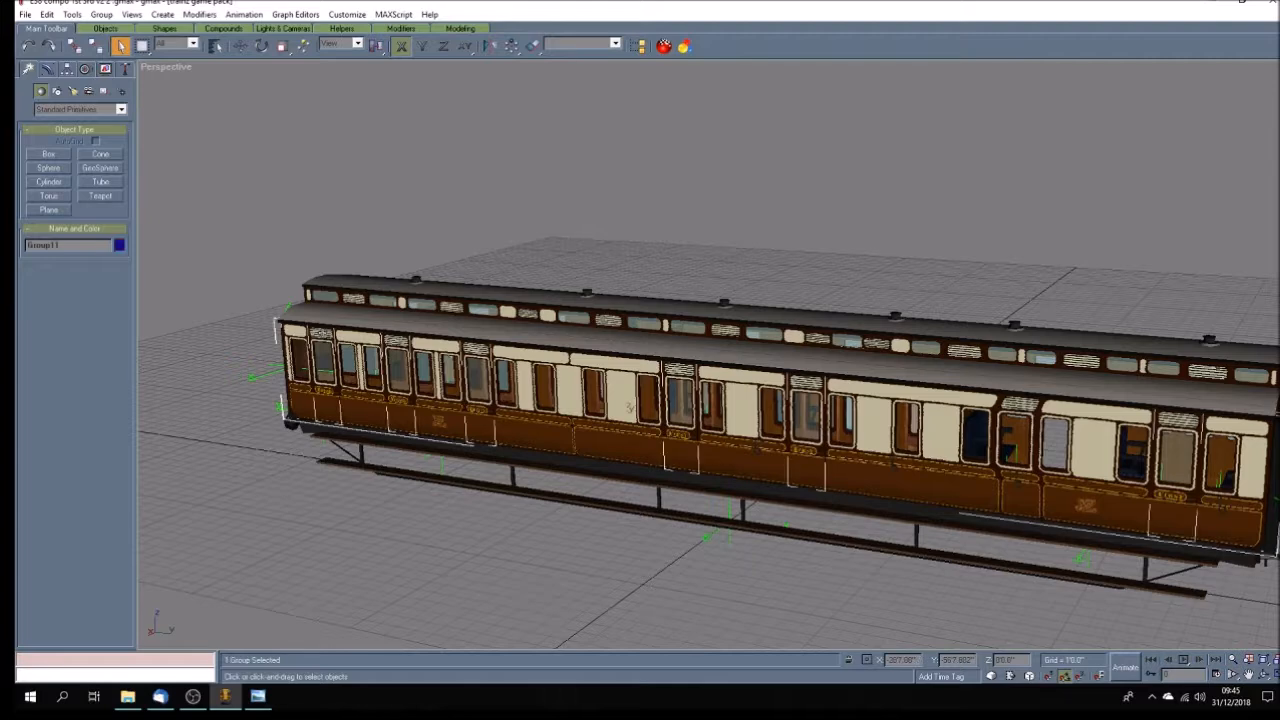
{"action": "left_click", "coordinate": [101, 14]}
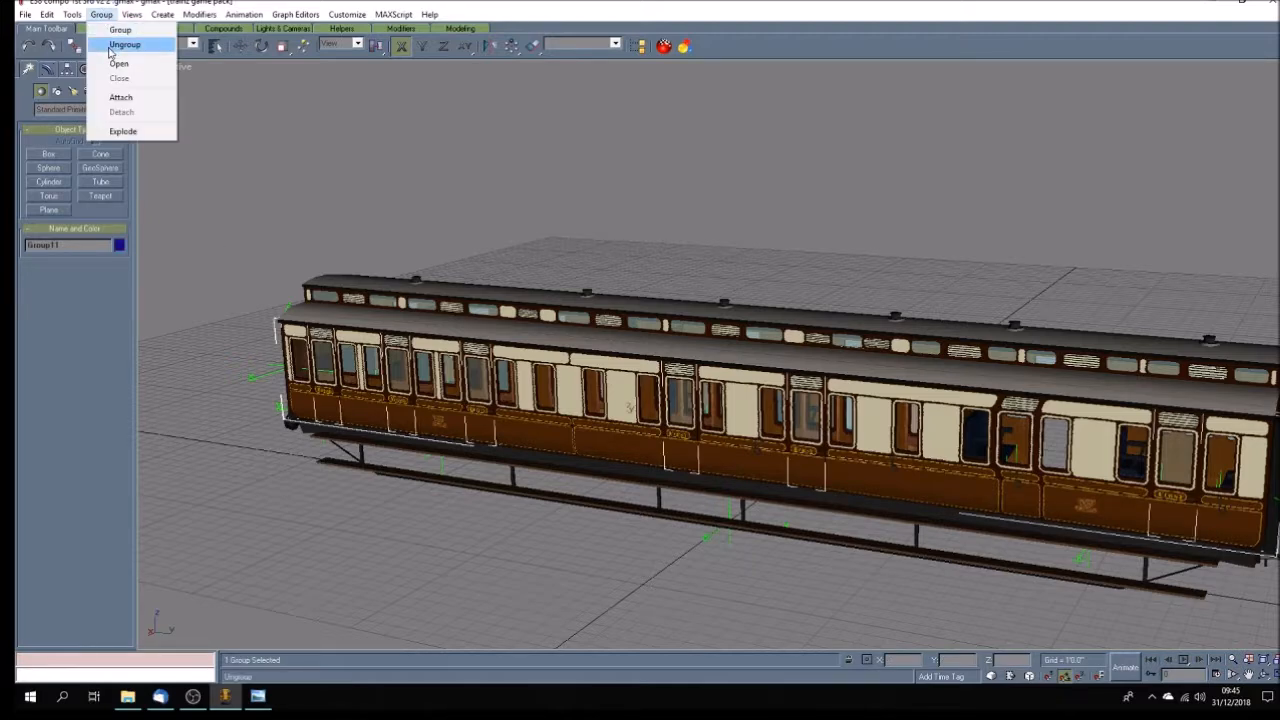
{"action": "left_click", "coordinate": [120, 43]}
Delete the three doors nearest the far end on the ungrouped side of the coach.
{"action": "left_click", "coordinate": [347, 146]}
{"action": "left_click", "coordinate": [324, 374]}
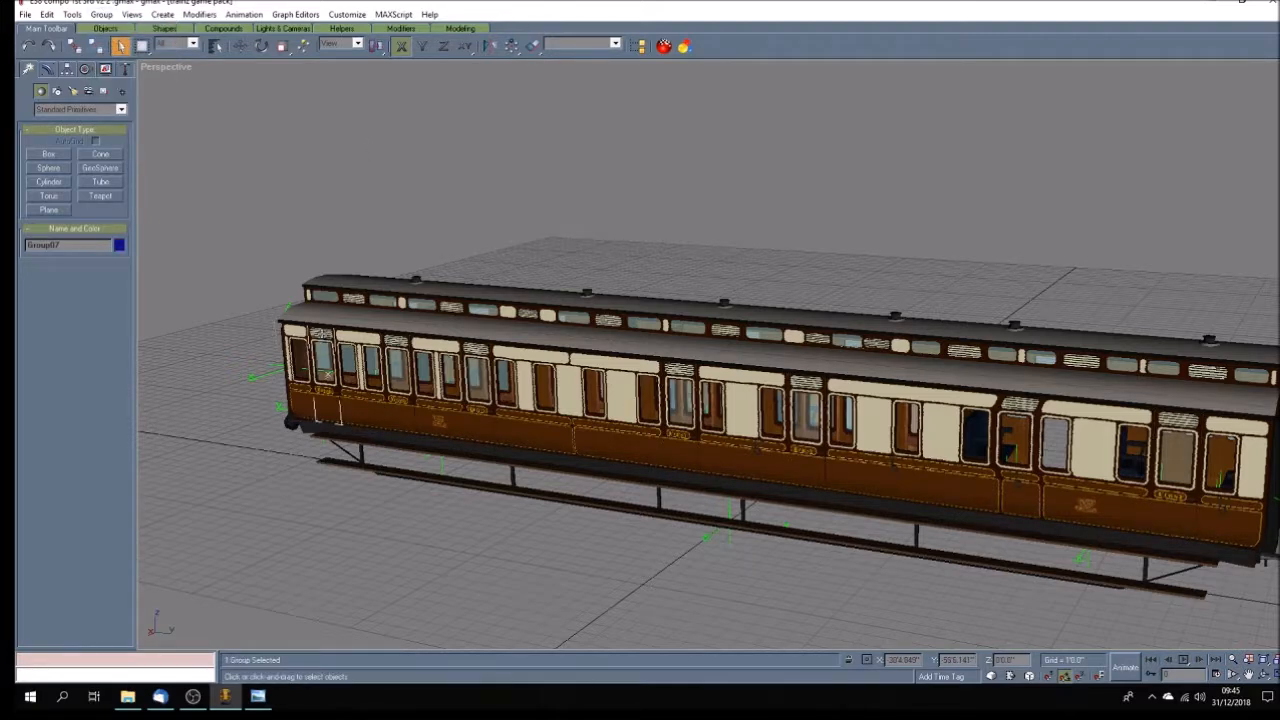
{"action": "key", "text": "Delete"}
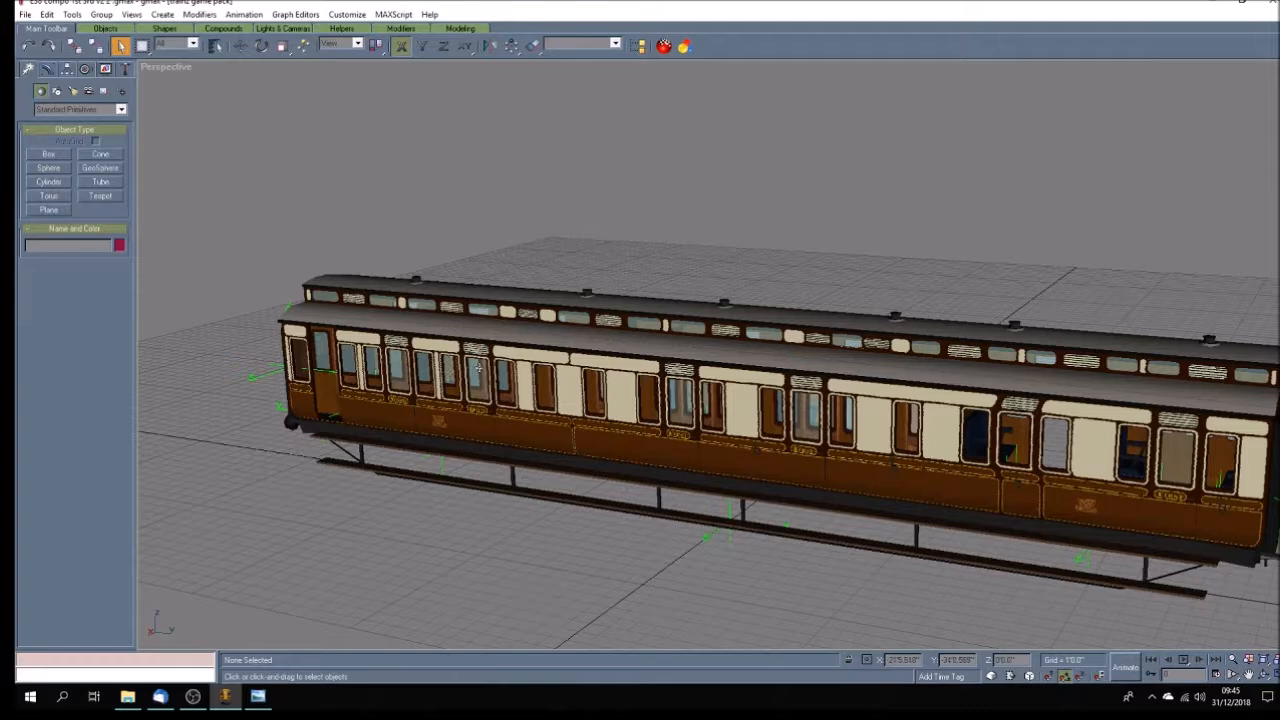
{"action": "left_click", "coordinate": [478, 398]}
{"action": "key", "text": "Delete"}
{"action": "left_click", "coordinate": [397, 342]}
{"action": "key", "text": "Delete"}
Delete the two doors in the middle stretch of the same body side.
{"action": "left_click", "coordinate": [685, 371]}
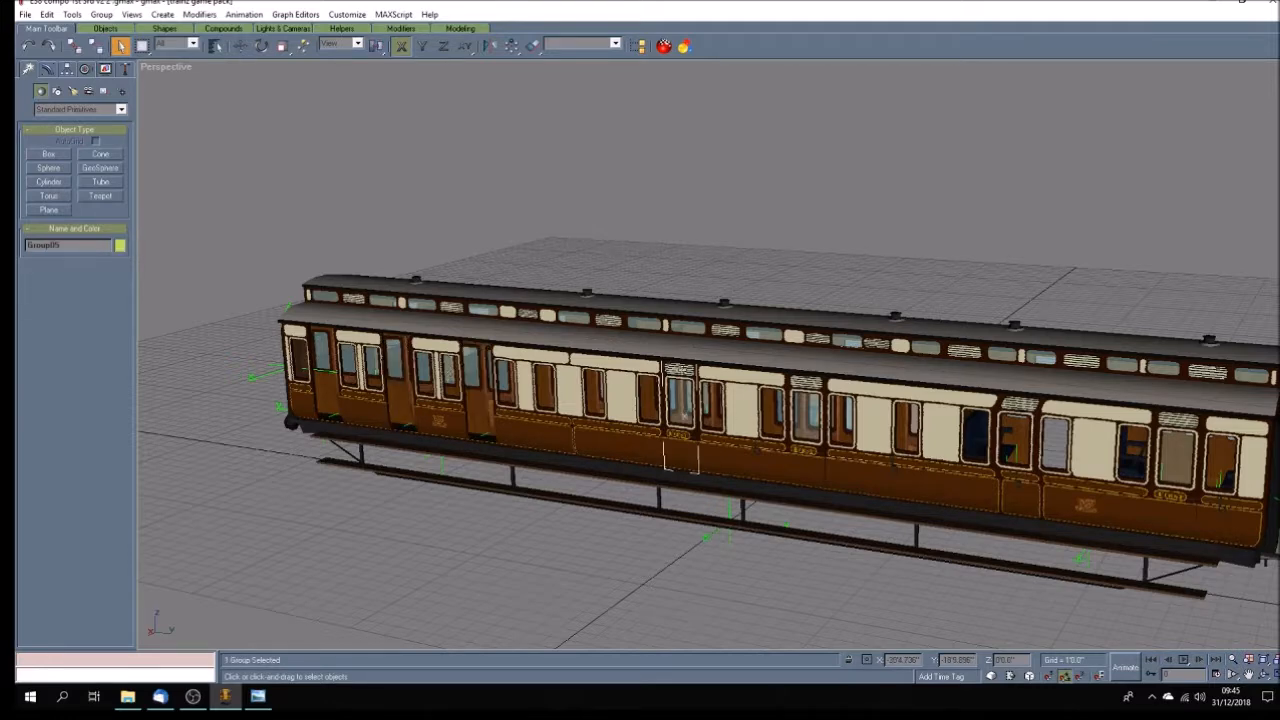
{"action": "key", "text": "Delete"}
{"action": "left_click", "coordinate": [802, 381]}
{"action": "key", "text": "Delete"}
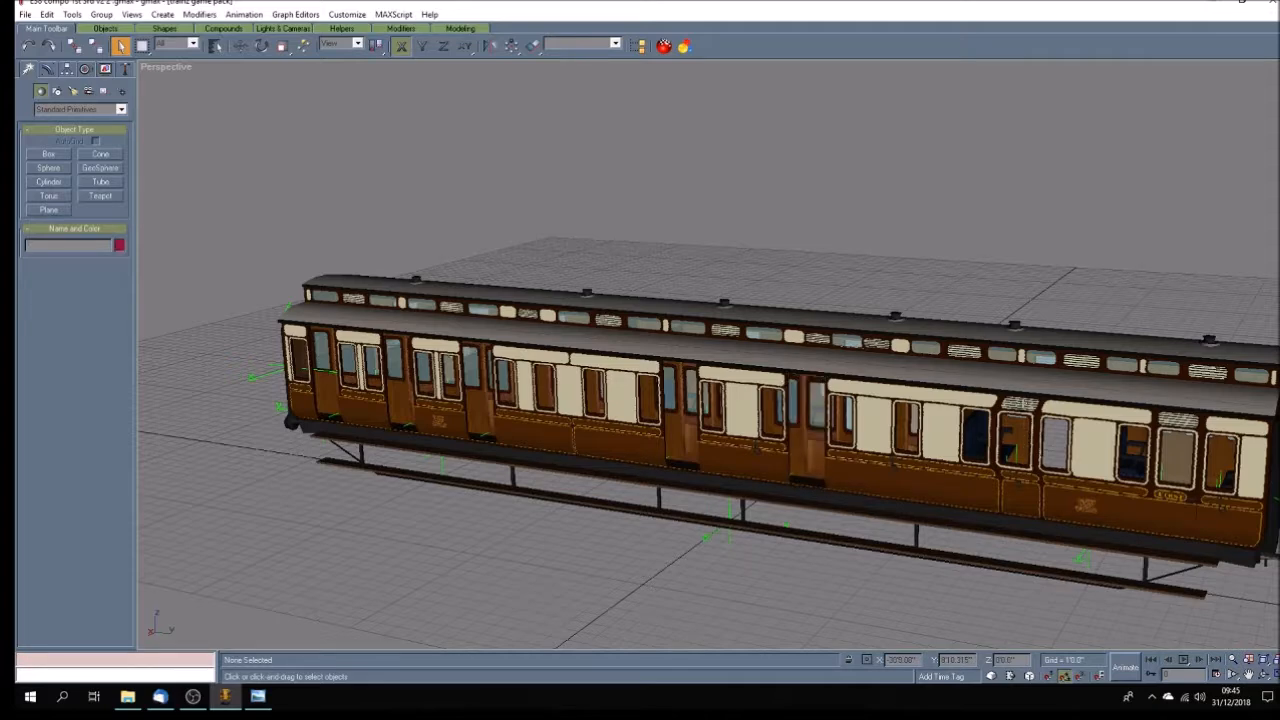
Turn on Texture Correction for the Perspective view and delete the door closest to the near end of the coach.
{"action": "right_click", "coordinate": [172, 74]}
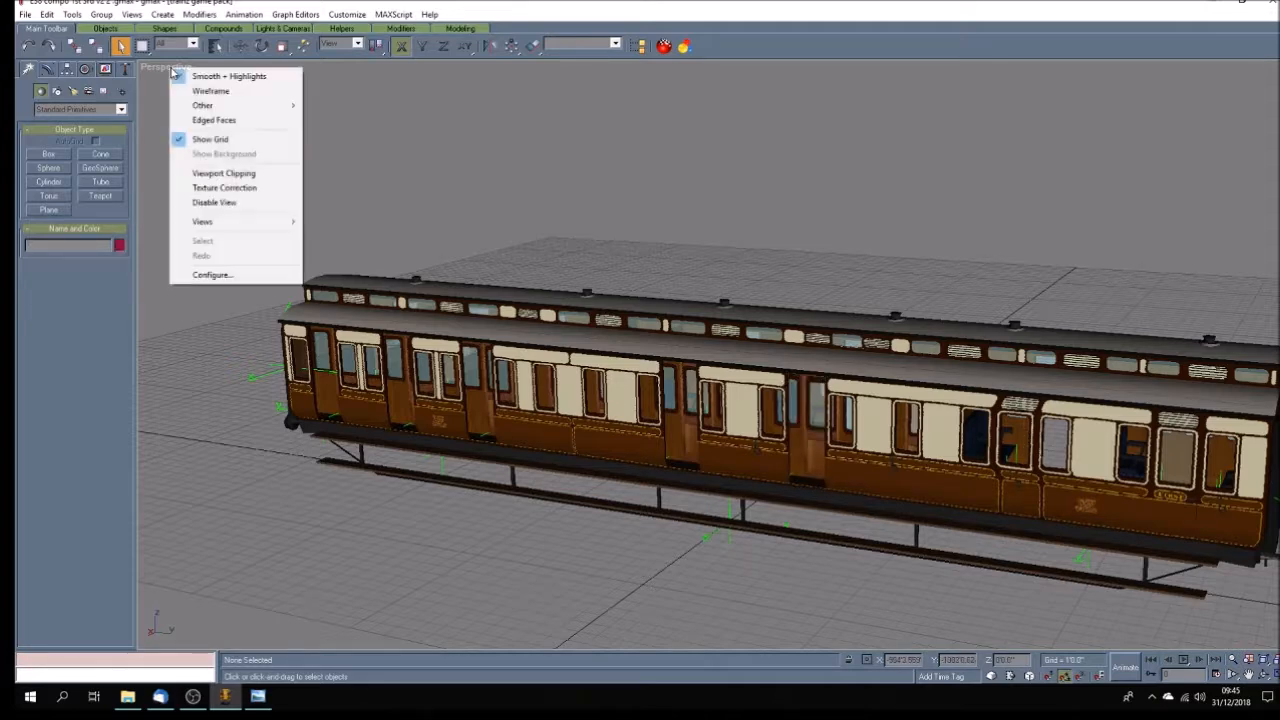
{"action": "left_click", "coordinate": [227, 190]}
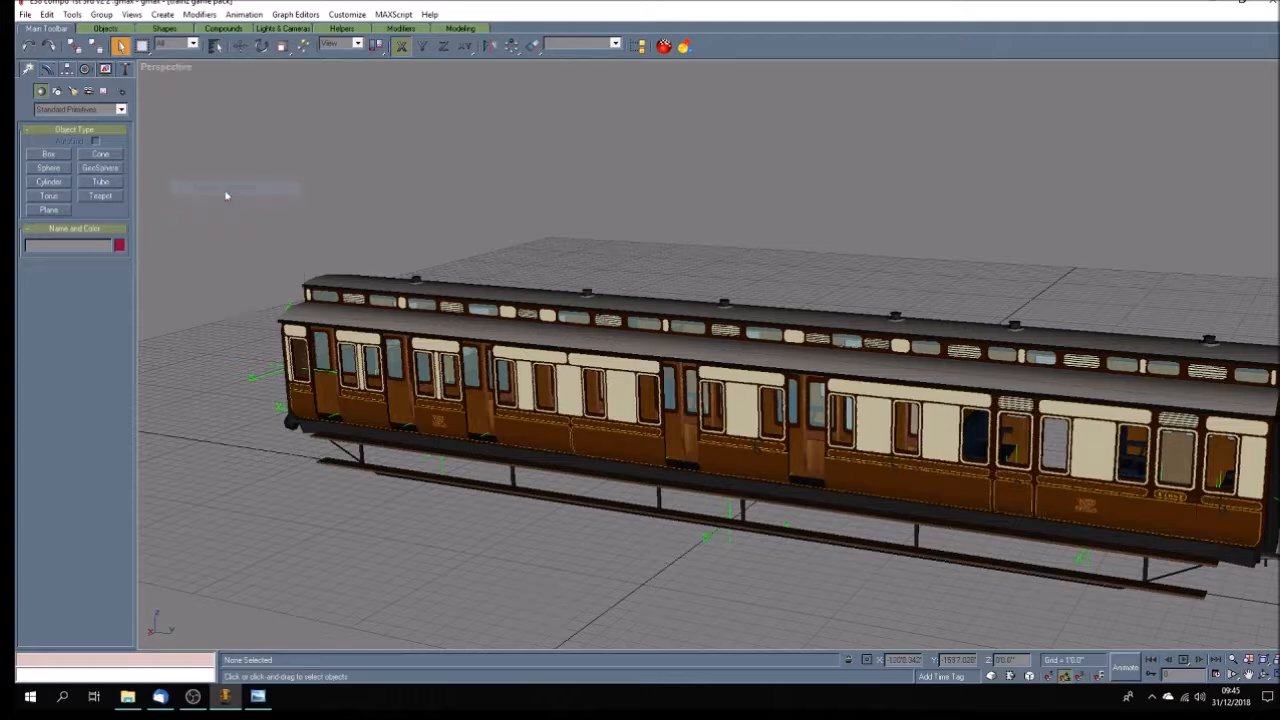
{"action": "left_click", "coordinate": [1190, 428]}
{"action": "key", "text": "Delete"}
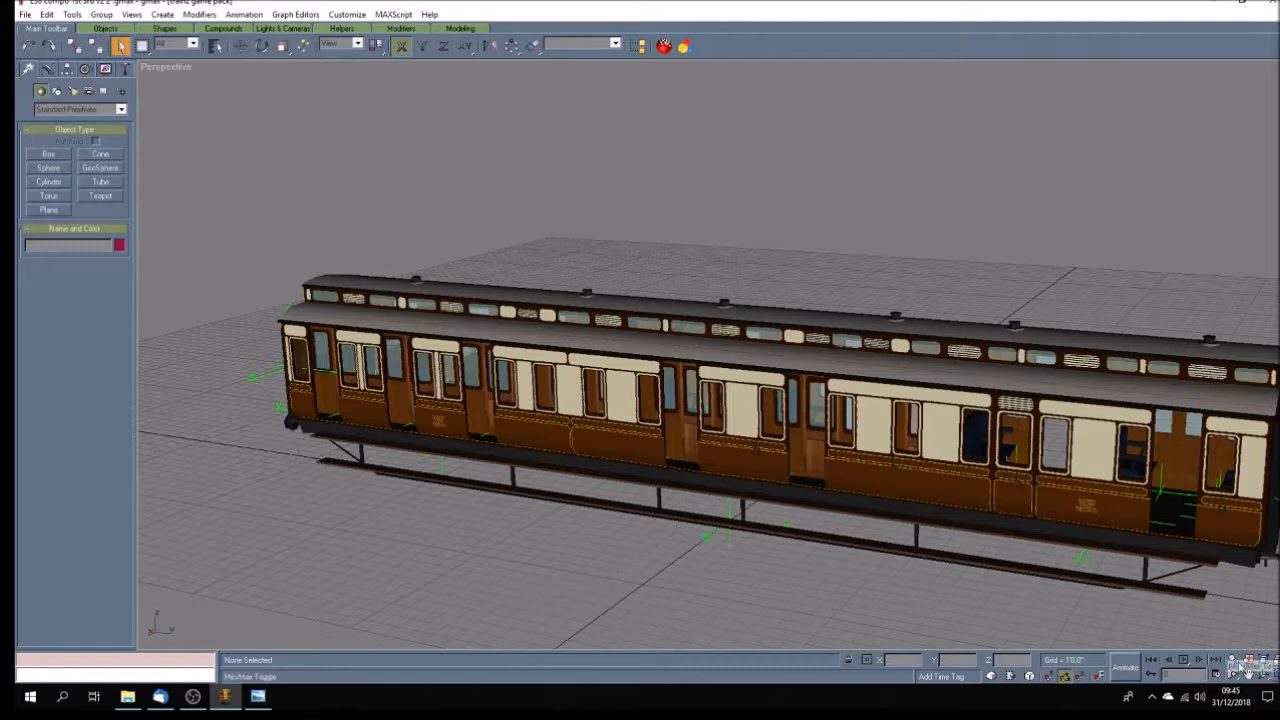
Save the scene as a new file named "E38 compo 1st 3rd v3 1 .gmax".
{"action": "left_click", "coordinate": [25, 15]}
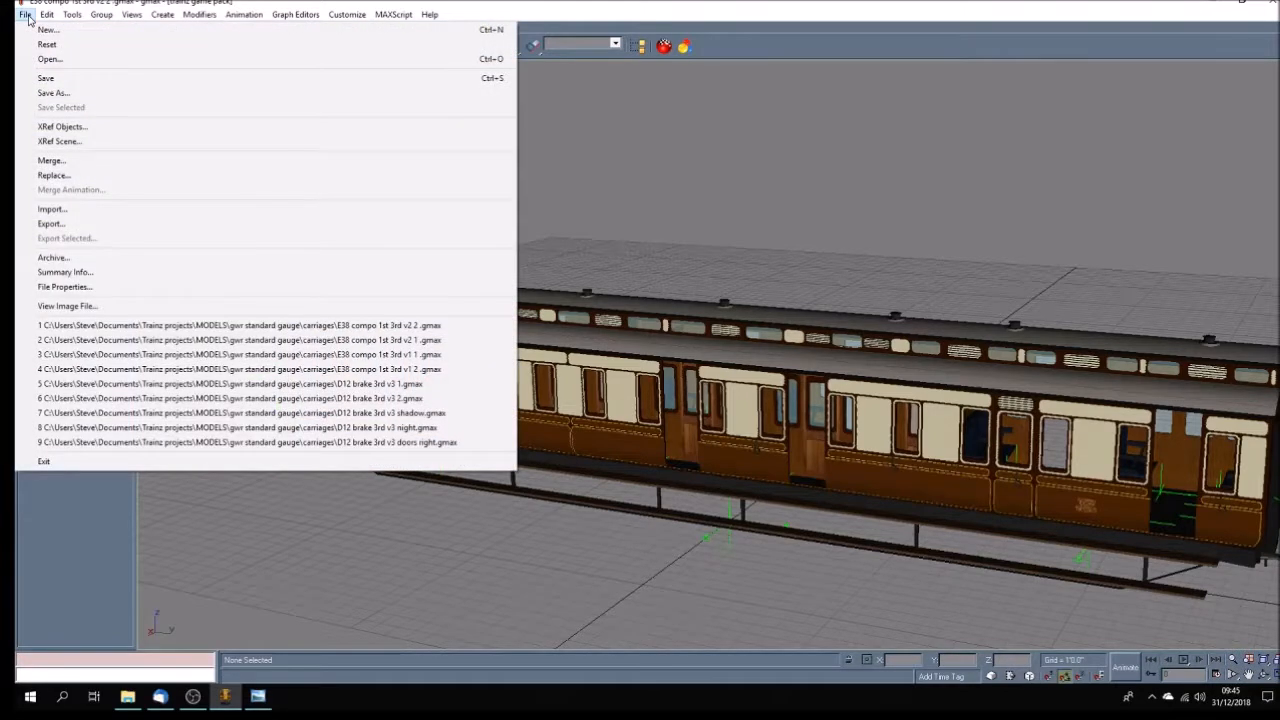
{"action": "left_click", "coordinate": [54, 92]}
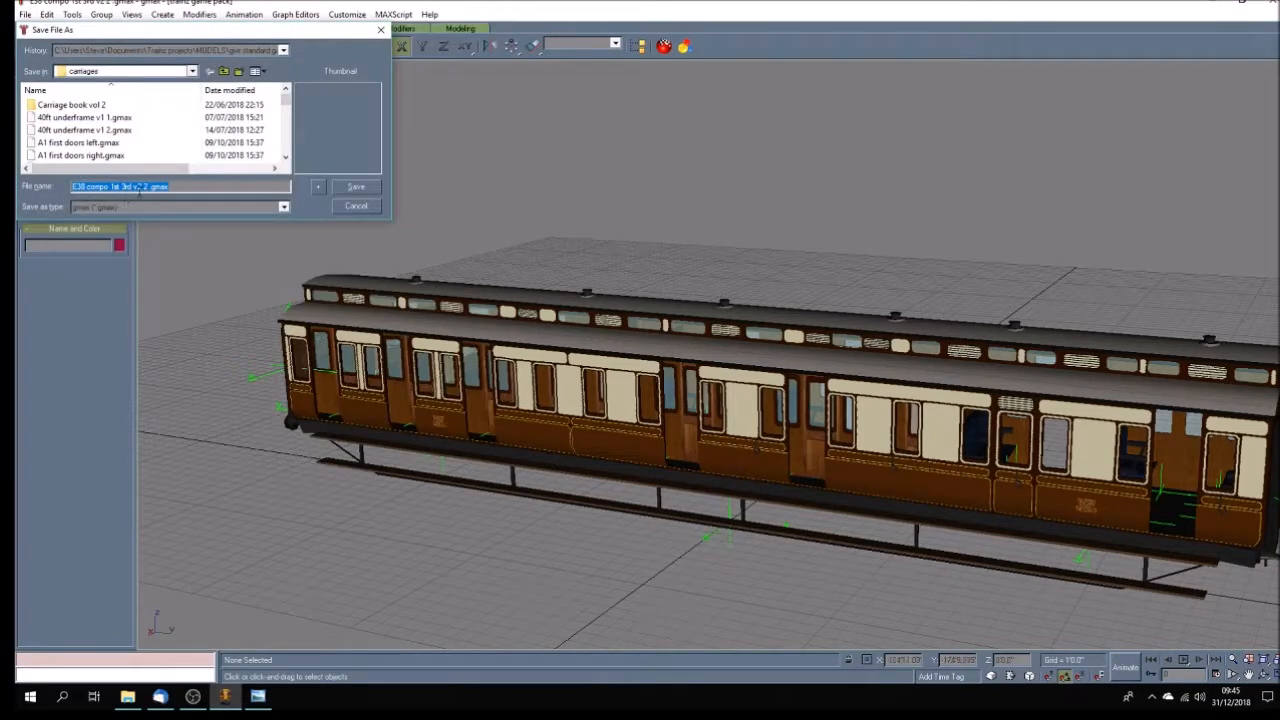
{"action": "double_click", "coordinate": [142, 187]}
{"action": "type", "text": "2"}
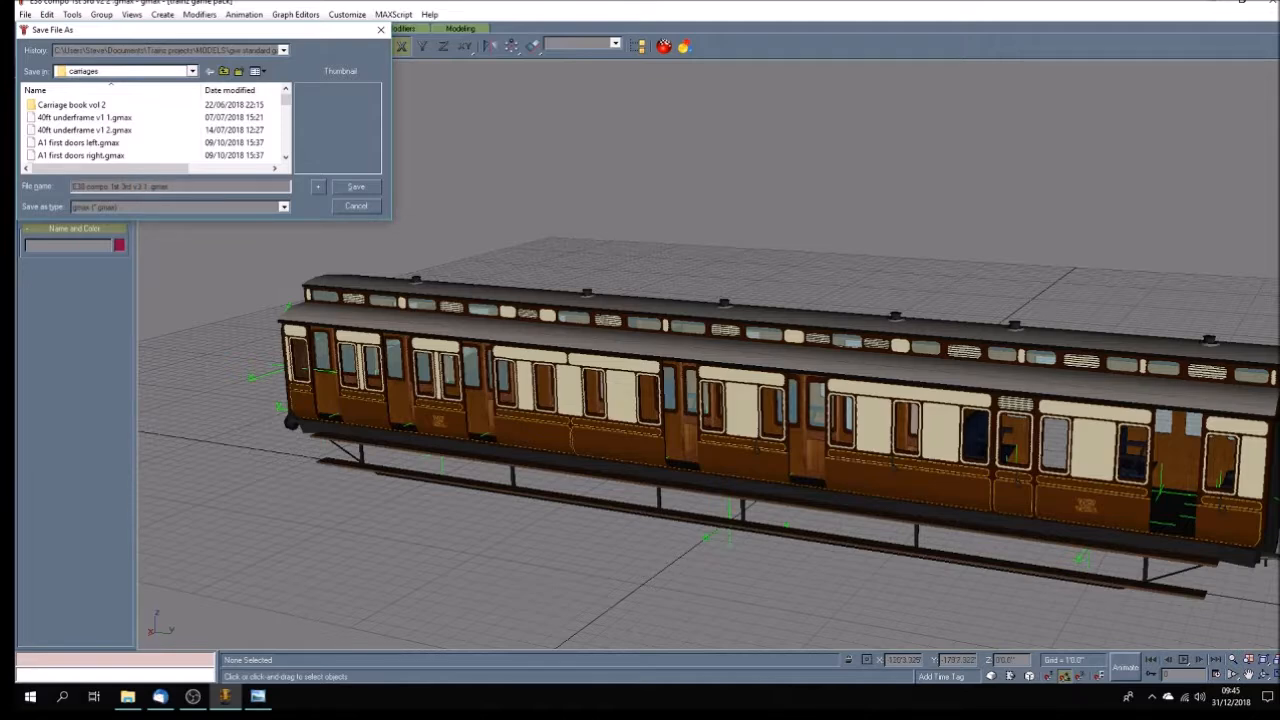
{"action": "key", "text": "Return"}
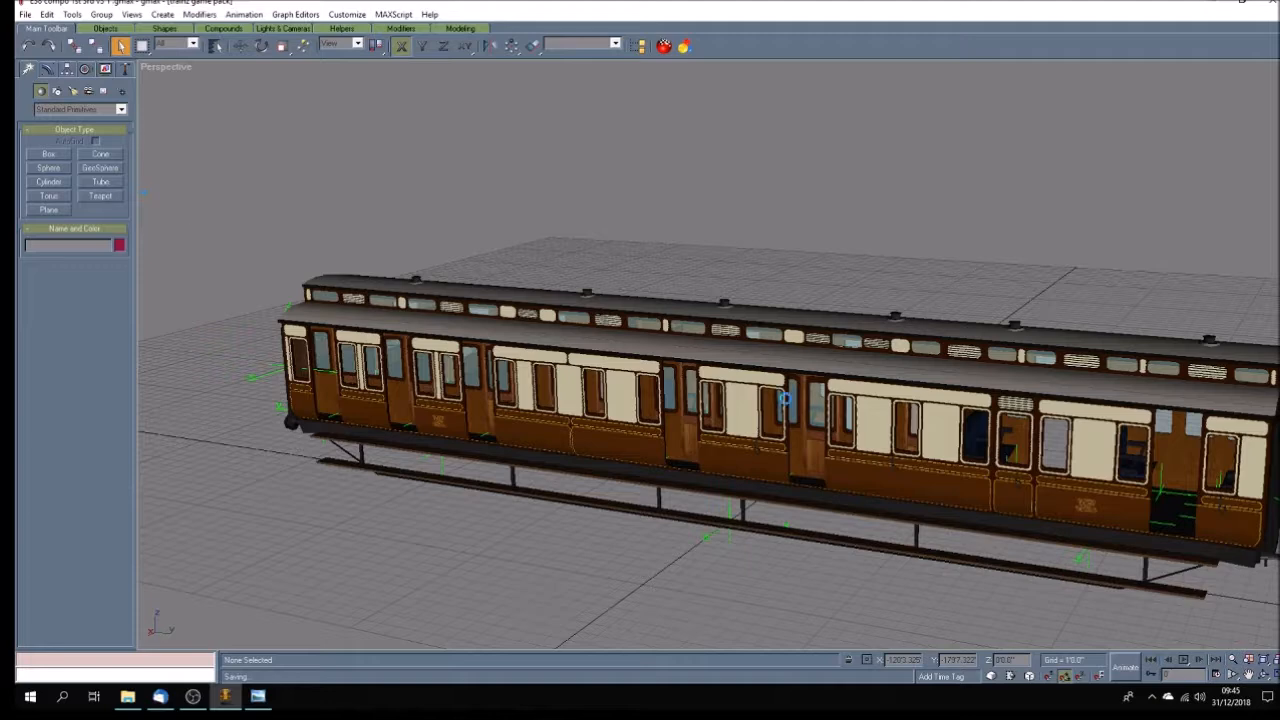
Return to the four-view layout and, in the Right view, move the two hook-shaped handles nearest the coach end to either edge of the end doorway.
{"action": "key", "text": "w"}
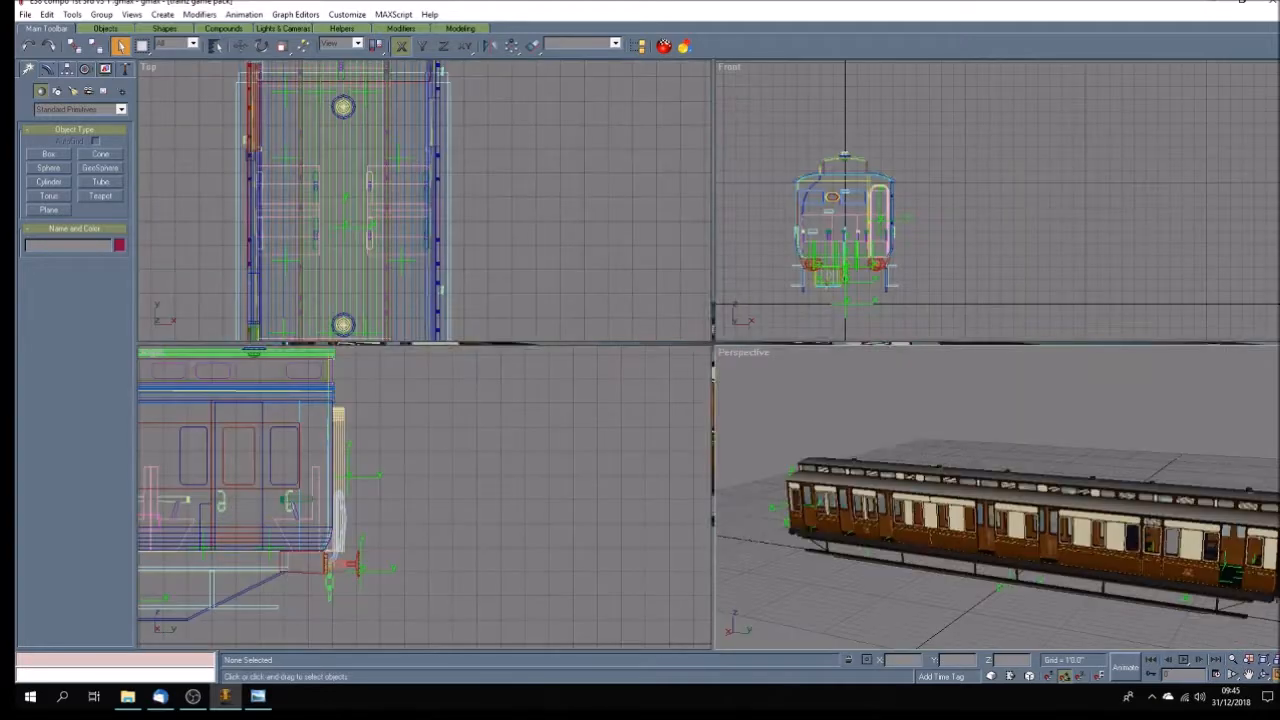
{"action": "left_click", "coordinate": [534, 441]}
{"action": "scroll", "coordinate": [551, 437], "scroll_direction": "down", "scroll_amount": 3}
{"action": "scroll", "coordinate": [430, 488], "scroll_direction": "up", "scroll_amount": 8}
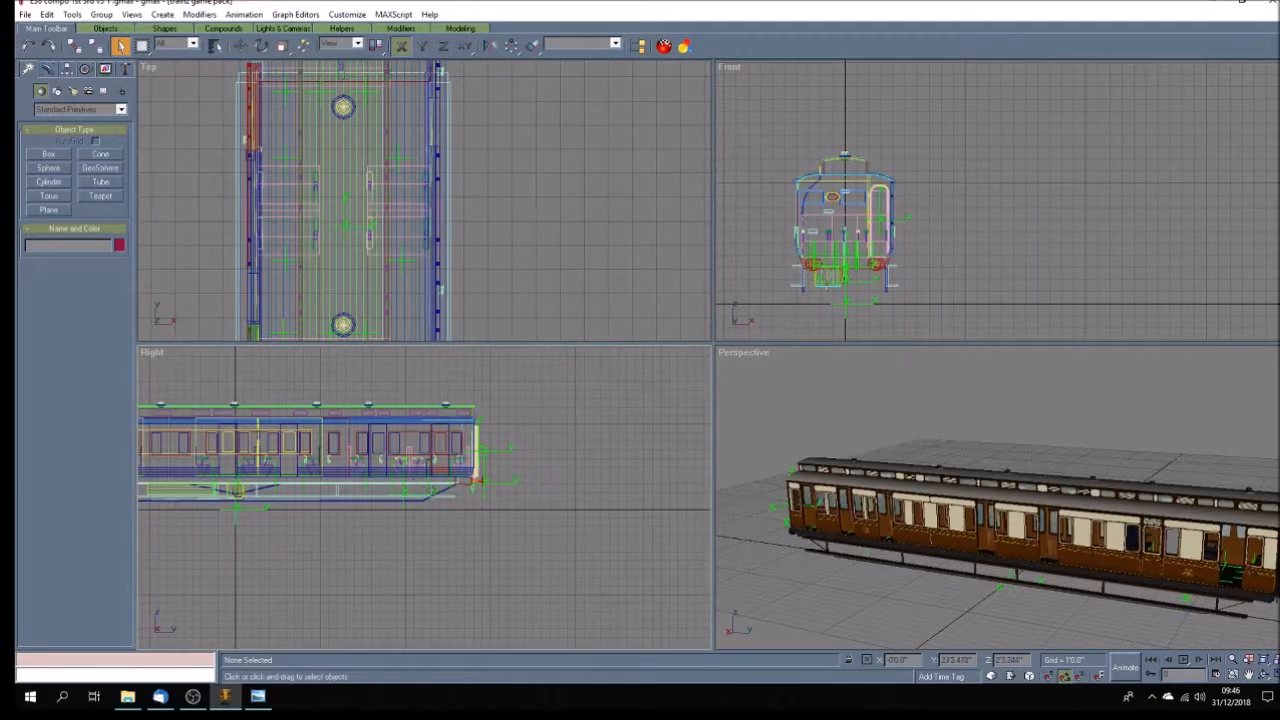
{"action": "left_click", "coordinate": [486, 507]}
{"action": "left_click", "coordinate": [241, 50]}
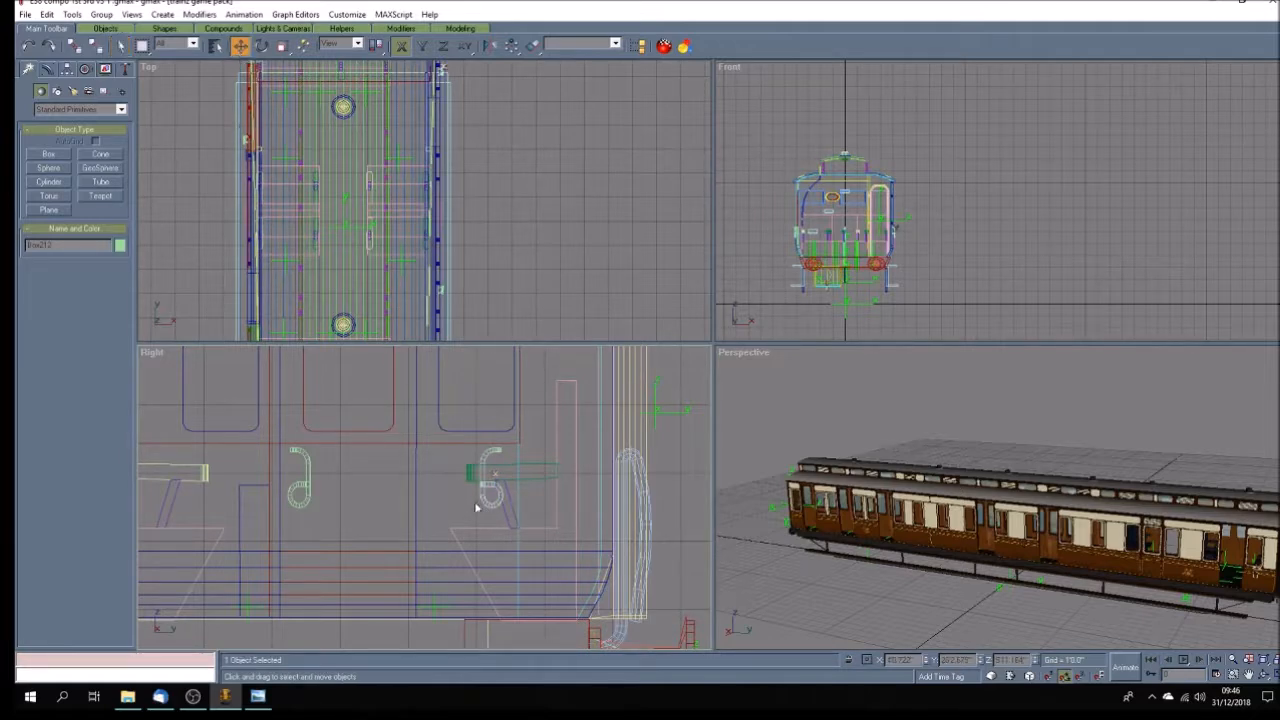
{"action": "left_click_drag", "start_coordinate": [482, 487], "coordinate": [419, 484]}
{"action": "left_click", "coordinate": [305, 488]}
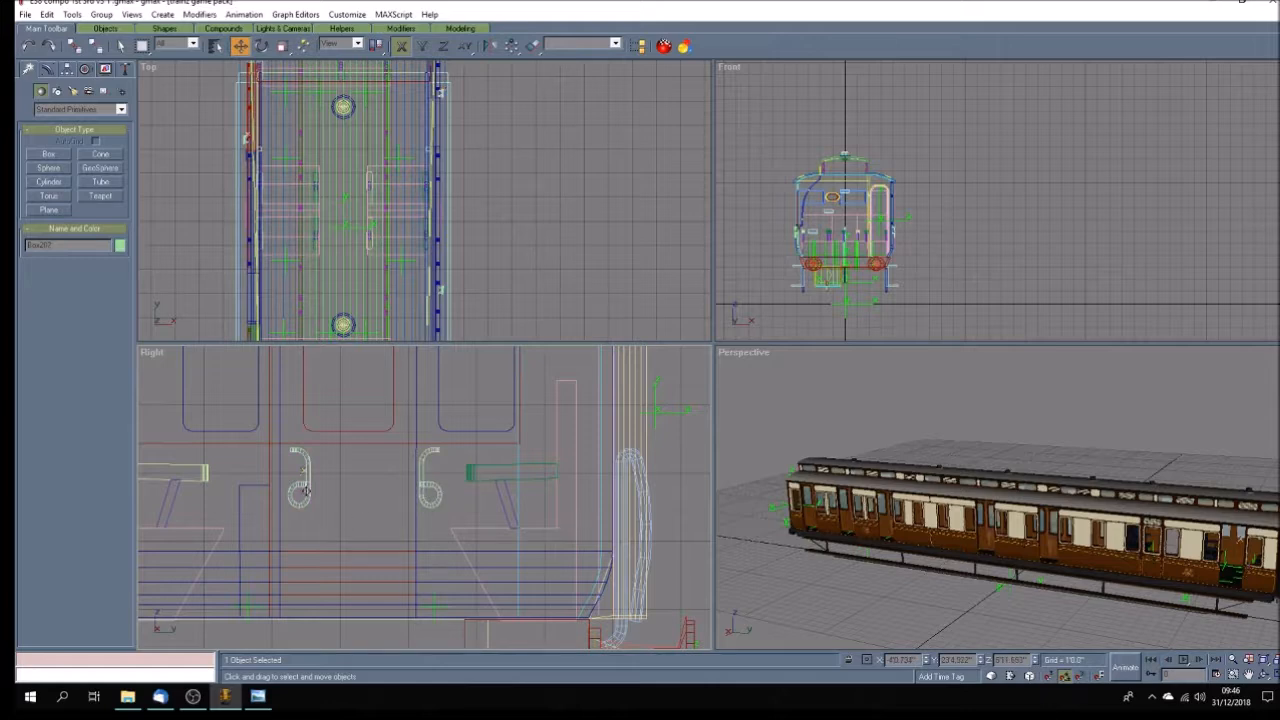
{"action": "left_click_drag", "start_coordinate": [305, 488], "coordinate": [271, 482]}
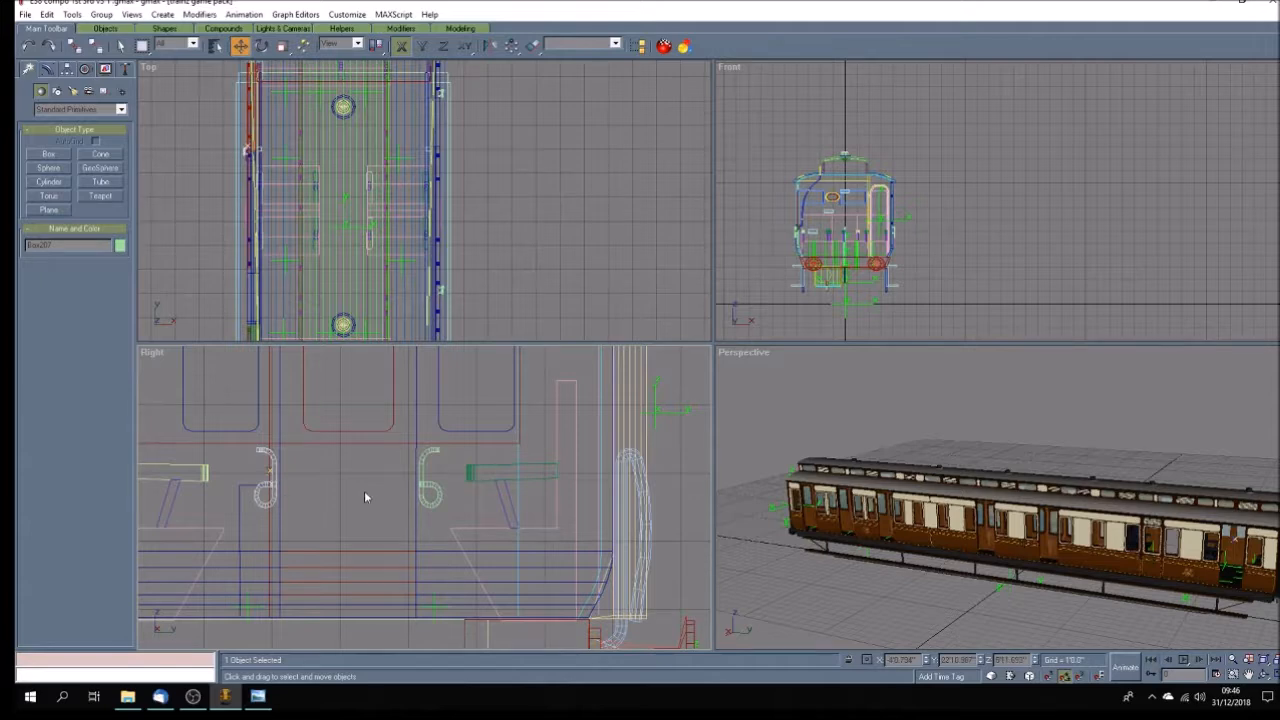
In the Right view, move the second pair of hook-shaped handles to either edge of the next doorway in from the coach end.
{"action": "scroll", "coordinate": [366, 491], "scroll_direction": "down", "scroll_amount": 6}
{"action": "scroll", "coordinate": [241, 497], "scroll_direction": "up", "scroll_amount": 3}
{"action": "scroll", "coordinate": [241, 497], "scroll_direction": "up", "scroll_amount": 2}
{"action": "left_click", "coordinate": [469, 504]}
{"action": "left_click", "coordinate": [466, 478]}
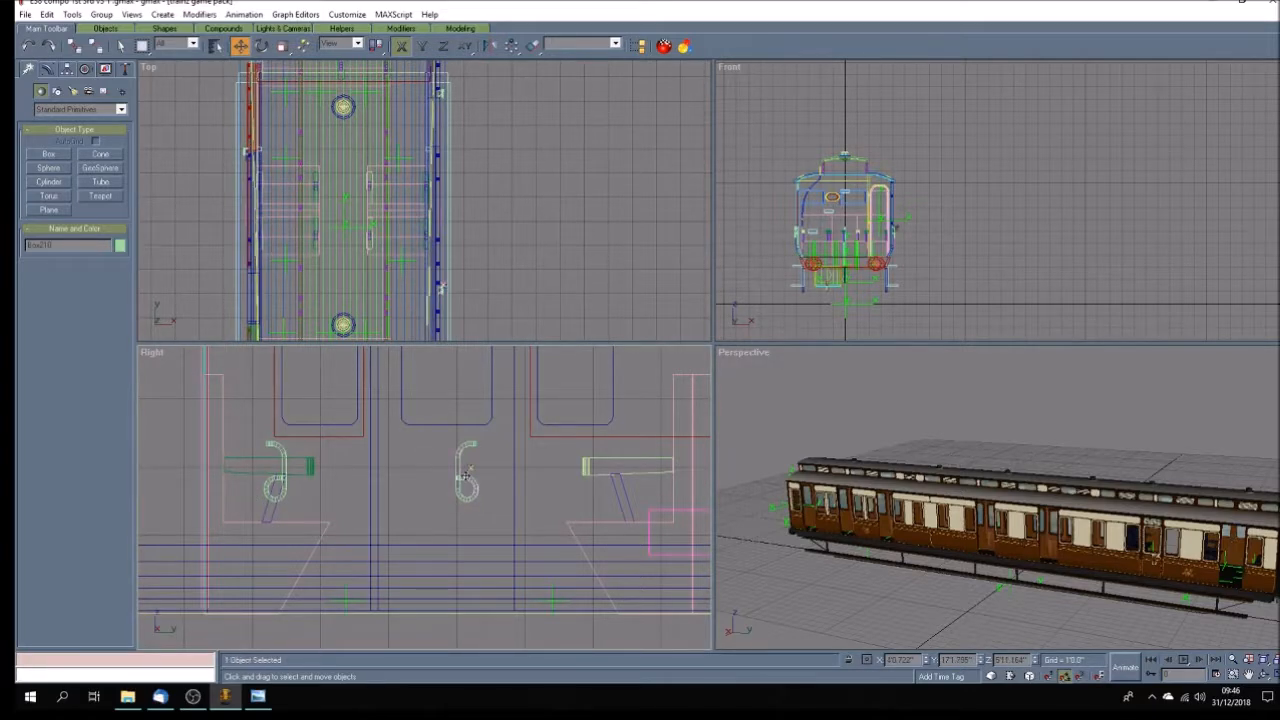
{"action": "left_click_drag", "start_coordinate": [466, 478], "coordinate": [530, 474]}
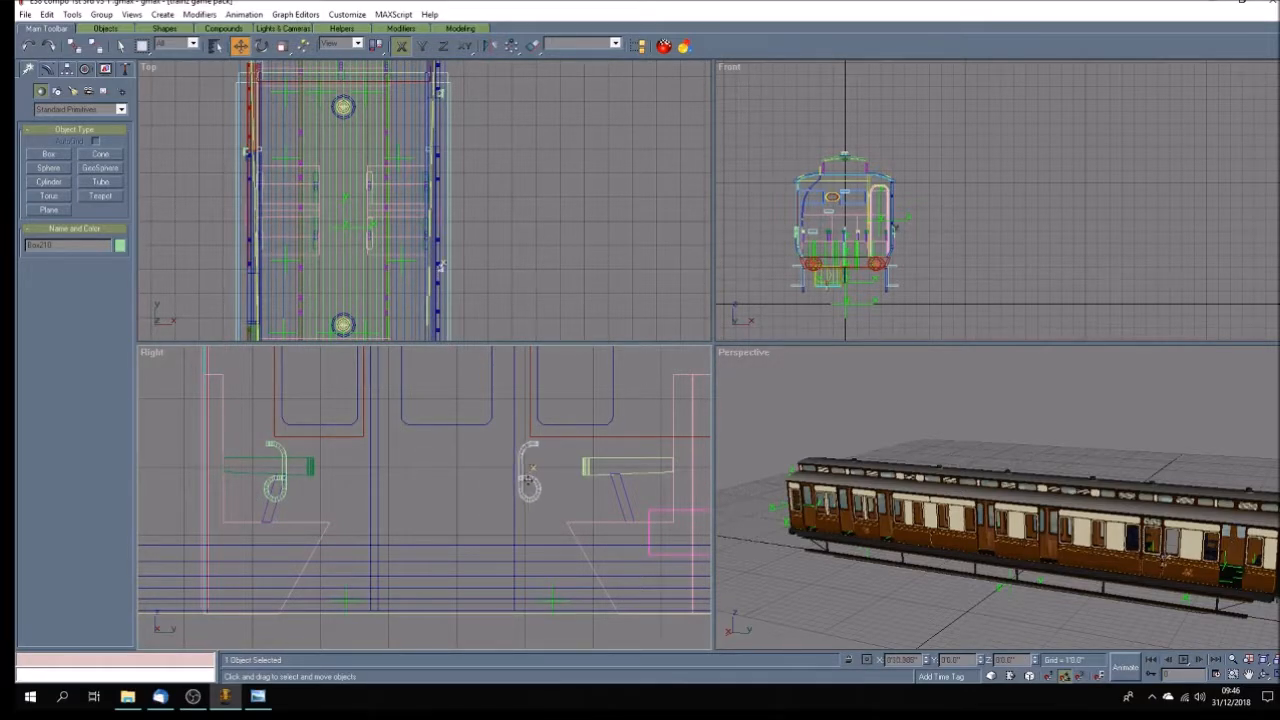
{"action": "left_click", "coordinate": [279, 479]}
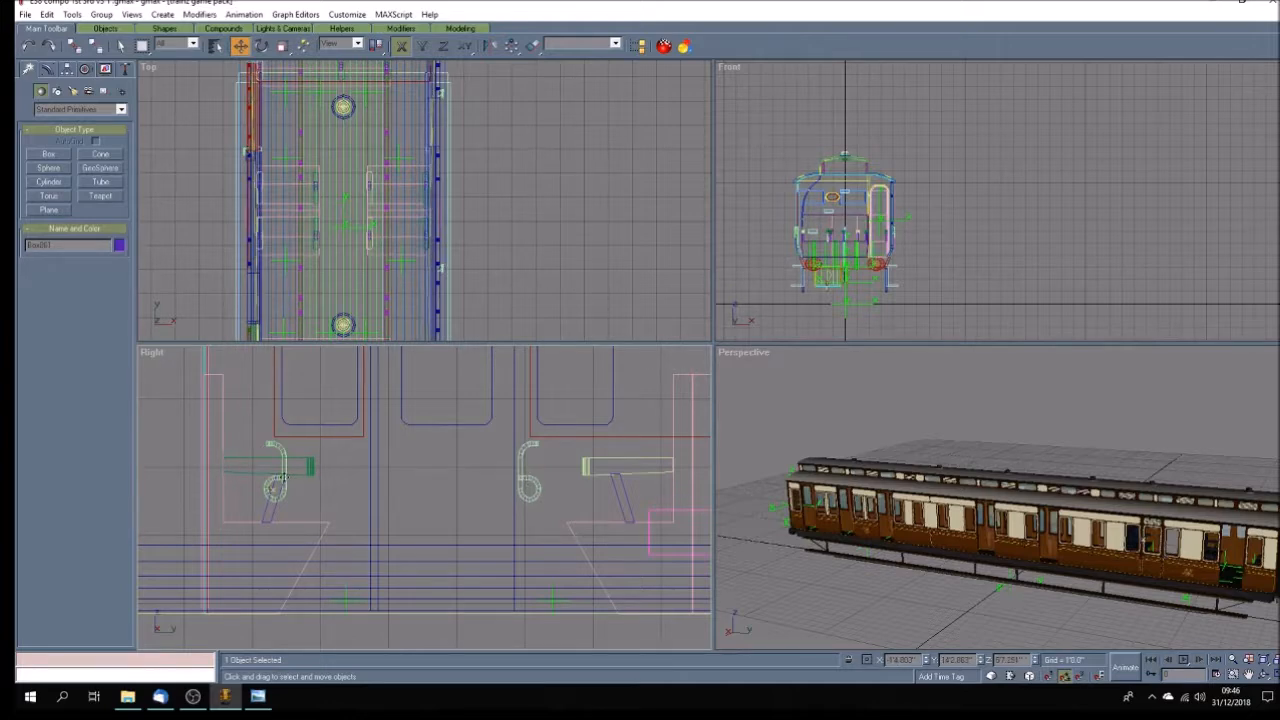
{"action": "left_click", "coordinate": [282, 497]}
{"action": "left_click_drag", "start_coordinate": [284, 493], "coordinate": [371, 508]}
Move the next two hook-shaped handles to either edge of the third doorway from the coach end.
{"action": "scroll", "coordinate": [426, 510], "scroll_direction": "down", "scroll_amount": 4}
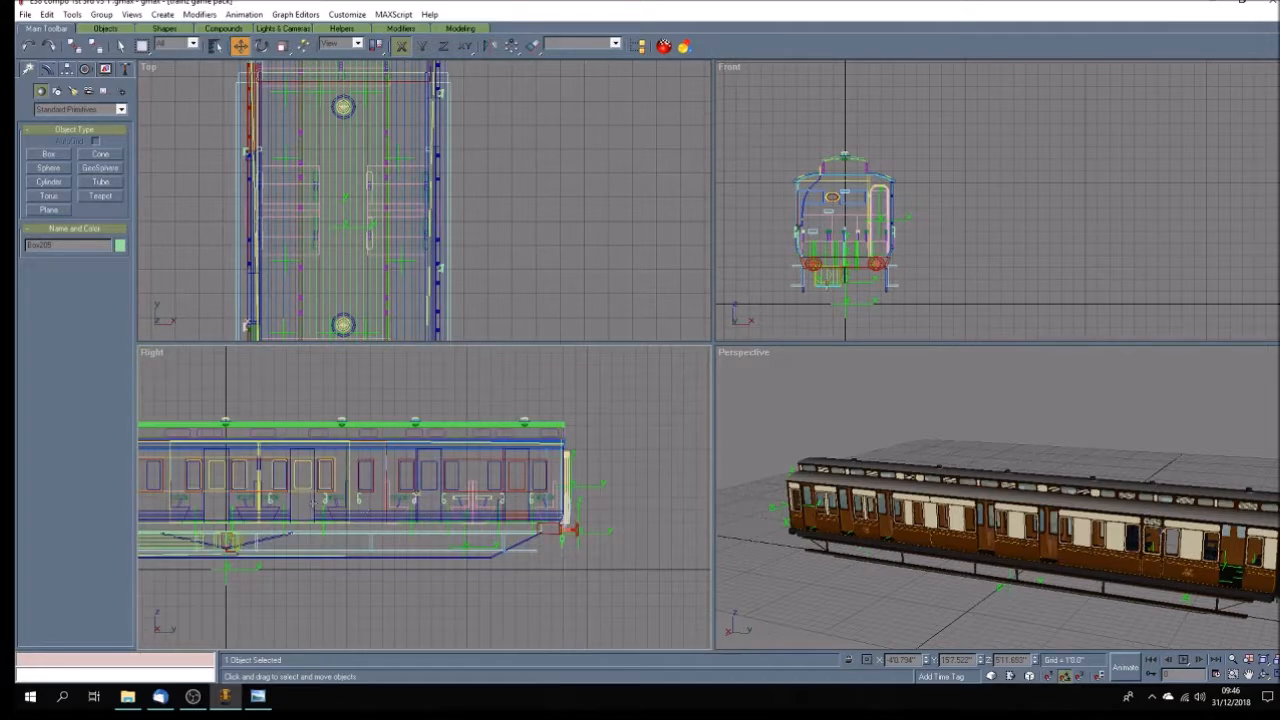
{"action": "scroll", "coordinate": [264, 506], "scroll_direction": "up", "scroll_amount": 4}
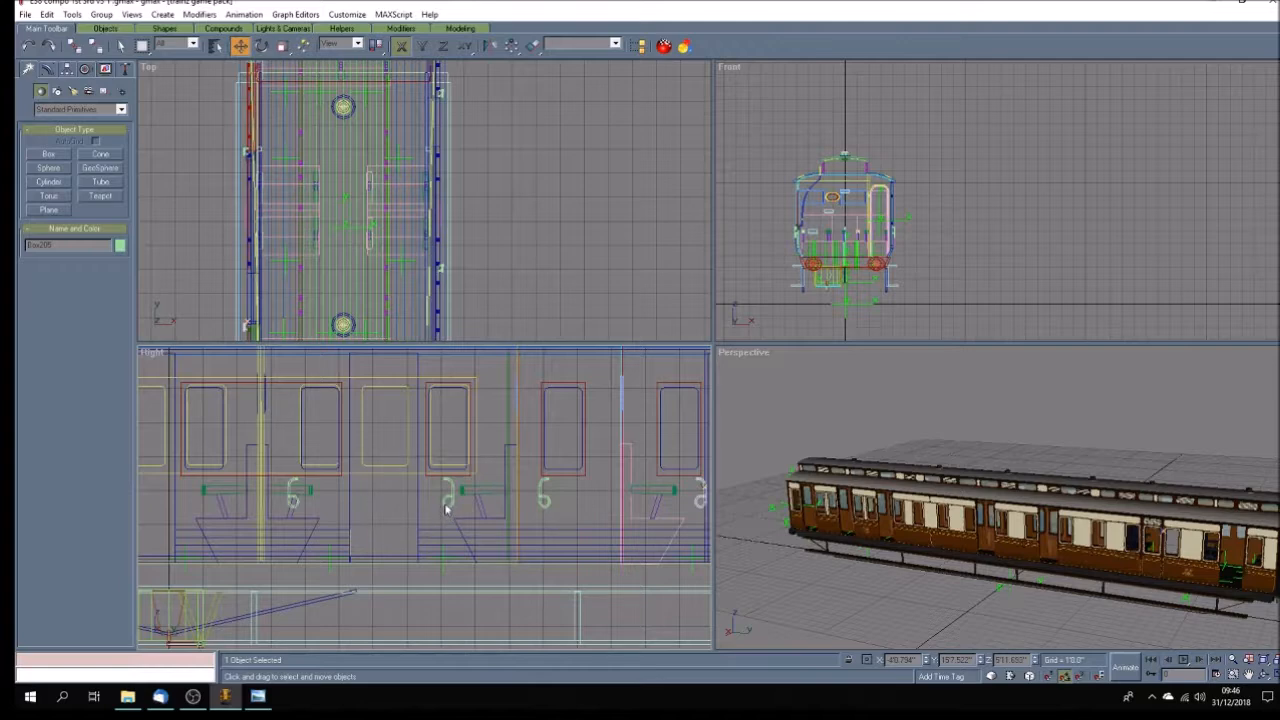
{"action": "left_click", "coordinate": [545, 498]}
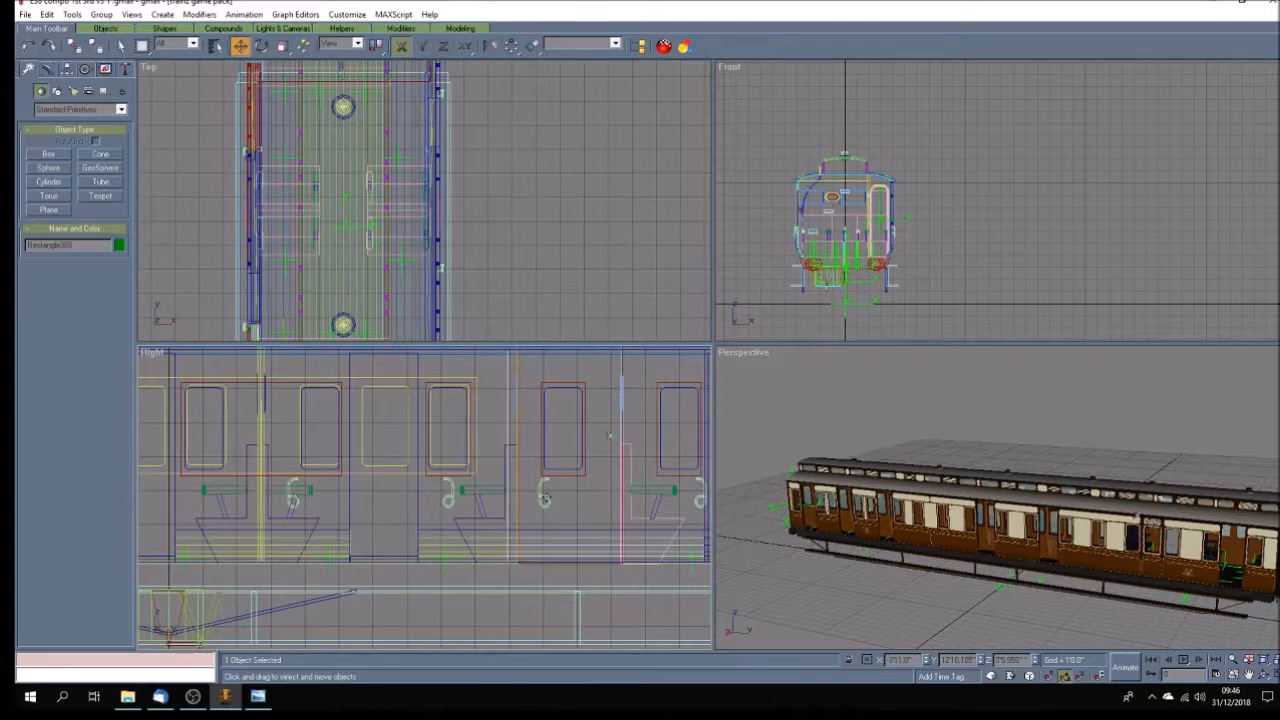
{"action": "left_click", "coordinate": [528, 458]}
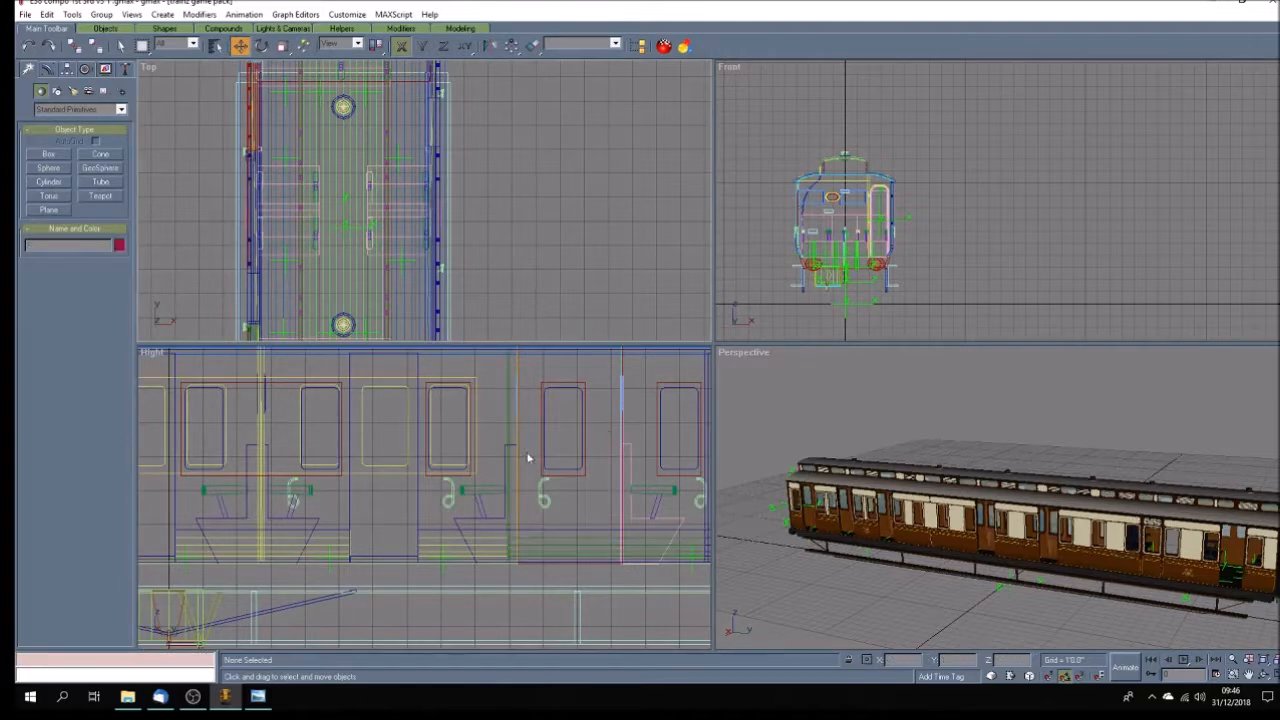
{"action": "left_click", "coordinate": [540, 487]}
{"action": "left_click_drag", "start_coordinate": [540, 487], "coordinate": [422, 488]}
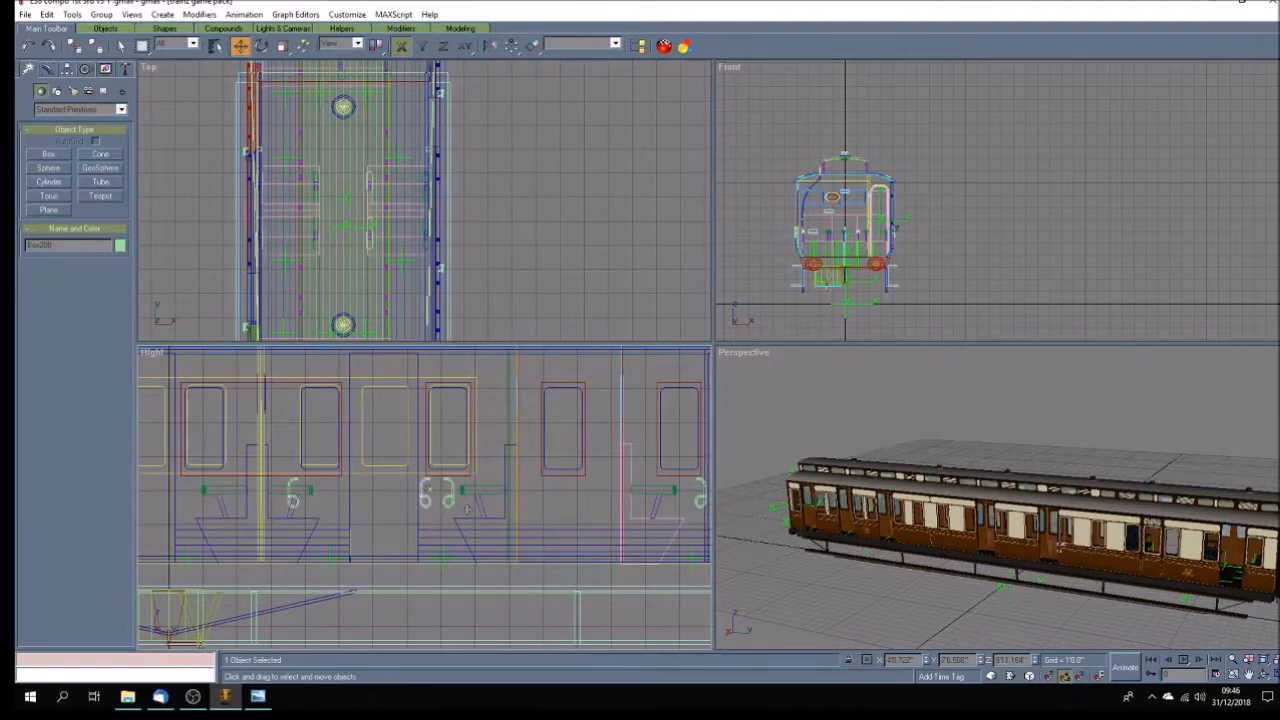
{"action": "left_click_drag", "start_coordinate": [450, 497], "coordinate": [343, 493]}
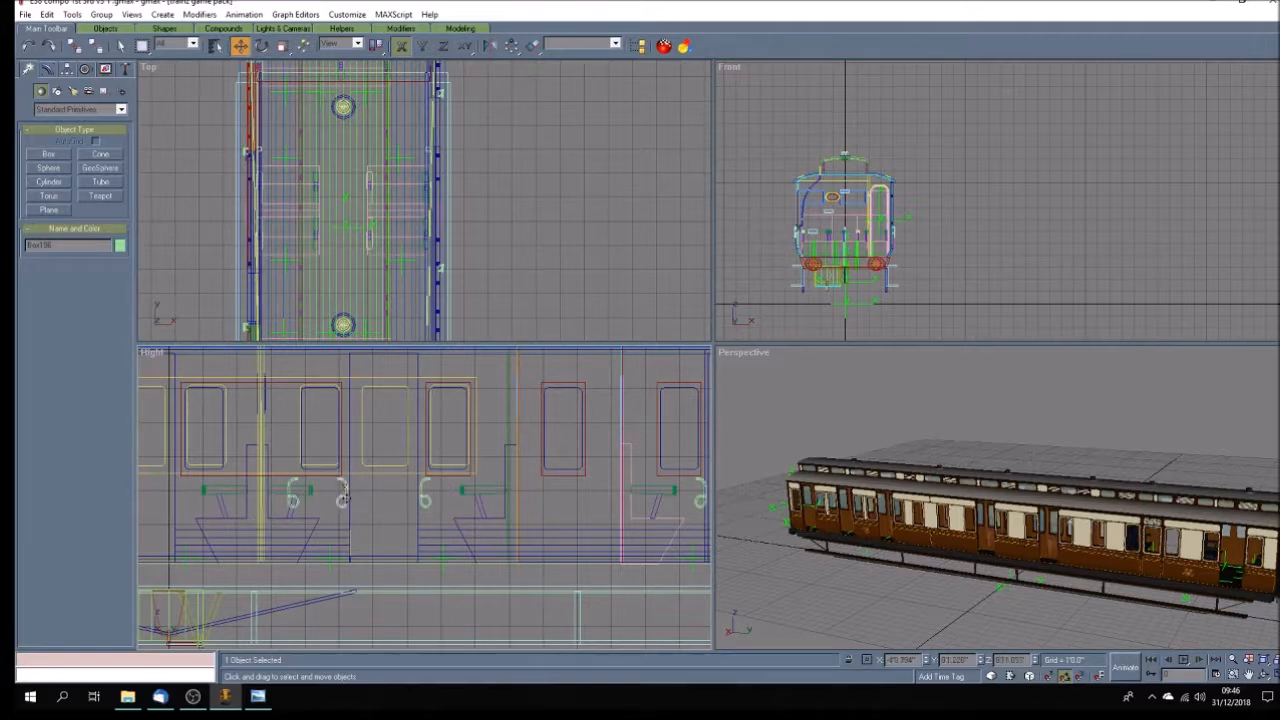
Move the remaining right-edge handle to the right-hand edge of the doorway beside the coach's centre in the Right view.
{"action": "scroll", "coordinate": [484, 500], "scroll_direction": "down", "scroll_amount": 3}
{"action": "scroll", "coordinate": [276, 530], "scroll_direction": "up", "scroll_amount": 3}
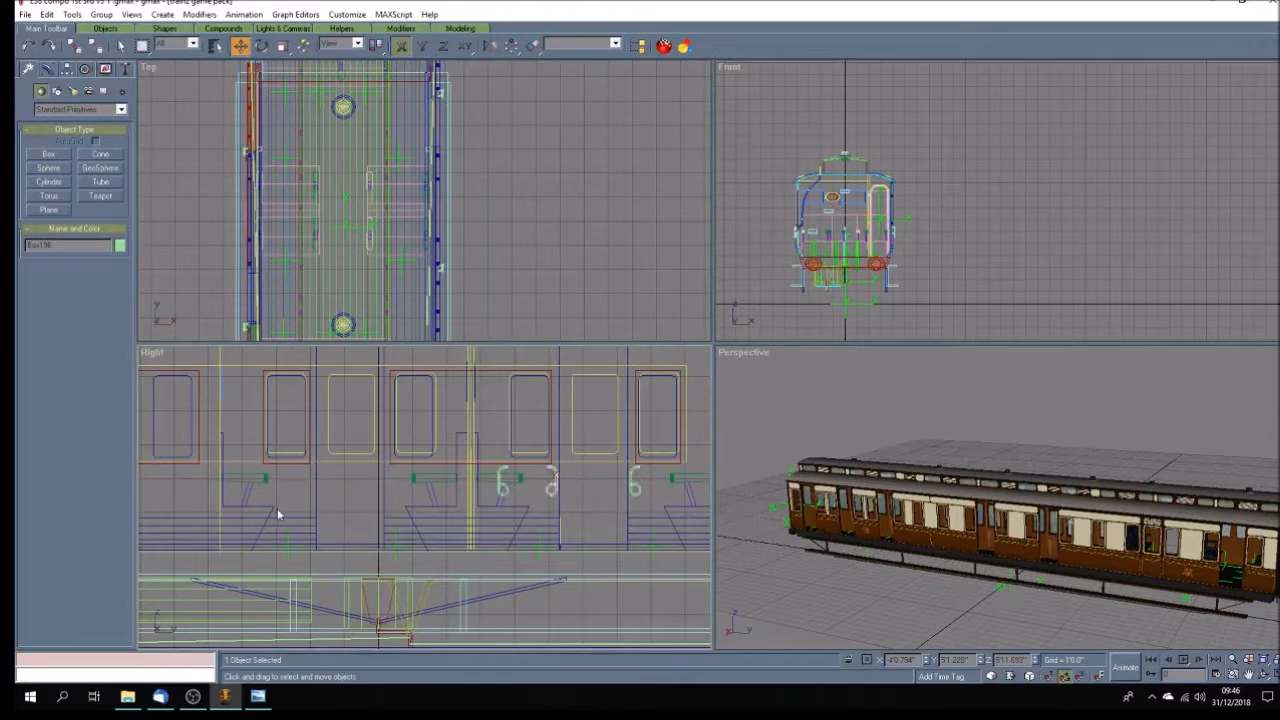
{"action": "left_click", "coordinate": [503, 486]}
{"action": "left_click", "coordinate": [503, 476]}
{"action": "left_click_drag", "start_coordinate": [503, 471], "coordinate": [392, 470]}
Copy the right-edge handle to the right-hand edges of the three following doorways in the other half of the coach.
{"action": "scroll", "coordinate": [487, 475], "scroll_direction": "down", "scroll_amount": 5}
{"action": "scroll", "coordinate": [350, 486], "scroll_direction": "up", "scroll_amount": 3}
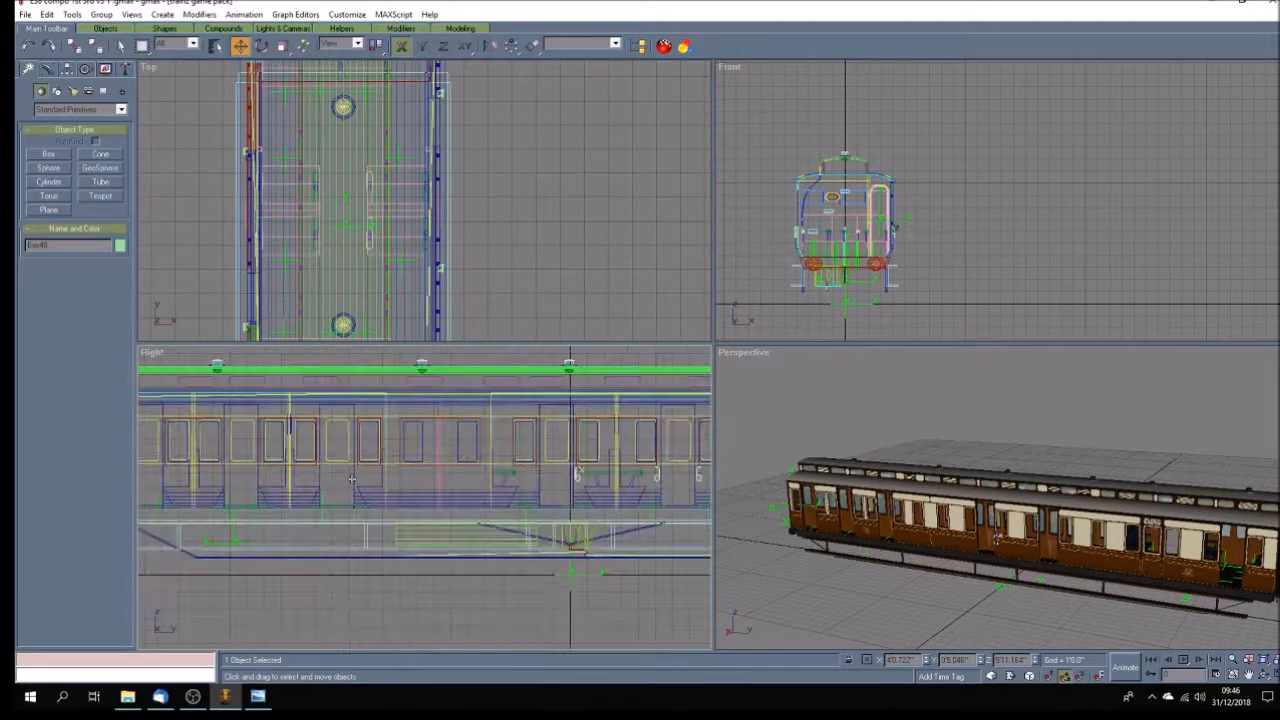
{"action": "scroll", "coordinate": [593, 521], "scroll_direction": "down", "scroll_amount": 3}
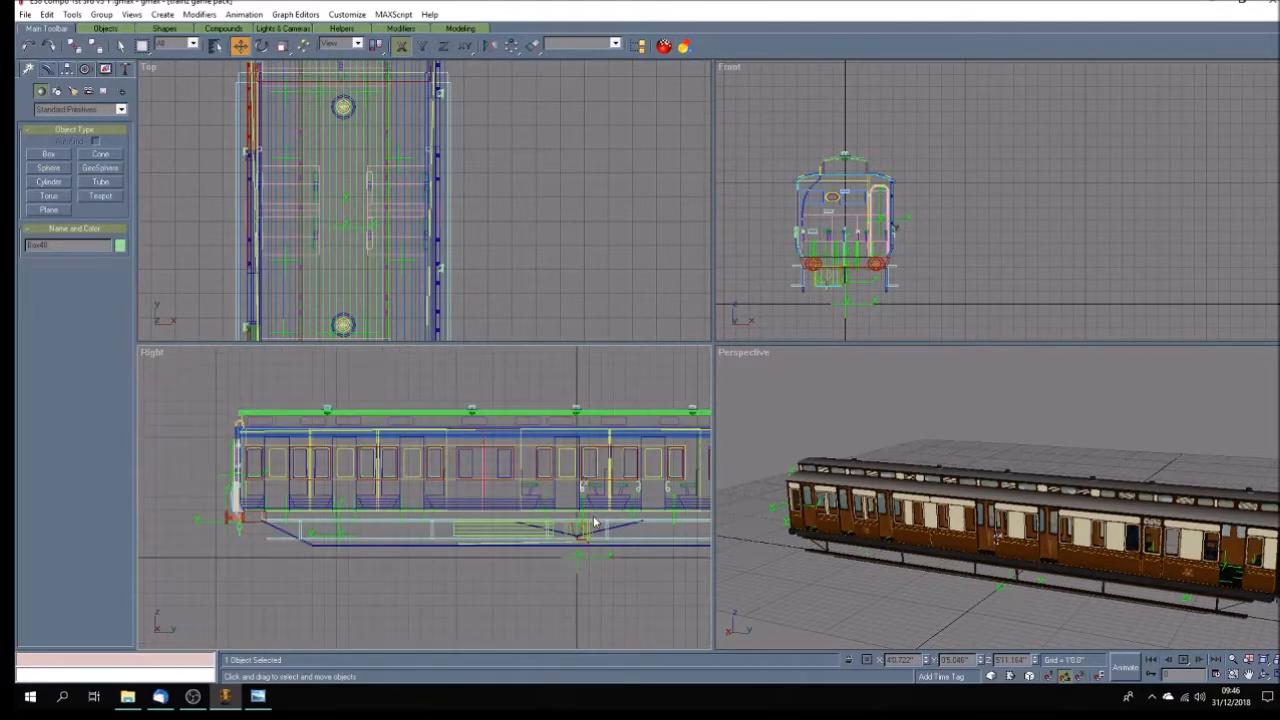
{"action": "scroll", "coordinate": [598, 521], "scroll_direction": "up", "scroll_amount": 4}
{"action": "scroll", "coordinate": [603, 521], "scroll_direction": "down", "scroll_amount": 1}
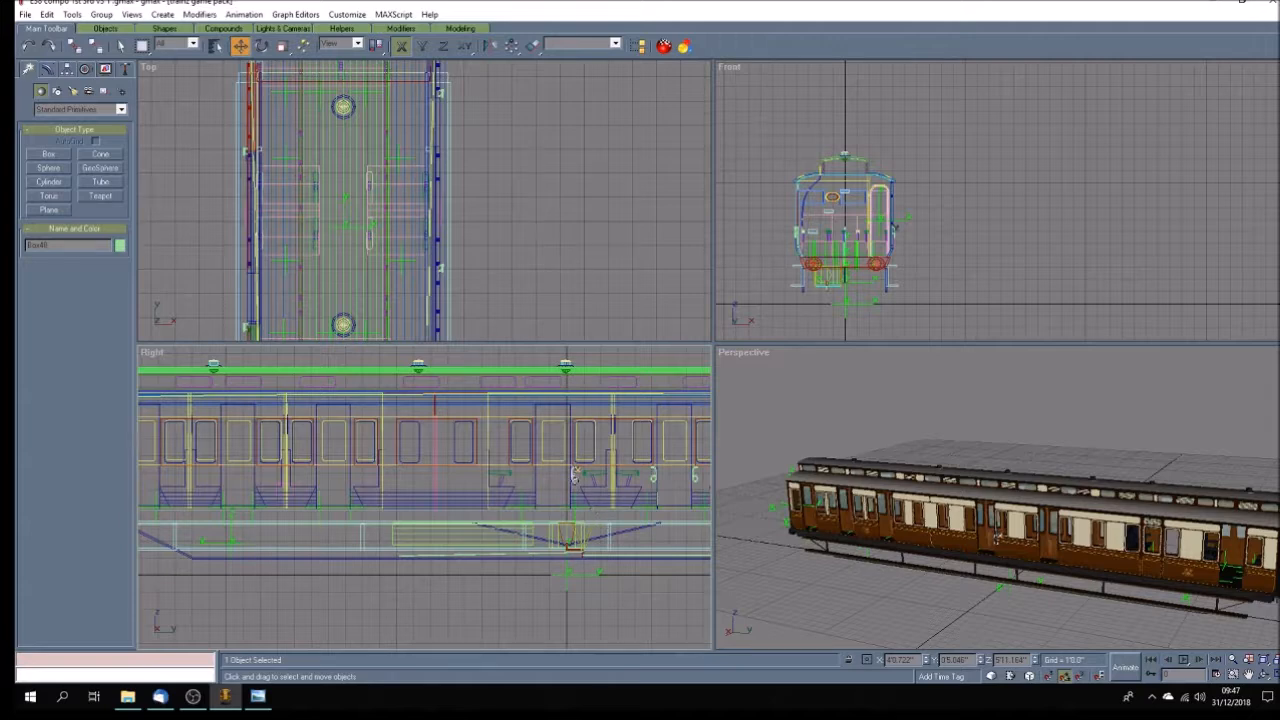
{"action": "left_click_drag", "start_coordinate": [575, 478], "coordinate": [356, 480], "text": "shift"}
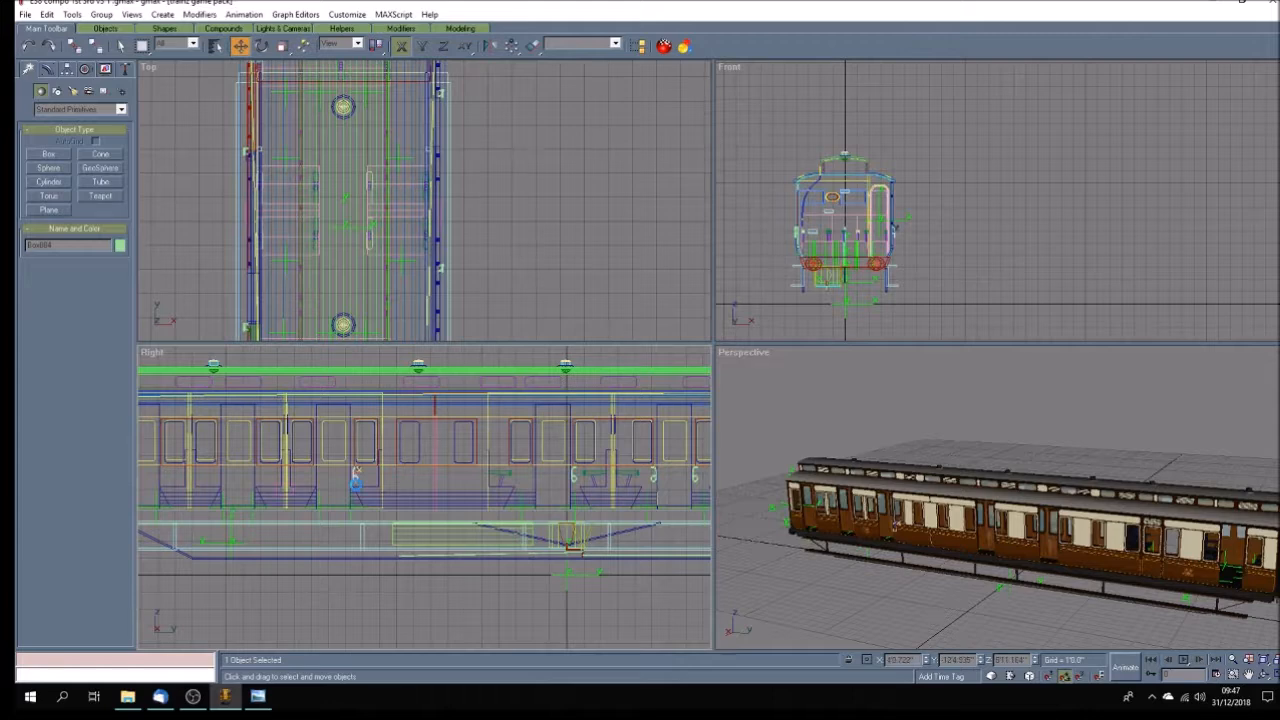
{"action": "left_click", "coordinate": [609, 399]}
{"action": "left_click_drag", "start_coordinate": [356, 478], "coordinate": [259, 477], "text": "shift"}
{"action": "left_click", "coordinate": [607, 398]}
{"action": "left_click_drag", "start_coordinate": [259, 476], "coordinate": [165, 477], "text": "shift"}
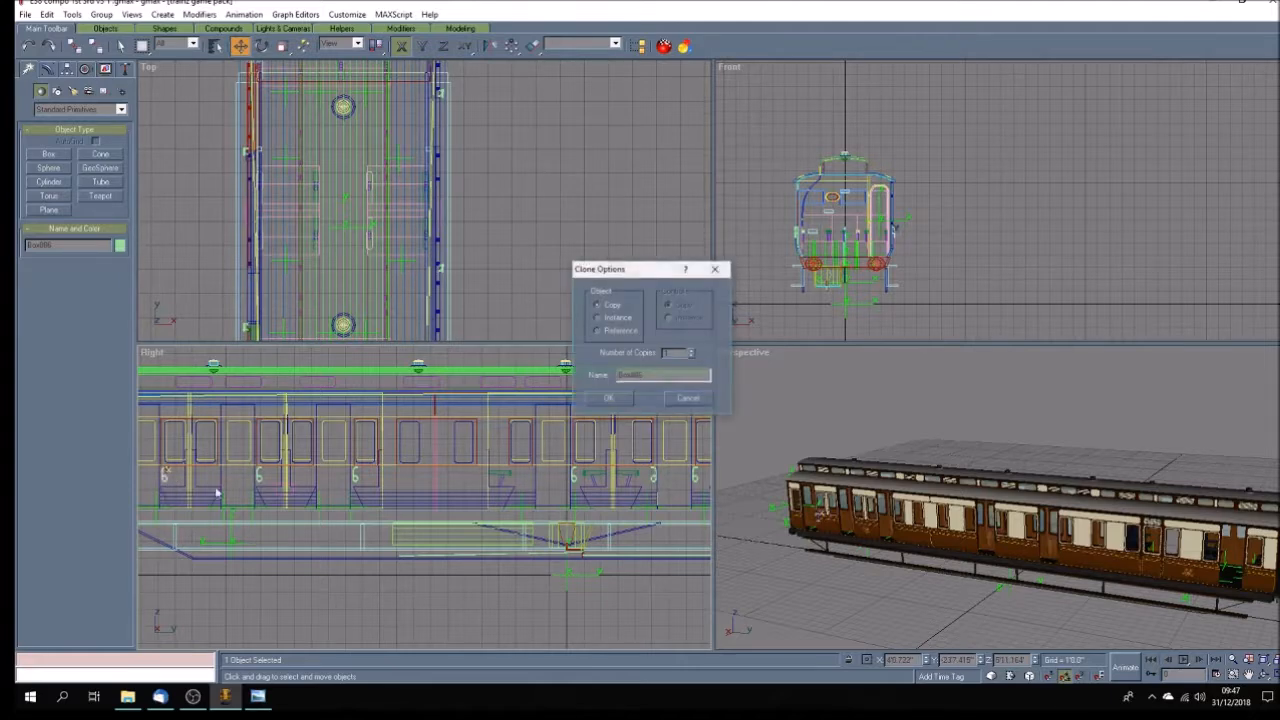
{"action": "left_click", "coordinate": [607, 398]}
Copy the opposite-facing handle to the left-hand edges of the doorway beside the coach's centre and the next doorway beyond it.
{"action": "left_click", "coordinate": [650, 479]}
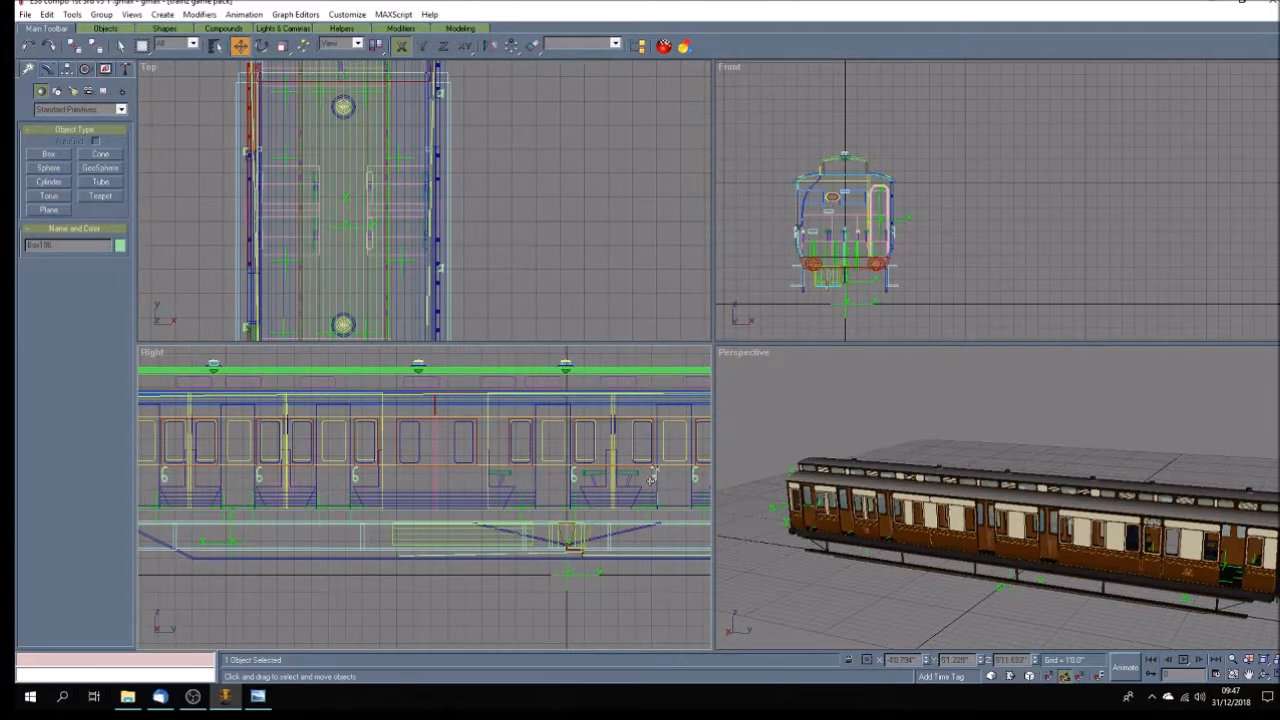
{"action": "left_click_drag", "start_coordinate": [651, 480], "coordinate": [528, 478]}
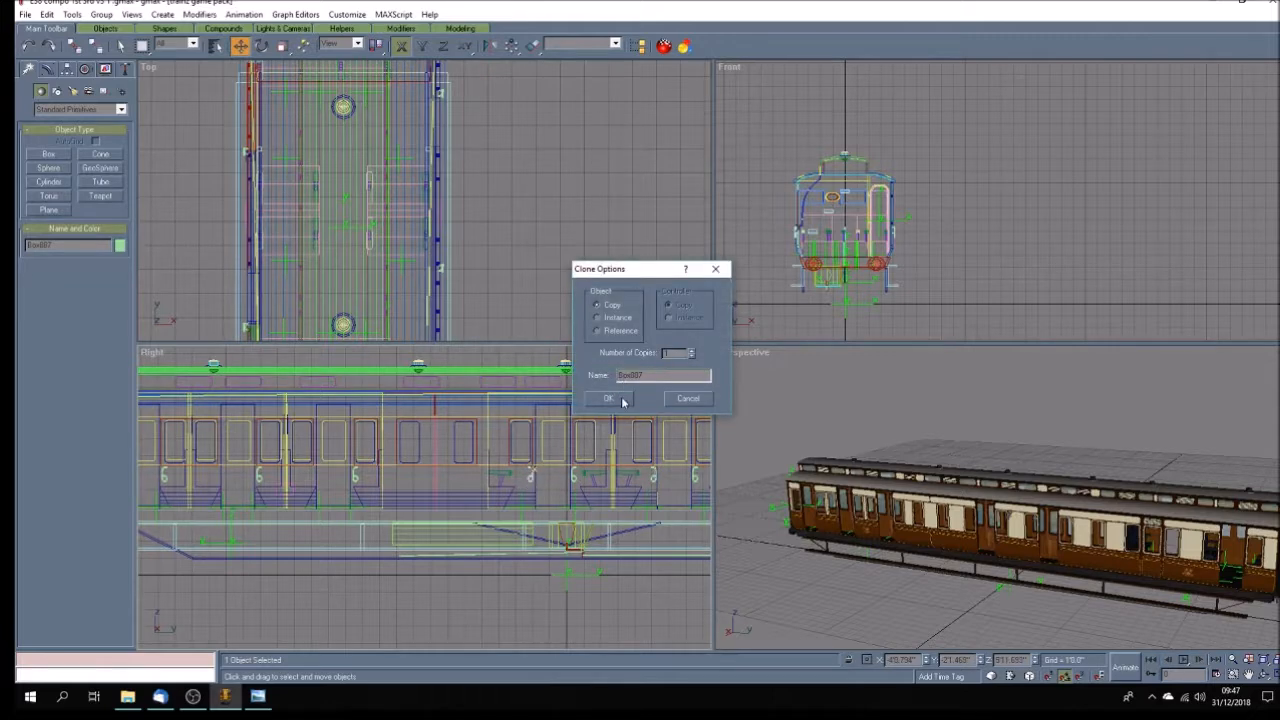
{"action": "left_click", "coordinate": [612, 398]}
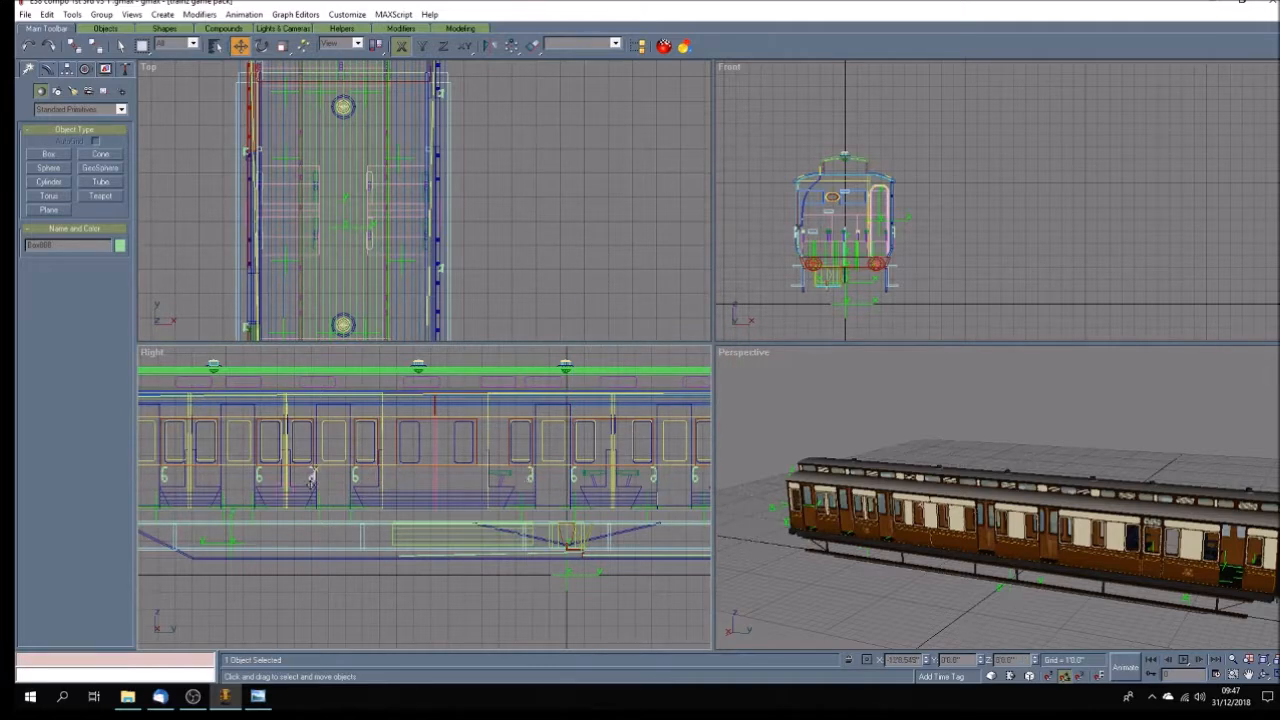
{"action": "left_click_drag", "start_coordinate": [311, 480], "coordinate": [312, 483], "text": "shift"}
{"action": "left_click", "coordinate": [609, 398]}
{"action": "left_click", "coordinate": [1250, 677]}
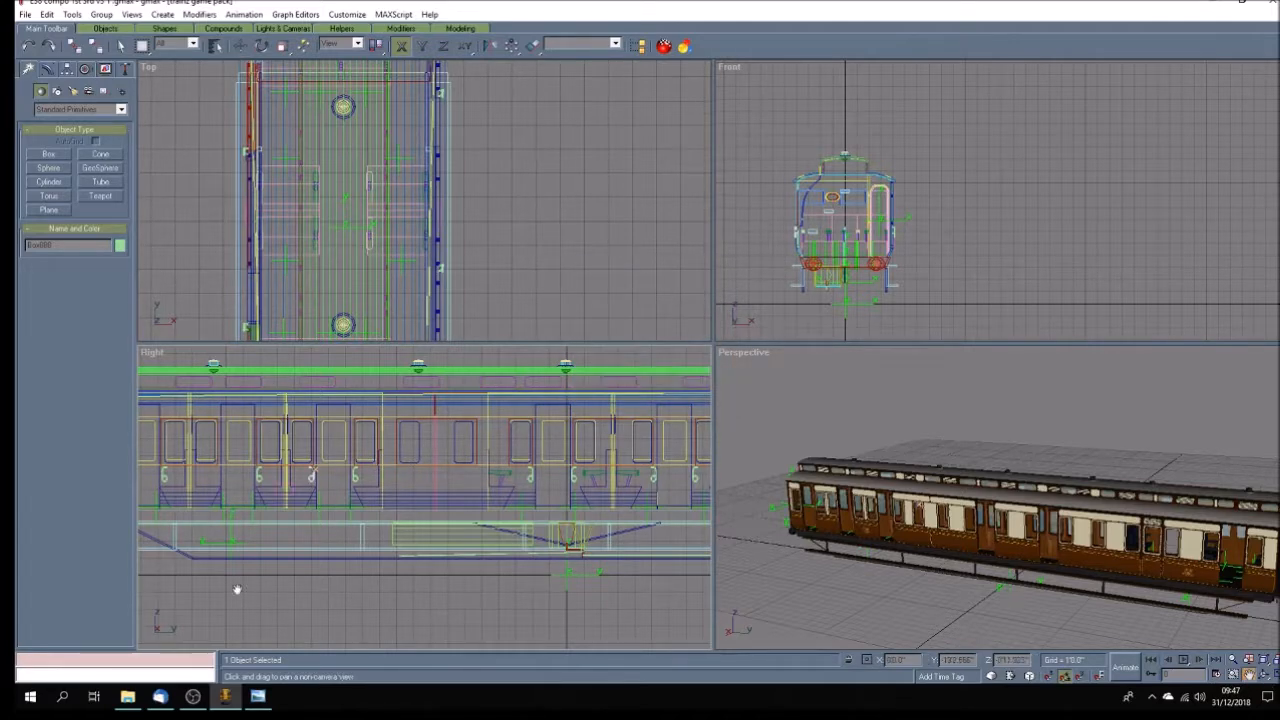
Copy the opposite-facing handle to the left-hand edge of the second doorway from the coach's left end in the Right view.
{"action": "left_click_drag", "start_coordinate": [214, 529], "coordinate": [497, 541]}
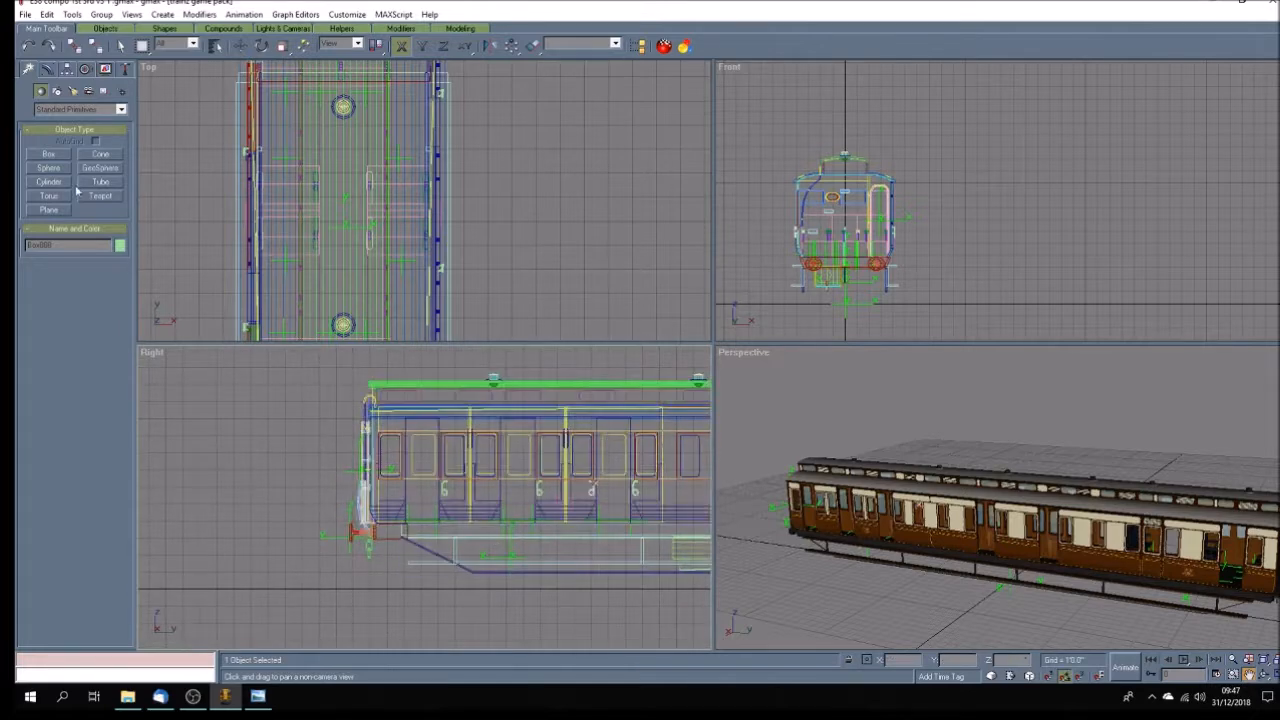
{"action": "left_click", "coordinate": [240, 46]}
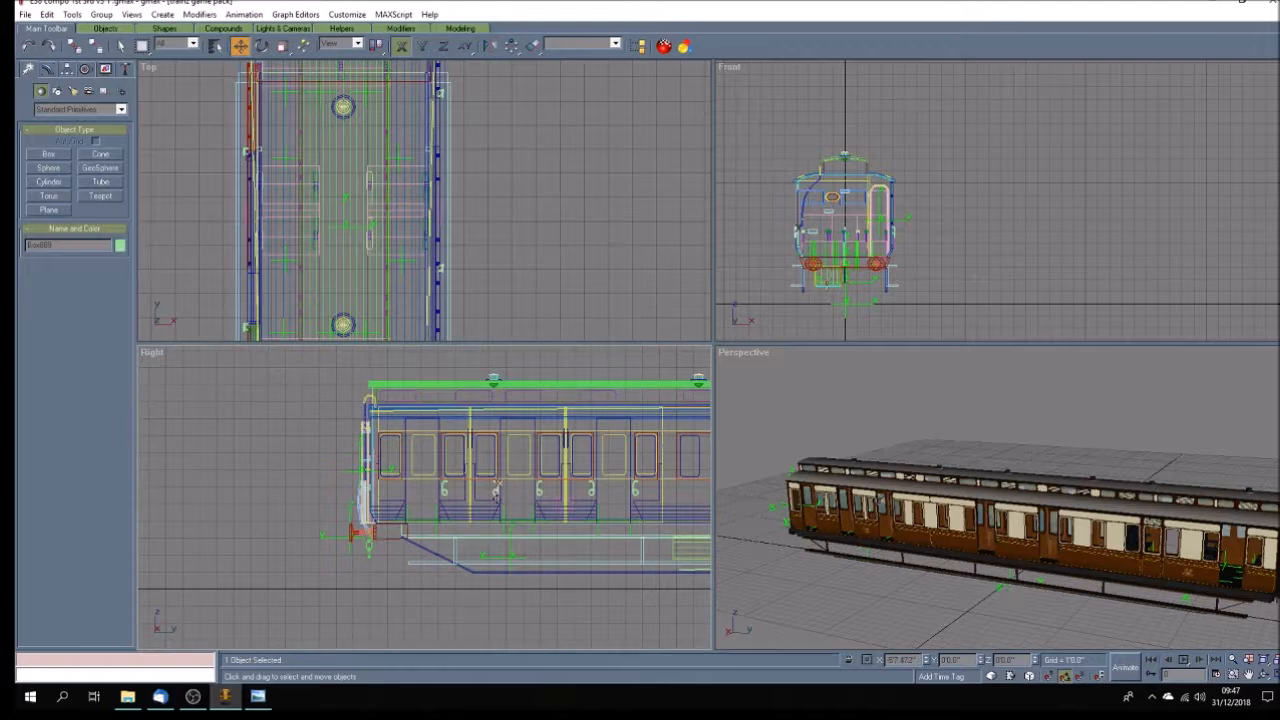
{"action": "key", "text": "ctrl+v"}
{"action": "left_click", "coordinate": [607, 398]}
Copy that handle again to the left-hand edge of the doorway nearest the coach's left end in the Right view.
{"action": "left_click", "coordinate": [445, 491]}
{"action": "left_click", "coordinate": [695, 457]}
{"action": "left_click", "coordinate": [493, 489]}
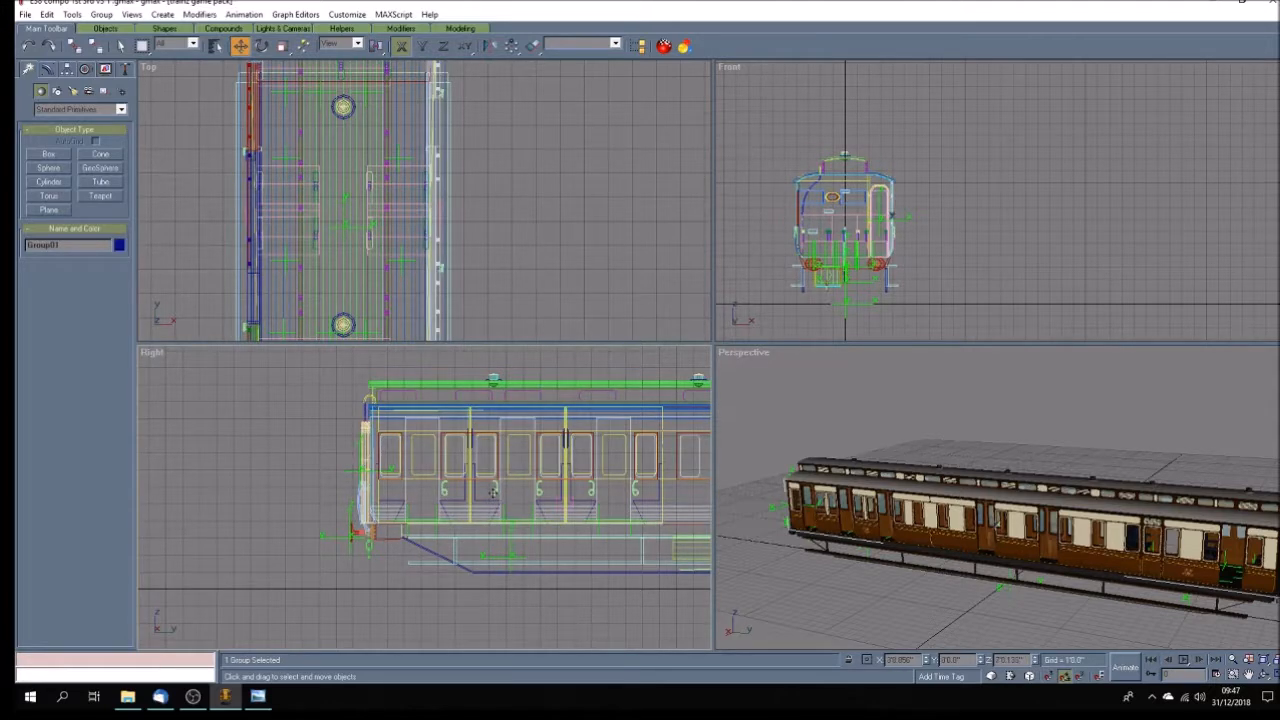
{"action": "left_click", "coordinate": [493, 490]}
{"action": "left_click", "coordinate": [522, 492]}
{"action": "left_click", "coordinate": [485, 498]}
{"action": "left_click", "coordinate": [493, 488]}
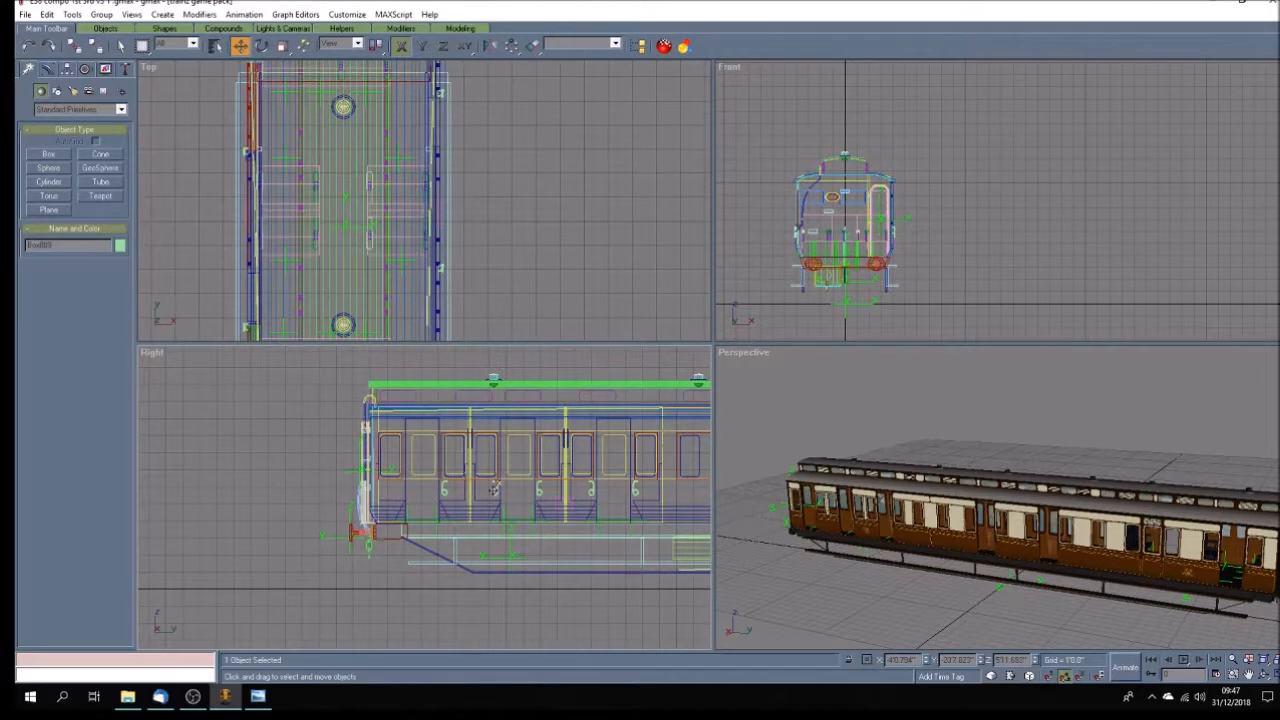
{"action": "left_click_drag", "start_coordinate": [493, 490], "coordinate": [400, 489], "text": "shift"}
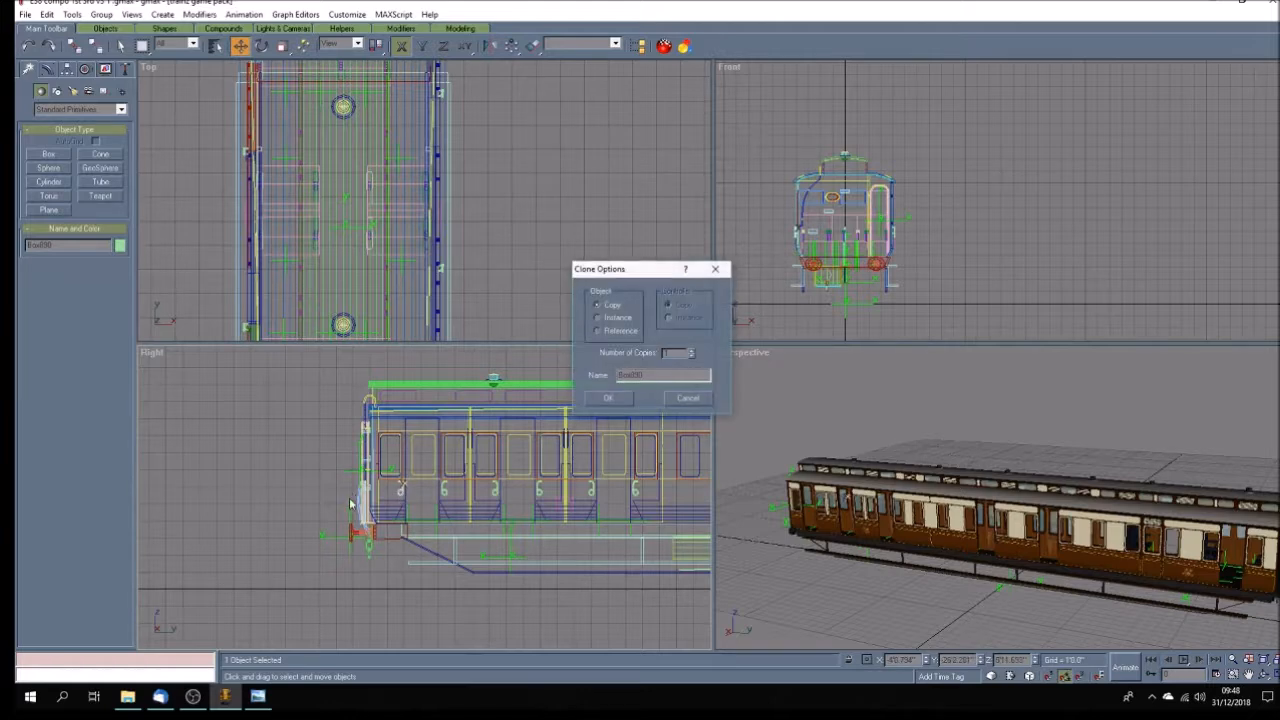
{"action": "left_click", "coordinate": [609, 399]}
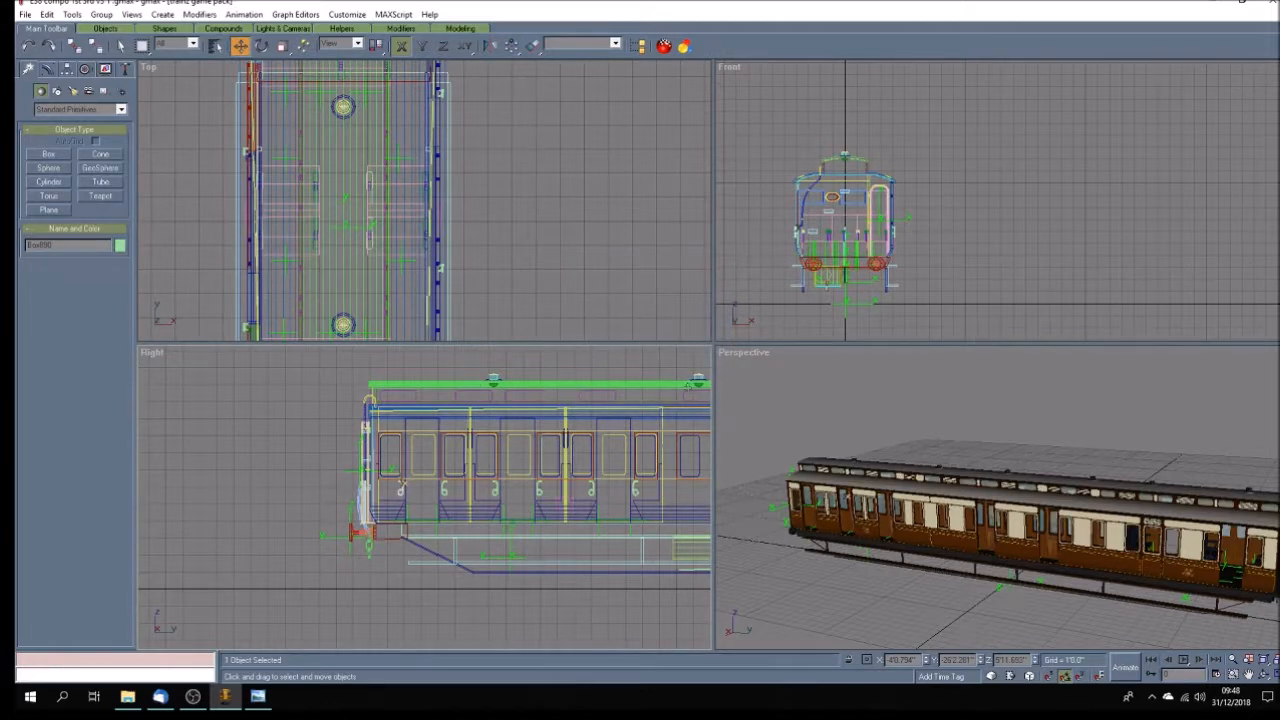
Delete the handle beside the closed door under the louvre panel, working in a maximized Perspective view.
{"action": "left_click", "coordinate": [1264, 676]}
{"action": "left_click_drag", "start_coordinate": [1017, 562], "coordinate": [1014, 588]}
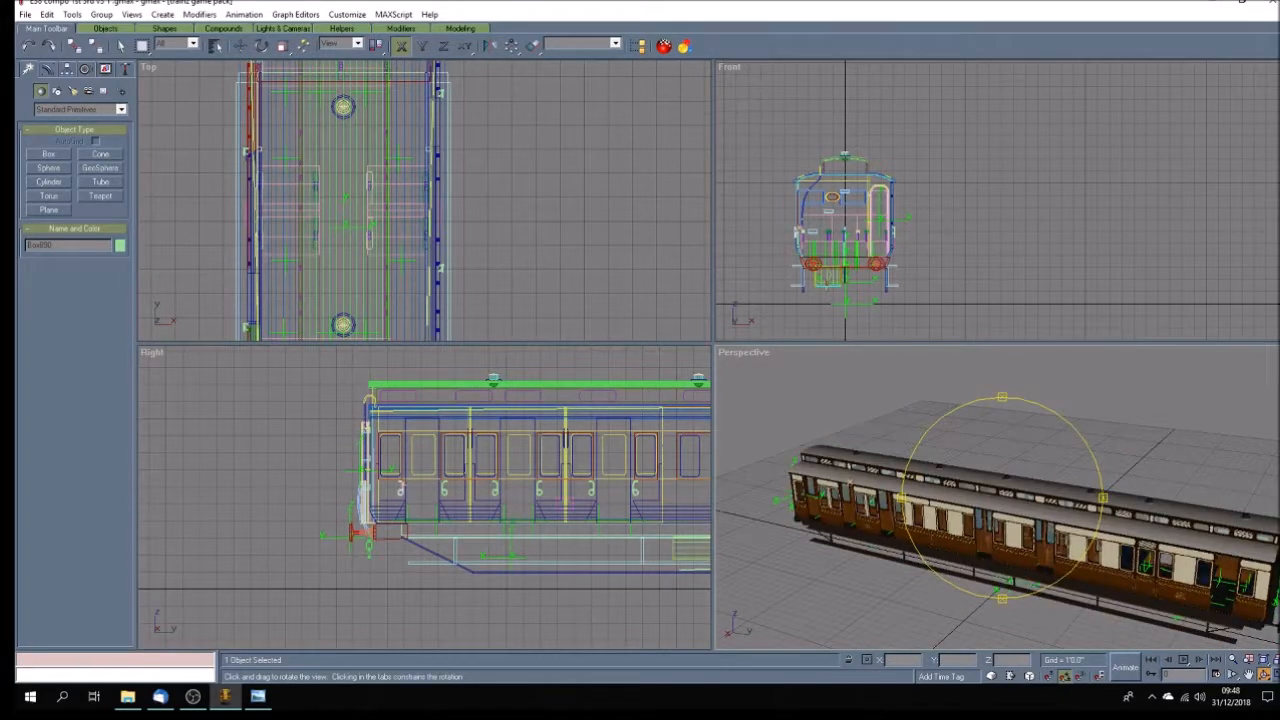
{"action": "key", "text": "w"}
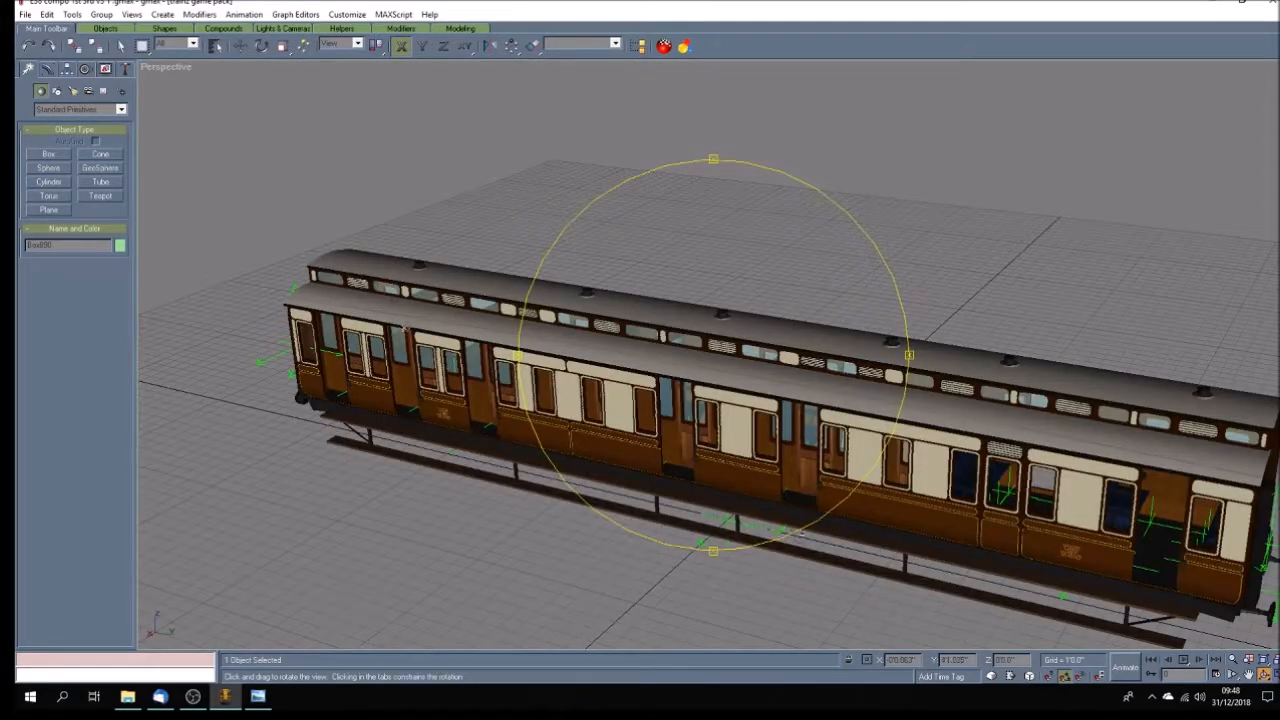
{"action": "left_click", "coordinate": [121, 46]}
{"action": "left_click", "coordinate": [1024, 530]}
{"action": "left_click", "coordinate": [944, 619]}
{"action": "left_click", "coordinate": [1022, 527]}
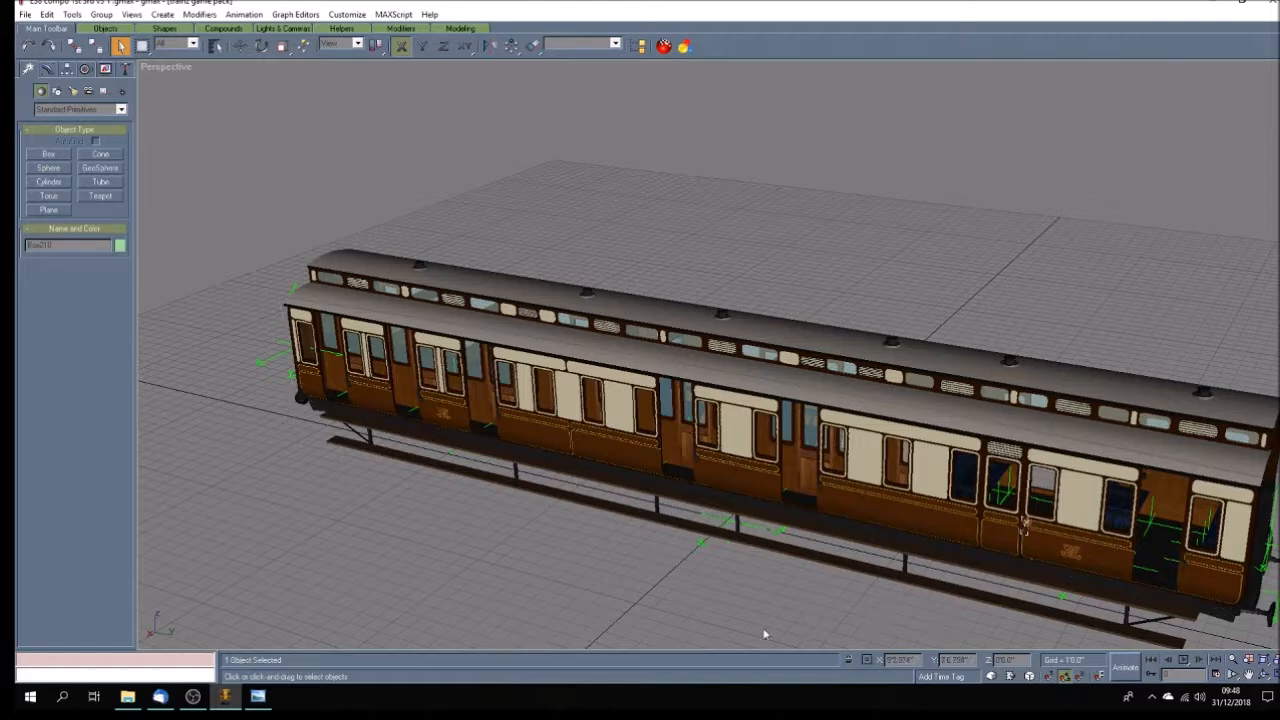
{"action": "left_click", "coordinate": [706, 584]}
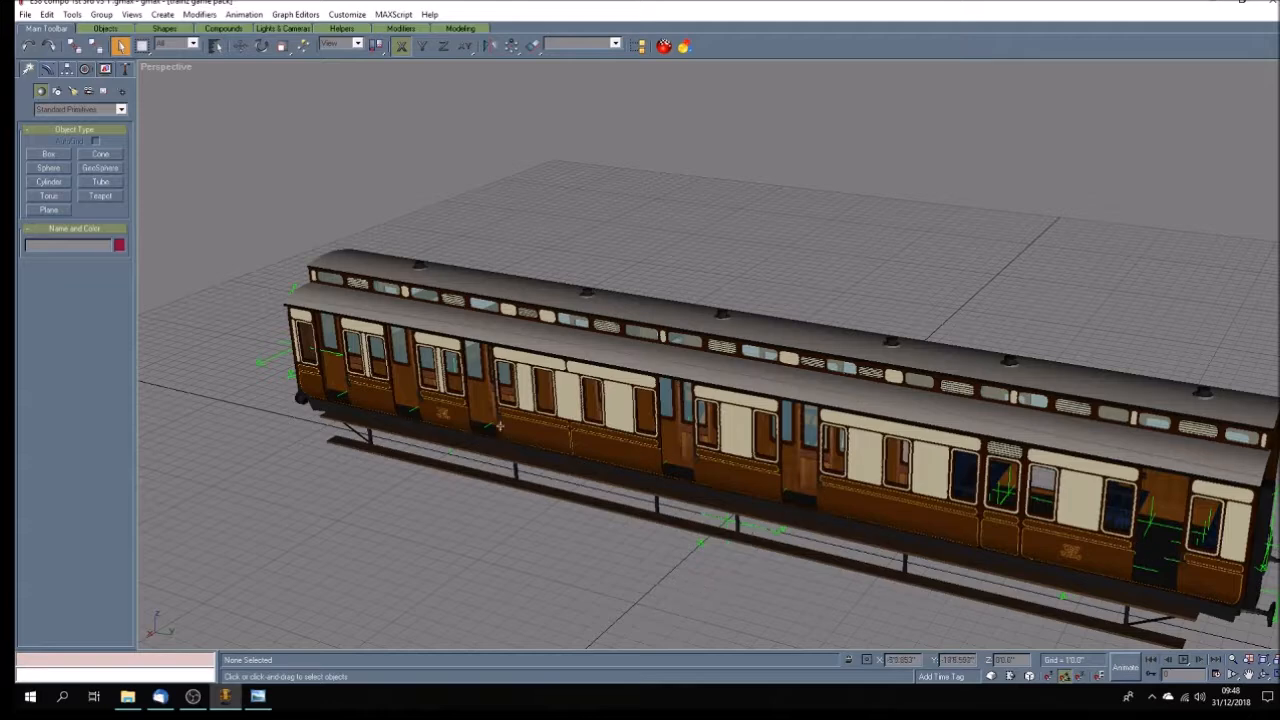
Delete the matching handle beside the closed louvre-topped door on the opposite side of the coach.
{"action": "left_click", "coordinate": [1262, 676]}
{"action": "mouse_move", "coordinate": [743, 448]}
{"action": "left_mouse_down"}
{"action": "mouse_move", "coordinate": [525, 448]}
{"action": "mouse_move", "coordinate": [545, 456]}
{"action": "left_mouse_up"}
{"action": "left_click", "coordinate": [120, 45]}
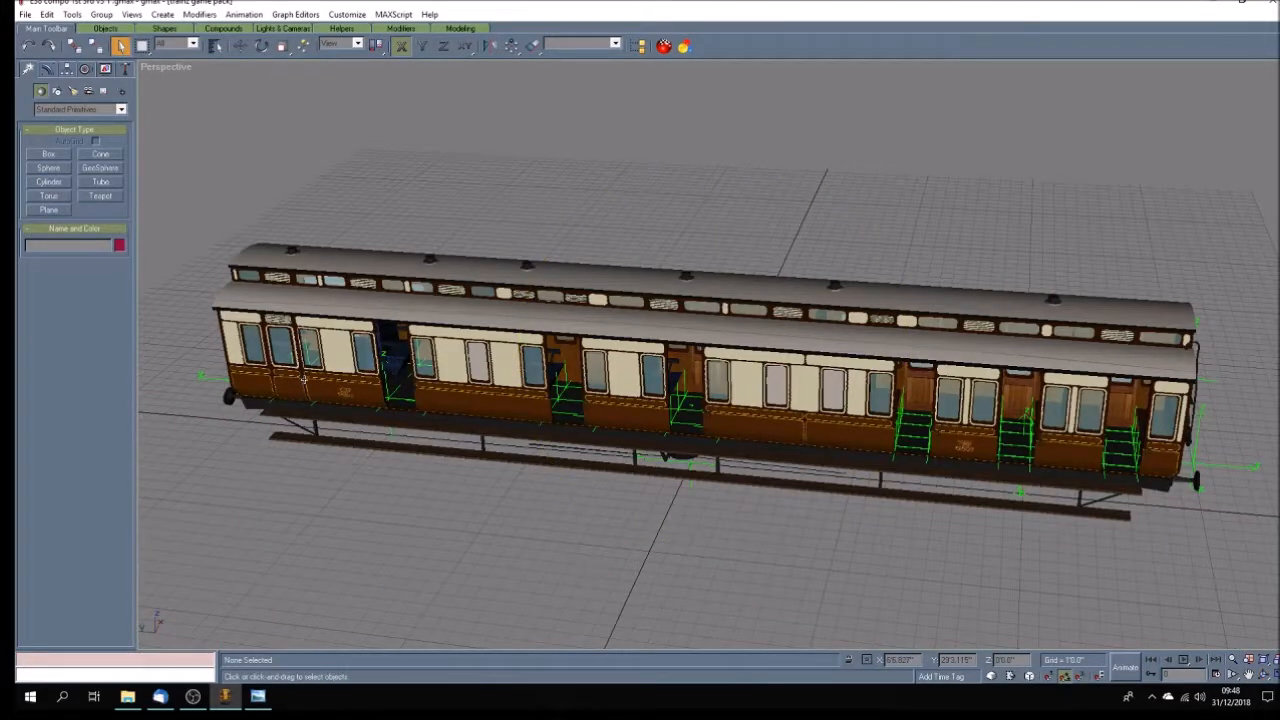
{"action": "left_click", "coordinate": [1249, 675]}
{"action": "left_click_drag", "start_coordinate": [320, 372], "coordinate": [466, 370]}
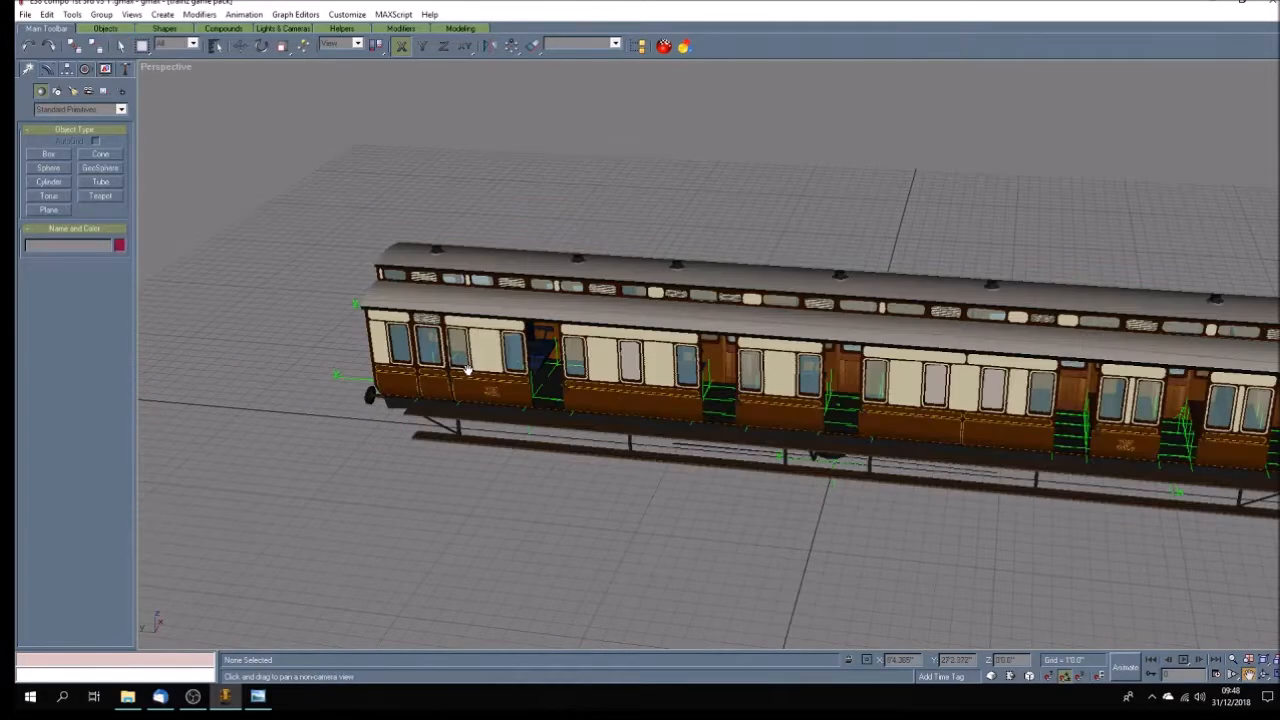
{"action": "scroll", "coordinate": [466, 370], "scroll_direction": "up", "scroll_amount": 10}
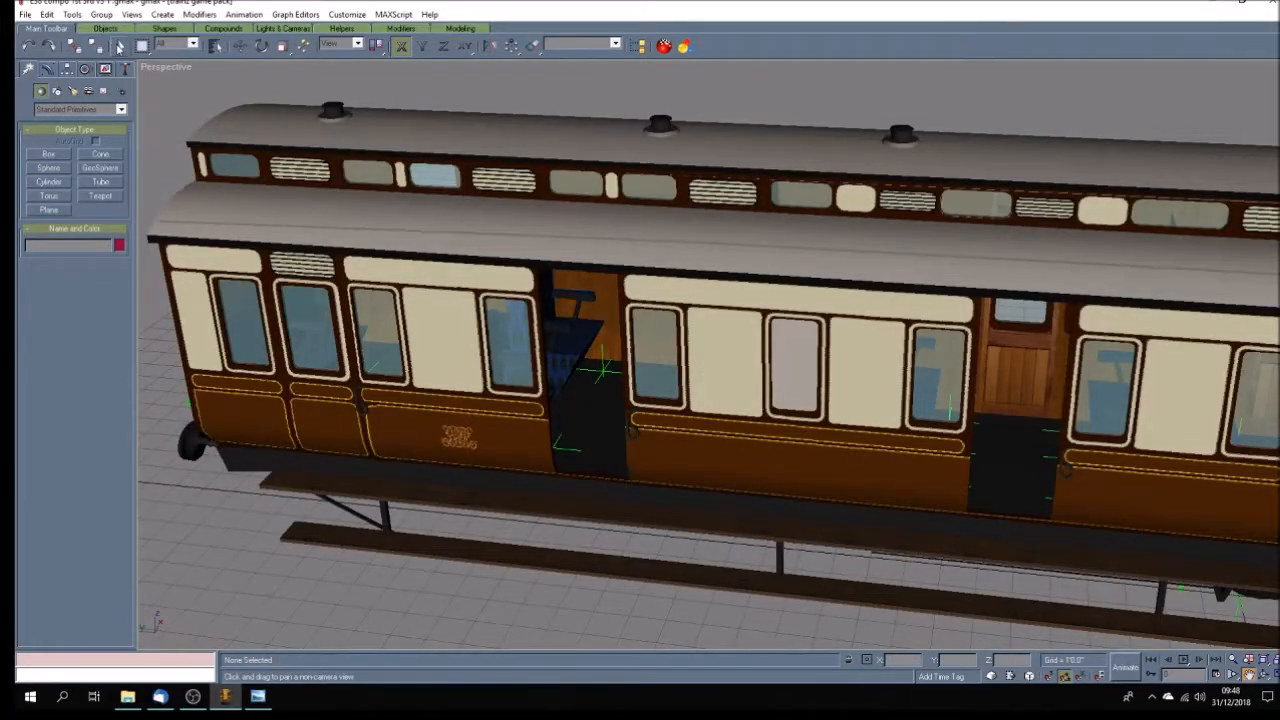
{"action": "left_click", "coordinate": [119, 46]}
{"action": "left_click", "coordinate": [358, 398]}
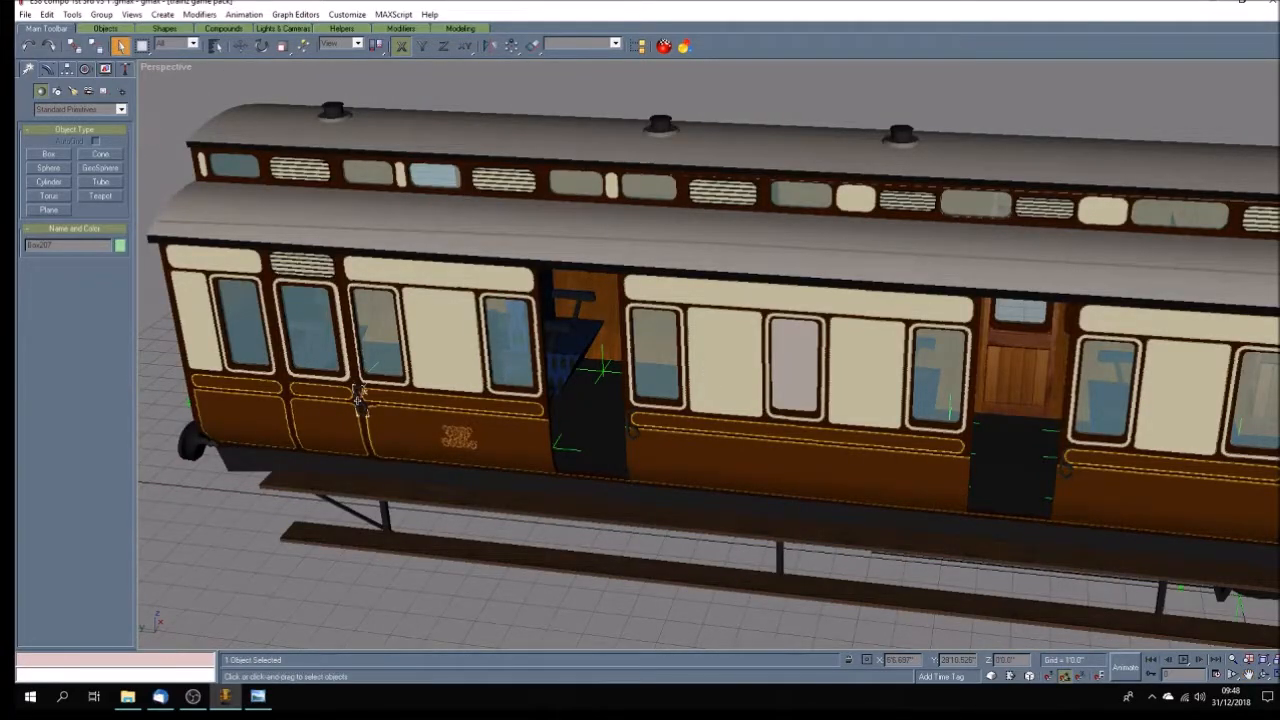
{"action": "left_click", "coordinate": [356, 399]}
Switch to the E38 compo plan in Windows Photo Viewer to check the door handle positions.
{"action": "left_click", "coordinate": [258, 697]}
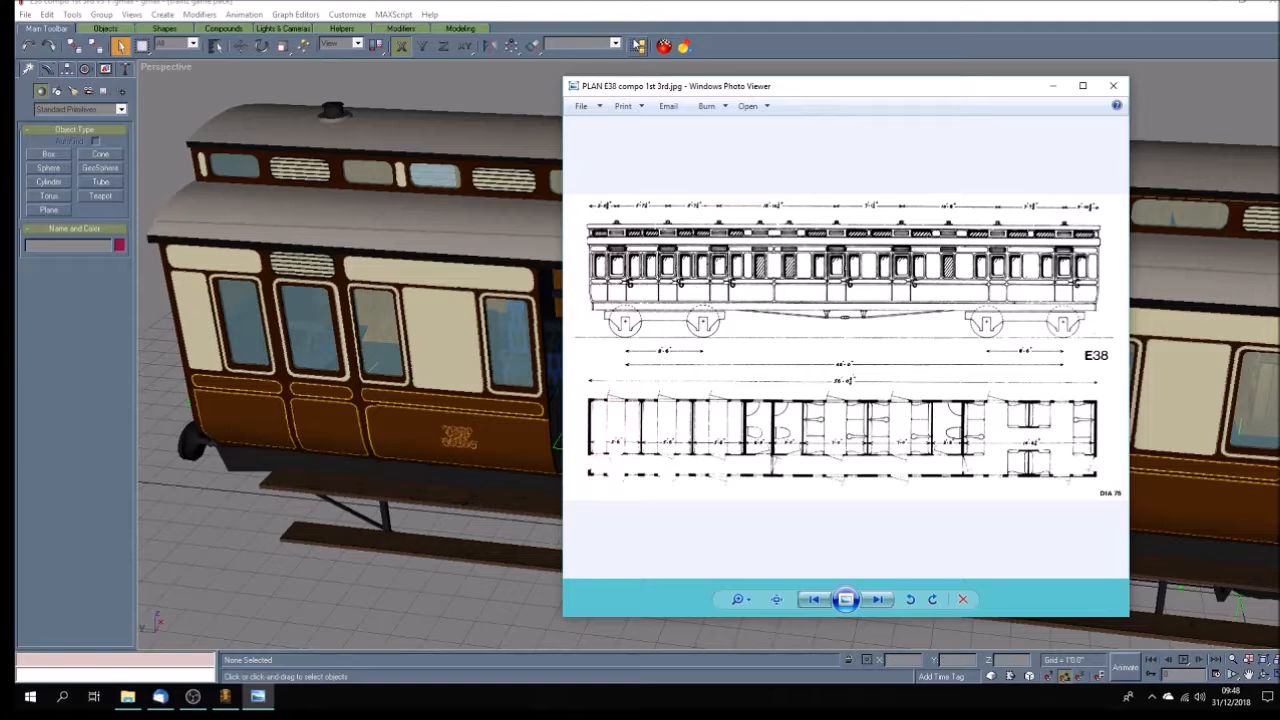
Return to the coach model and hide the upper roof objects in a maximized Right view, leaving the roof ventilators visible.
{"action": "left_click", "coordinate": [605, 18]}
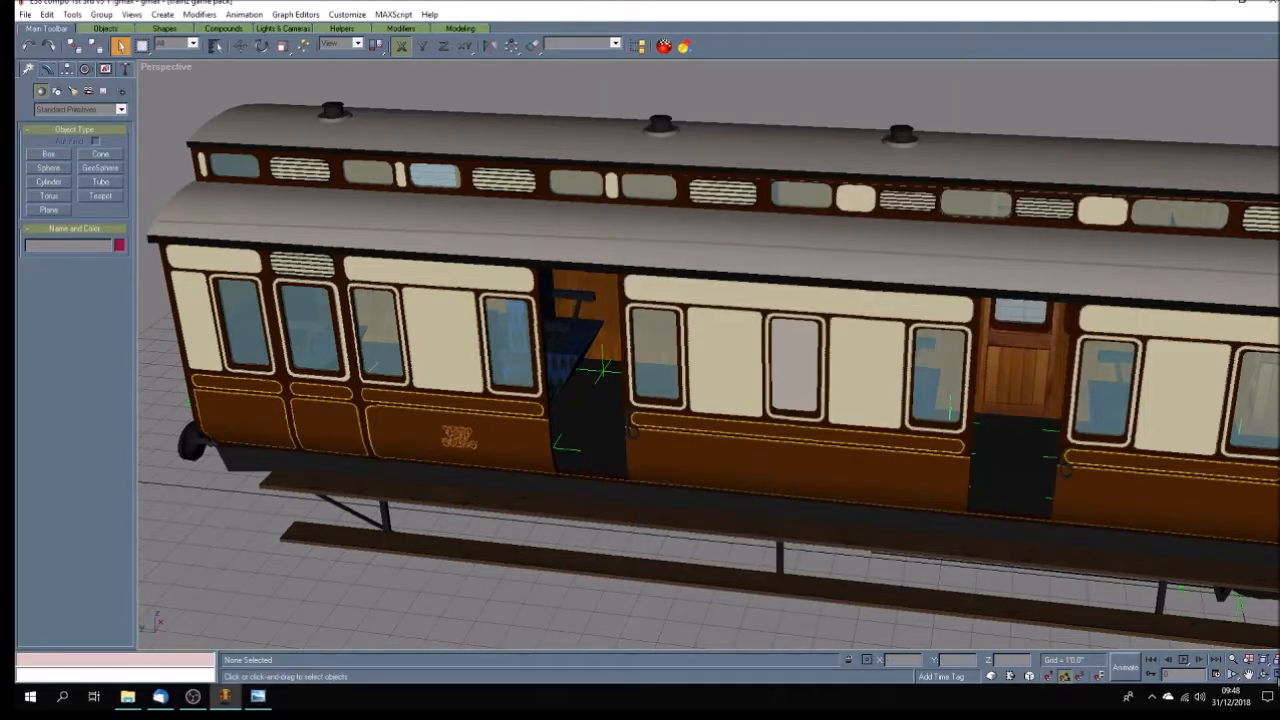
{"action": "key", "text": "alt+w"}
{"action": "left_click", "coordinate": [1249, 676]}
{"action": "left_click_drag", "start_coordinate": [530, 411], "coordinate": [389, 415]}
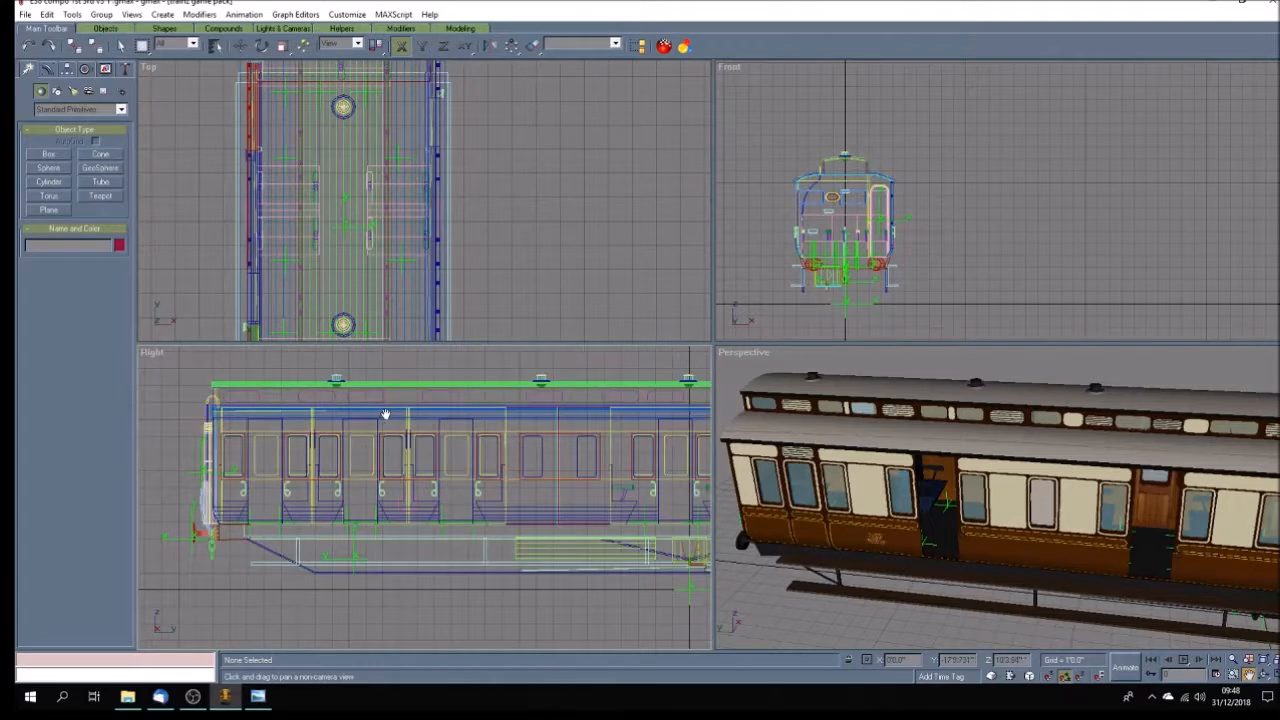
{"action": "scroll", "coordinate": [385, 414], "scroll_direction": "down", "scroll_amount": 5}
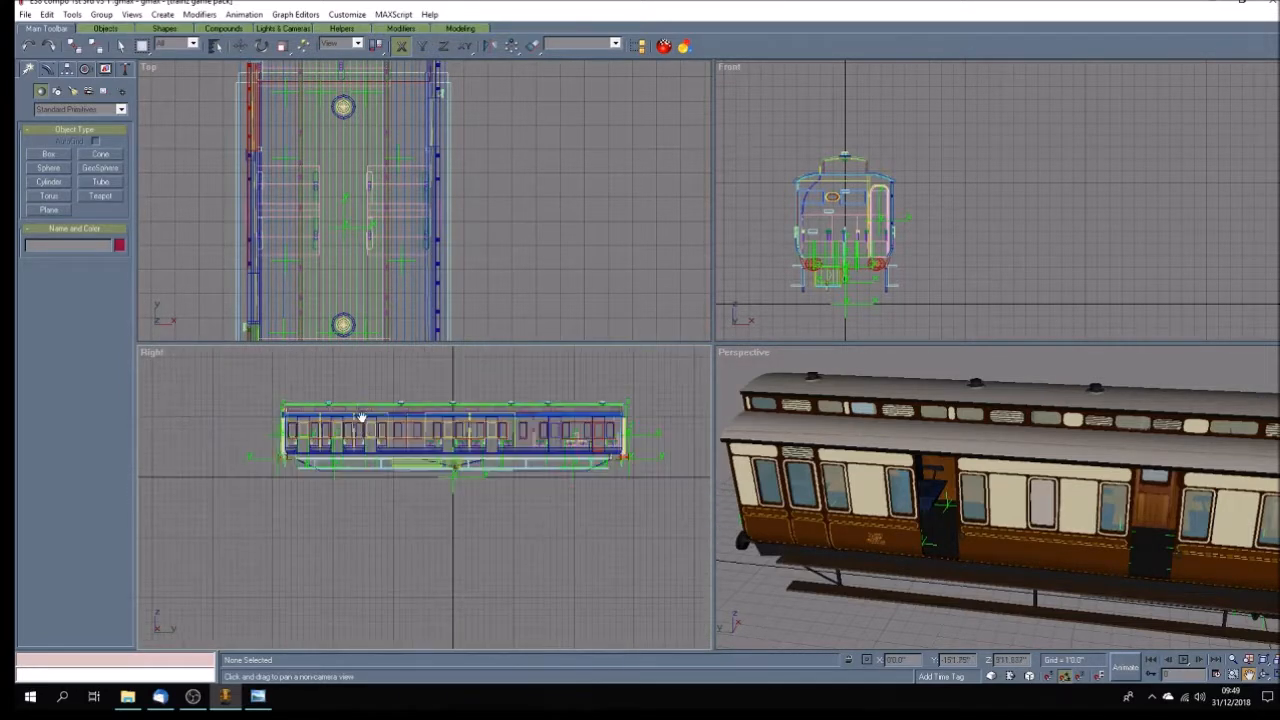
{"action": "scroll", "coordinate": [363, 420], "scroll_direction": "up", "scroll_amount": 2}
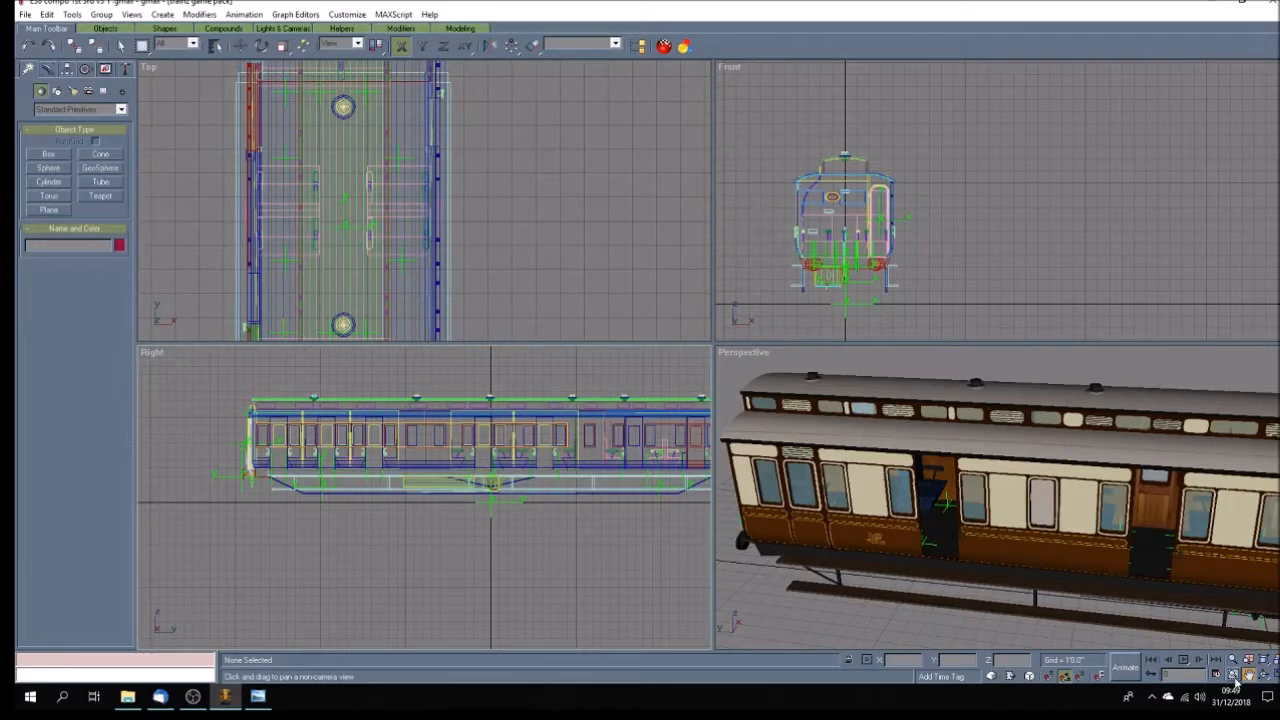
{"action": "left_click", "coordinate": [1265, 675]}
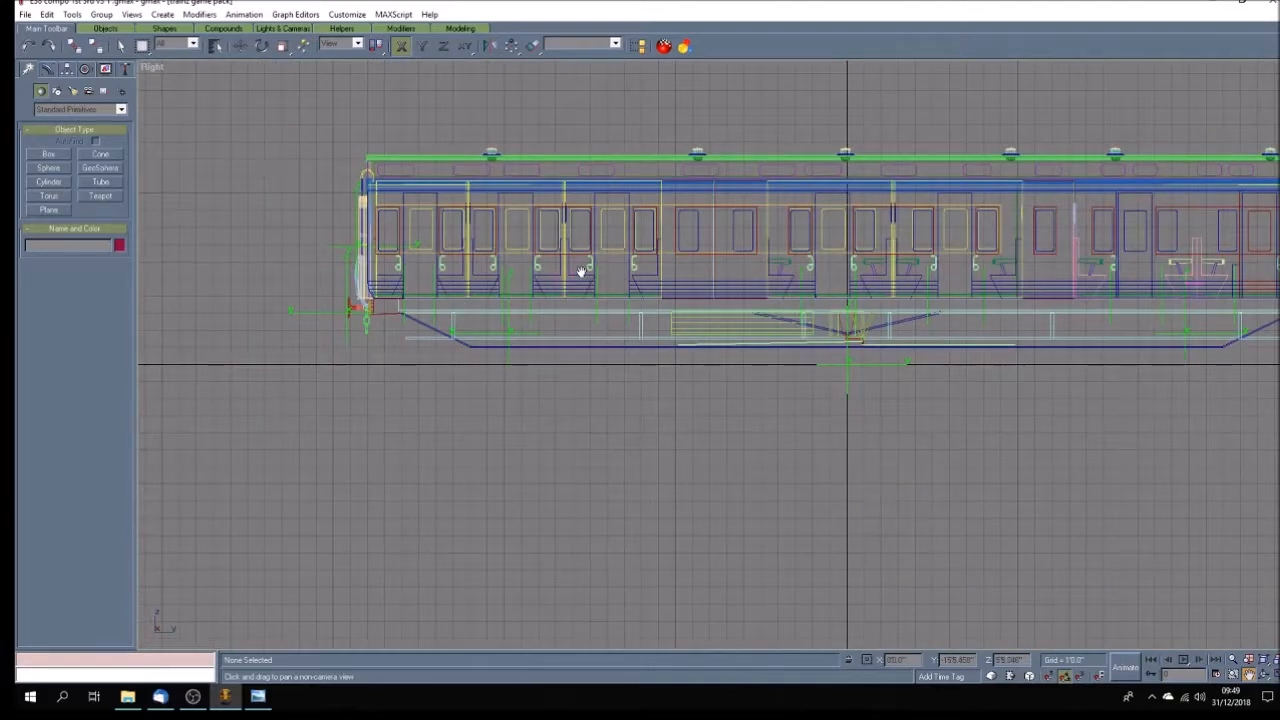
{"action": "left_click_drag", "start_coordinate": [581, 272], "coordinate": [551, 423]}
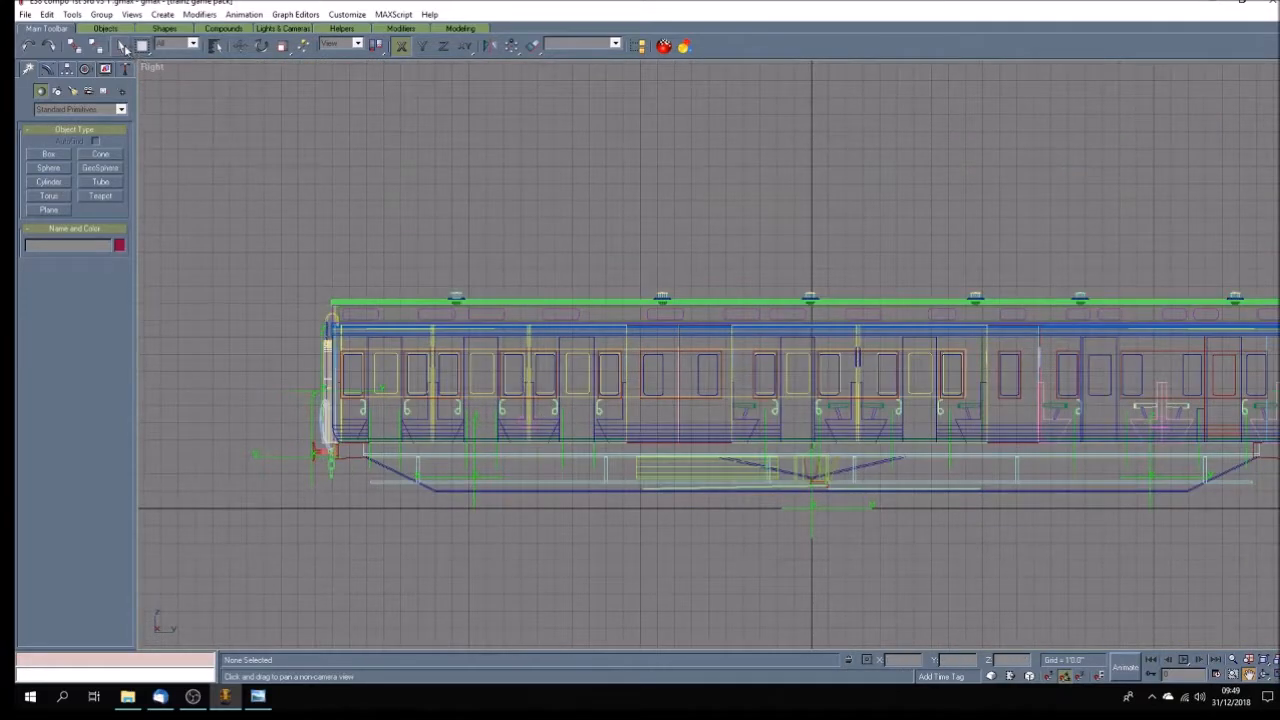
{"action": "left_click", "coordinate": [121, 46]}
{"action": "left_click_drag", "start_coordinate": [357, 292], "coordinate": [378, 320]}
{"action": "left_click", "coordinate": [105, 69]}
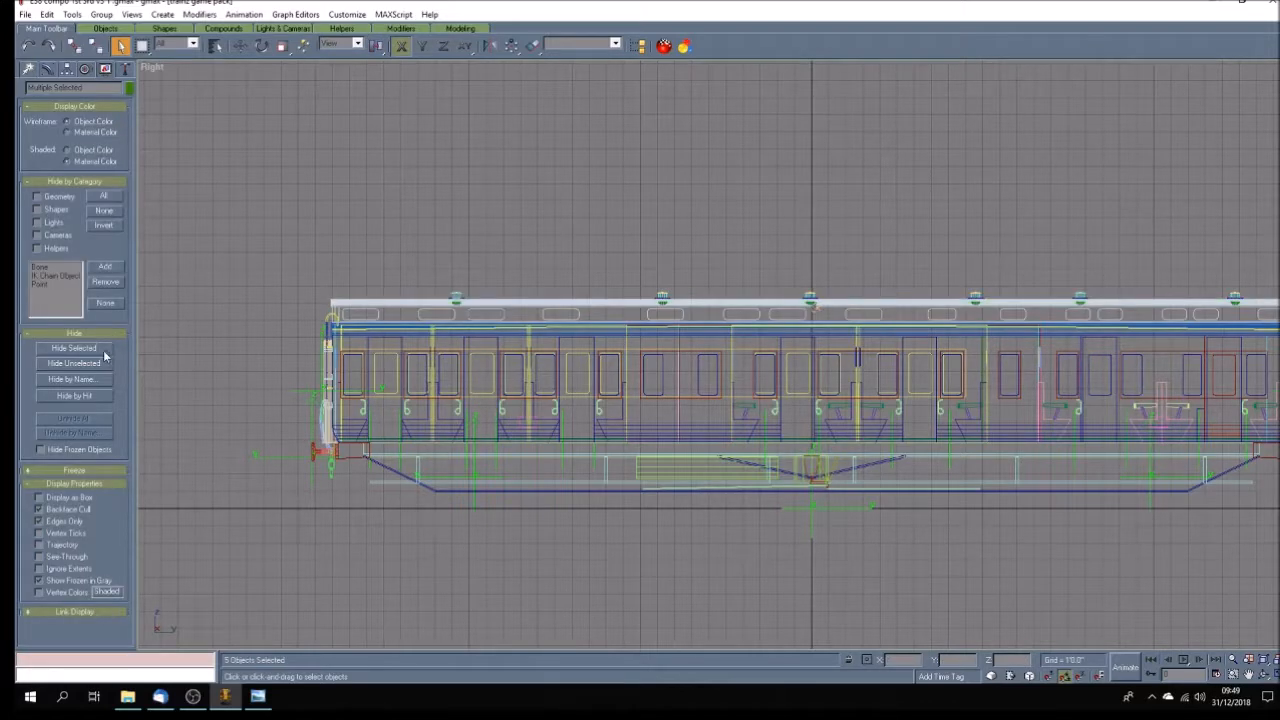
{"action": "left_click", "coordinate": [104, 350]}
Move the leftmost roof ventilator along the coach so it sits centred above the first doorway from the left end.
{"action": "left_click_drag", "start_coordinate": [423, 259], "coordinate": [490, 316]}
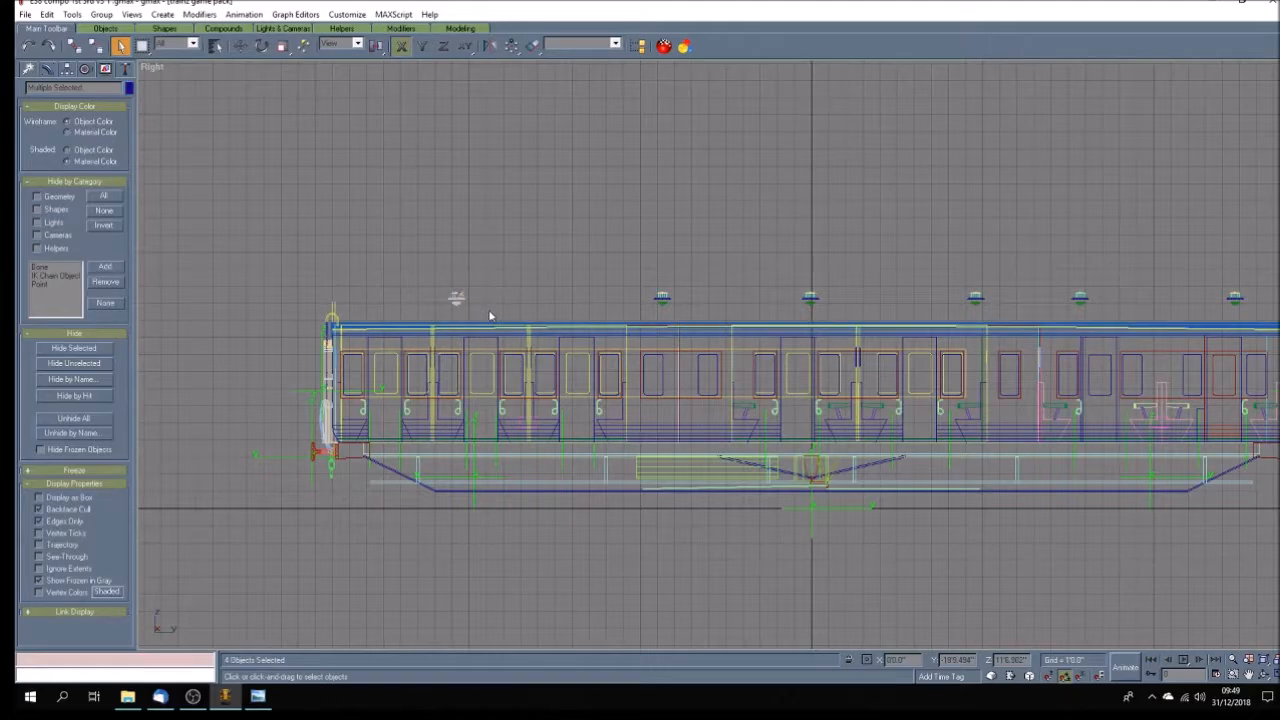
{"action": "left_click", "coordinate": [532, 45]}
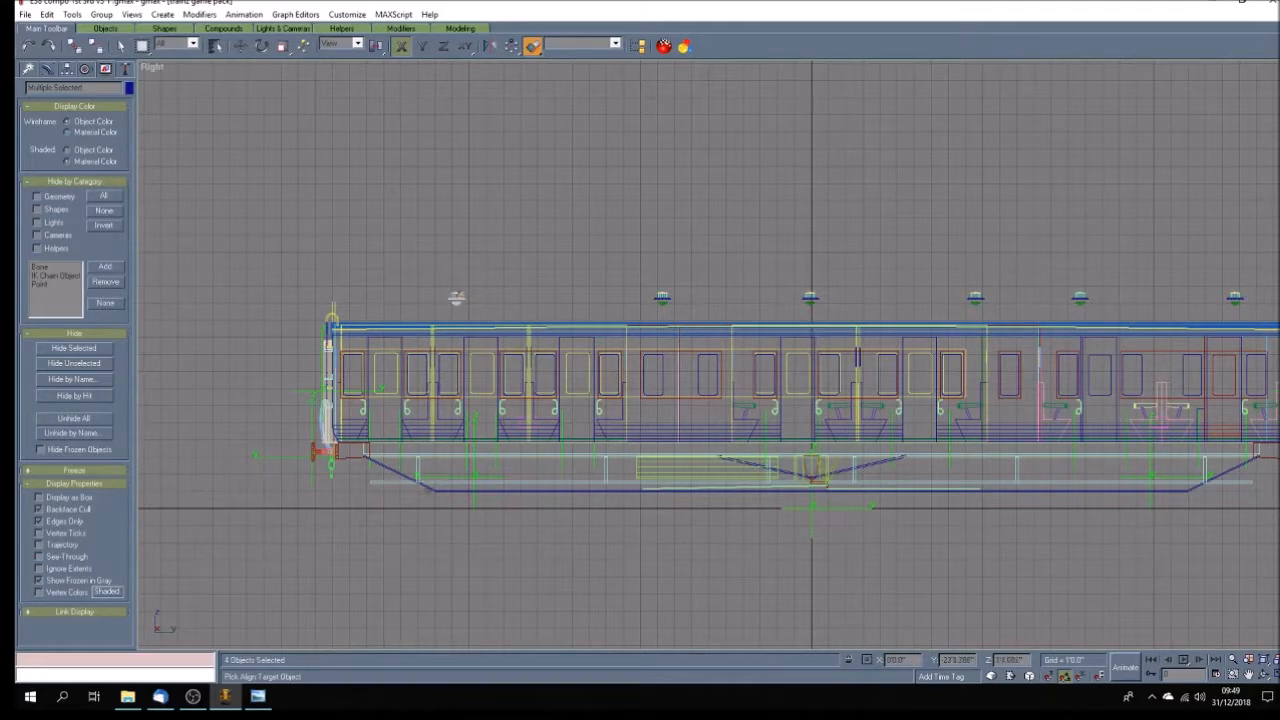
{"action": "key", "text": "w"}
{"action": "left_click_drag", "start_coordinate": [456, 300], "coordinate": [384, 315]}
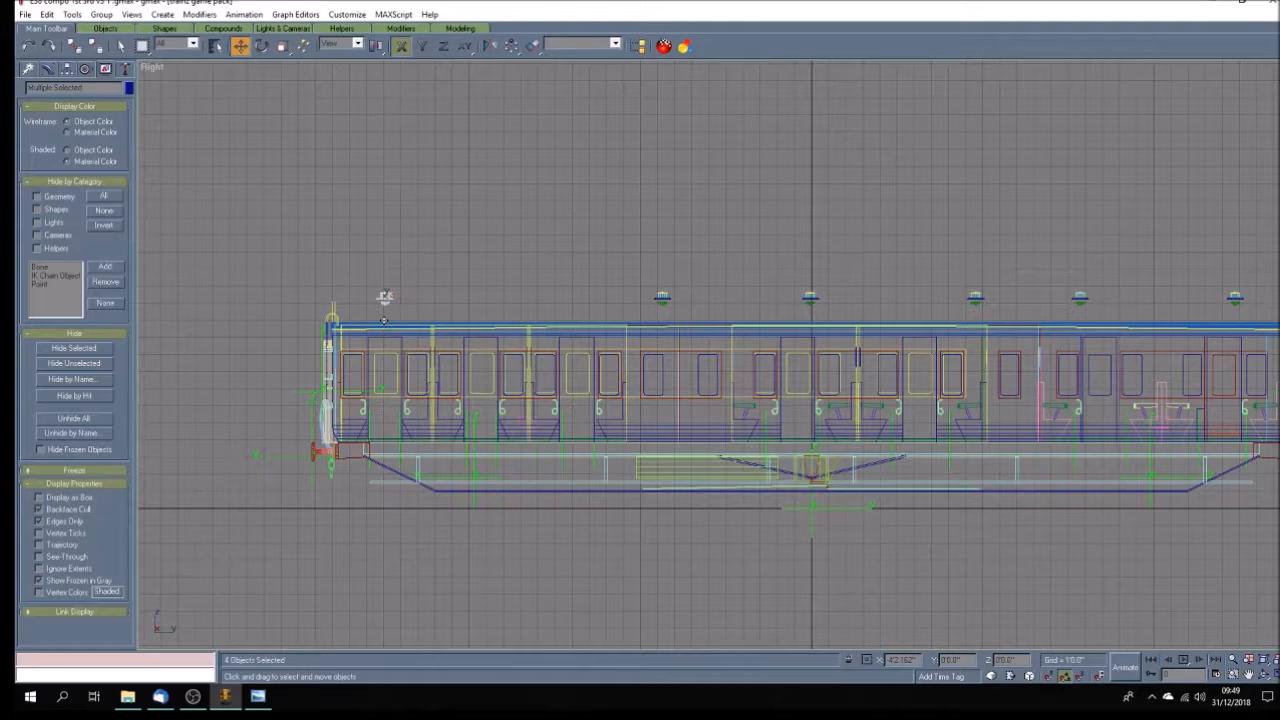
Copy that ventilator above the second doorway and again above the third doorway from the left end.
{"action": "left_click_drag", "start_coordinate": [385, 298], "coordinate": [481, 297], "text": "shift"}
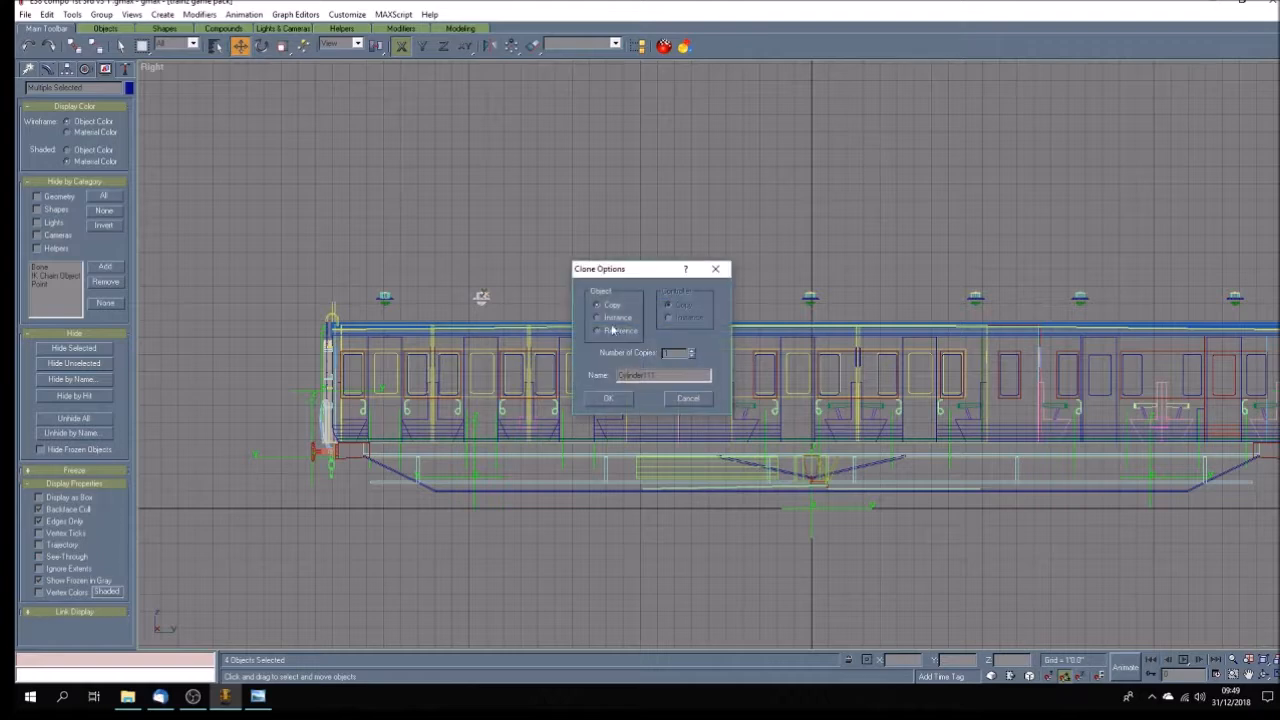
{"action": "left_click", "coordinate": [606, 398]}
{"action": "mouse_move", "coordinate": [481, 297]}
{"action": "left_mouse_down", "text": "shift"}
{"action": "mouse_move", "coordinate": [560, 297]}
{"action": "mouse_move", "coordinate": [576, 356]}
{"action": "left_mouse_up", "text": "shift"}
{"action": "left_click", "coordinate": [609, 398]}
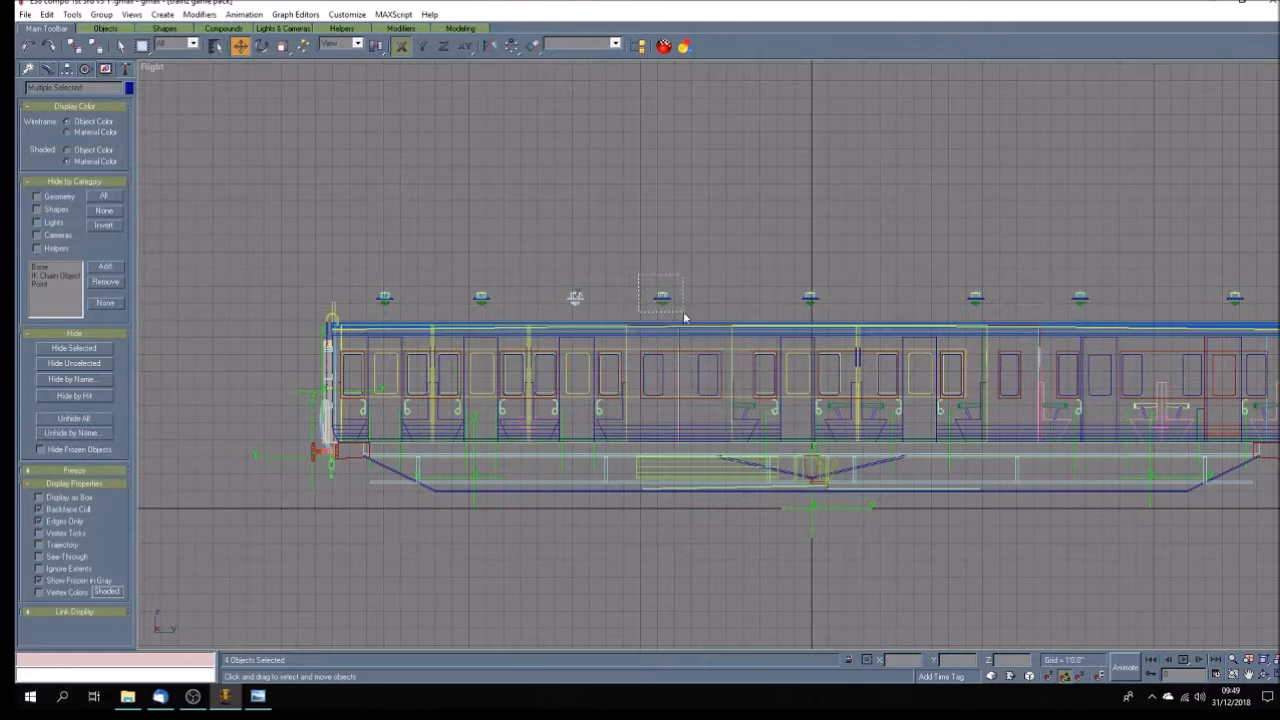
Arrange the ventilators over the pair of windows after the third doorway, using one copy, and over the two middle doorways.
{"action": "mouse_move", "coordinate": [661, 302]}
{"action": "left_mouse_down"}
{"action": "mouse_move", "coordinate": [650, 304]}
{"action": "mouse_move", "coordinate": [704, 306]}
{"action": "left_mouse_up"}
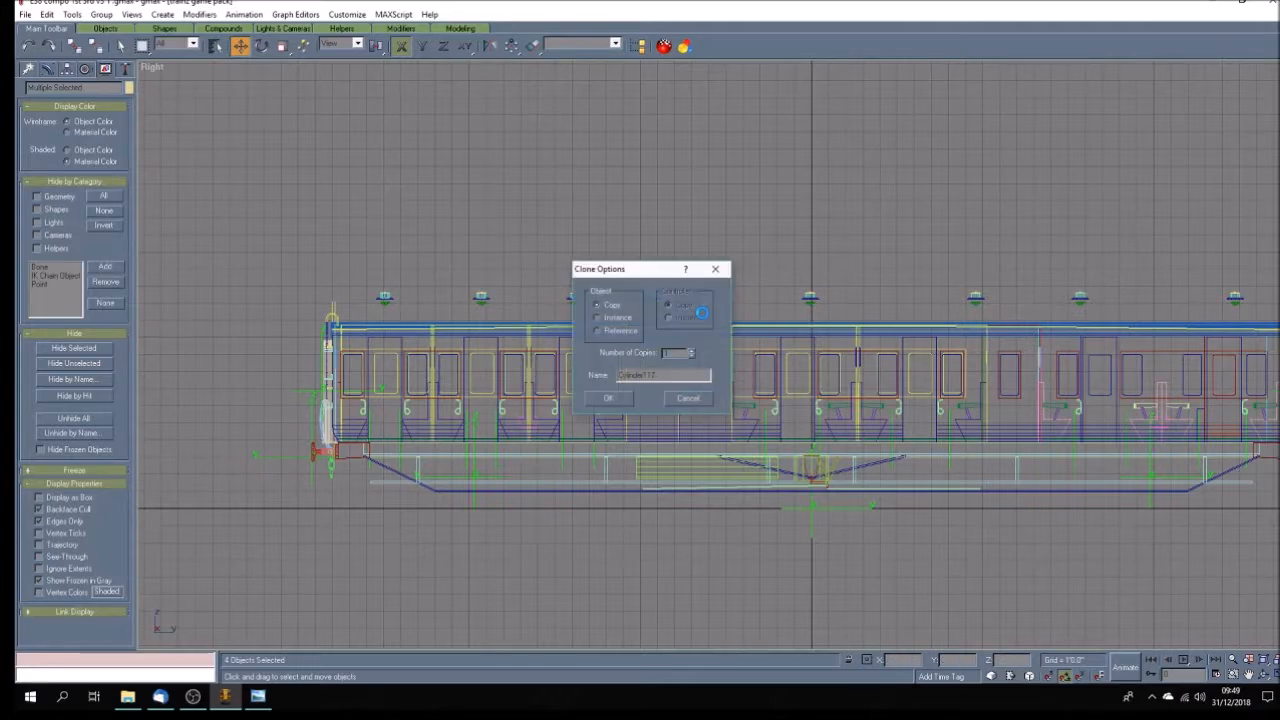
{"action": "left_click", "coordinate": [604, 401]}
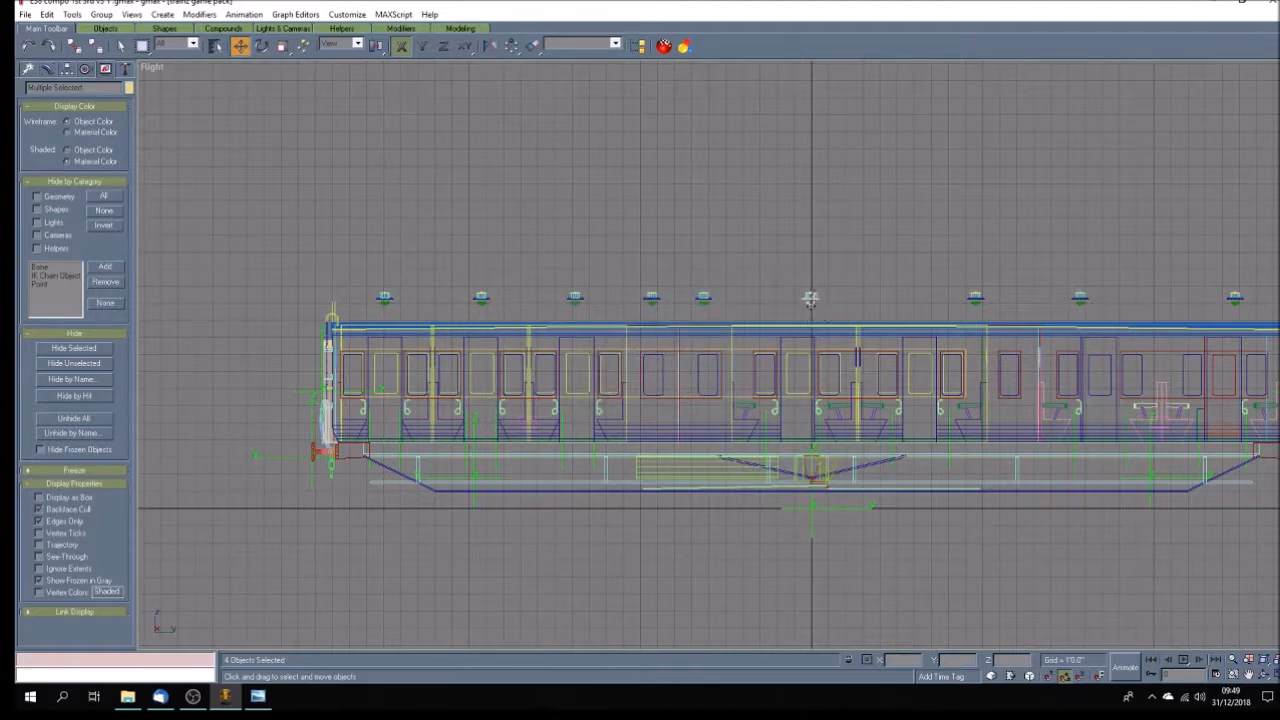
{"action": "left_click_drag", "start_coordinate": [810, 298], "coordinate": [791, 298]}
{"action": "left_click", "coordinate": [976, 298]}
{"action": "left_click_drag", "start_coordinate": [976, 298], "coordinate": [915, 300]}
Copy the ventilator above the second middle doorway to a position over the single window to its right.
{"action": "left_click", "coordinate": [1249, 675]}
{"action": "left_click_drag", "start_coordinate": [944, 430], "coordinate": [571, 434]}
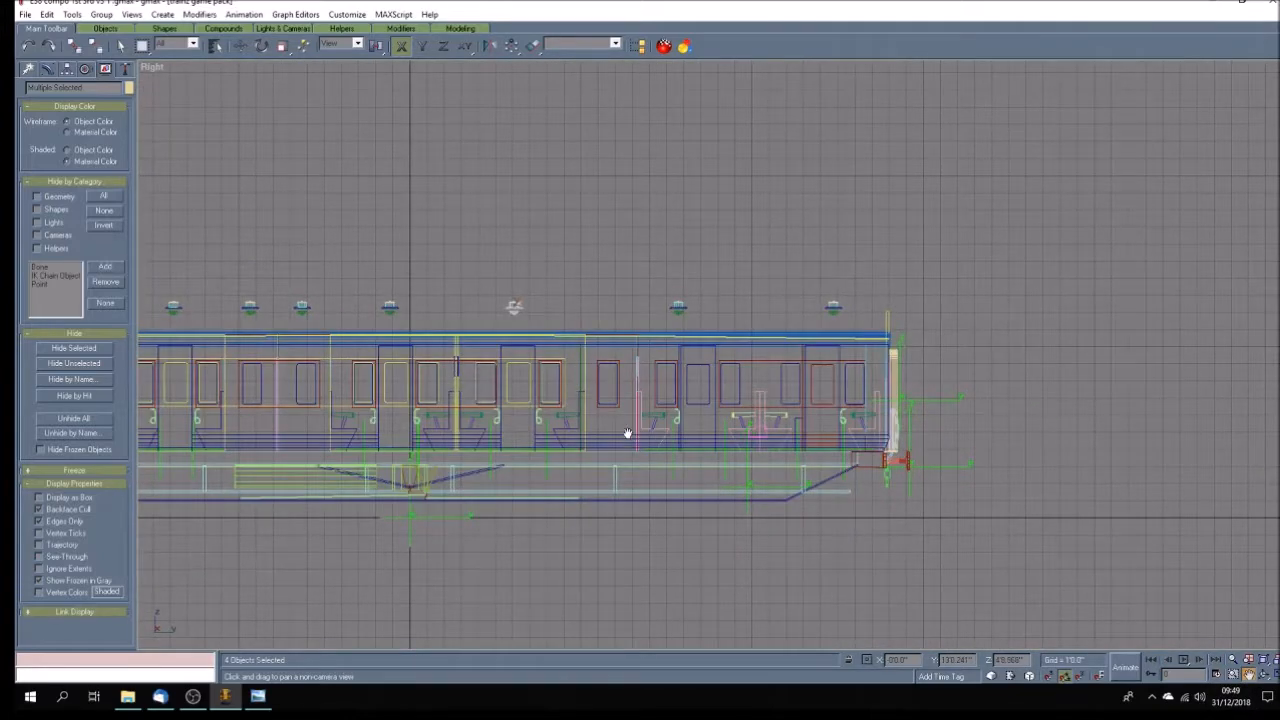
{"action": "left_click", "coordinate": [243, 49]}
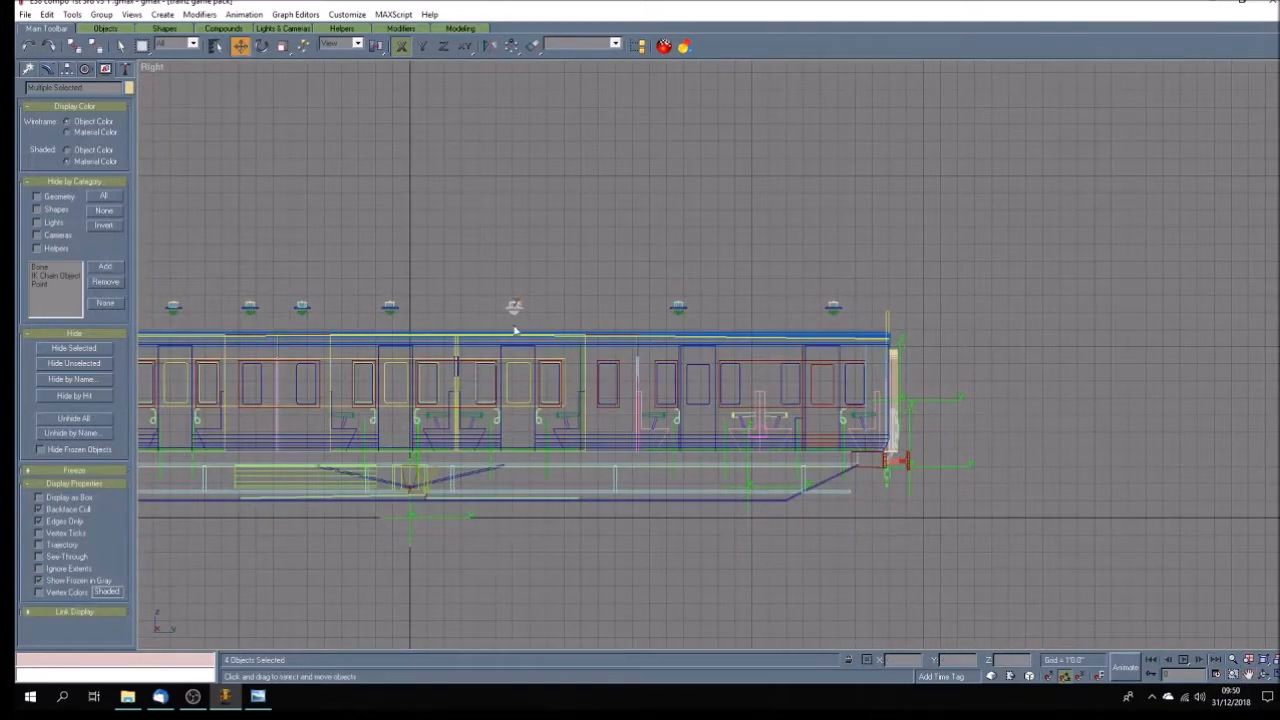
{"action": "left_click_drag", "start_coordinate": [514, 310], "coordinate": [605, 347], "text": "shift"}
{"action": "left_click", "coordinate": [609, 399]}
Move the last two ventilators so they sit centred above the two rightmost door positions.
{"action": "left_click", "coordinate": [682, 308]}
{"action": "left_click_drag", "start_coordinate": [679, 307], "coordinate": [696, 307]}
{"action": "left_click", "coordinate": [838, 314]}
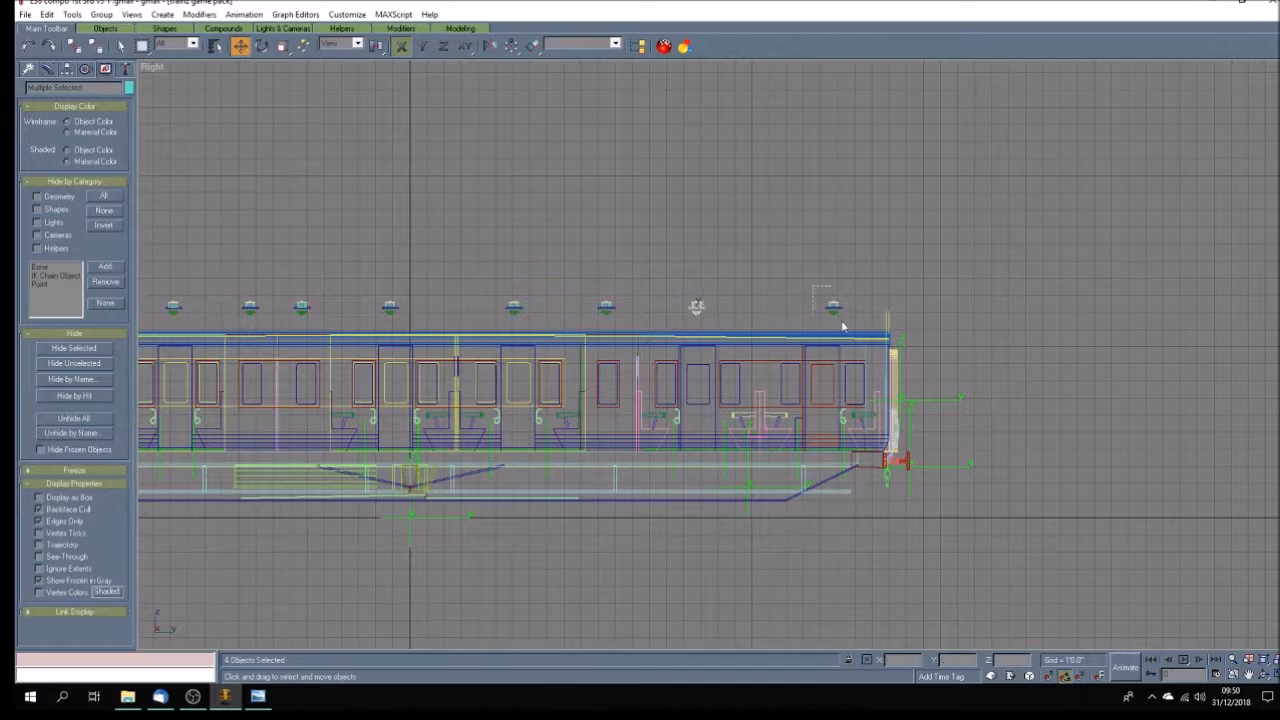
{"action": "left_click_drag", "start_coordinate": [833, 308], "coordinate": [820, 308]}
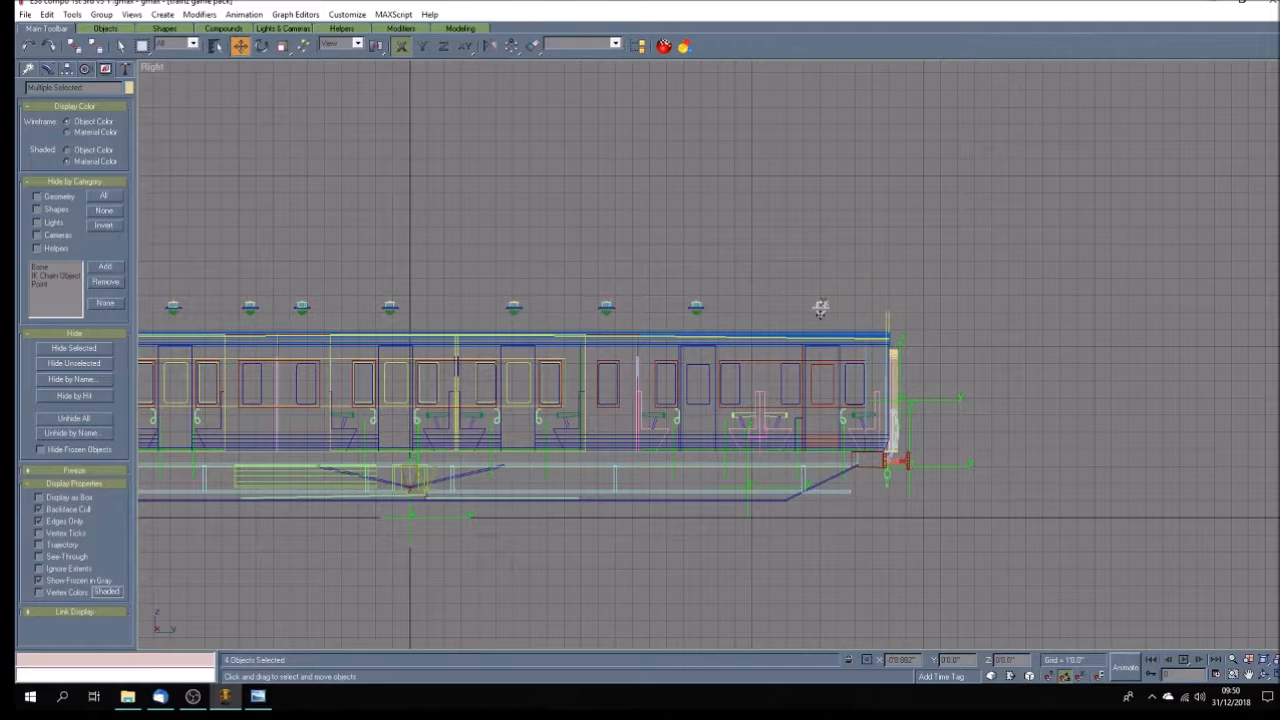
Check the ventilator positions against the E38 compo plan in Windows Photo Viewer, and unhide the roof in the model.
{"action": "left_click", "coordinate": [255, 698]}
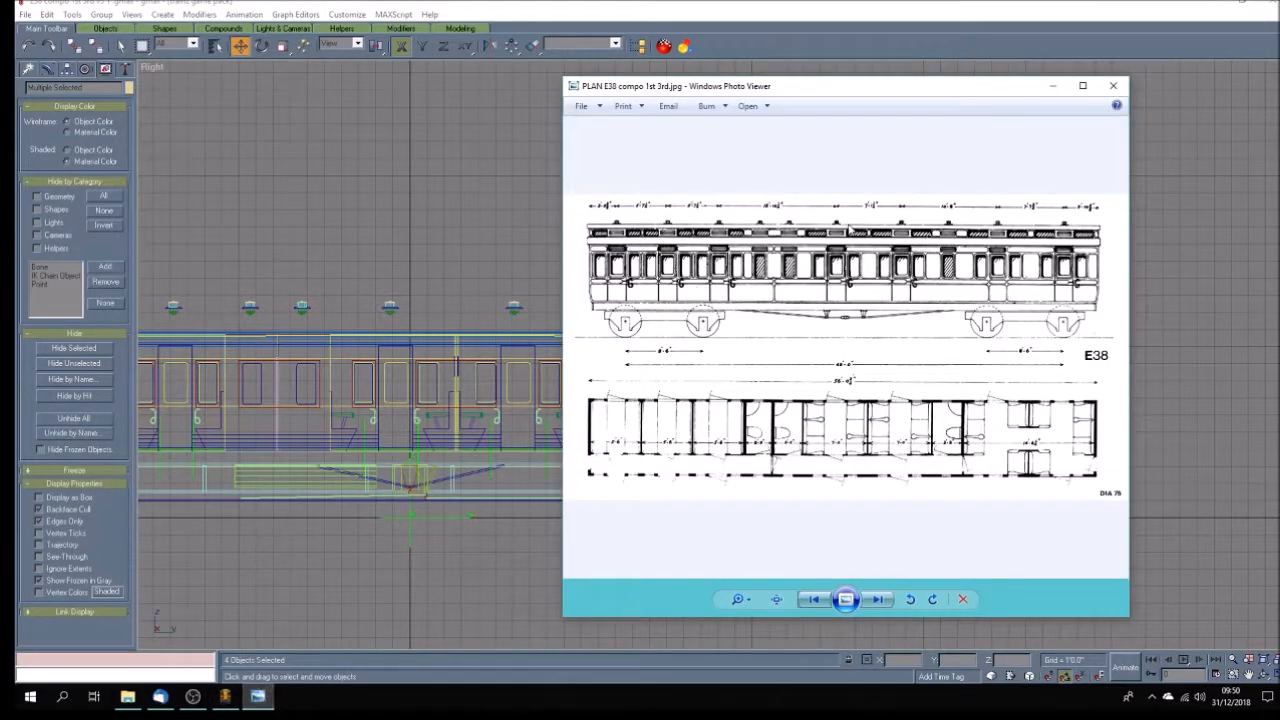
{"action": "left_click", "coordinate": [1052, 86]}
{"action": "left_click", "coordinate": [988, 564]}
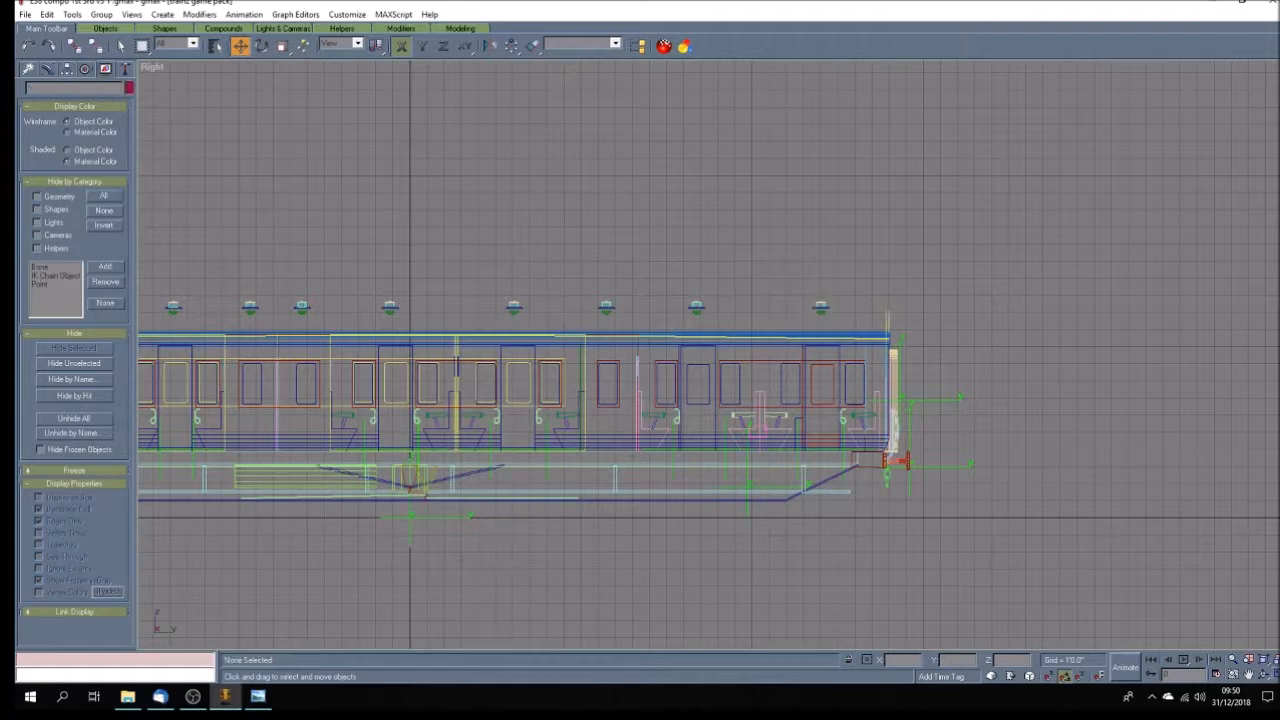
{"action": "left_click", "coordinate": [90, 421]}
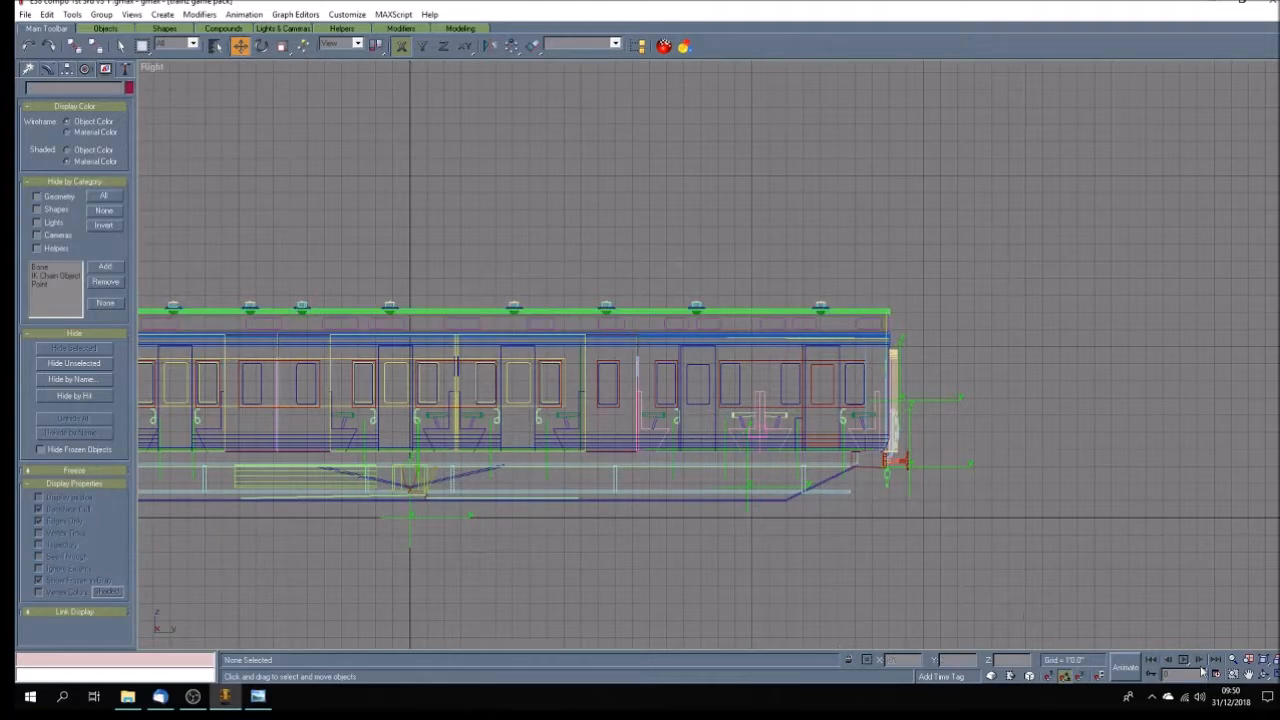
Return to the four-view layout, show the whole coach in the Perspective view, and save the current v3 1 file.
{"action": "left_click", "coordinate": [1264, 674]}
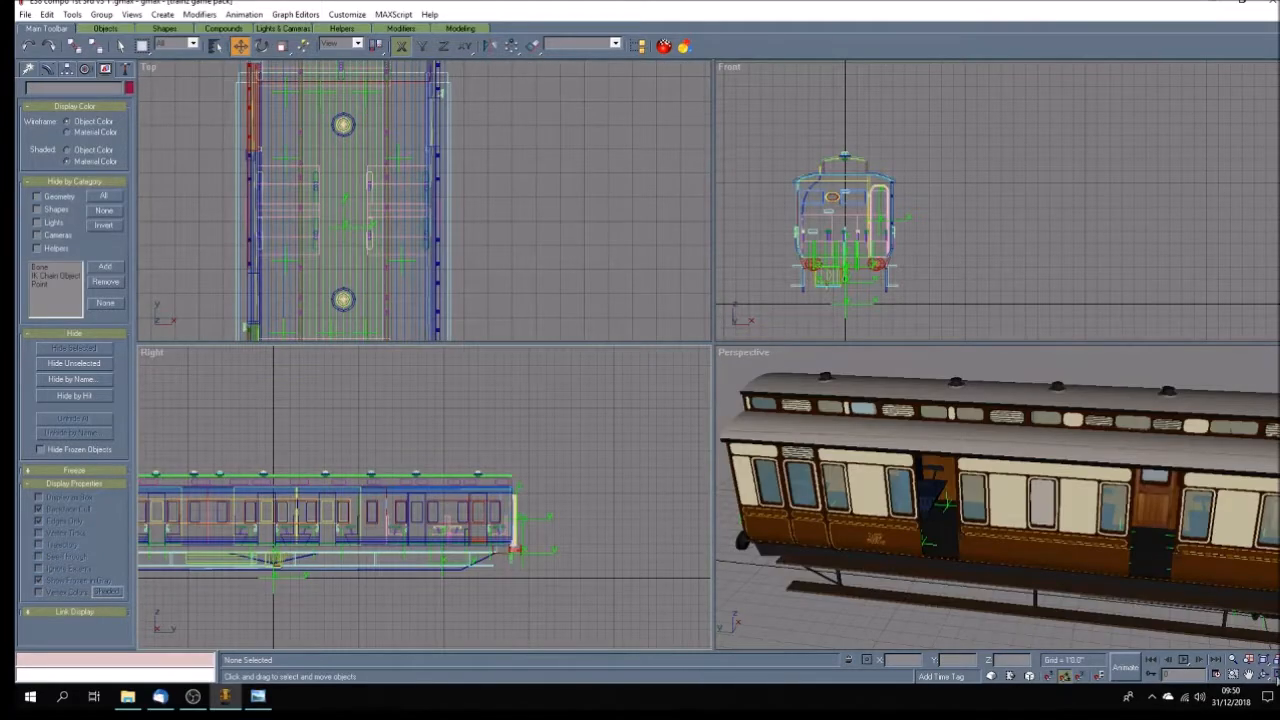
{"action": "left_click", "coordinate": [1248, 676]}
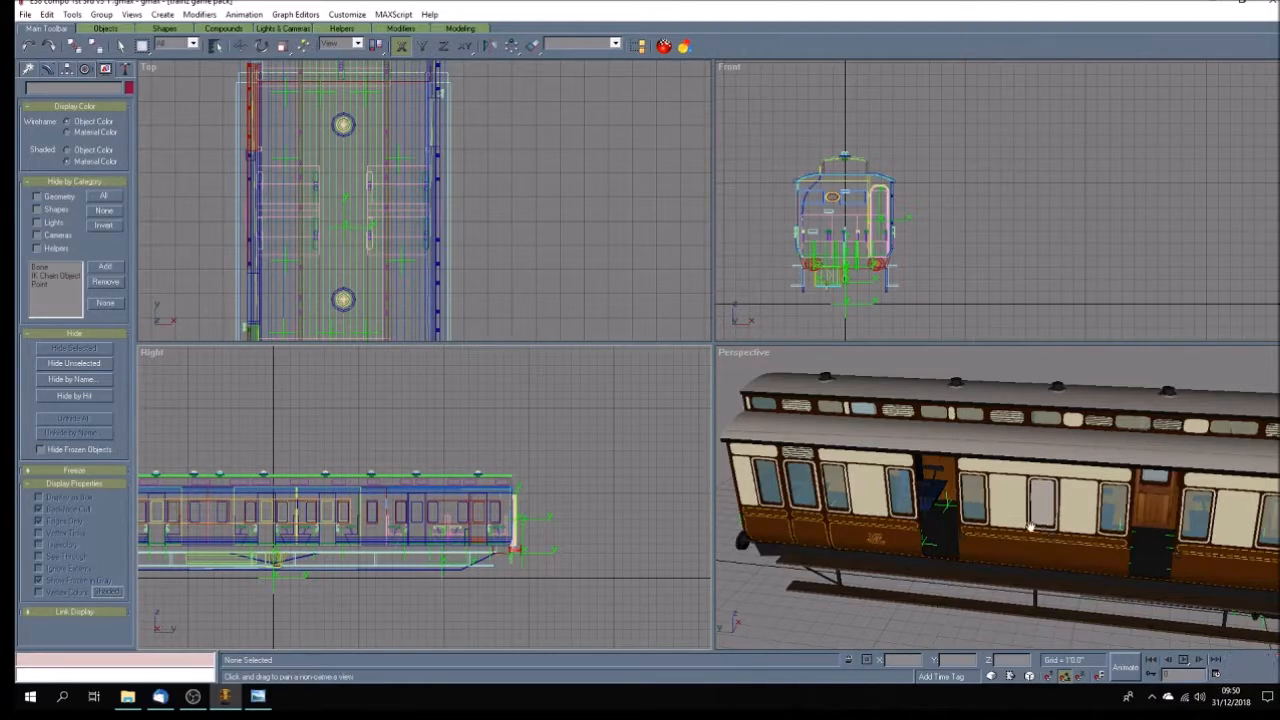
{"action": "scroll", "coordinate": [1148, 534], "scroll_direction": "down", "scroll_amount": 5}
{"action": "left_click_drag", "start_coordinate": [1148, 534], "coordinate": [1030, 512]}
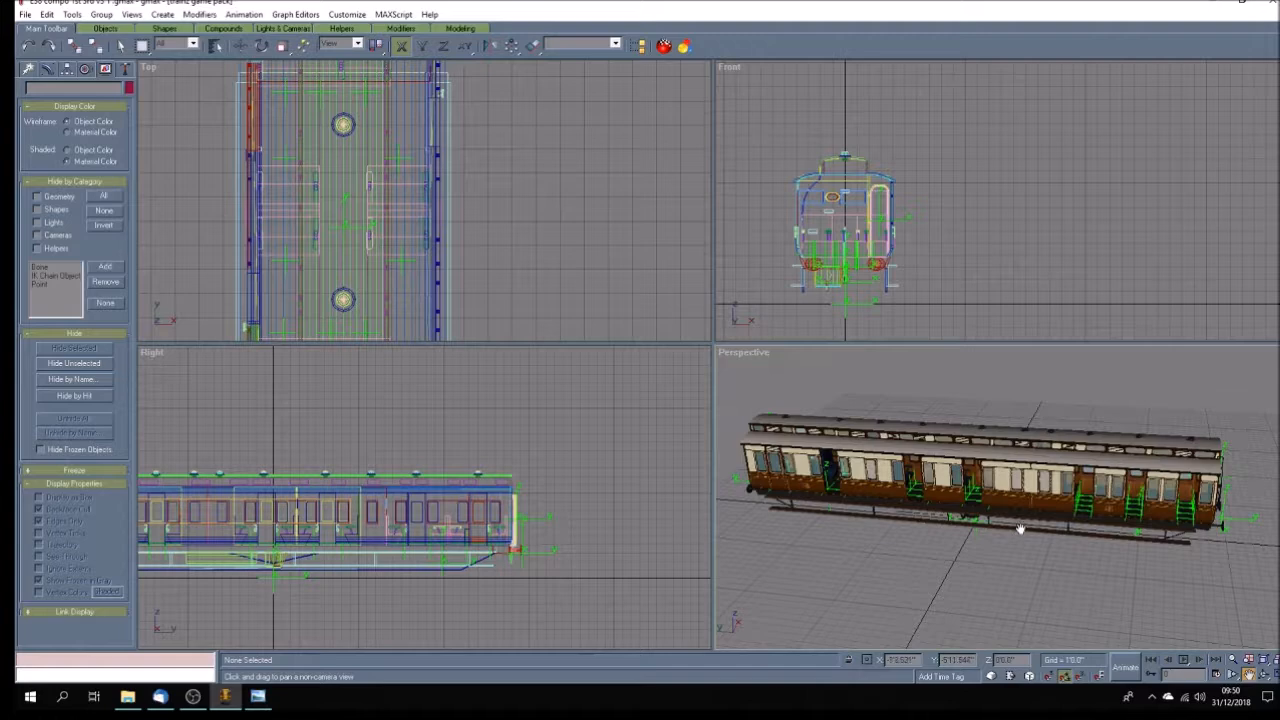
{"action": "left_click", "coordinate": [24, 15]}
{"action": "key", "text": "Down"}
{"action": "key", "text": "Down"}
{"action": "key", "text": "Down"}
{"action": "key", "text": "Return"}
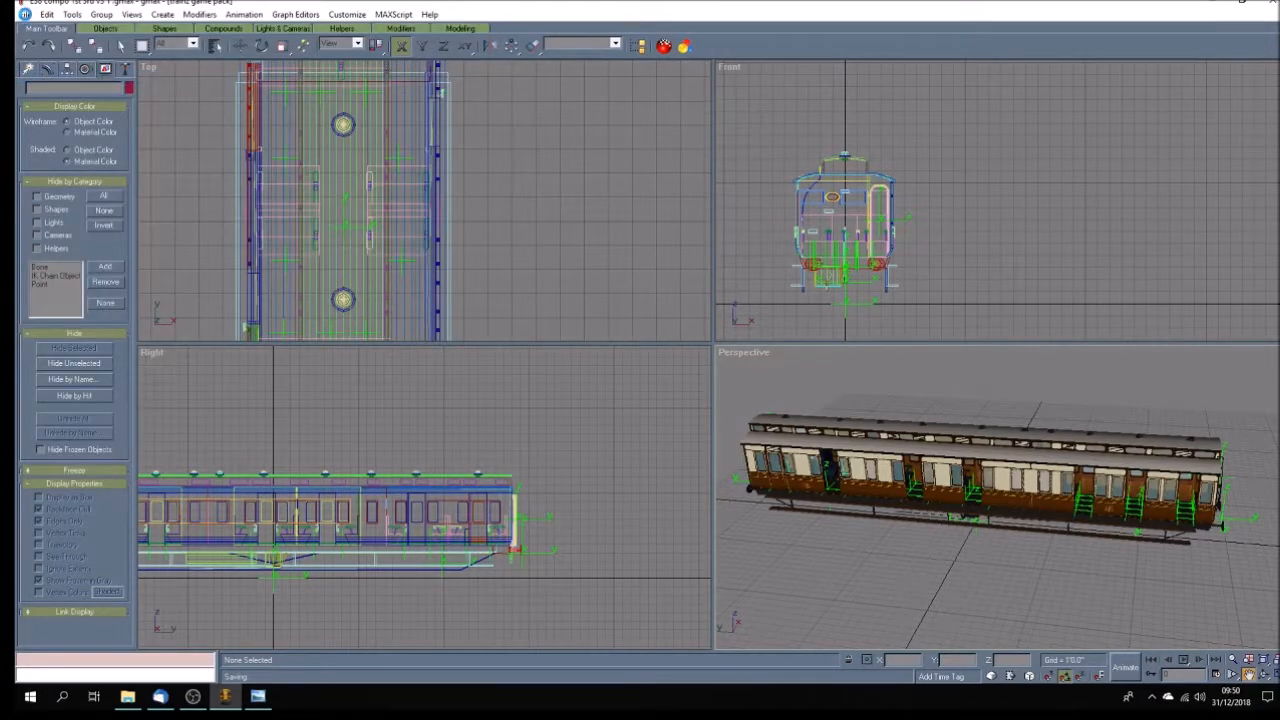
Save the coach model as a new version named E38 compo 1st 3rd v3 2.
{"action": "left_click", "coordinate": [25, 14]}
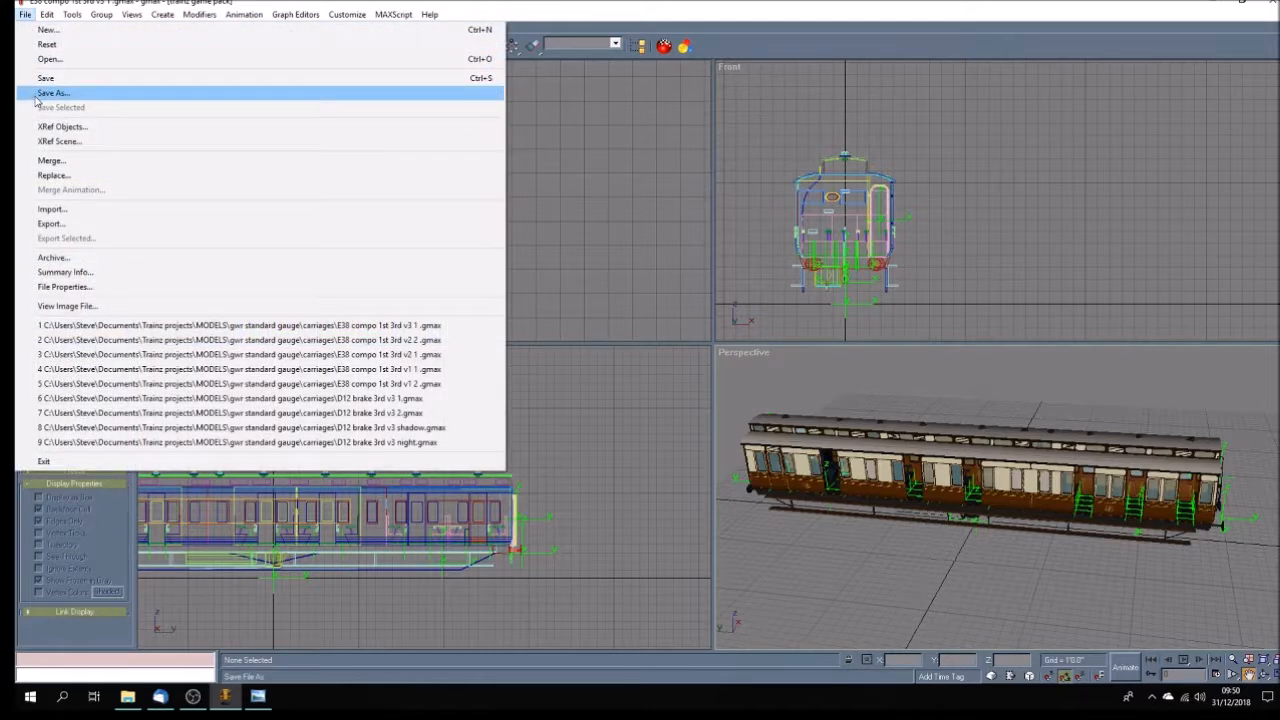
{"action": "left_click", "coordinate": [38, 97]}
{"action": "left_click", "coordinate": [146, 190]}
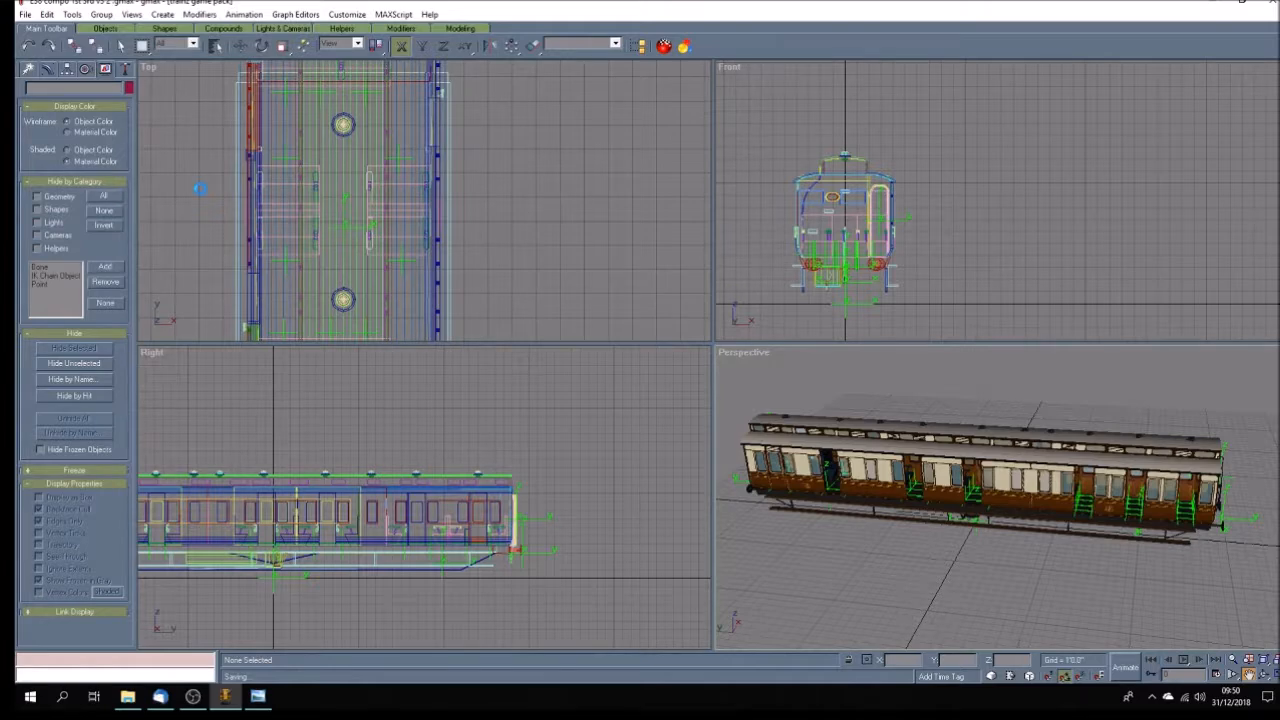
Open the recent file E38 compo 1st 3rd v2 2.
{"action": "left_click", "coordinate": [25, 14]}
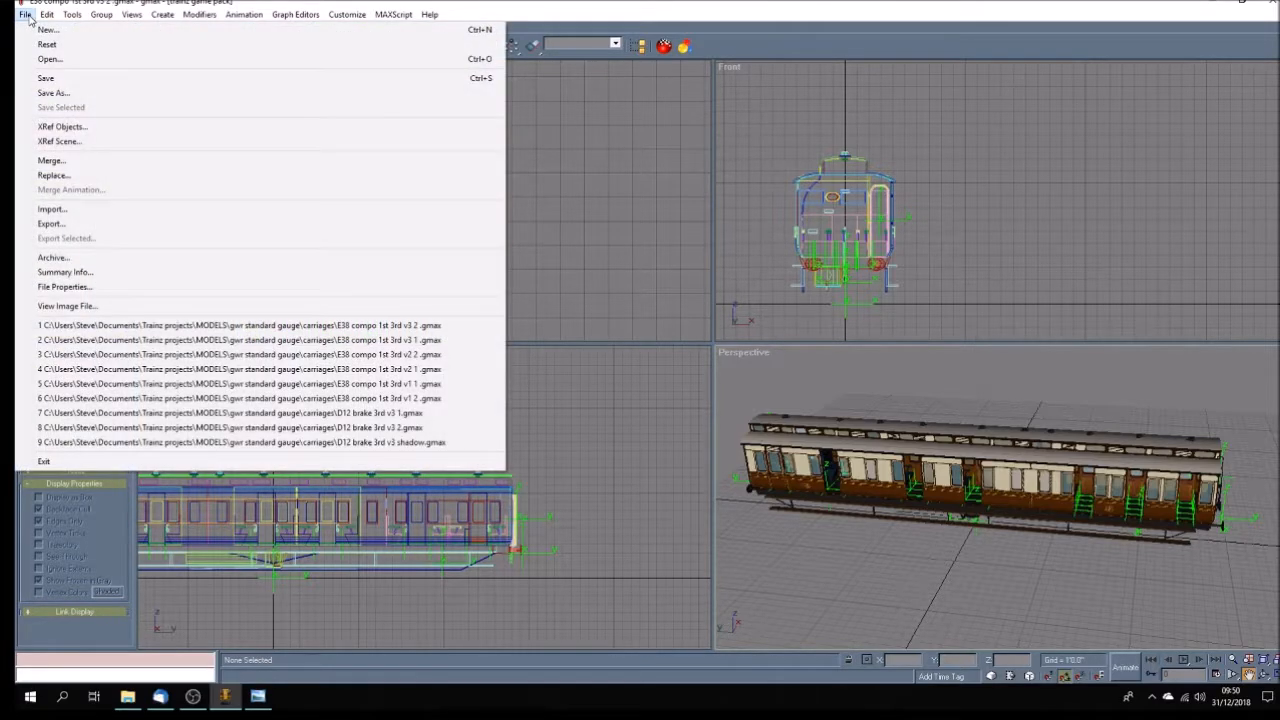
{"action": "left_click", "coordinate": [434, 355]}
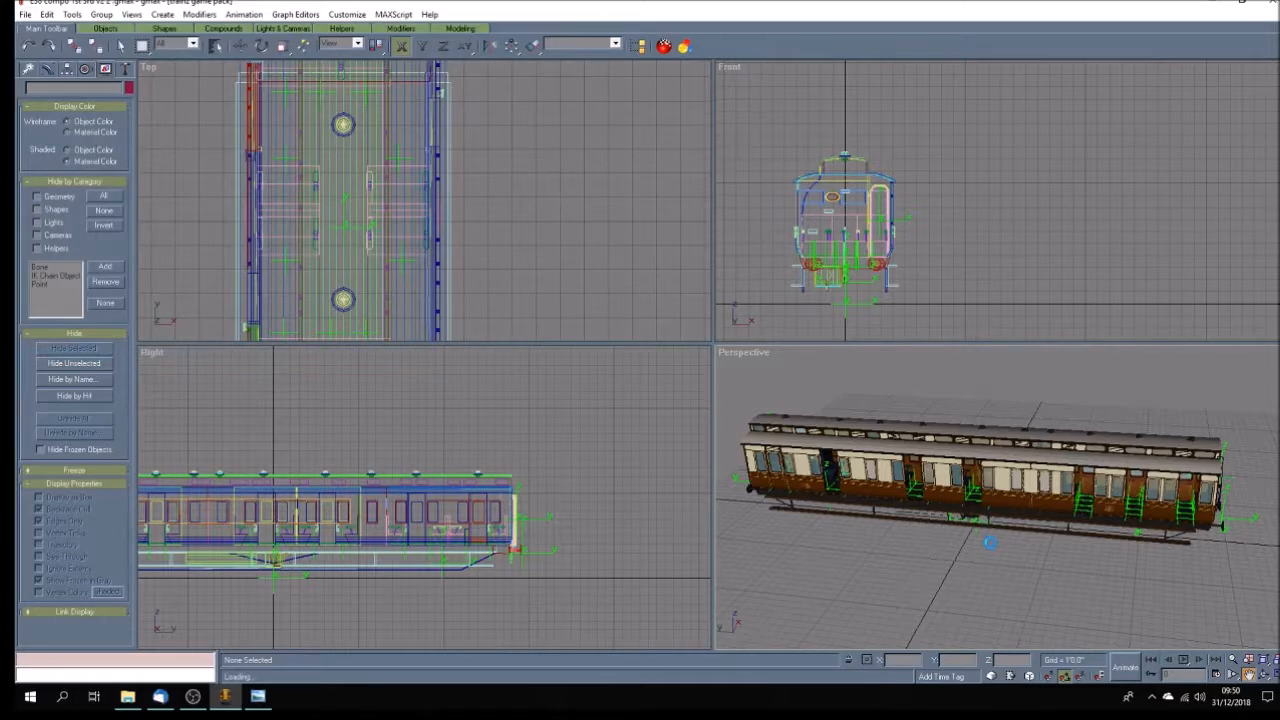
{"action": "middle_click_drag", "start_coordinate": [1043, 539], "coordinate": [962, 505]}
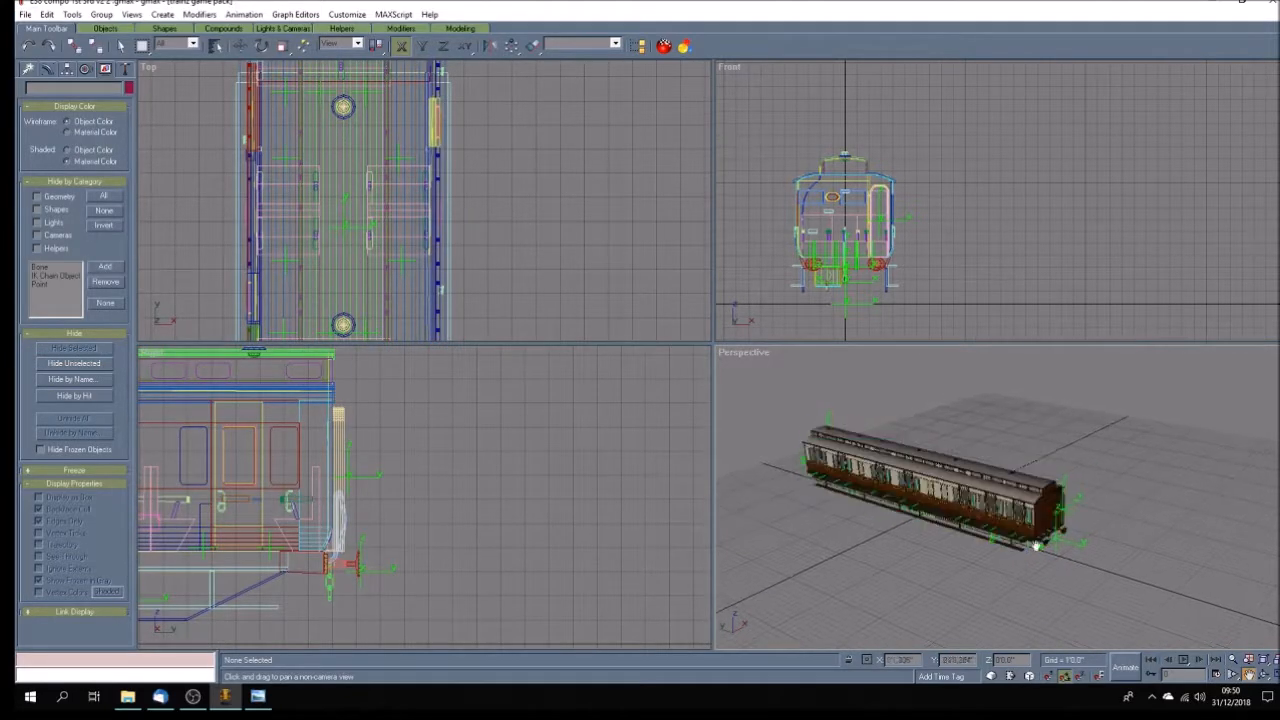
Select all the helper objects by name and delete them from the coach model in a maximized Perspective view.
{"action": "left_click", "coordinate": [1273, 678]}
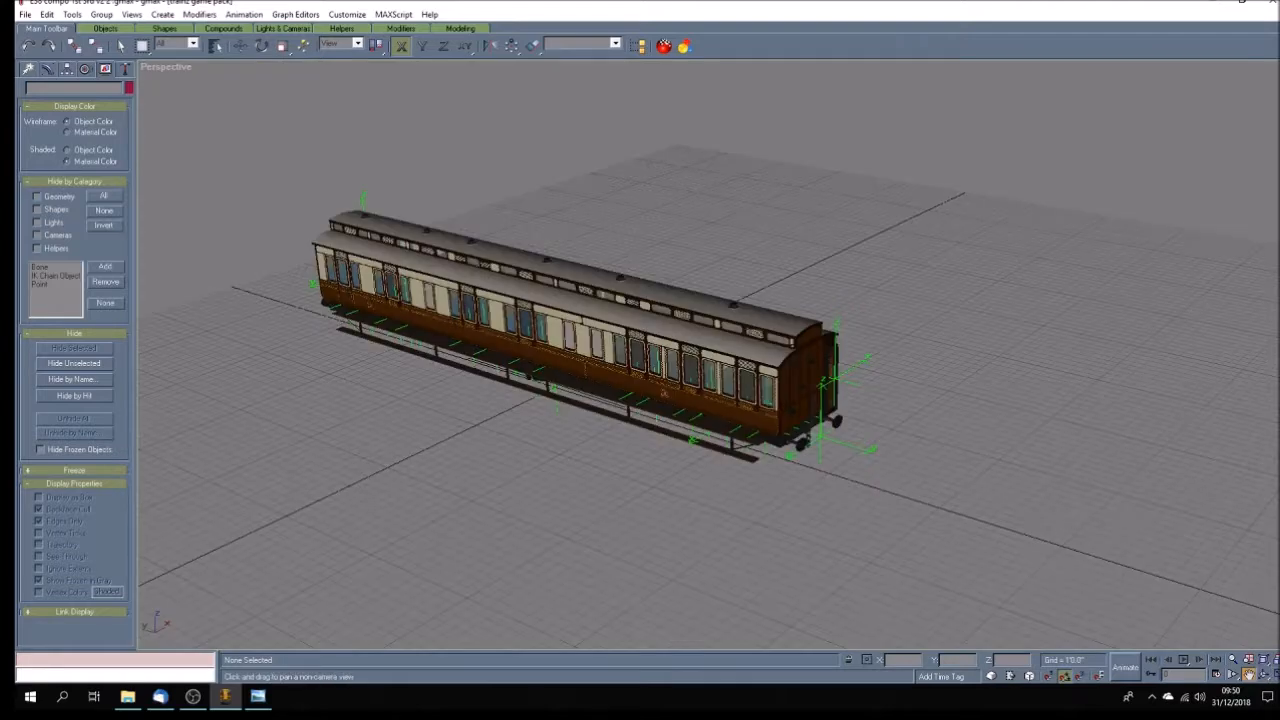
{"action": "left_click", "coordinate": [1264, 675]}
{"action": "left_click_drag", "start_coordinate": [777, 457], "coordinate": [705, 407]}
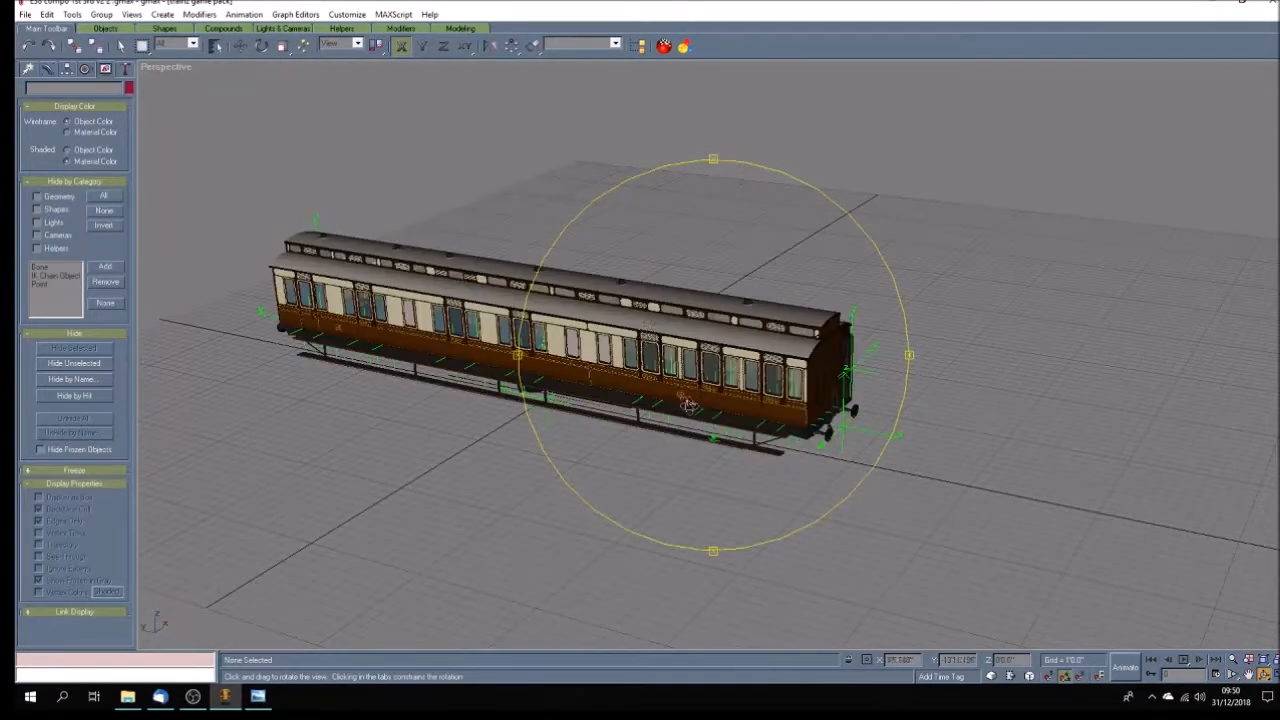
{"action": "left_click", "coordinate": [215, 45]}
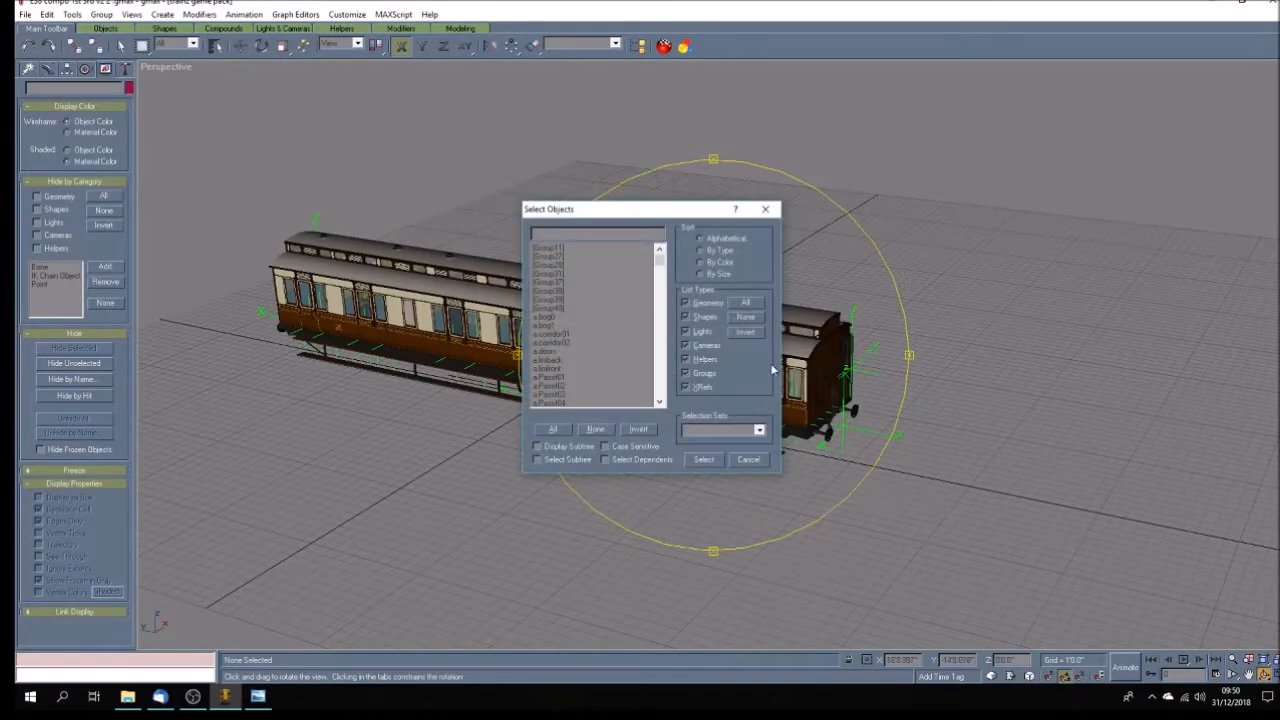
{"action": "left_click_drag", "start_coordinate": [557, 322], "coordinate": [569, 264]}
{"action": "left_click", "coordinate": [703, 459]}
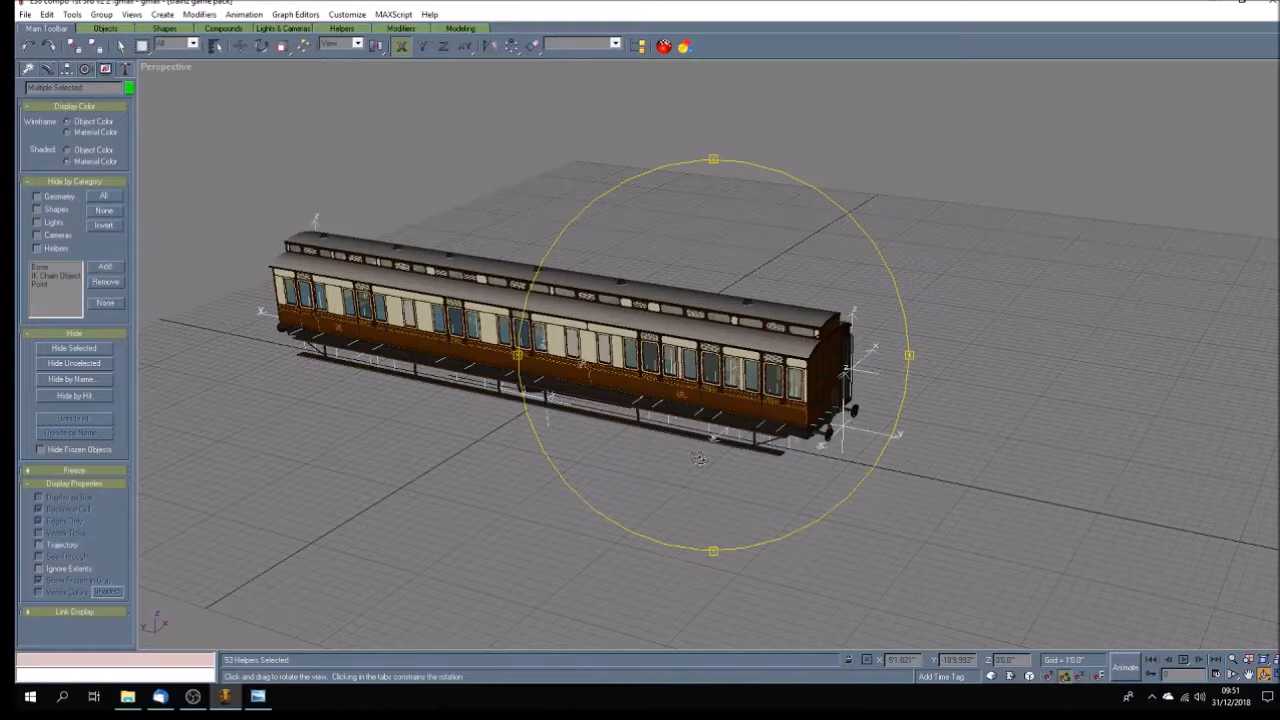
{"action": "left_click", "coordinate": [699, 459]}
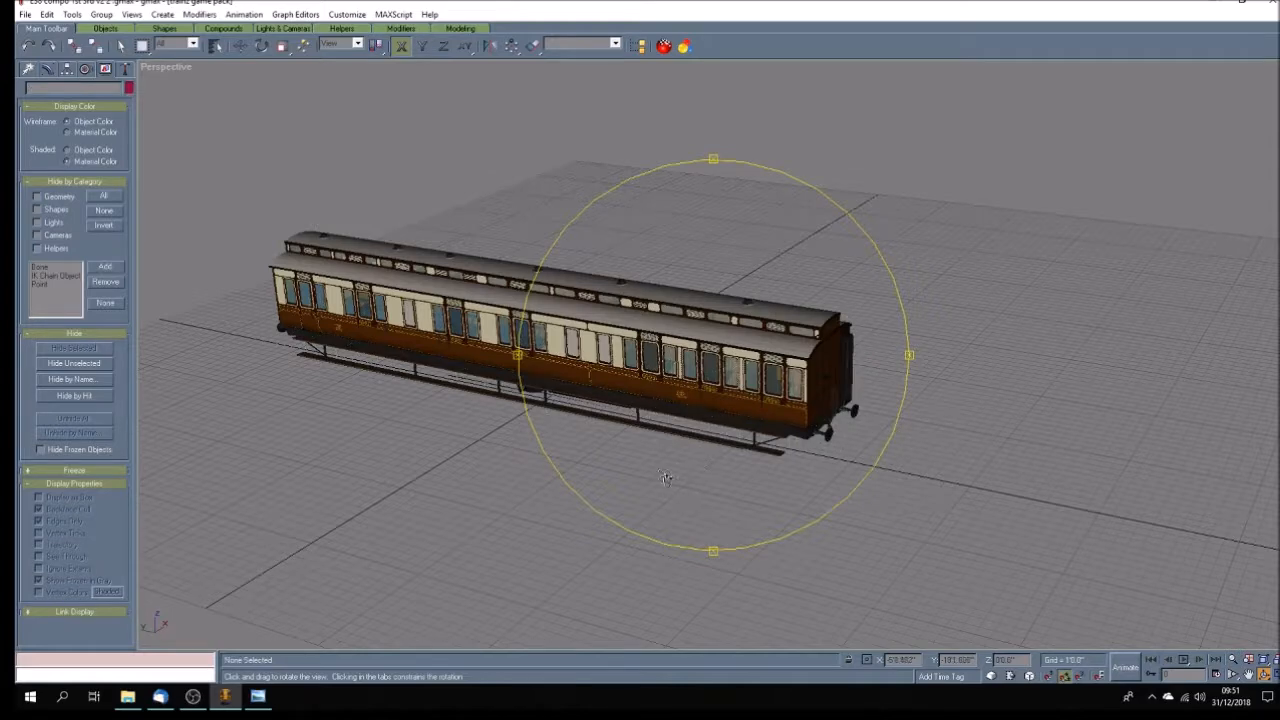
Ungroup the near body side of the coach and delete its side panels, leaving the doors in place.
{"action": "left_click_drag", "start_coordinate": [689, 474], "coordinate": [692, 480]}
{"action": "left_click", "coordinate": [120, 46]}
{"action": "left_click", "coordinate": [286, 280]}
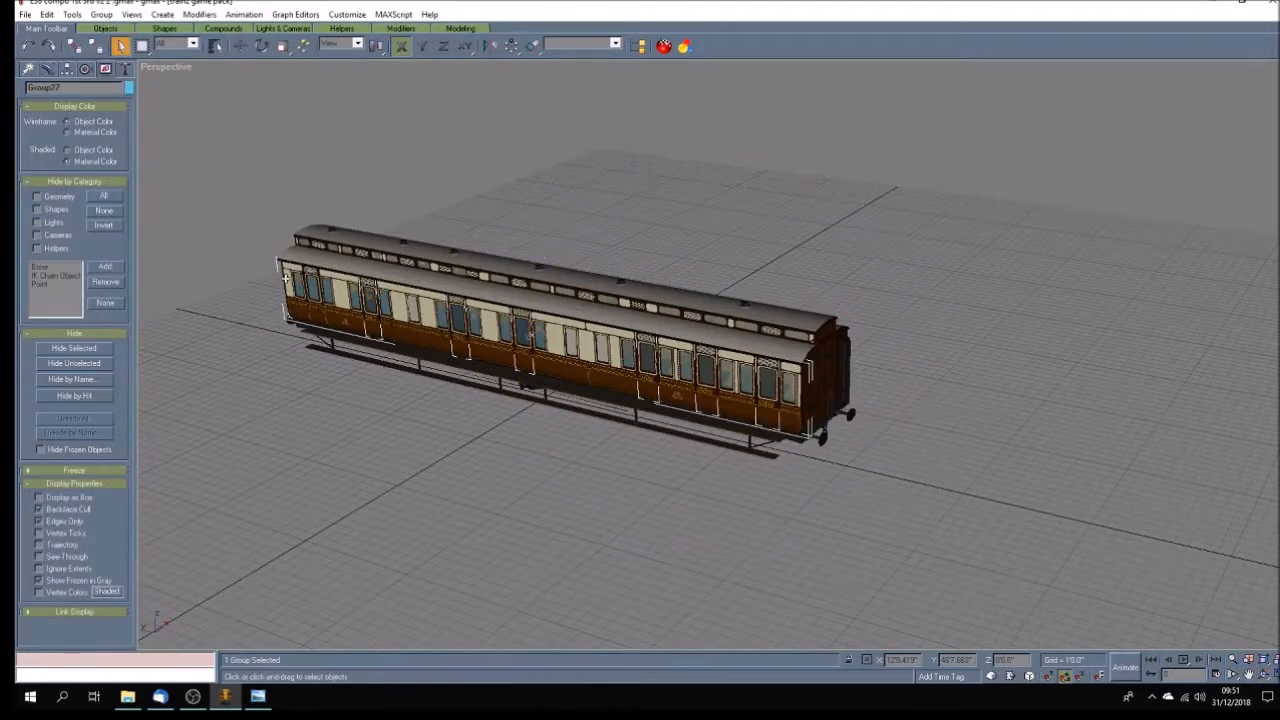
{"action": "left_click", "coordinate": [101, 14]}
{"action": "left_click", "coordinate": [112, 46]}
{"action": "left_click", "coordinate": [263, 314]}
{"action": "left_click", "coordinate": [287, 268]}
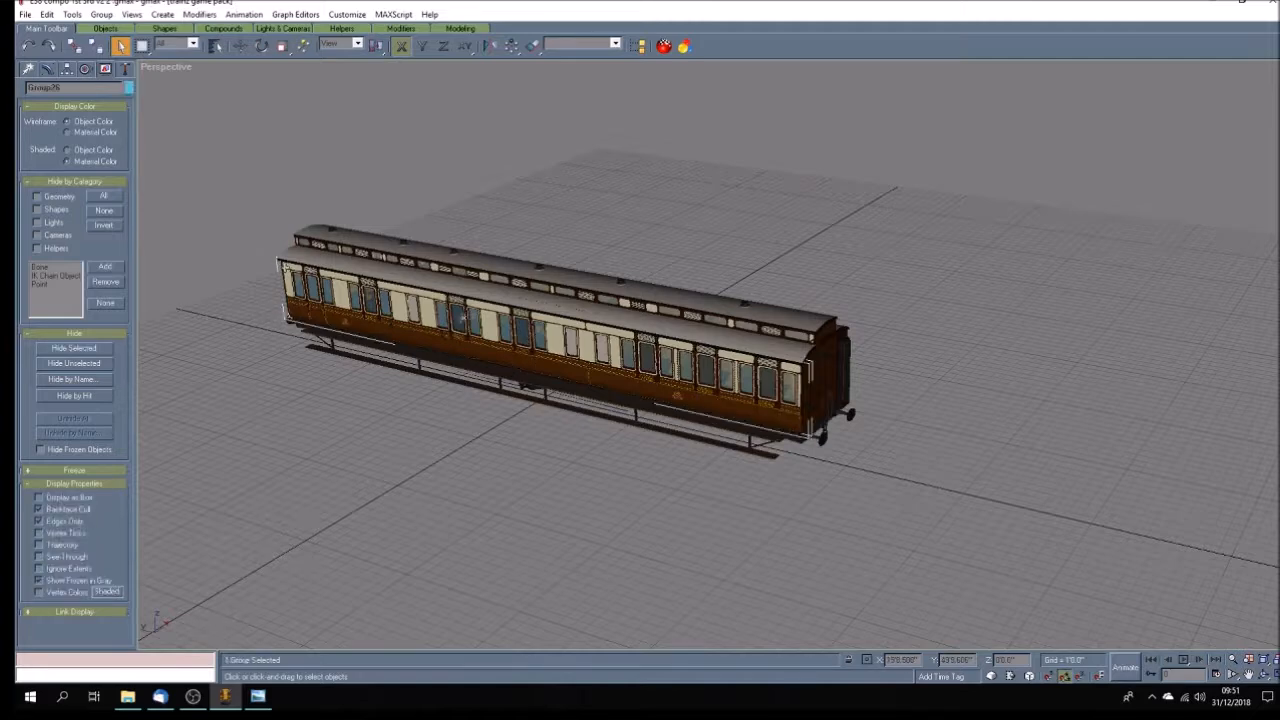
{"action": "key", "text": "Delete"}
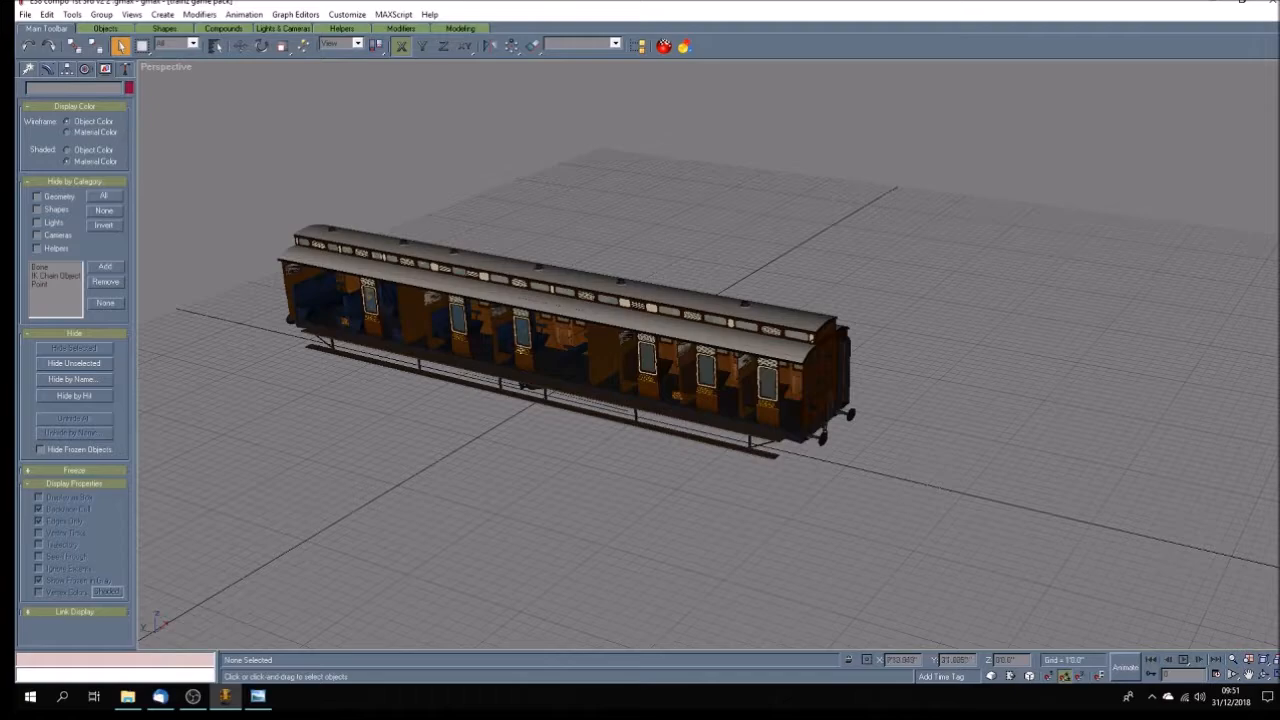
Ungroup the opposite body side of the coach and delete its side panels while keeping the doors.
{"action": "left_click", "coordinate": [1266, 678]}
{"action": "left_click_drag", "start_coordinate": [860, 470], "coordinate": [479, 429]}
{"action": "left_click", "coordinate": [120, 46]}
{"action": "left_click", "coordinate": [791, 330]}
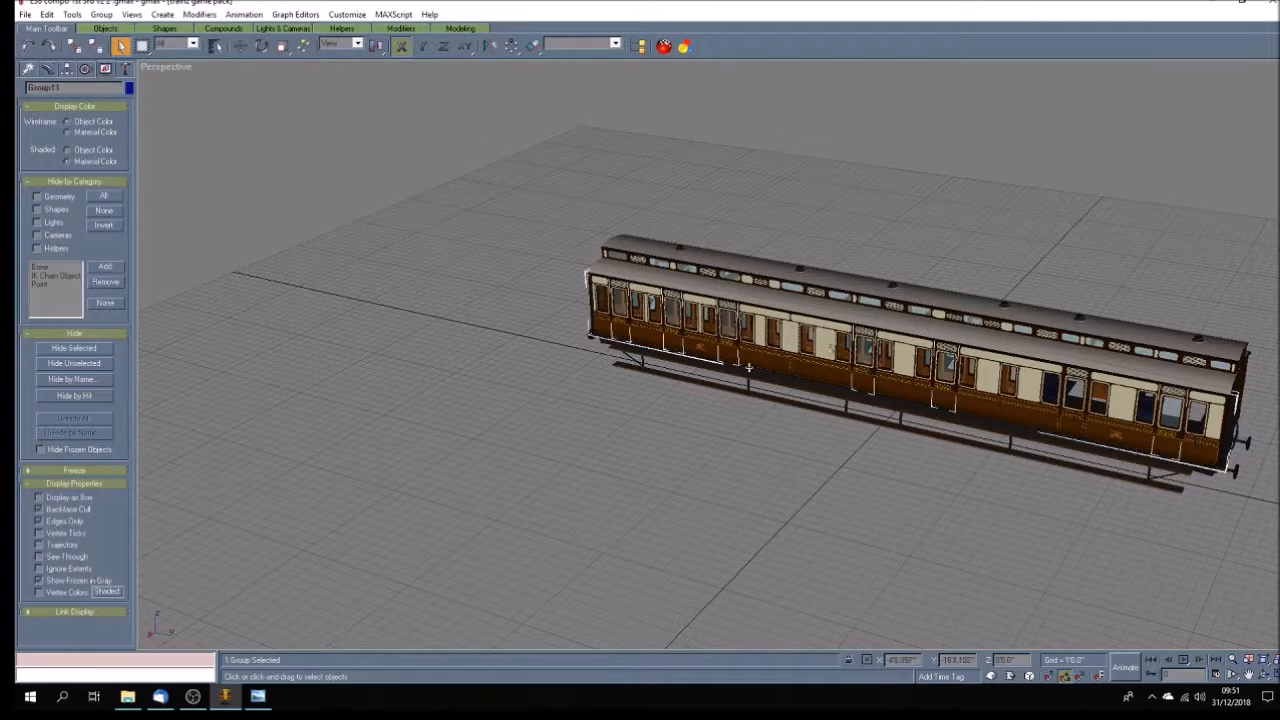
{"action": "left_click", "coordinate": [101, 14]}
{"action": "left_click", "coordinate": [112, 44]}
{"action": "left_click", "coordinate": [598, 283]}
{"action": "key", "text": "Delete"}
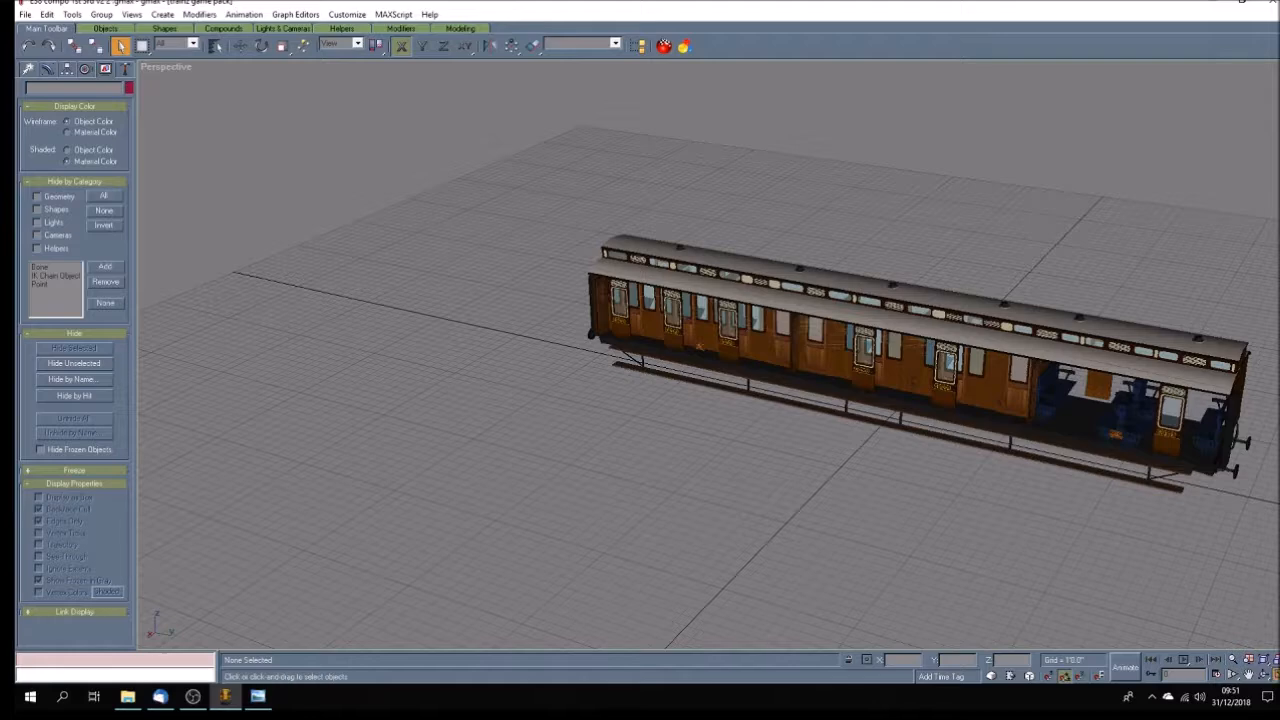
Delete the whole underframe, with its buffers and footboards, in the Right view of the four-view layout.
{"action": "left_click", "coordinate": [1273, 675]}
{"action": "left_click", "coordinate": [1248, 675]}
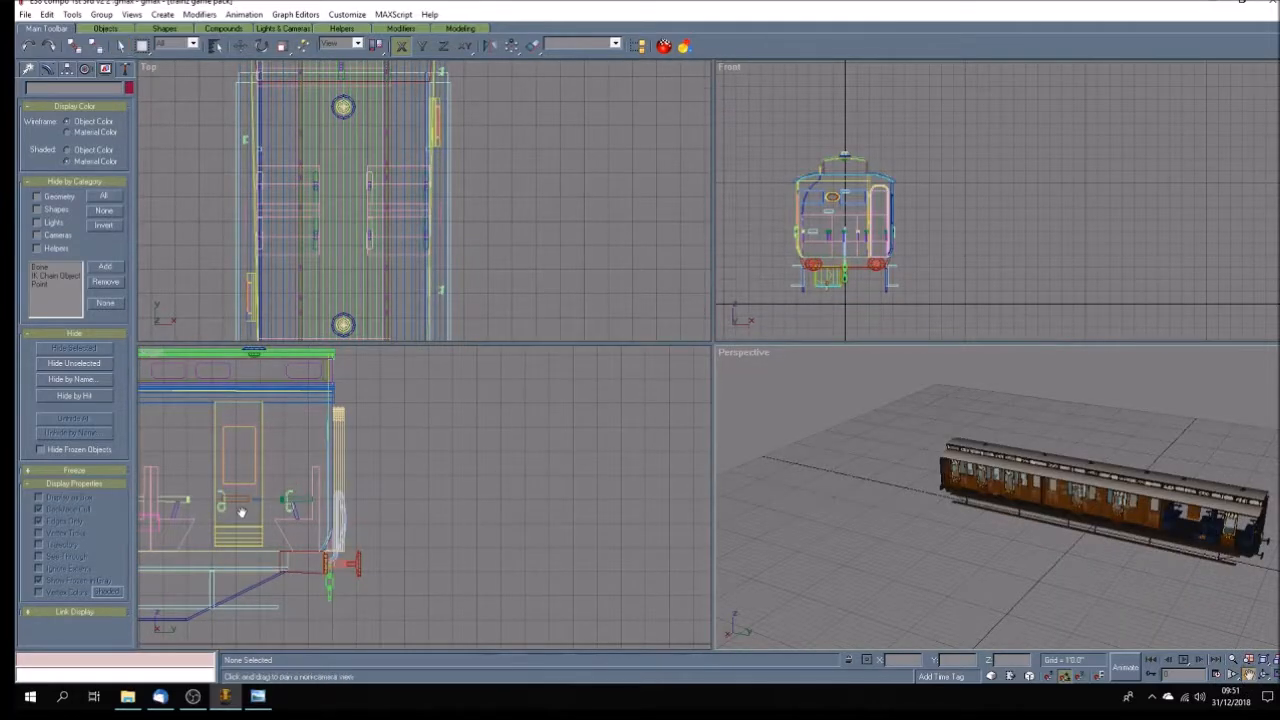
{"action": "left_click_drag", "start_coordinate": [244, 512], "coordinate": [566, 489]}
{"action": "scroll", "coordinate": [577, 487], "scroll_direction": "down", "scroll_amount": 4}
{"action": "left_click_drag", "start_coordinate": [457, 489], "coordinate": [518, 477]}
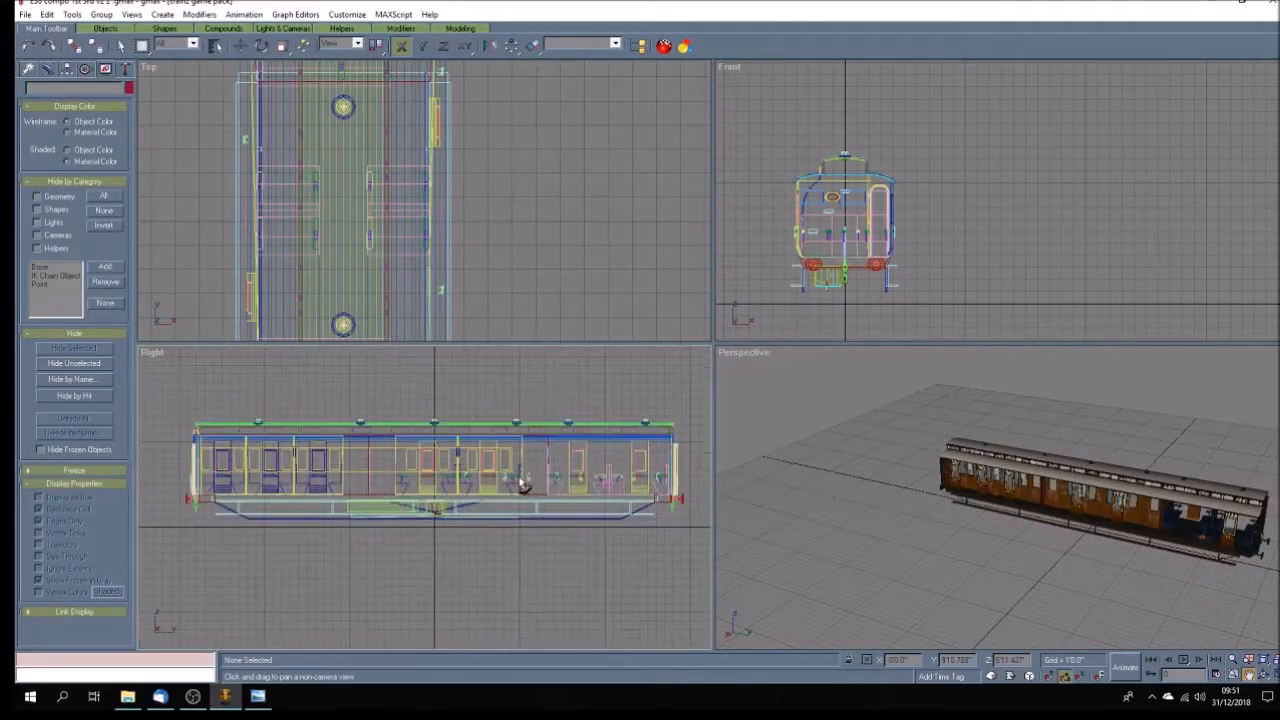
{"action": "left_click", "coordinate": [120, 46]}
{"action": "left_click_drag", "start_coordinate": [172, 568], "coordinate": [686, 506]}
{"action": "key", "text": "Delete"}
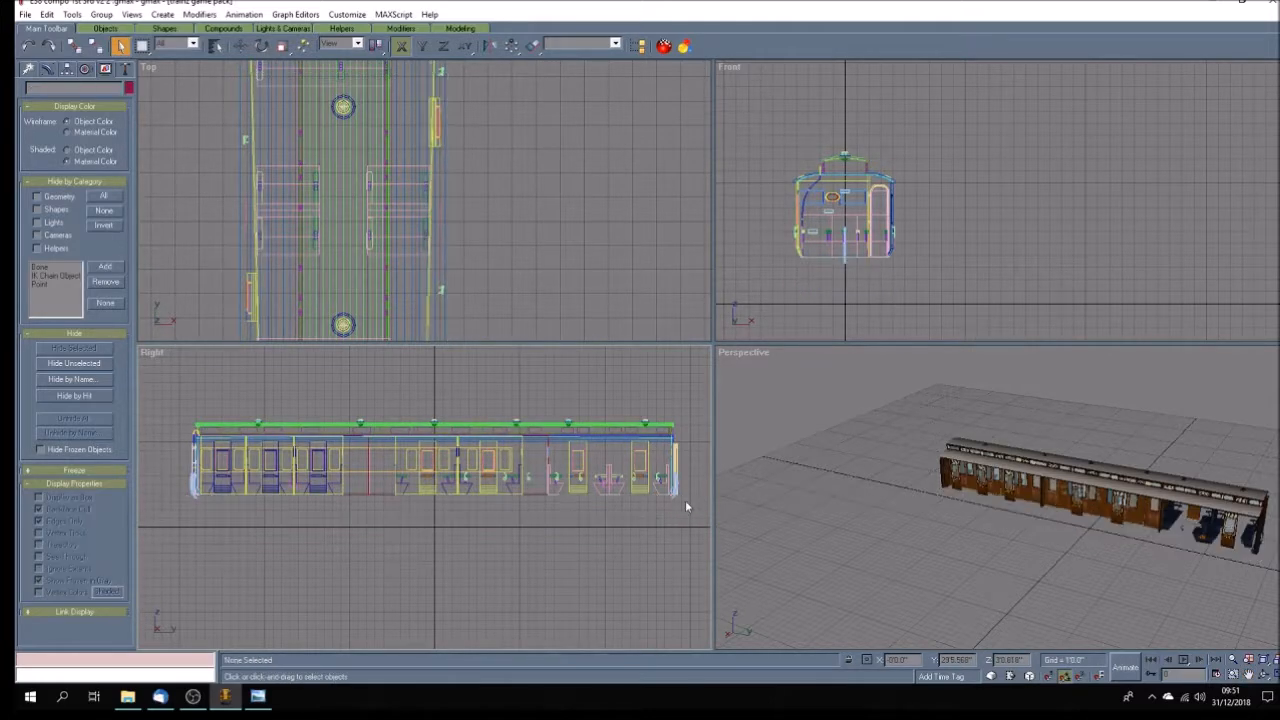
Delete the leftover end connections, roof, interior and partitions between the two rows of doors in the Front view.
{"action": "left_click", "coordinate": [849, 276]}
{"action": "left_click", "coordinate": [849, 265]}
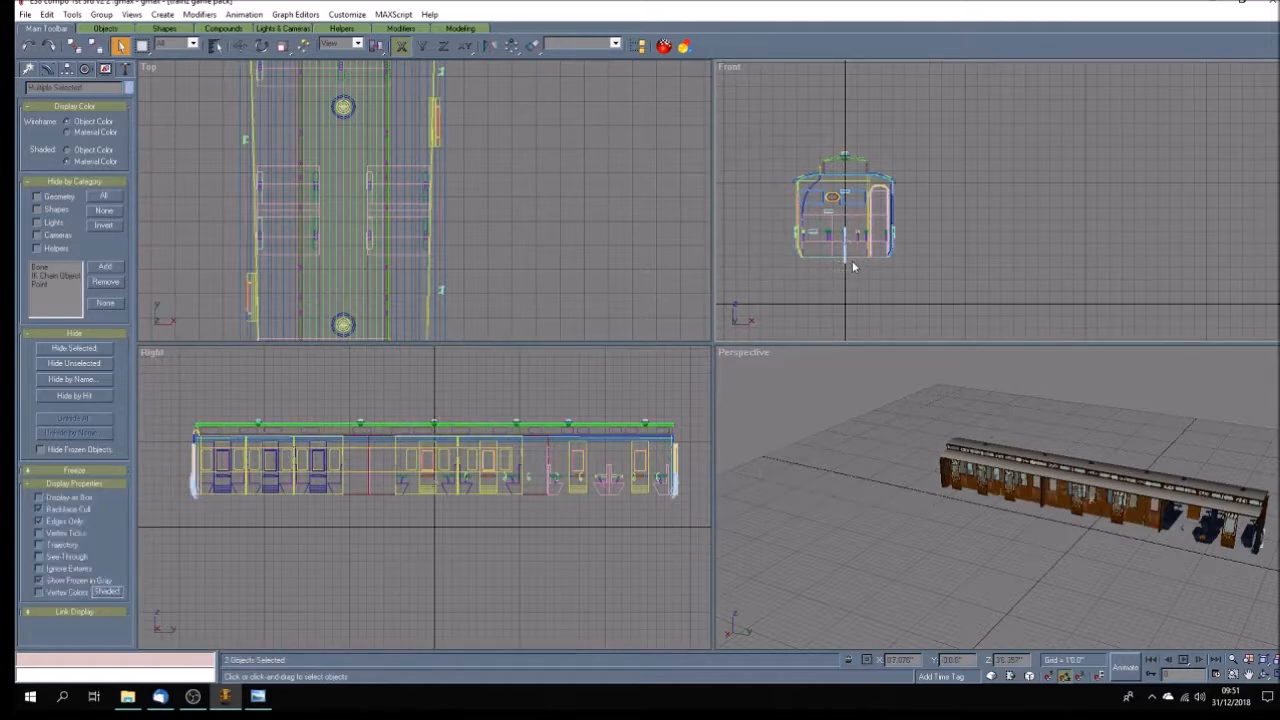
{"action": "left_click", "coordinate": [915, 310]}
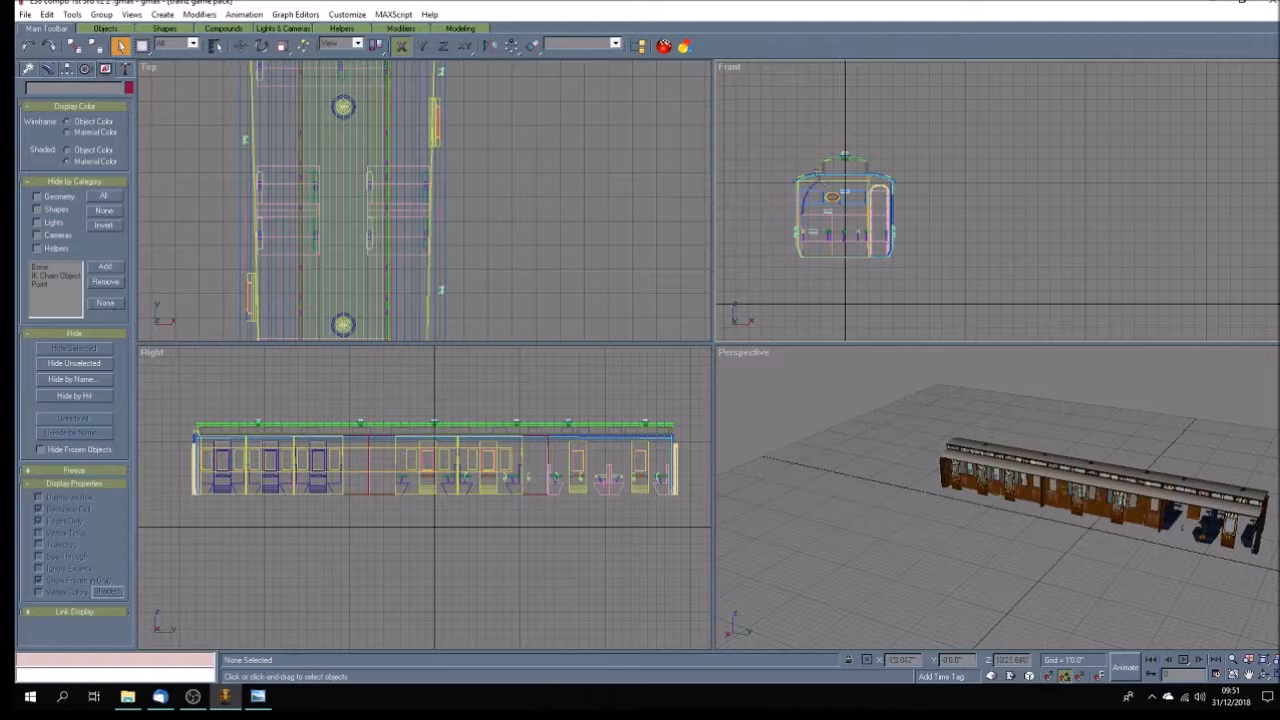
{"action": "left_click_drag", "start_coordinate": [814, 137], "coordinate": [881, 290]}
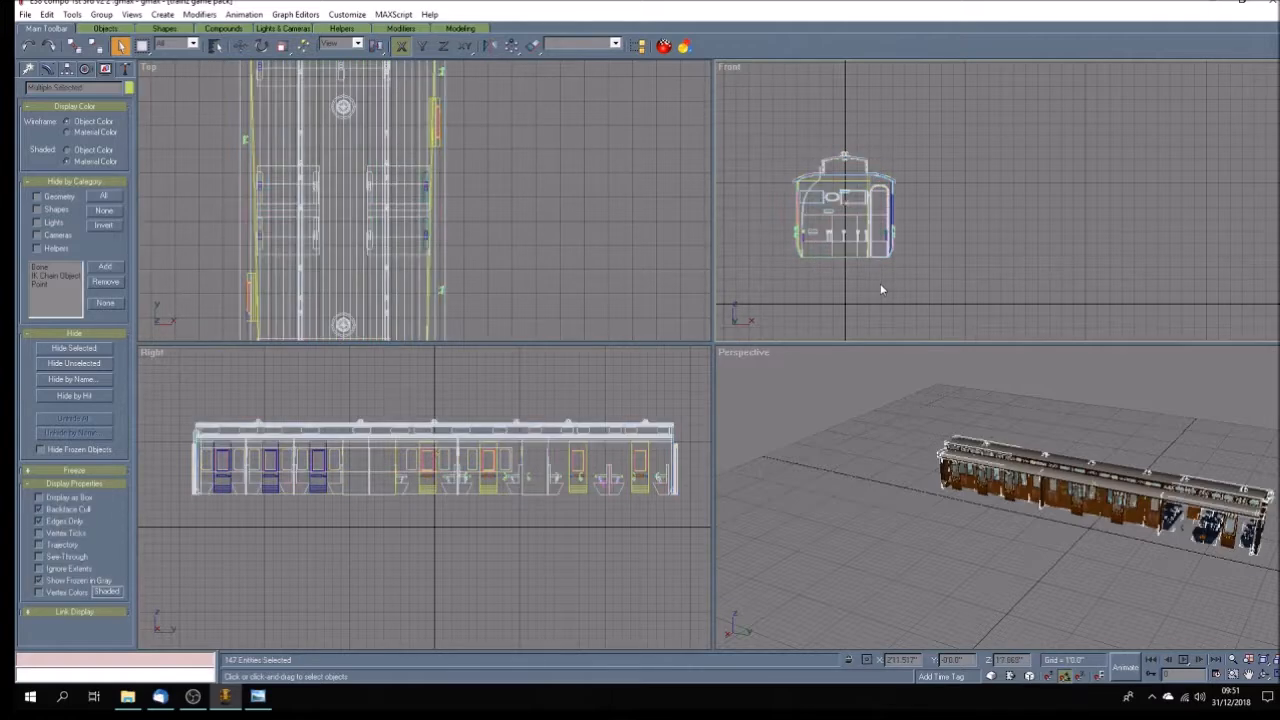
{"action": "key", "text": "Delete"}
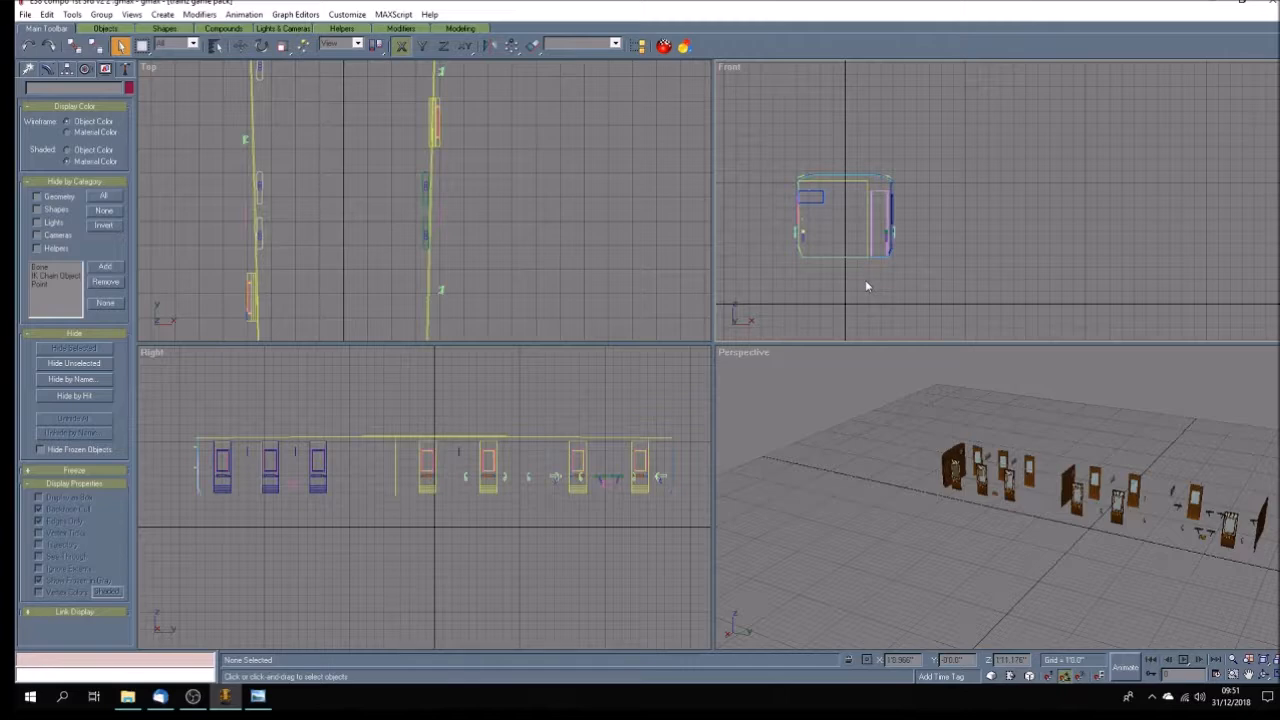
Change the Front view to Back and delete the remaining end walls, partitions and the thin strips along the roof line.
{"action": "right_click", "coordinate": [729, 67]}
{"action": "mouse_move", "coordinate": [790, 221]}
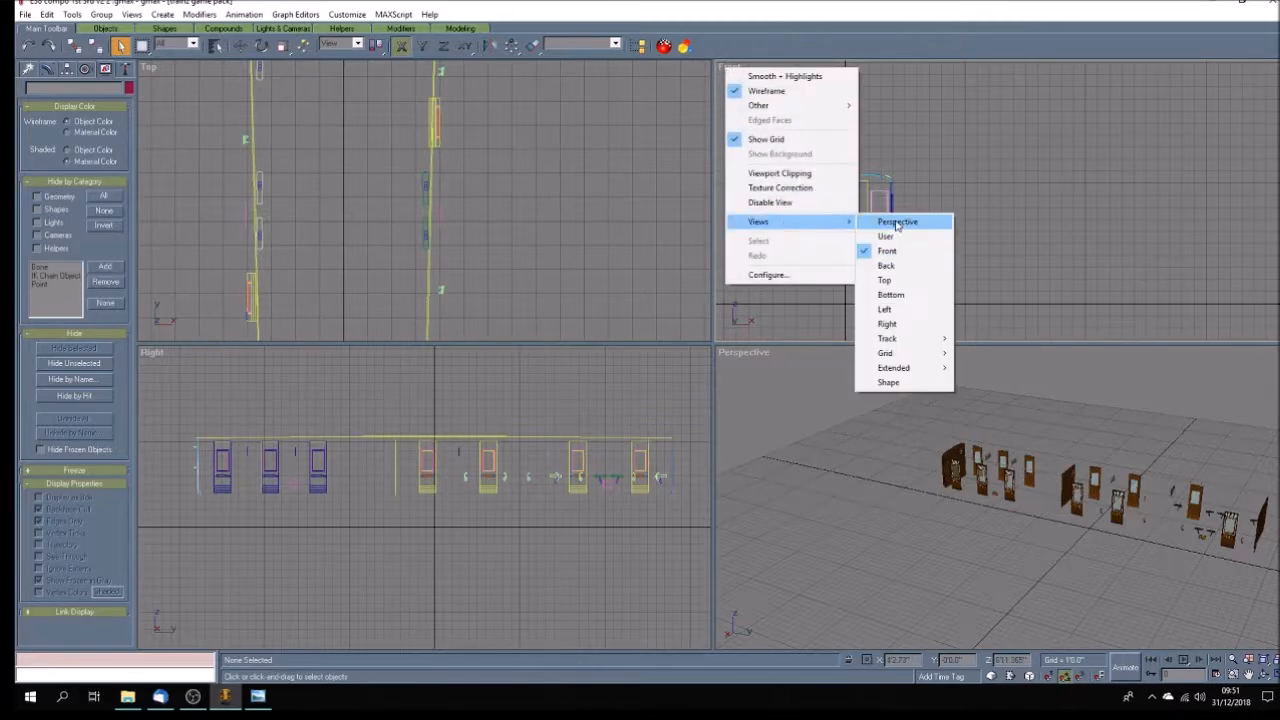
{"action": "left_click", "coordinate": [900, 266]}
{"action": "left_click_drag", "start_coordinate": [1123, 148], "coordinate": [1201, 286]}
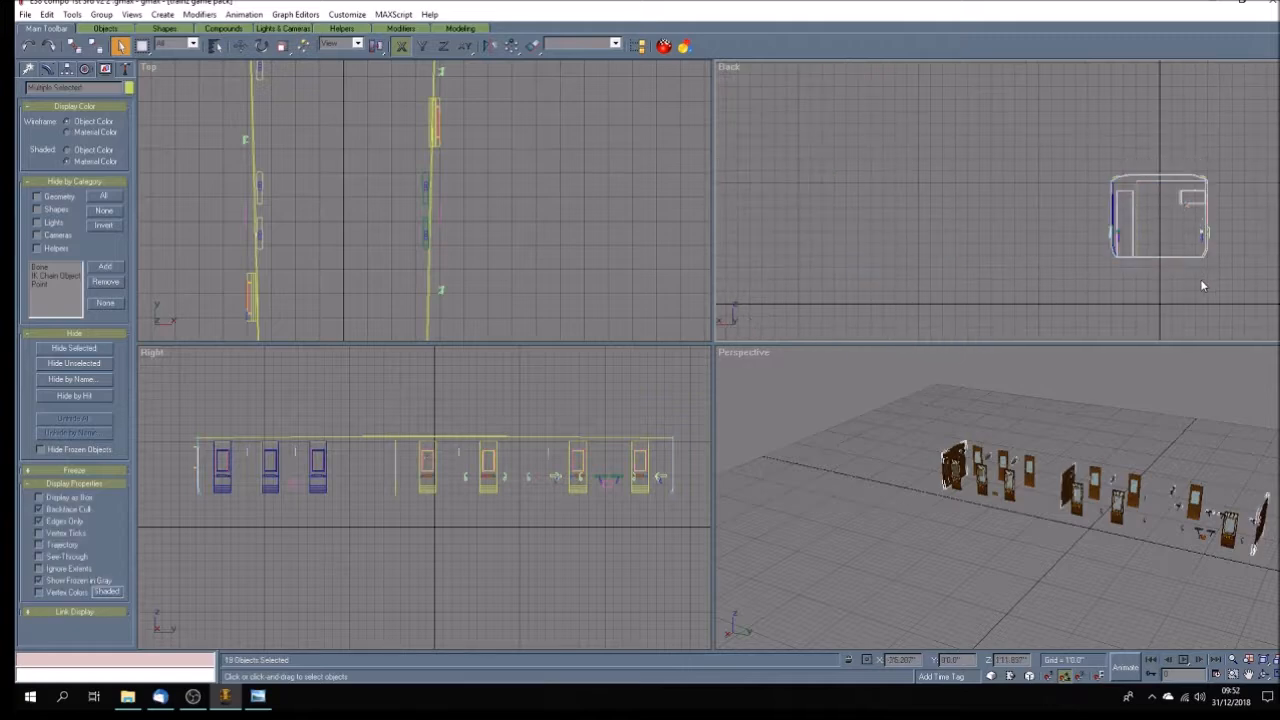
{"action": "key", "text": "Delete"}
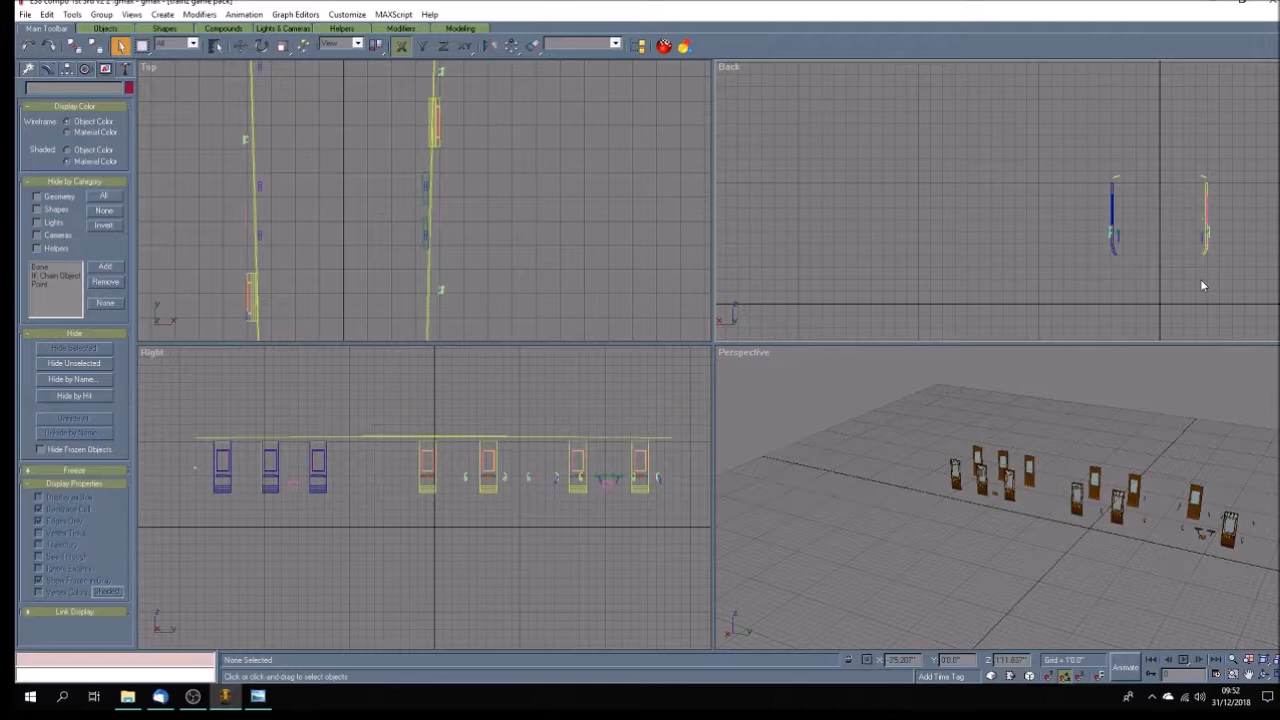
{"action": "left_click_drag", "start_coordinate": [347, 422], "coordinate": [379, 446]}
{"action": "key", "text": "Delete"}
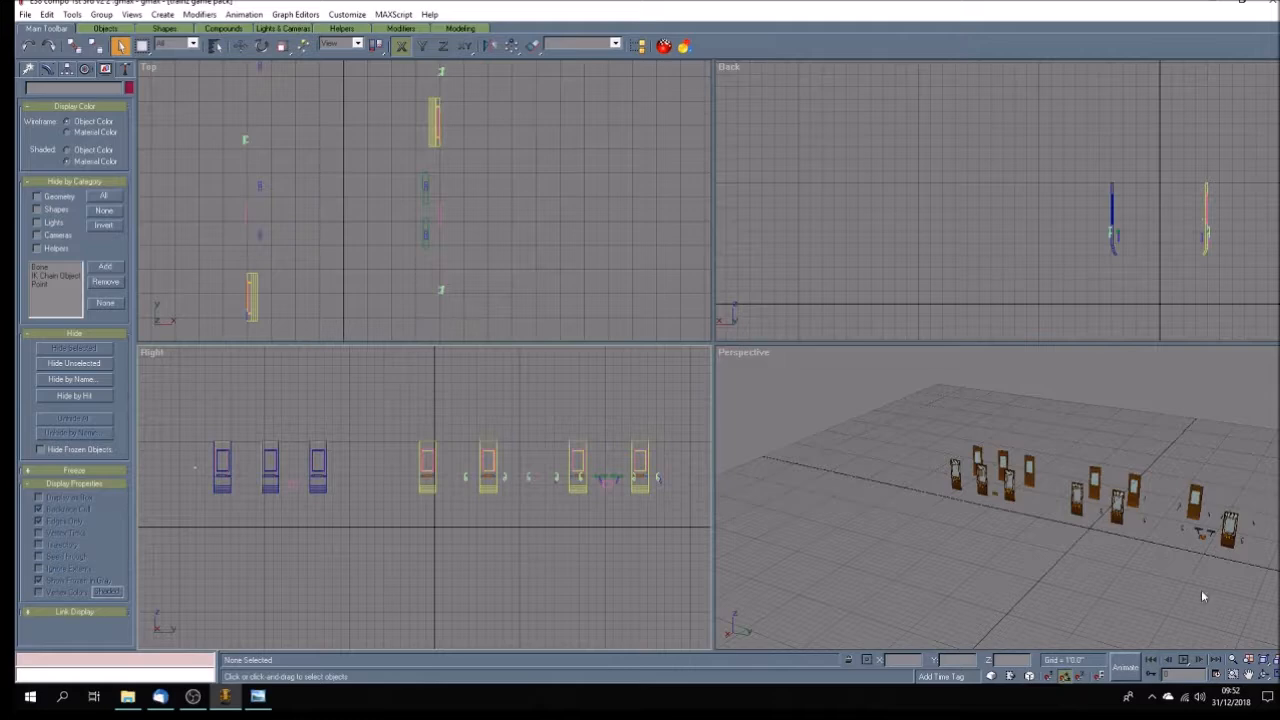
Delete the small interior fittings just inside the blue doors in a maximized Back view.
{"action": "left_click", "coordinate": [1248, 675]}
{"action": "left_click_drag", "start_coordinate": [1056, 256], "coordinate": [1006, 249]}
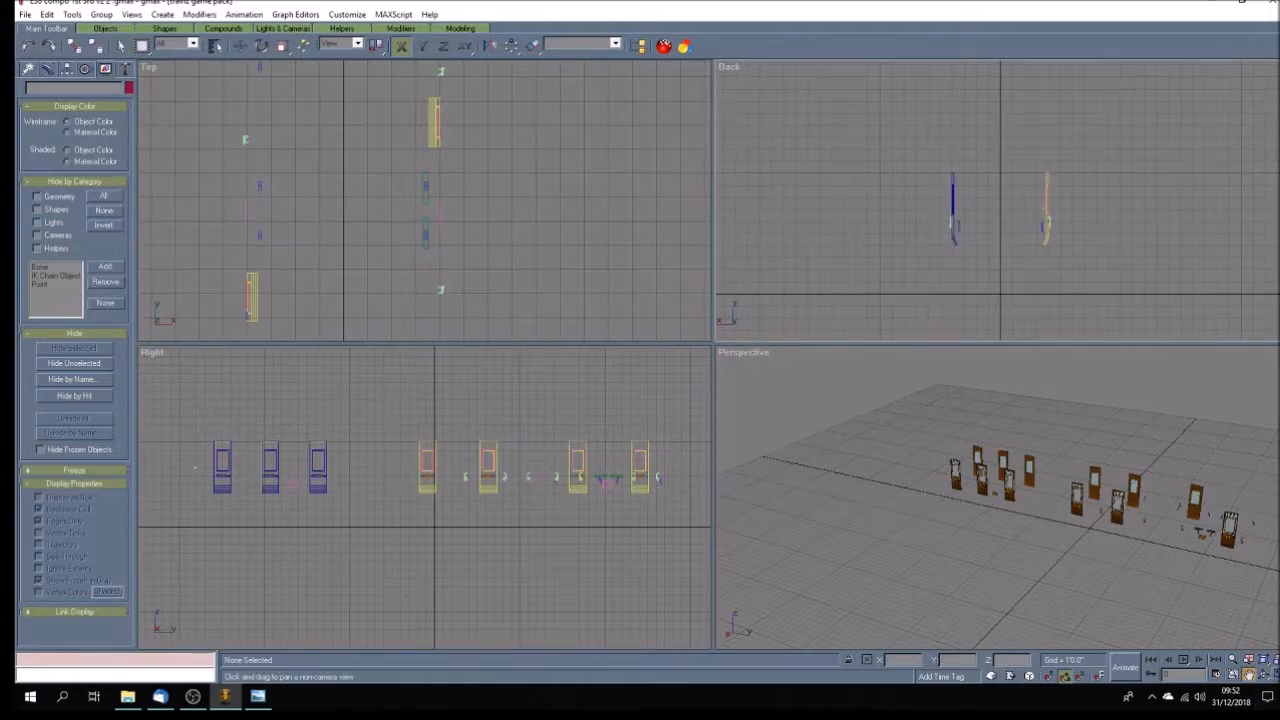
{"action": "left_click", "coordinate": [1277, 675]}
{"action": "left_click_drag", "start_coordinate": [709, 434], "coordinate": [649, 397]}
{"action": "scroll", "coordinate": [657, 391], "scroll_direction": "up", "scroll_amount": 3}
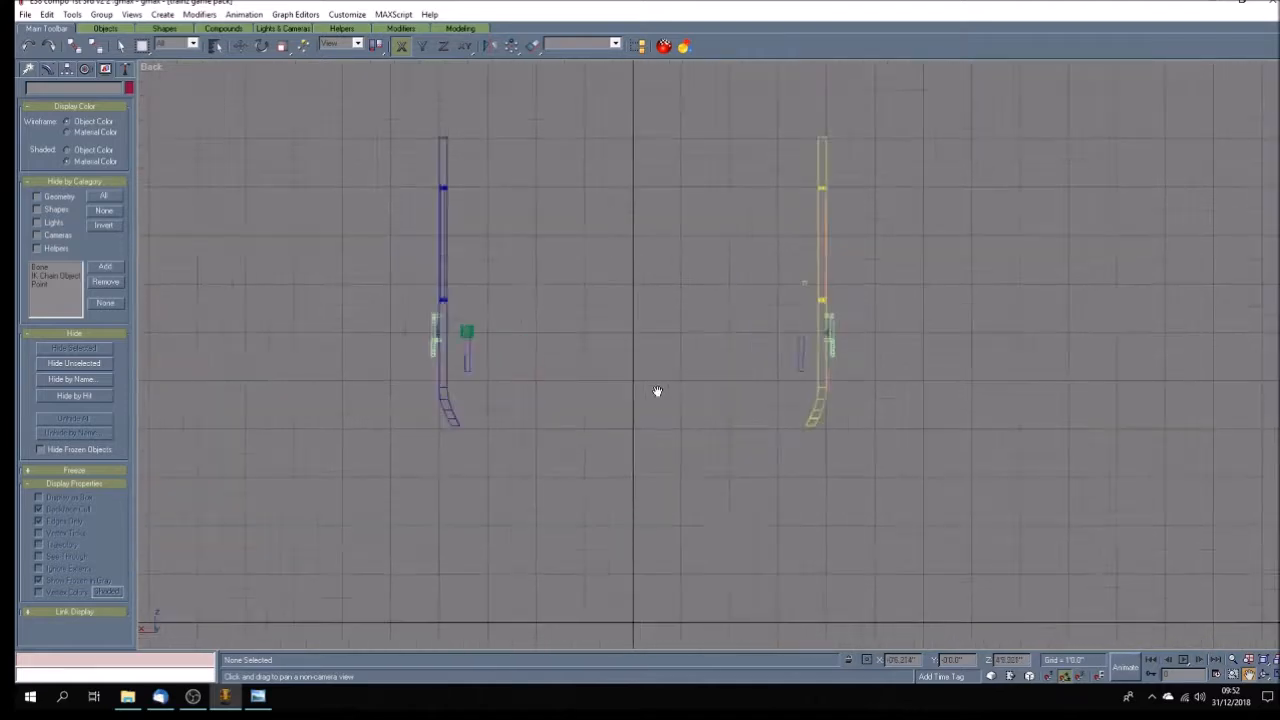
{"action": "scroll", "coordinate": [657, 391], "scroll_direction": "up", "scroll_amount": 2}
{"action": "left_click", "coordinate": [240, 46]}
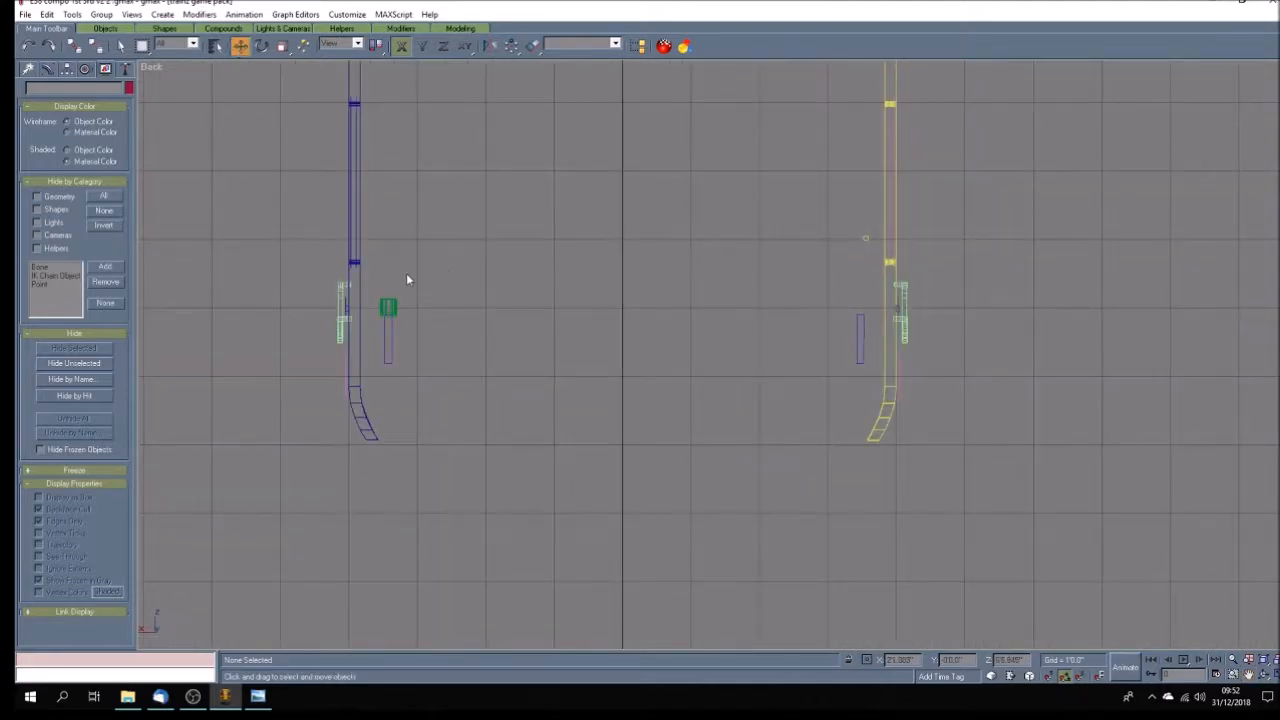
{"action": "left_click_drag", "start_coordinate": [385, 270], "coordinate": [861, 371]}
{"action": "left_click_drag", "start_coordinate": [438, 283], "coordinate": [381, 366]}
{"action": "key", "text": "Delete"}
Delete the fittings and grab handles beside the yellow doors and the grab handles outside the blue doors.
{"action": "left_click_drag", "start_coordinate": [814, 213], "coordinate": [907, 352]}
{"action": "key", "text": "Delete"}
{"action": "key", "text": "Delete"}
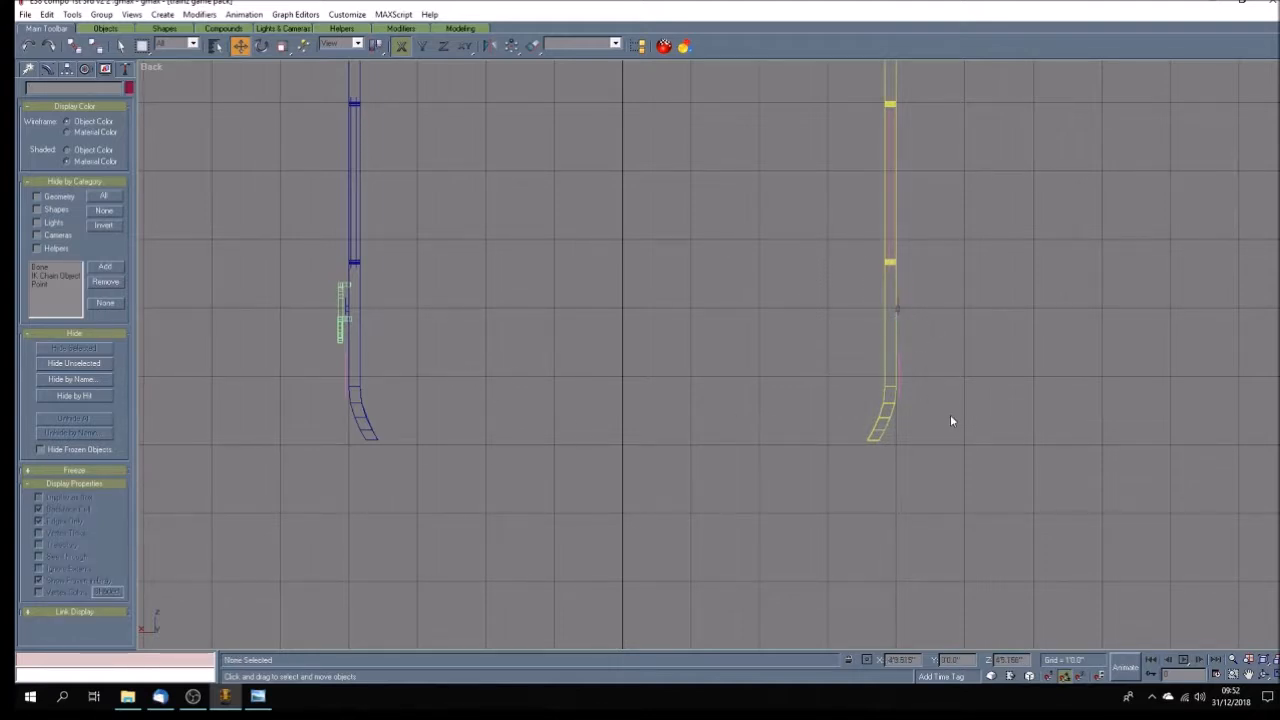
{"action": "left_click_drag", "start_coordinate": [322, 330], "coordinate": [344, 342]}
{"action": "key", "text": "Delete"}
Delete the thin lower pieces just outside the doors on both sides of the coach.
{"action": "left_click", "coordinate": [344, 373]}
{"action": "left_click", "coordinate": [342, 376]}
{"action": "left_click_drag", "start_coordinate": [347, 356], "coordinate": [348, 357]}
{"action": "key", "text": "Delete"}
{"action": "left_click_drag", "start_coordinate": [898, 365], "coordinate": [899, 366]}
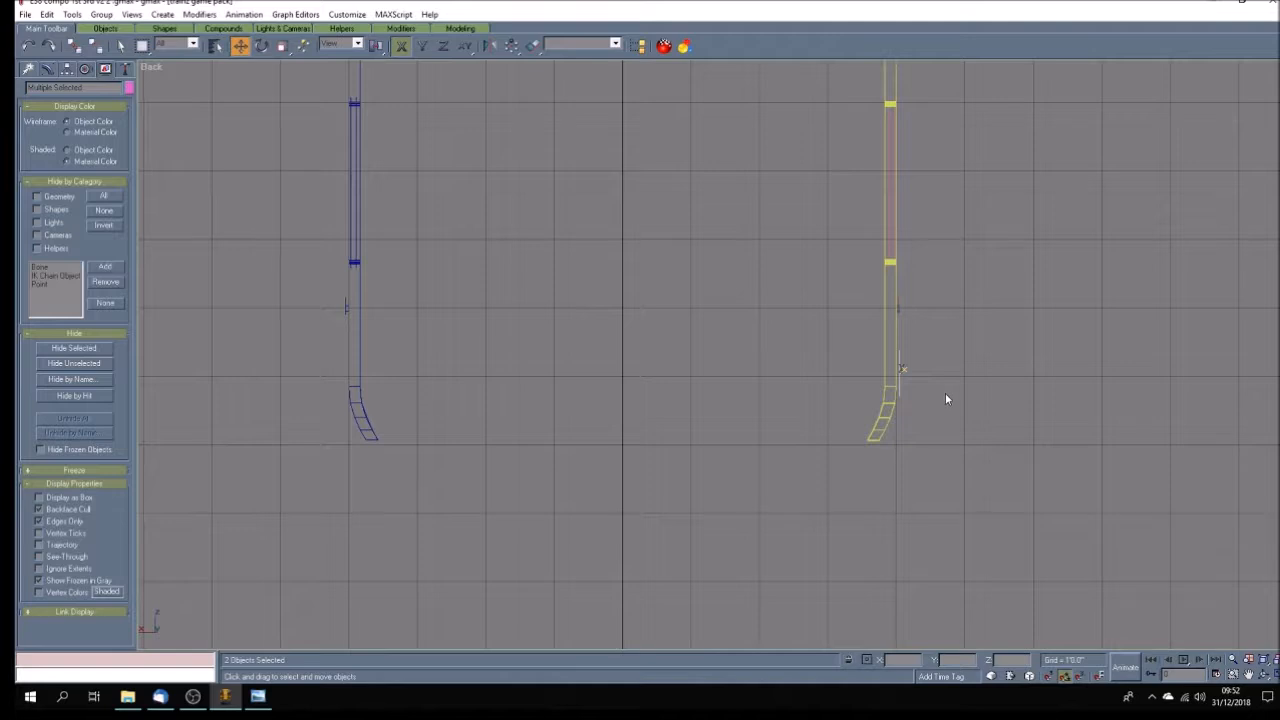
{"action": "key", "text": "Delete"}
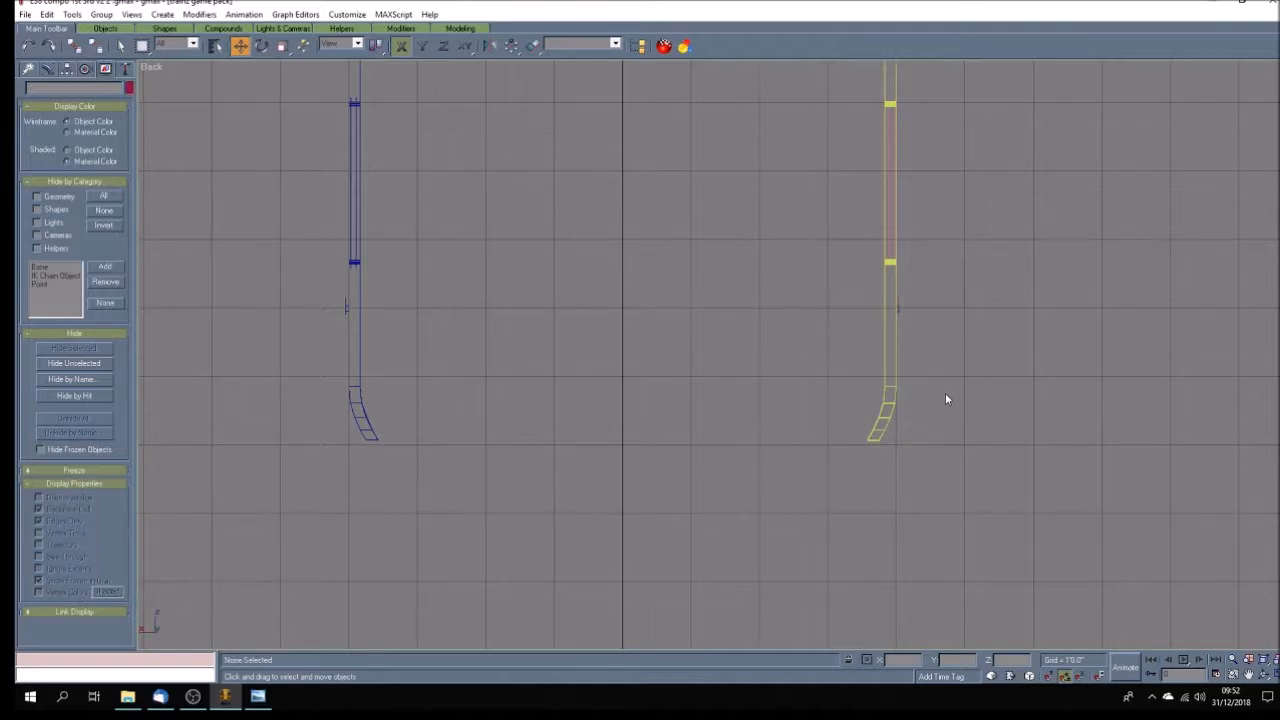
Select every remaining object and inspect the Perspective view for anything left besides the doors.
{"action": "key", "text": "w"}
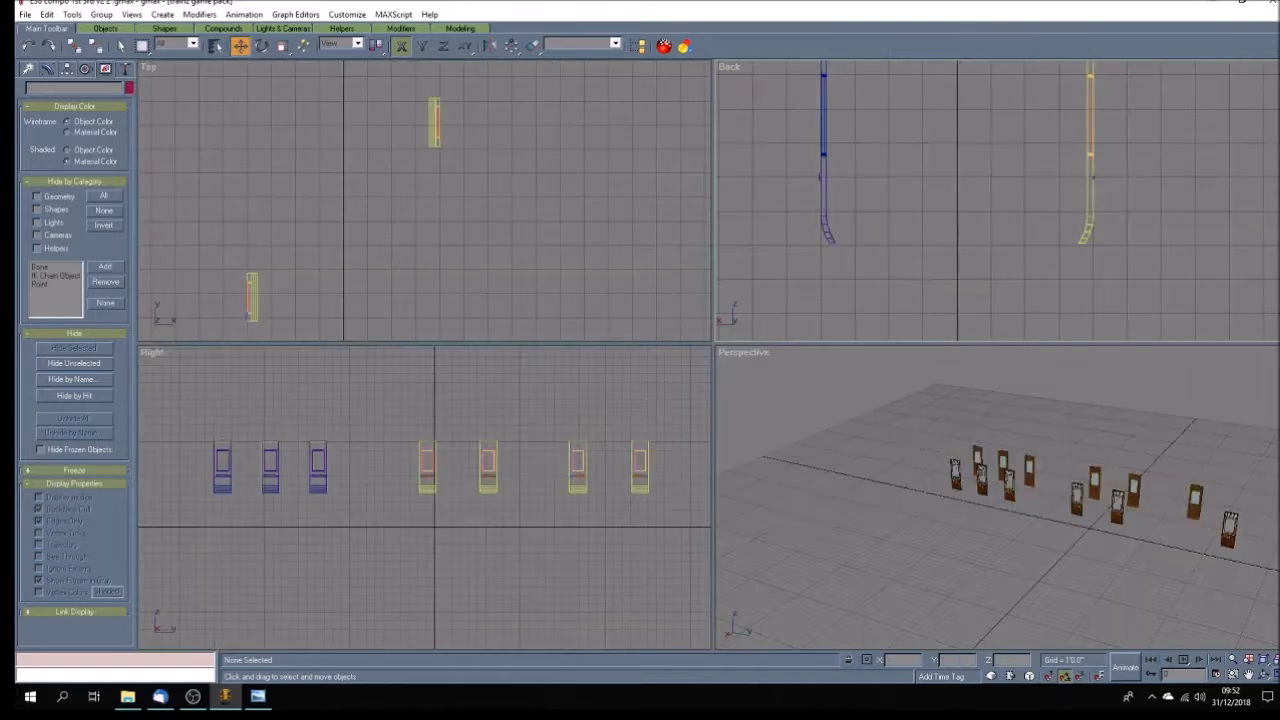
{"action": "left_click", "coordinate": [1249, 674]}
{"action": "left_click_drag", "start_coordinate": [1100, 560], "coordinate": [1019, 560]}
{"action": "left_click", "coordinate": [1263, 675]}
{"action": "left_click", "coordinate": [47, 14]}
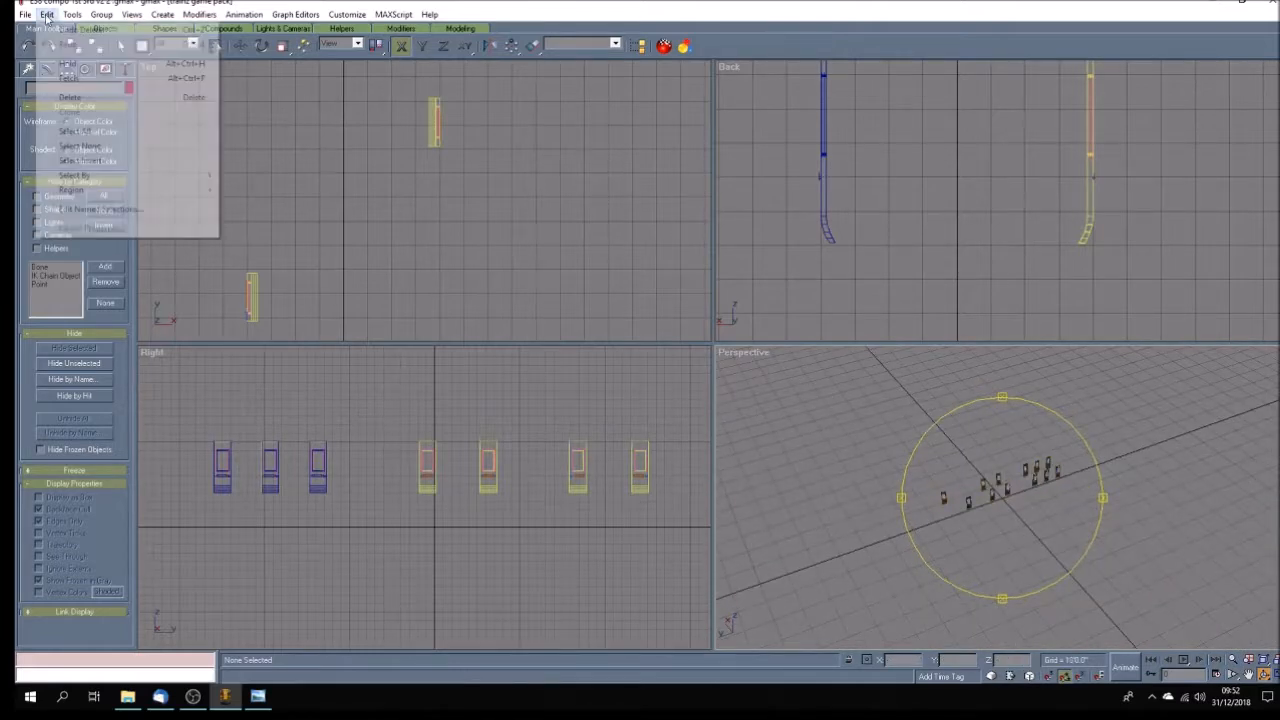
{"action": "left_click", "coordinate": [72, 131]}
{"action": "left_click_drag", "start_coordinate": [993, 566], "coordinate": [1025, 546]}
{"action": "scroll", "coordinate": [1025, 546], "scroll_direction": "down", "scroll_amount": 5}
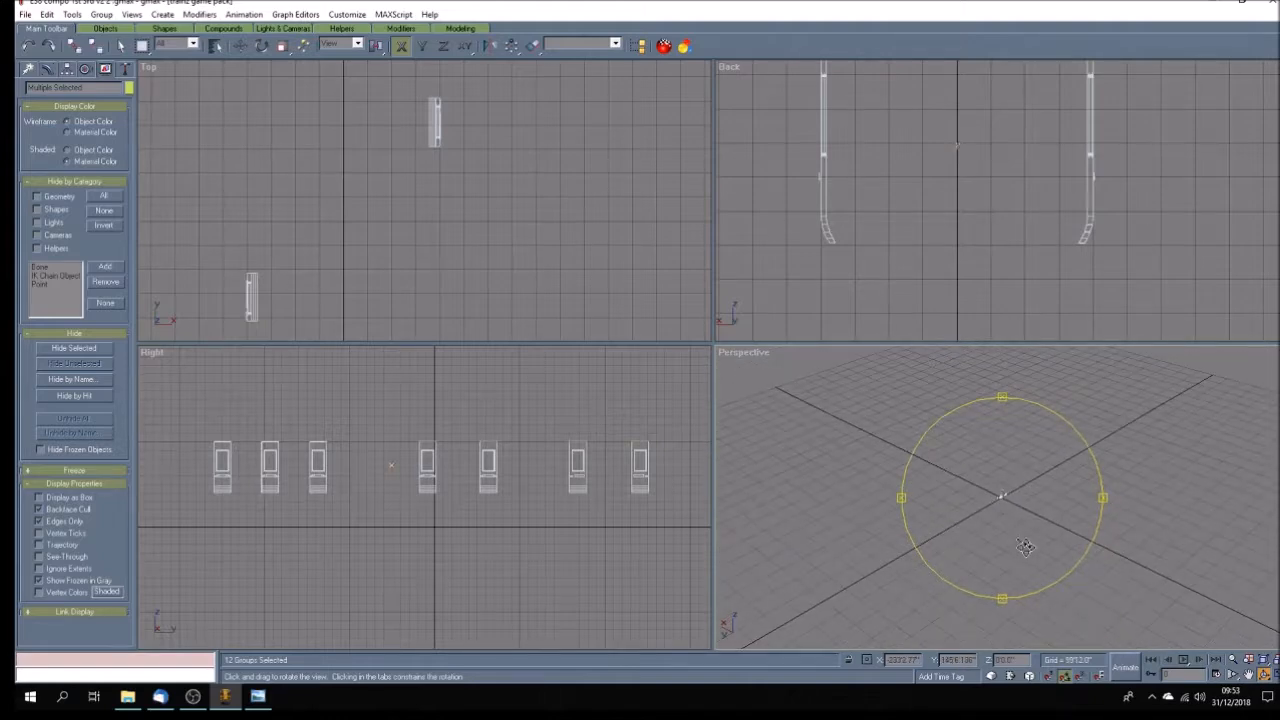
{"action": "scroll", "coordinate": [1025, 546], "scroll_direction": "up", "scroll_amount": 8}
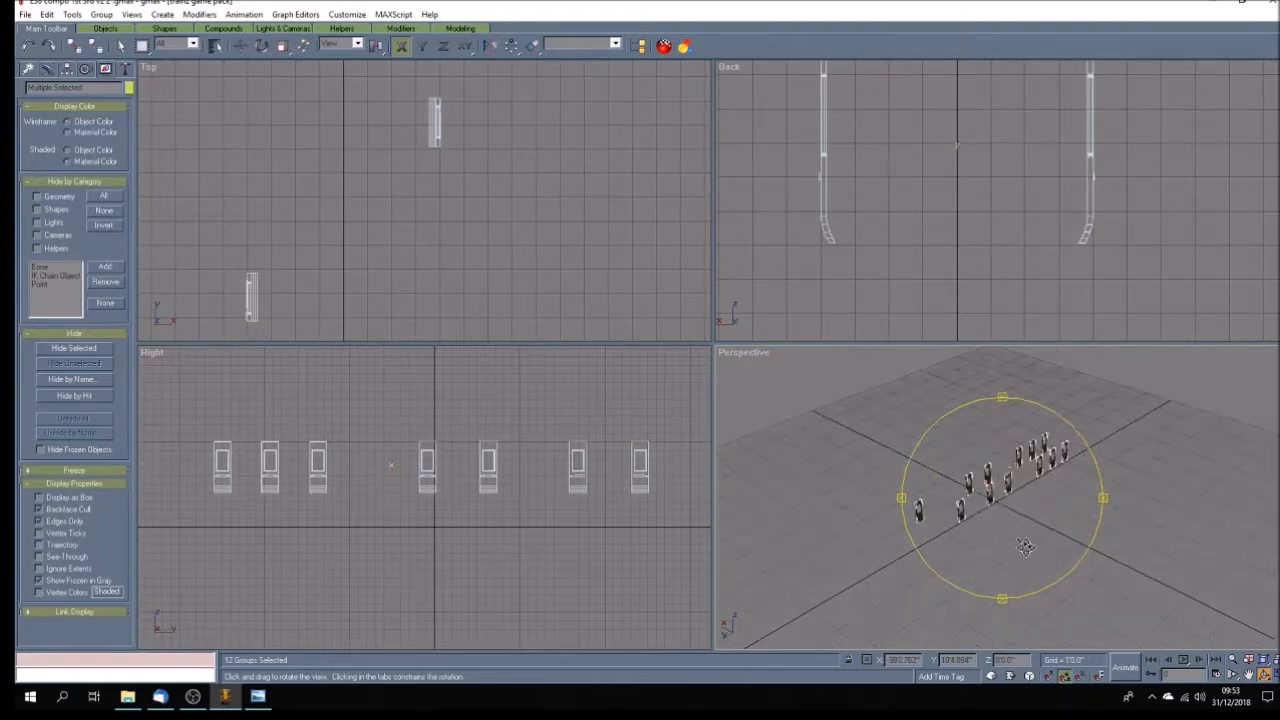
{"action": "scroll", "coordinate": [1025, 546], "scroll_direction": "down", "scroll_amount": 2}
Show both rows of doors in a maximized Top view and clear the selection.
{"action": "left_click", "coordinate": [1248, 675]}
{"action": "left_click_drag", "start_coordinate": [417, 293], "coordinate": [455, 149]}
{"action": "scroll", "coordinate": [531, 254], "scroll_direction": "down", "scroll_amount": 3}
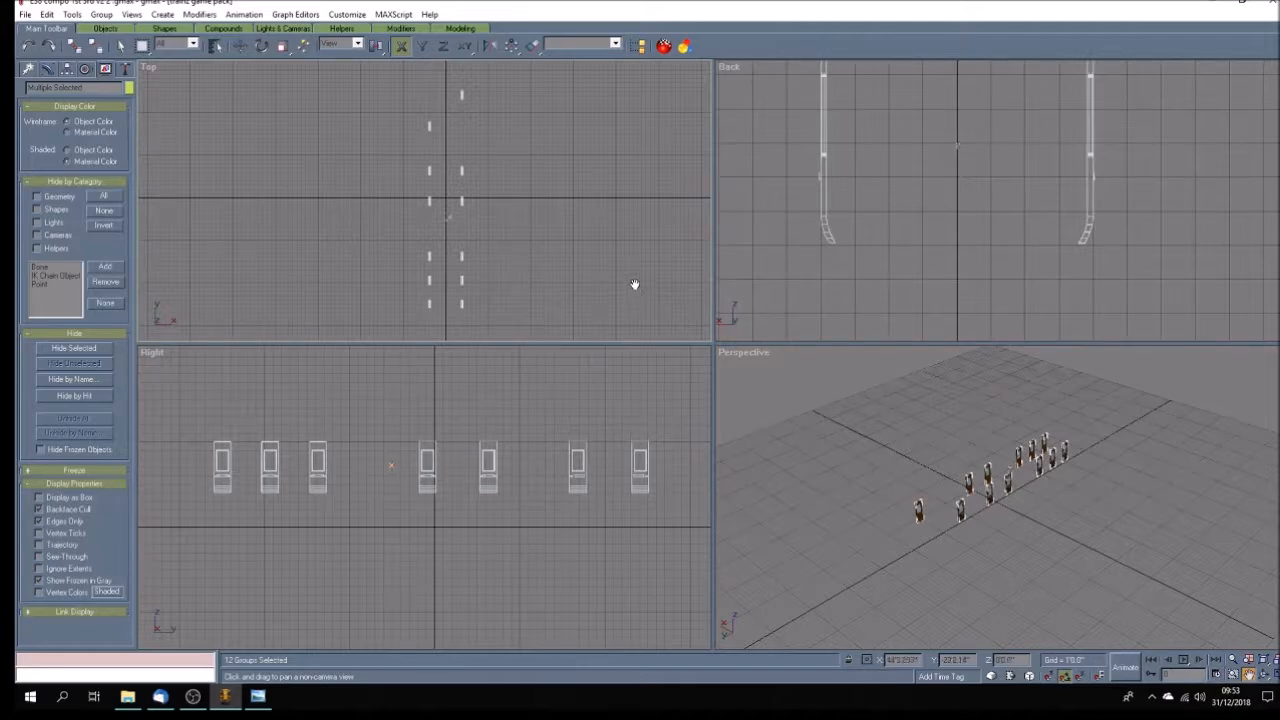
{"action": "left_click", "coordinate": [1266, 675]}
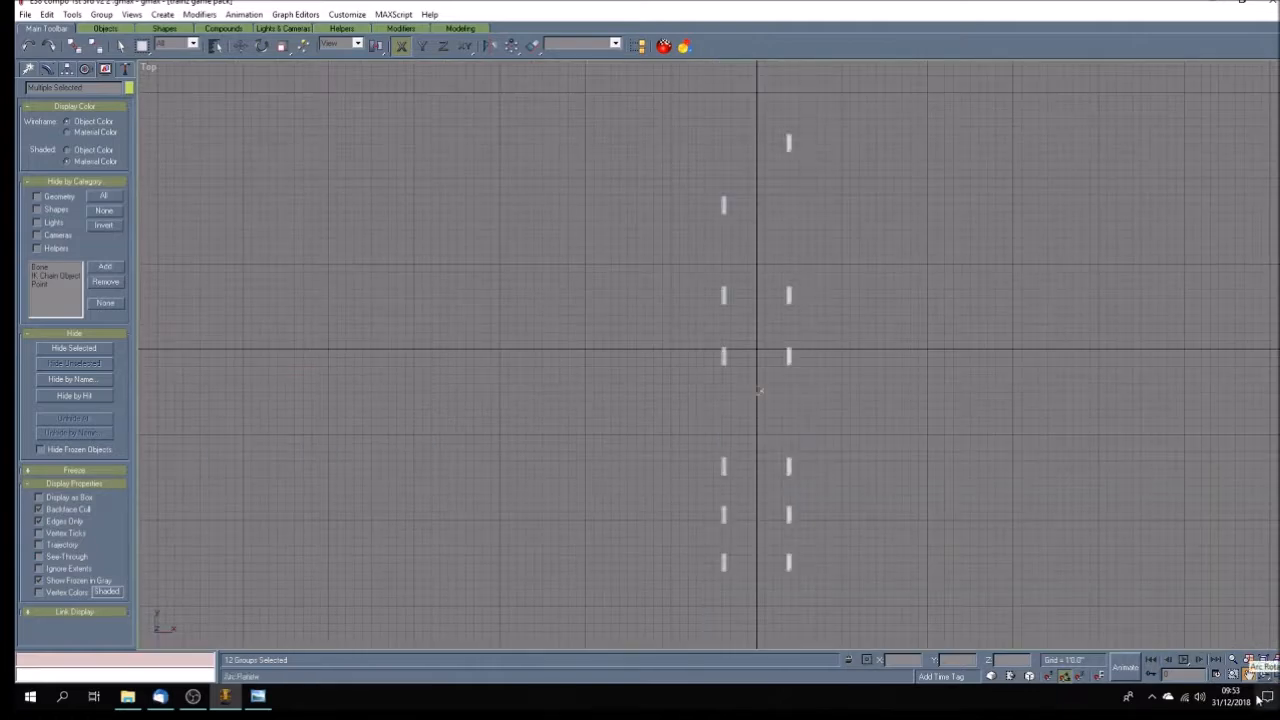
{"action": "left_click_drag", "start_coordinate": [768, 415], "coordinate": [589, 369]}
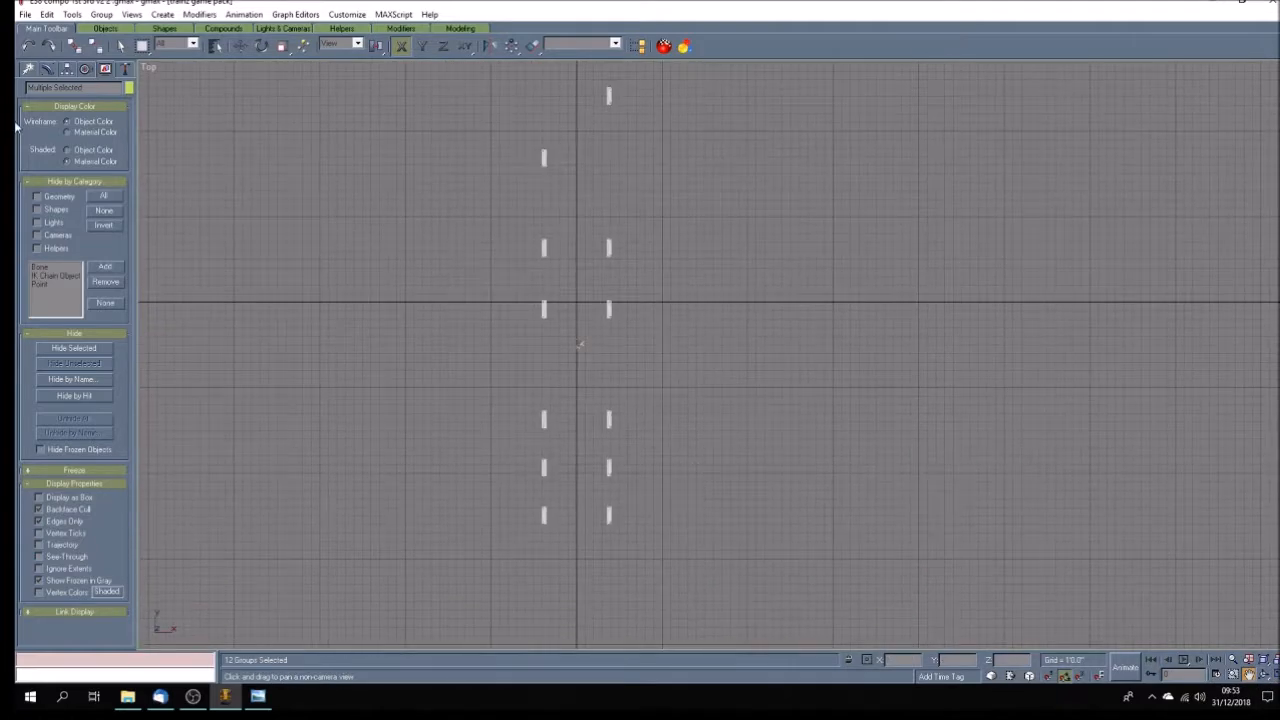
{"action": "left_click", "coordinate": [120, 46]}
{"action": "left_click", "coordinate": [291, 166]}
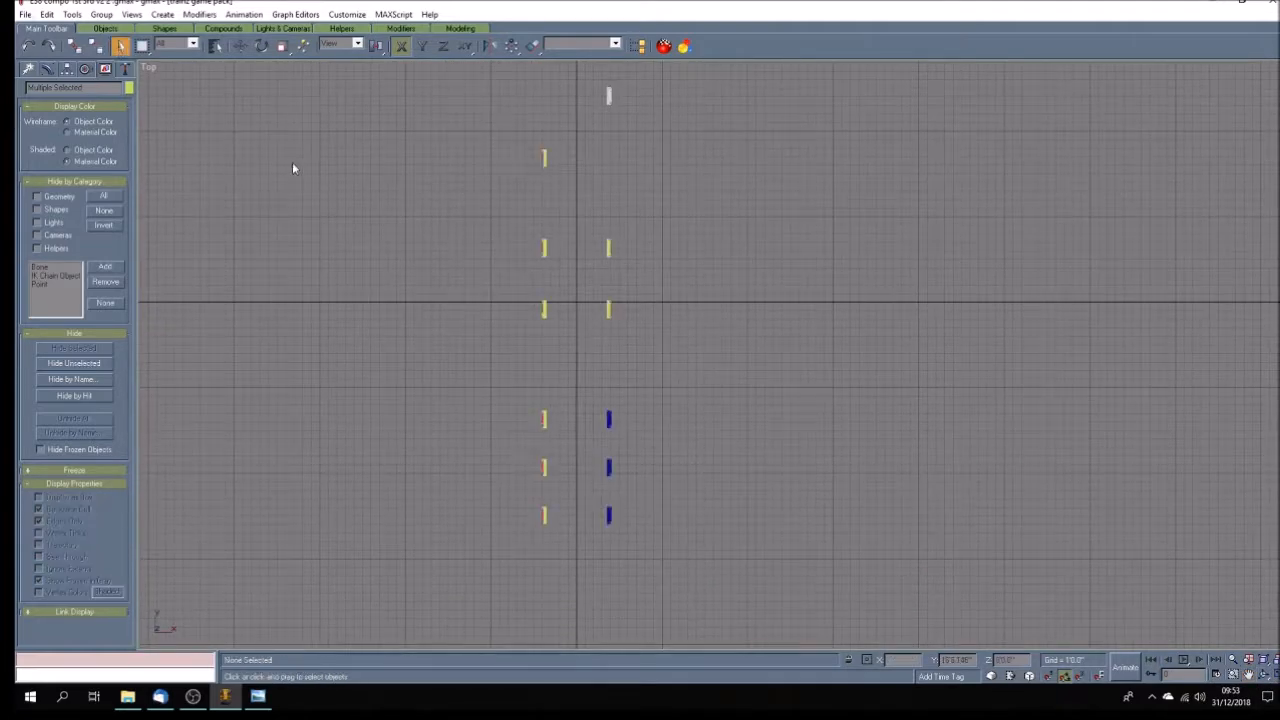
Save the doors-only model as a new file named E38 compo 1st 3rd v3 doors.
{"action": "left_click", "coordinate": [25, 14]}
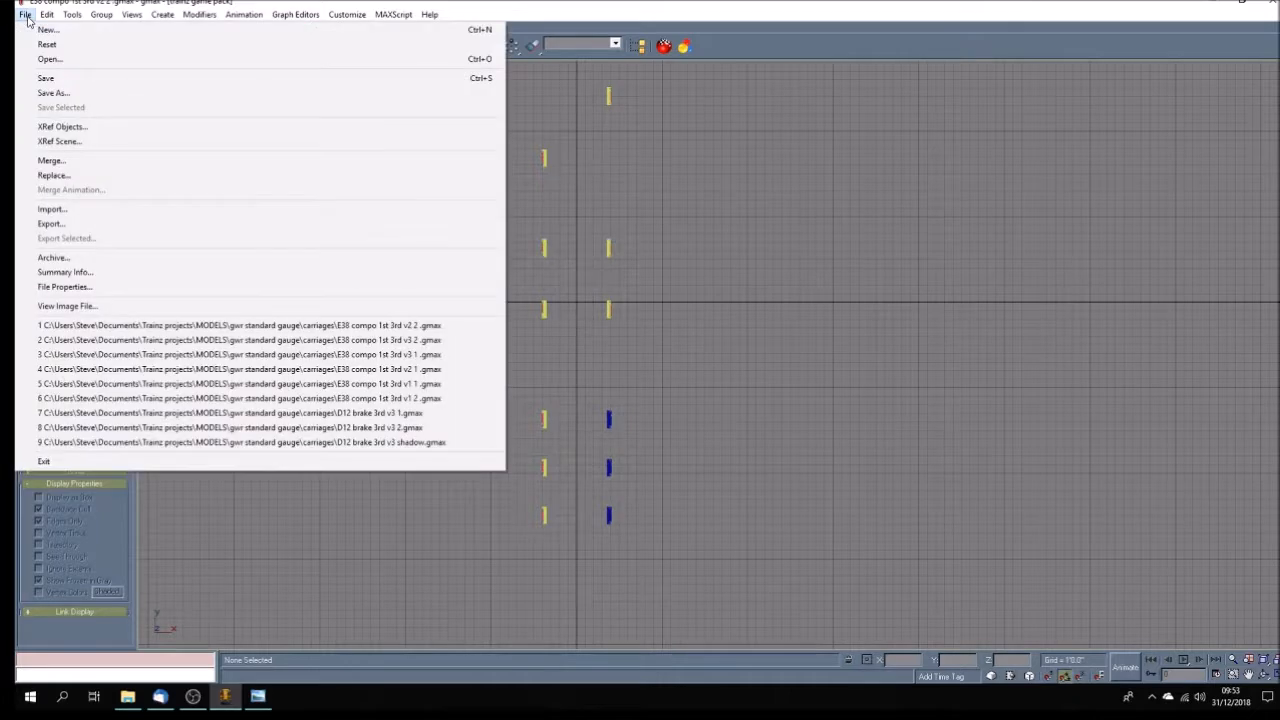
{"action": "left_click", "coordinate": [53, 92]}
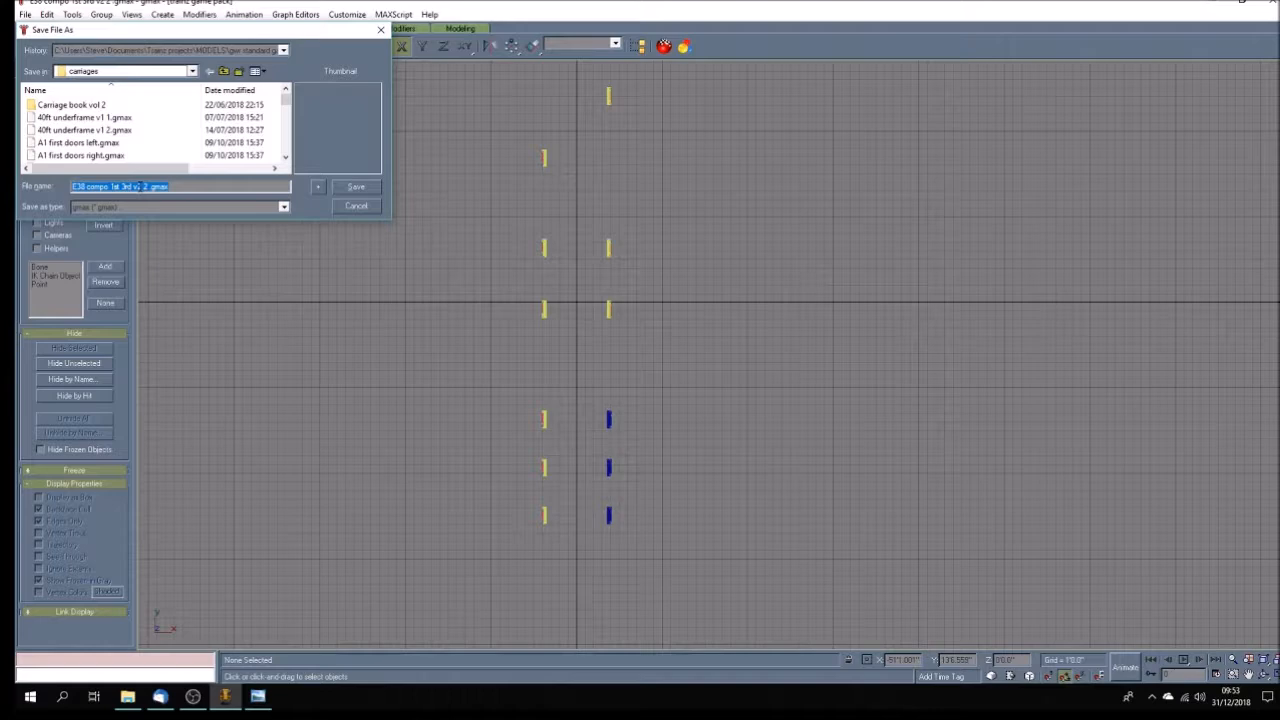
{"action": "left_click", "coordinate": [140, 187]}
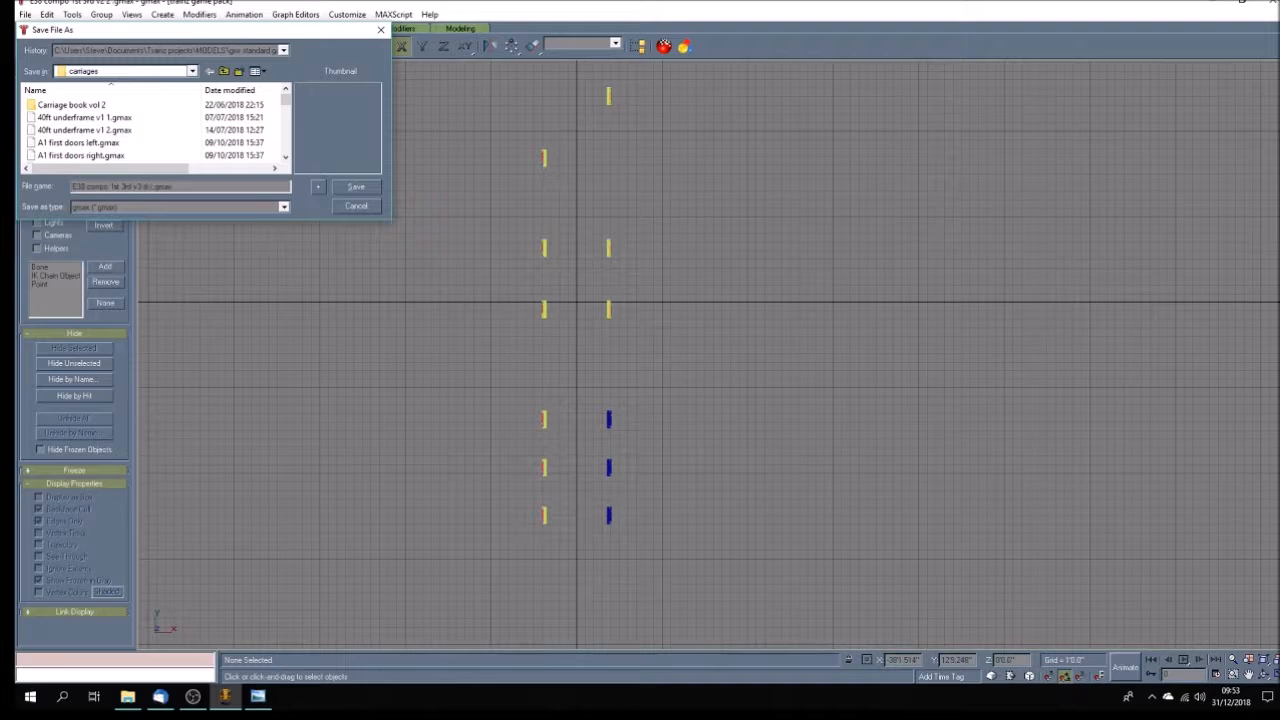
{"action": "key", "text": "Return"}
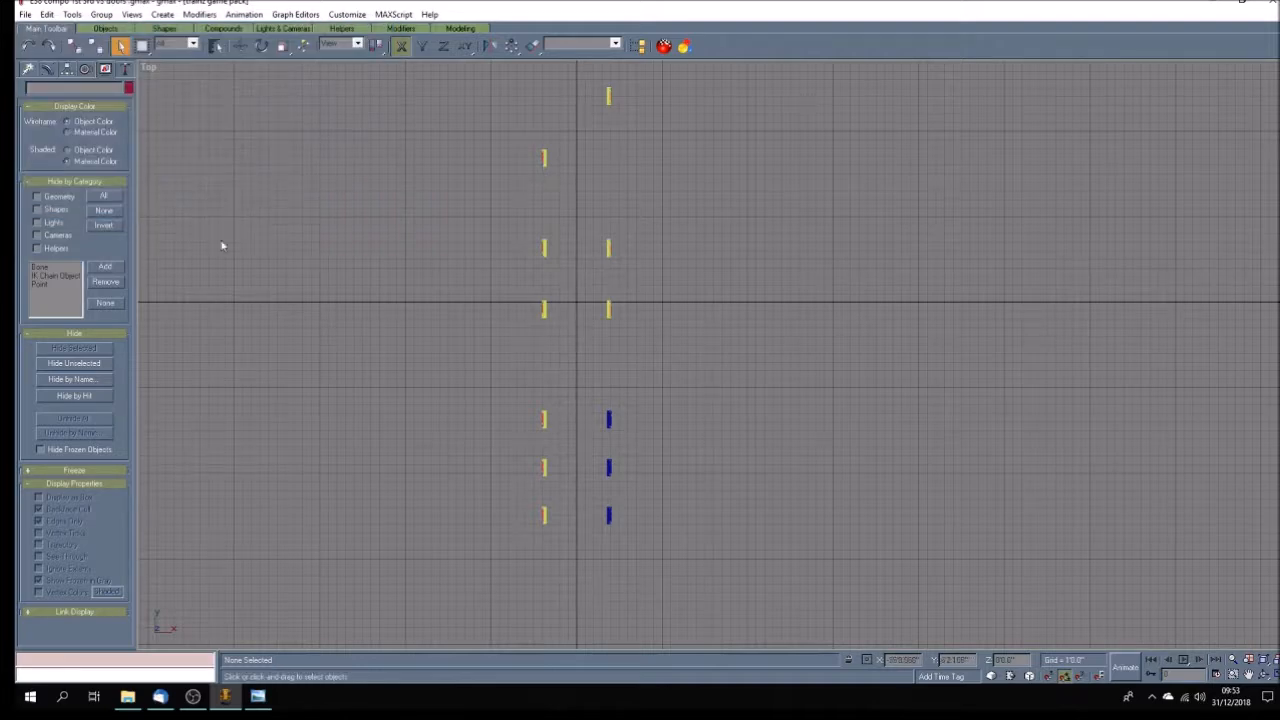
Create a Dummy helper between the two door rows in the Top view and name it b.r.main.
{"action": "left_click", "coordinate": [29, 69]}
{"action": "left_click", "coordinate": [104, 91]}
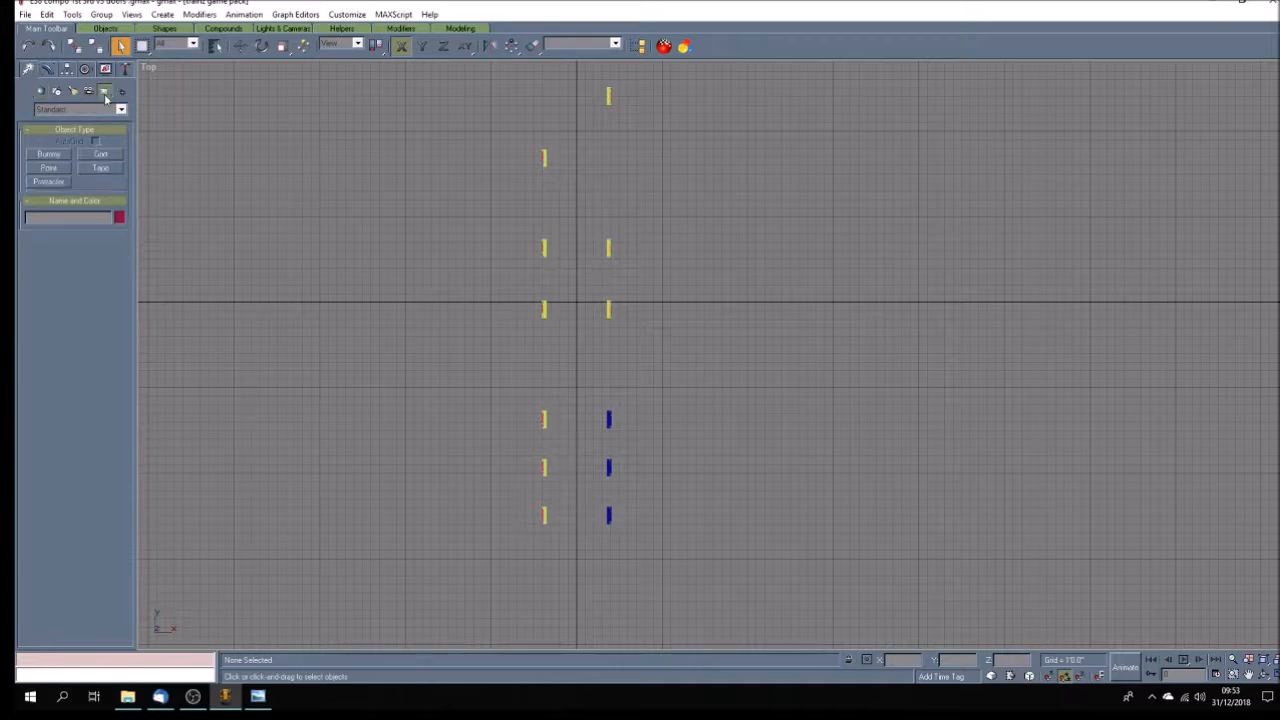
{"action": "left_click", "coordinate": [48, 154]}
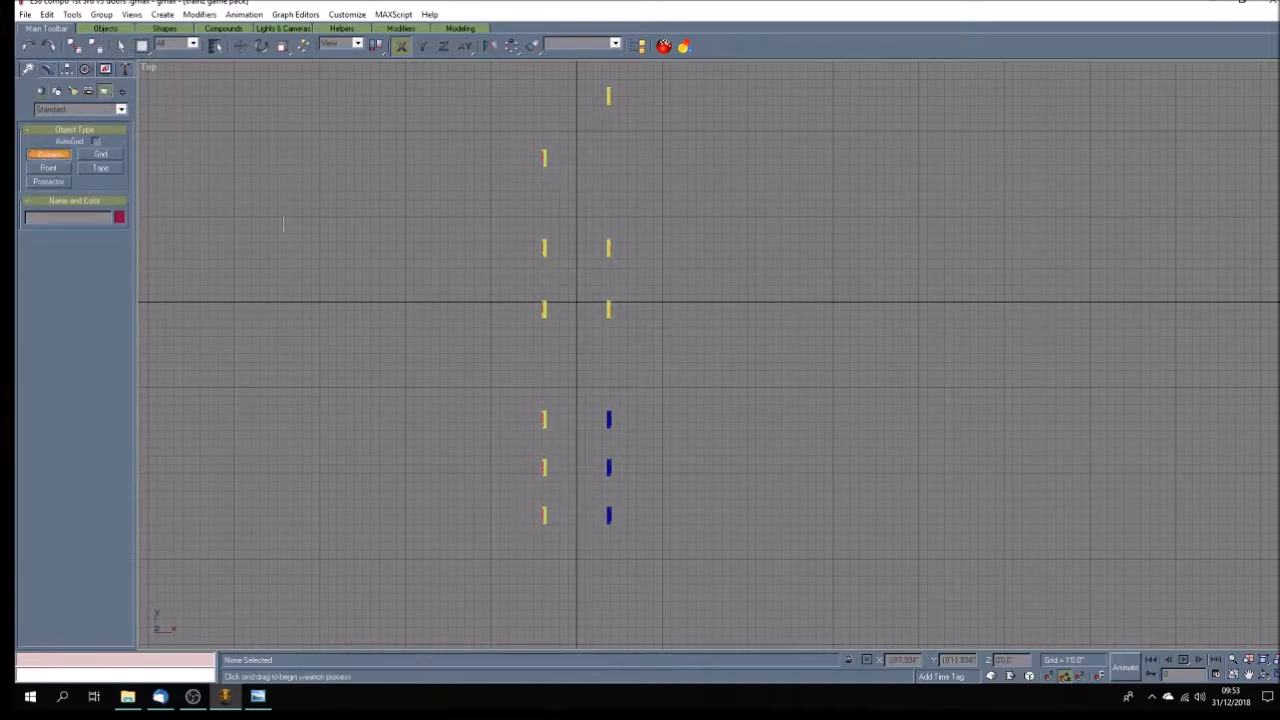
{"action": "left_click", "coordinate": [504, 298]}
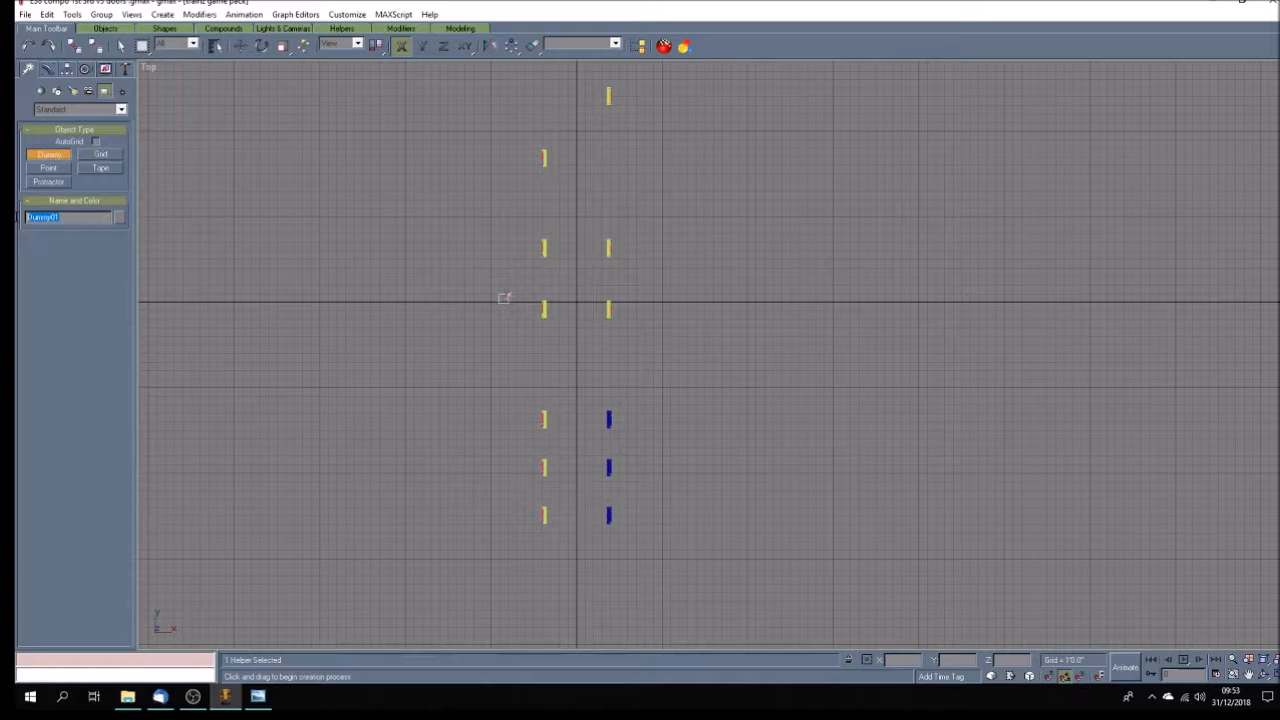
{"action": "type", "text": "a.main"}
Place the b.r.main dummy at the world origin with X, Y and Z at 0, and clear the selection.
{"action": "key", "text": "w"}
{"action": "left_click_drag", "start_coordinate": [918, 660], "coordinate": [727, 618]}
{"action": "type", "text": "0"}
{"action": "key", "text": "Tab"}
{"action": "type", "text": "0"}
{"action": "key", "text": "Return"}
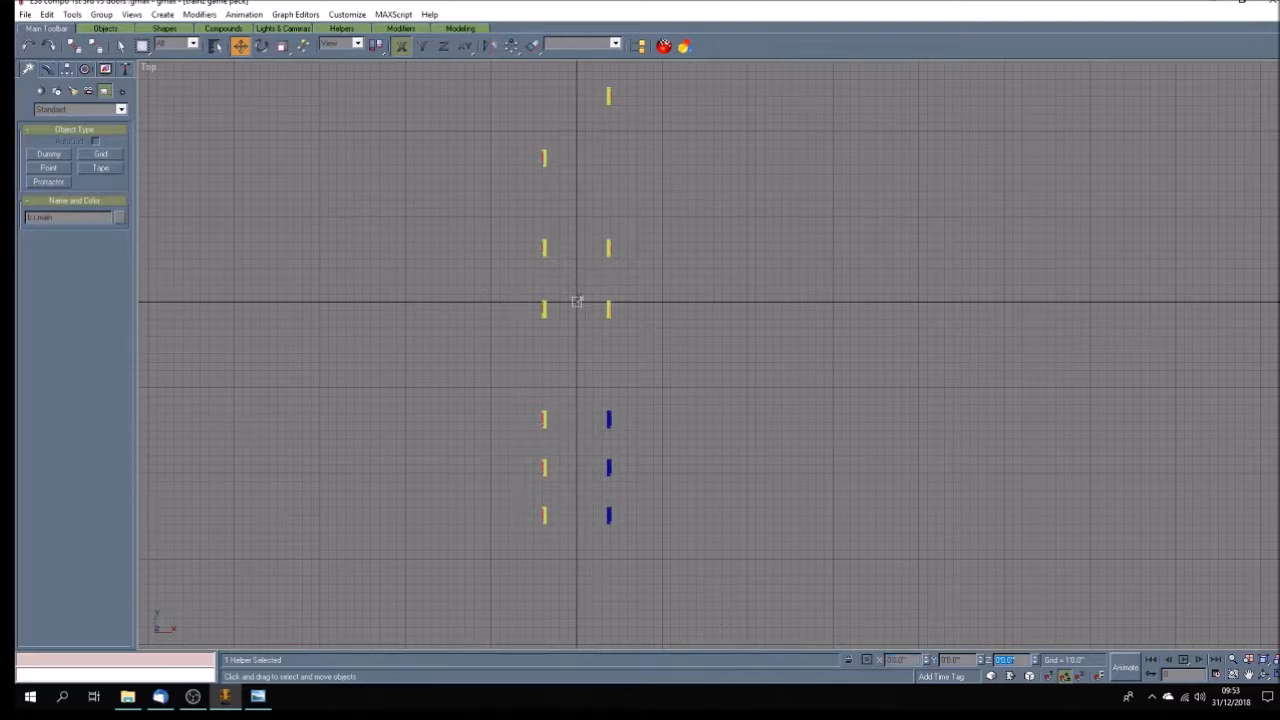
{"action": "left_click", "coordinate": [592, 324]}
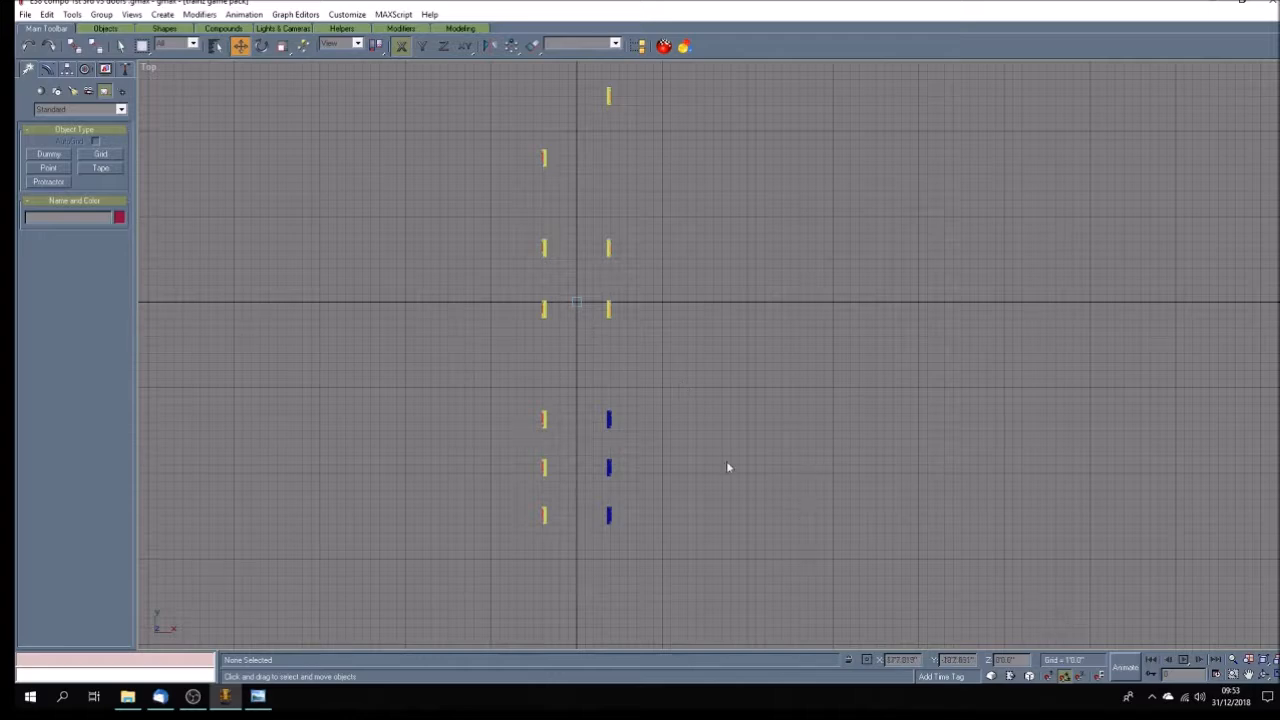
Create a small Dummy helper beside the lower end of the uppermost right-row door and name it b.r.doorleft01.
{"action": "left_click", "coordinate": [1248, 675]}
{"action": "left_click_drag", "start_coordinate": [610, 96], "coordinate": [604, 230]}
{"action": "scroll", "coordinate": [604, 230], "scroll_direction": "up", "scroll_amount": 5}
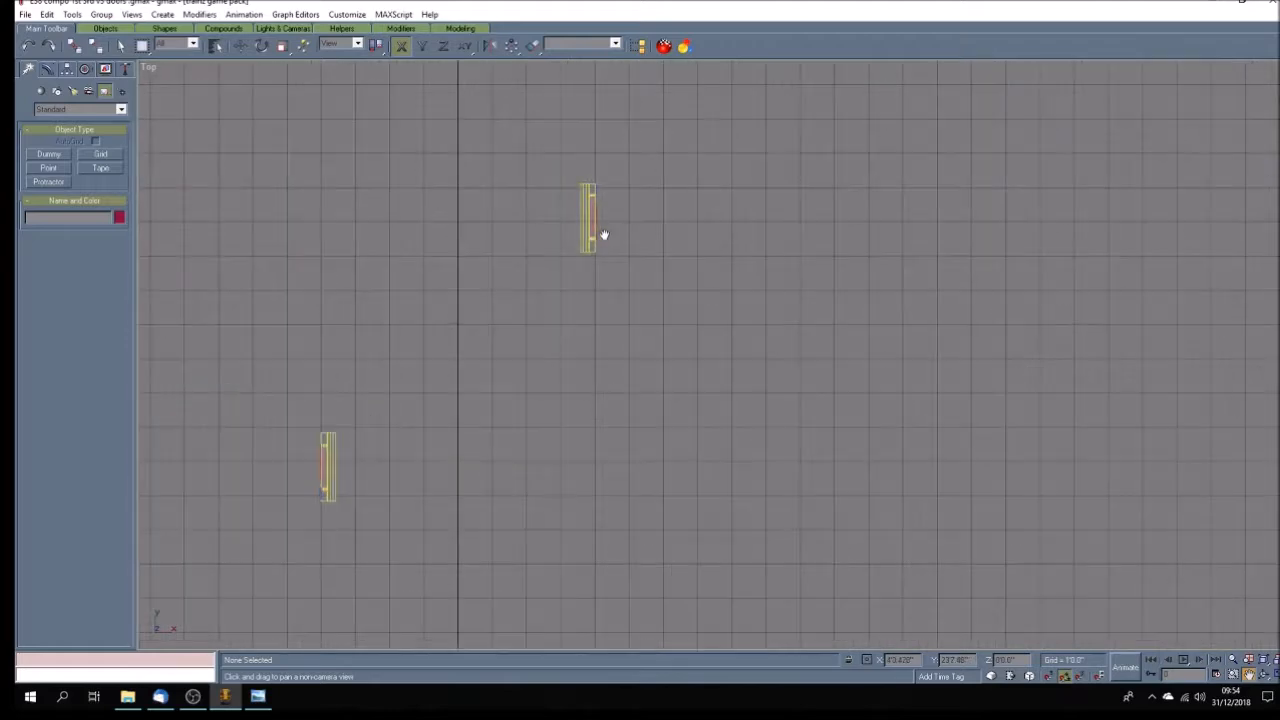
{"action": "scroll", "coordinate": [604, 234], "scroll_direction": "up", "scroll_amount": 2}
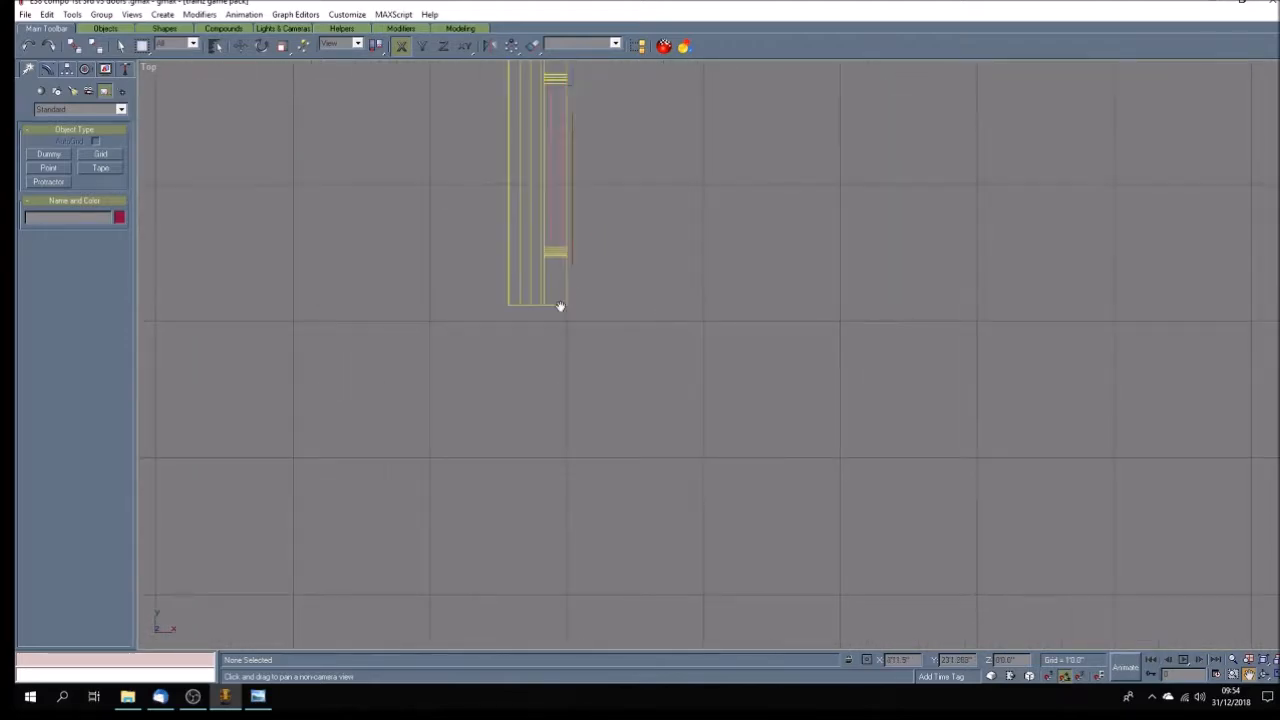
{"action": "left_click_drag", "start_coordinate": [466, 307], "coordinate": [474, 314]}
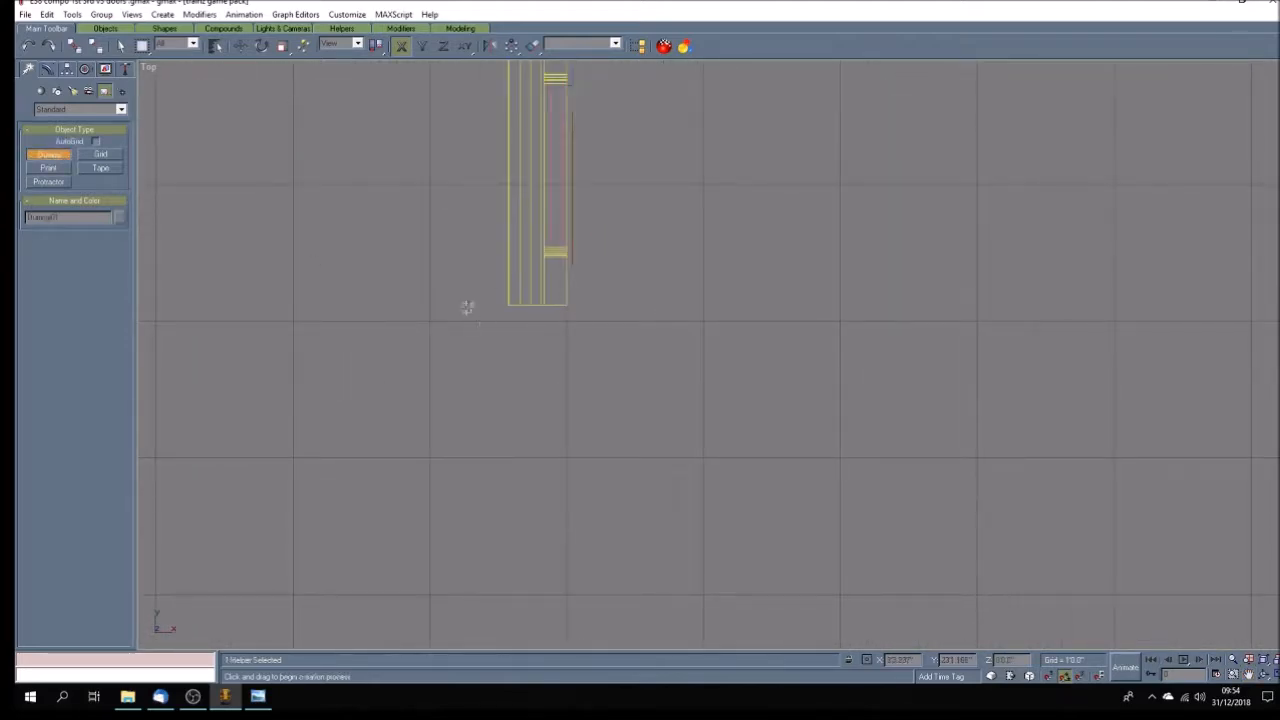
{"action": "left_click", "coordinate": [70, 217]}
{"action": "type", "text": "a.r.doorleft01"}
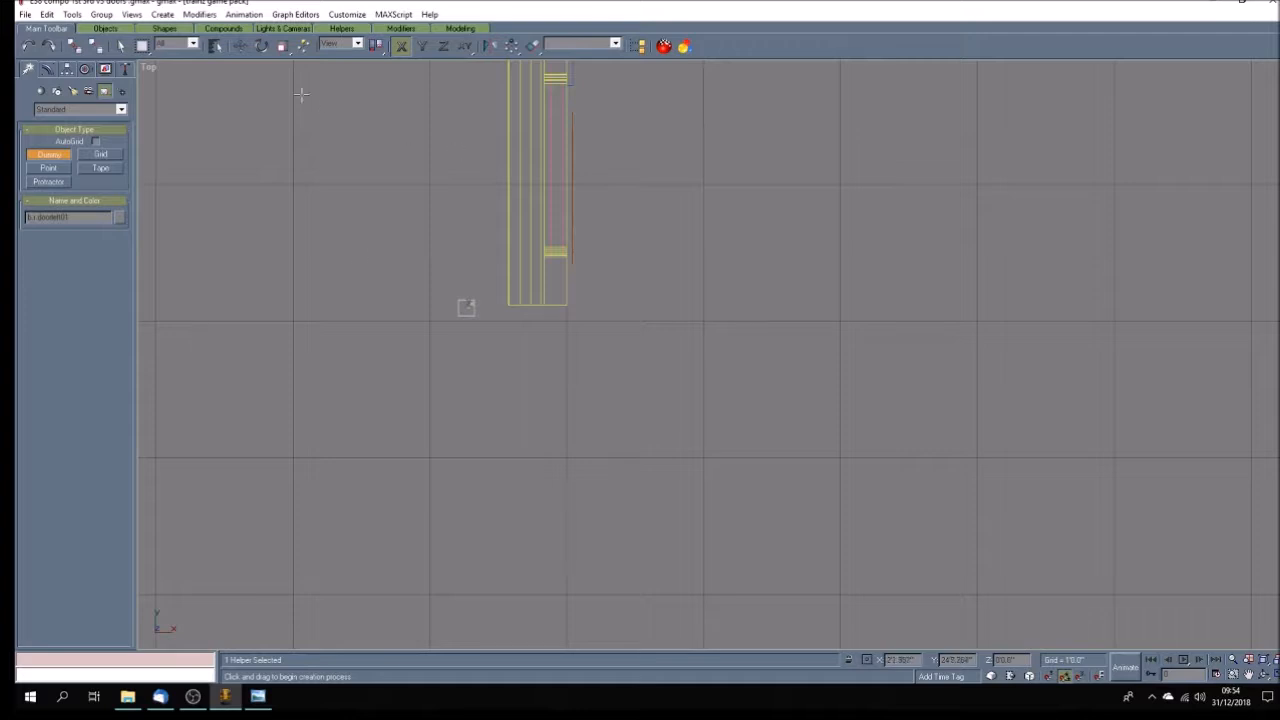
Move the b.r.doorleft01 dummy along X and Y onto the door's lower edge, where the inner frame line meets it.
{"action": "key", "text": "w"}
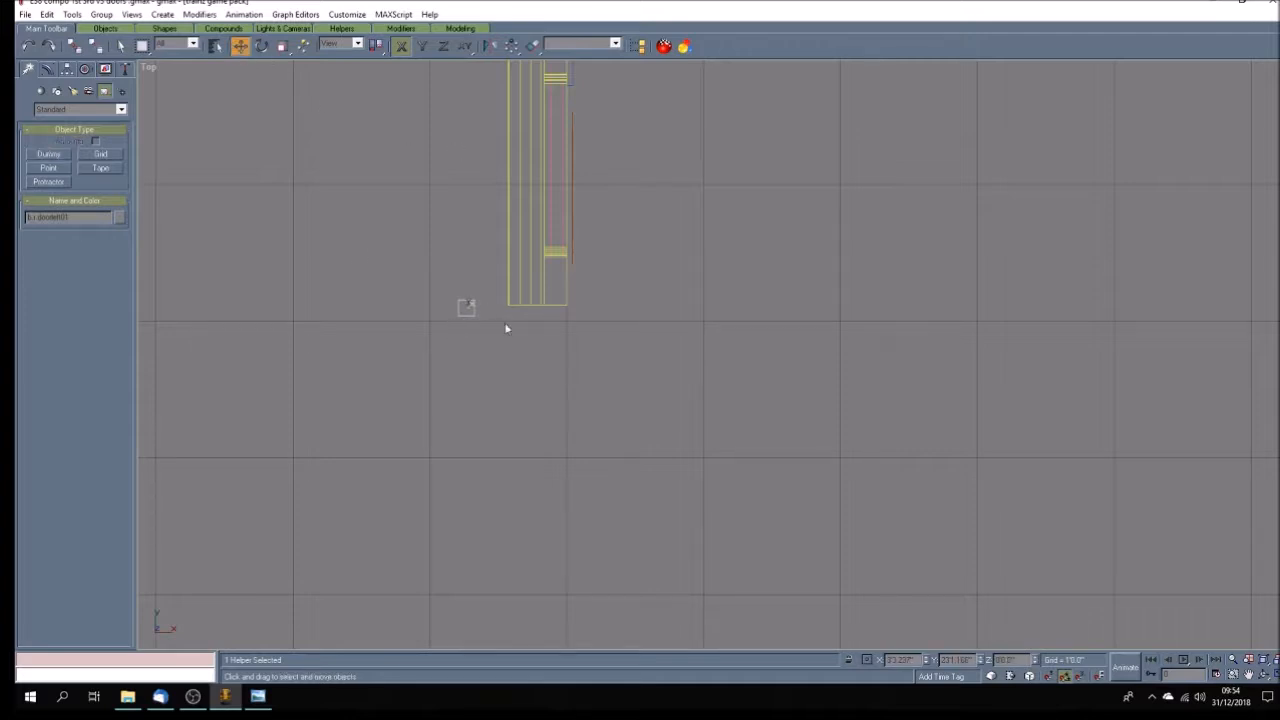
{"action": "left_click_drag", "start_coordinate": [467, 307], "coordinate": [541, 313]}
{"action": "scroll", "coordinate": [544, 313], "scroll_direction": "up", "scroll_amount": 5}
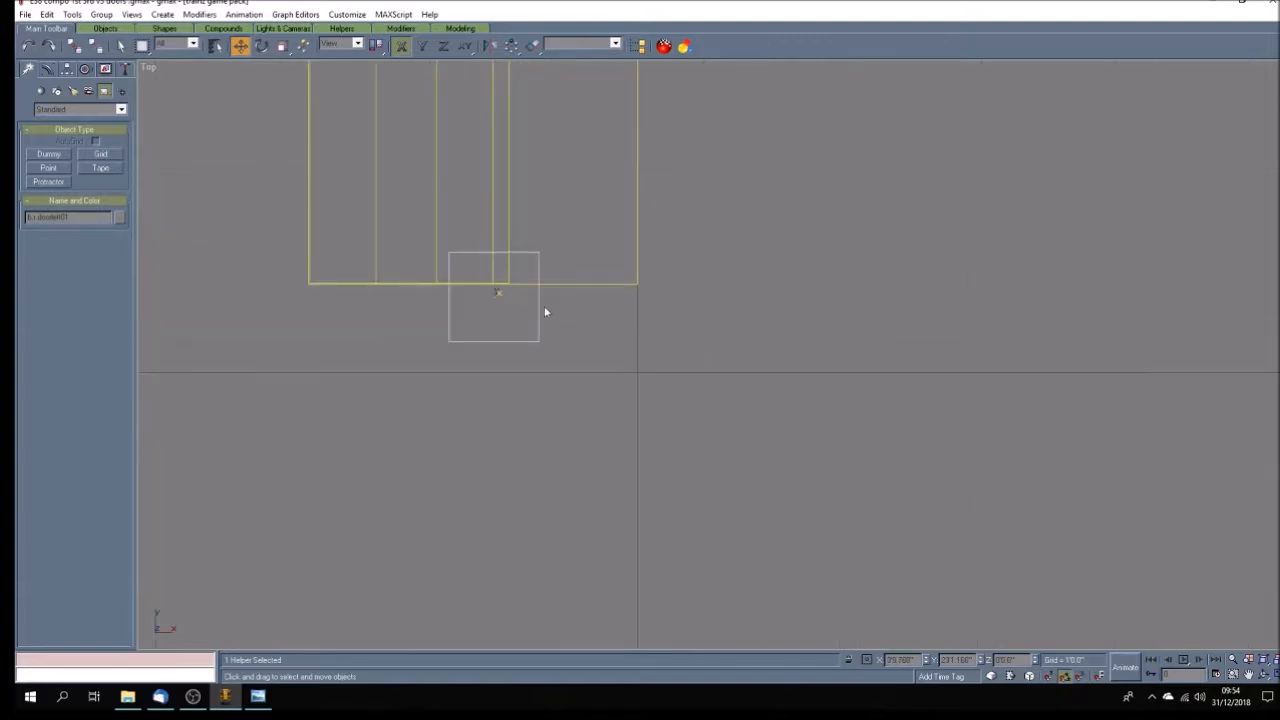
{"action": "left_click", "coordinate": [498, 291]}
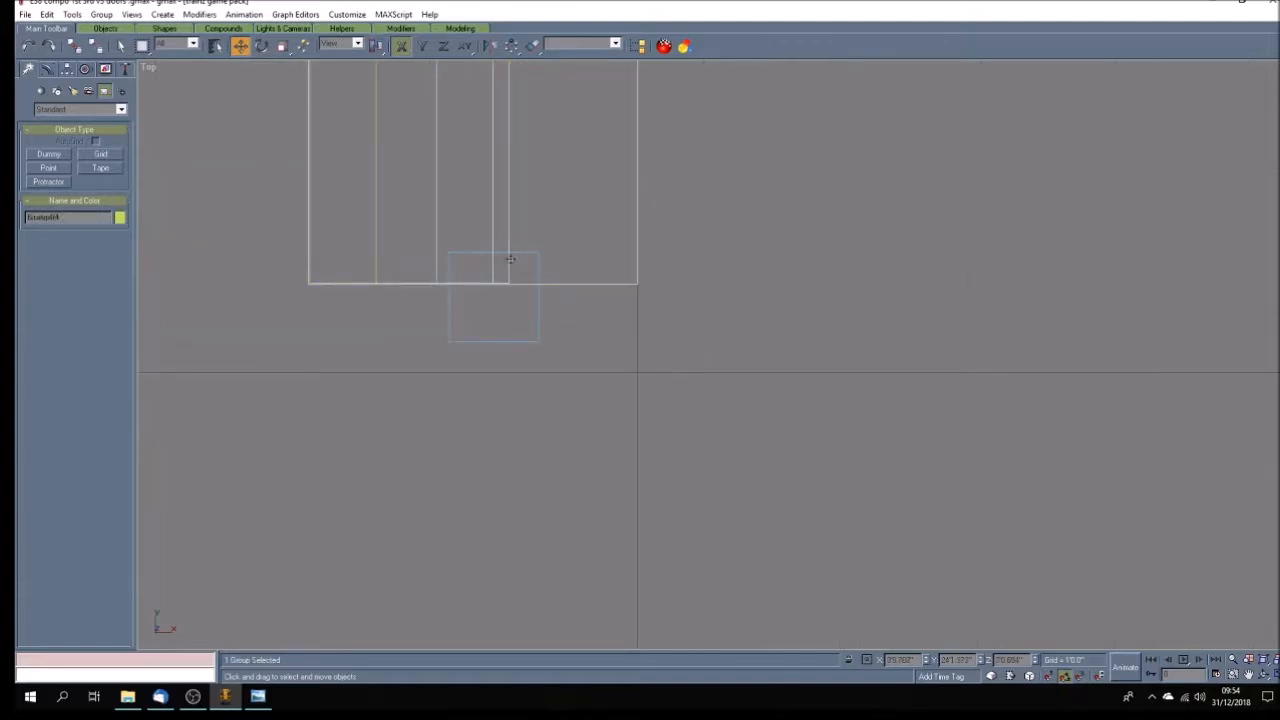
{"action": "left_click", "coordinate": [490, 340]}
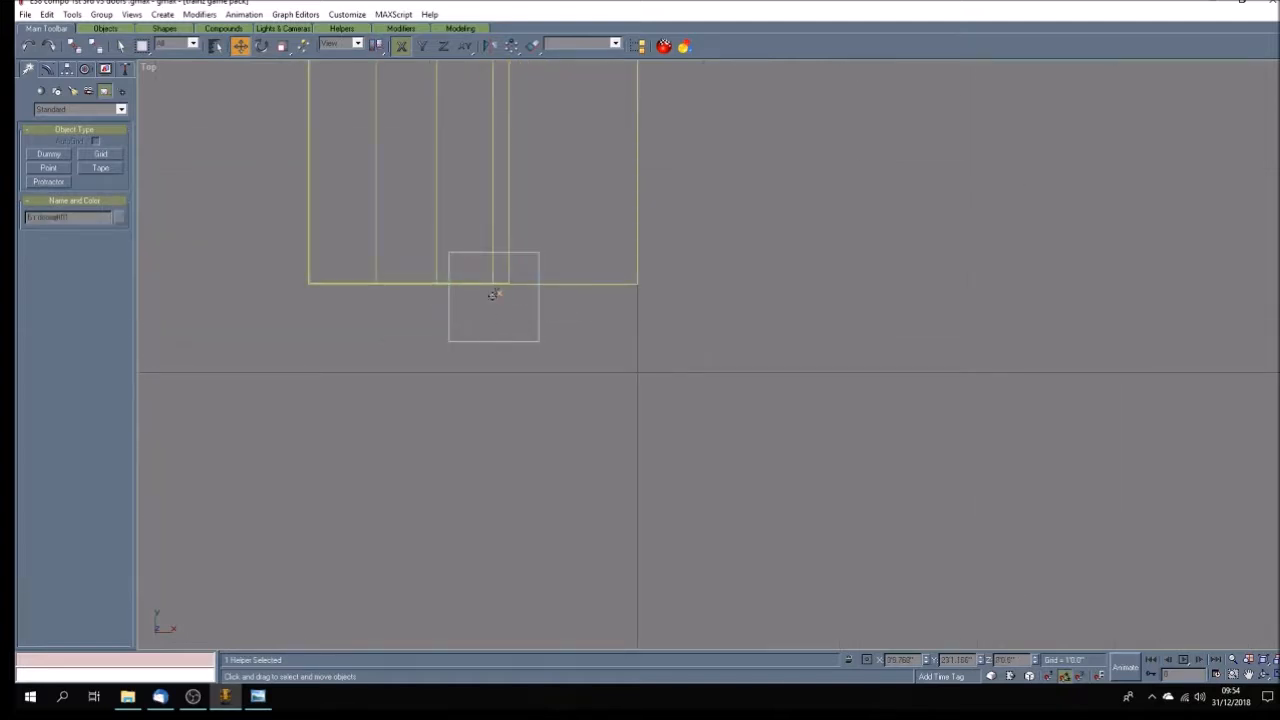
{"action": "key", "text": "F6"}
{"action": "left_click_drag", "start_coordinate": [495, 293], "coordinate": [512, 283]}
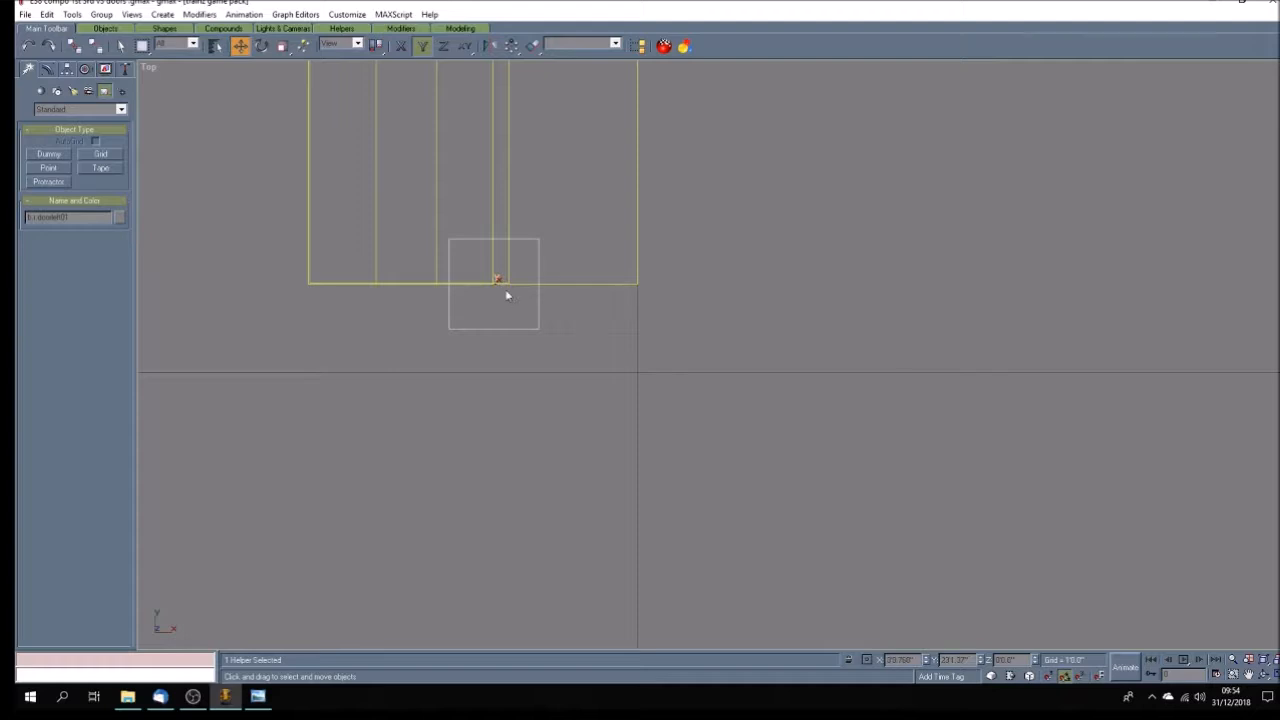
{"action": "key", "text": "F5"}
{"action": "left_click_drag", "start_coordinate": [497, 283], "coordinate": [513, 296]}
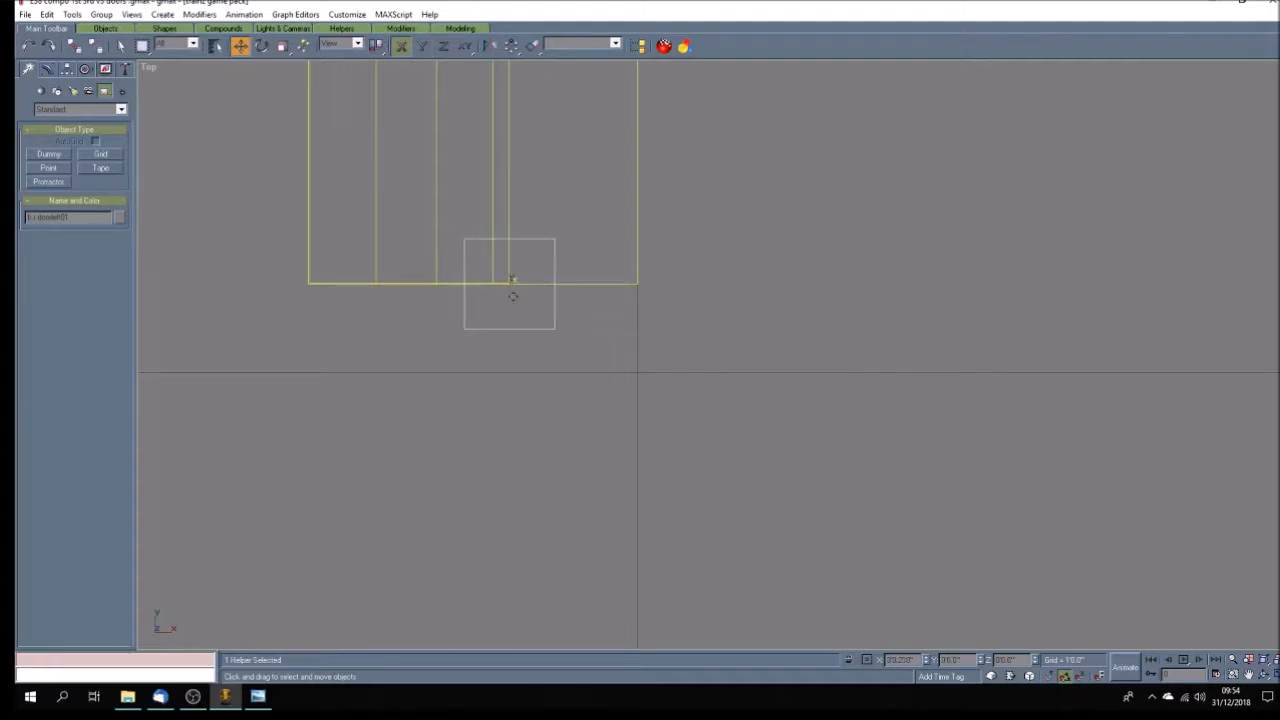
{"action": "left_click", "coordinate": [500, 349]}
{"action": "scroll", "coordinate": [502, 348], "scroll_direction": "down", "scroll_amount": 10}
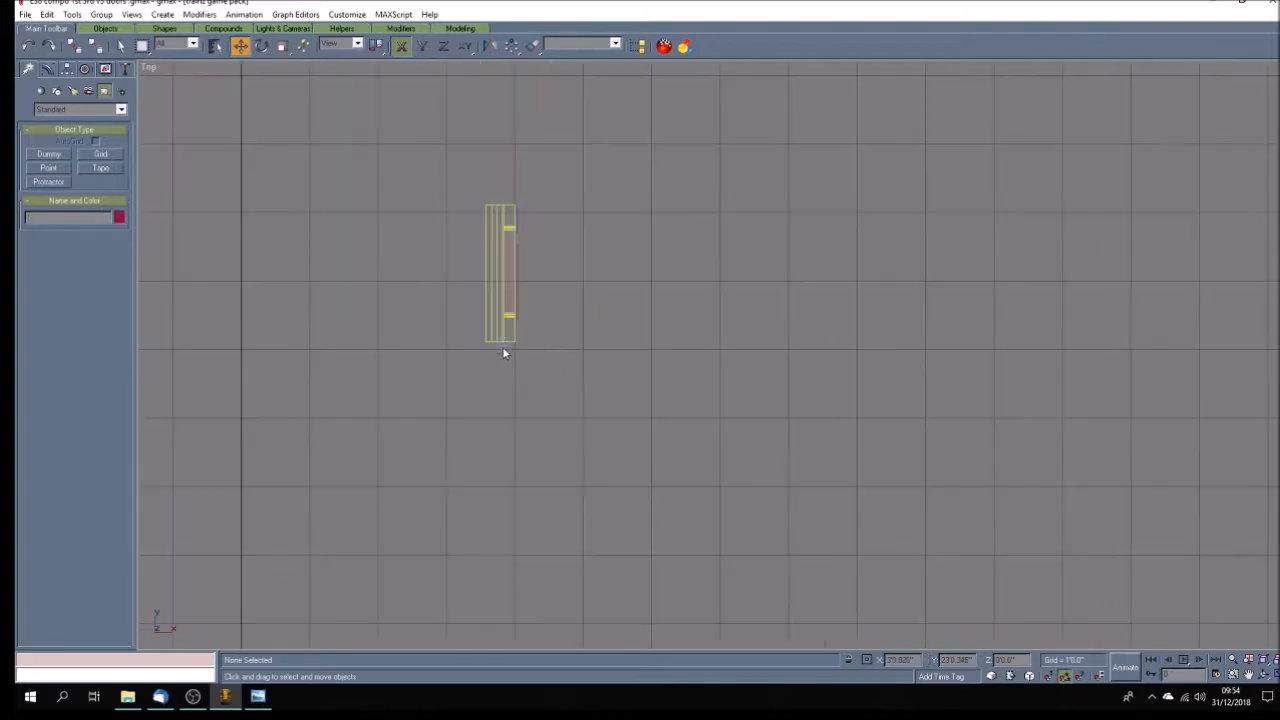
{"action": "scroll", "coordinate": [510, 355], "scroll_direction": "up", "scroll_amount": 5}
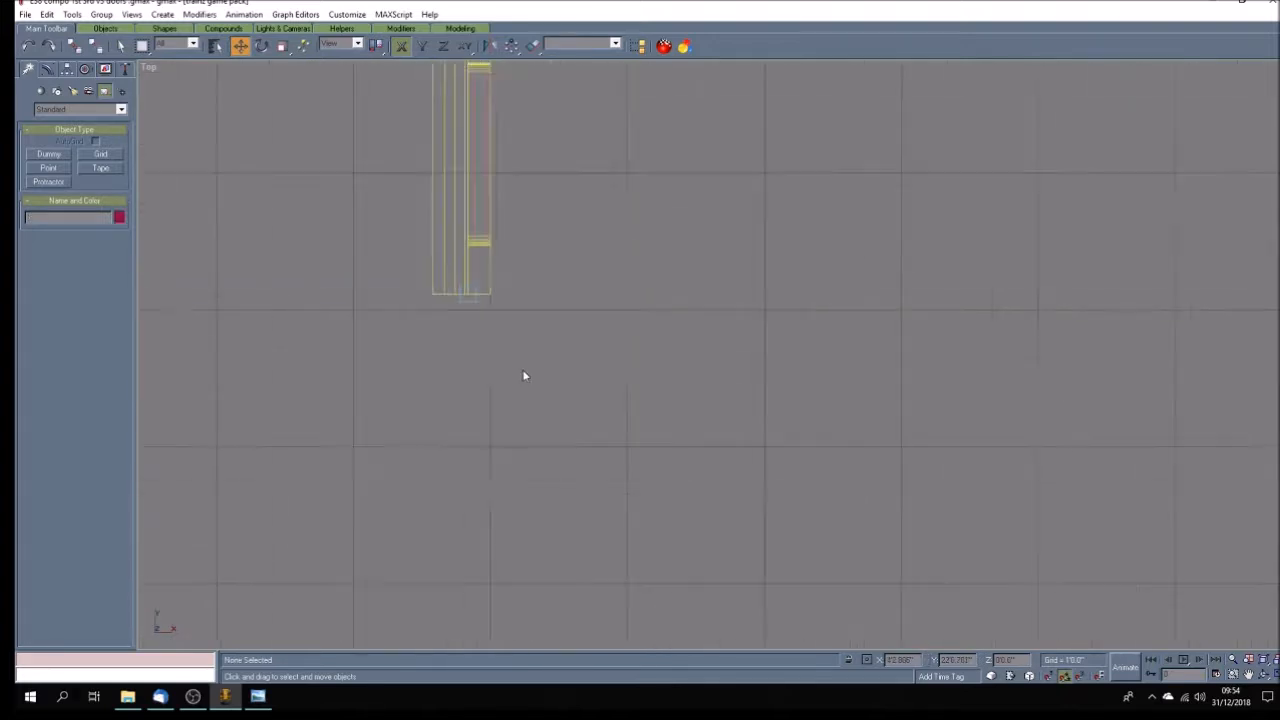
Enable animation recording and set the animation length to 30 frames.
{"action": "left_click", "coordinate": [1126, 667]}
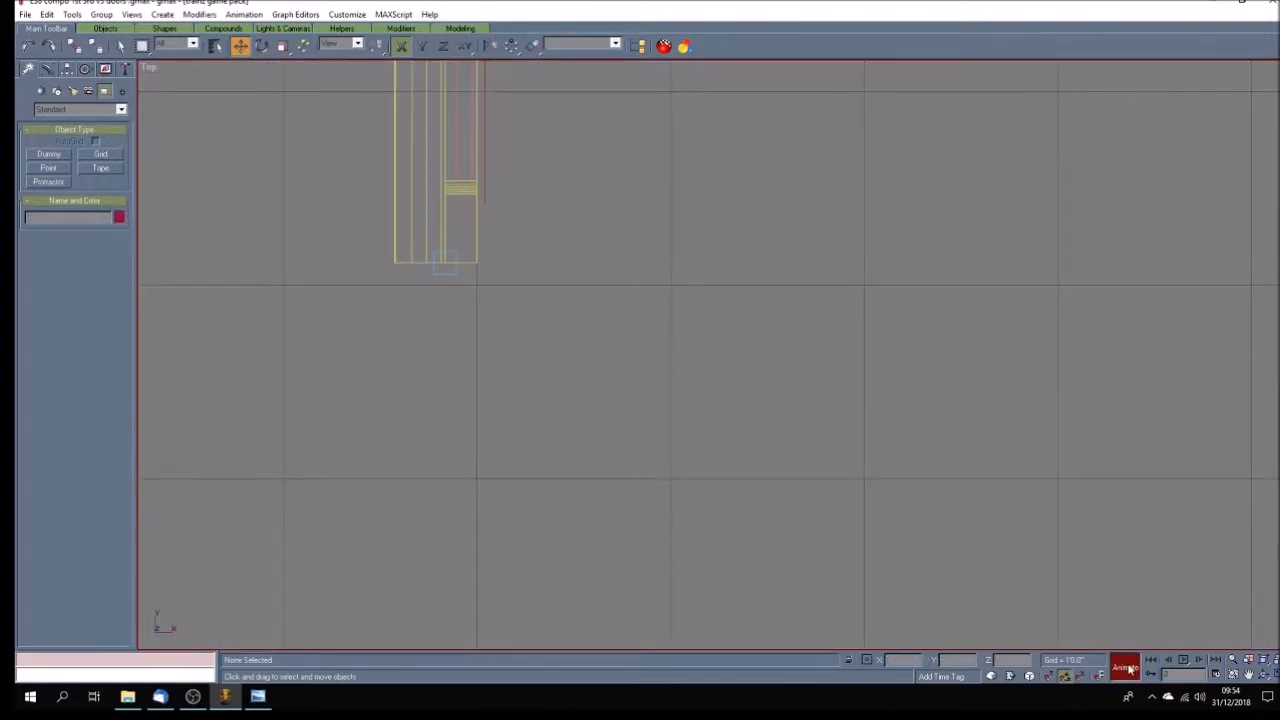
{"action": "left_click", "coordinate": [1216, 675]}
{"action": "left_click_drag", "start_coordinate": [689, 363], "coordinate": [624, 356]}
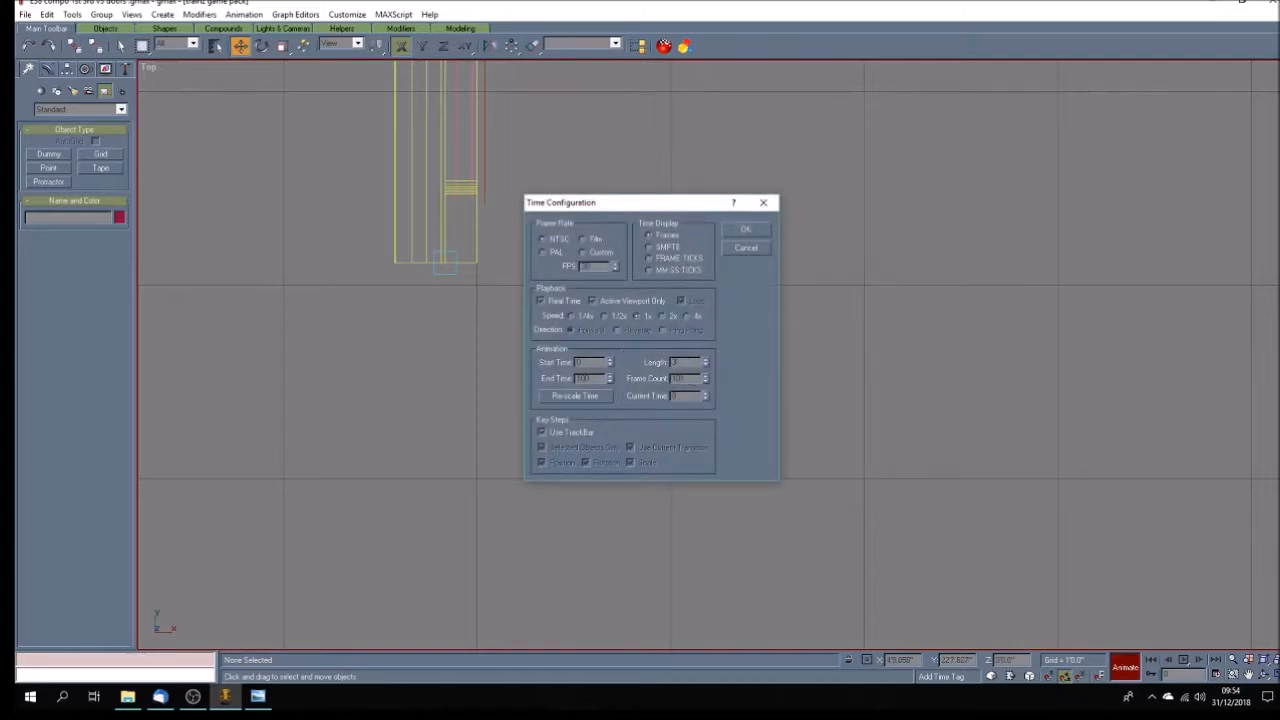
{"action": "left_click", "coordinate": [748, 230]}
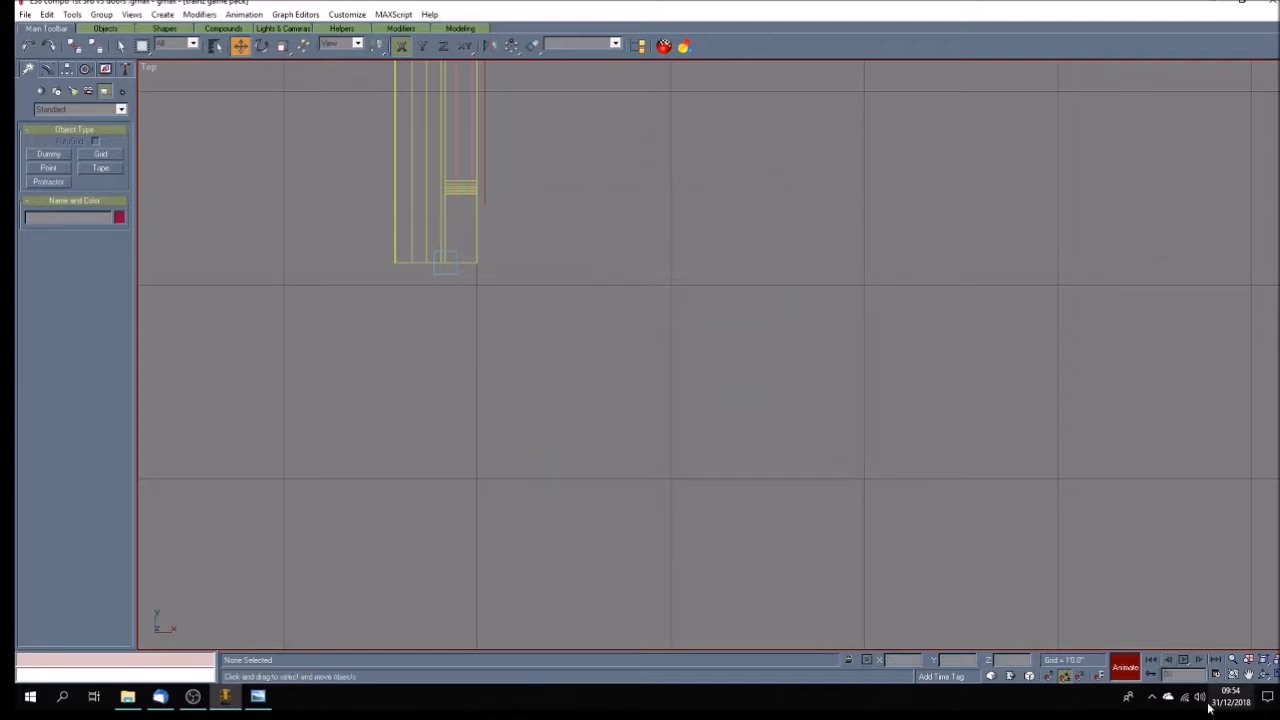
Rotate the b.r.doorleft01 dummy about Z at frame 30 to record the door-opening swing.
{"action": "left_click", "coordinate": [261, 45]}
{"action": "left_click", "coordinate": [448, 274]}
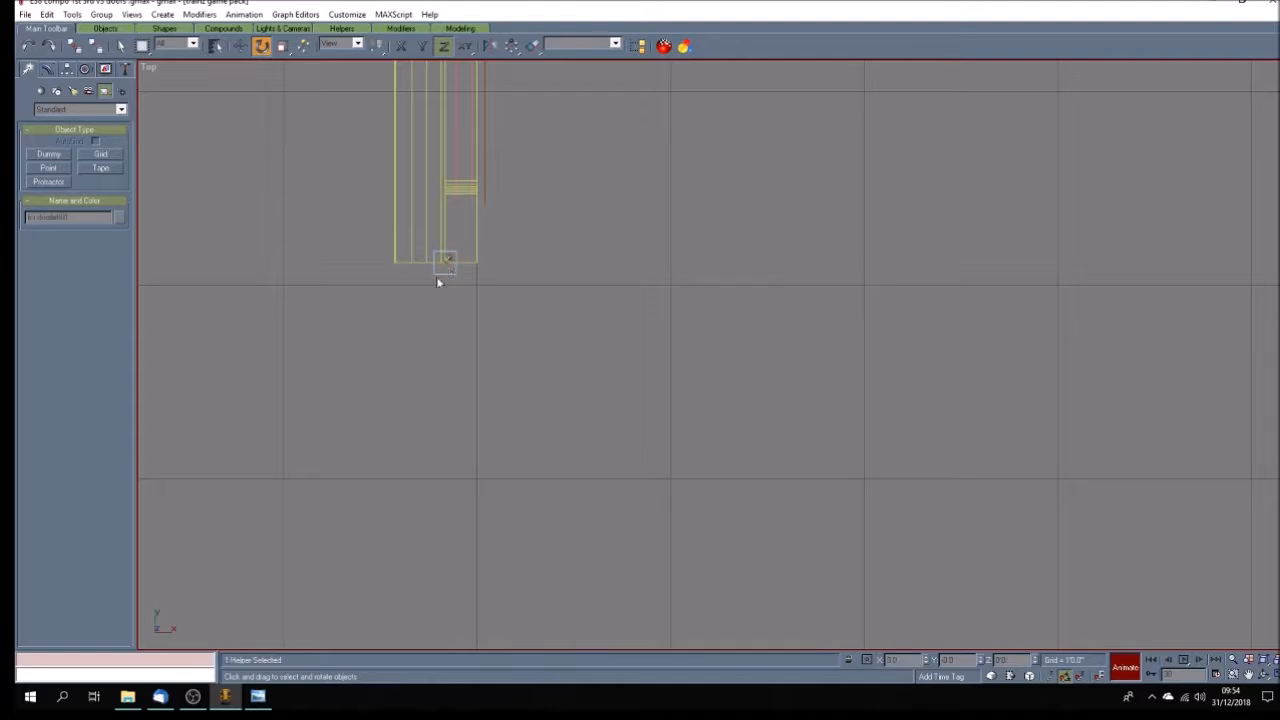
{"action": "left_click_drag", "start_coordinate": [433, 273], "coordinate": [427, 216]}
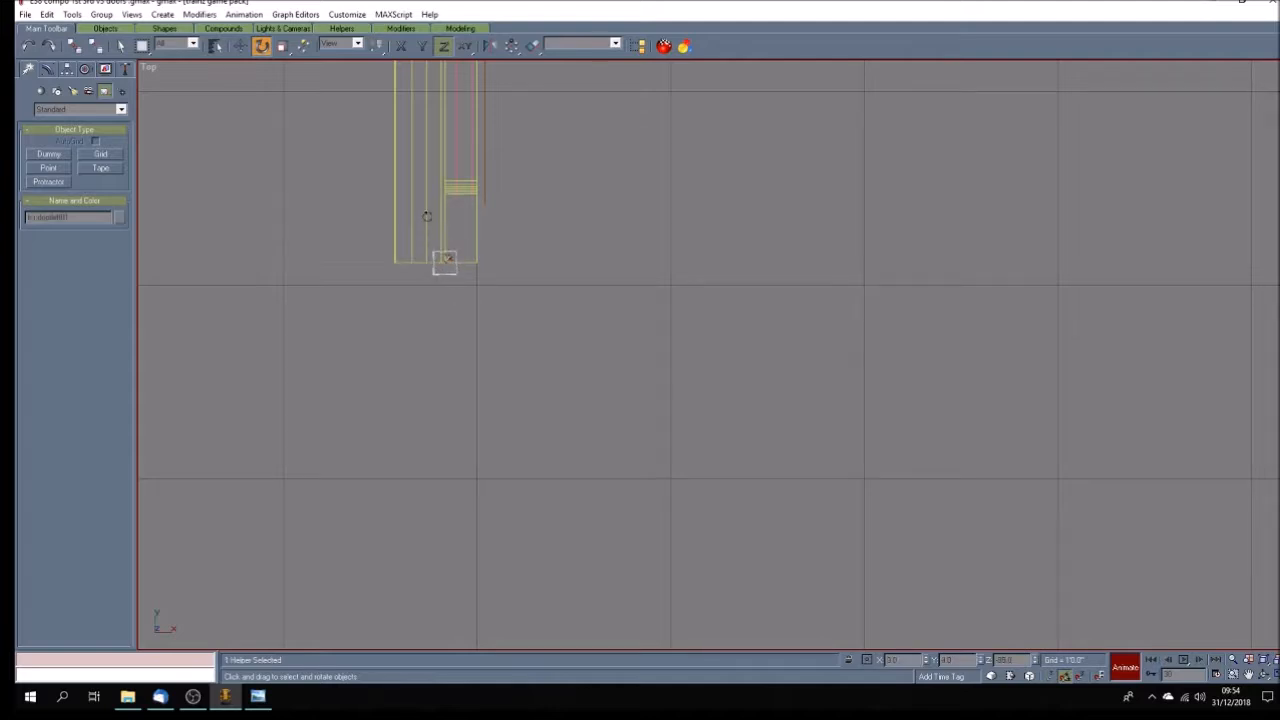
Play back the dummy's rotation, return to frame 0 and turn off animation recording.
{"action": "left_click", "coordinate": [1202, 664]}
{"action": "left_click", "coordinate": [1202, 664]}
{"action": "left_click", "coordinate": [1183, 661]}
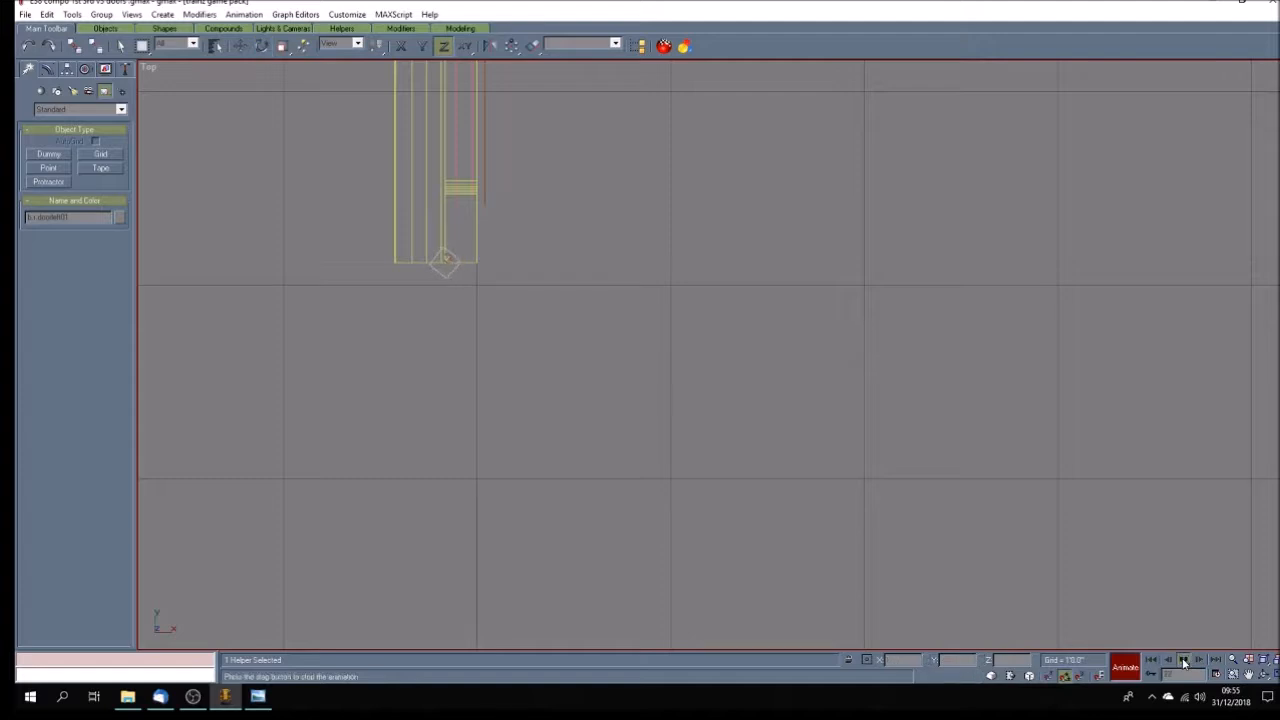
{"action": "left_click", "coordinate": [1153, 662]}
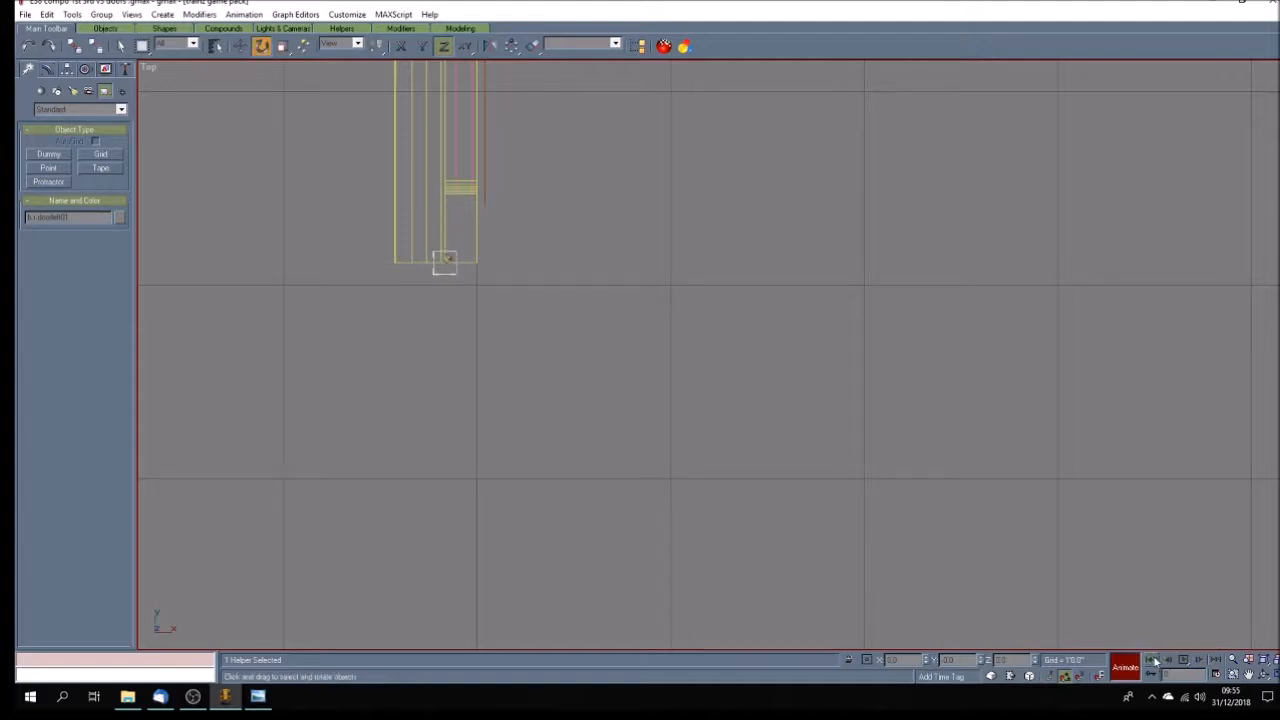
{"action": "left_click", "coordinate": [1125, 667]}
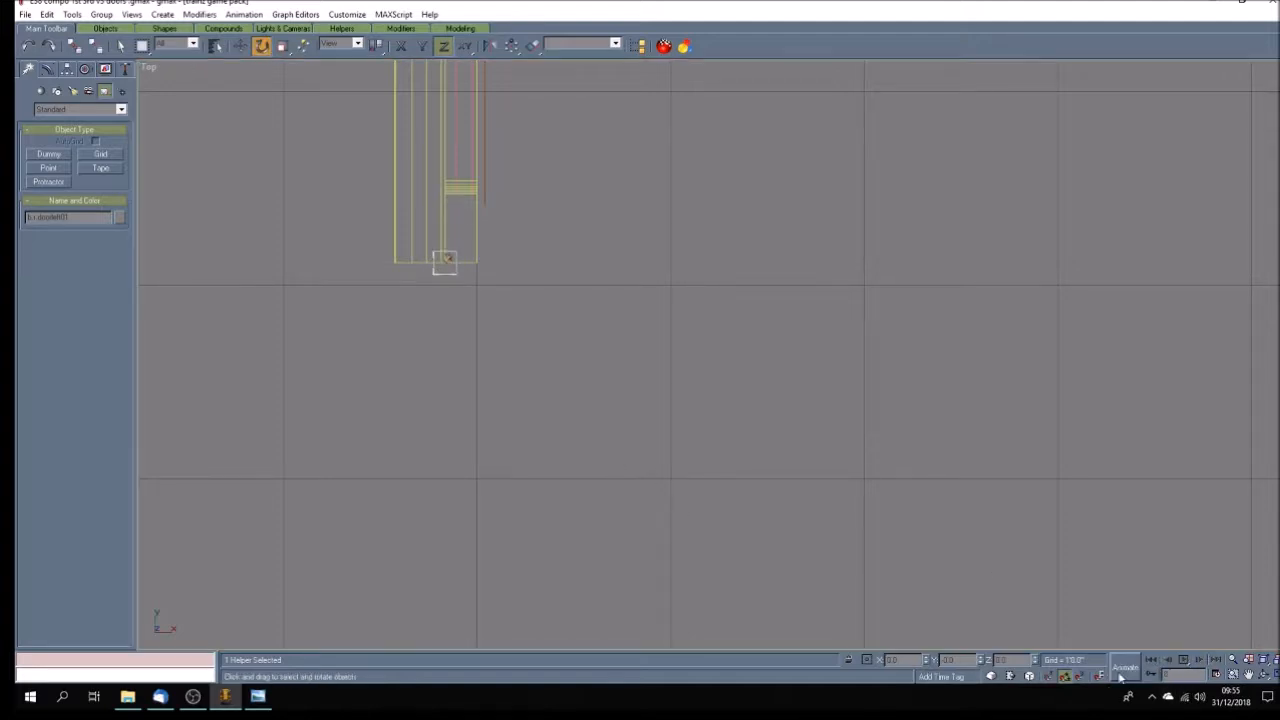
Copy the b.r.doorleft01 dummy straight down along Y to the second door of the right row as b.r.doorleft02.
{"action": "left_click", "coordinate": [1249, 675]}
{"action": "left_click_drag", "start_coordinate": [549, 340], "coordinate": [606, 286]}
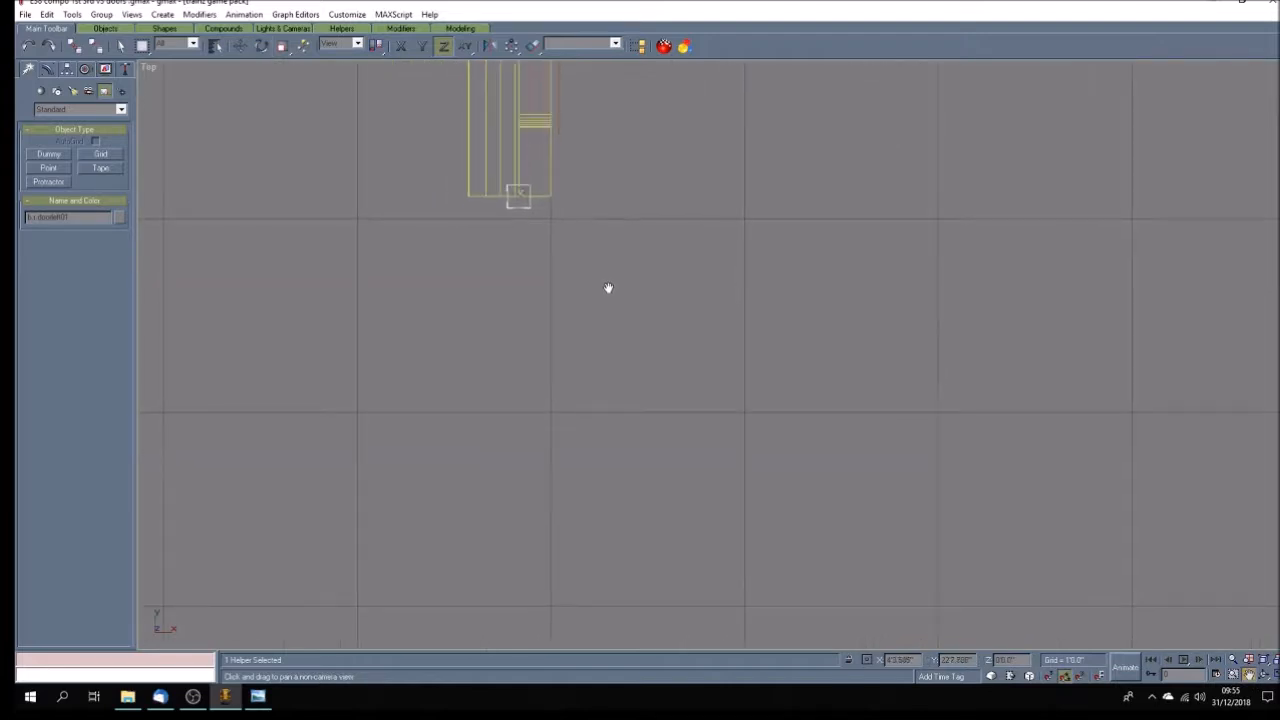
{"action": "scroll", "coordinate": [606, 286], "scroll_direction": "down", "scroll_amount": 5}
{"action": "left_click_drag", "start_coordinate": [584, 362], "coordinate": [560, 280]}
{"action": "left_click", "coordinate": [240, 46]}
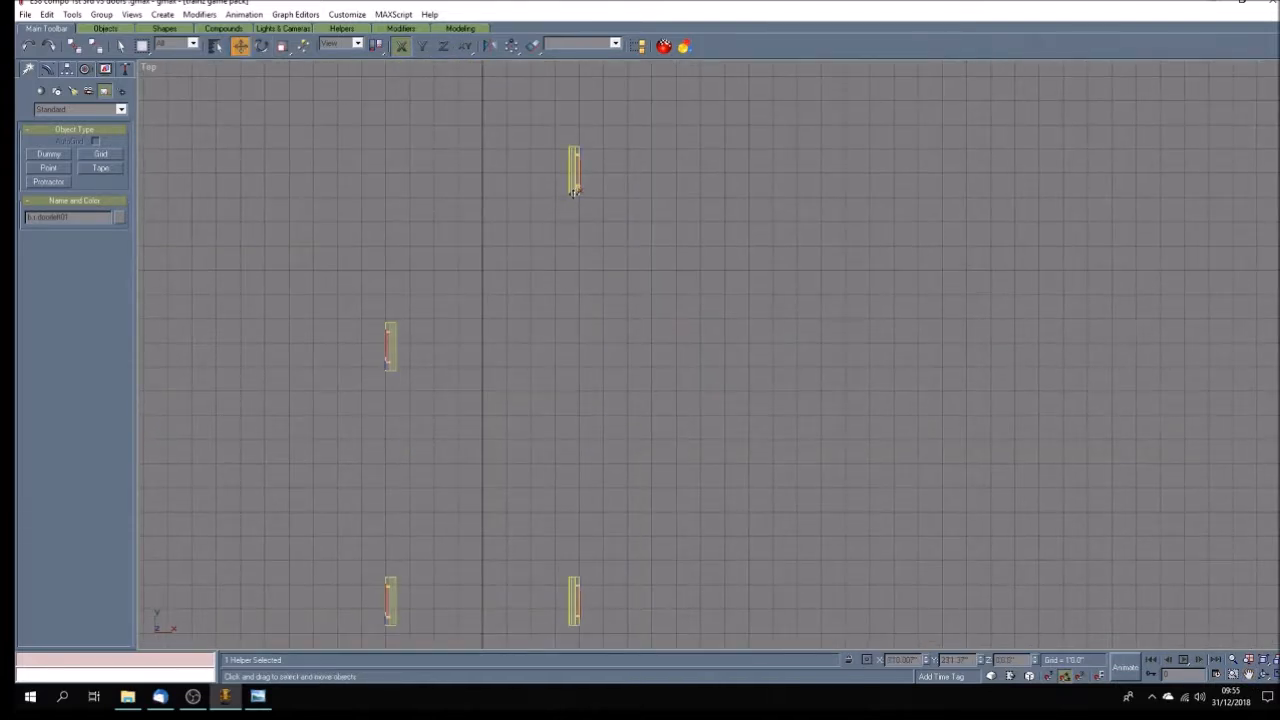
{"action": "key", "text": "F6"}
{"action": "left_click", "coordinate": [577, 612]}
{"action": "left_click", "coordinate": [601, 624], "text": "shift"}
{"action": "left_click", "coordinate": [620, 403]}
Copy the b.r.doorleft02 dummy along Y to the lower end of the third right-row door as b.r.doorleft03.
{"action": "left_click", "coordinate": [1248, 675]}
{"action": "left_click_drag", "start_coordinate": [754, 614], "coordinate": [684, 167]}
{"action": "left_click", "coordinate": [240, 45]}
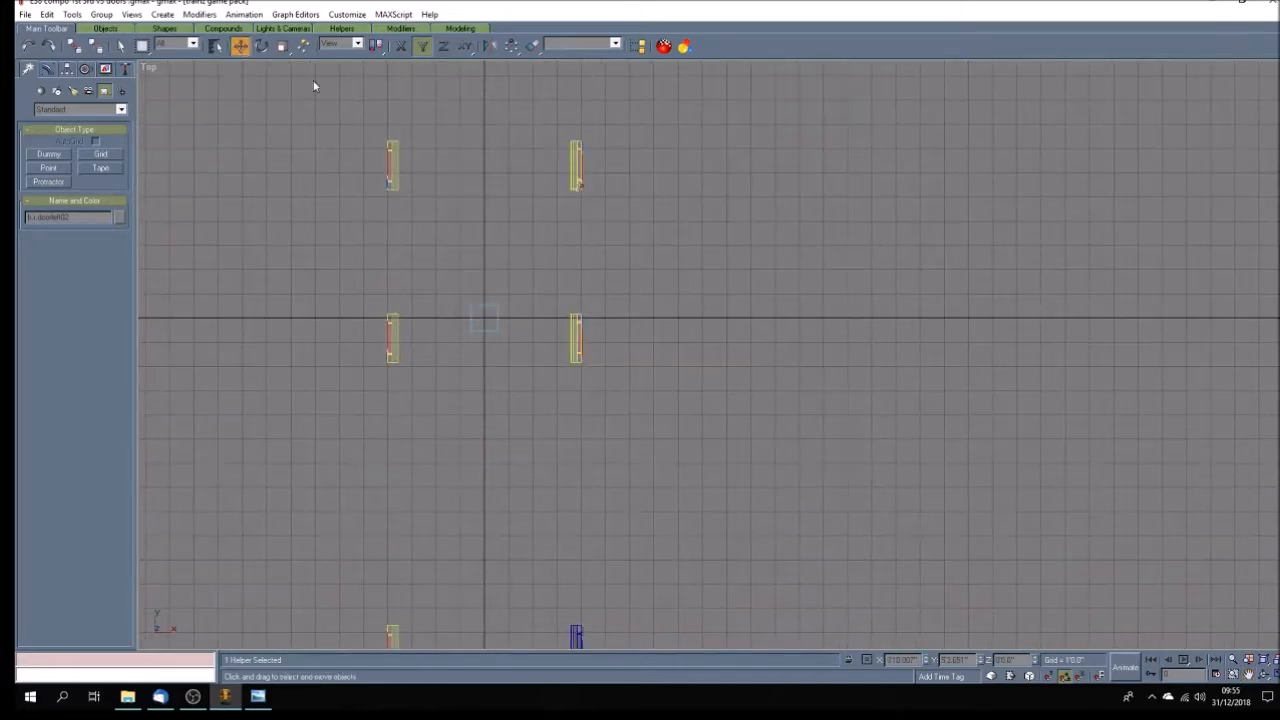
{"action": "left_click_drag", "start_coordinate": [576, 190], "coordinate": [597, 364]}
{"action": "left_click", "coordinate": [617, 398]}
Copy the b.r.doorleft03 dummy along Y to the first blue door of the right row as b.r.doorleft04.
{"action": "left_click", "coordinate": [1247, 676]}
{"action": "left_click_drag", "start_coordinate": [697, 478], "coordinate": [680, 300]}
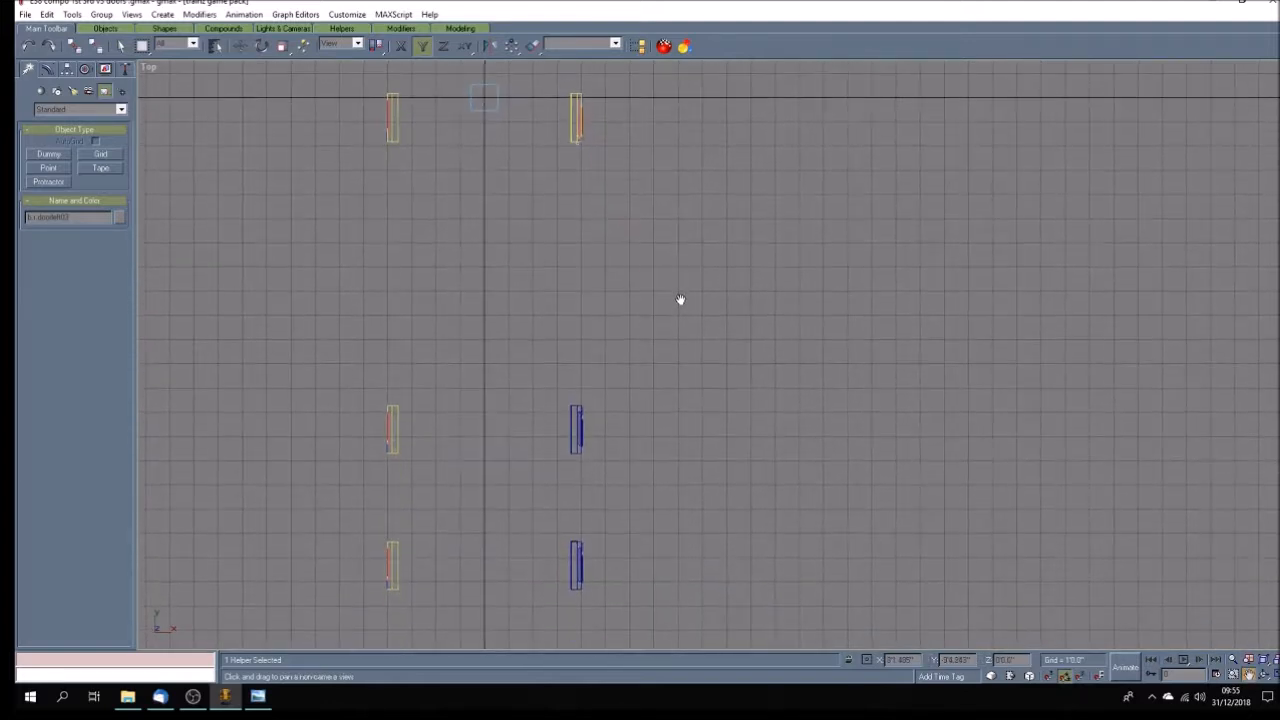
{"action": "left_click", "coordinate": [240, 45]}
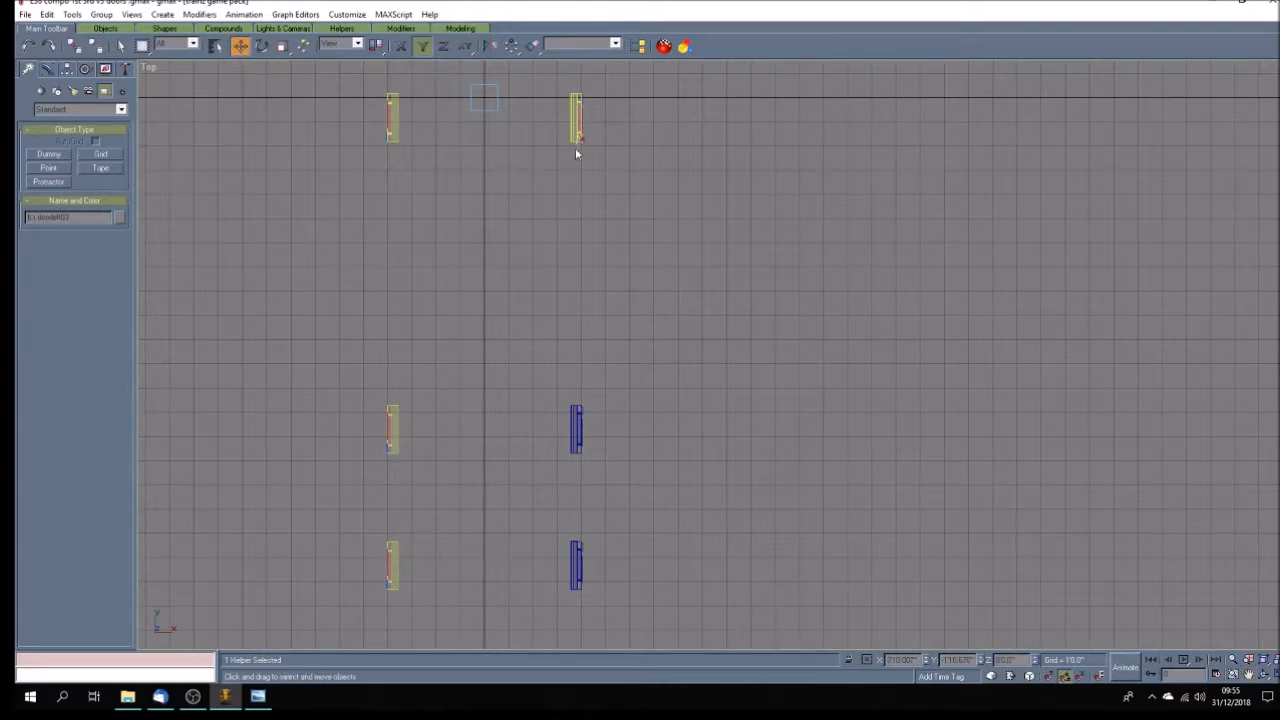
{"action": "left_click_drag", "start_coordinate": [575, 144], "coordinate": [597, 243], "text": "shift"}
{"action": "left_click_drag", "start_coordinate": [621, 410], "coordinate": [620, 459], "text": "shift"}
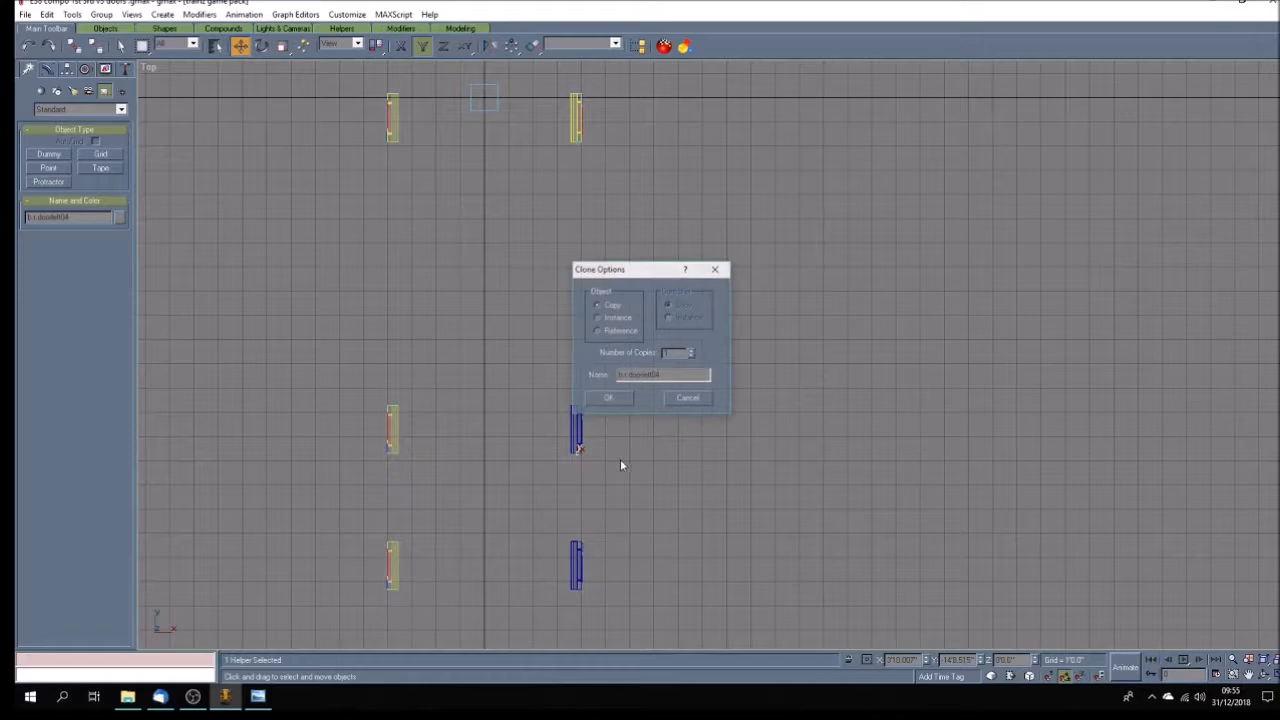
{"action": "left_click", "coordinate": [612, 399]}
Copy the b.r.doorleft04 dummy along Y to the second blue door as b.r.doorleft05 and clear the selection.
{"action": "left_click", "coordinate": [580, 555]}
{"action": "left_click_drag", "start_coordinate": [598, 584], "coordinate": [597, 592], "text": "shift"}
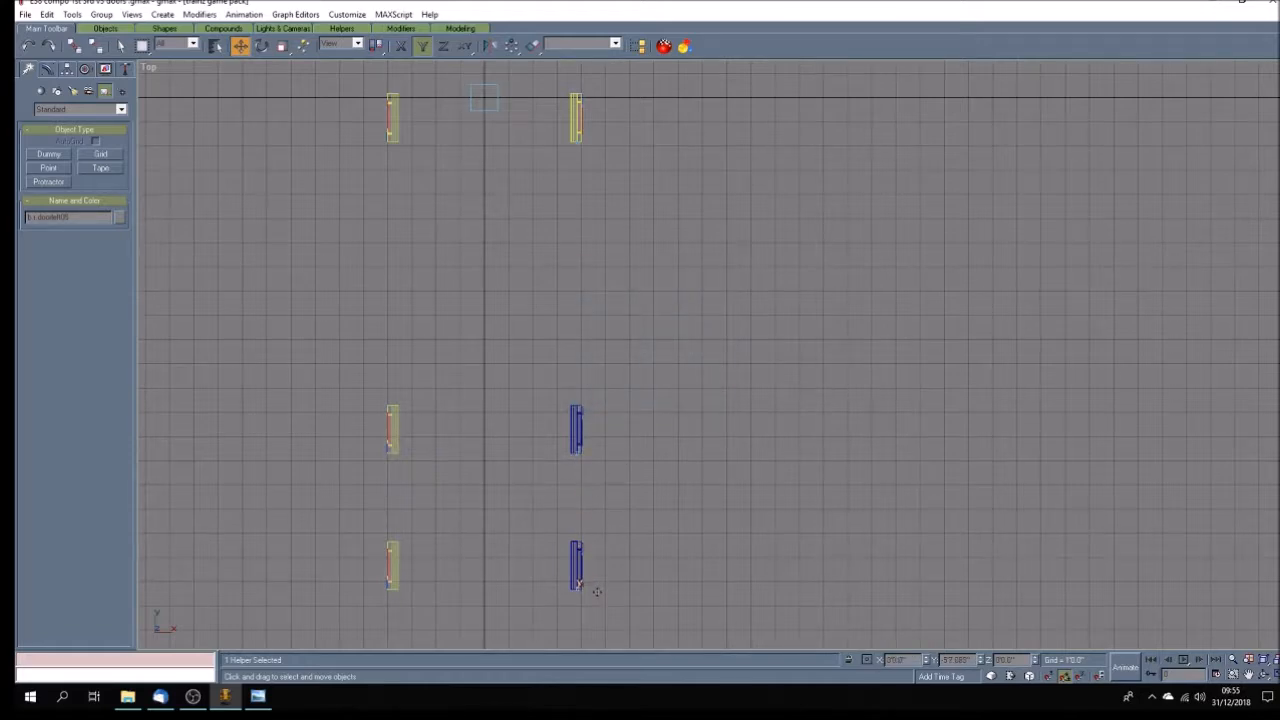
{"action": "left_click", "coordinate": [612, 400]}
{"action": "left_click", "coordinate": [657, 442]}
Copy the b.r.doorleft05 dummy along Y to the lower end of the last blue door as b.r.doorleft06.
{"action": "scroll", "coordinate": [657, 441], "scroll_direction": "down", "scroll_amount": 3}
{"action": "scroll", "coordinate": [652, 536], "scroll_direction": "up", "scroll_amount": 3}
{"action": "scroll", "coordinate": [587, 466], "scroll_direction": "up", "scroll_amount": 3}
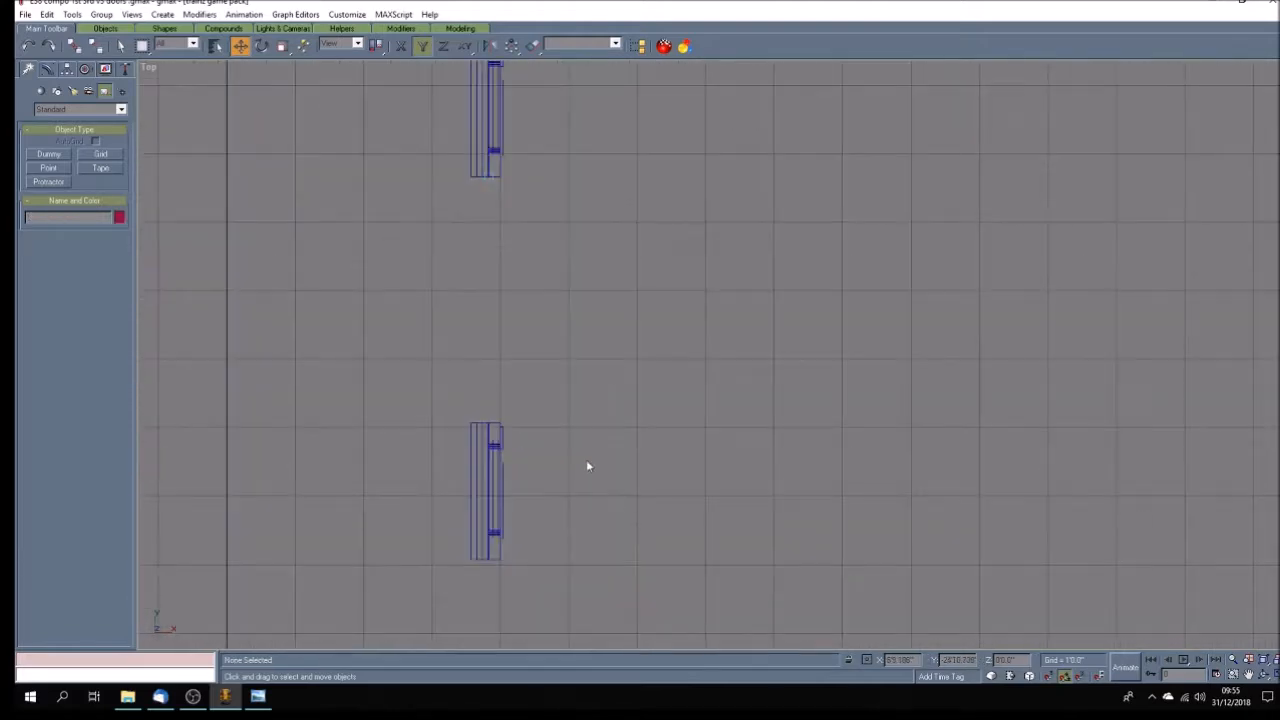
{"action": "left_click", "coordinate": [488, 176]}
{"action": "left_click_drag", "start_coordinate": [488, 176], "coordinate": [490, 556]}
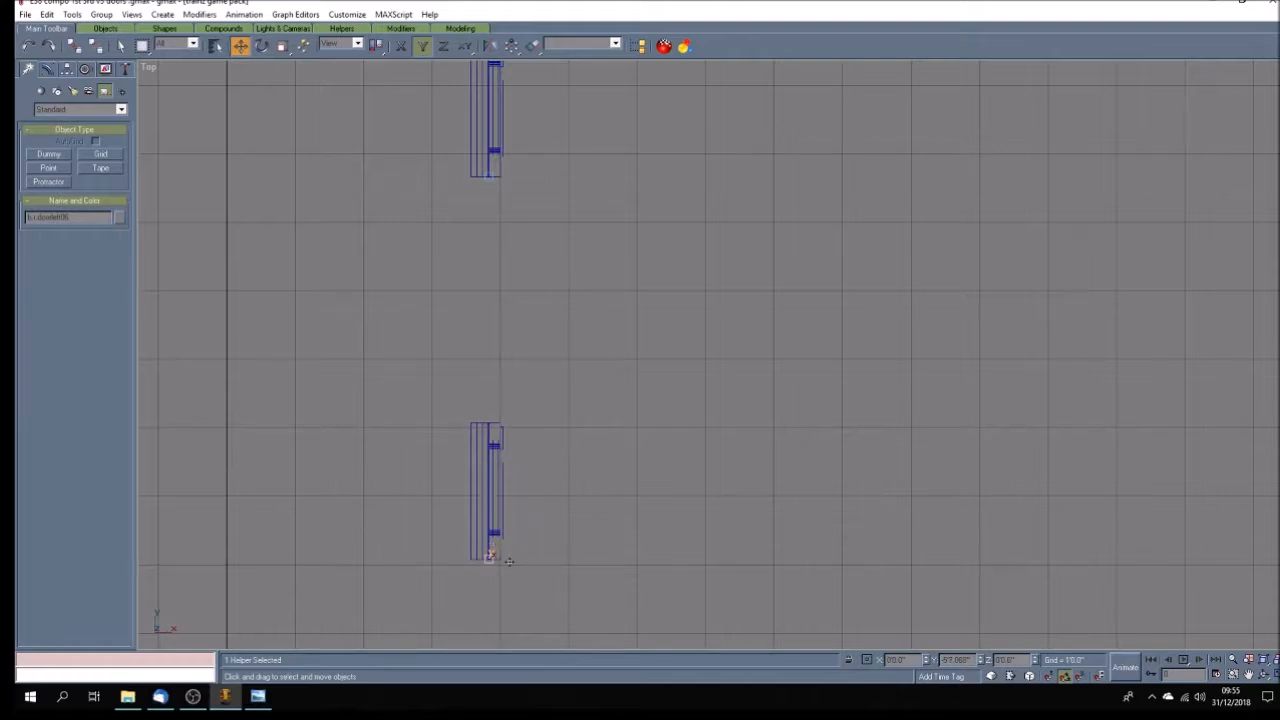
{"action": "left_click", "coordinate": [616, 398]}
{"action": "left_click", "coordinate": [589, 493]}
Nudge the b.r.doorleft06 dummy along Y onto the last door's lower edge and examine how the neighbouring door's dummy lines up.
{"action": "scroll", "coordinate": [500, 565], "scroll_direction": "up", "scroll_amount": 5}
{"action": "left_click_drag", "start_coordinate": [278, 546], "coordinate": [278, 556]}
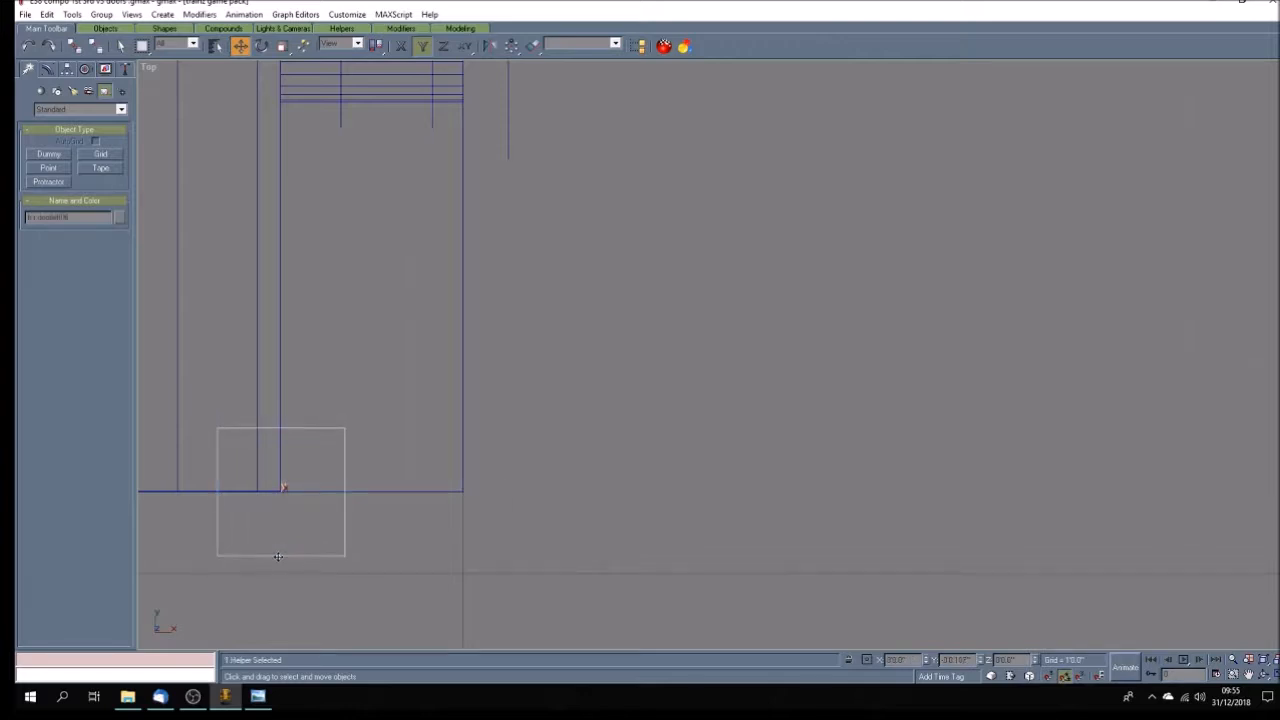
{"action": "scroll", "coordinate": [363, 549], "scroll_direction": "down", "scroll_amount": 3}
{"action": "scroll", "coordinate": [369, 514], "scroll_direction": "down", "scroll_amount": 4}
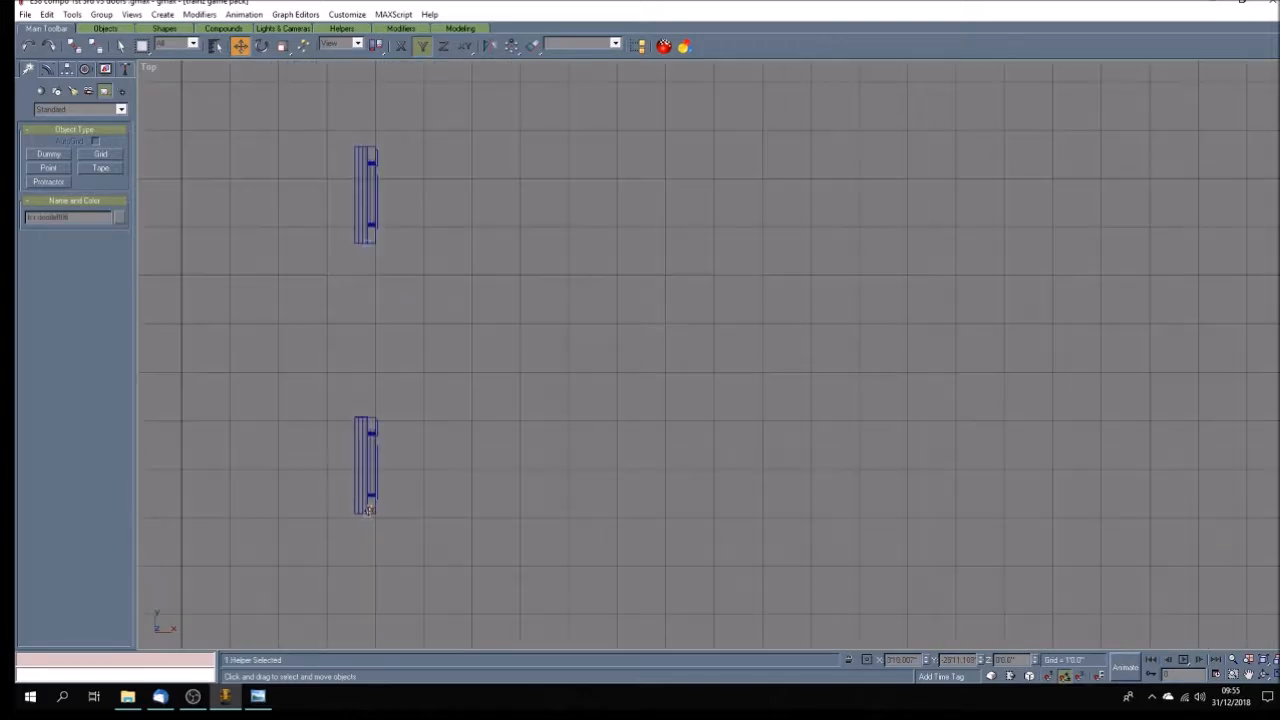
{"action": "scroll", "coordinate": [362, 234], "scroll_direction": "up", "scroll_amount": 4}
{"action": "scroll", "coordinate": [393, 262], "scroll_direction": "up", "scroll_amount": 3}
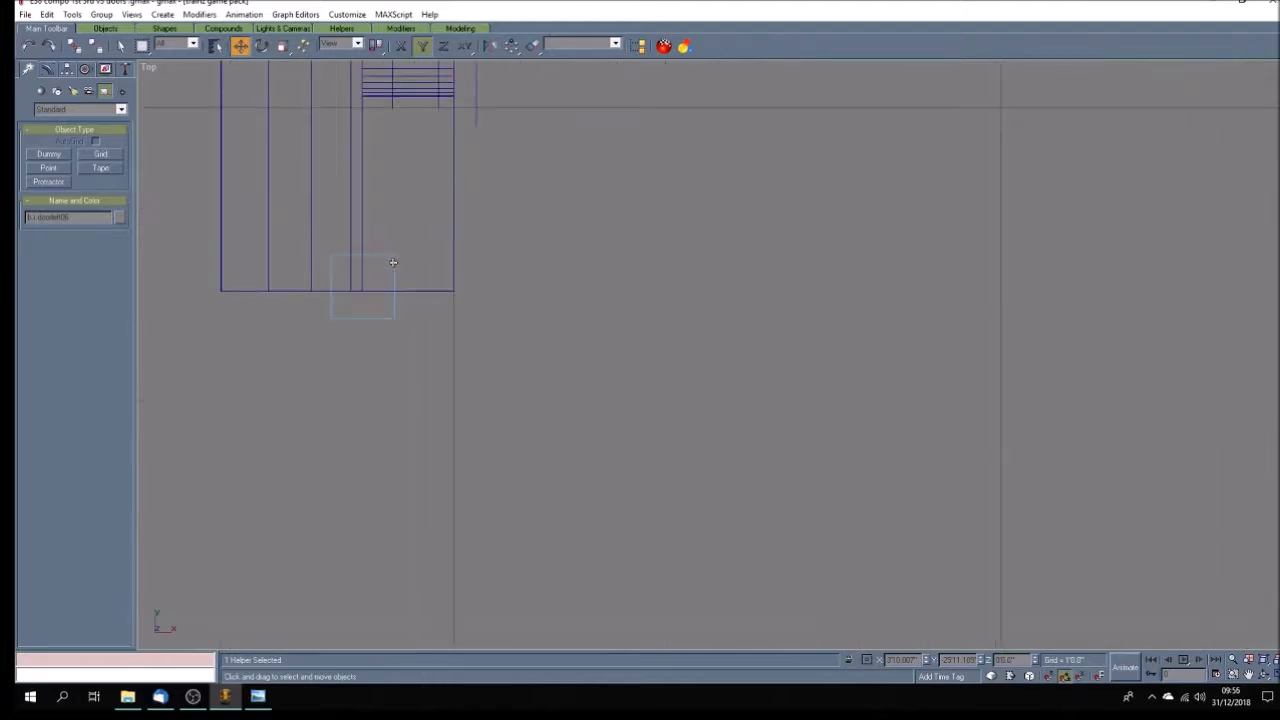
Fine-tune the b.r.doorleft06 dummy along Y onto the last blue door's lower edge and clear the selection.
{"action": "left_click_drag", "start_coordinate": [379, 319], "coordinate": [379, 324]}
{"action": "scroll", "coordinate": [423, 331], "scroll_direction": "down", "scroll_amount": 1}
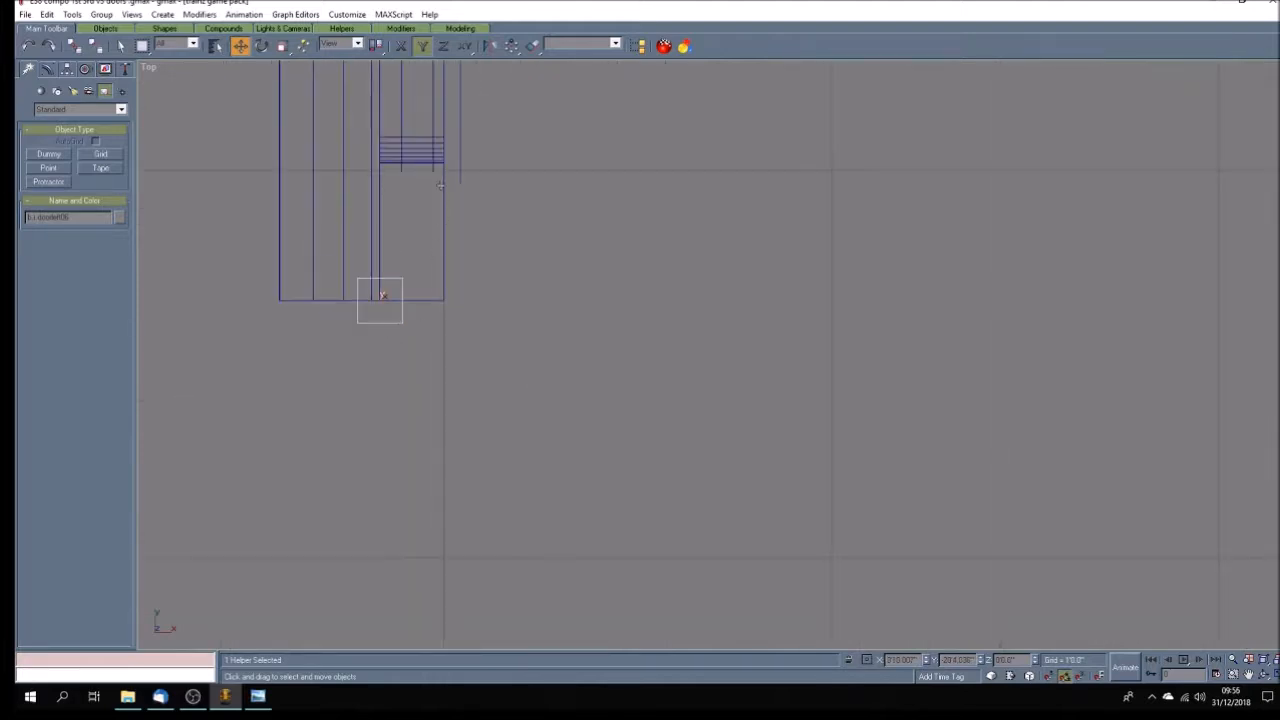
{"action": "left_click", "coordinate": [461, 168]}
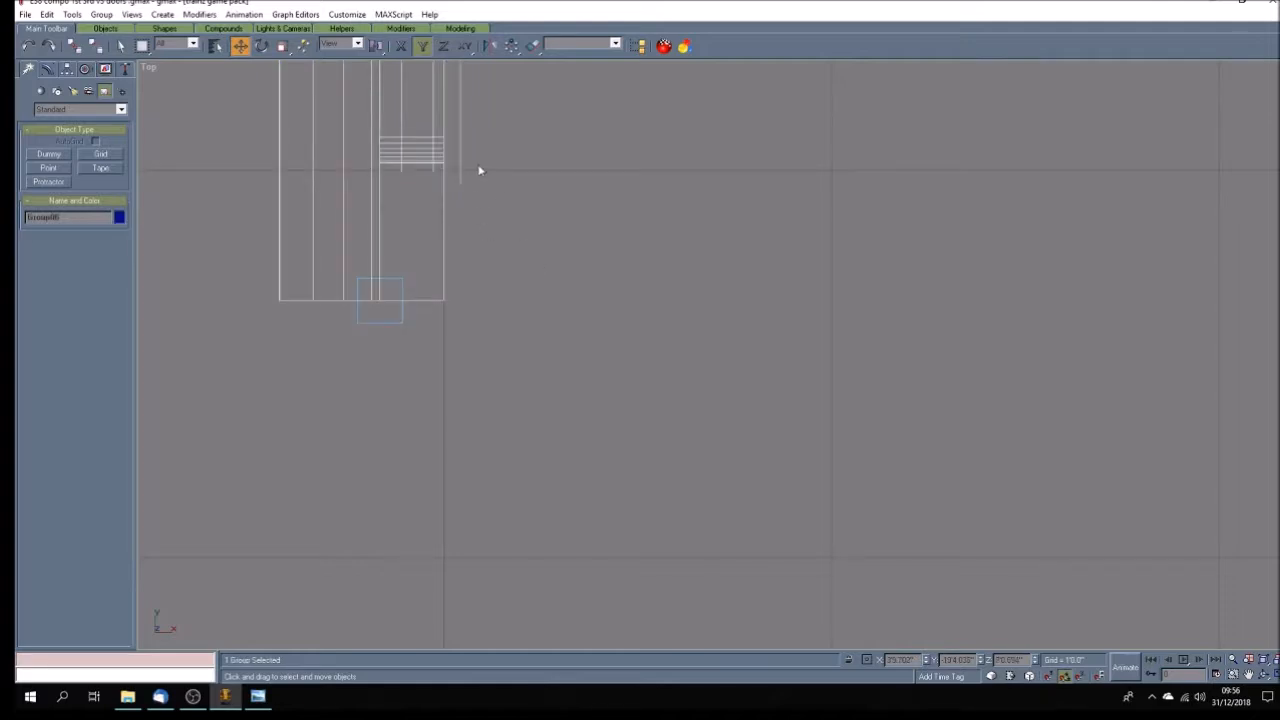
{"action": "left_click", "coordinate": [483, 312]}
{"action": "scroll", "coordinate": [483, 312], "scroll_direction": "down", "scroll_amount": 5}
{"action": "scroll", "coordinate": [483, 312], "scroll_direction": "up", "scroll_amount": 4}
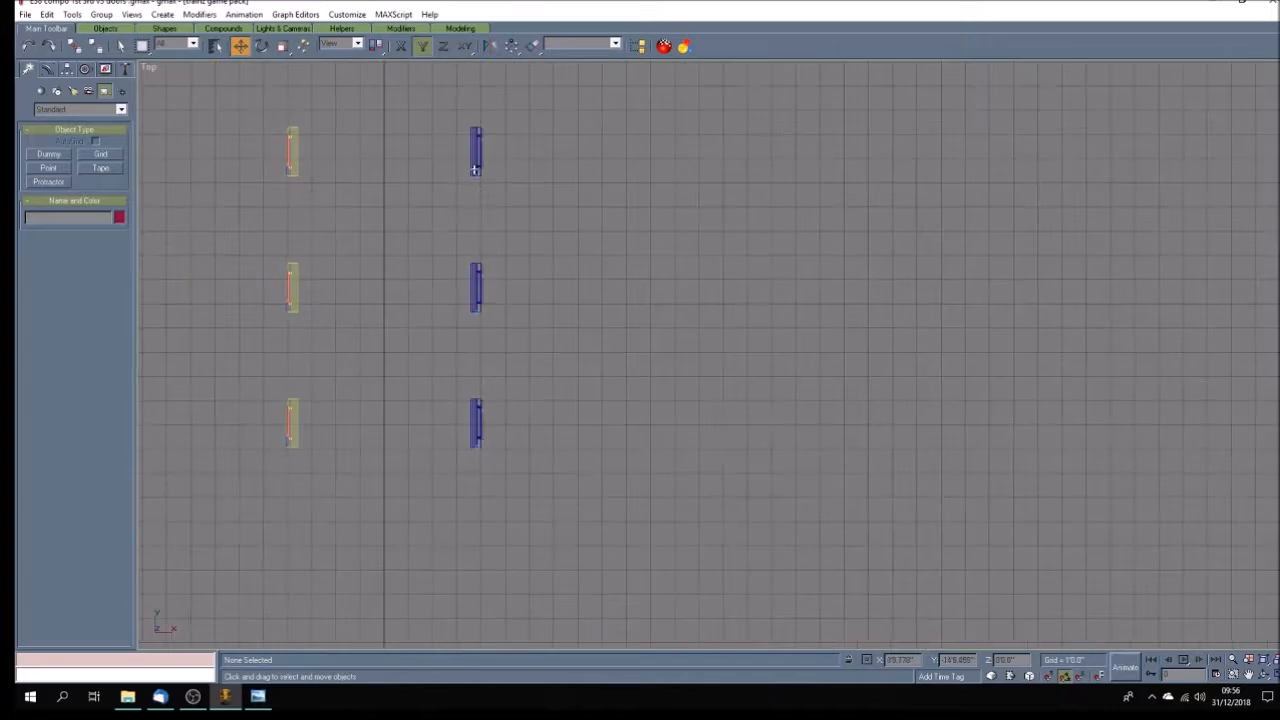
Nudge the b.r.doorleft04 dummy along Y so it centres on the first blue door's lower edge.
{"action": "scroll", "coordinate": [484, 193], "scroll_direction": "up", "scroll_amount": 2}
{"action": "left_click", "coordinate": [499, 224]}
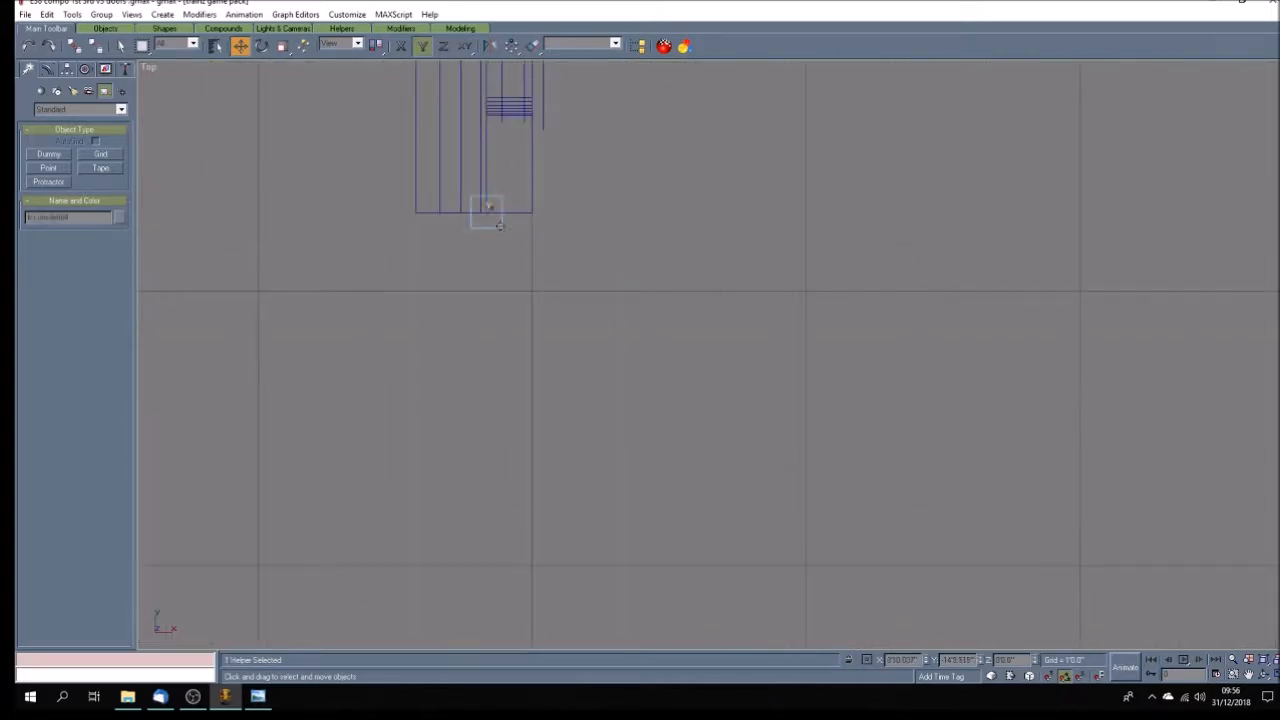
{"action": "left_click_drag", "start_coordinate": [499, 224], "coordinate": [499, 227]}
{"action": "scroll", "coordinate": [500, 340], "scroll_direction": "down", "scroll_amount": 6}
{"action": "scroll", "coordinate": [499, 278], "scroll_direction": "up", "scroll_amount": 6}
Nudge the b.r.doorleft03 and b.r.doorleft02 dummies along Y onto the lower edges of their yellow doors.
{"action": "left_click_drag", "start_coordinate": [470, 300], "coordinate": [472, 277]}
{"action": "scroll", "coordinate": [491, 380], "scroll_direction": "down", "scroll_amount": 4}
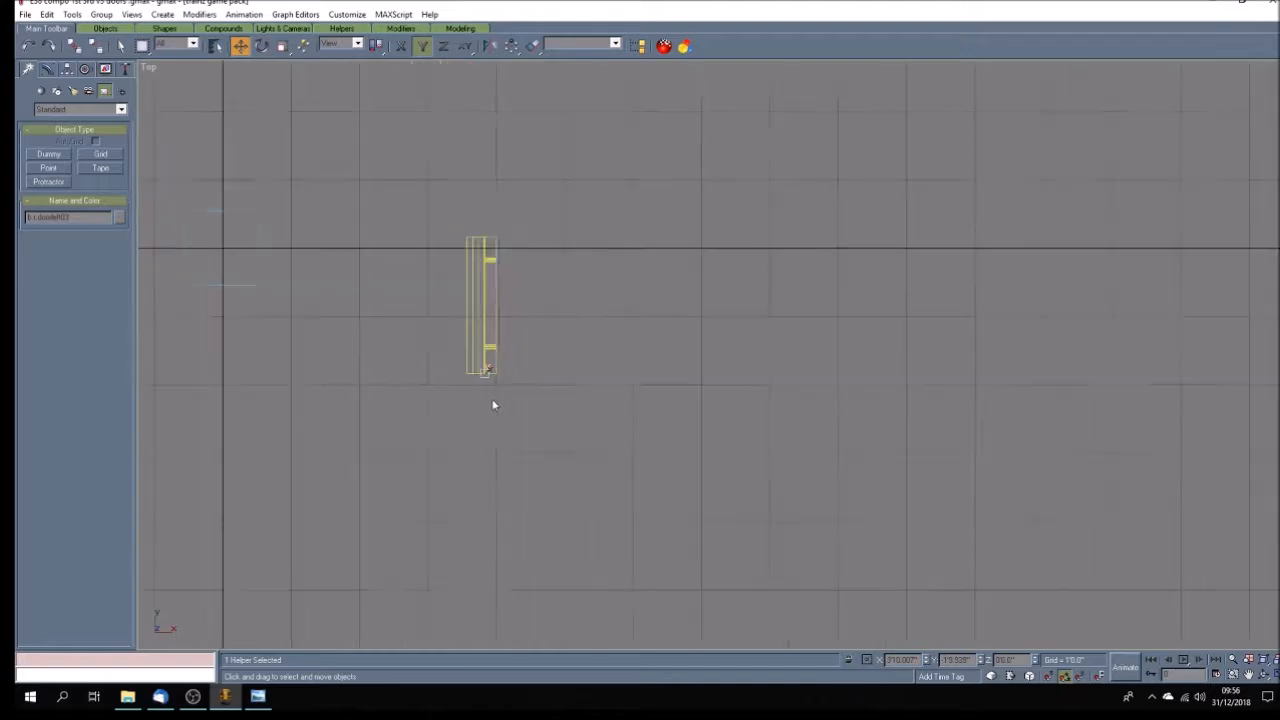
{"action": "scroll", "coordinate": [511, 279], "scroll_direction": "up", "scroll_amount": 6}
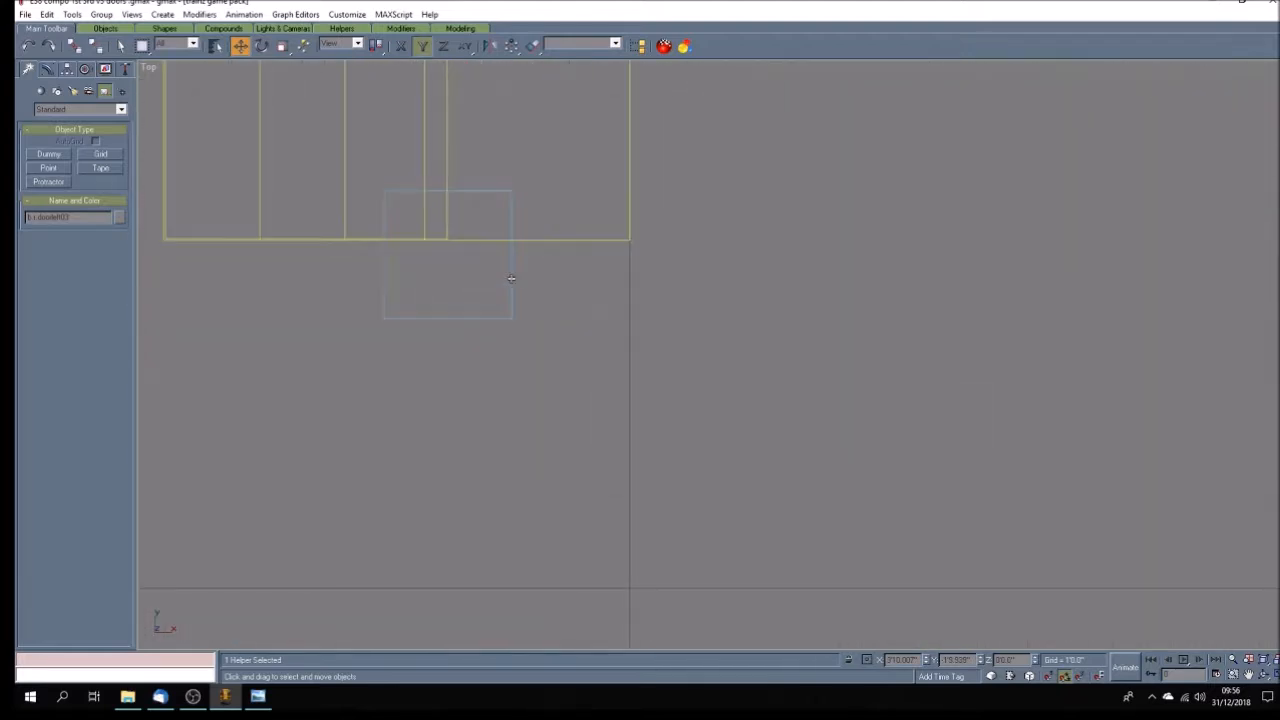
{"action": "left_click_drag", "start_coordinate": [511, 279], "coordinate": [511, 265]}
{"action": "scroll", "coordinate": [569, 290], "scroll_direction": "down", "scroll_amount": 5}
{"action": "scroll", "coordinate": [569, 290], "scroll_direction": "down", "scroll_amount": 6}
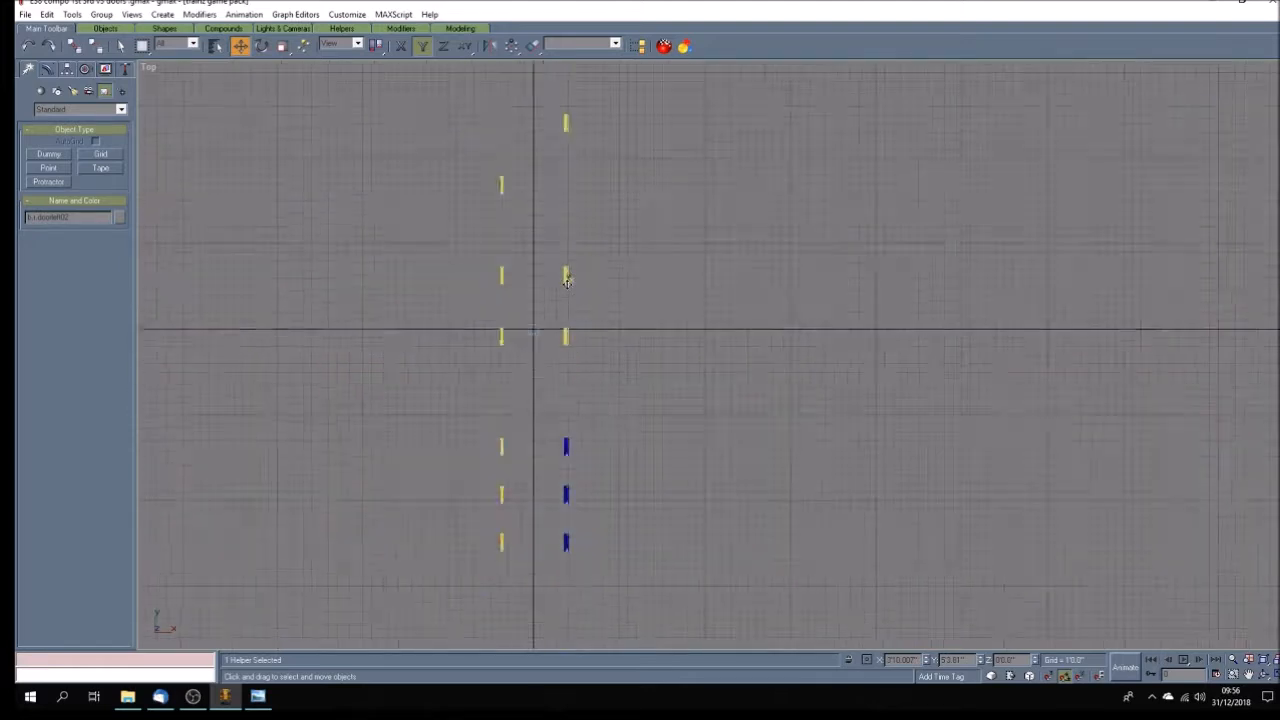
{"action": "scroll", "coordinate": [564, 350], "scroll_direction": "up", "scroll_amount": 3}
{"action": "scroll", "coordinate": [564, 350], "scroll_direction": "down", "scroll_amount": 2}
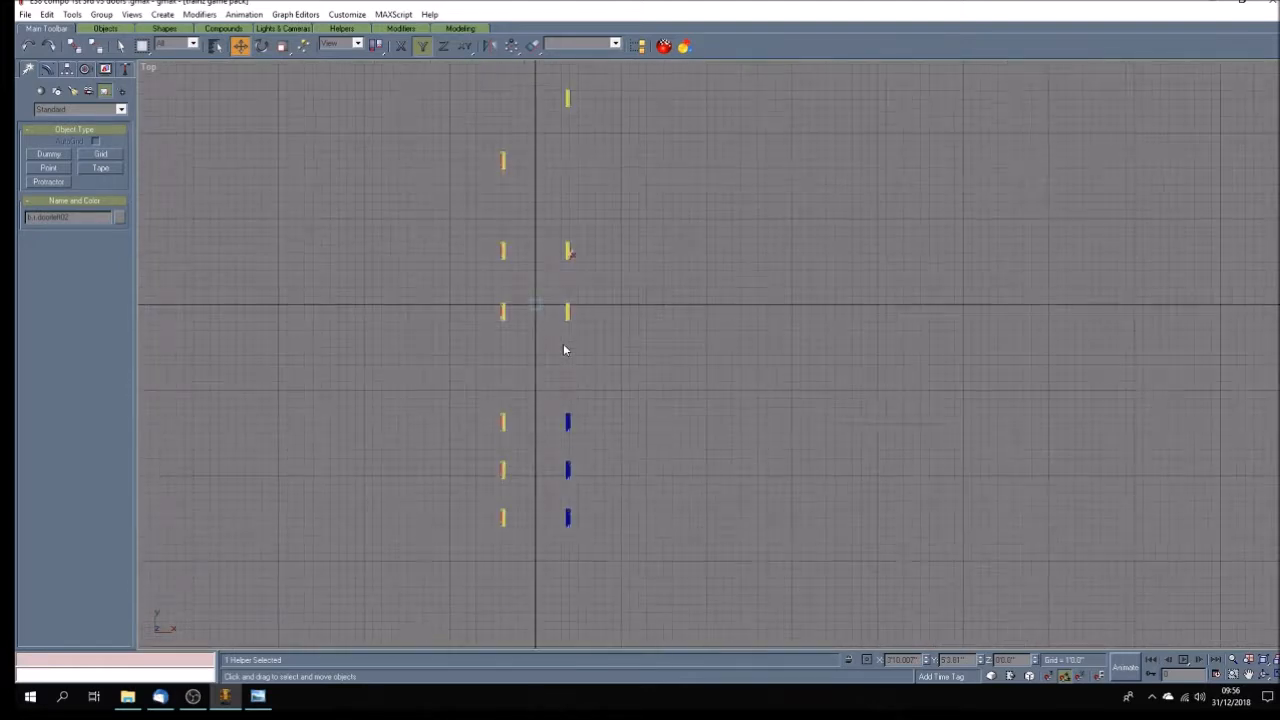
Create a small dummy helper beside the uppermost door of the left row and name it b.r.doorright01.
{"action": "scroll", "coordinate": [522, 177], "scroll_direction": "up", "scroll_amount": 6}
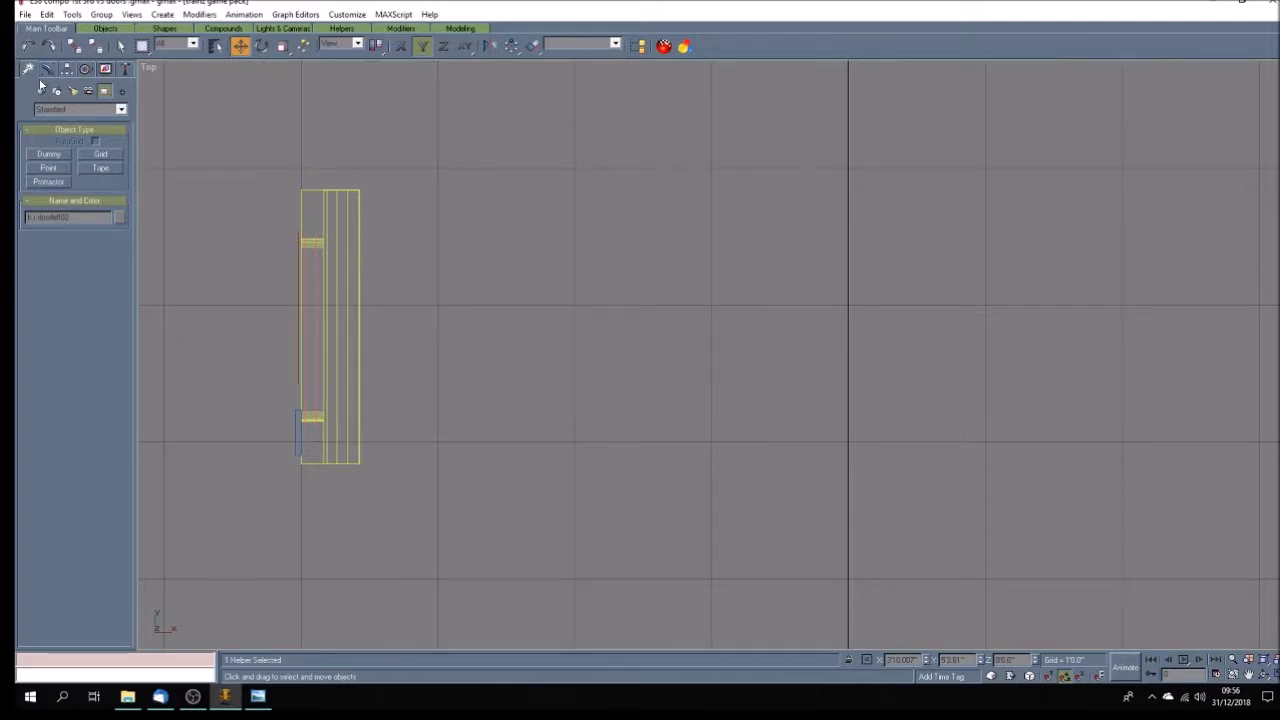
{"action": "left_click", "coordinate": [47, 156]}
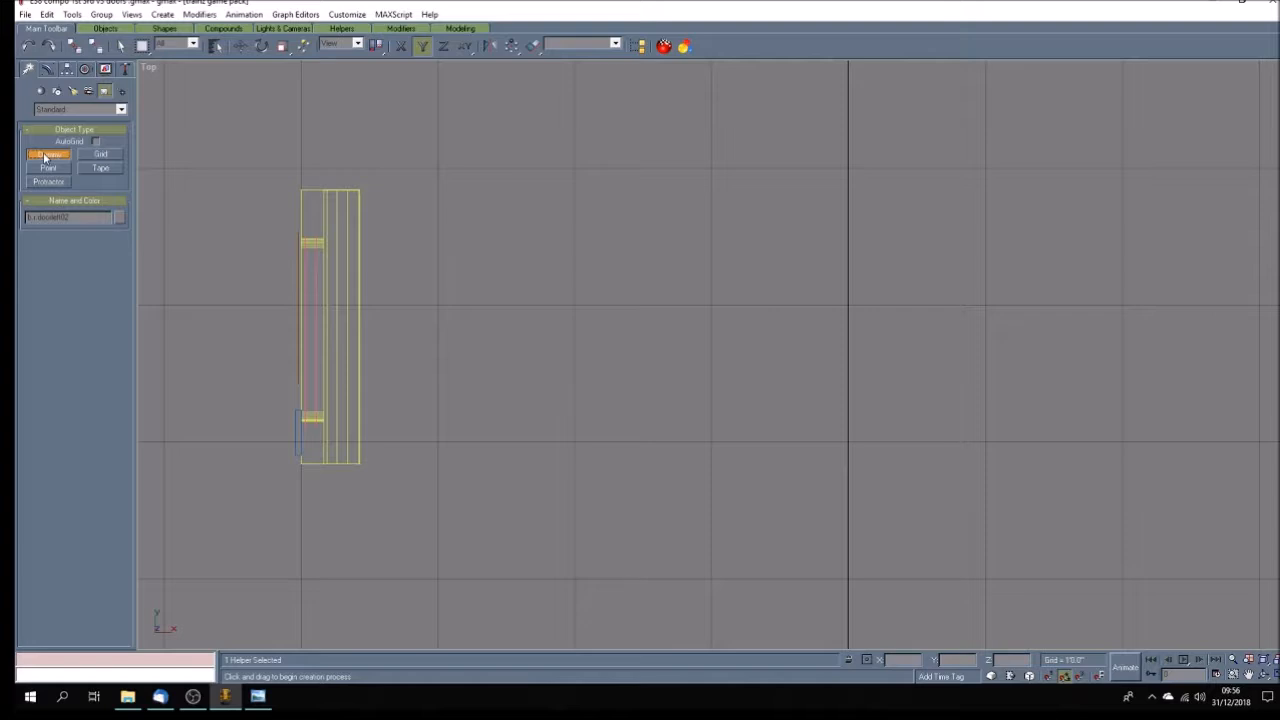
{"action": "left_click", "coordinate": [120, 45]}
{"action": "left_click", "coordinate": [50, 155]}
{"action": "left_click_drag", "start_coordinate": [402, 259], "coordinate": [402, 262]}
{"action": "double_click", "coordinate": [69, 218]}
{"action": "key", "text": "BackSpace"}
Move the b.r.doorright01 dummy along Y and X onto the uppermost left door's upper edge, at its inner panel line.
{"action": "left_click", "coordinate": [240, 45]}
{"action": "left_click_drag", "start_coordinate": [403, 265], "coordinate": [403, 196]}
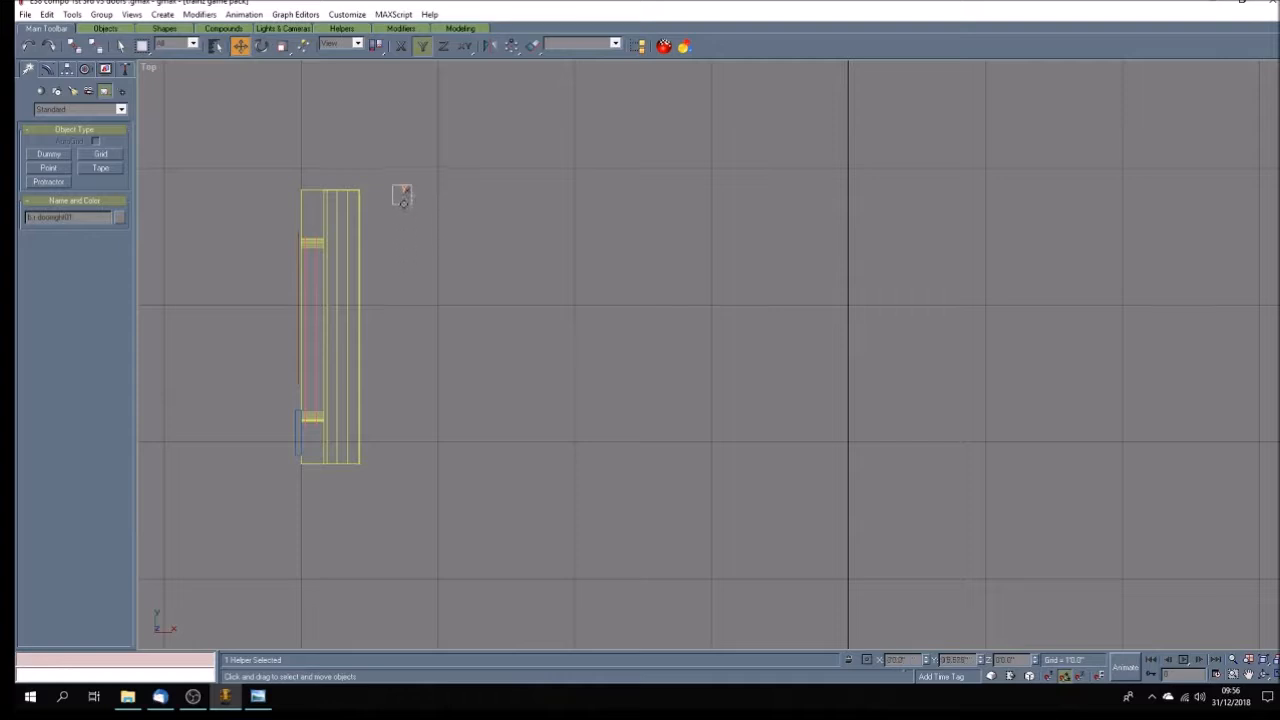
{"action": "scroll", "coordinate": [300, 190], "scroll_direction": "up", "scroll_amount": 3}
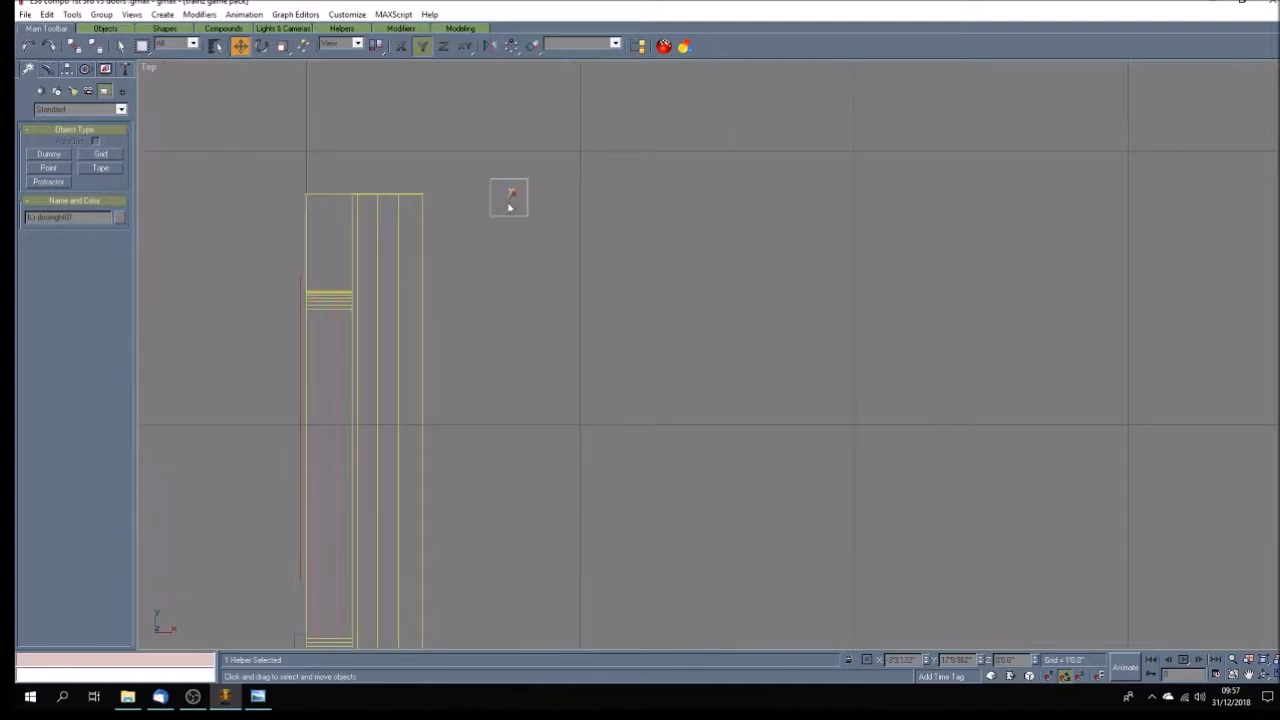
{"action": "key", "text": "F5"}
{"action": "left_click_drag", "start_coordinate": [509, 207], "coordinate": [353, 205]}
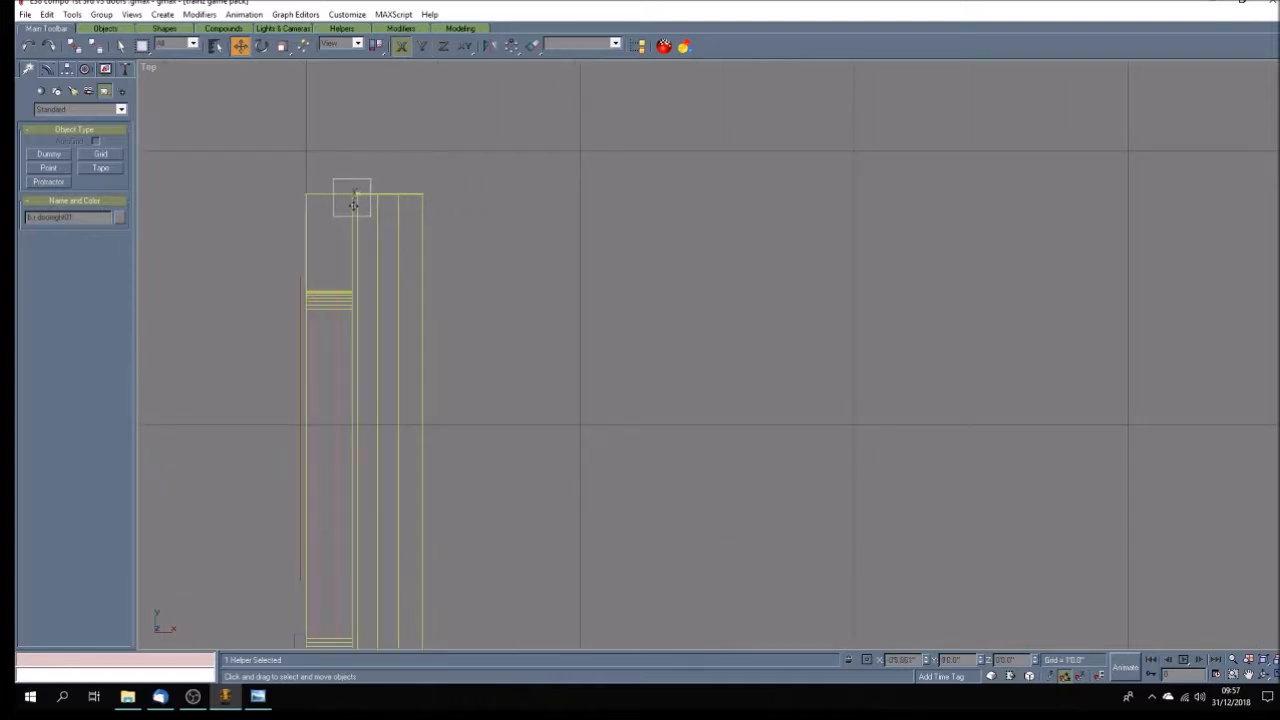
{"action": "scroll", "coordinate": [354, 200], "scroll_direction": "up", "scroll_amount": 5}
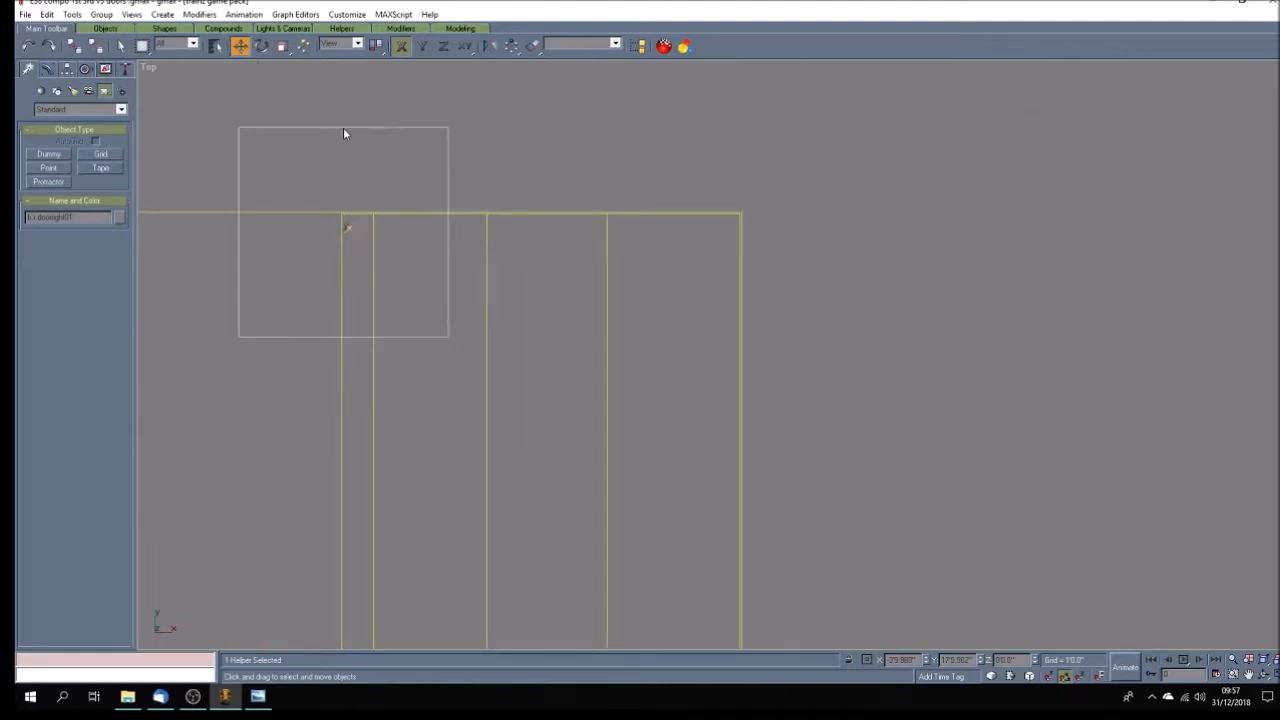
{"action": "mouse_move", "coordinate": [346, 228]}
{"action": "left_mouse_down"}
{"action": "mouse_move", "coordinate": [359, 221]}
{"action": "mouse_move", "coordinate": [343, 223]}
{"action": "mouse_move", "coordinate": [343, 209]}
{"action": "left_mouse_up"}
{"action": "key", "text": "F6"}
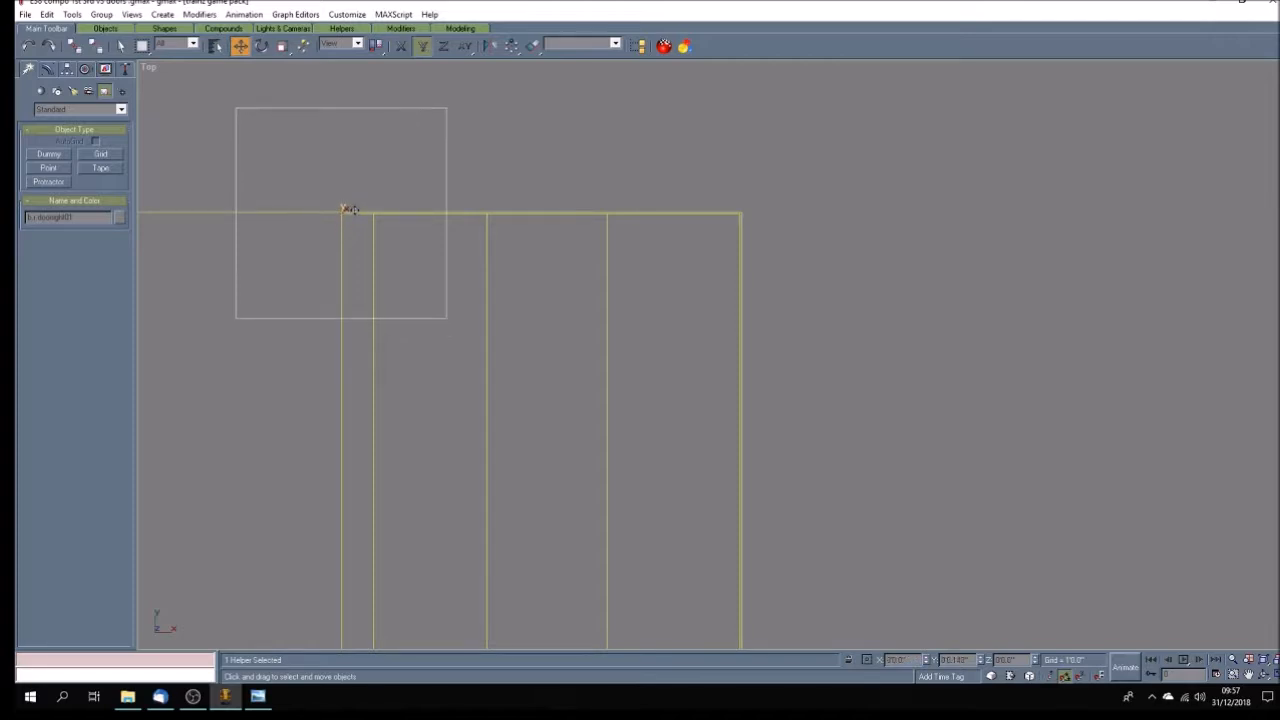
Animate the b.r.doorright01 dummy with a rotation about Z at frame 30 and play the animation to check it.
{"action": "scroll", "coordinate": [548, 328], "scroll_direction": "down", "scroll_amount": 8}
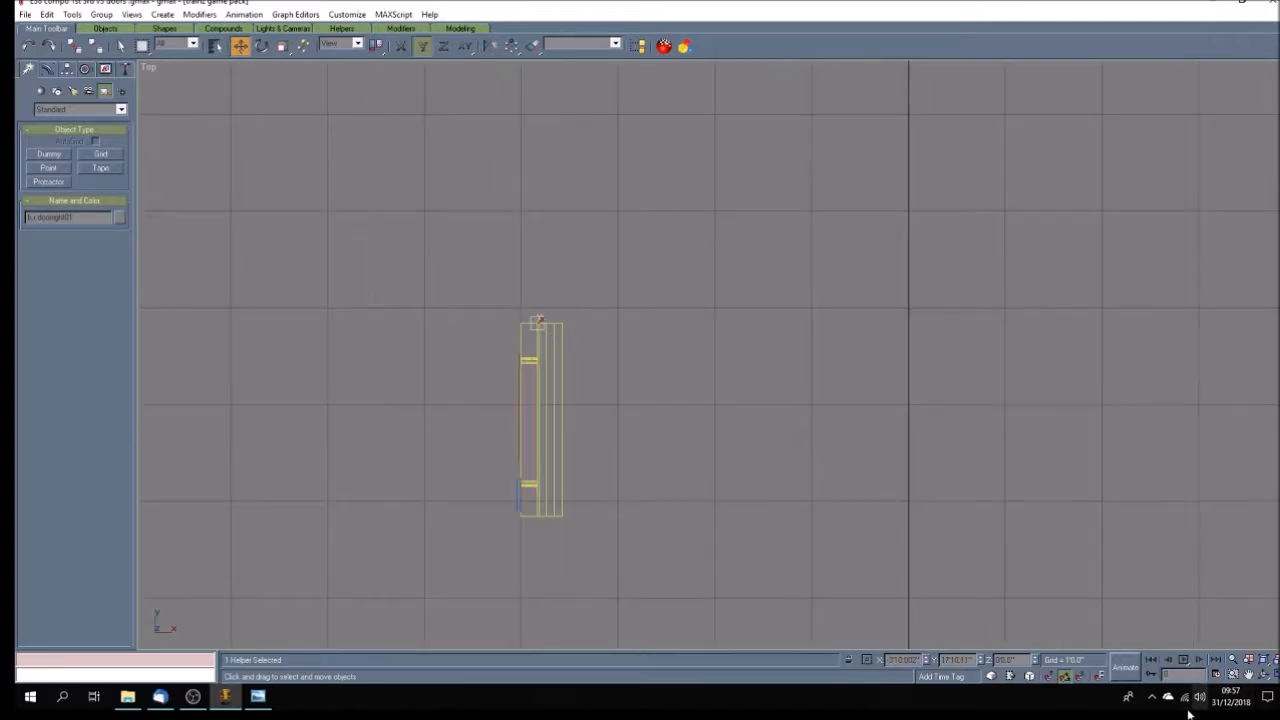
{"action": "left_click", "coordinate": [1125, 666]}
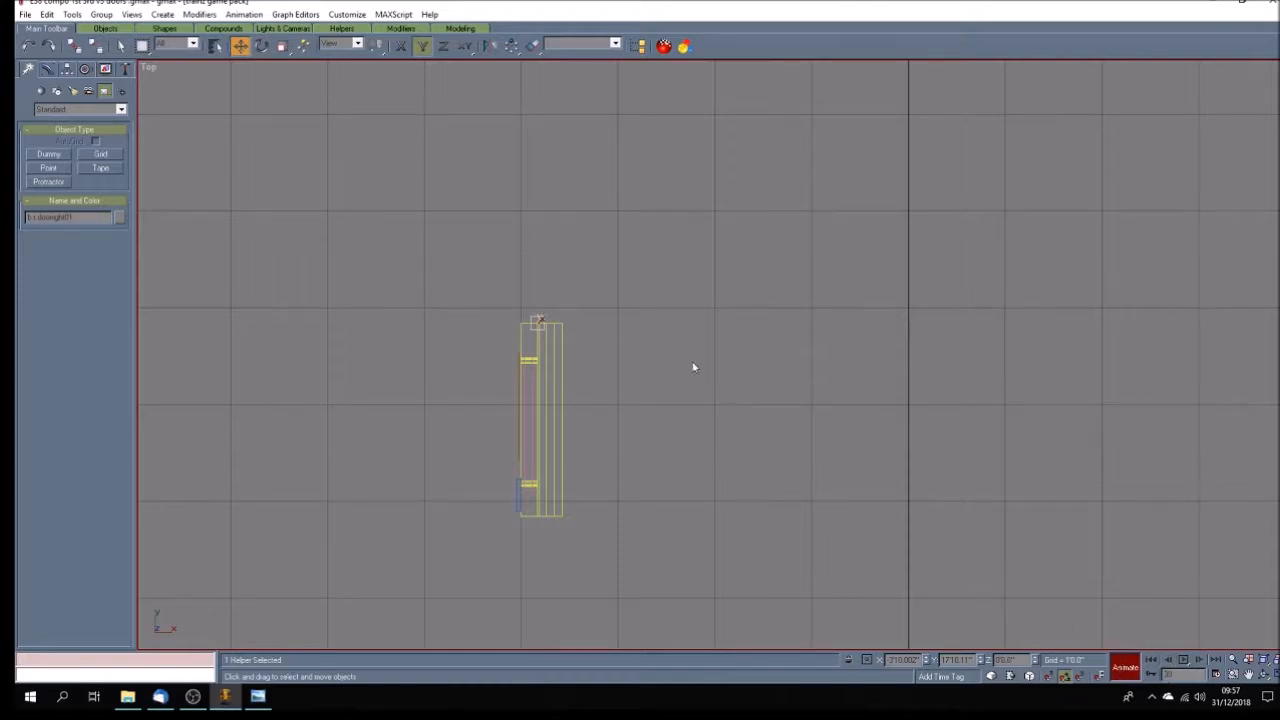
{"action": "left_click", "coordinate": [261, 44]}
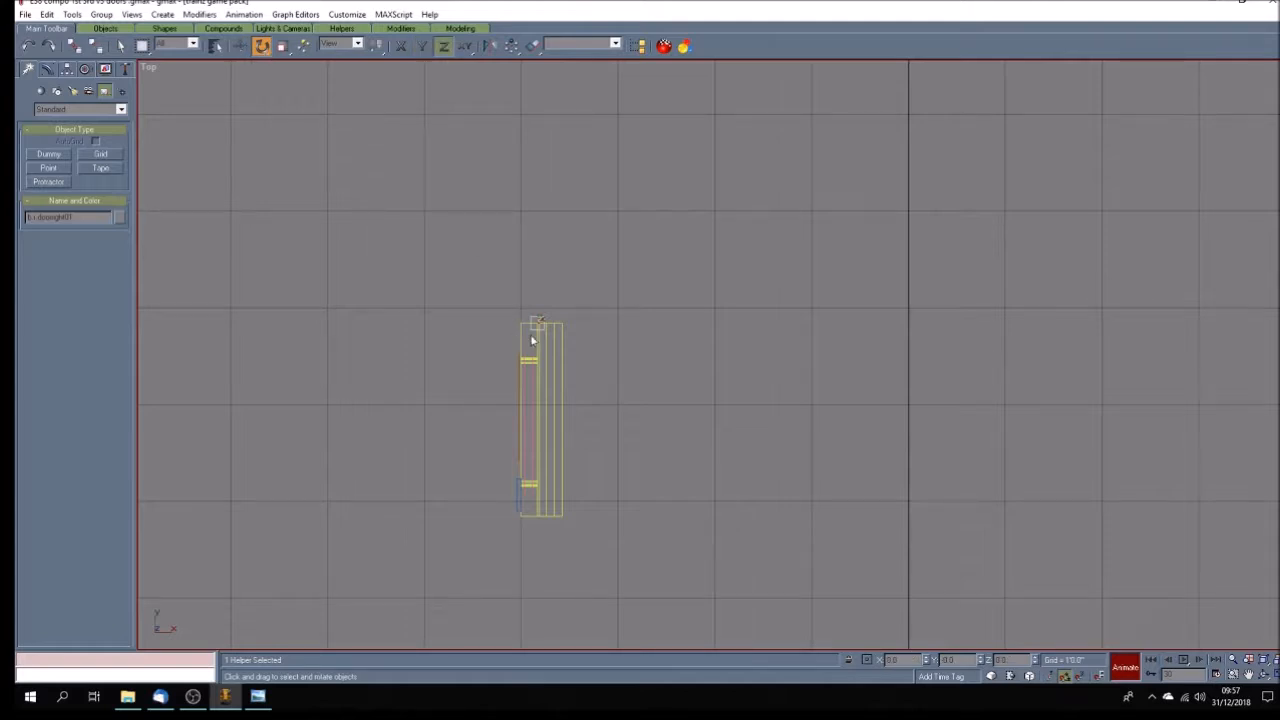
{"action": "left_click_drag", "start_coordinate": [531, 330], "coordinate": [511, 268]}
{"action": "left_click", "coordinate": [1185, 662]}
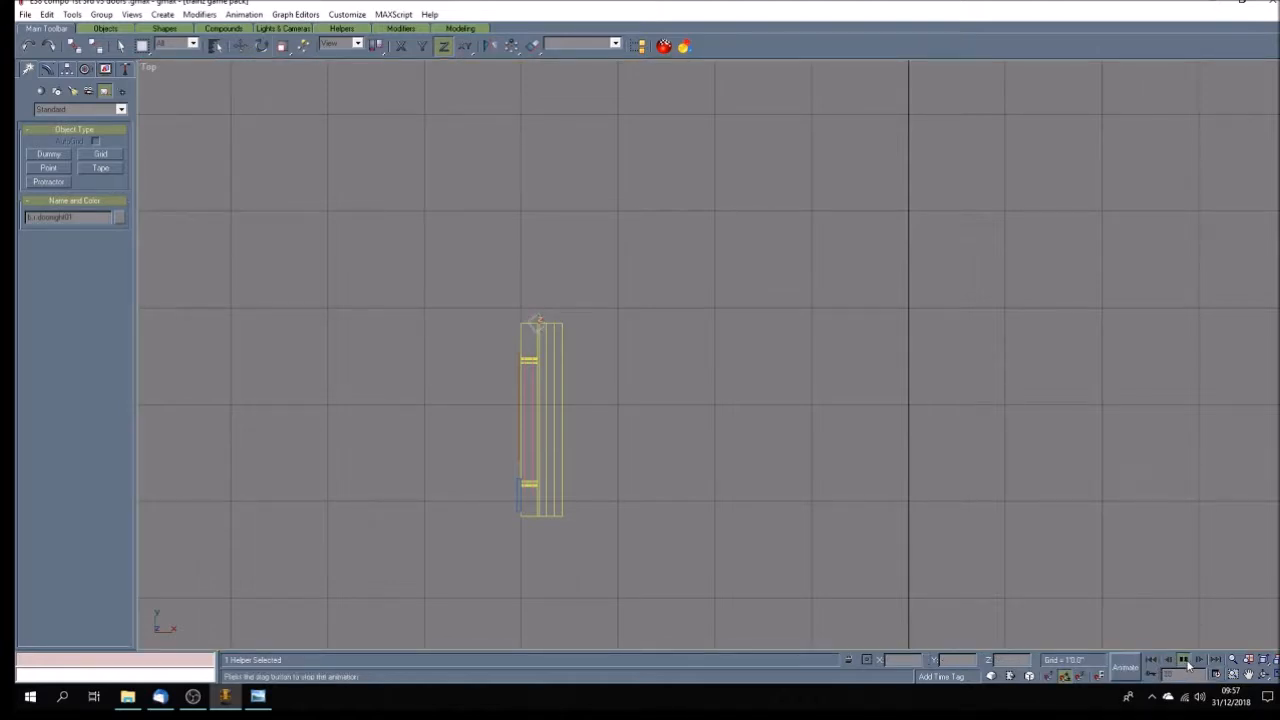
{"action": "left_click", "coordinate": [1185, 661]}
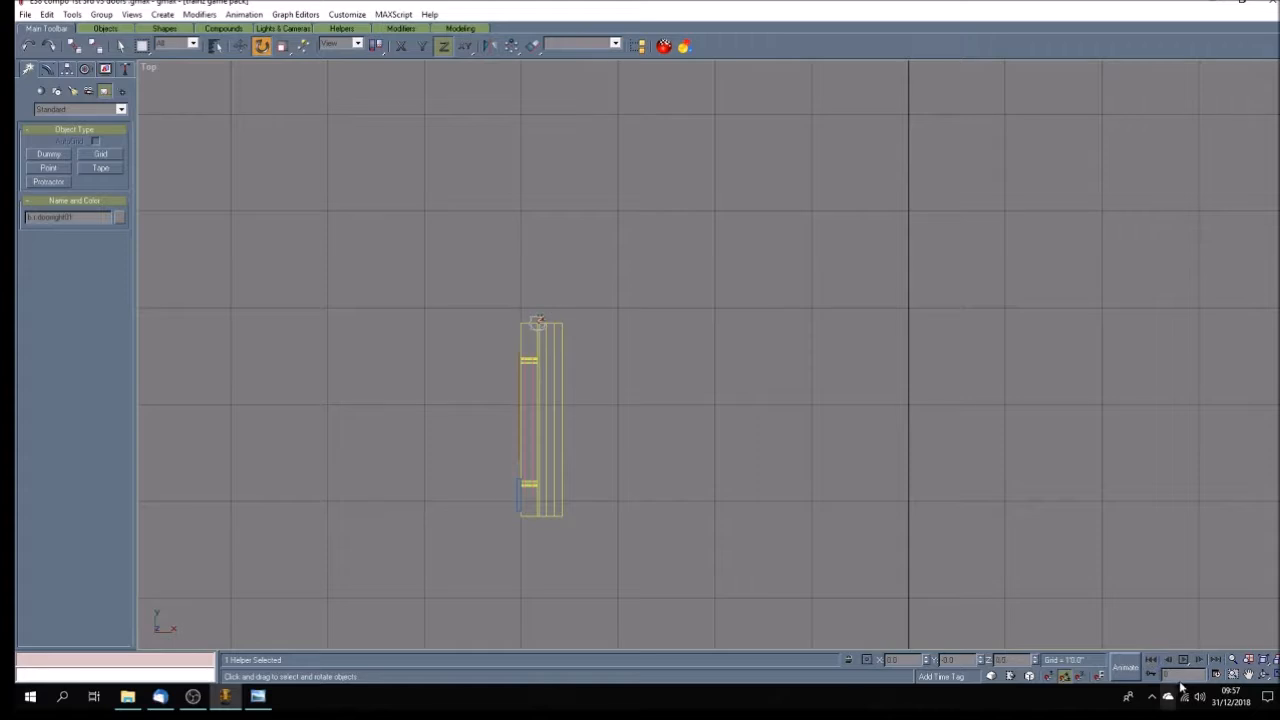
Copy the b.r.doorright01 dummy along Y as b.r.doorright02 and move it to the upper end of the second left door.
{"action": "left_click", "coordinate": [240, 45]}
{"action": "left_click_drag", "start_coordinate": [530, 328], "coordinate": [538, 573], "text": "shift"}
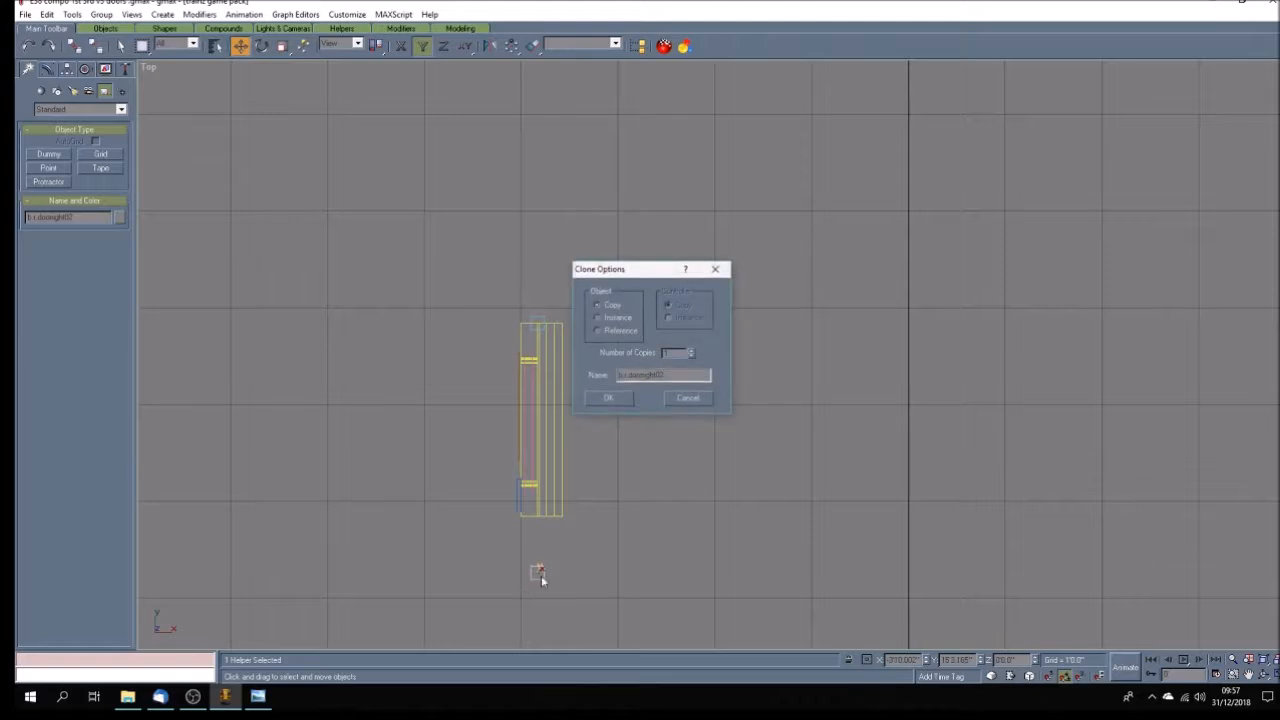
{"action": "left_click", "coordinate": [608, 398]}
{"action": "left_click", "coordinate": [1248, 675]}
{"action": "left_click_drag", "start_coordinate": [727, 488], "coordinate": [678, 277]}
{"action": "scroll", "coordinate": [678, 277], "scroll_direction": "down", "scroll_amount": 8}
{"action": "left_click_drag", "start_coordinate": [674, 397], "coordinate": [587, 349]}
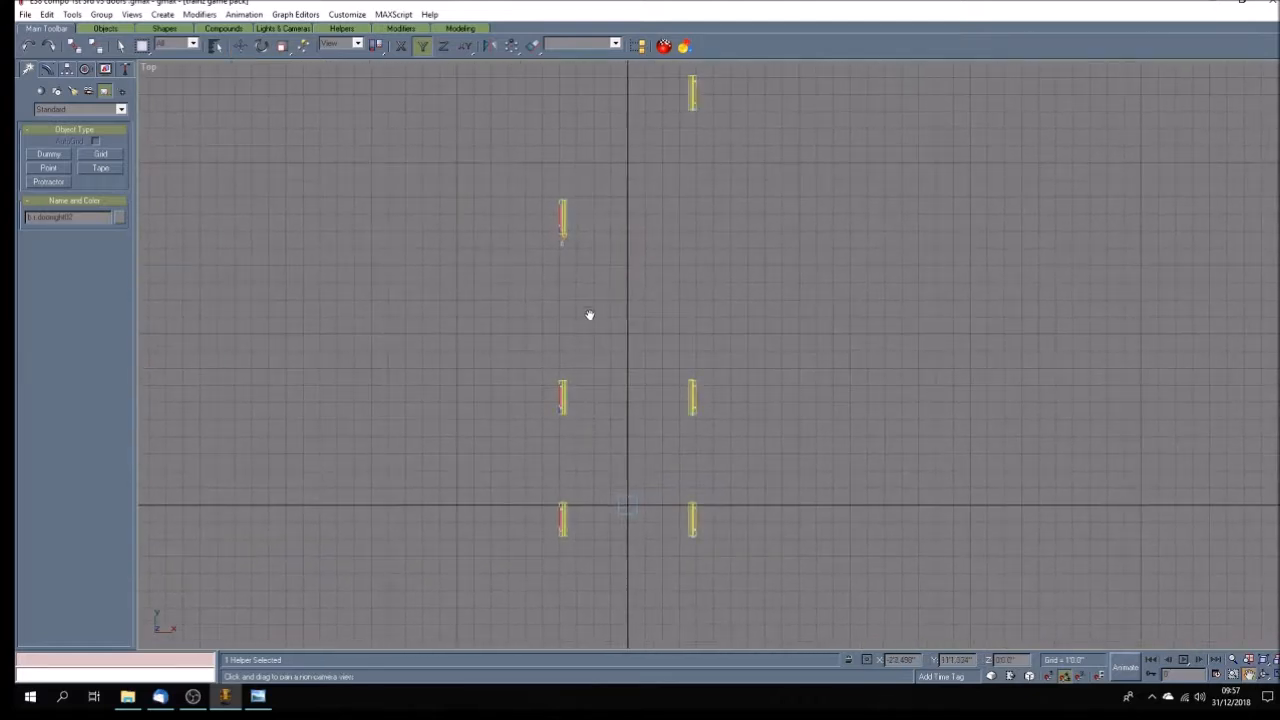
{"action": "key", "text": "w"}
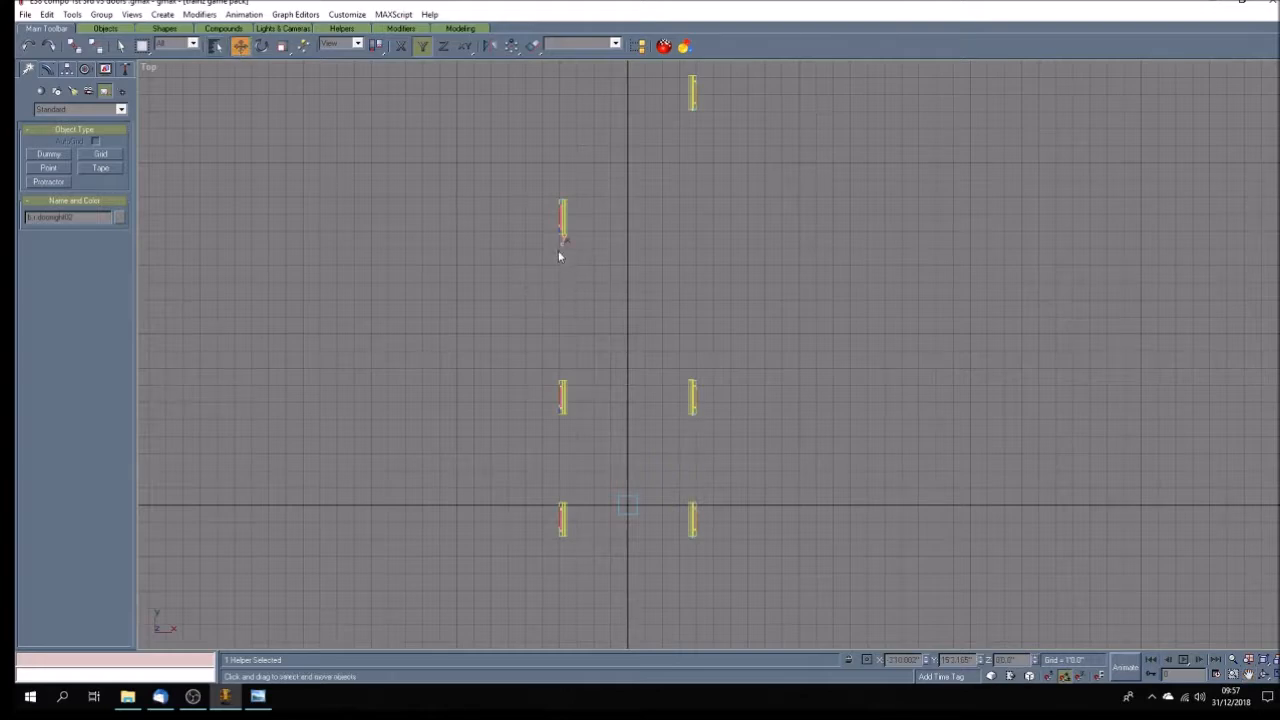
{"action": "left_click_drag", "start_coordinate": [562, 244], "coordinate": [579, 380]}
Copy the b.r.doorright02 dummy along Y to the upper end of the third left door and clear the selection.
{"action": "mouse_move", "coordinate": [561, 381]}
{"action": "left_mouse_down"}
{"action": "mouse_move", "coordinate": [566, 484]}
{"action": "mouse_move", "coordinate": [579, 501]}
{"action": "left_mouse_up"}
{"action": "key", "text": "ctrl+v"}
{"action": "left_click", "coordinate": [621, 401]}
{"action": "scroll", "coordinate": [605, 425], "scroll_direction": "down", "scroll_amount": 5}
{"action": "scroll", "coordinate": [605, 561], "scroll_direction": "up", "scroll_amount": 4}
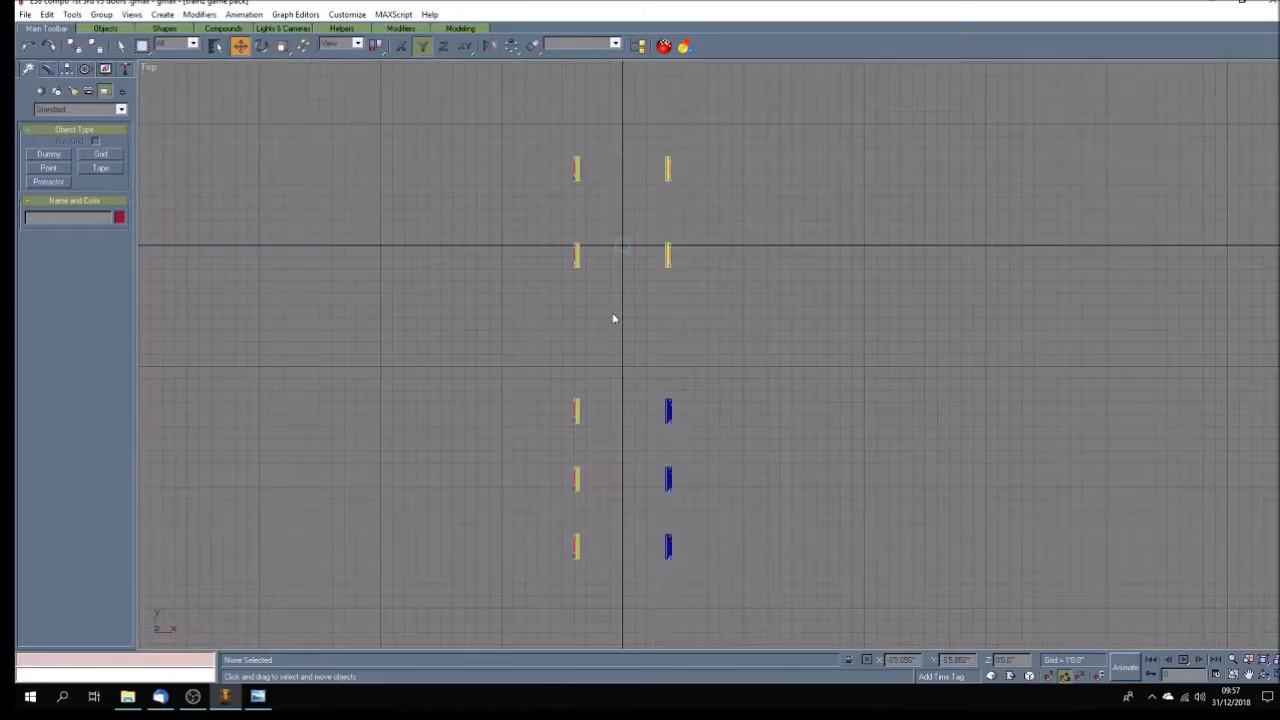
Copy the third left door's dummy along Y as b.r.doorright04 and move it to the fourth left door's upper end.
{"action": "scroll", "coordinate": [586, 250], "scroll_direction": "up", "scroll_amount": 4}
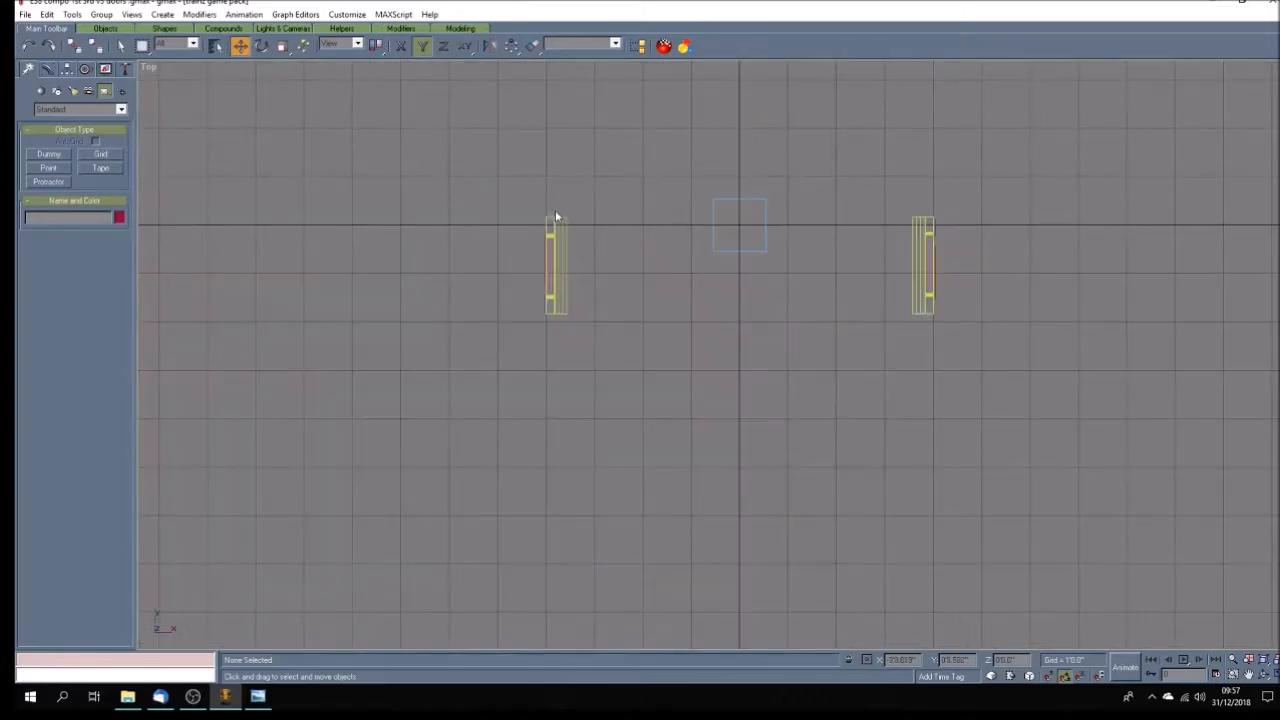
{"action": "left_click", "coordinate": [554, 214]}
{"action": "left_click_drag", "start_coordinate": [554, 214], "coordinate": [555, 628], "text": "shift"}
{"action": "left_click", "coordinate": [615, 401]}
{"action": "left_click", "coordinate": [583, 480]}
{"action": "scroll", "coordinate": [586, 470], "scroll_direction": "down", "scroll_amount": 5}
{"action": "scroll", "coordinate": [623, 571], "scroll_direction": "down", "scroll_amount": 4}
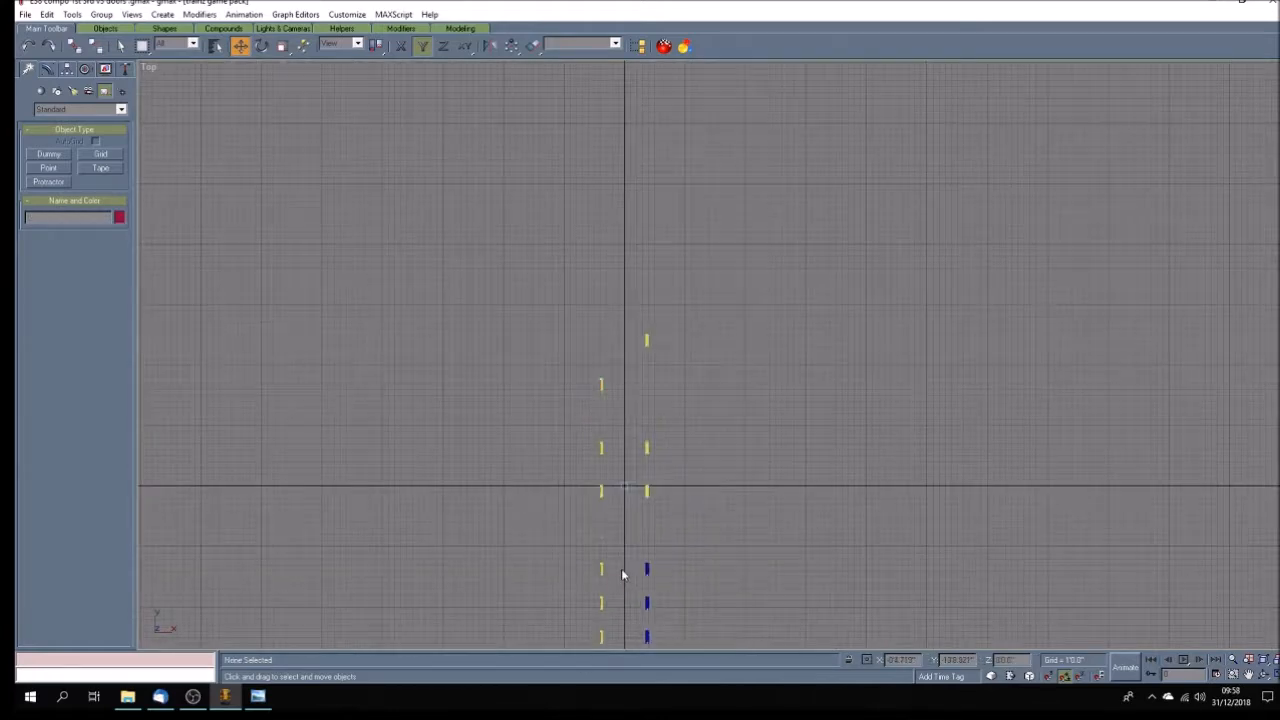
{"action": "scroll", "coordinate": [623, 626], "scroll_direction": "up", "scroll_amount": 8}
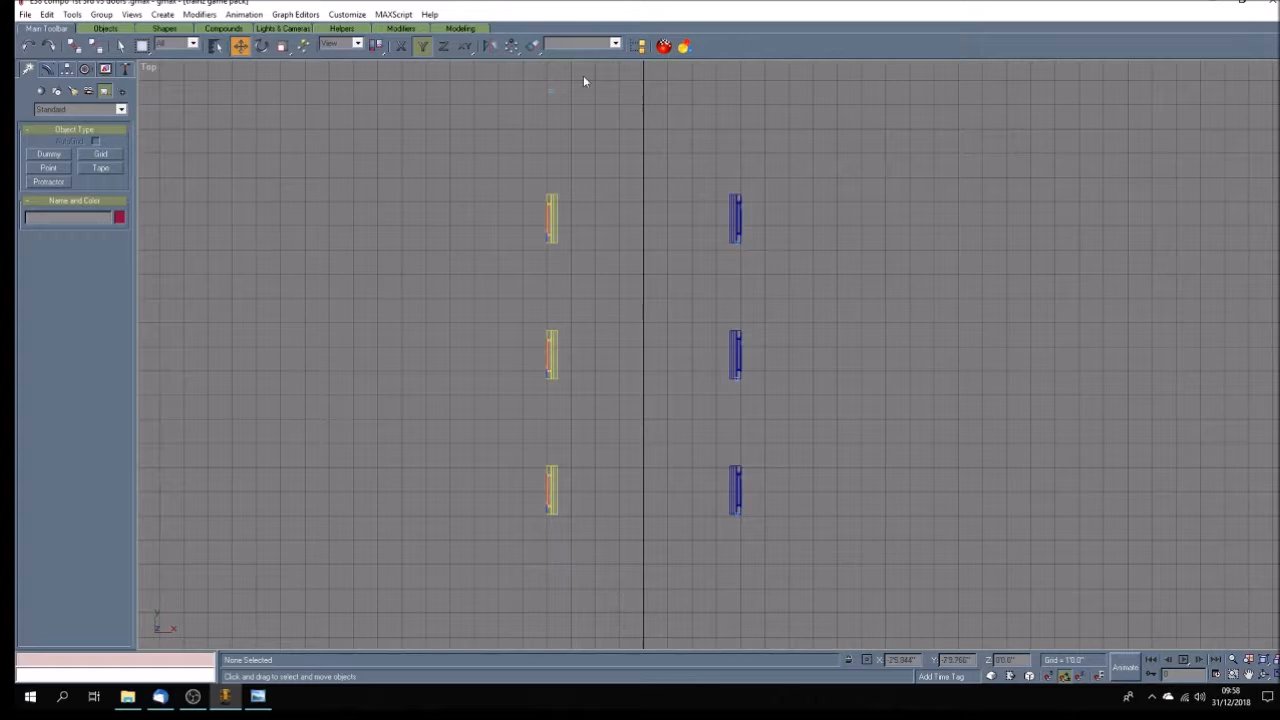
{"action": "left_click_drag", "start_coordinate": [551, 90], "coordinate": [578, 194]}
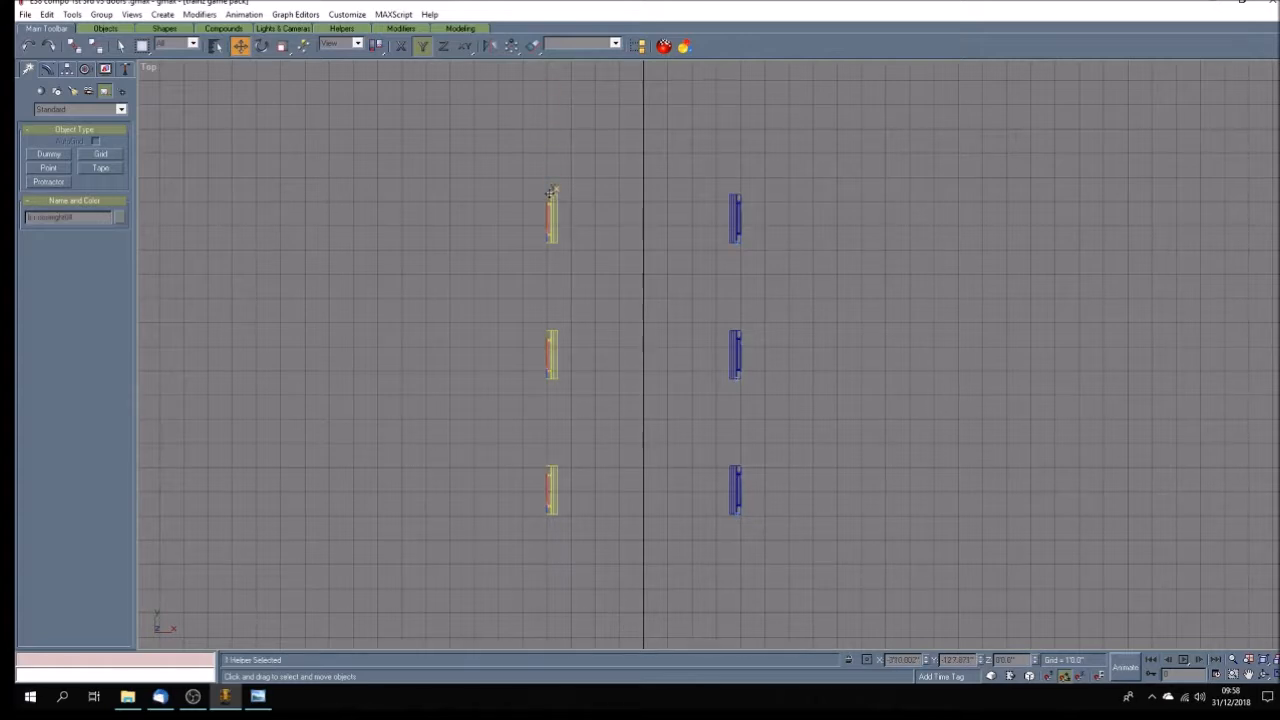
Copy the b.r.doorright04 dummy along Y to the fifth left door, then again to the sixth as b.r.doorright06, and clear the selection.
{"action": "left_click_drag", "start_coordinate": [552, 189], "coordinate": [575, 327]}
{"action": "left_click", "coordinate": [620, 403]}
{"action": "left_click_drag", "start_coordinate": [552, 330], "coordinate": [575, 461]}
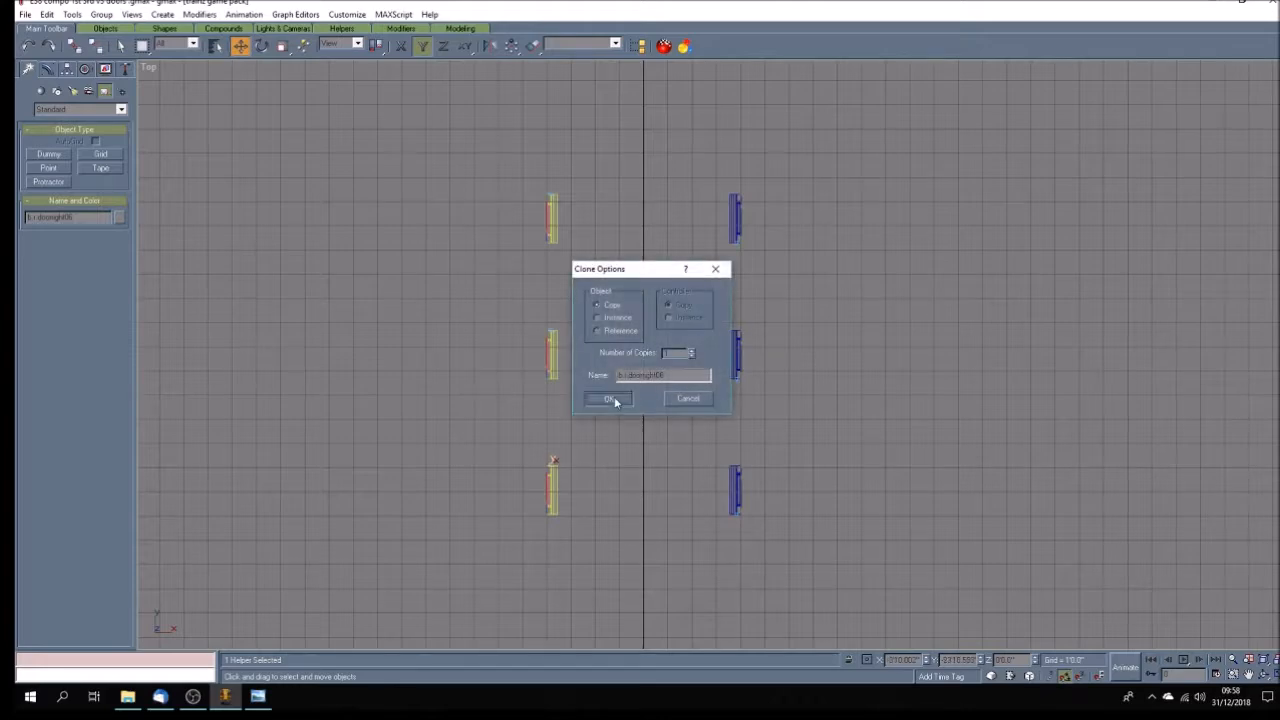
{"action": "left_click", "coordinate": [612, 397]}
{"action": "left_click", "coordinate": [574, 484]}
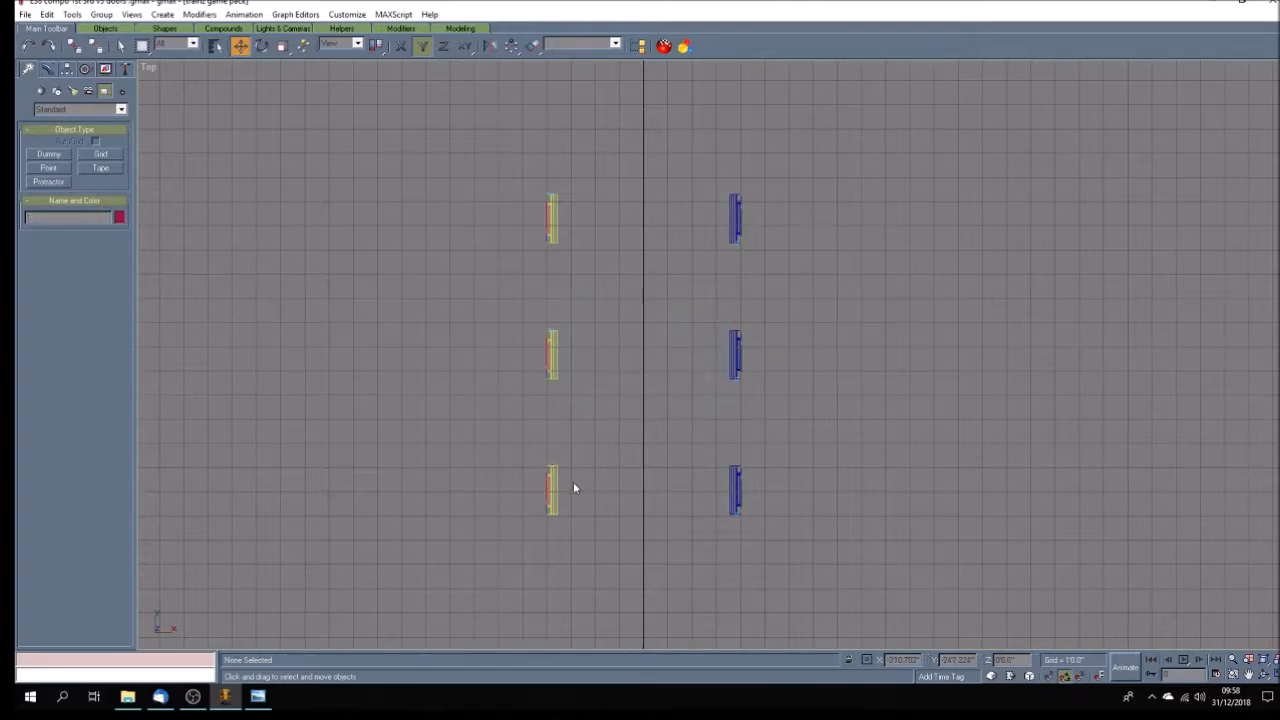
Nudge the b.r.doorright06 dummy along Y so it centres on the last left door's upper edge.
{"action": "scroll", "coordinate": [573, 481], "scroll_direction": "down", "scroll_amount": 2}
{"action": "scroll", "coordinate": [573, 481], "scroll_direction": "up", "scroll_amount": 6}
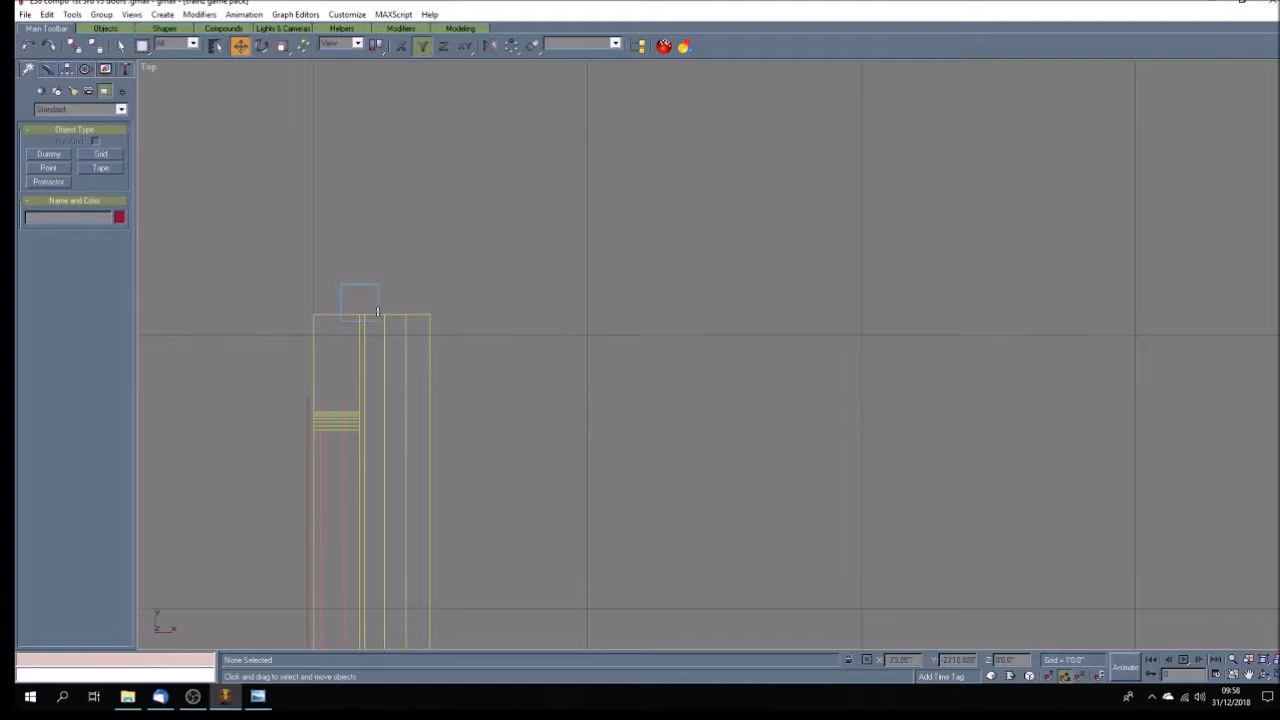
{"action": "left_click_drag", "start_coordinate": [380, 297], "coordinate": [377, 309]}
{"action": "scroll", "coordinate": [517, 437], "scroll_direction": "down", "scroll_amount": 5}
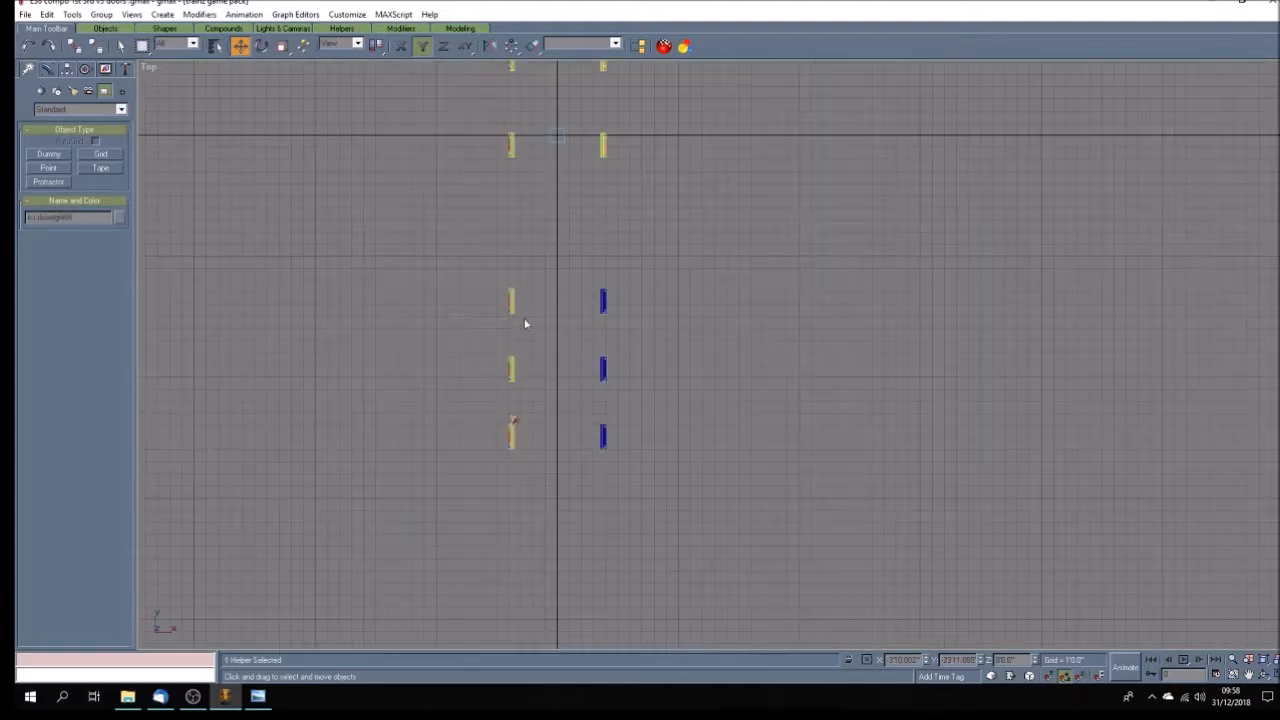
{"action": "scroll", "coordinate": [521, 394], "scroll_direction": "up", "scroll_amount": 5}
{"action": "scroll", "coordinate": [486, 312], "scroll_direction": "down", "scroll_amount": 5}
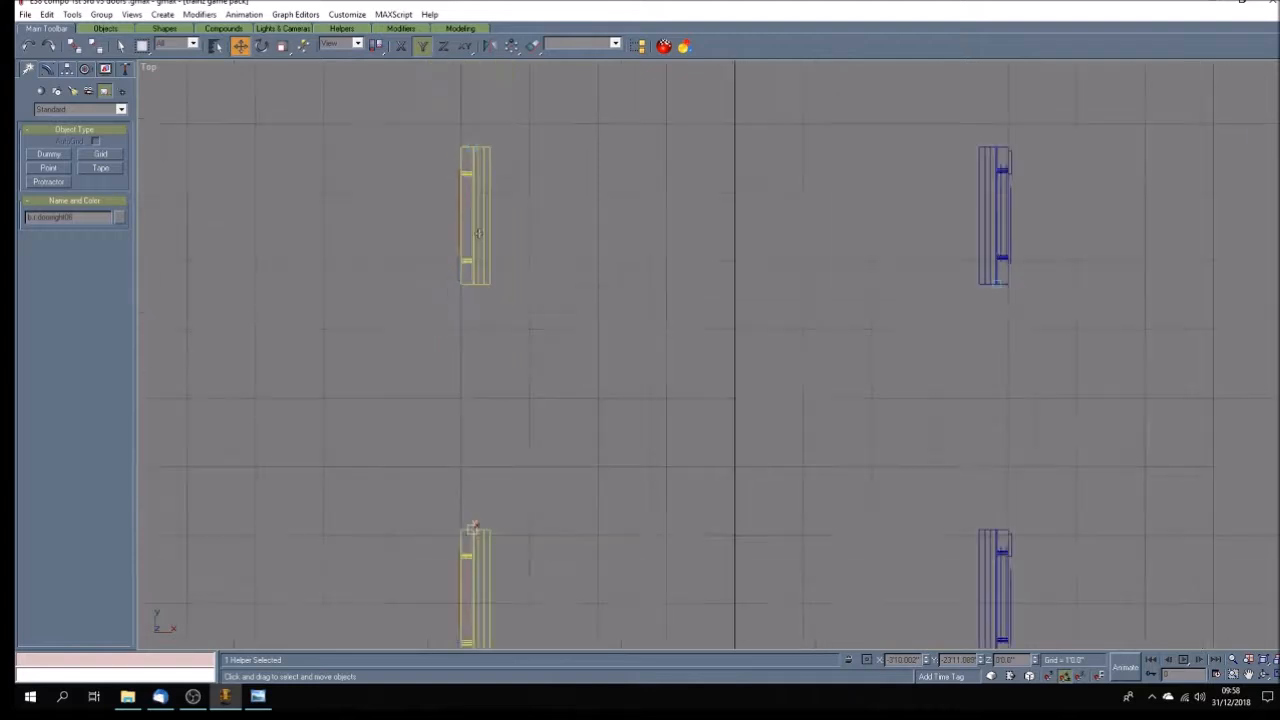
{"action": "scroll", "coordinate": [486, 130], "scroll_direction": "up", "scroll_amount": 5}
{"action": "left_click_drag", "start_coordinate": [455, 234], "coordinate": [456, 251]}
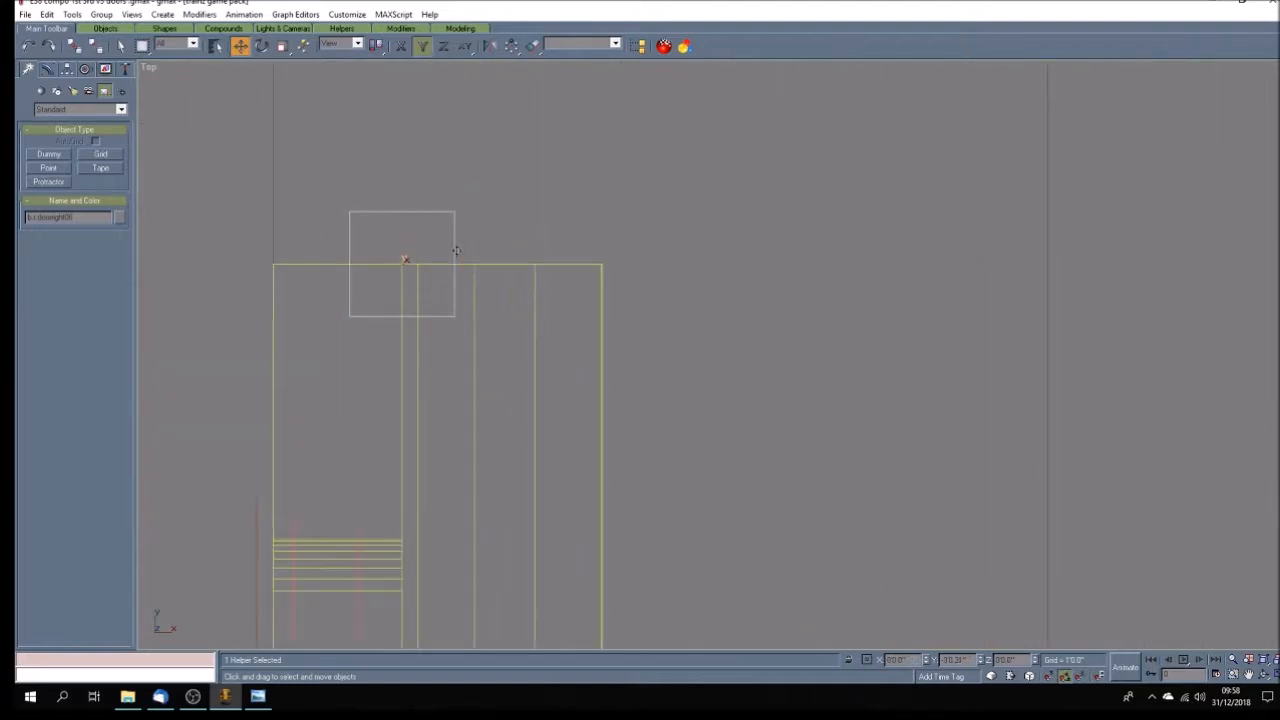
Nudge the b.r.doorright05, b.r.doorright04 and b.r.doorright03 dummies along Y so they centre on their doors' upper edges, and clear the selection.
{"action": "scroll", "coordinate": [557, 317], "scroll_direction": "down", "scroll_amount": 5}
{"action": "scroll", "coordinate": [549, 191], "scroll_direction": "up", "scroll_amount": 5}
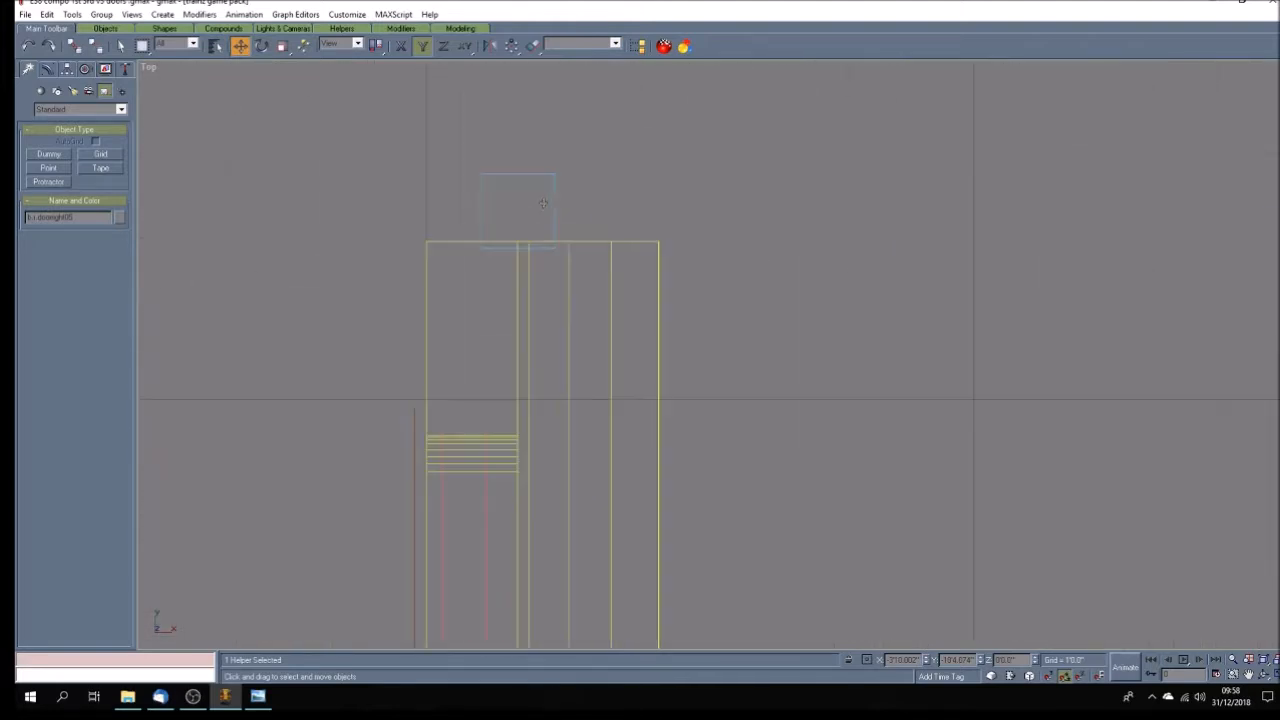
{"action": "left_click_drag", "start_coordinate": [552, 205], "coordinate": [555, 234]}
{"action": "scroll", "coordinate": [562, 320], "scroll_direction": "down", "scroll_amount": 8}
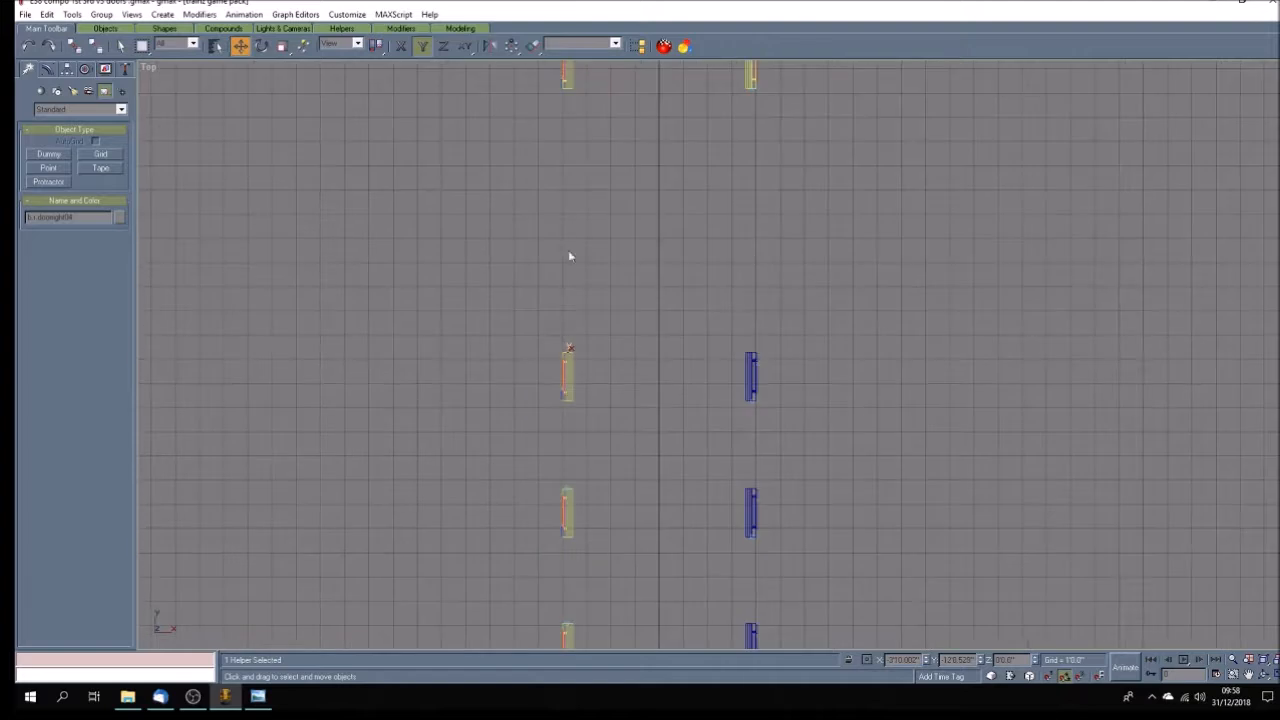
{"action": "scroll", "coordinate": [566, 180], "scroll_direction": "up", "scroll_amount": 8}
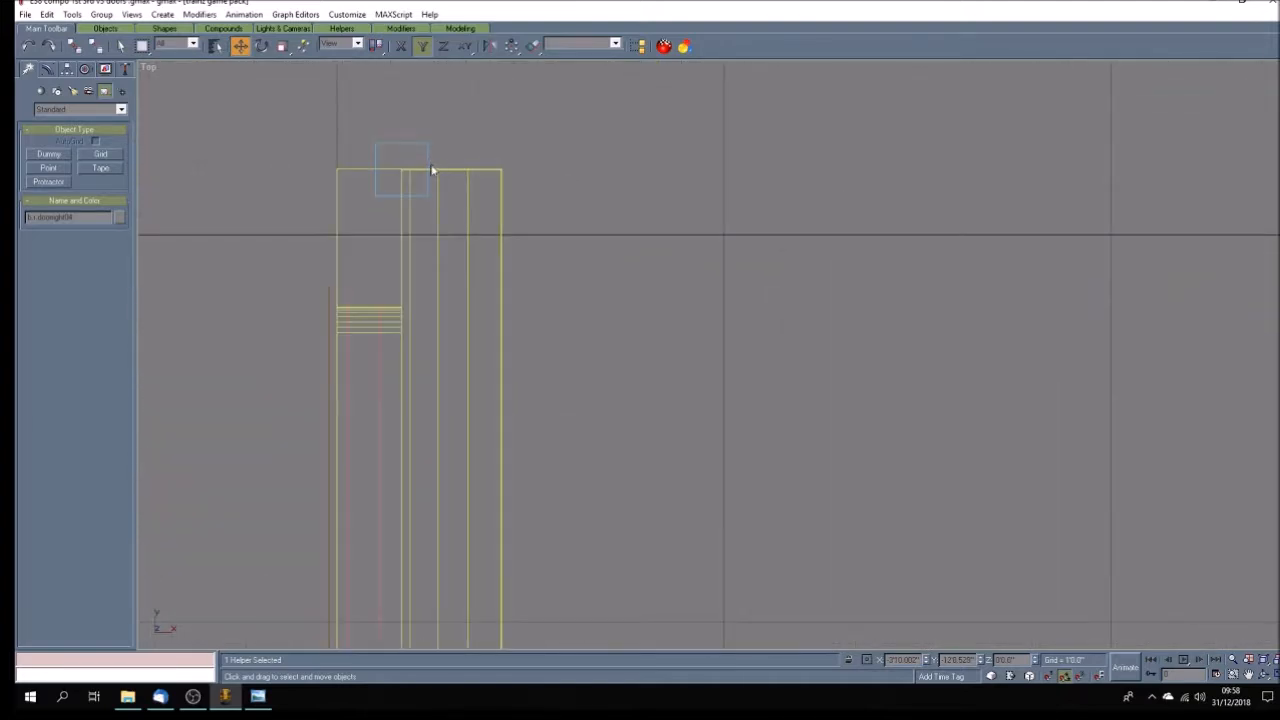
{"action": "left_click", "coordinate": [429, 160]}
{"action": "scroll", "coordinate": [580, 331], "scroll_direction": "down", "scroll_amount": 6}
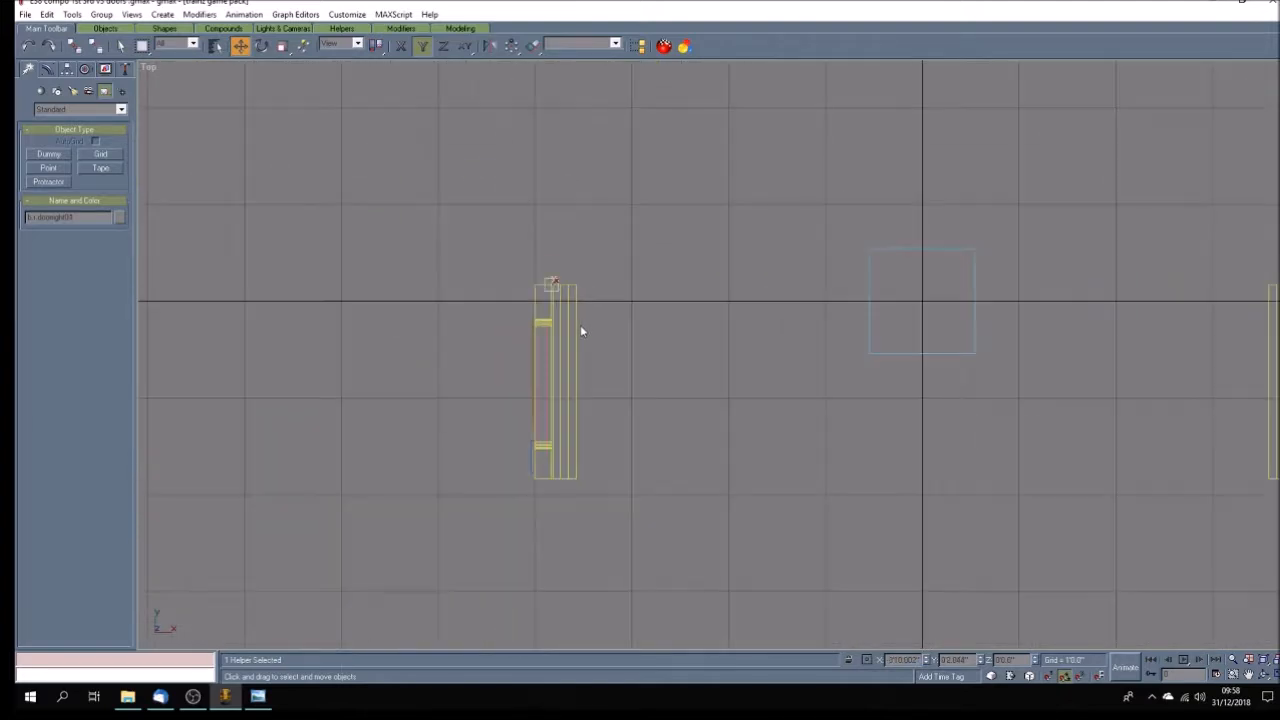
{"action": "left_click", "coordinate": [580, 266]}
Save the E38 v3 doors file under its existing name.
{"action": "key", "text": "ctrl+s"}
{"action": "left_click", "coordinate": [25, 14]}
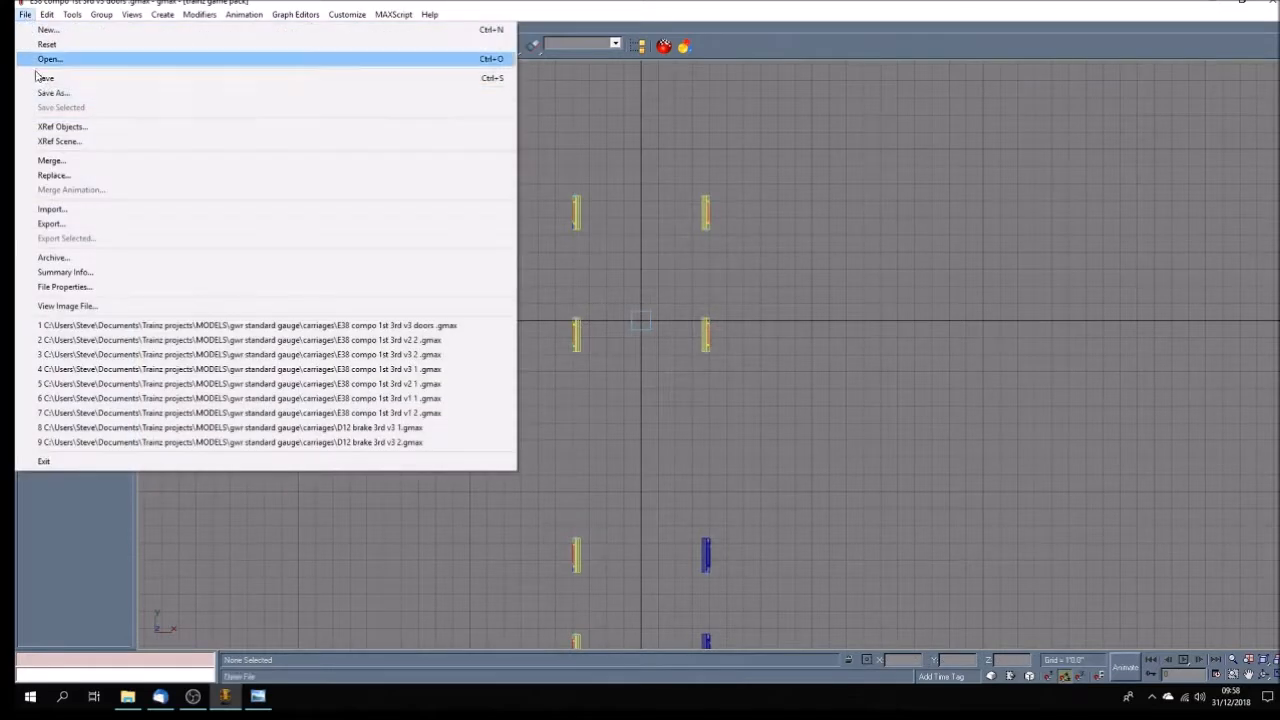
{"action": "left_click", "coordinate": [100, 79]}
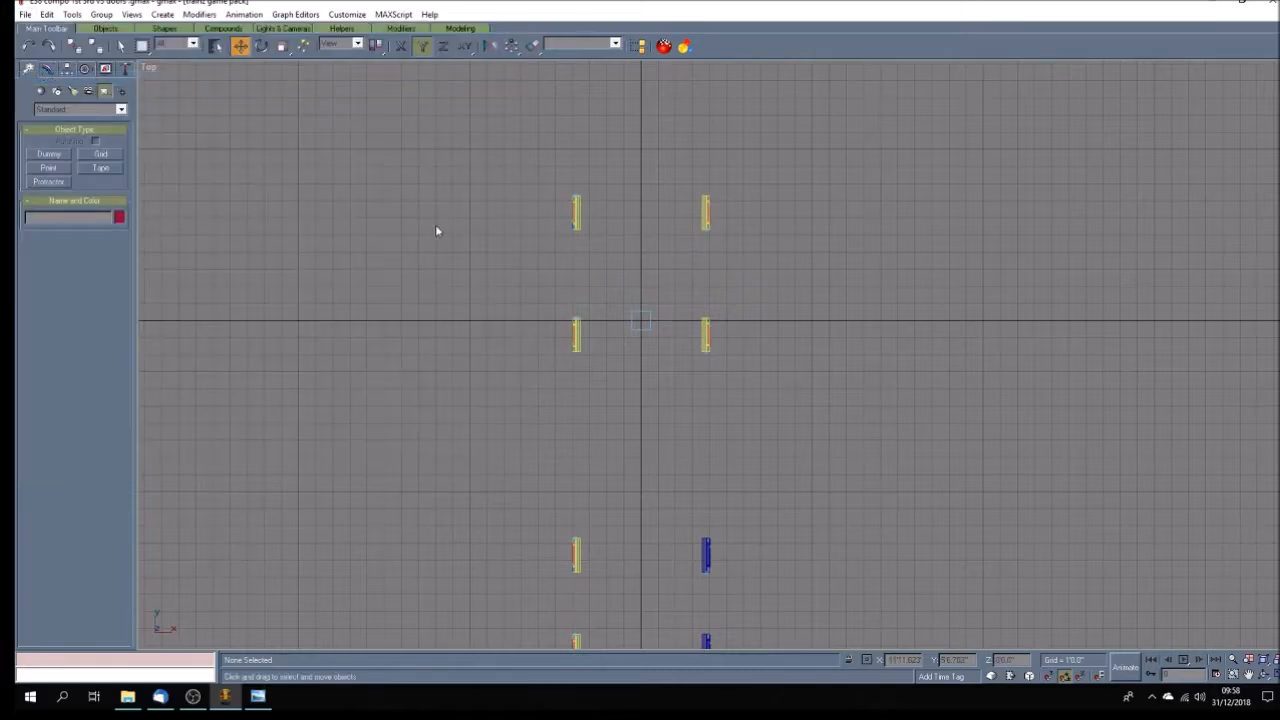
Link the second right door's group to the b.r.doorleft01 dummy as its parent and clear the selection.
{"action": "scroll", "coordinate": [748, 219], "scroll_direction": "up", "scroll_amount": 5}
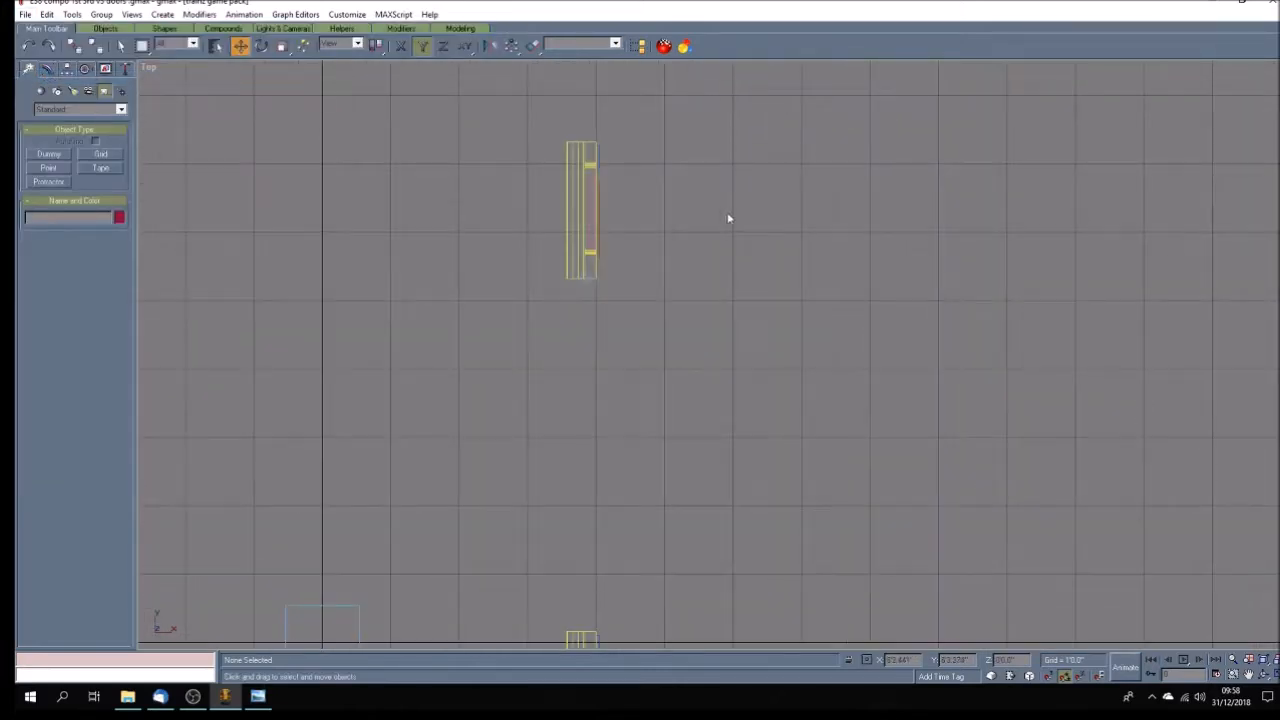
{"action": "left_click_drag", "start_coordinate": [508, 120], "coordinate": [620, 257]}
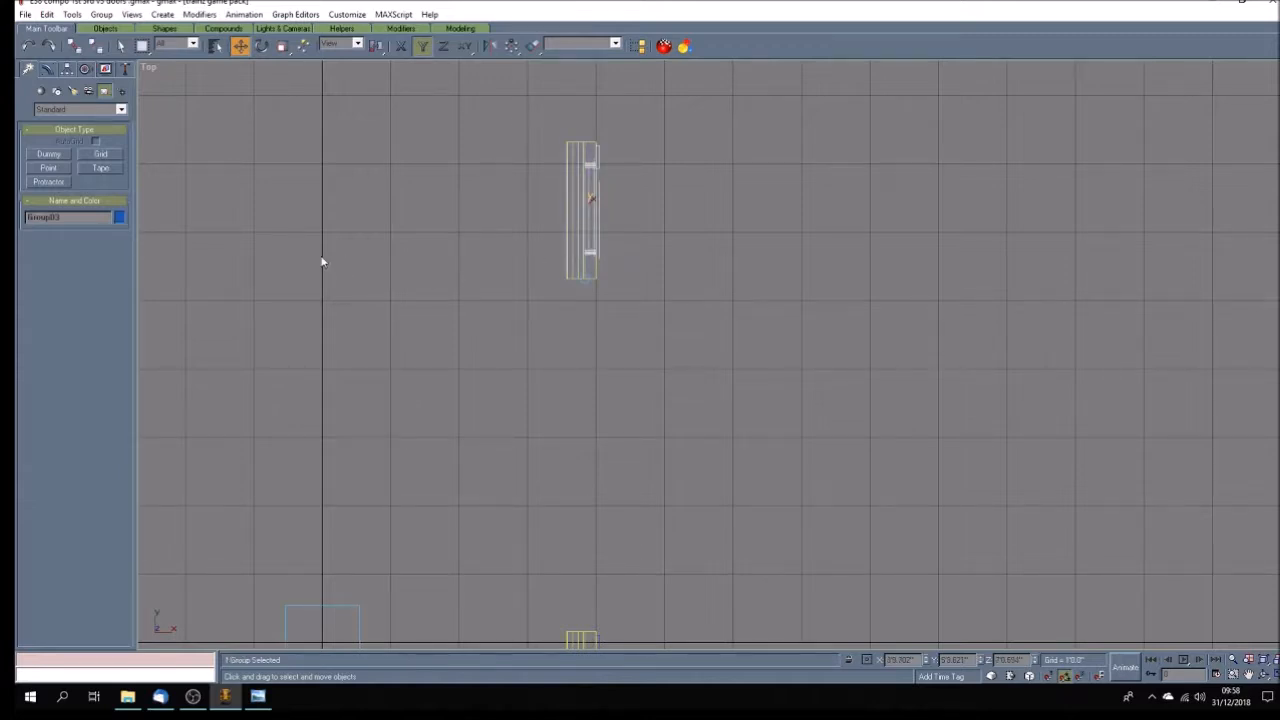
{"action": "left_click", "coordinate": [74, 45]}
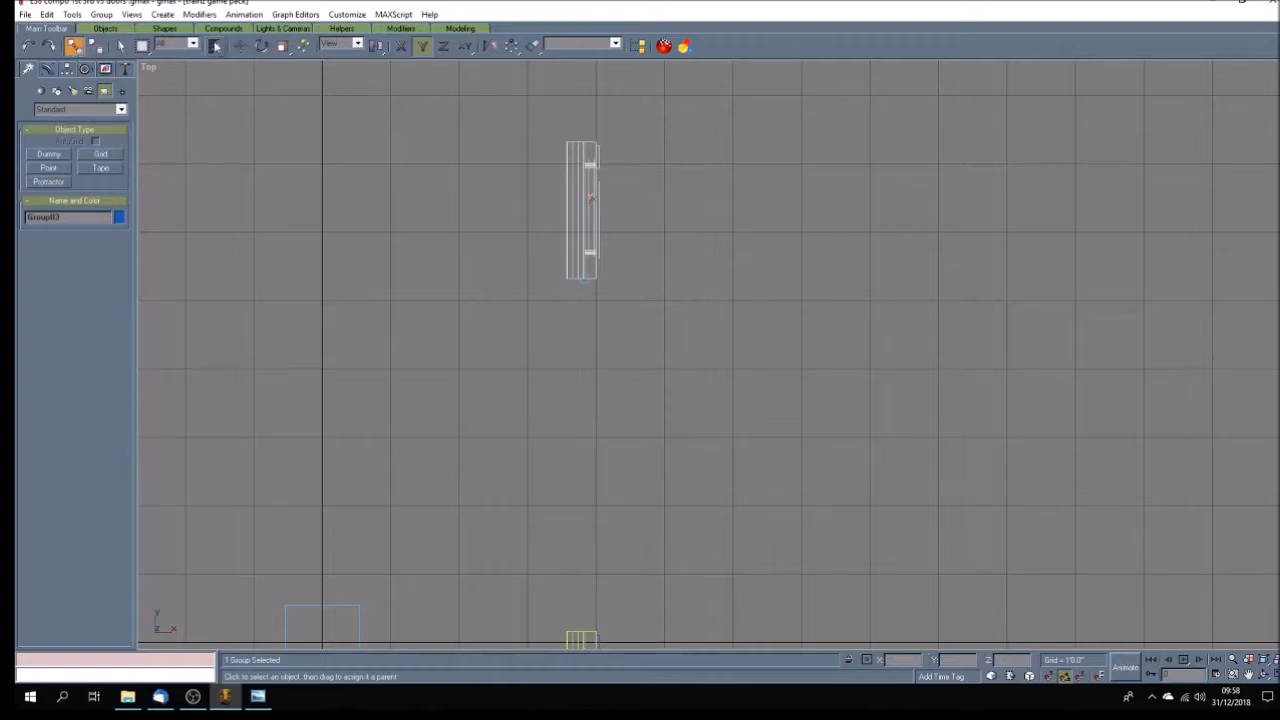
{"action": "key", "text": "h"}
{"action": "left_click", "coordinate": [560, 343]}
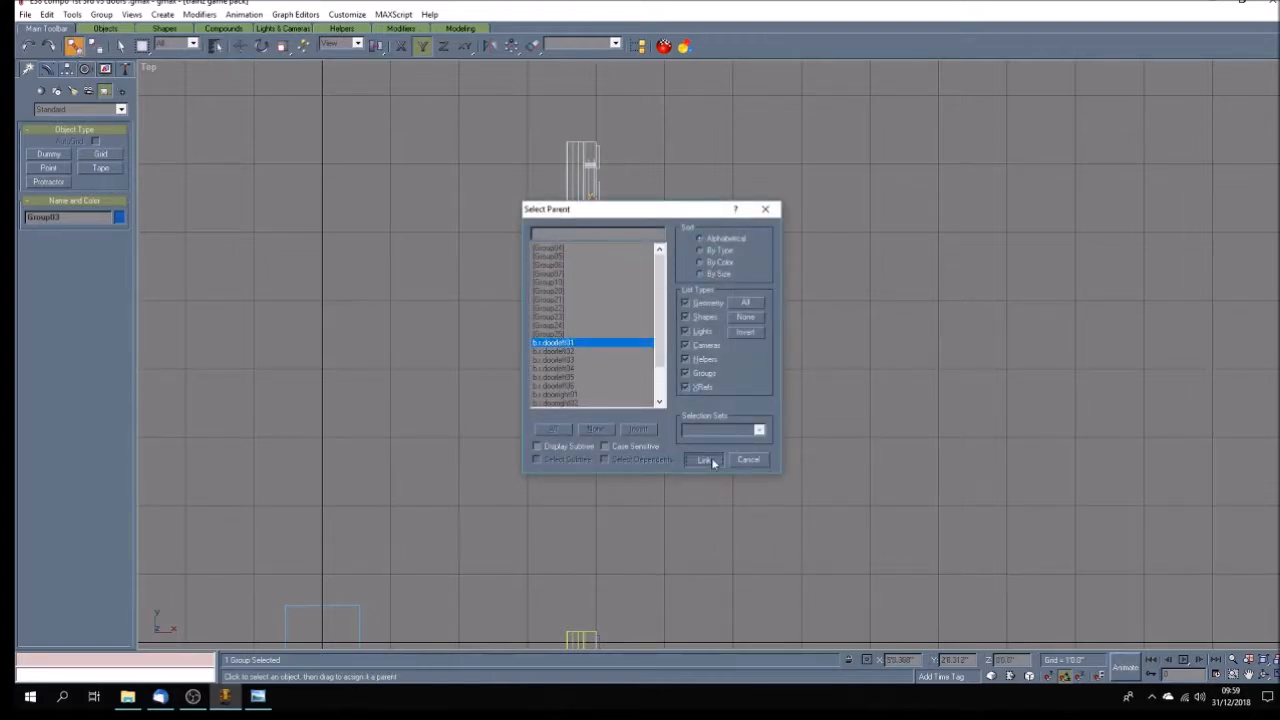
{"action": "key", "text": "Return"}
{"action": "left_click", "coordinate": [638, 441]}
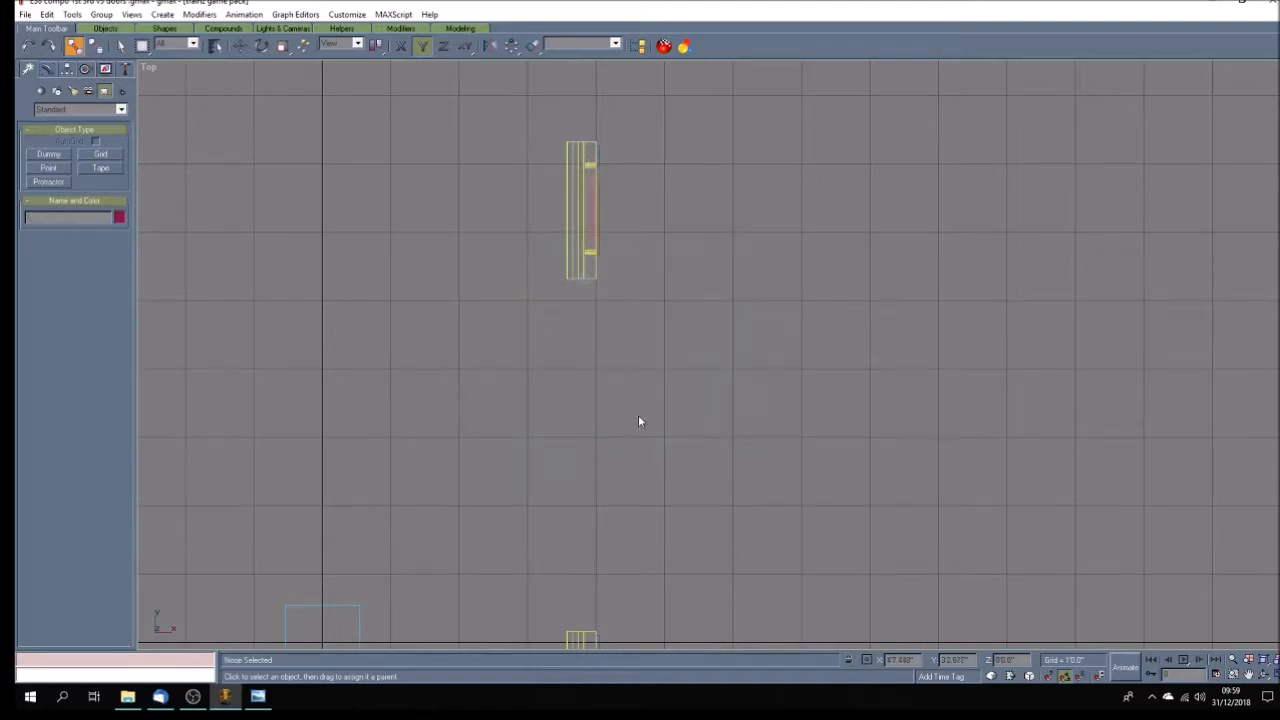
Play the animation to check how the linked second right door opens, and return to the first frame.
{"action": "scroll", "coordinate": [639, 416], "scroll_direction": "down", "scroll_amount": 5}
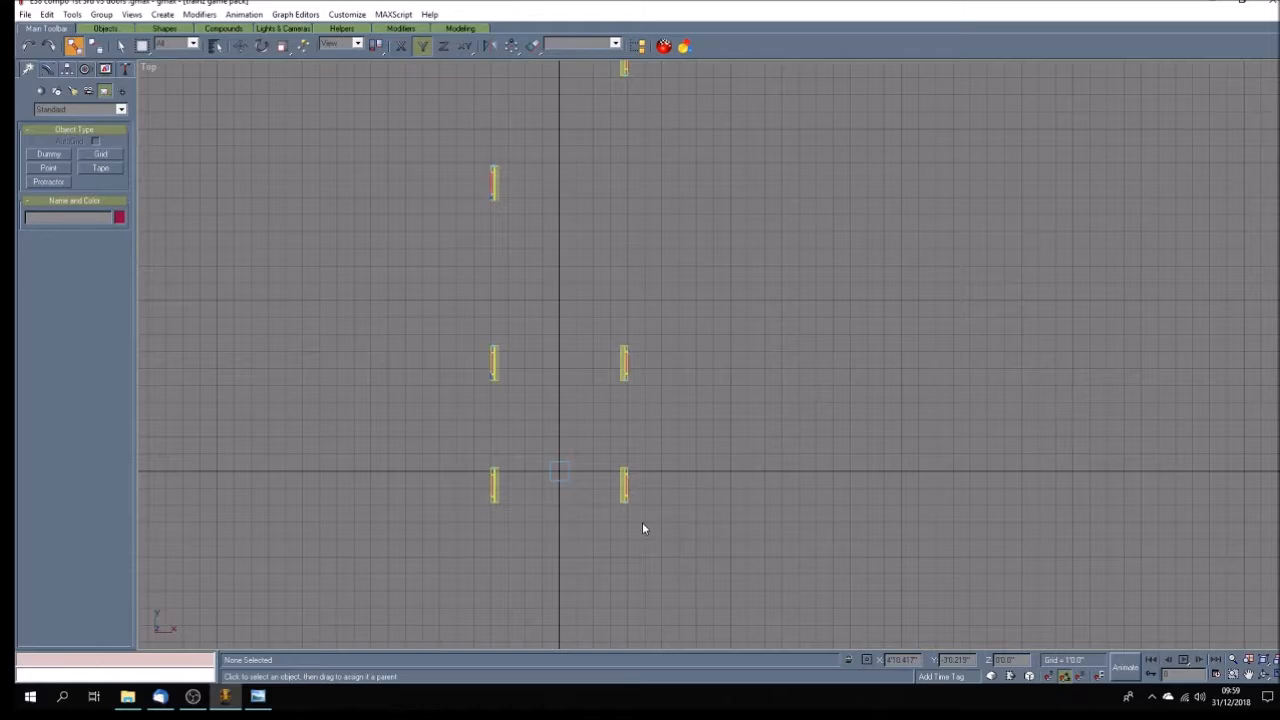
{"action": "scroll", "coordinate": [642, 522], "scroll_direction": "up", "scroll_amount": 5}
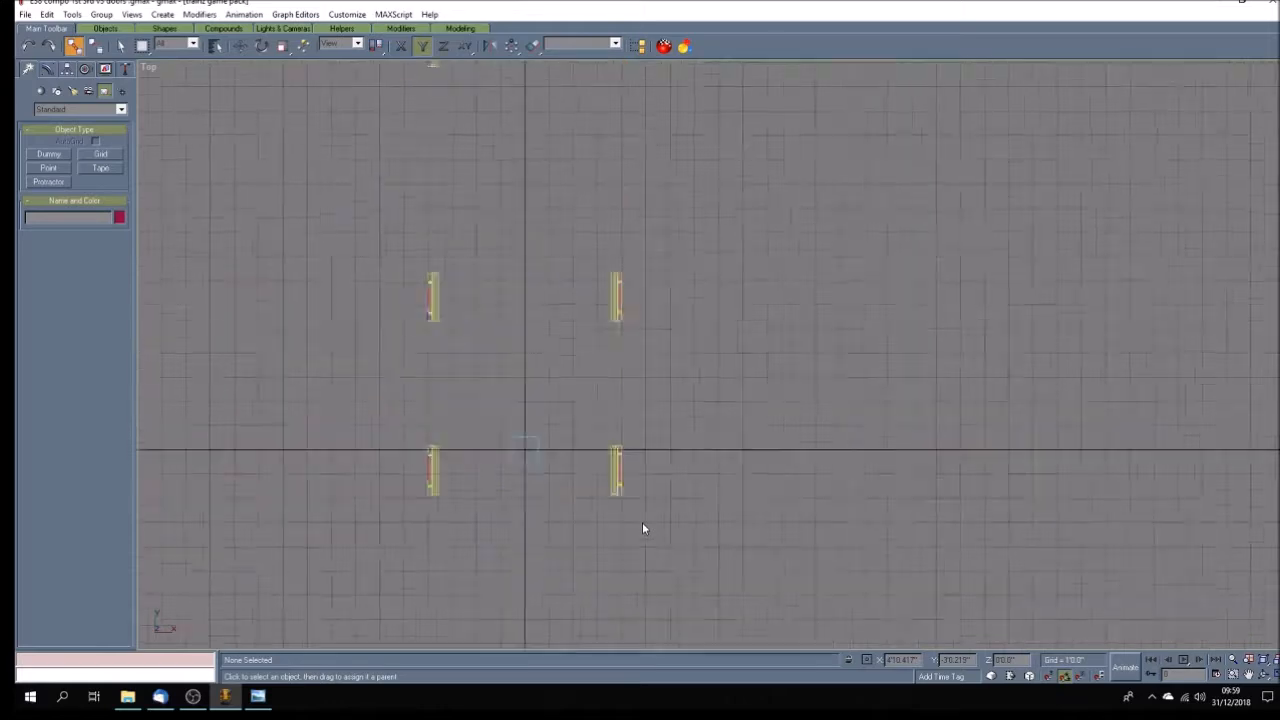
{"action": "left_click", "coordinate": [1184, 661]}
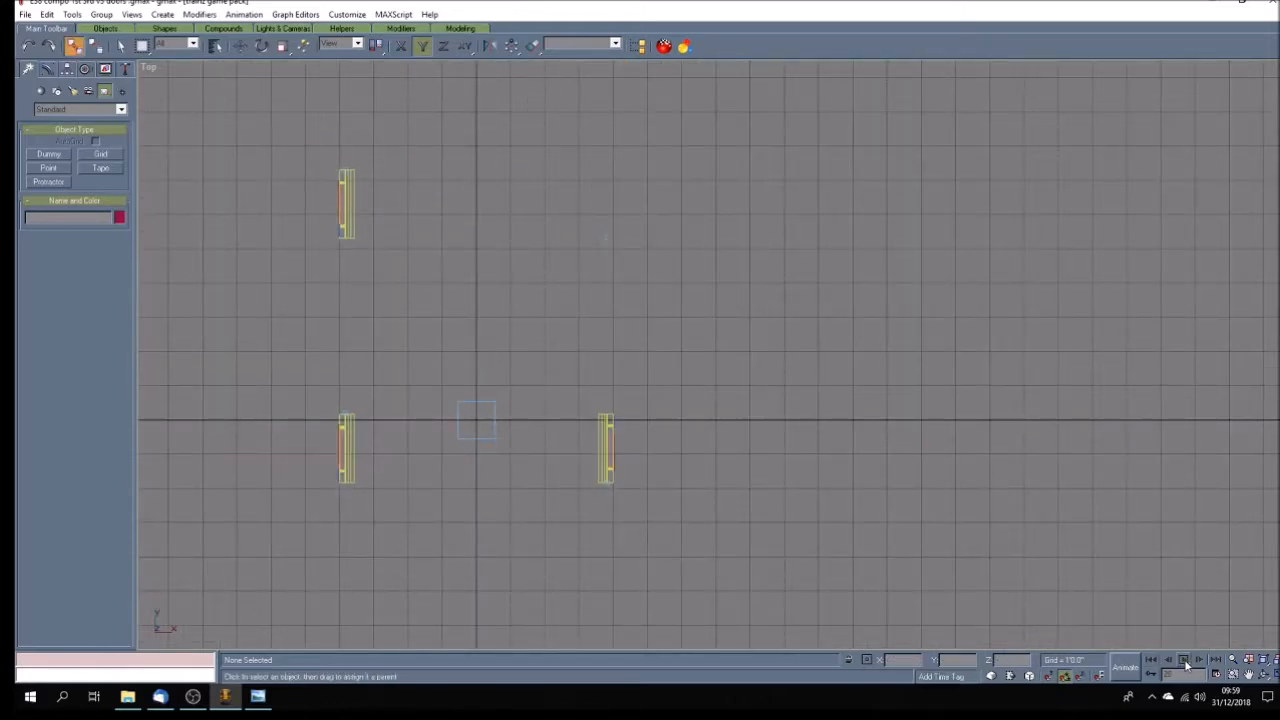
{"action": "left_click", "coordinate": [1157, 666]}
{"action": "left_click", "coordinate": [605, 205]}
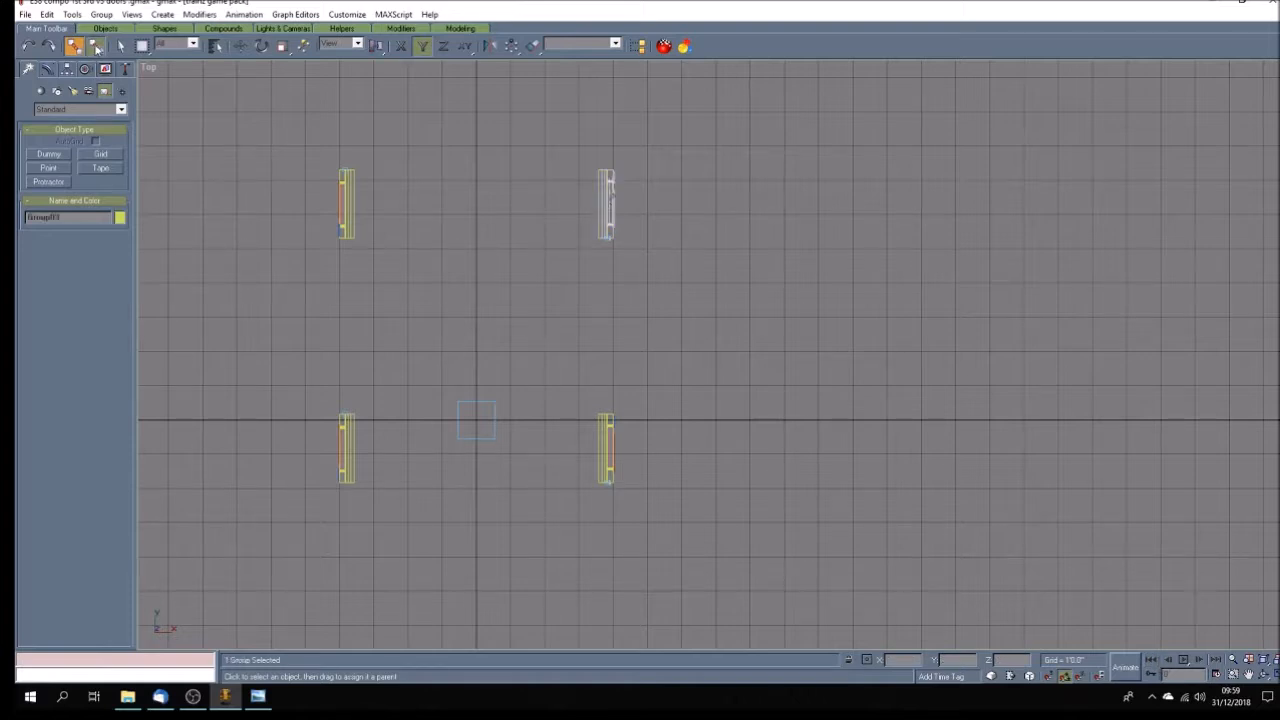
{"action": "left_click", "coordinate": [609, 309]}
Link the first right door's group, Group04, to the b.r.doorleft01 dummy as its parent and clear the selection.
{"action": "scroll", "coordinate": [514, 468], "scroll_direction": "down", "scroll_amount": 5}
{"action": "scroll", "coordinate": [568, 321], "scroll_direction": "up", "scroll_amount": 4}
{"action": "left_click", "coordinate": [538, 360]}
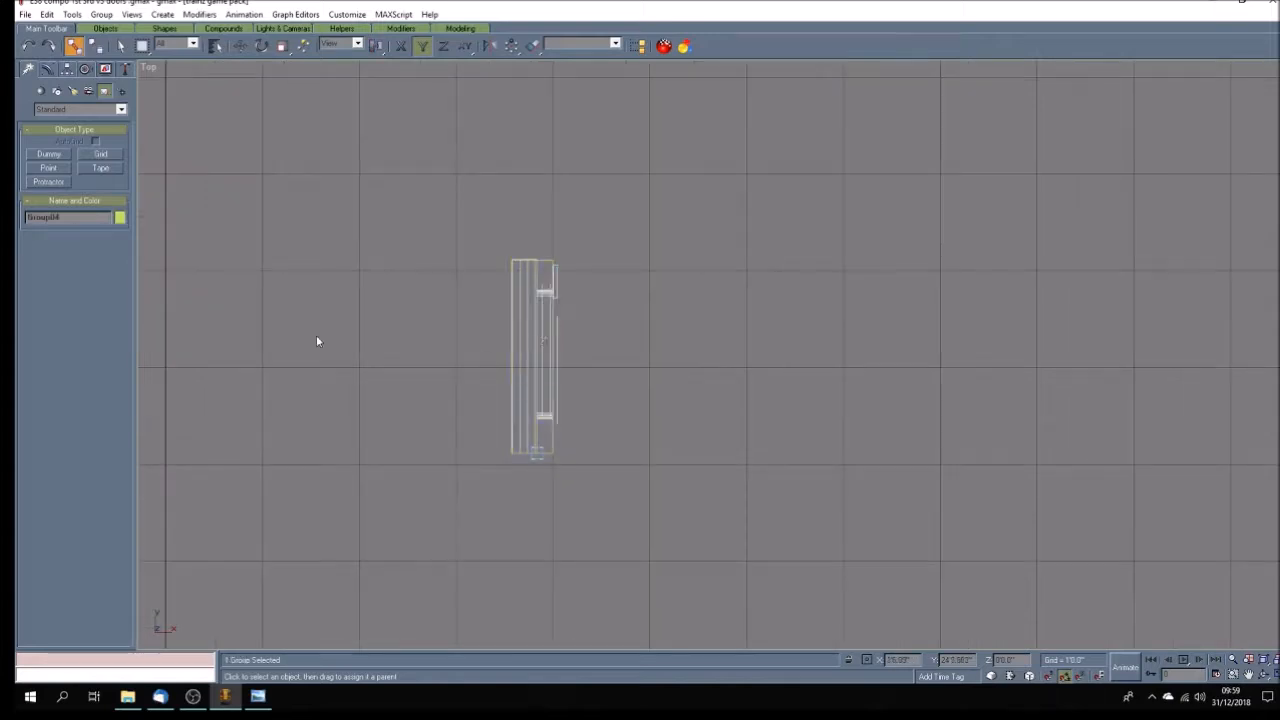
{"action": "key", "text": "h"}
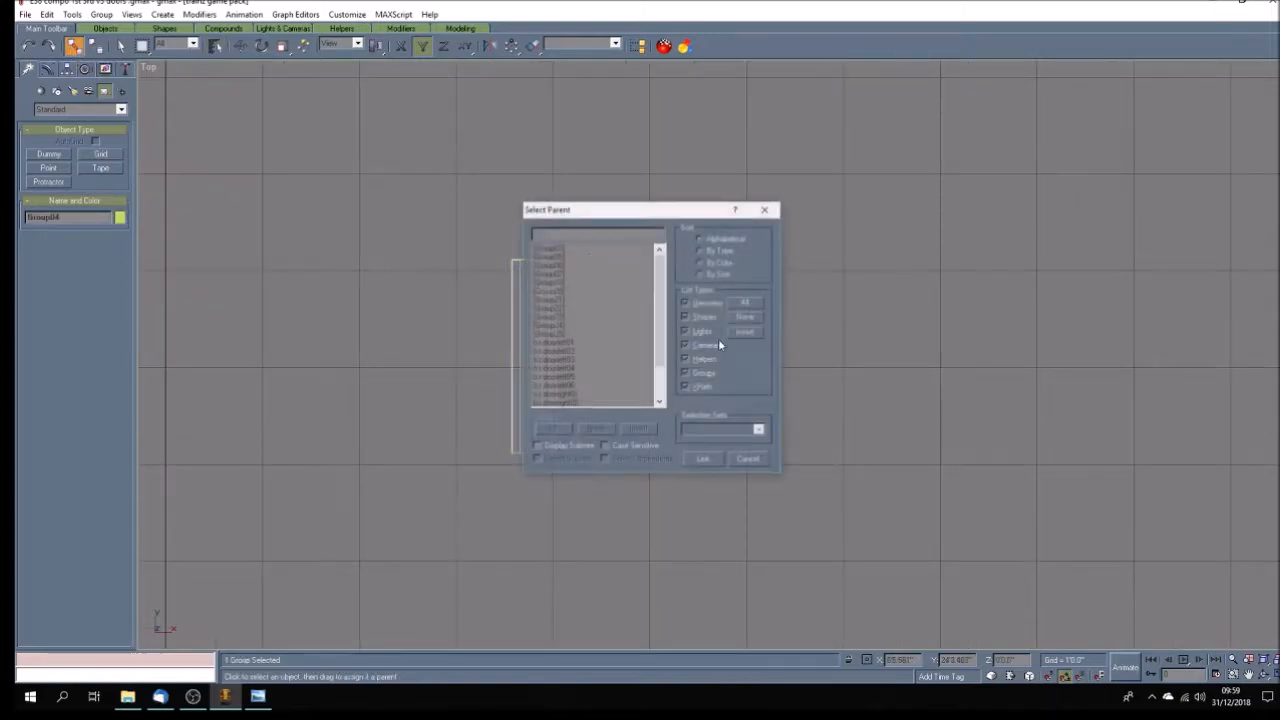
{"action": "left_click", "coordinate": [566, 344]}
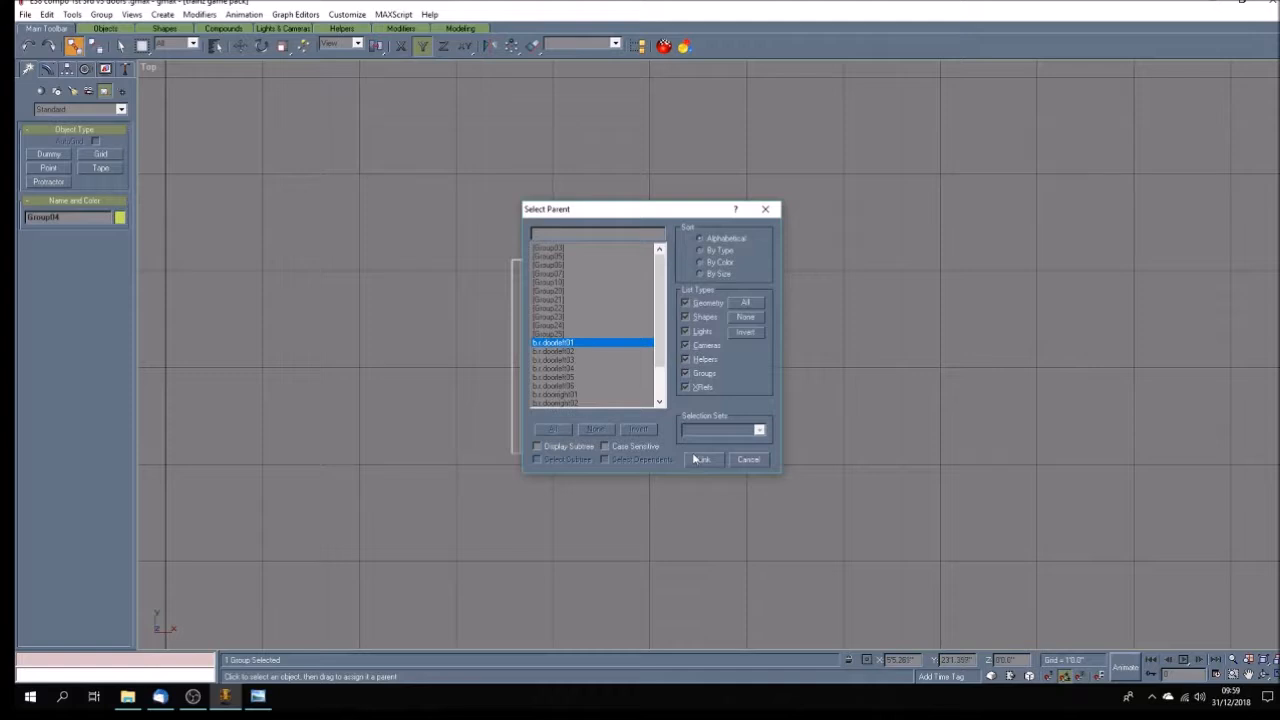
{"action": "left_click", "coordinate": [697, 458]}
{"action": "left_click", "coordinate": [593, 409]}
Play the animation to check the first right door's movement, stop it and return to the first frame.
{"action": "scroll", "coordinate": [593, 409], "scroll_direction": "down", "scroll_amount": 5}
{"action": "scroll", "coordinate": [593, 409], "scroll_direction": "down", "scroll_amount": 3}
{"action": "left_click", "coordinate": [1184, 664]}
{"action": "left_click", "coordinate": [1184, 664]}
{"action": "left_click", "coordinate": [1153, 662]}
Relink the second right door's group, Group03, to the b.r.doorleft02 dummy as its parent and clear the selection.
{"action": "scroll", "coordinate": [586, 578], "scroll_direction": "up", "scroll_amount": 8}
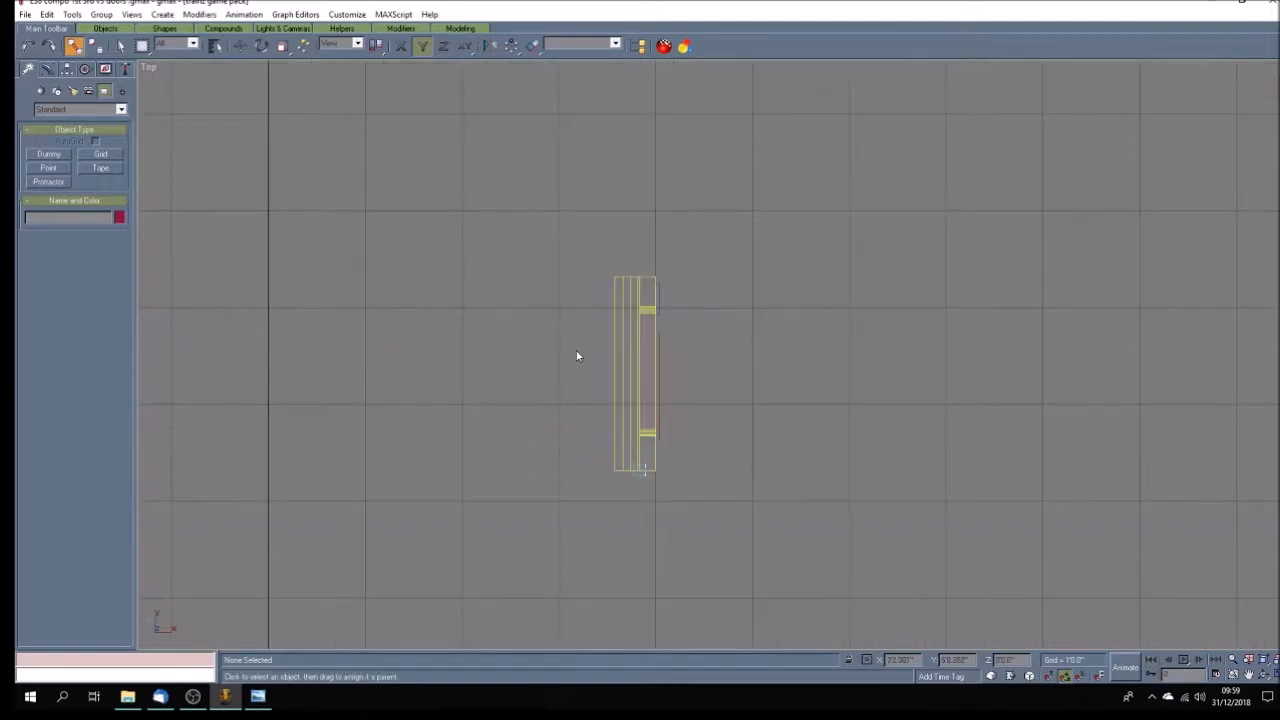
{"action": "left_click_drag", "start_coordinate": [659, 379], "coordinate": [659, 379]}
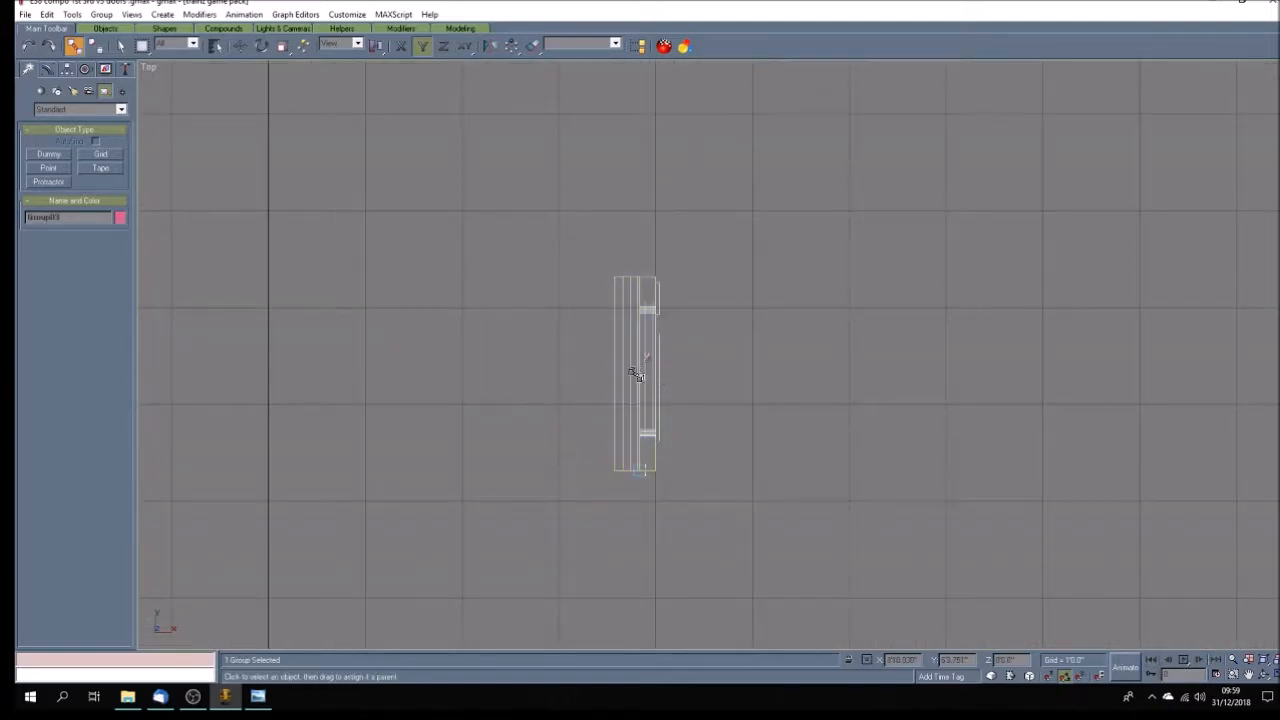
{"action": "left_click", "coordinate": [215, 45]}
{"action": "left_click", "coordinate": [571, 352]}
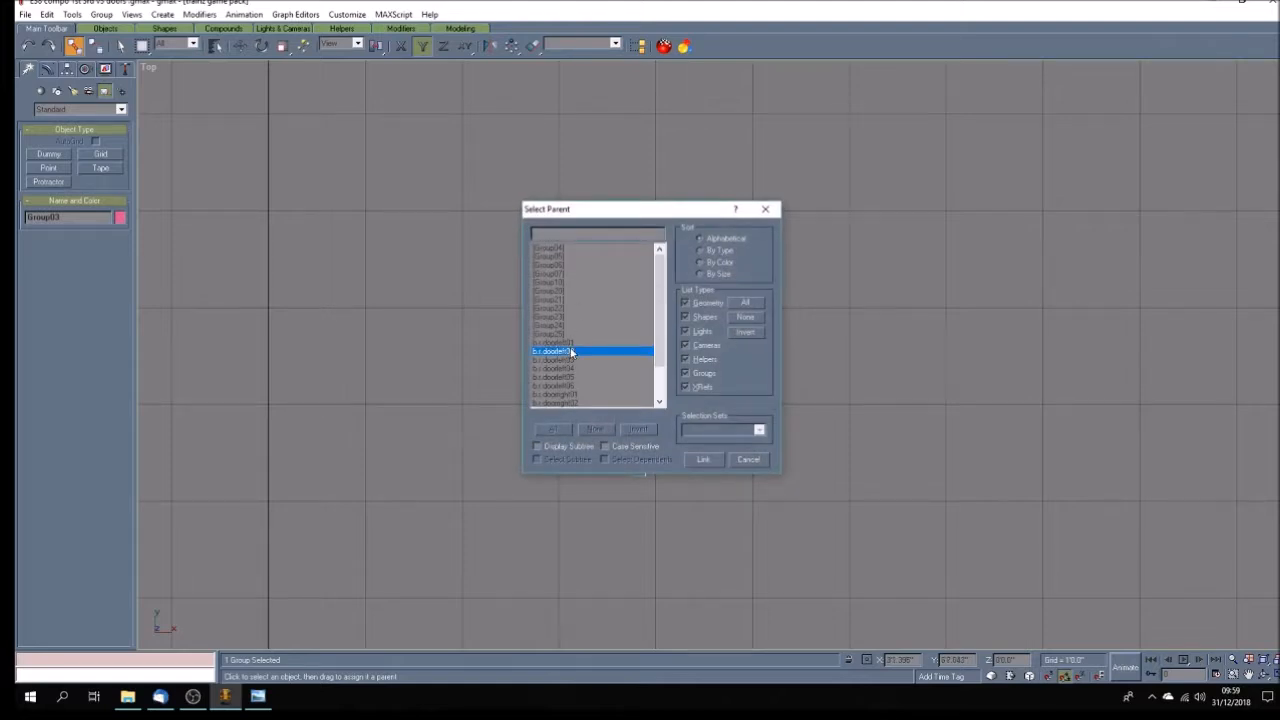
{"action": "left_click", "coordinate": [705, 459]}
{"action": "left_click", "coordinate": [680, 461]}
{"action": "scroll", "coordinate": [665, 460], "scroll_direction": "down", "scroll_amount": 5}
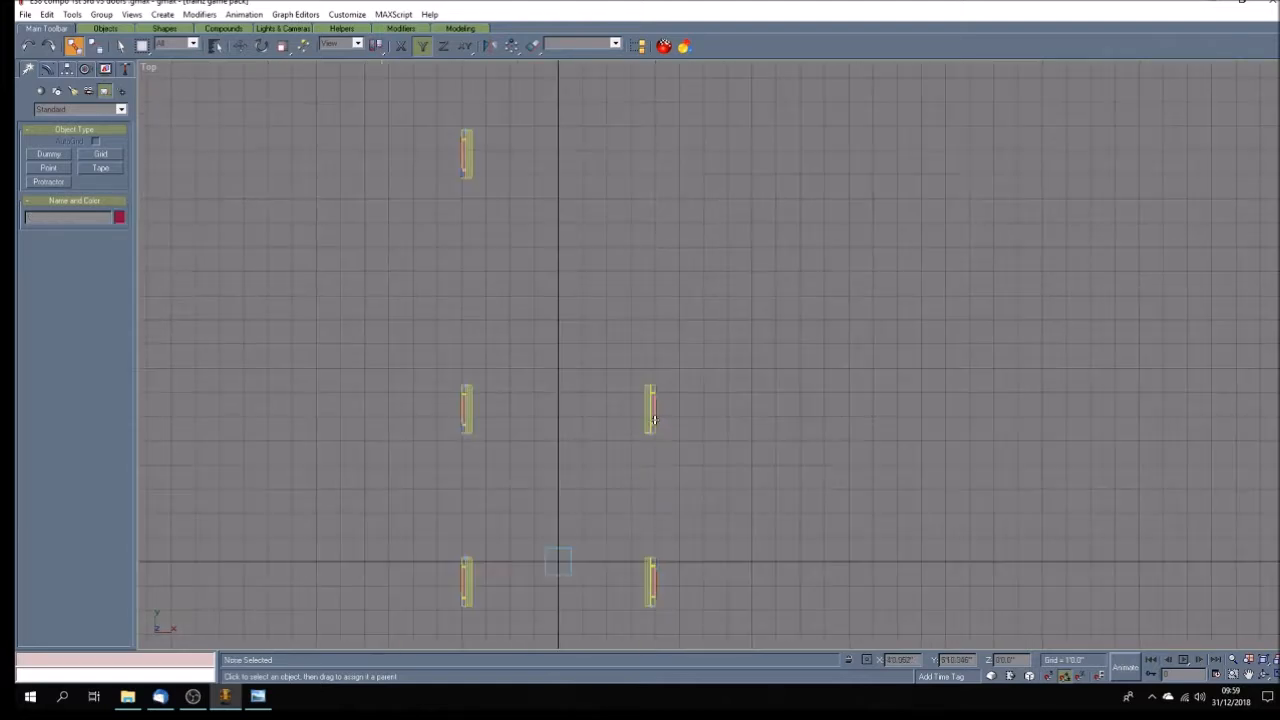
Link the third right door's group, Group05, to the b.r.doorleft03 dummy as its parent and clear the selection.
{"action": "left_click", "coordinate": [652, 500]}
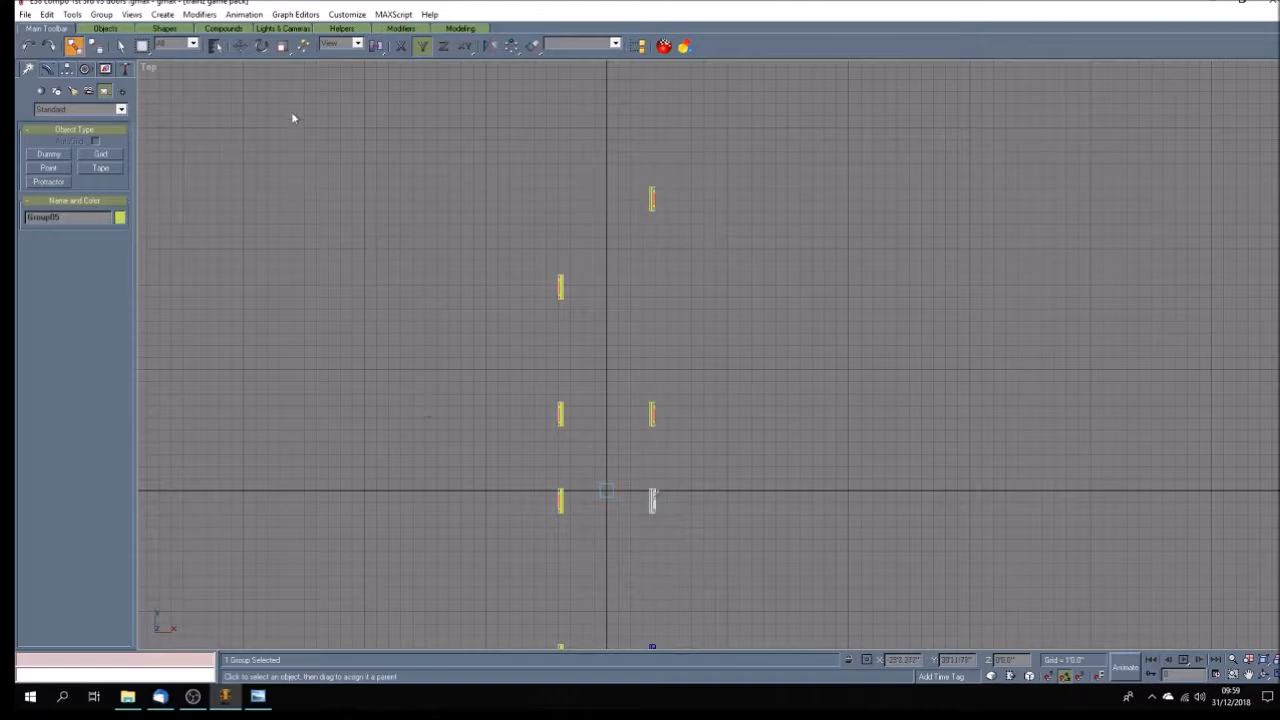
{"action": "left_click", "coordinate": [215, 47]}
{"action": "left_click_drag", "start_coordinate": [664, 214], "coordinate": [878, 220]}
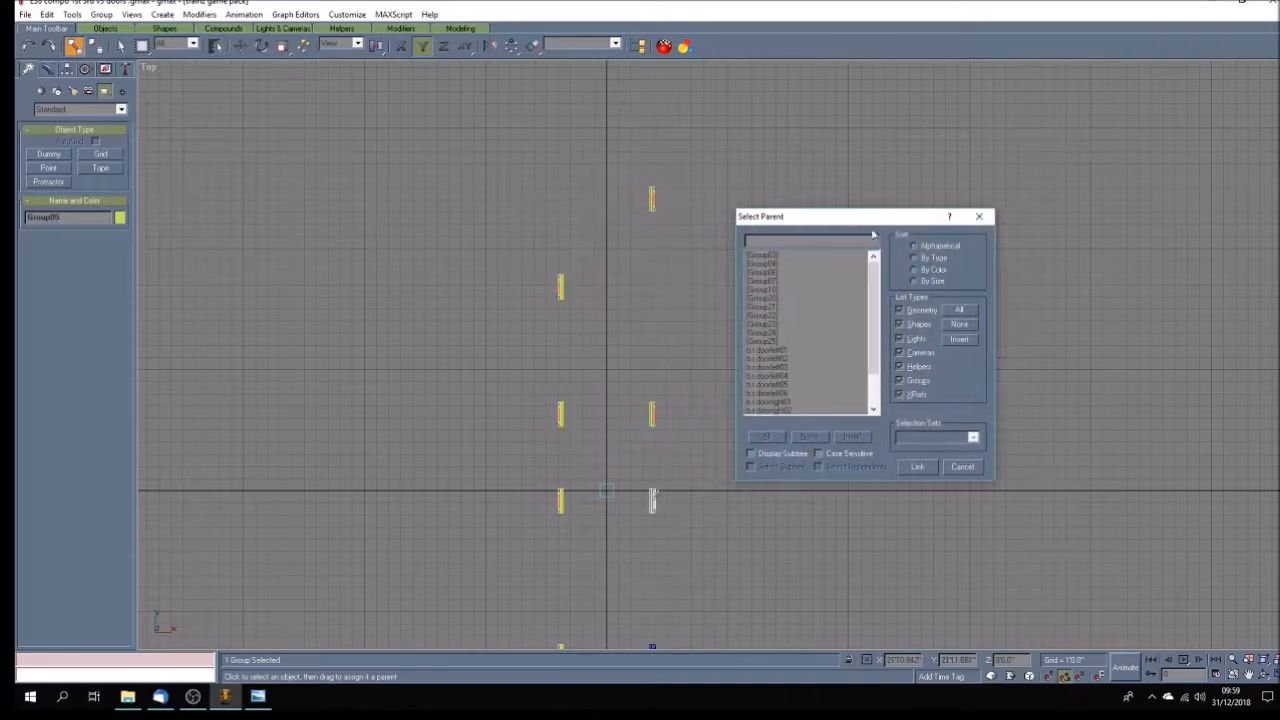
{"action": "left_click", "coordinate": [782, 367]}
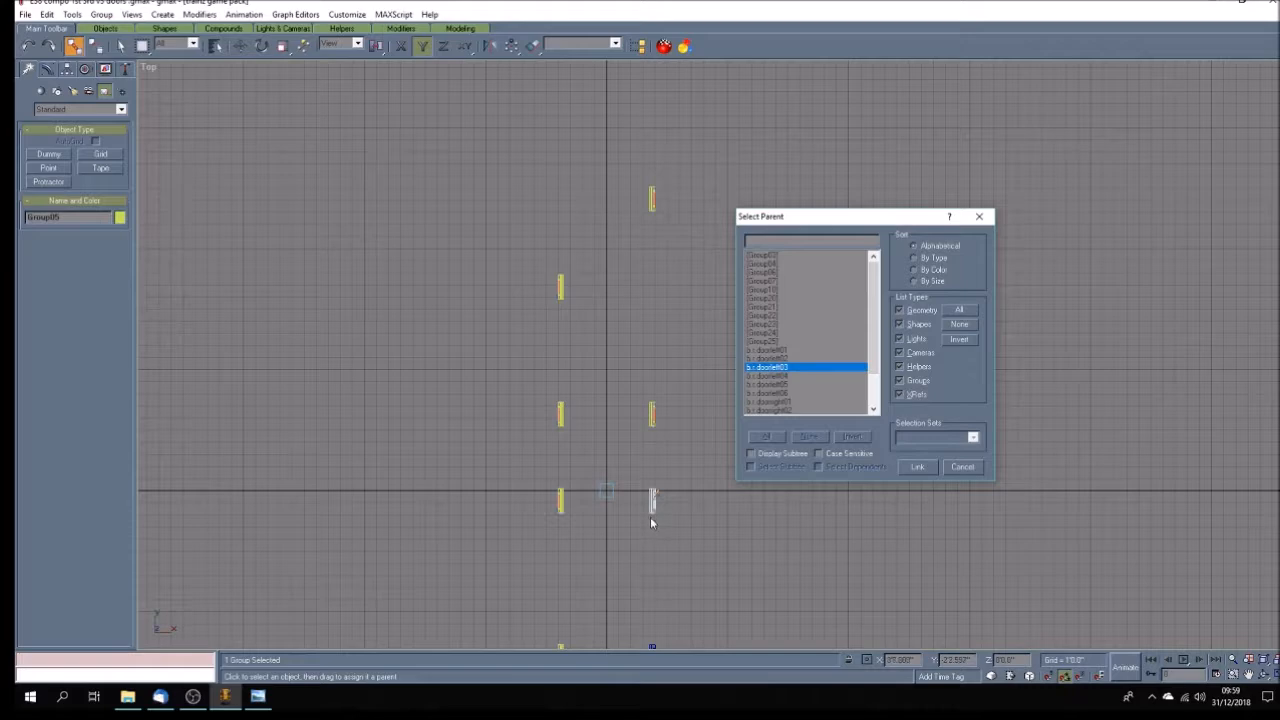
{"action": "left_click", "coordinate": [919, 469]}
{"action": "left_click", "coordinate": [772, 569]}
Link the fourth right door's group to the b.r.doorleft04 dummy as its parent.
{"action": "scroll", "coordinate": [656, 489], "scroll_direction": "down", "scroll_amount": 4}
{"action": "scroll", "coordinate": [661, 575], "scroll_direction": "up", "scroll_amount": 5}
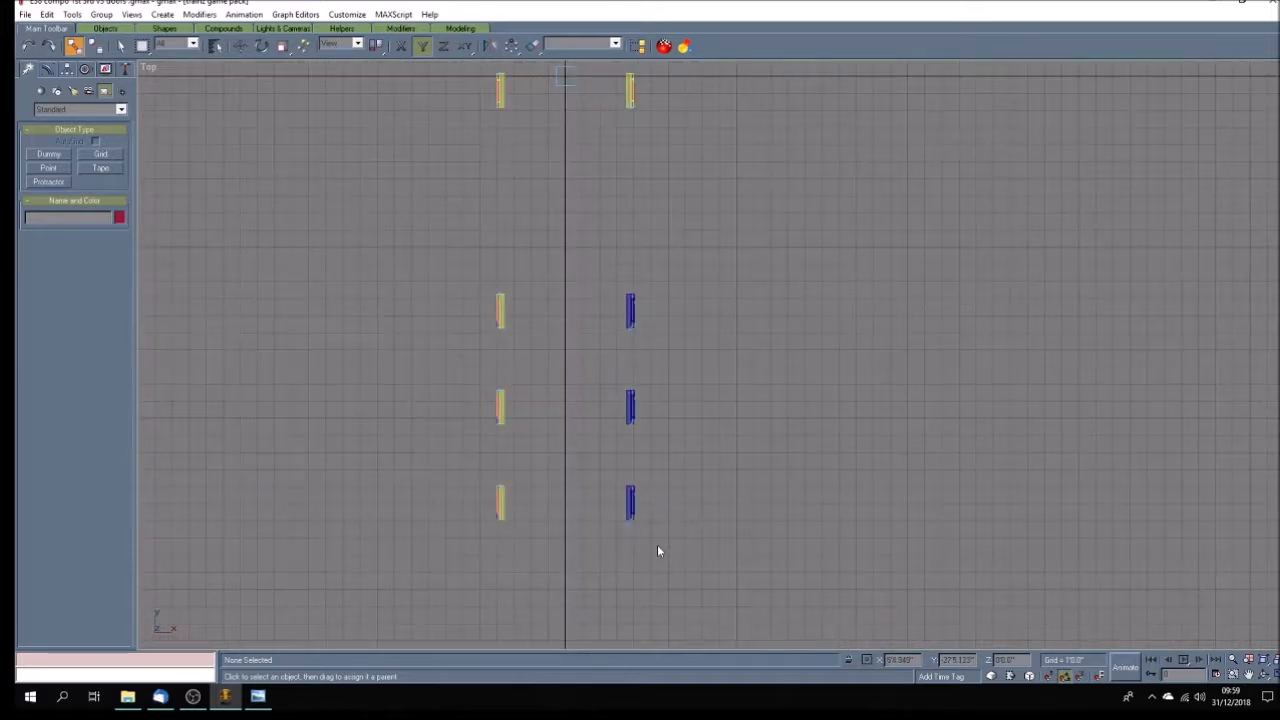
{"action": "scroll", "coordinate": [657, 551], "scroll_direction": "up", "scroll_amount": 3}
{"action": "scroll", "coordinate": [665, 523], "scroll_direction": "down", "scroll_amount": 3}
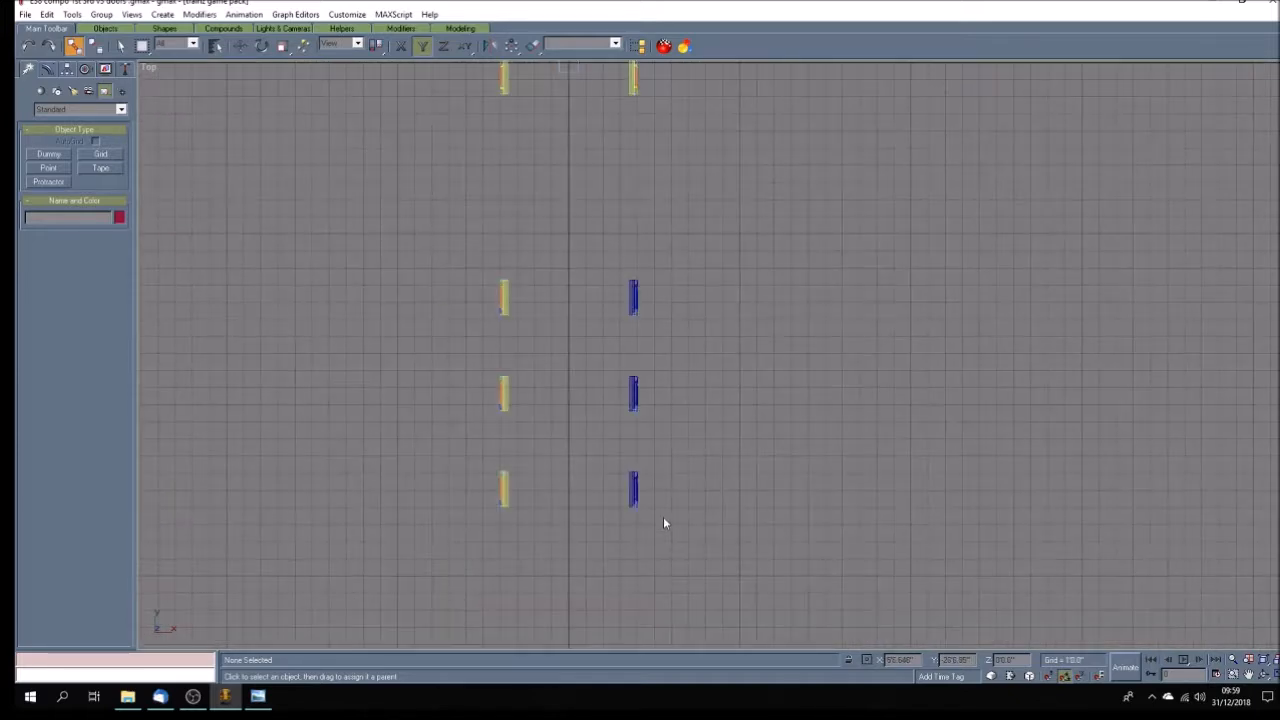
{"action": "left_click", "coordinate": [636, 288]}
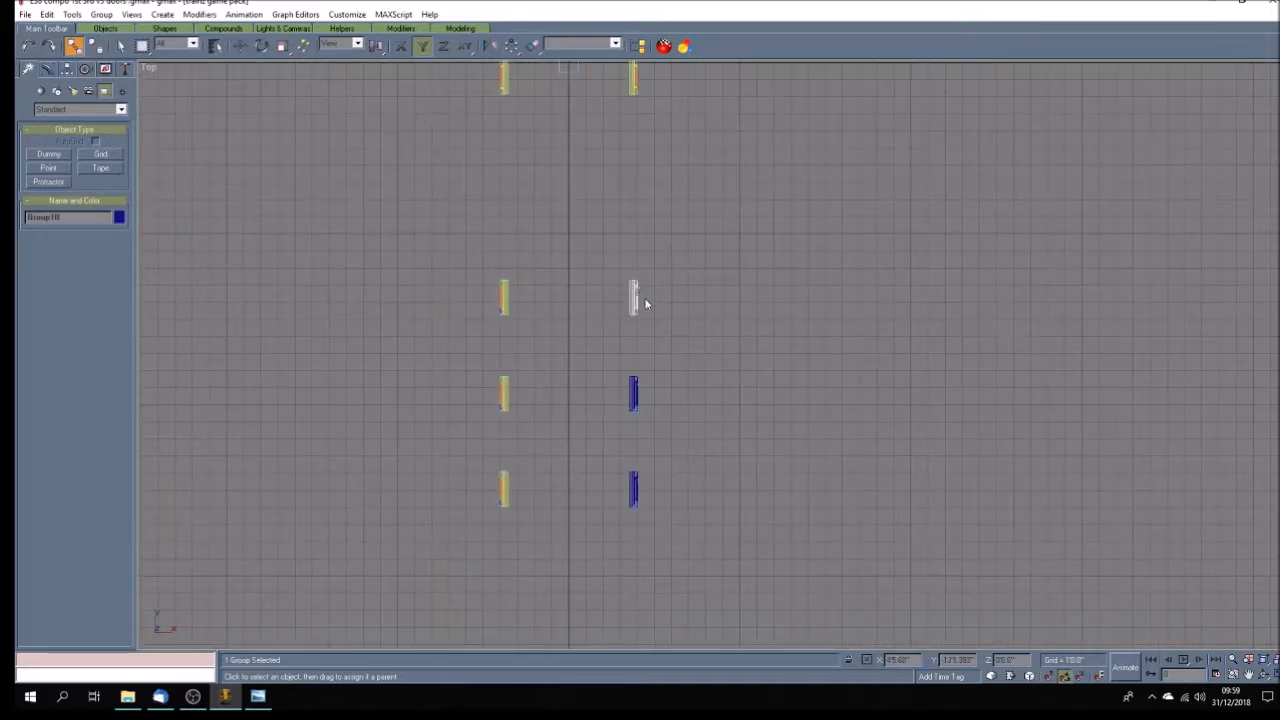
{"action": "left_click", "coordinate": [218, 47]}
{"action": "left_click_drag", "start_coordinate": [617, 209], "coordinate": [862, 212]}
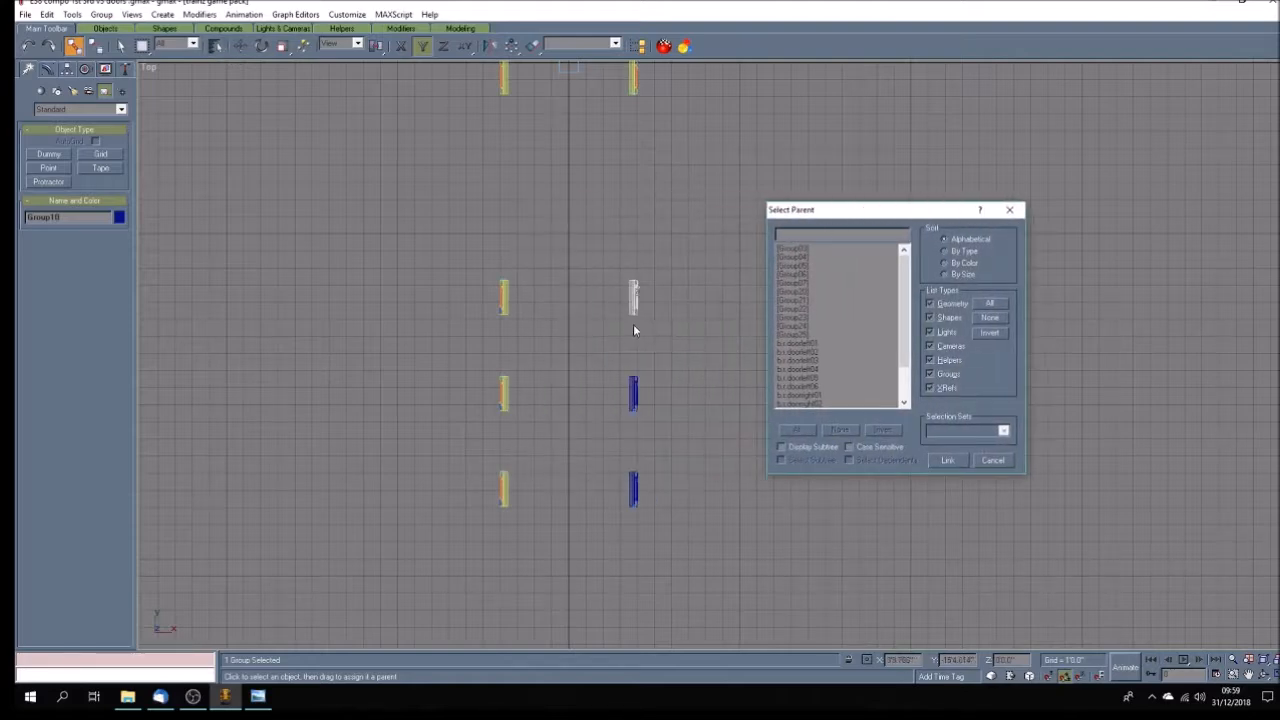
{"action": "left_click", "coordinate": [810, 370]}
{"action": "left_click", "coordinate": [950, 460]}
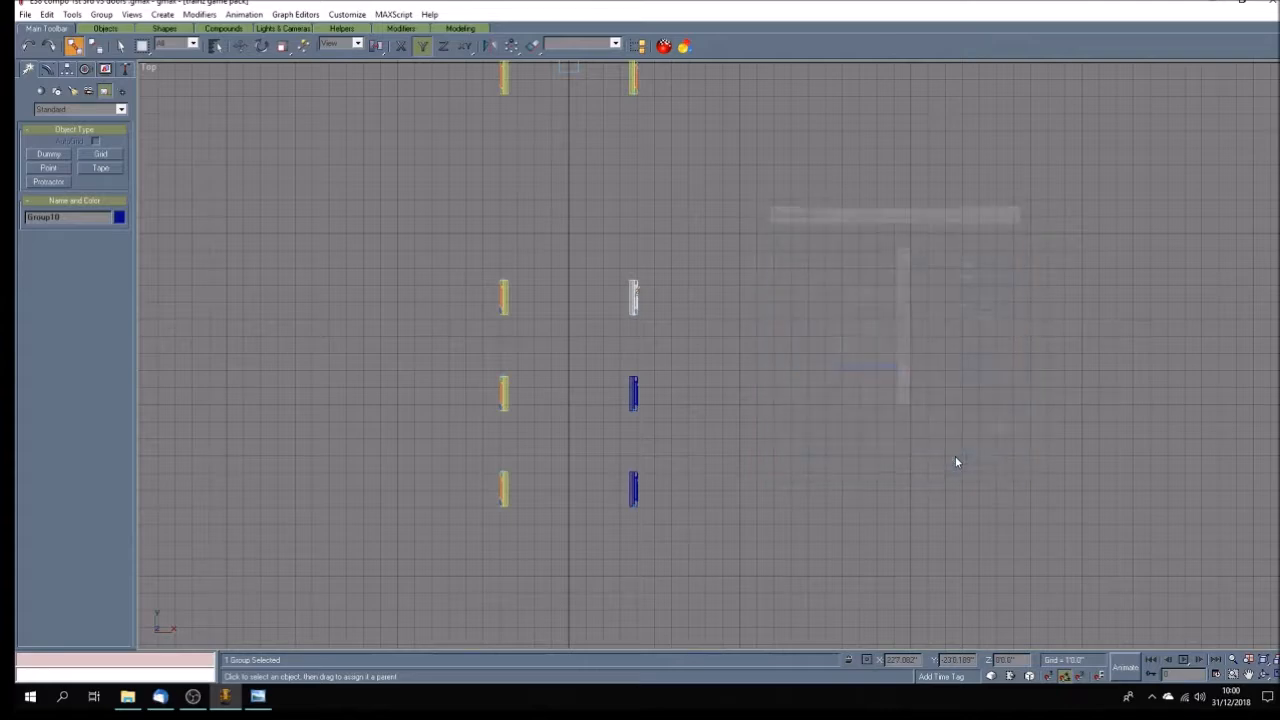
Link the fifth right door's group, Group06, to the b.r.doorleft05 dummy as its parent.
{"action": "left_click", "coordinate": [633, 392]}
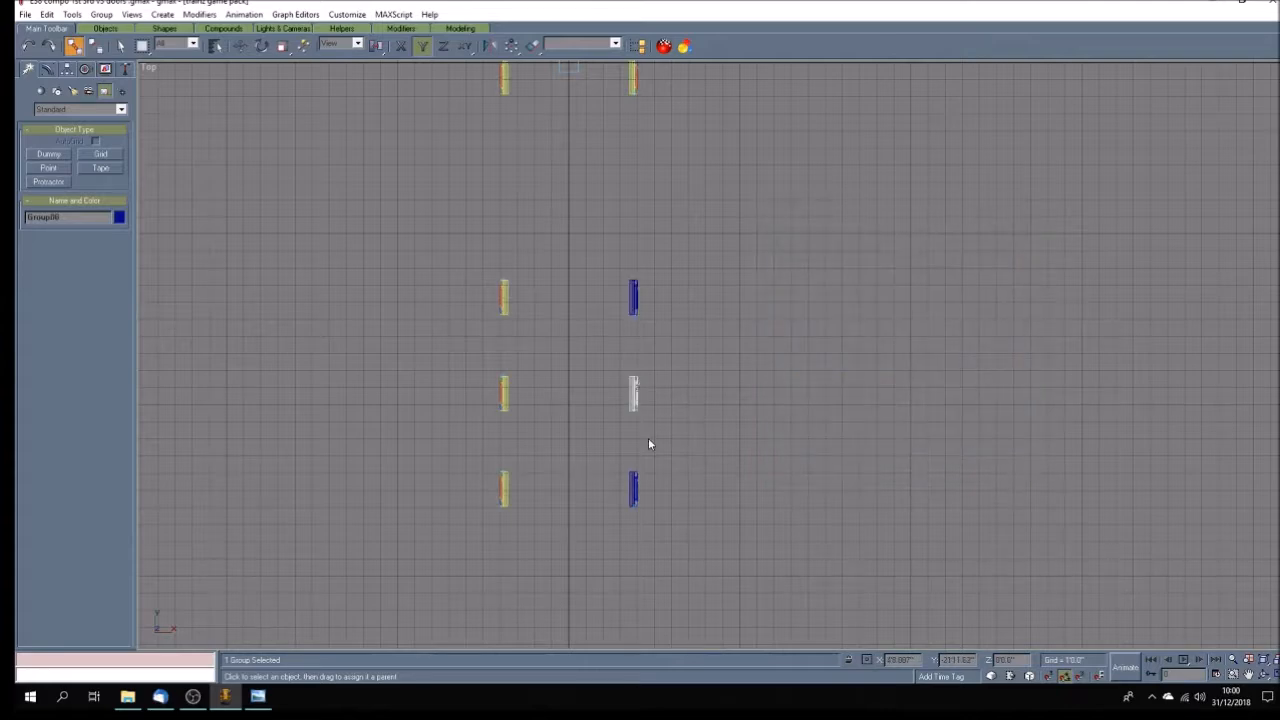
{"action": "scroll", "coordinate": [648, 437], "scroll_direction": "up", "scroll_amount": 4}
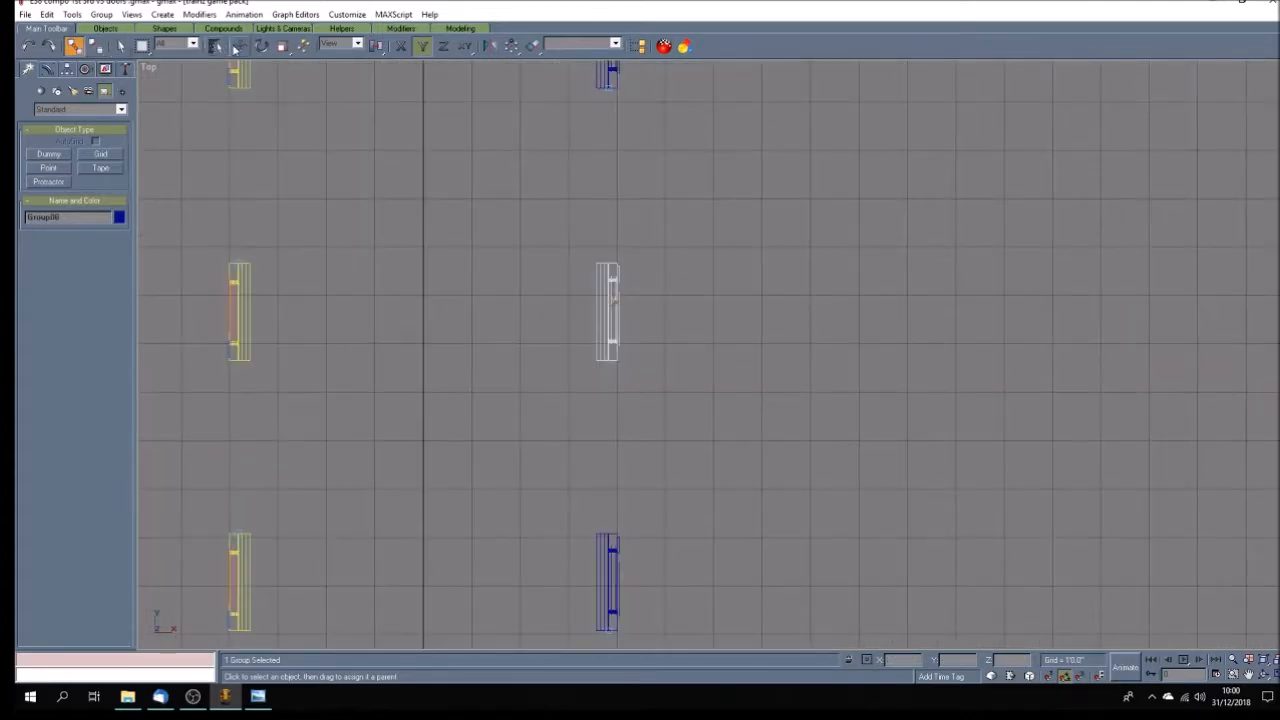
{"action": "left_click", "coordinate": [215, 45]}
{"action": "left_click_drag", "start_coordinate": [669, 209], "coordinate": [885, 209]}
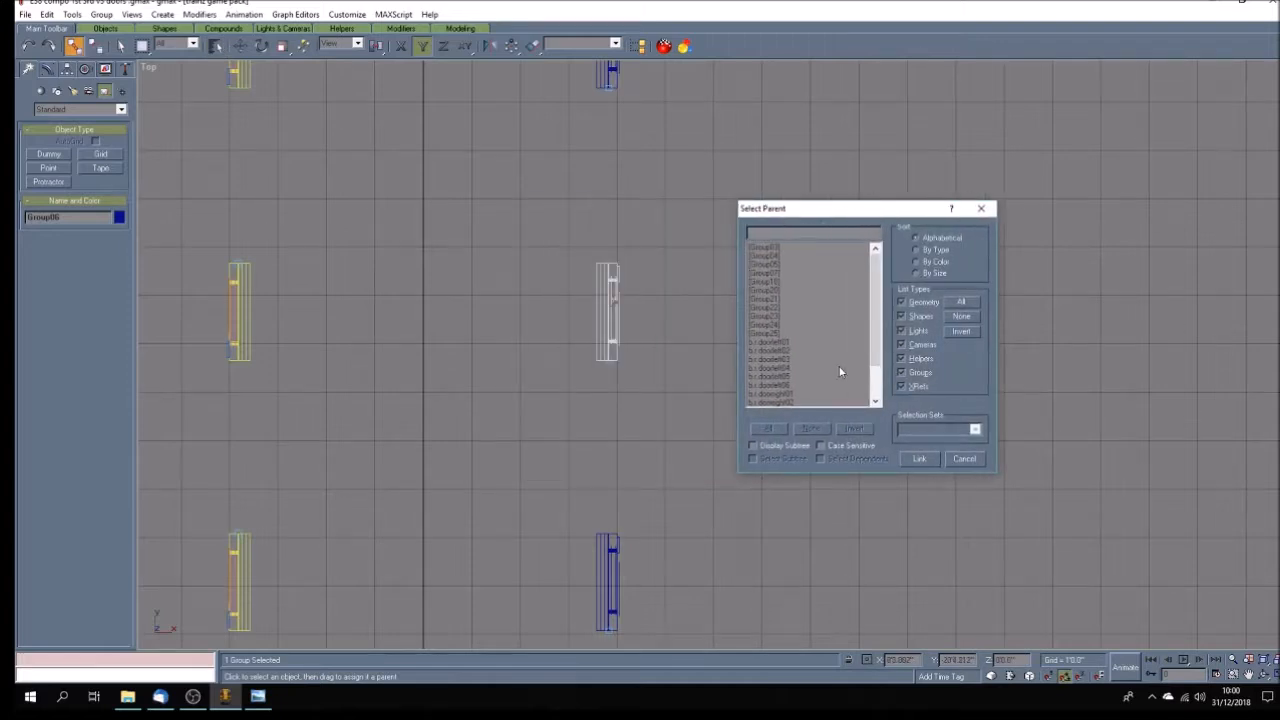
{"action": "left_click", "coordinate": [783, 378]}
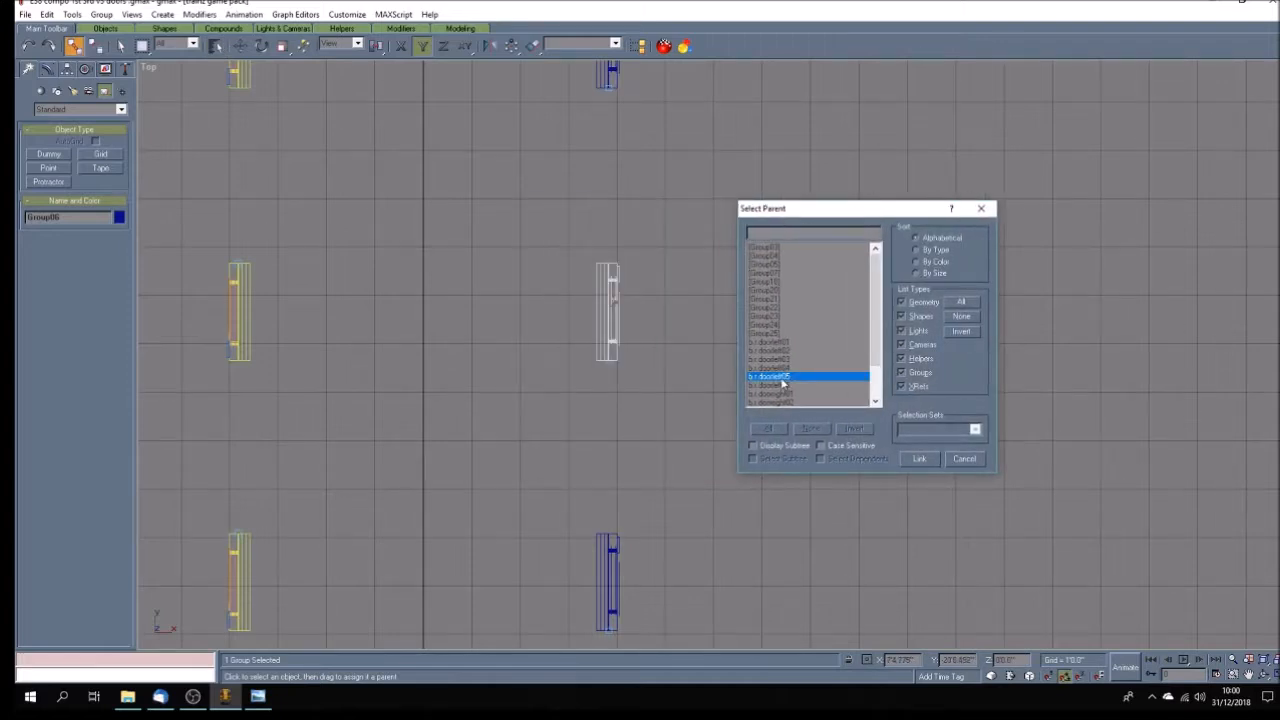
{"action": "left_click", "coordinate": [922, 459]}
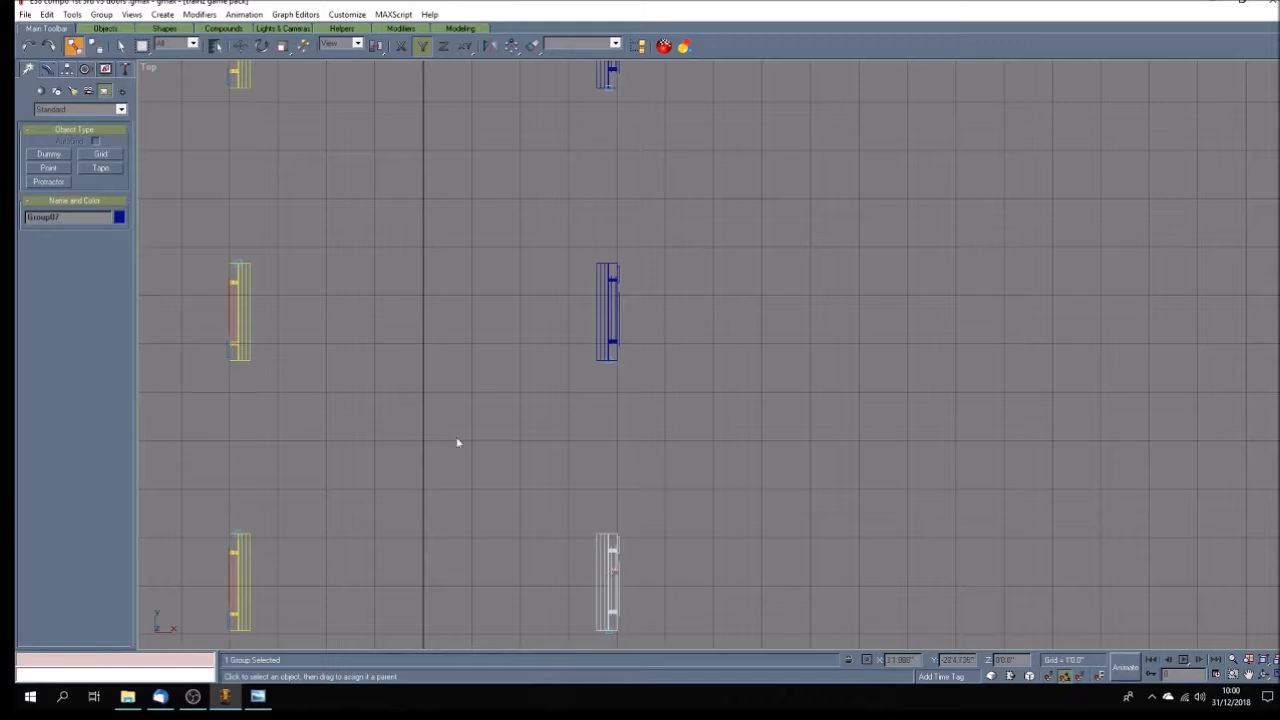
Link the sixth right door's group, Group07, to the b.r.doorleft06 dummy as its parent.
{"action": "left_click", "coordinate": [215, 45]}
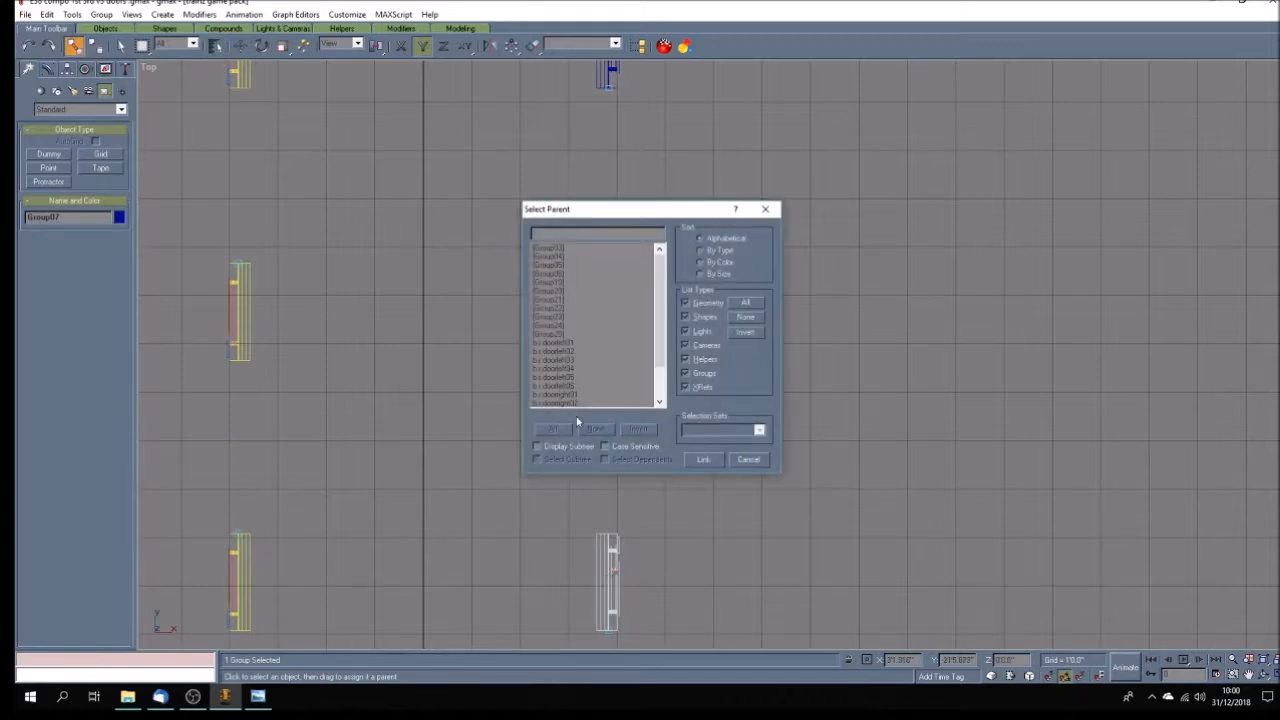
{"action": "left_click", "coordinate": [566, 386]}
{"action": "left_click", "coordinate": [689, 459]}
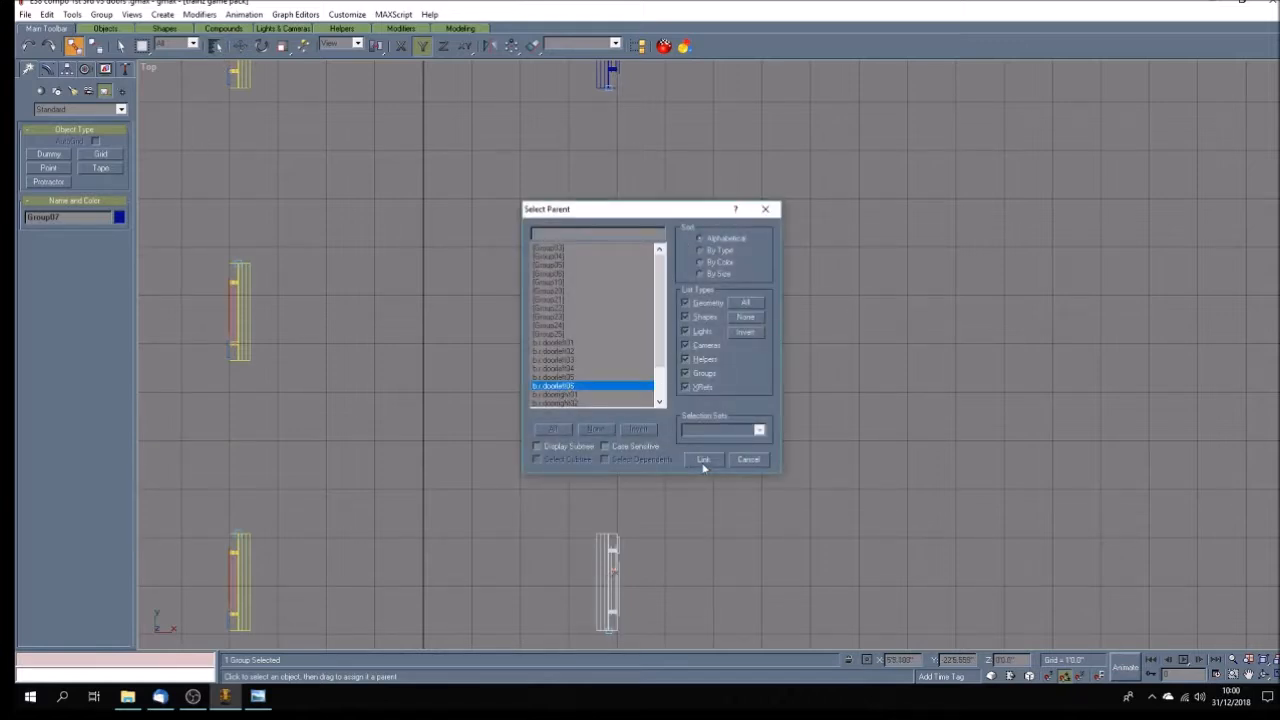
Link the first left door's group, Group20, to the b.r.doorright01 dummy as its parent.
{"action": "scroll", "coordinate": [745, 461], "scroll_direction": "down", "scroll_amount": 4}
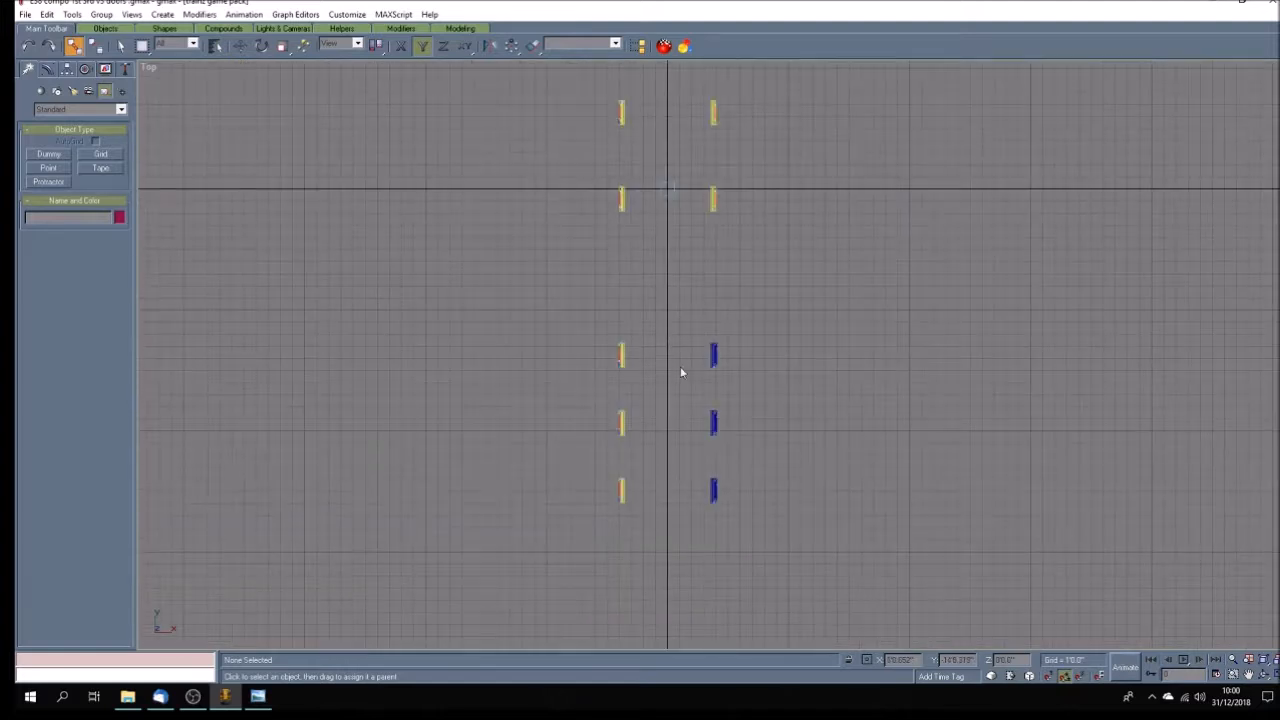
{"action": "scroll", "coordinate": [675, 365], "scroll_direction": "down", "scroll_amount": 4}
{"action": "scroll", "coordinate": [691, 189], "scroll_direction": "up", "scroll_amount": 8}
{"action": "scroll", "coordinate": [692, 188], "scroll_direction": "up", "scroll_amount": 5}
{"action": "scroll", "coordinate": [691, 189], "scroll_direction": "down", "scroll_amount": 2}
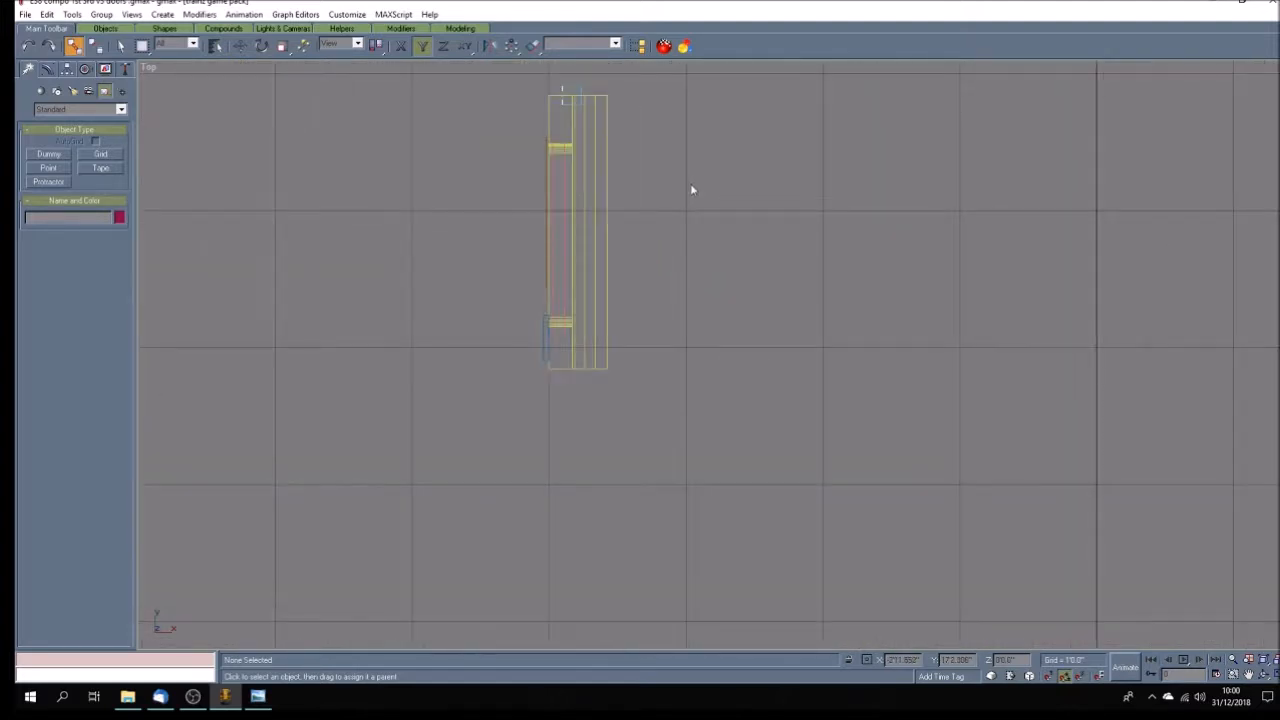
{"action": "left_click", "coordinate": [585, 210]}
{"action": "left_click", "coordinate": [215, 46]}
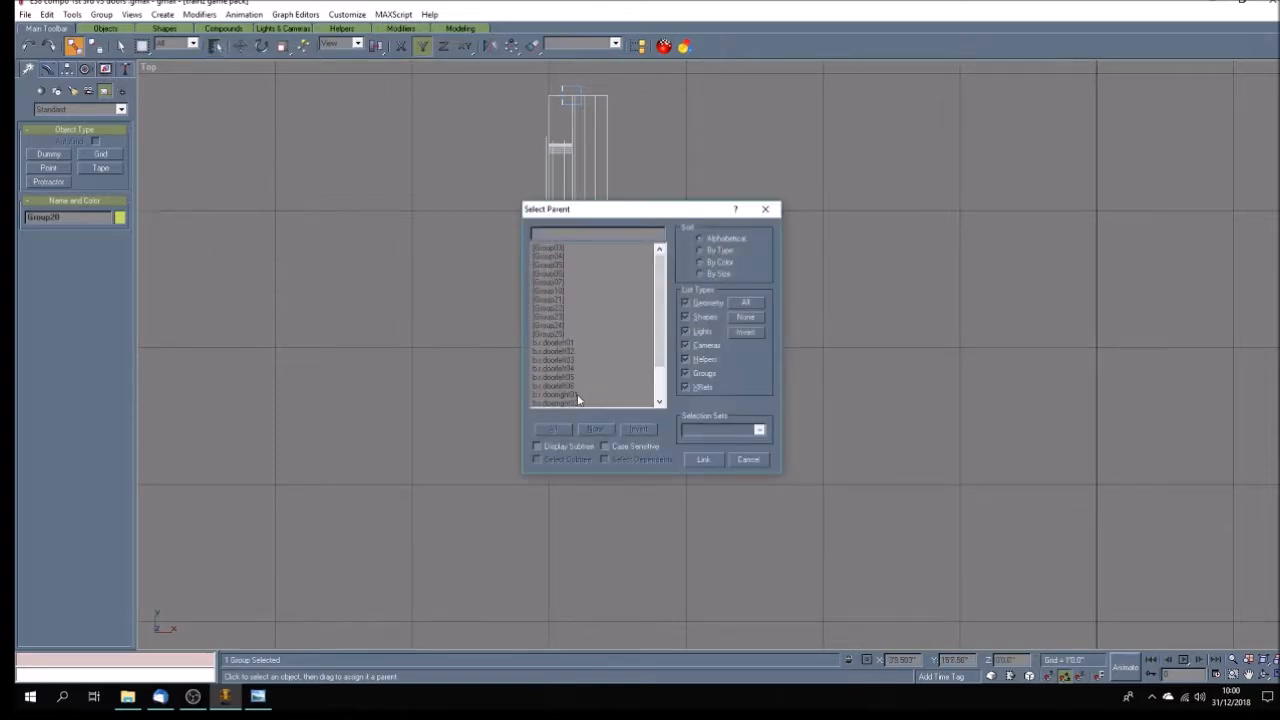
{"action": "left_click", "coordinate": [576, 395]}
{"action": "left_click", "coordinate": [704, 460]}
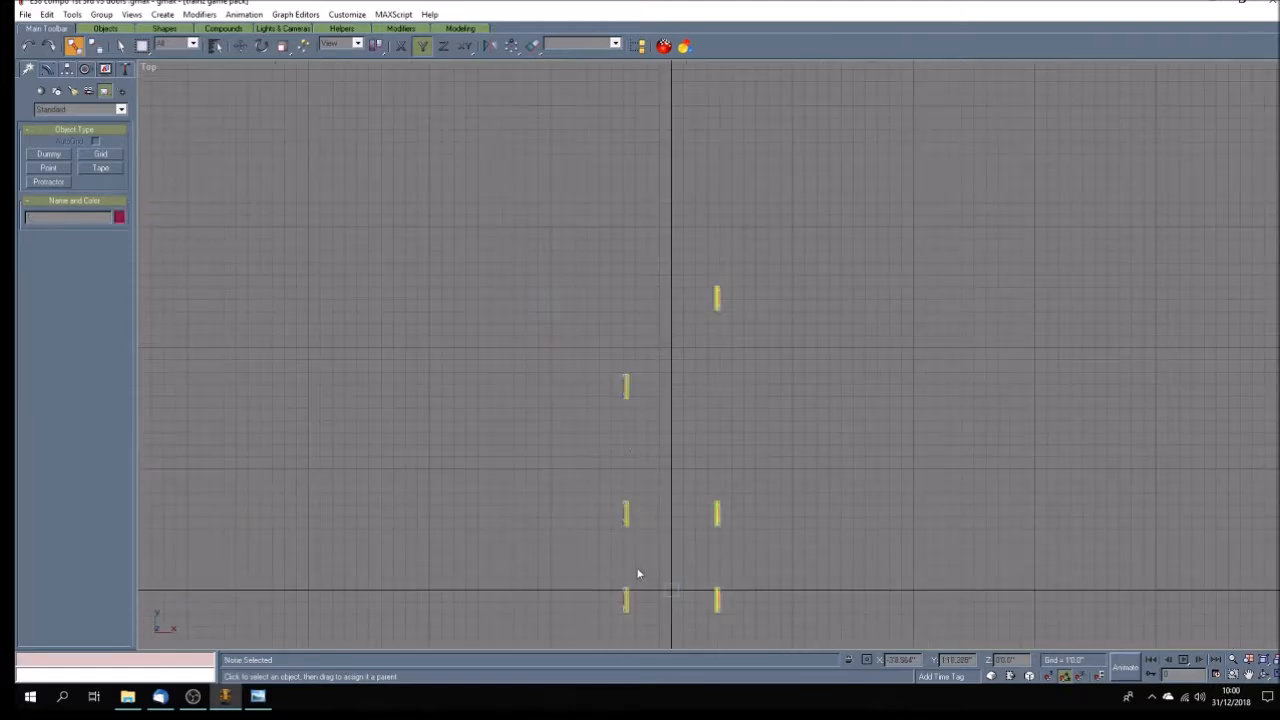
Link the second left door's group, Group21, to the b.r.doorright02 dummy as its parent and clear the selection.
{"action": "scroll", "coordinate": [636, 485], "scroll_direction": "up", "scroll_amount": 6}
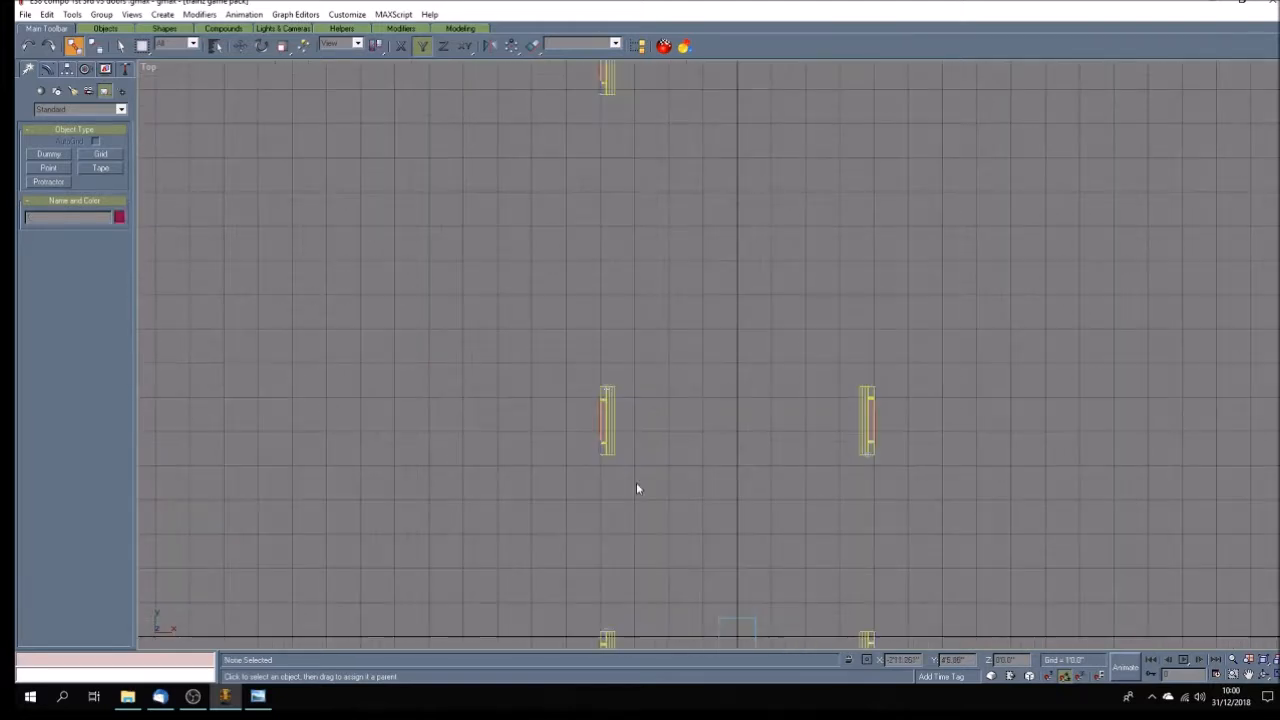
{"action": "left_click", "coordinate": [560, 370]}
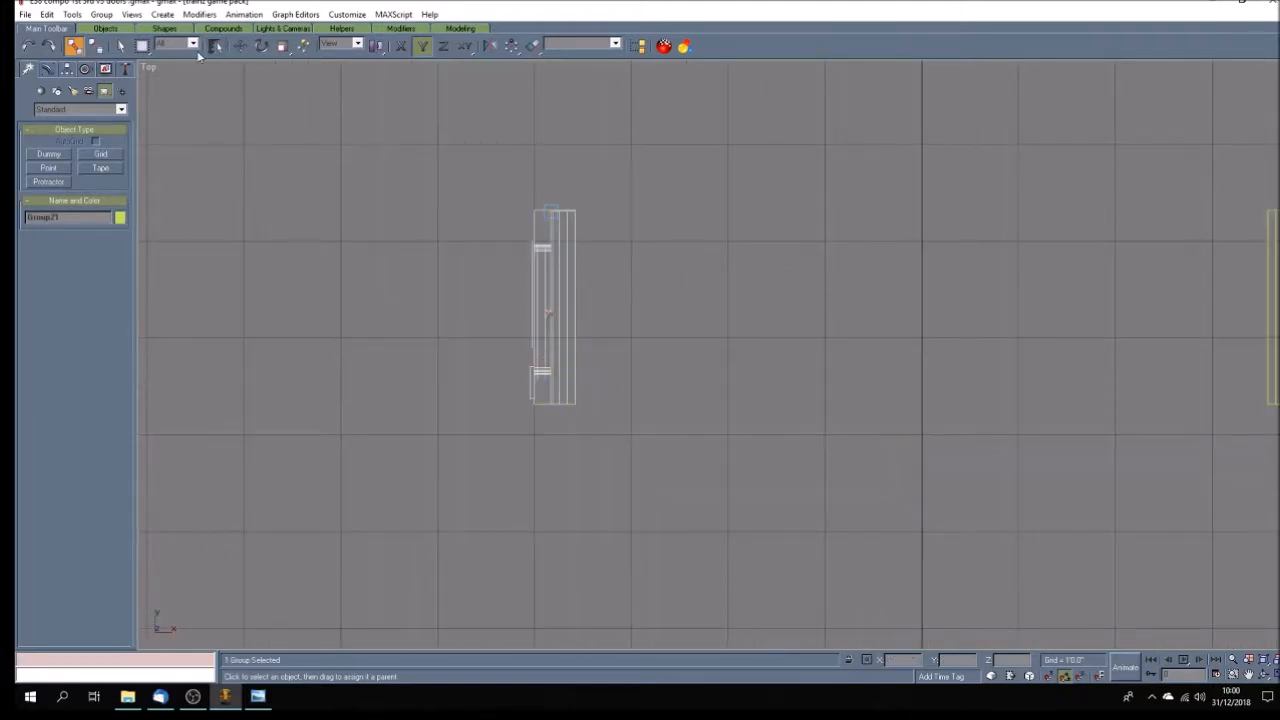
{"action": "key", "text": "h"}
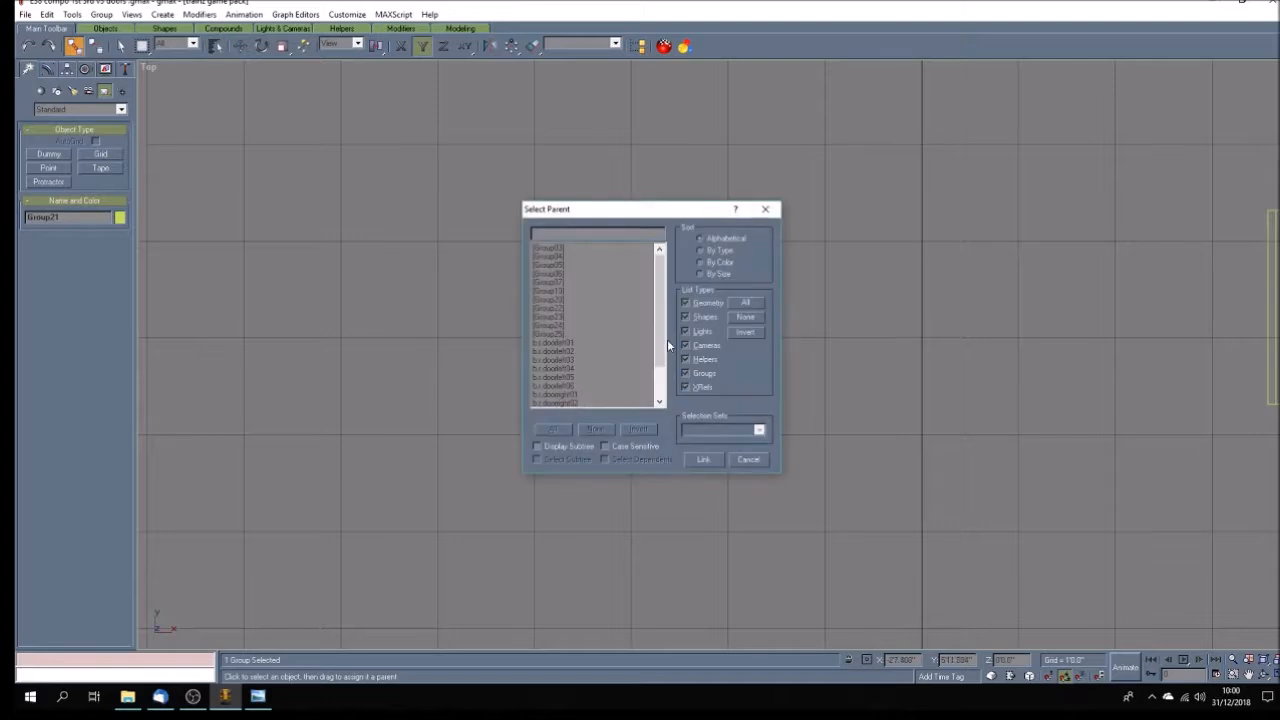
{"action": "left_click", "coordinate": [563, 403]}
{"action": "left_click", "coordinate": [705, 460]}
{"action": "left_click", "coordinate": [491, 443]}
Link the third left door's group, Group22, to the b.r.doorright03 dummy as its parent.
{"action": "scroll", "coordinate": [495, 441], "scroll_direction": "down", "scroll_amount": 5}
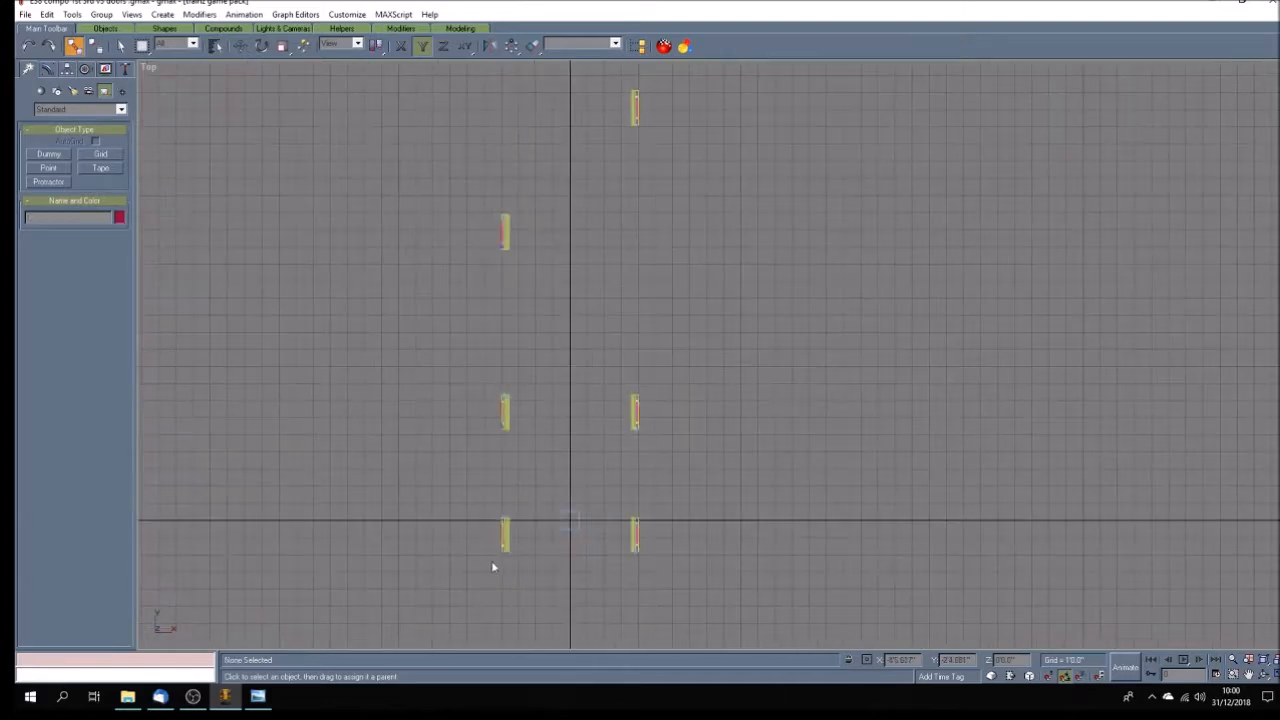
{"action": "scroll", "coordinate": [492, 567], "scroll_direction": "up", "scroll_amount": 8}
{"action": "left_click", "coordinate": [545, 460]}
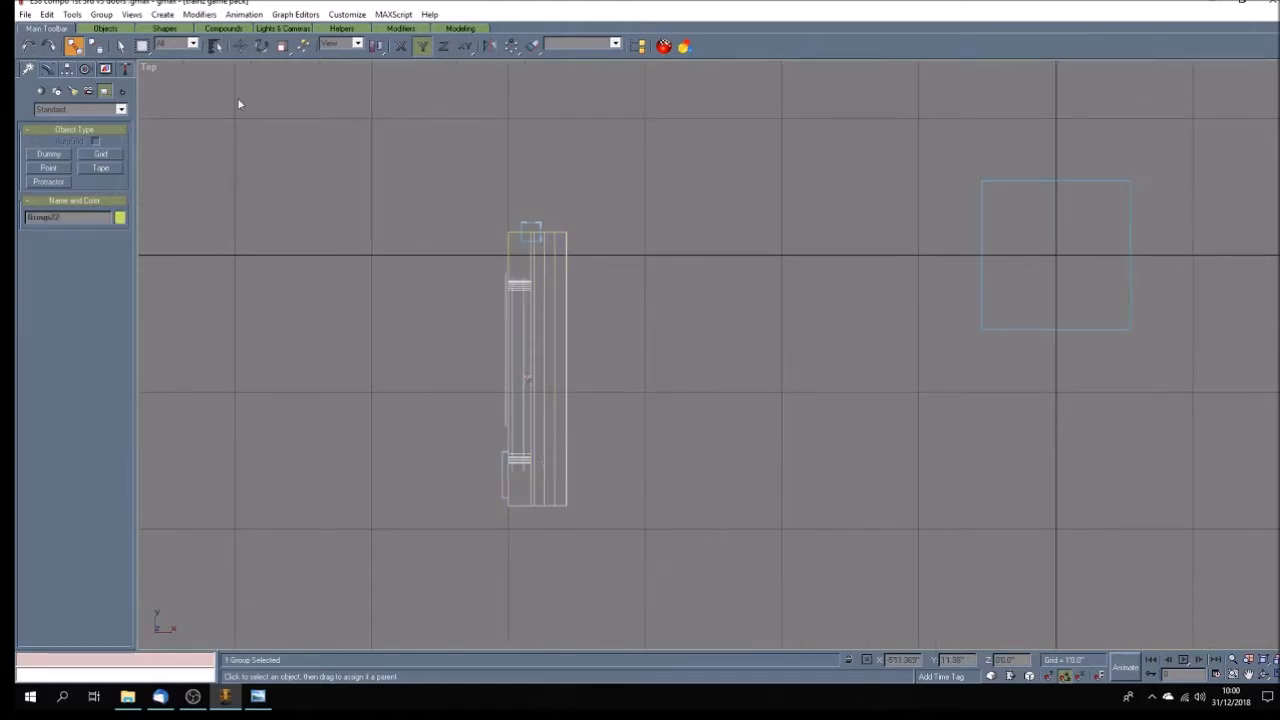
{"action": "left_click", "coordinate": [215, 45]}
{"action": "left_click", "coordinate": [660, 401]}
{"action": "left_click", "coordinate": [660, 401]}
{"action": "left_click", "coordinate": [563, 385]}
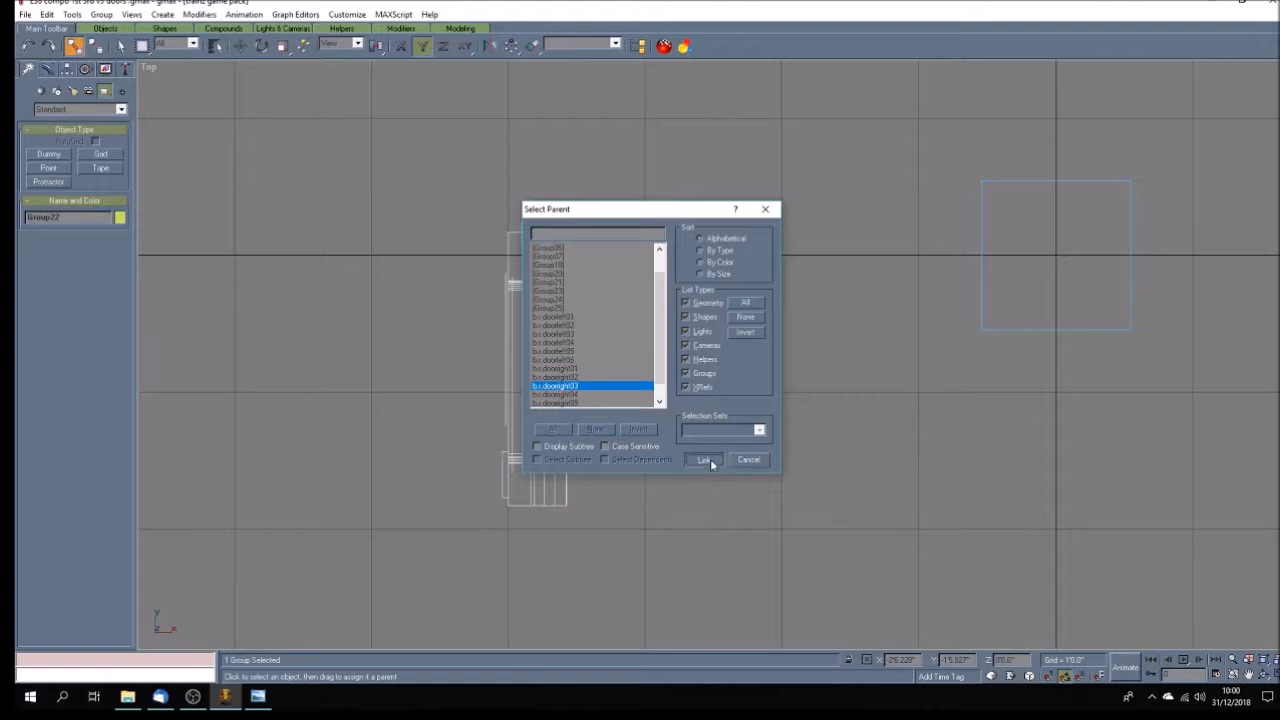
{"action": "left_click", "coordinate": [703, 459]}
Link the fourth left door's group, Group23, to the b.r.doorright04 dummy as its parent and clear the selection.
{"action": "scroll", "coordinate": [601, 370], "scroll_direction": "down", "scroll_amount": 4}
{"action": "scroll", "coordinate": [590, 365], "scroll_direction": "down", "scroll_amount": 4}
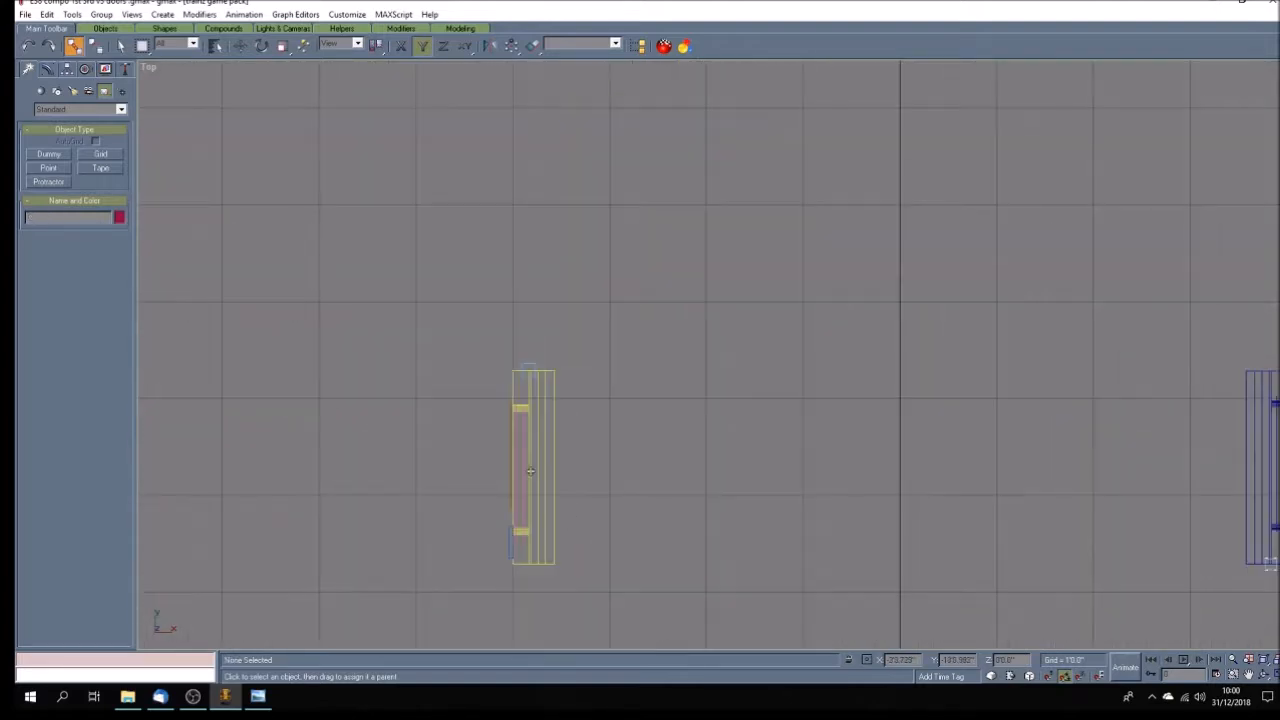
{"action": "left_click", "coordinate": [534, 467]}
{"action": "key", "text": "h"}
{"action": "scroll", "coordinate": [590, 330], "scroll_direction": "down", "scroll_amount": 5}
{"action": "left_click", "coordinate": [572, 378]}
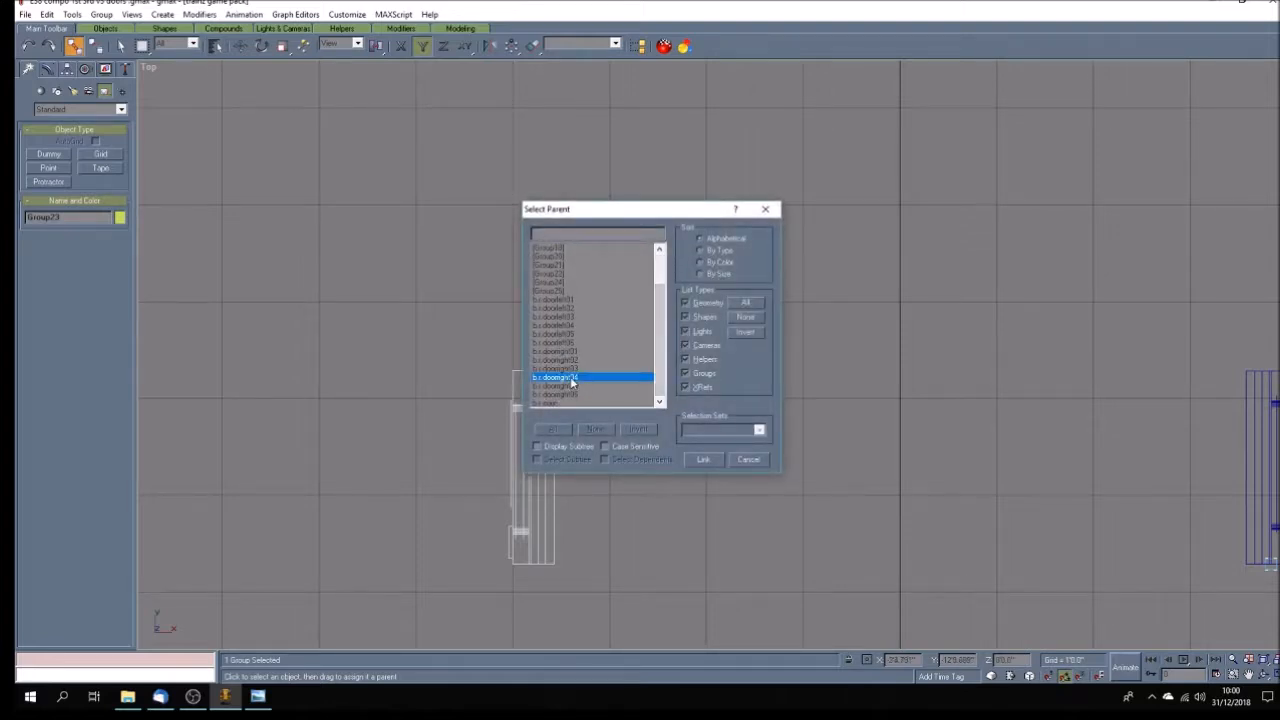
{"action": "left_click", "coordinate": [711, 466]}
{"action": "left_click", "coordinate": [615, 418]}
Link the fifth left door's group, Group24, to the b.r.doorright05 dummy as its parent.
{"action": "scroll", "coordinate": [610, 412], "scroll_direction": "down", "scroll_amount": 8}
{"action": "scroll", "coordinate": [608, 490], "scroll_direction": "up", "scroll_amount": 5}
{"action": "left_click", "coordinate": [591, 440]}
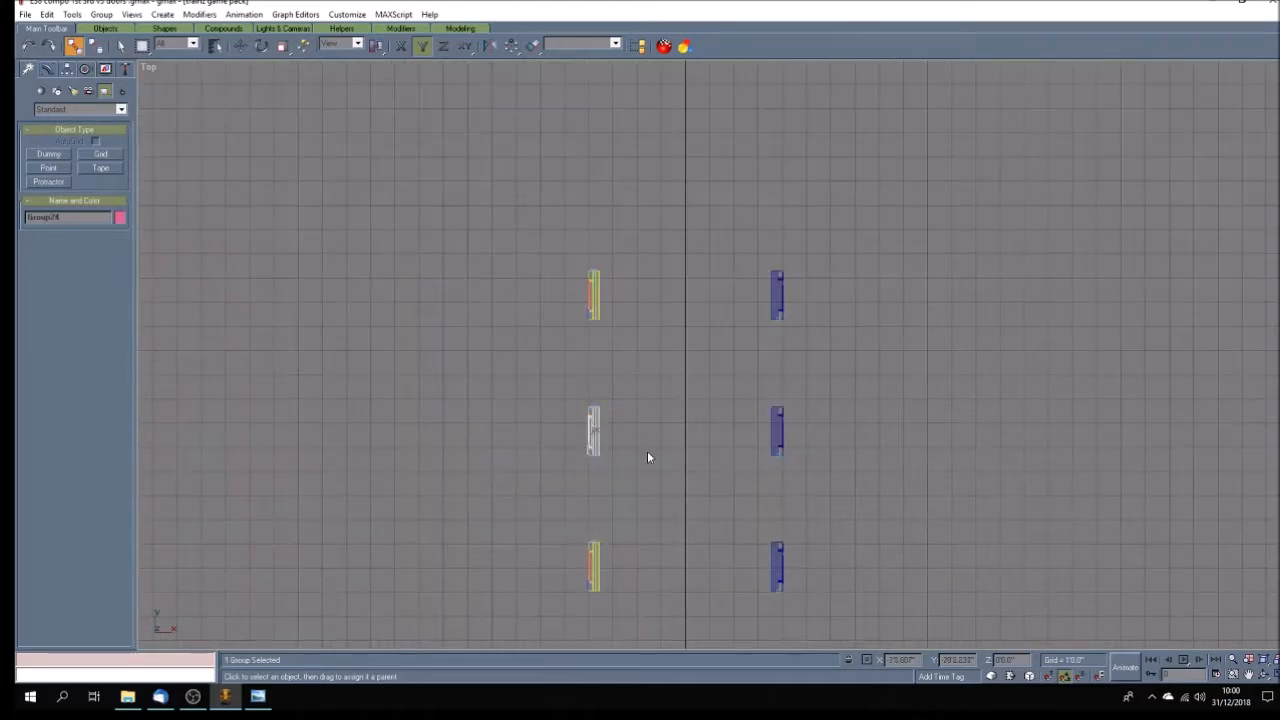
{"action": "scroll", "coordinate": [645, 452], "scroll_direction": "up", "scroll_amount": 6}
{"action": "left_click", "coordinate": [215, 45]}
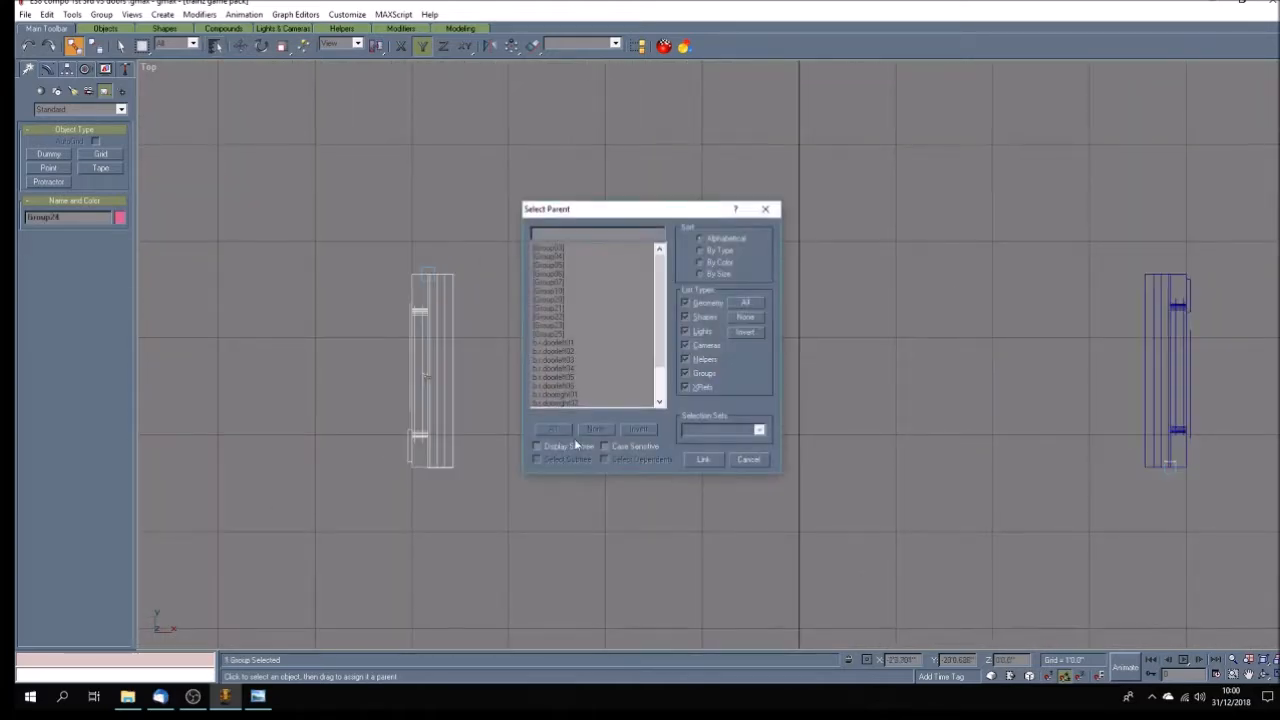
{"action": "left_click", "coordinate": [660, 385]}
{"action": "left_click", "coordinate": [590, 385]}
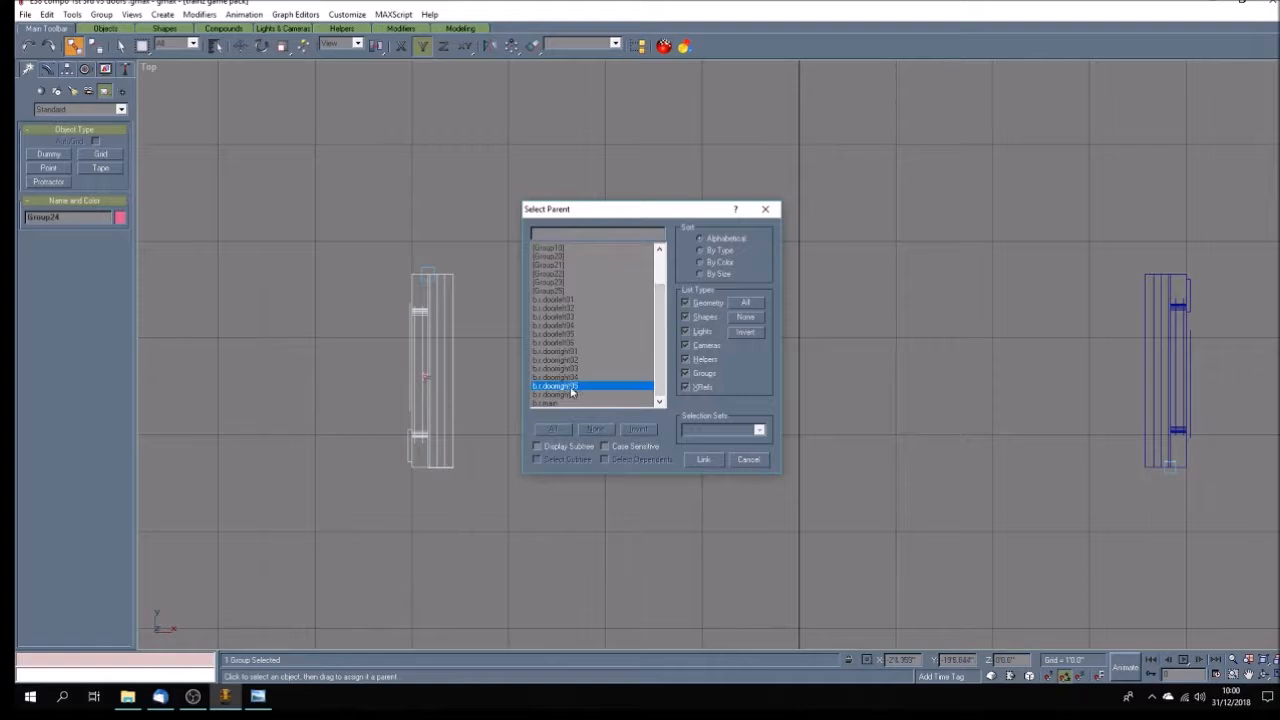
{"action": "left_click", "coordinate": [703, 460]}
Link the sixth left door's group, Group25, to the b.r.doorright06 dummy as its parent and clear the selection.
{"action": "scroll", "coordinate": [509, 405], "scroll_direction": "down", "scroll_amount": 6}
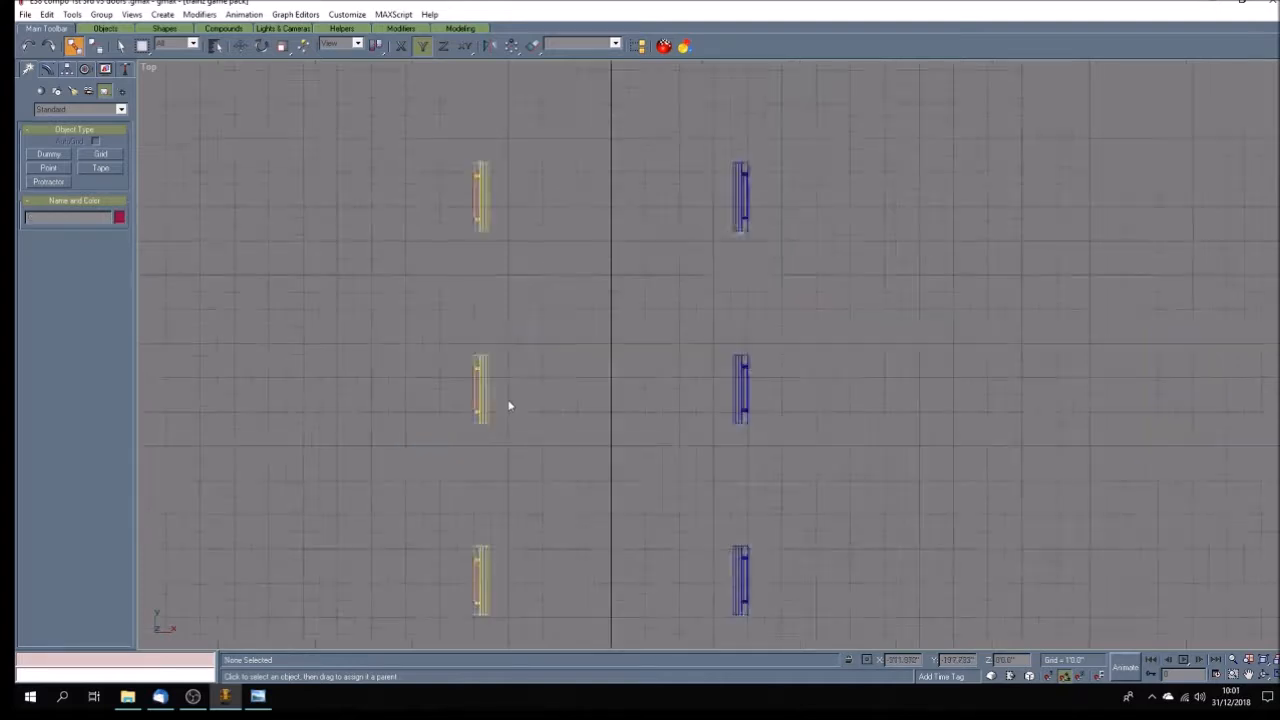
{"action": "scroll", "coordinate": [497, 476], "scroll_direction": "up", "scroll_amount": 5}
{"action": "left_click", "coordinate": [492, 490]}
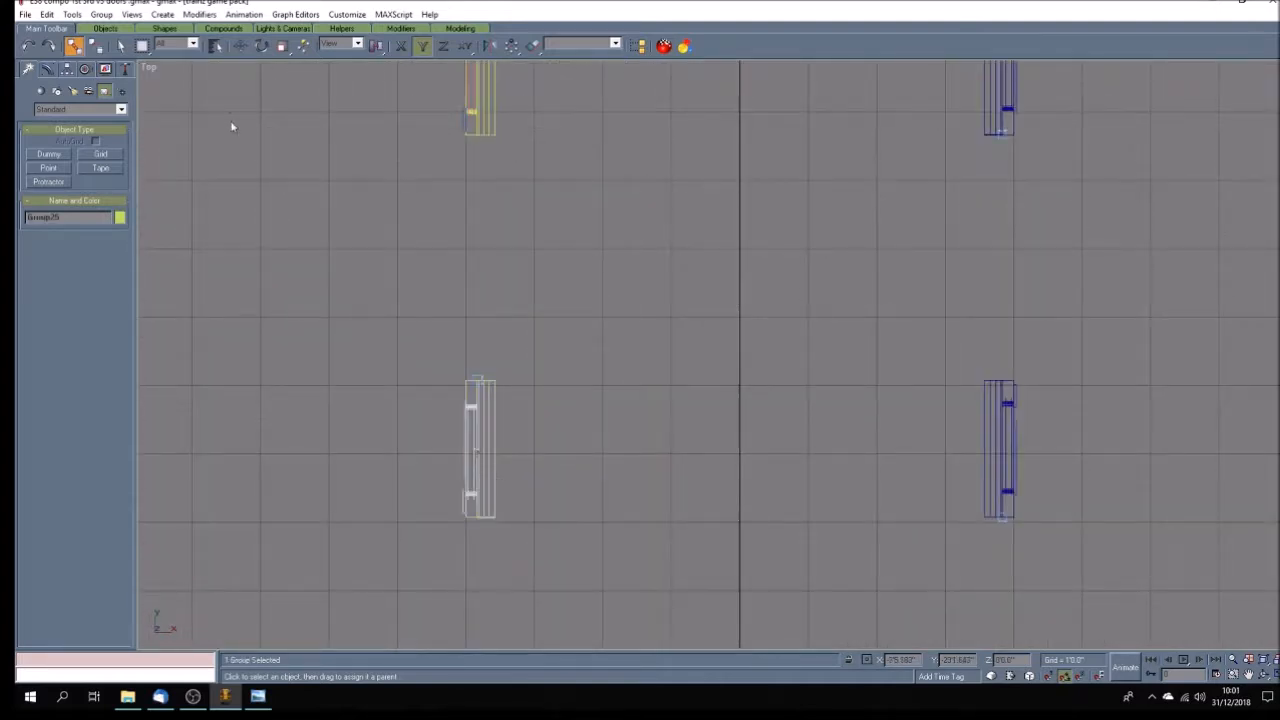
{"action": "left_click", "coordinate": [215, 45]}
{"action": "scroll", "coordinate": [600, 390], "scroll_direction": "down", "scroll_amount": 2}
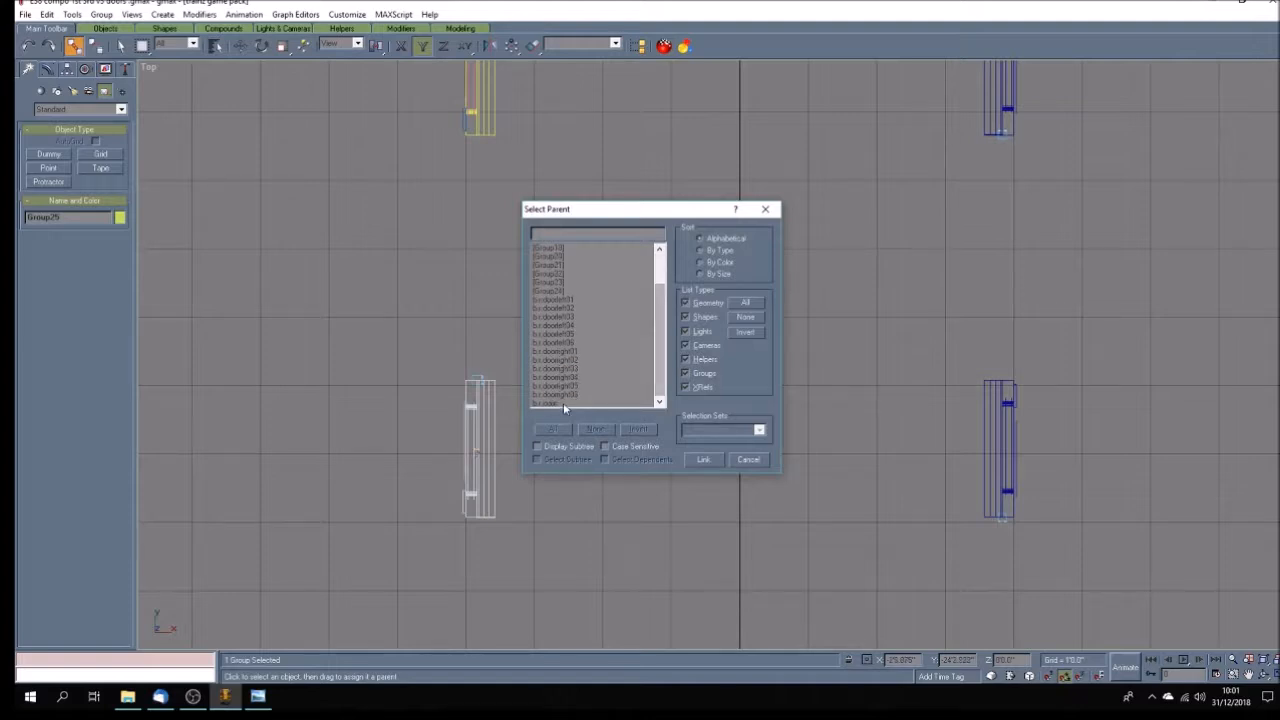
{"action": "left_click", "coordinate": [563, 395]}
{"action": "left_click", "coordinate": [704, 460]}
{"action": "left_click", "coordinate": [706, 466]}
Check in the object list's subtree display which door group is linked under each door dummy.
{"action": "scroll", "coordinate": [498, 422], "scroll_direction": "down", "scroll_amount": 4}
{"action": "scroll", "coordinate": [500, 421], "scroll_direction": "down", "scroll_amount": 3}
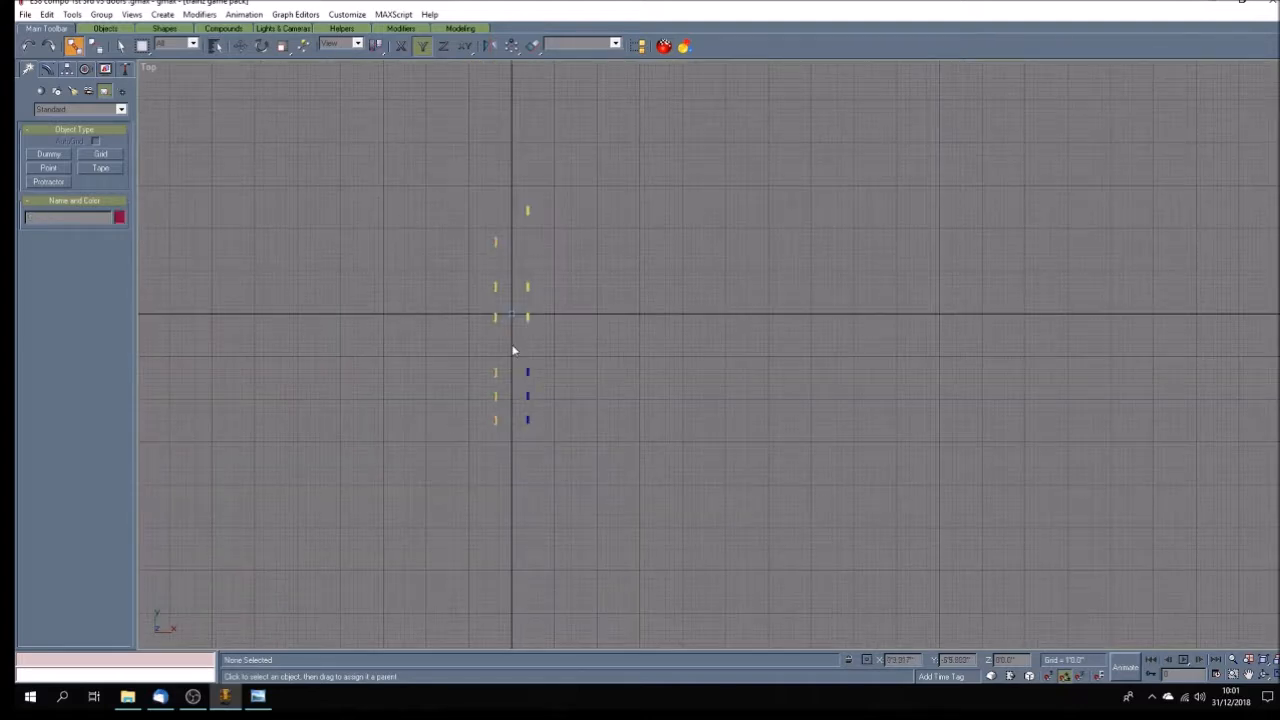
{"action": "left_click", "coordinate": [120, 45]}
{"action": "left_click", "coordinate": [215, 45]}
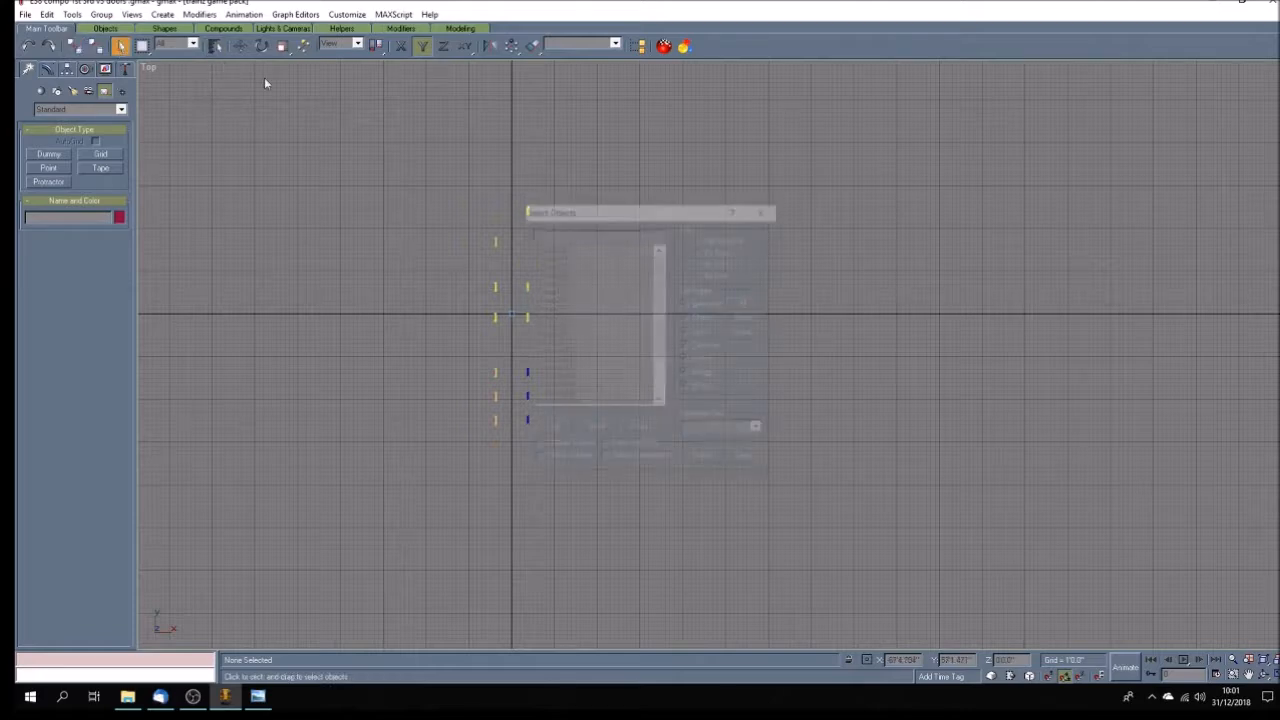
{"action": "left_click", "coordinate": [537, 446]}
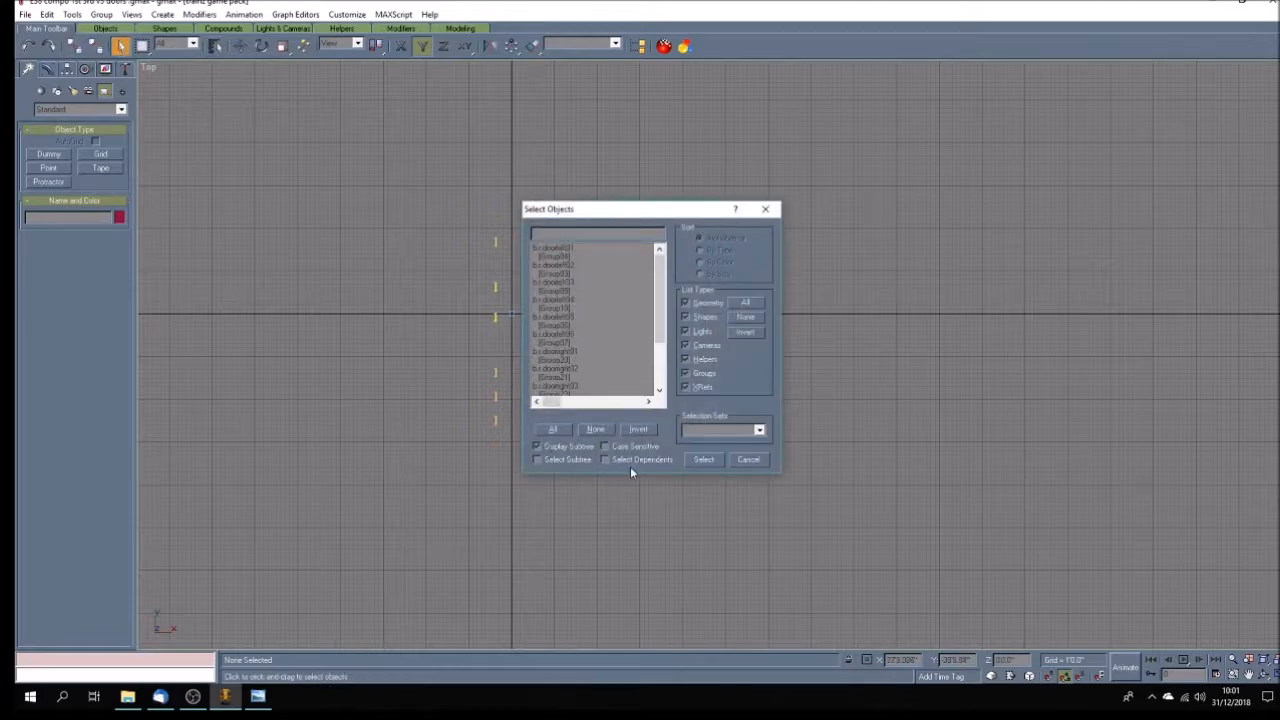
{"action": "left_click_drag", "start_coordinate": [658, 321], "coordinate": [661, 277]}
Select all dummies from b.r.doorleft01 to b.r.doorright06 by name and link them to b.r.main as their parent.
{"action": "left_click", "coordinate": [537, 446]}
{"action": "left_click", "coordinate": [565, 352]}
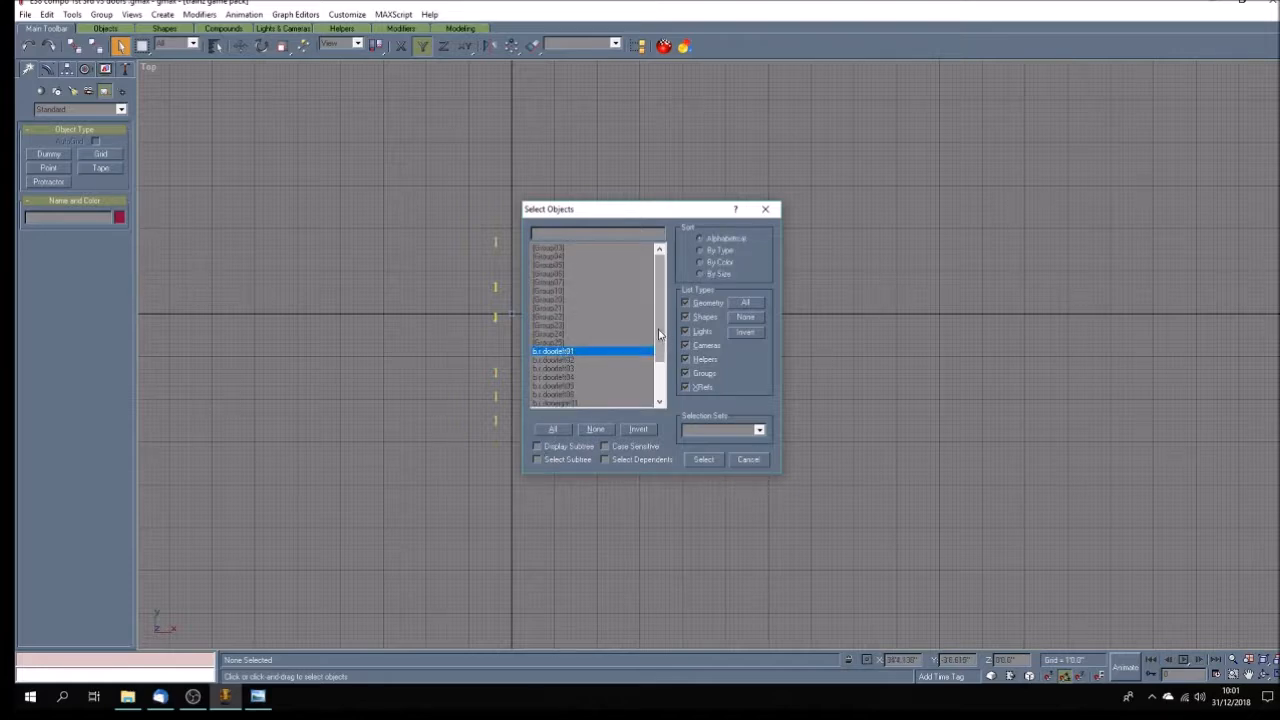
{"action": "scroll", "coordinate": [575, 370], "scroll_direction": "down", "scroll_amount": 2}
{"action": "left_click", "coordinate": [575, 395], "text": "shift"}
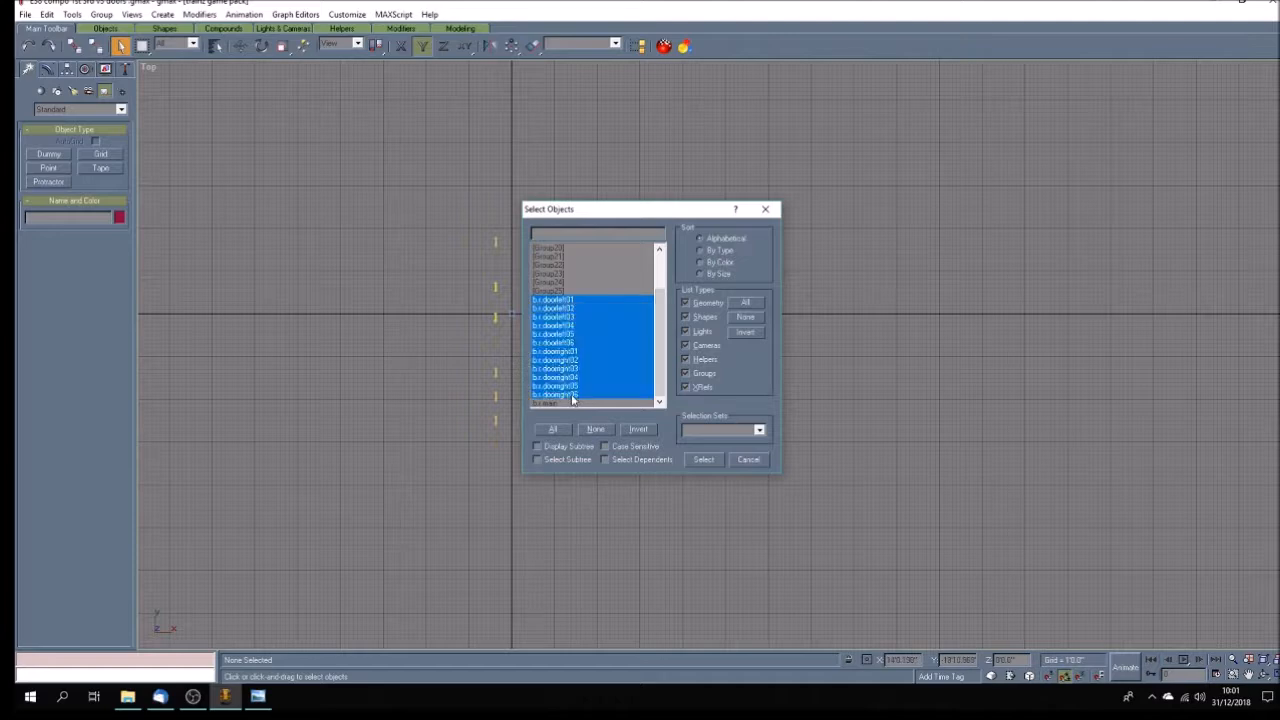
{"action": "left_click", "coordinate": [703, 459]}
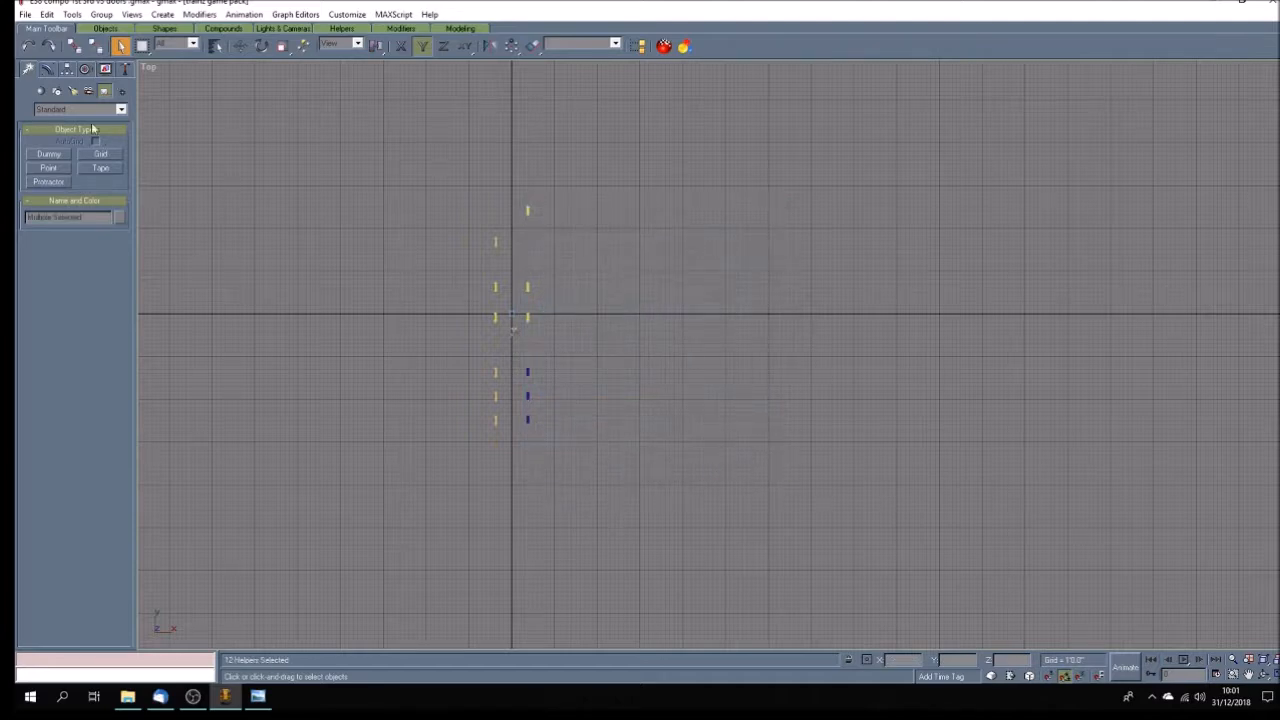
{"action": "left_click", "coordinate": [78, 46]}
{"action": "left_click", "coordinate": [214, 47]}
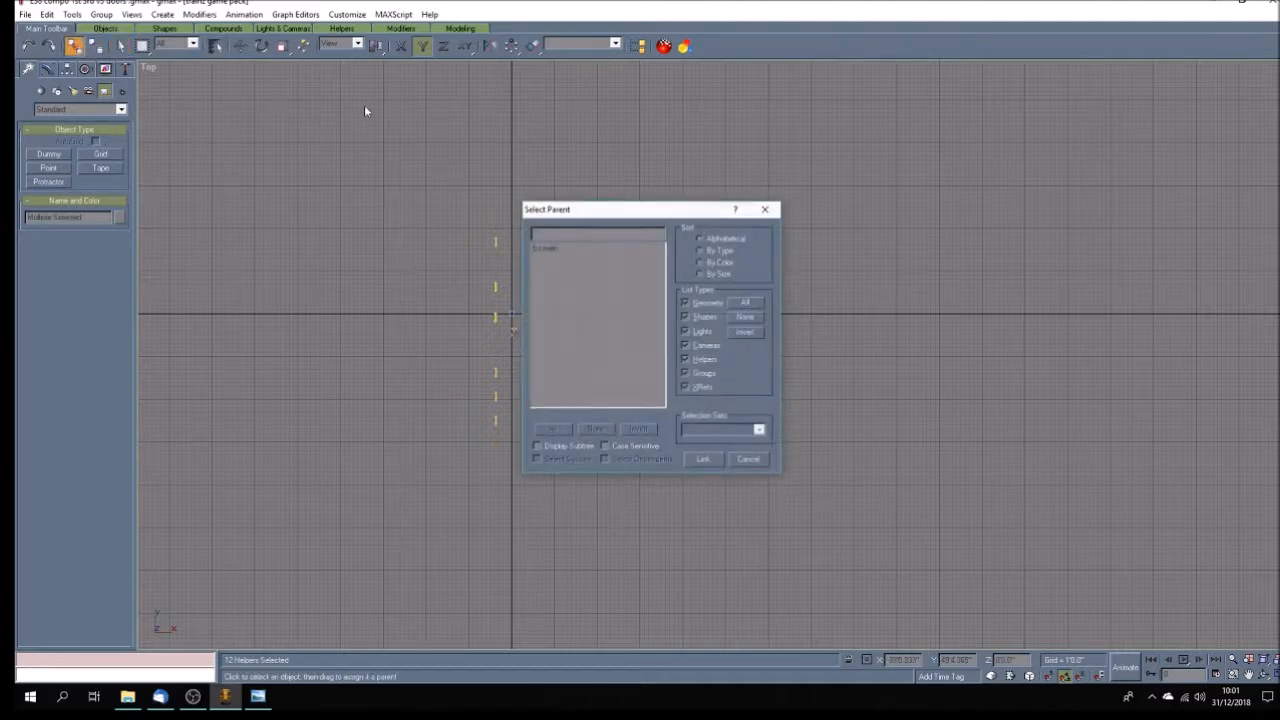
{"action": "left_click", "coordinate": [544, 250]}
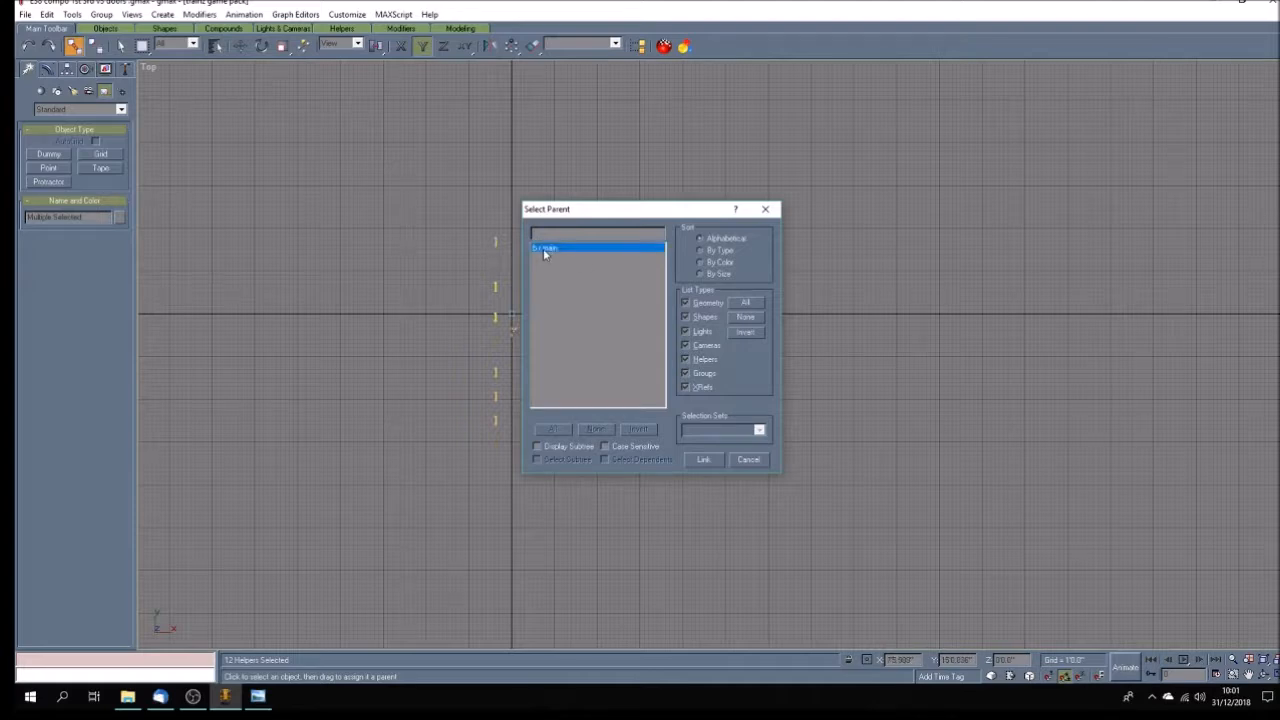
{"action": "left_click", "coordinate": [705, 460]}
Review the object hierarchy under b.r.main with the subtree displayed, leaving the selection unchanged.
{"action": "left_click", "coordinate": [120, 46]}
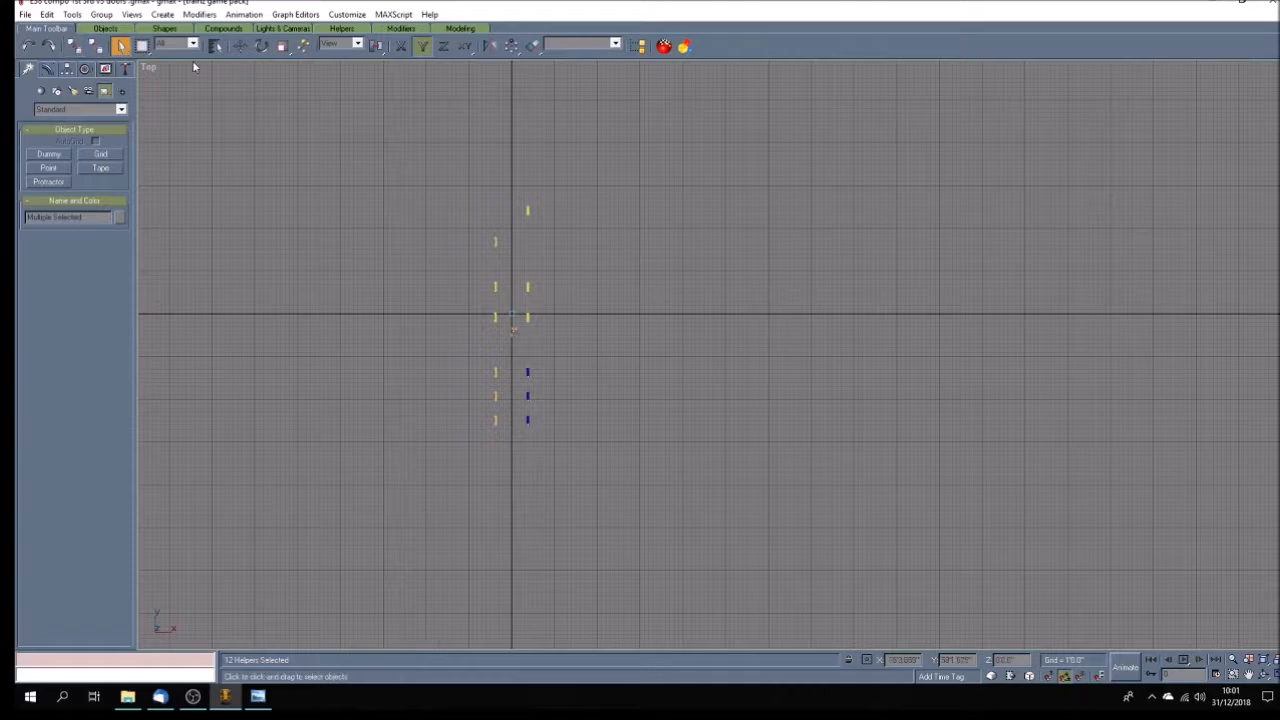
{"action": "left_click", "coordinate": [214, 47]}
{"action": "left_click", "coordinate": [538, 446]}
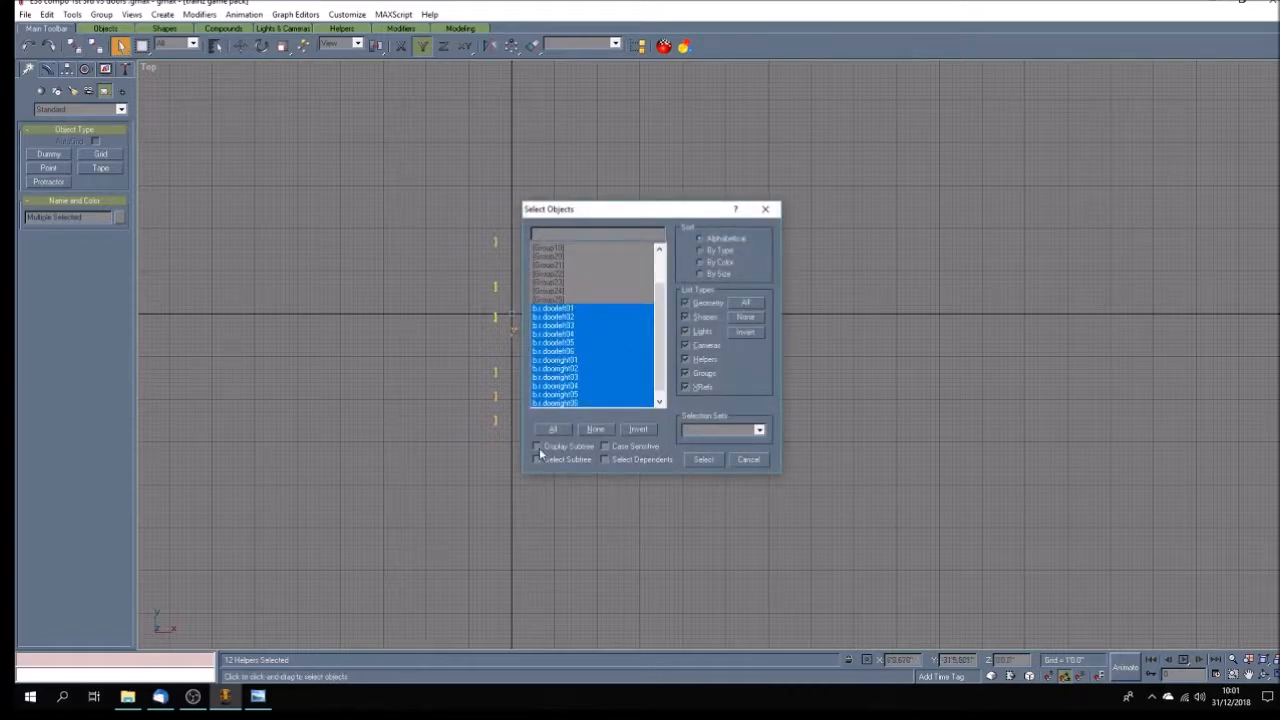
{"action": "left_click_drag", "start_coordinate": [658, 316], "coordinate": [658, 257]}
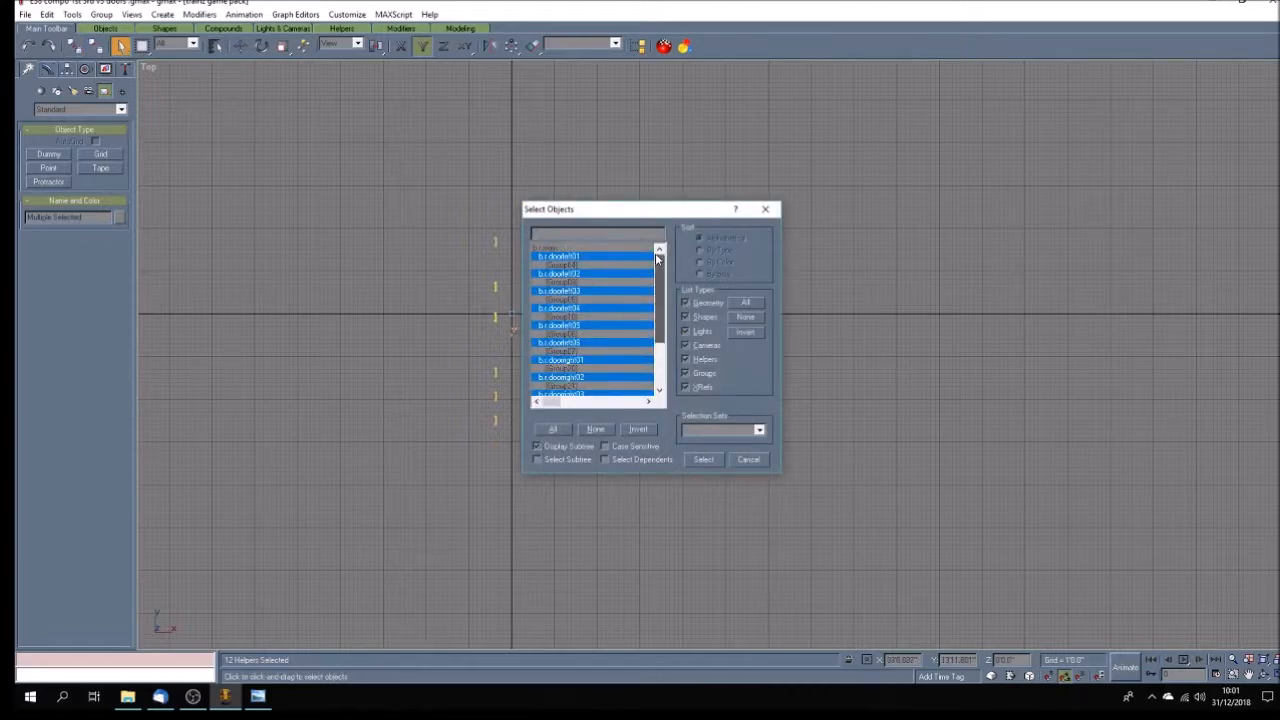
{"action": "left_click", "coordinate": [616, 246]}
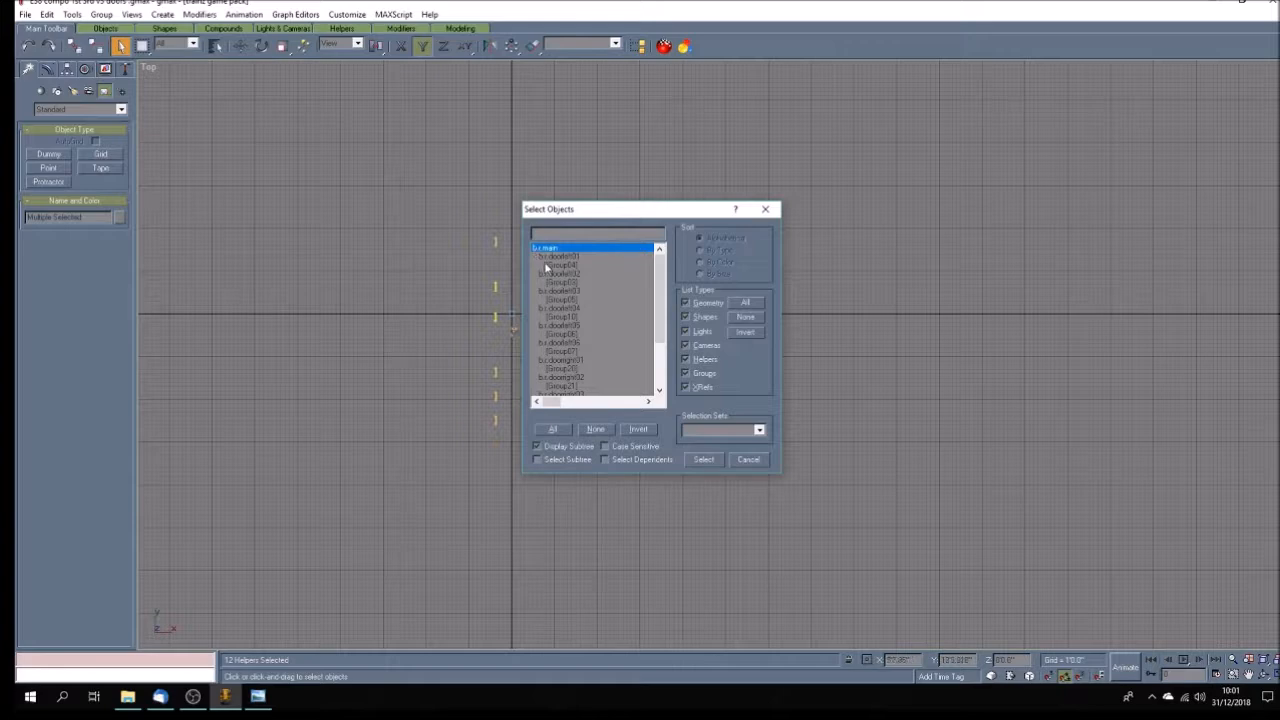
{"action": "left_click", "coordinate": [750, 461]}
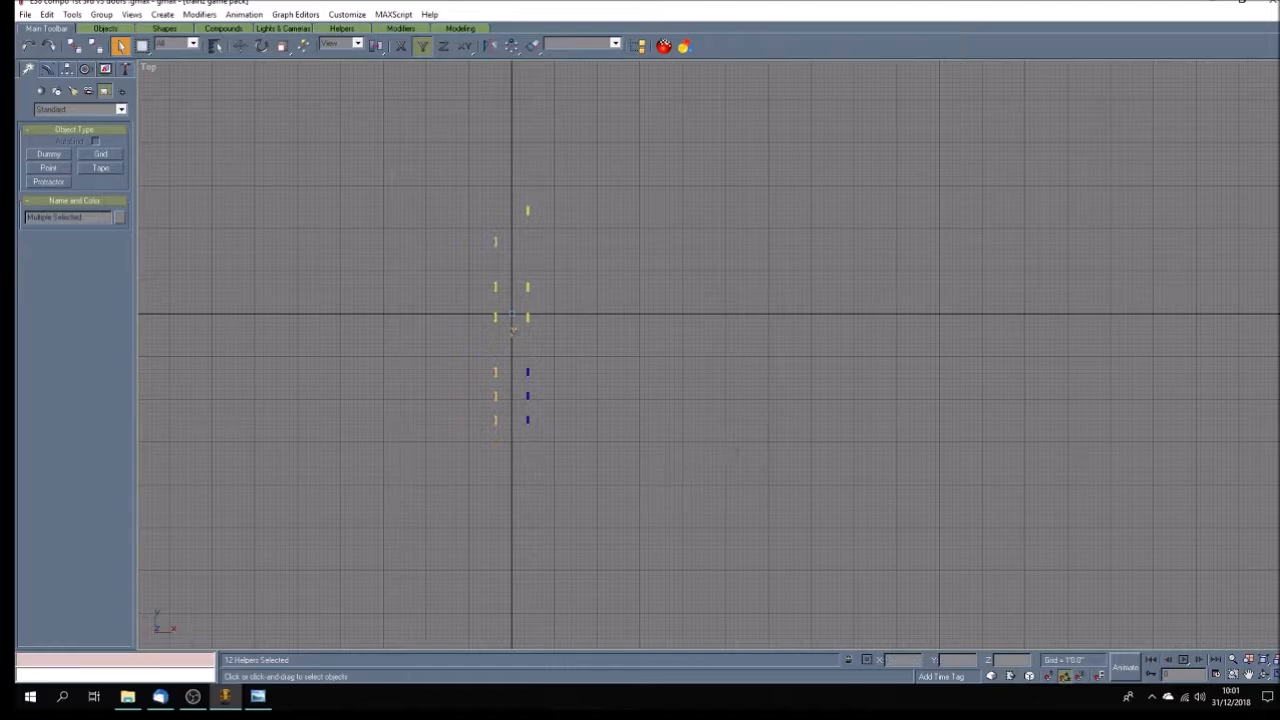
Clear the selection, show the Perspective view full size and play the door animation, stopping it after viewing.
{"action": "left_click", "coordinate": [1275, 675]}
{"action": "left_click", "coordinate": [1183, 629]}
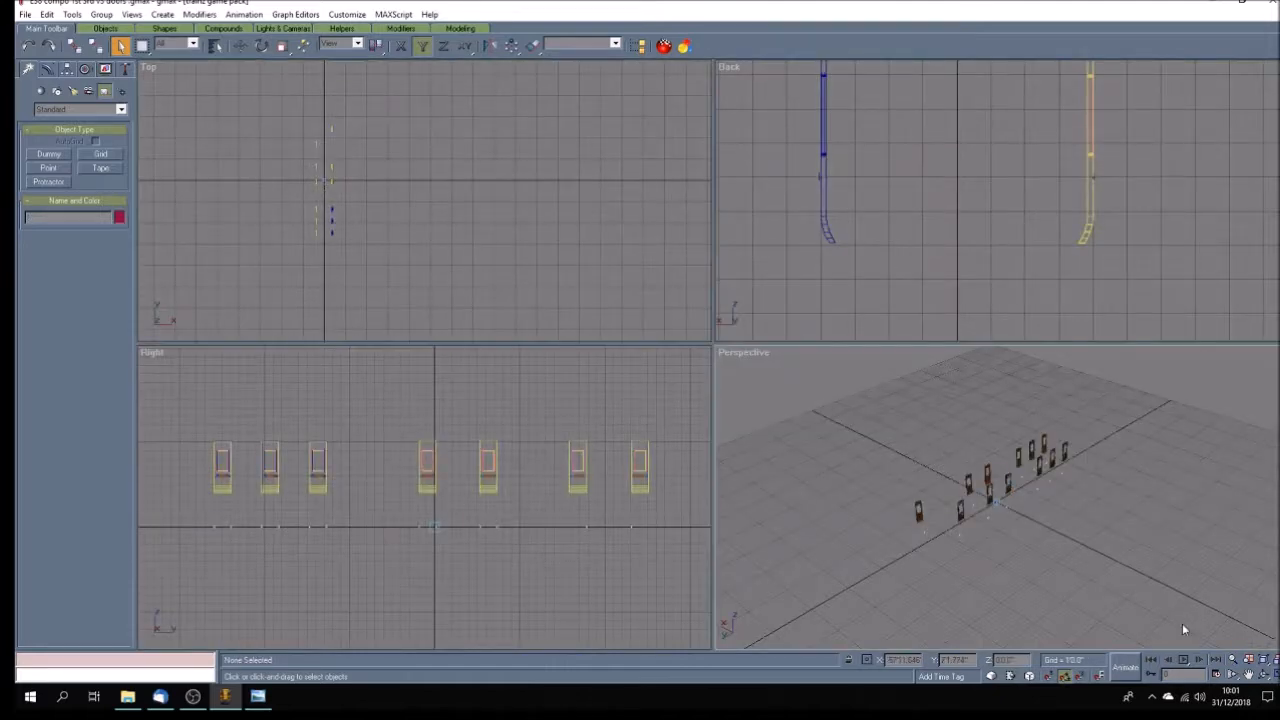
{"action": "left_click", "coordinate": [1268, 679]}
{"action": "left_click", "coordinate": [1183, 661]}
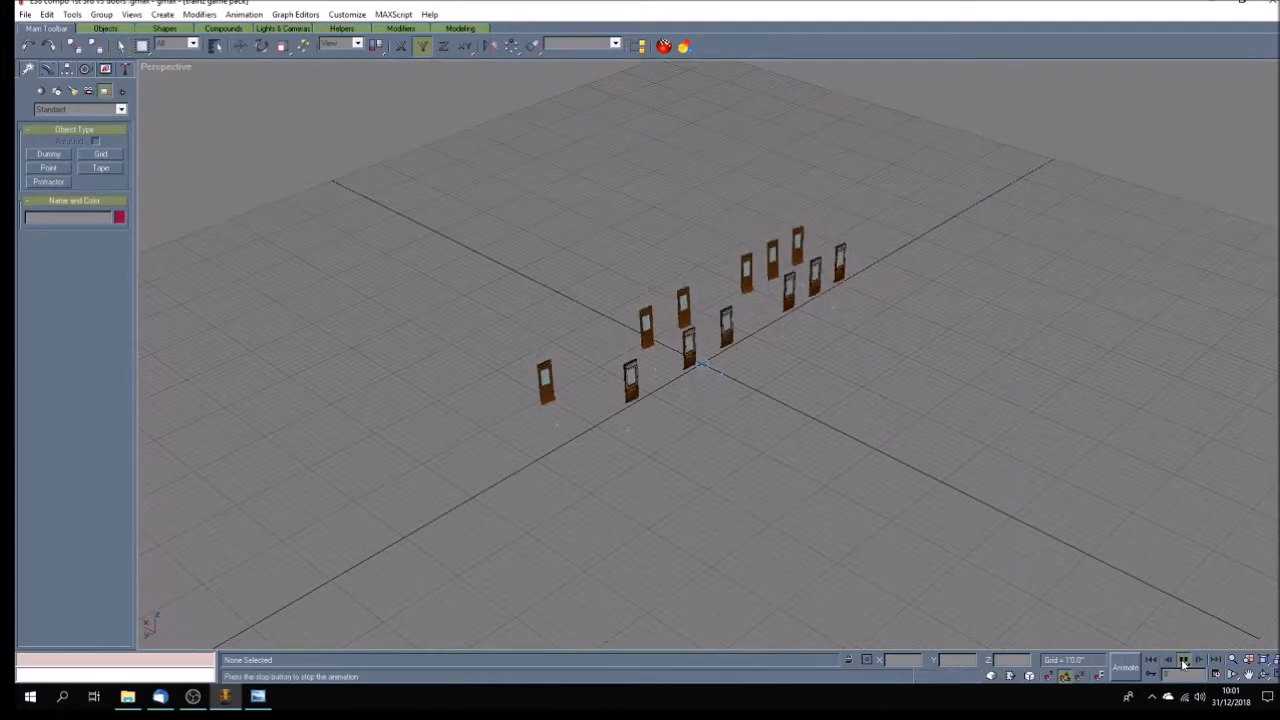
{"action": "left_click", "coordinate": [1183, 661]}
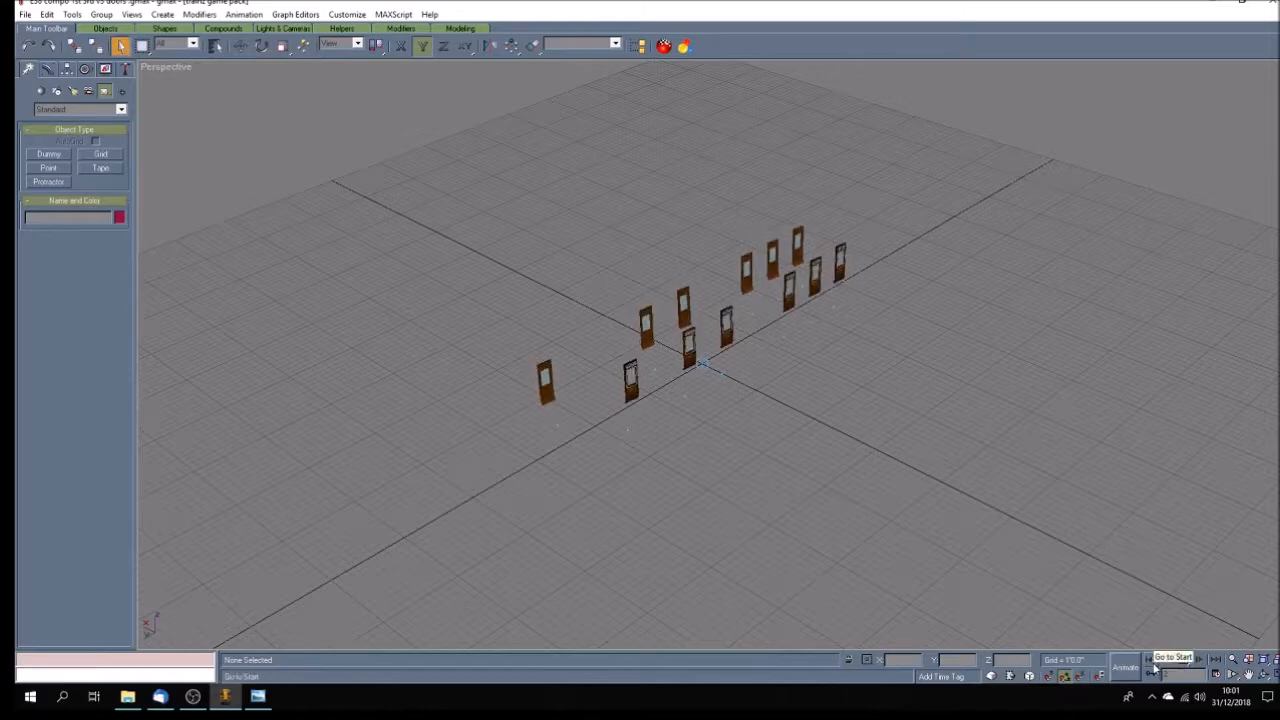
Select all twelve door groups by name and ungroup them, clear the selection and play the door animation to check it.
{"action": "left_click", "coordinate": [215, 45]}
{"action": "left_click_drag", "start_coordinate": [561, 249], "coordinate": [563, 350]}
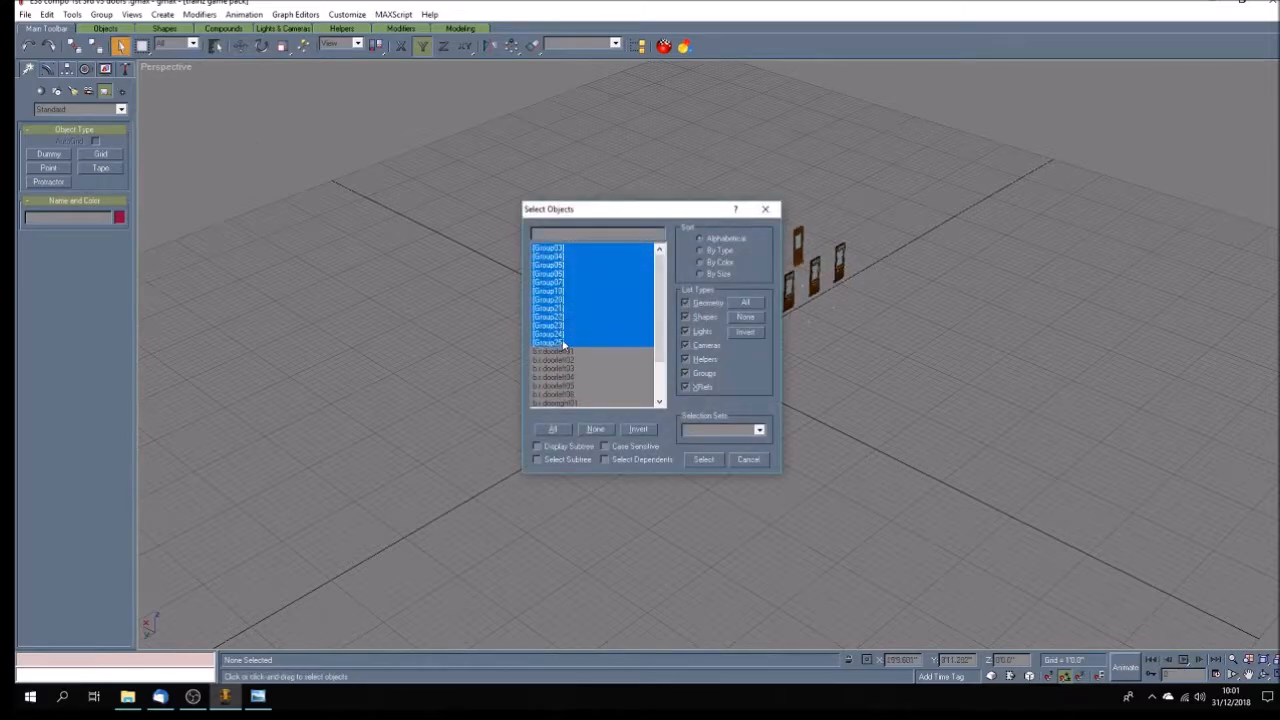
{"action": "left_click", "coordinate": [704, 459]}
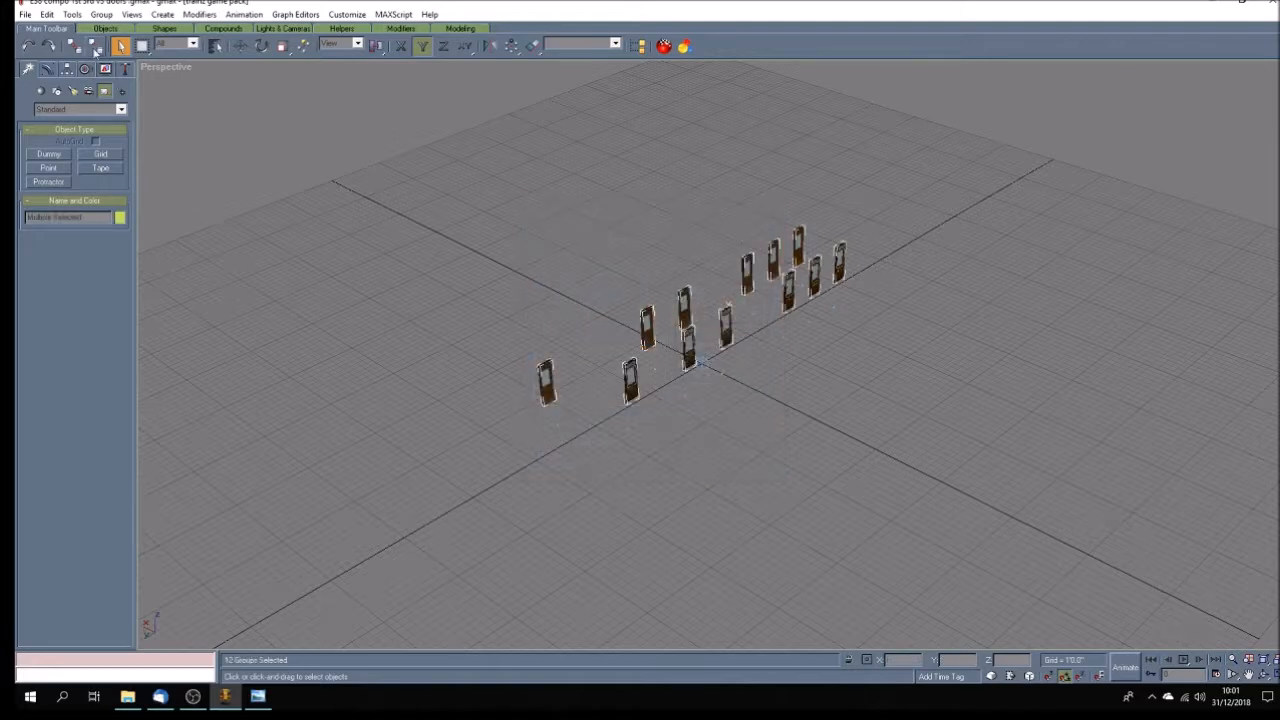
{"action": "left_click", "coordinate": [101, 14]}
{"action": "left_click", "coordinate": [99, 45]}
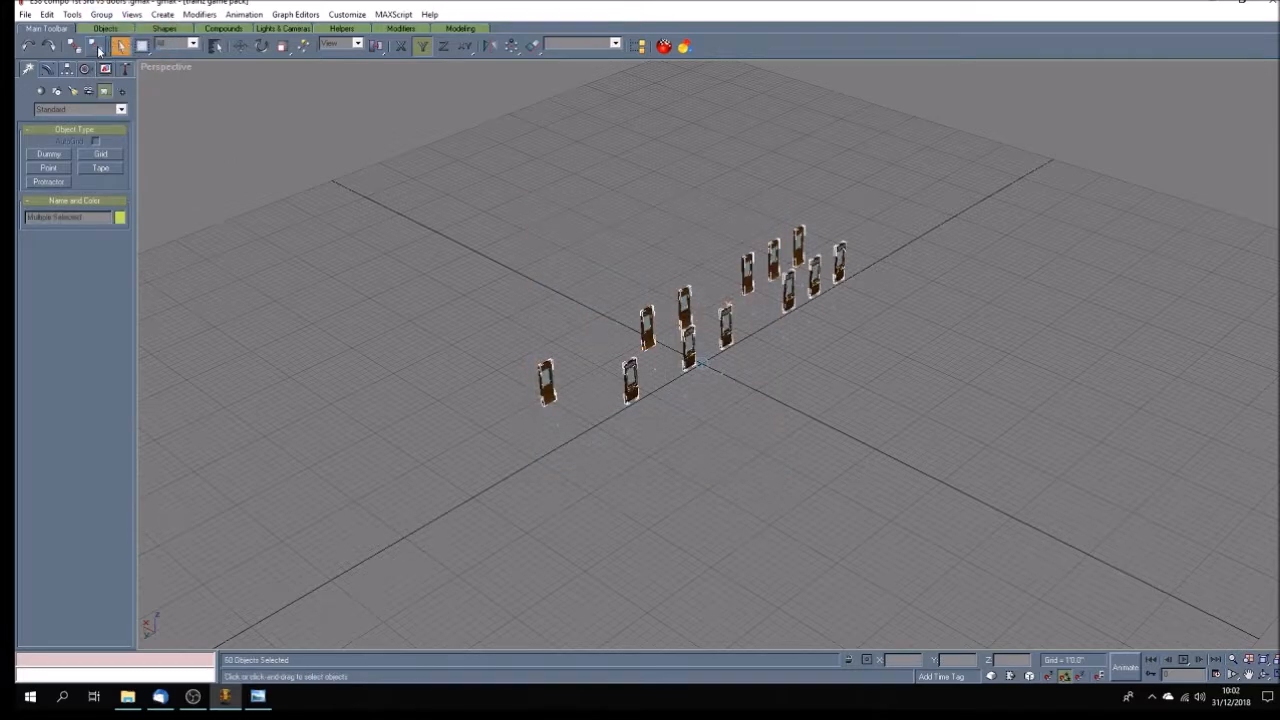
{"action": "left_click", "coordinate": [101, 14]}
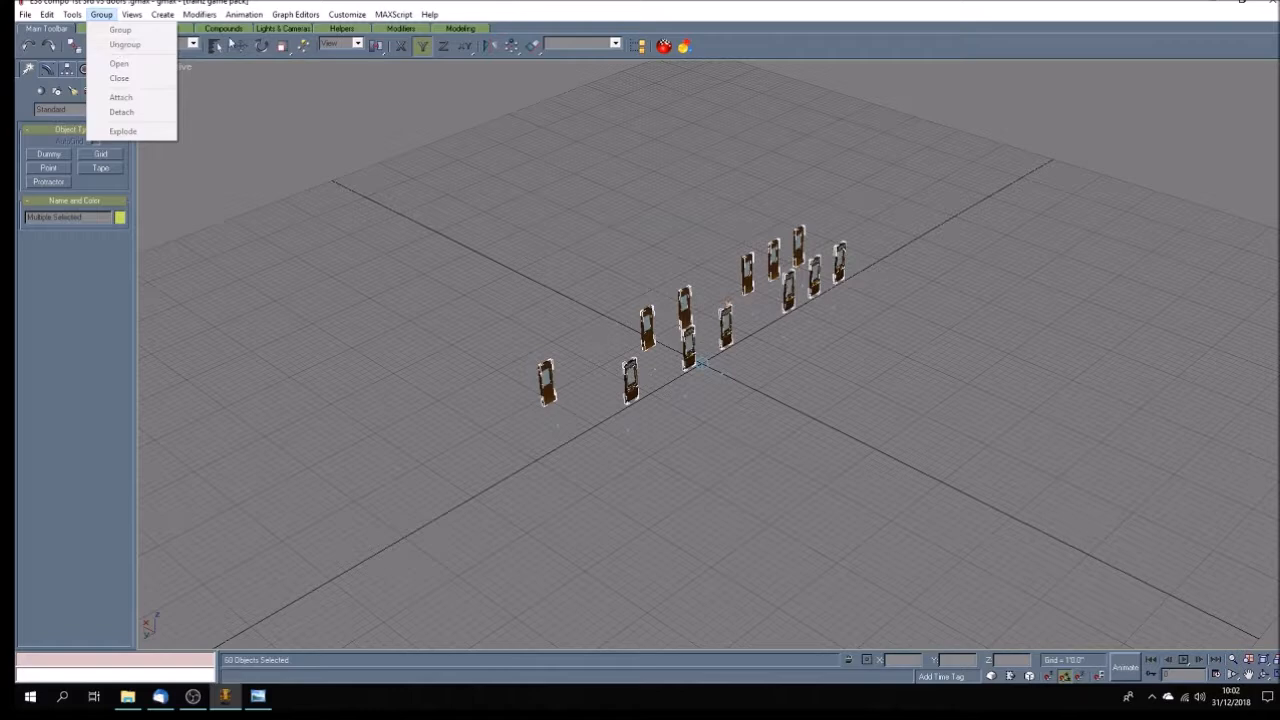
{"action": "left_click", "coordinate": [308, 14]}
{"action": "left_click", "coordinate": [571, 274]}
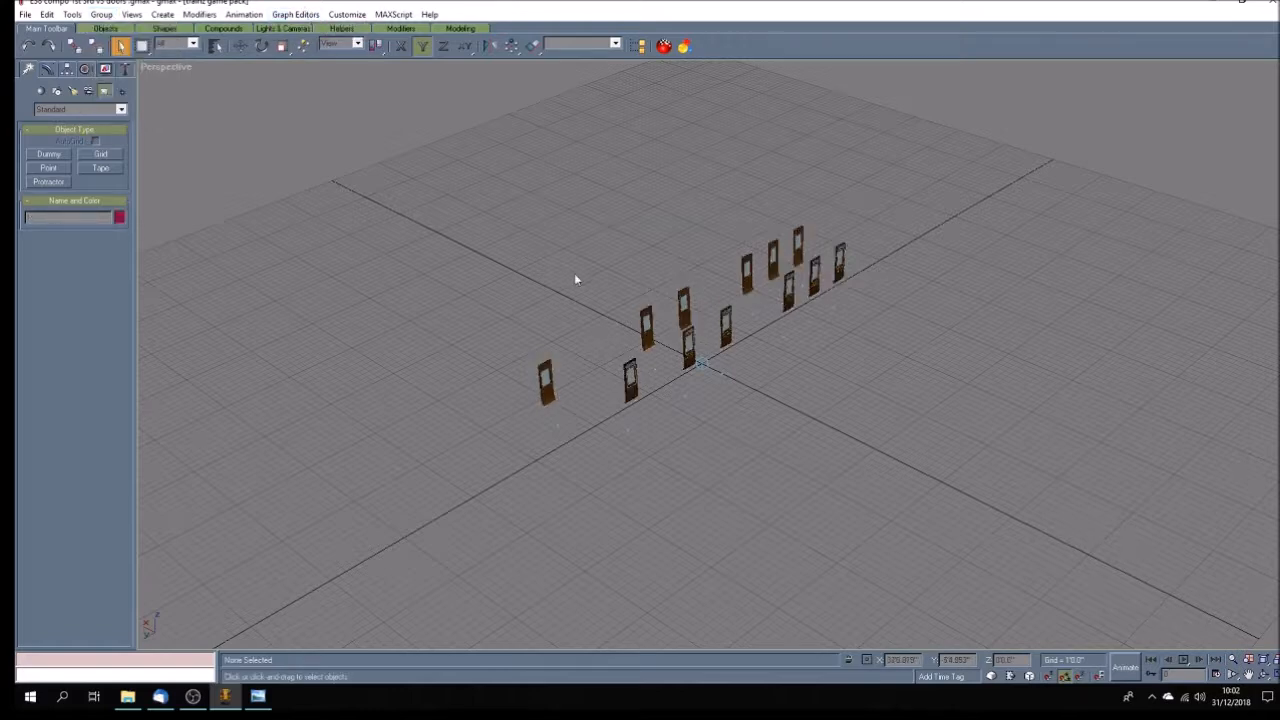
{"action": "left_click", "coordinate": [1185, 661]}
Adjust the X position of the FIRST lettering plane on the door nearest b.r.main, and clear the selection.
{"action": "scroll", "coordinate": [626, 429], "scroll_direction": "up", "scroll_amount": 5}
{"action": "scroll", "coordinate": [626, 429], "scroll_direction": "up", "scroll_amount": 3}
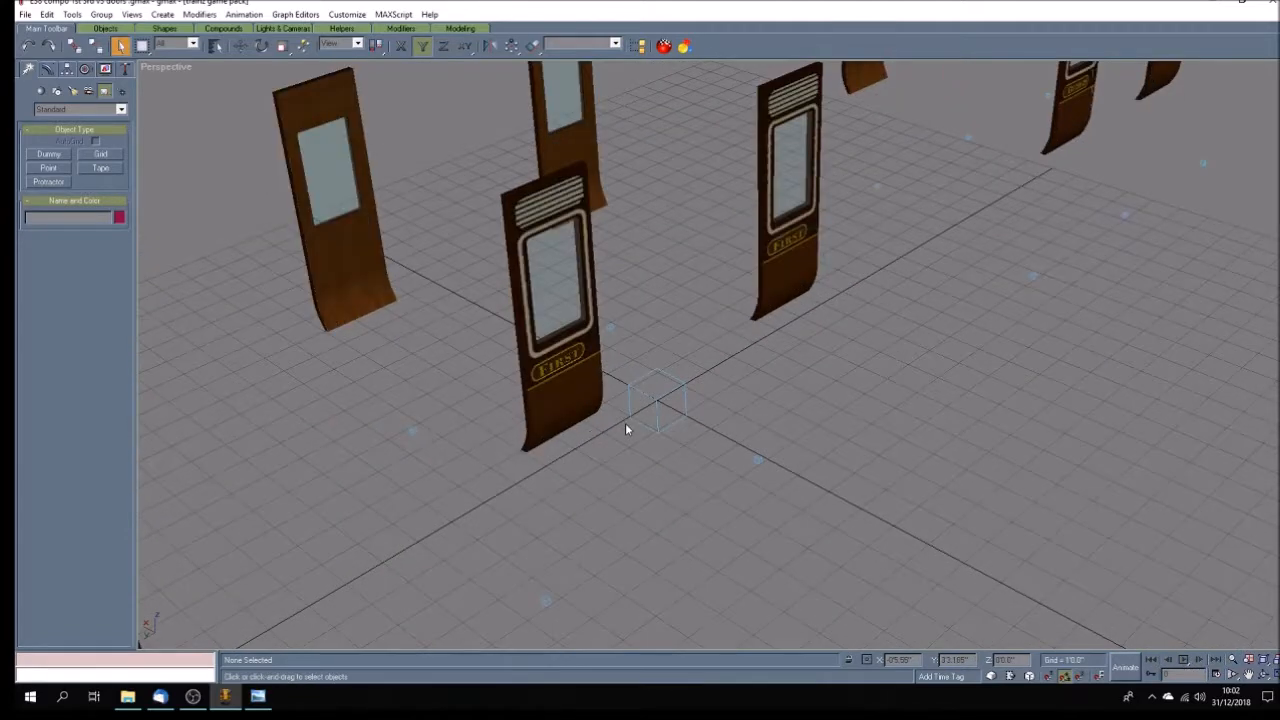
{"action": "left_click", "coordinate": [558, 362]}
{"action": "left_click", "coordinate": [47, 68]}
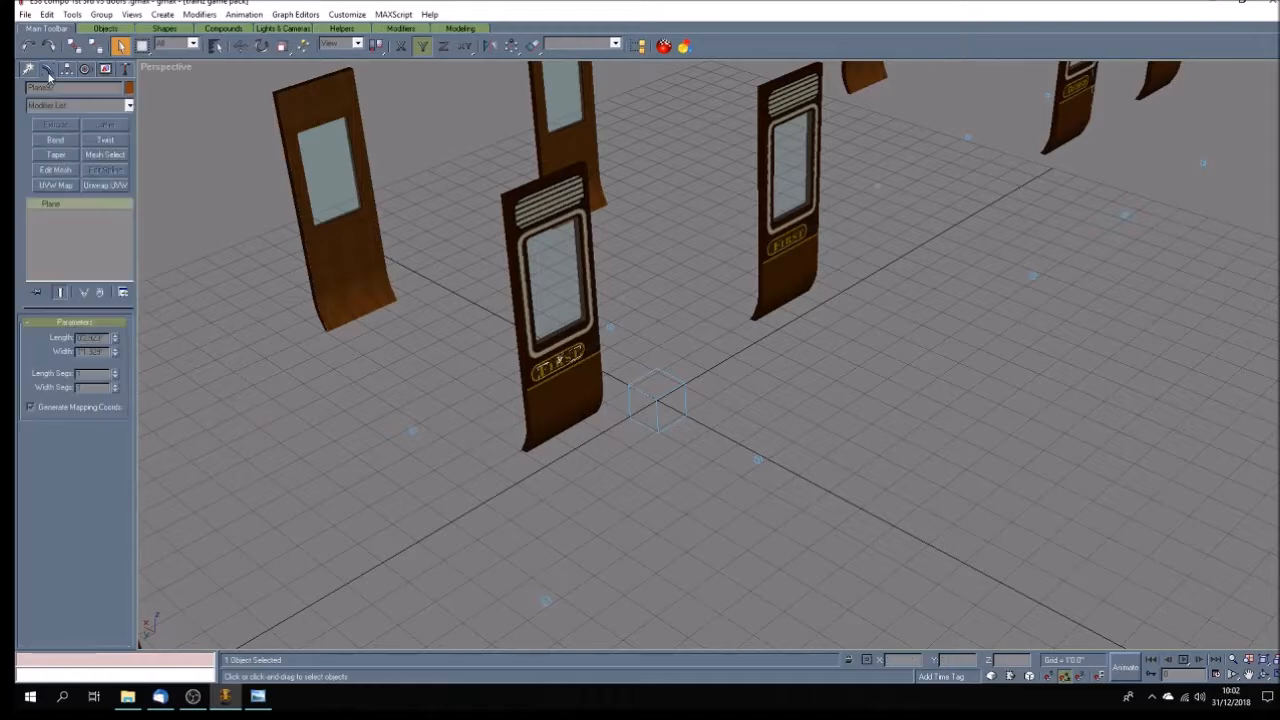
{"action": "key", "text": "w"}
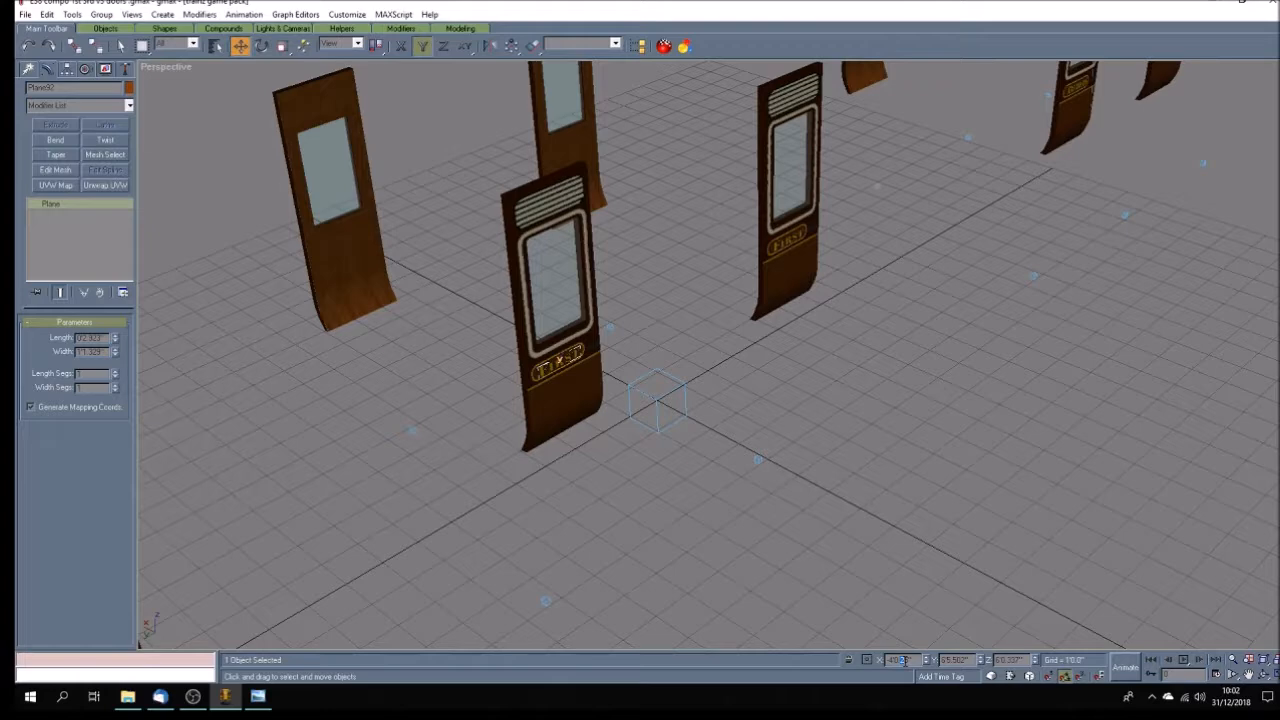
{"action": "double_click", "coordinate": [899, 660]}
{"action": "left_click", "coordinate": [732, 583]}
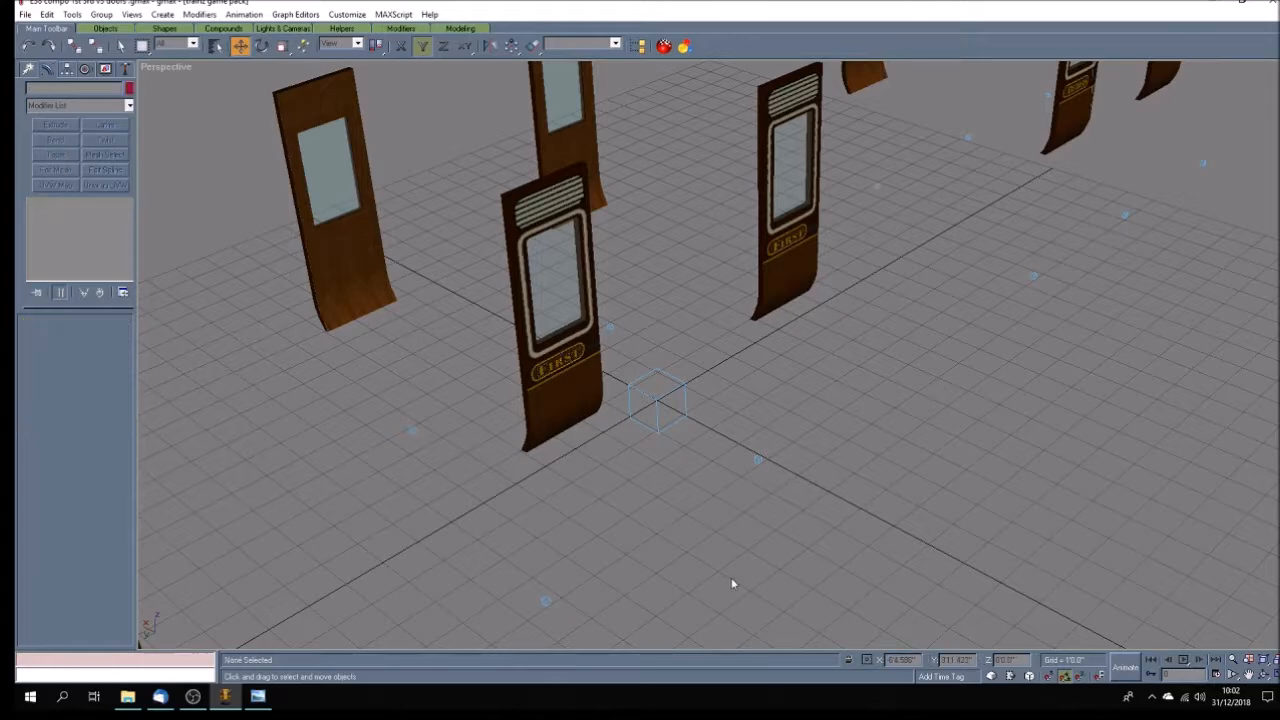
Adjust the X position of the lettering planes on four more doors along the same side, leaving the farthest door.
{"action": "scroll", "coordinate": [731, 577], "scroll_direction": "down", "scroll_amount": 4}
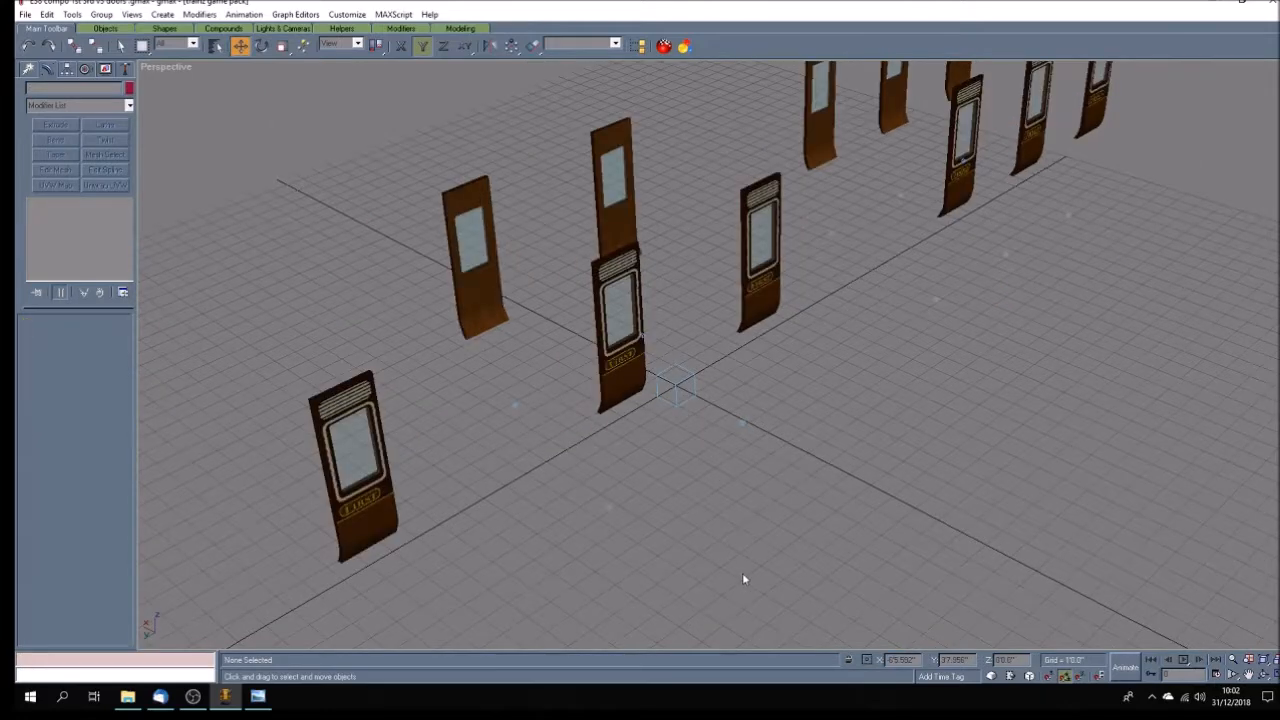
{"action": "left_click", "coordinate": [374, 498]}
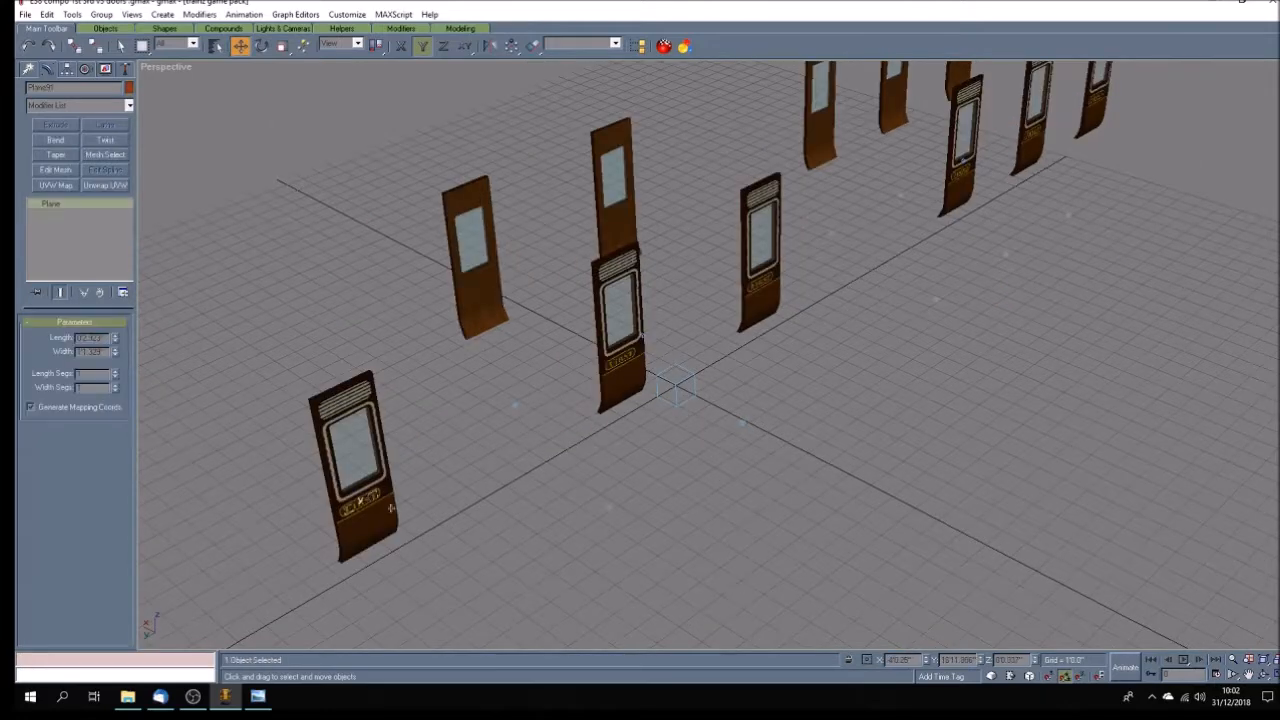
{"action": "double_click", "coordinate": [914, 657]}
{"action": "left_click", "coordinate": [758, 285]}
{"action": "double_click", "coordinate": [900, 660]}
{"action": "left_click", "coordinate": [960, 172]}
{"action": "double_click", "coordinate": [916, 661]}
{"action": "left_click", "coordinate": [1033, 131]}
{"action": "double_click", "coordinate": [903, 660]}
{"action": "left_click", "coordinate": [926, 545]}
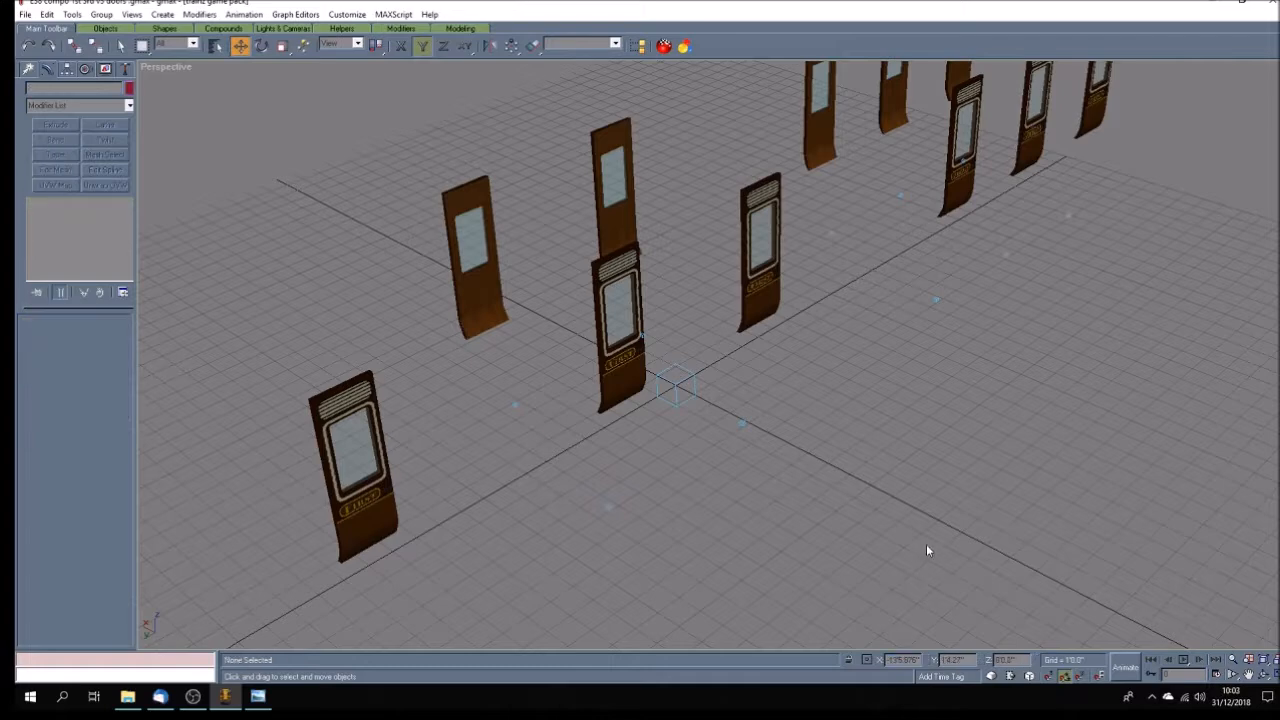
Set the X position of the lettering plane on the farthest door of this side to -4'0.15" and save the file.
{"action": "scroll", "coordinate": [927, 544], "scroll_direction": "down", "scroll_amount": 4}
{"action": "scroll", "coordinate": [927, 549], "scroll_direction": "up", "scroll_amount": 2}
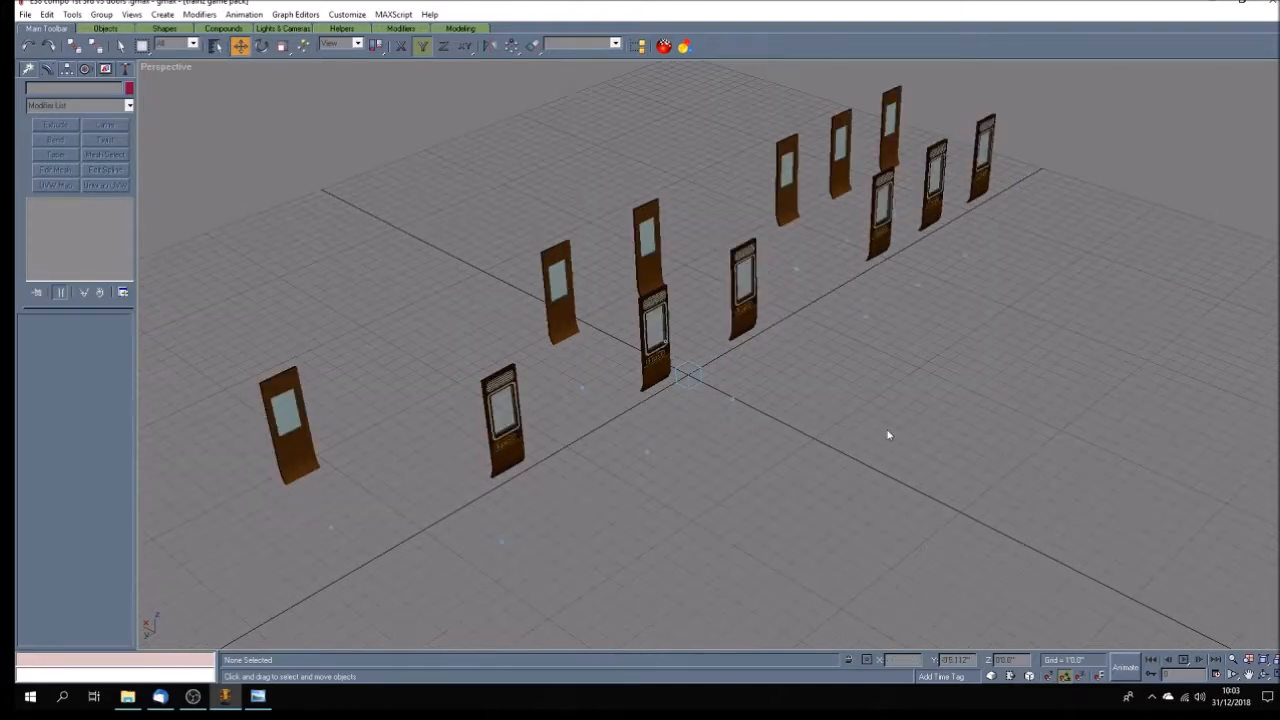
{"action": "left_click", "coordinate": [984, 176]}
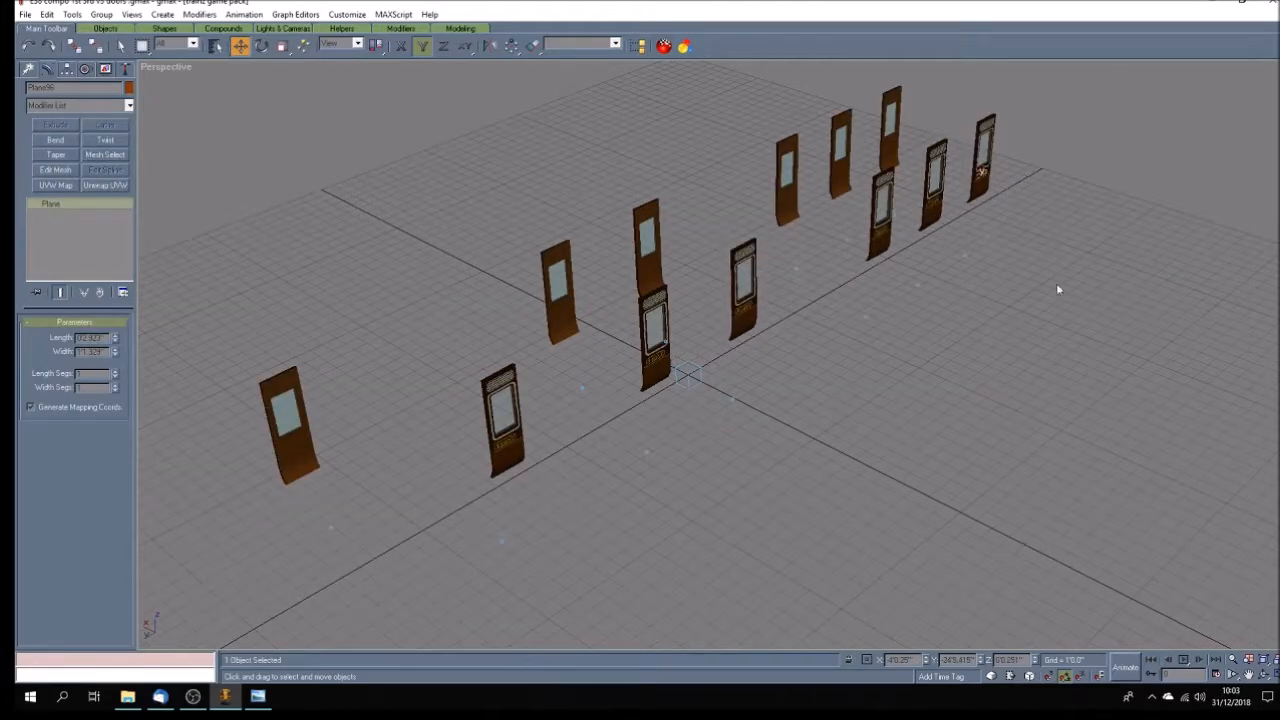
{"action": "double_click", "coordinate": [900, 660]}
{"action": "left_click", "coordinate": [25, 14]}
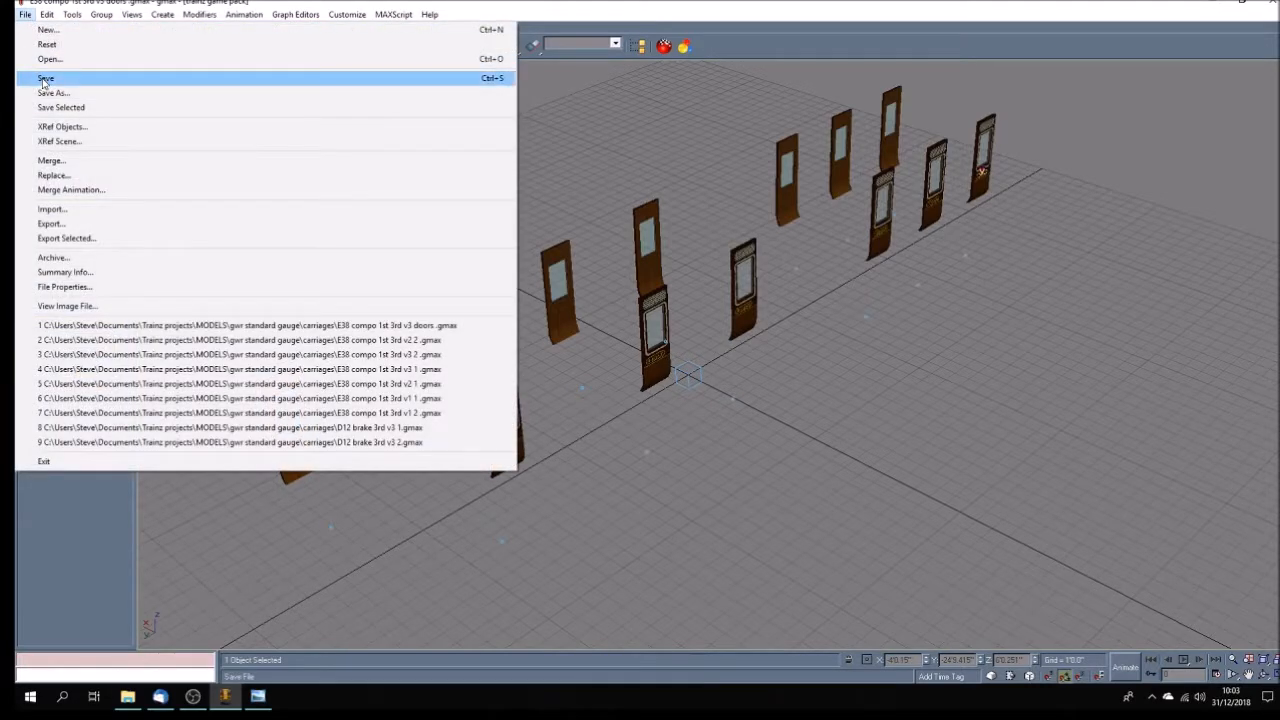
{"action": "left_click", "coordinate": [44, 79]}
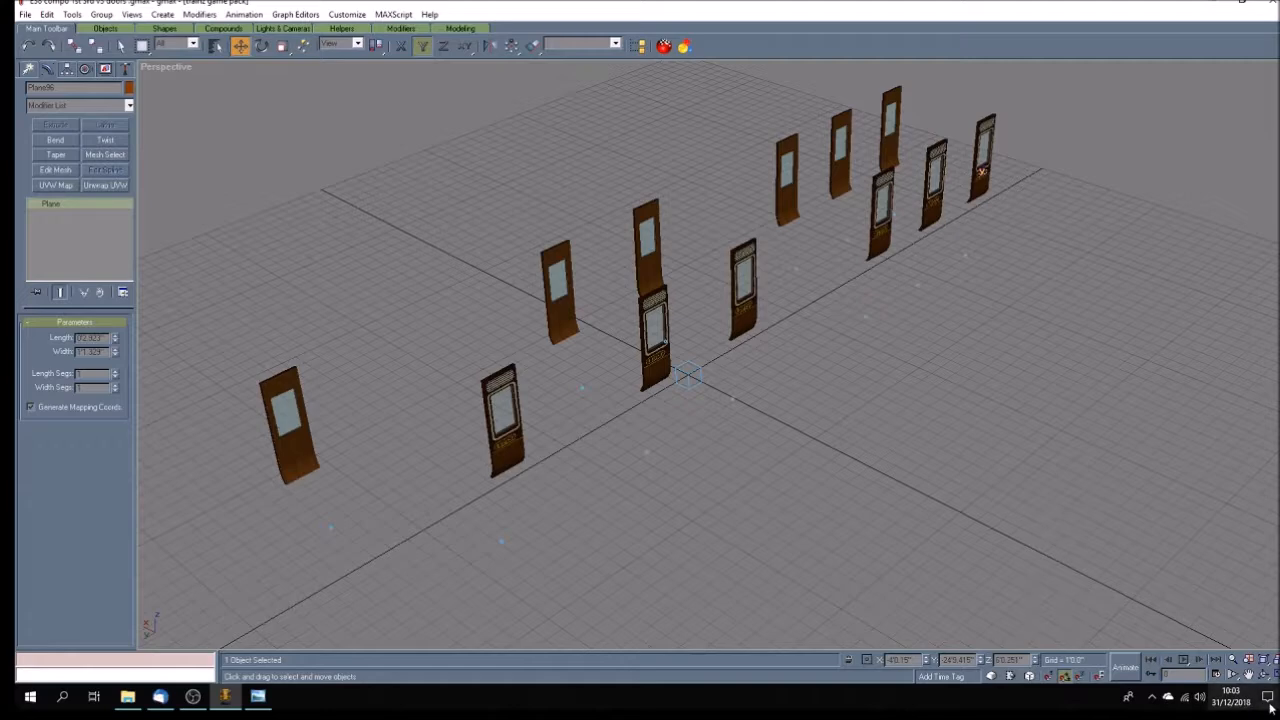
View the opposite side of the carriage and adjust the X position of the lettering plane on its farthest door.
{"action": "left_click", "coordinate": [1264, 675]}
{"action": "mouse_move", "coordinate": [897, 486]}
{"action": "left_mouse_down"}
{"action": "mouse_move", "coordinate": [800, 437]}
{"action": "mouse_move", "coordinate": [901, 438]}
{"action": "left_mouse_up"}
{"action": "left_click", "coordinate": [120, 46]}
{"action": "left_click", "coordinate": [270, 267]}
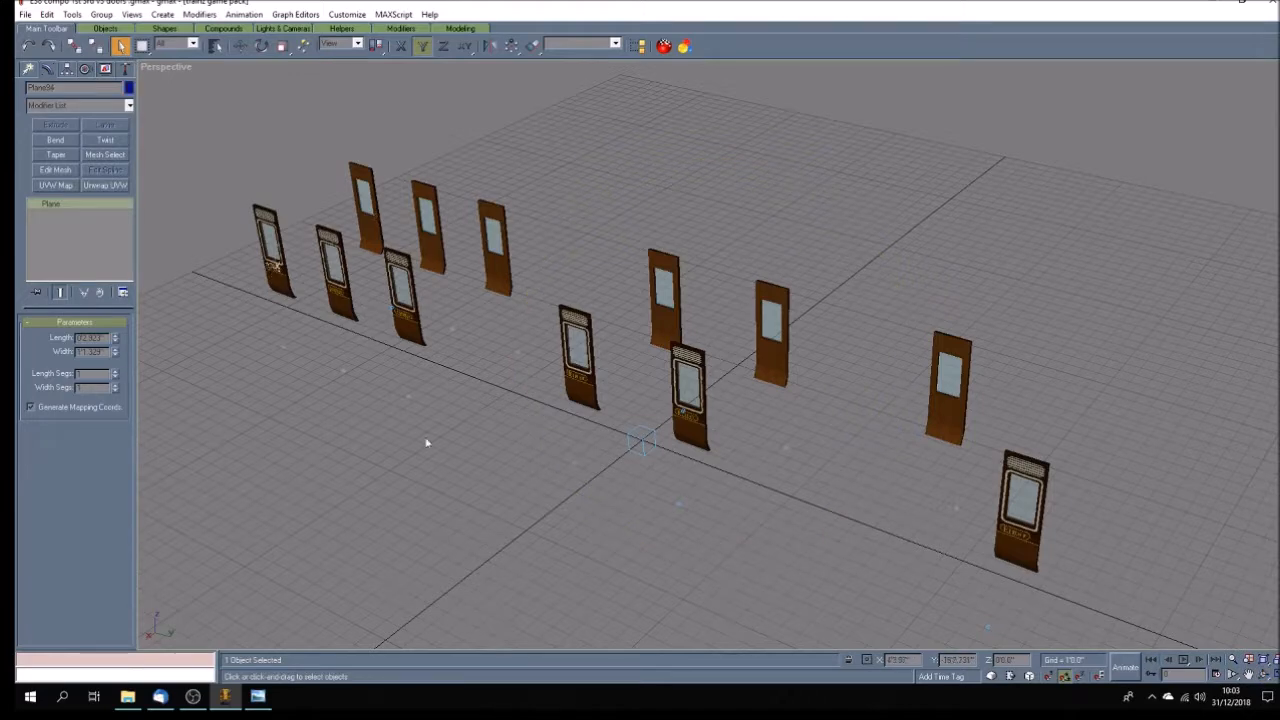
{"action": "key", "text": "w"}
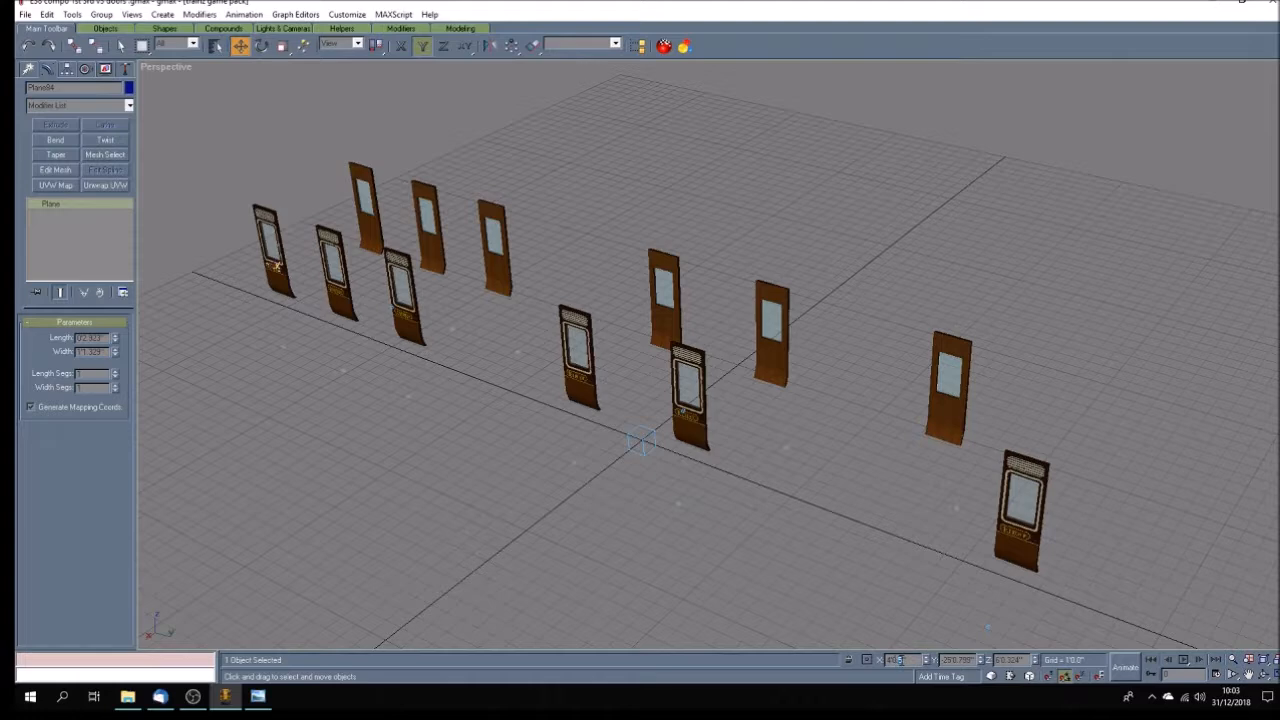
{"action": "double_click", "coordinate": [899, 660]}
Select the lettering plane on the second-farthest door of the opposite side for editing its X position.
{"action": "left_click", "coordinate": [336, 290]}
{"action": "left_click", "coordinate": [450, 386]}
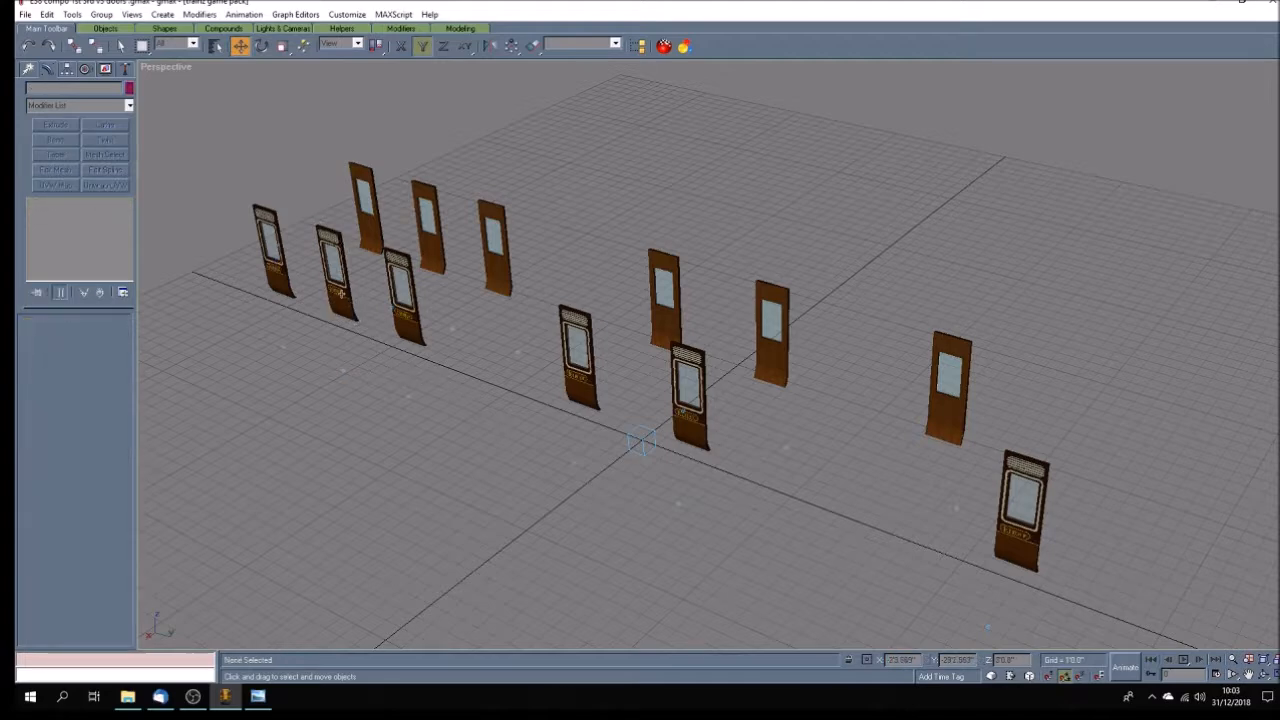
{"action": "left_click", "coordinate": [488, 423]}
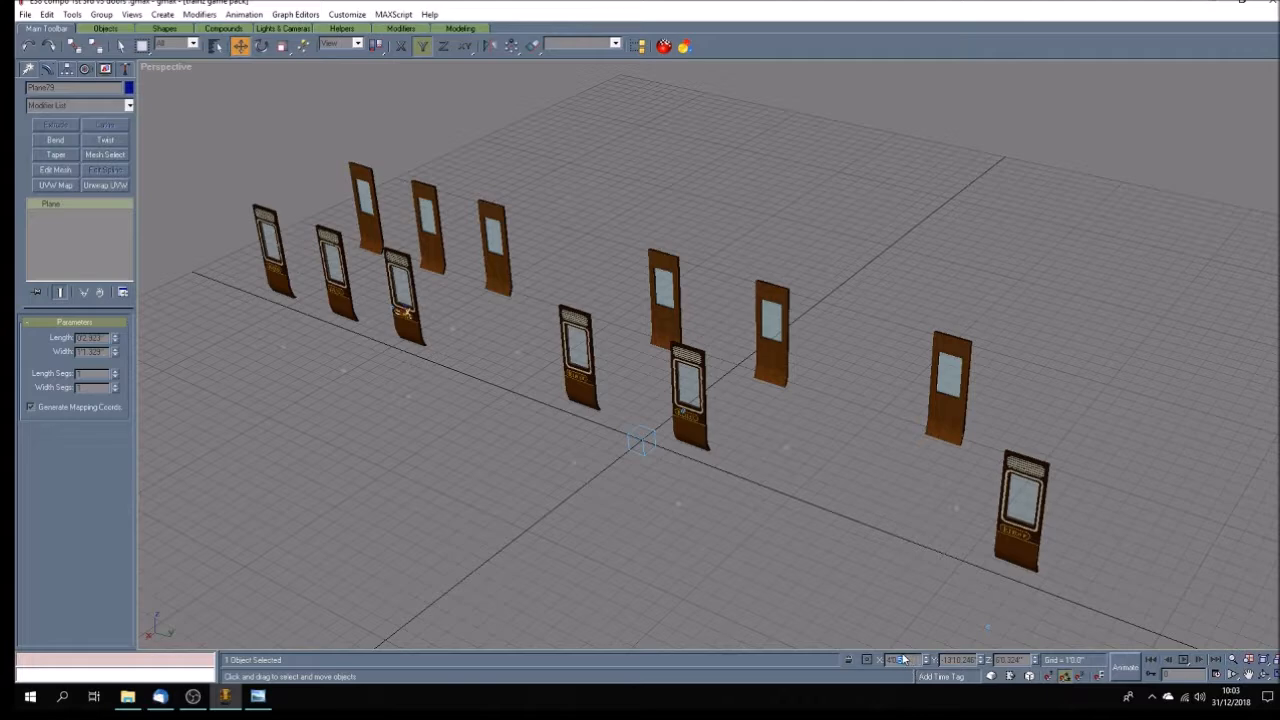
Adjust the X position of the lettering planes on the remaining doors of this side and save the file.
{"action": "key", "text": "Return"}
{"action": "left_click", "coordinate": [574, 376]}
{"action": "key", "text": "Return"}
{"action": "left_click", "coordinate": [686, 416]}
{"action": "double_click", "coordinate": [900, 660]}
{"action": "left_click", "coordinate": [1016, 534]}
{"action": "left_click", "coordinate": [755, 548]}
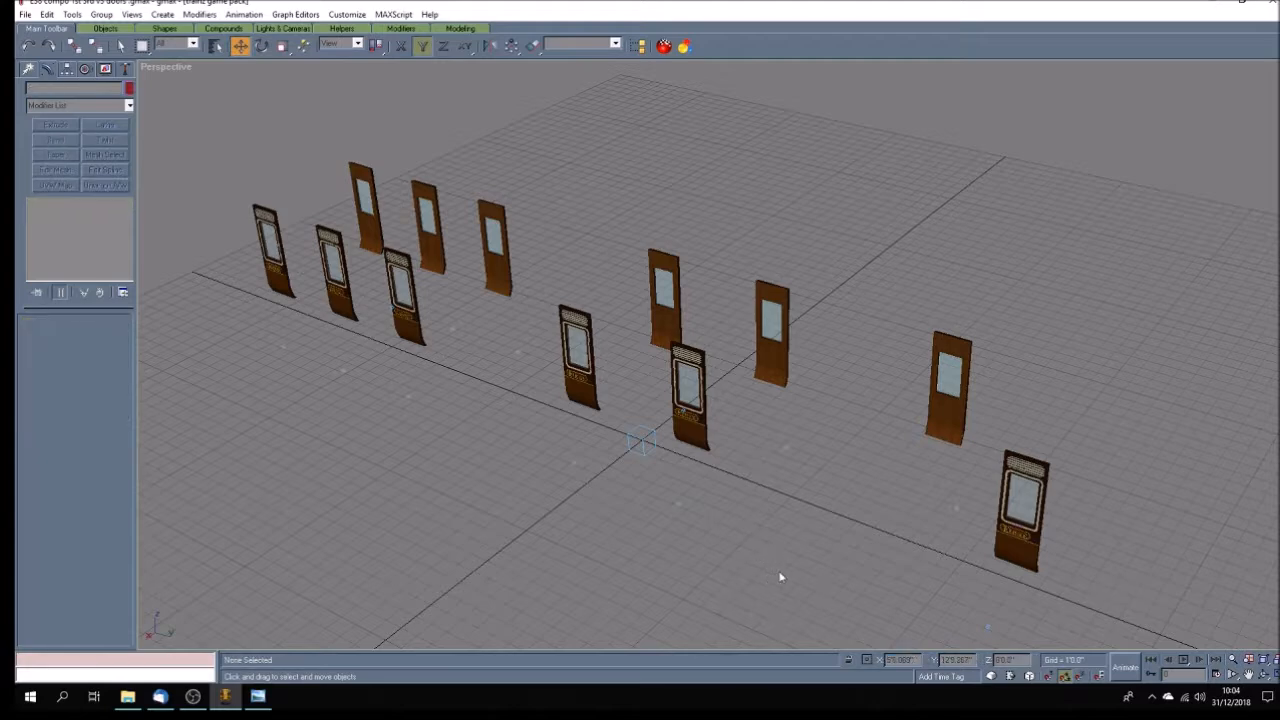
{"action": "left_click", "coordinate": [25, 14]}
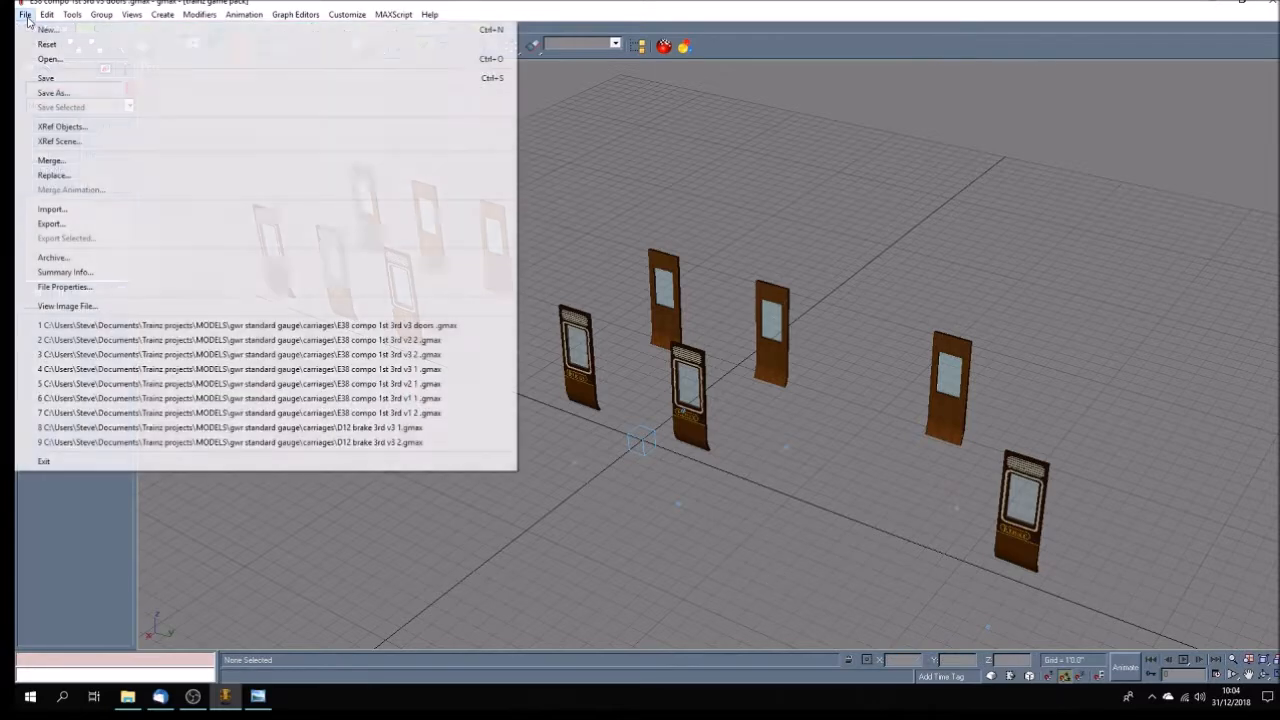
{"action": "left_click", "coordinate": [40, 78]}
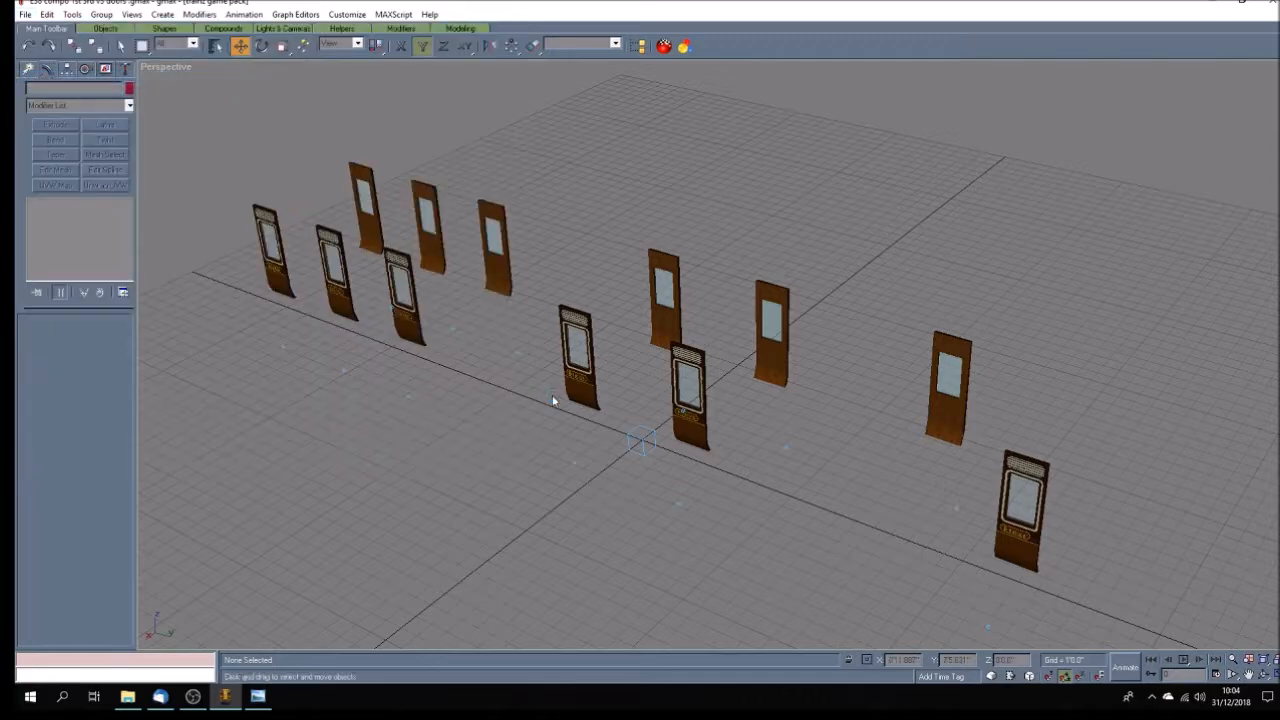
Select the helpers from b.r.doorleft01 through b.r.main by name and hide them.
{"action": "left_click", "coordinate": [216, 46]}
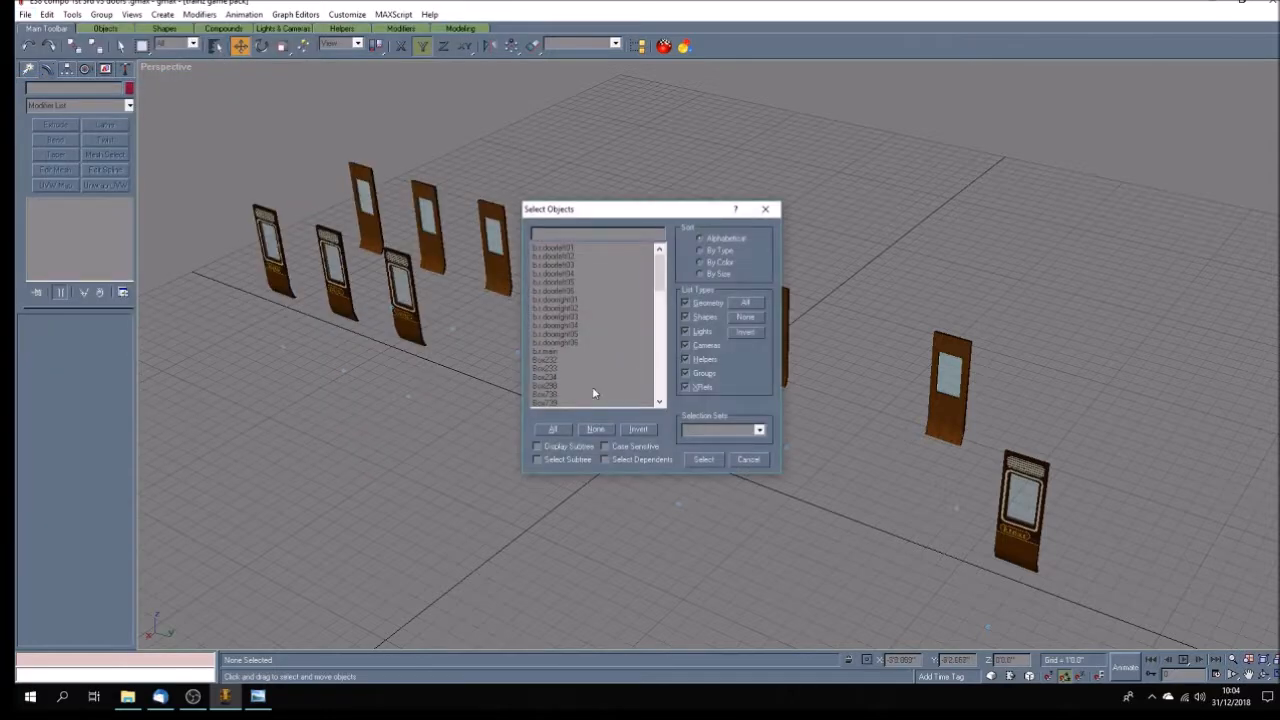
{"action": "left_click_drag", "start_coordinate": [560, 352], "coordinate": [560, 245]}
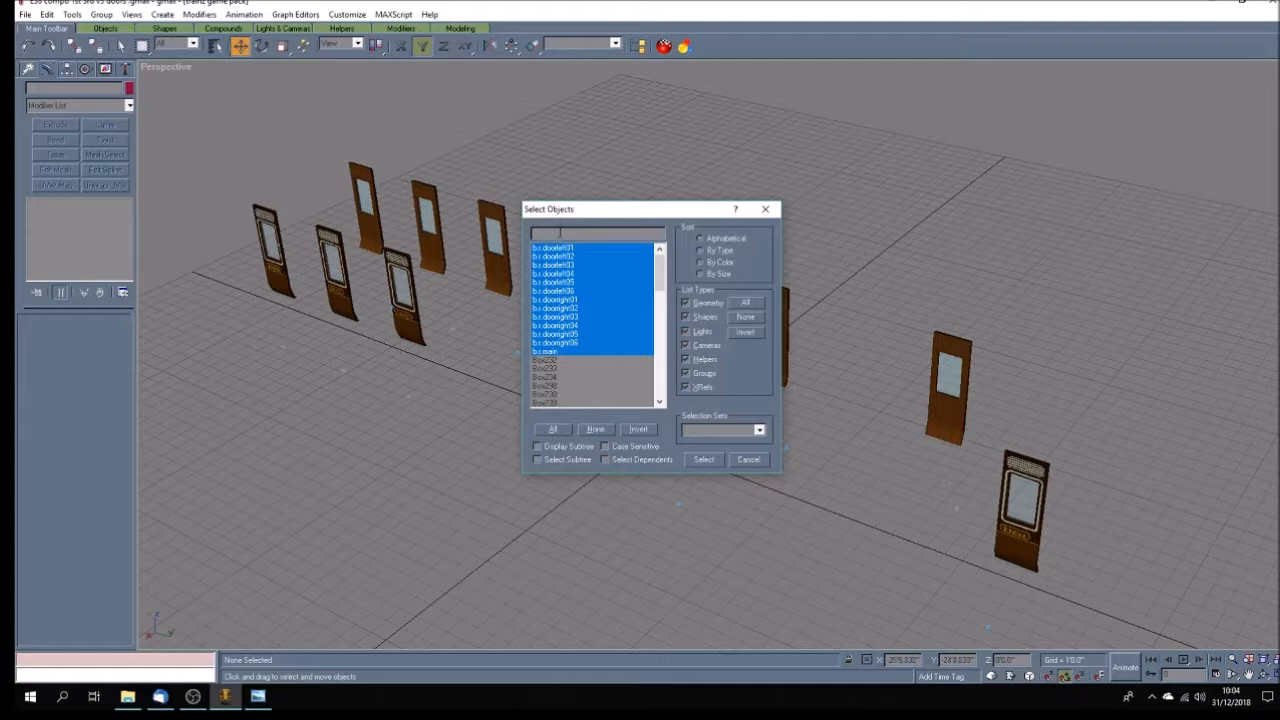
{"action": "left_click", "coordinate": [704, 459]}
{"action": "left_click", "coordinate": [105, 68]}
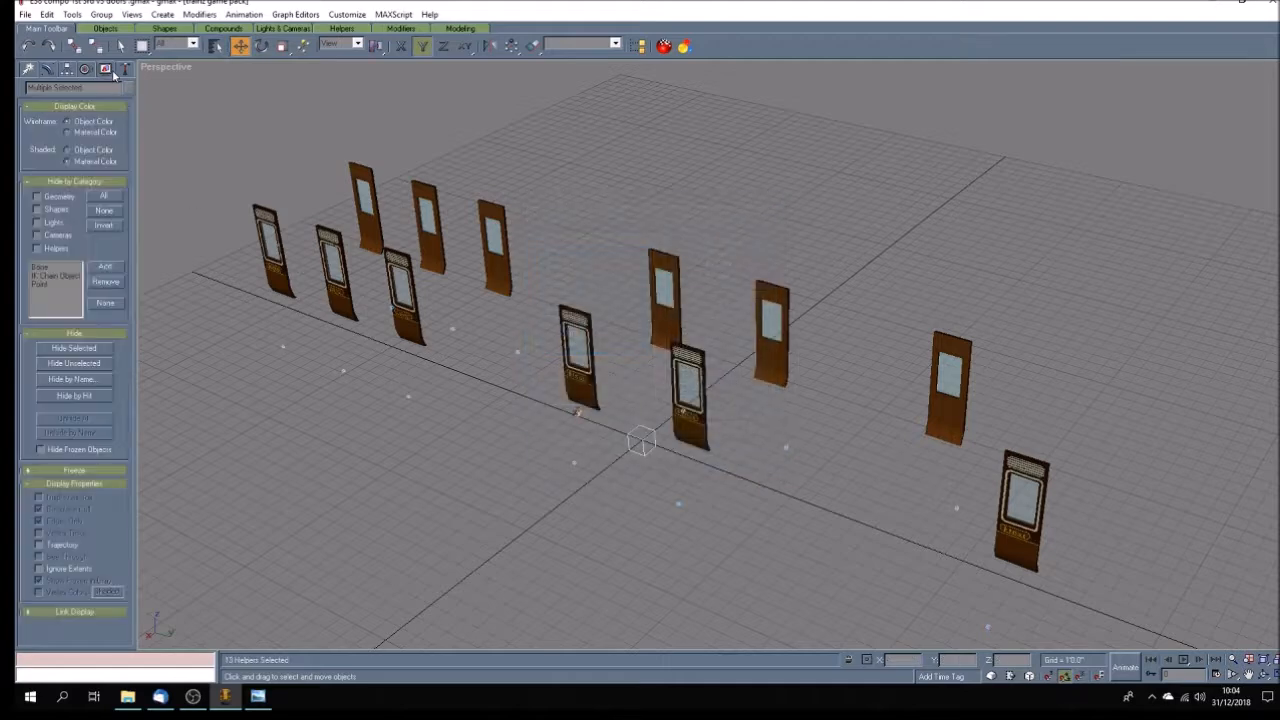
{"action": "left_click", "coordinate": [72, 350]}
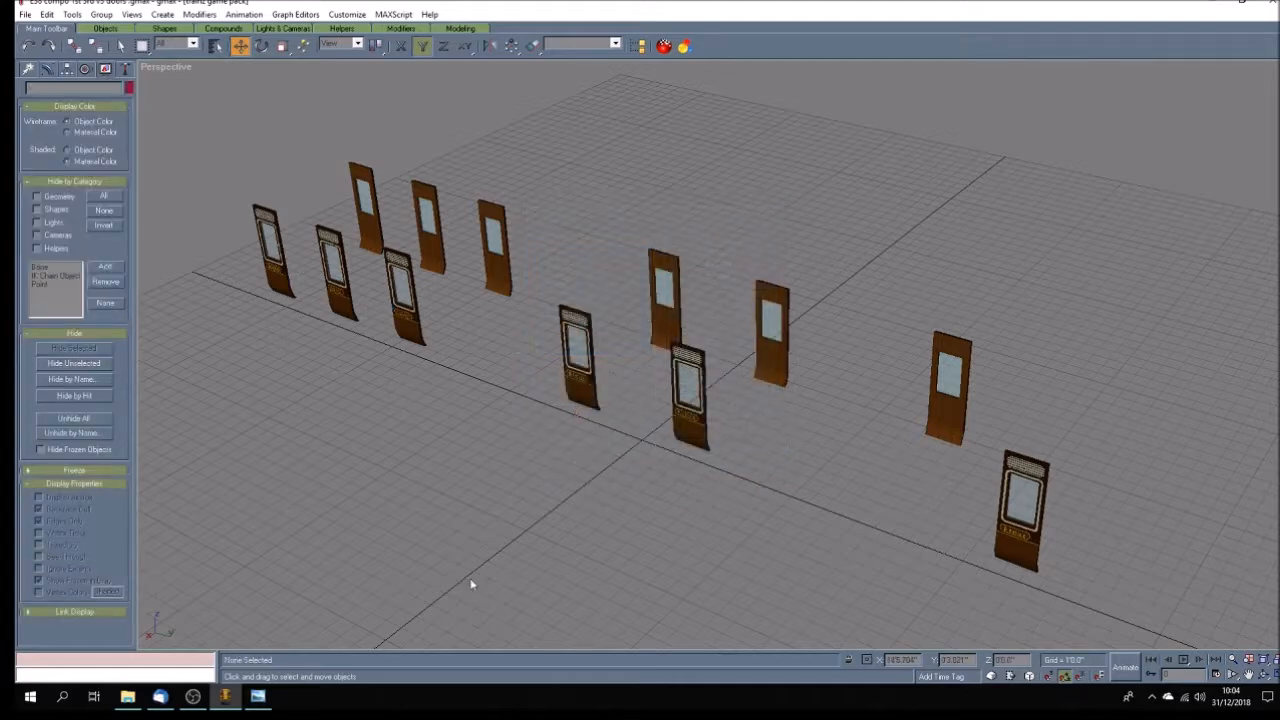
Select all visible door objects and reset their transforms with Reset XForm.
{"action": "left_click", "coordinate": [49, 16]}
{"action": "left_click", "coordinate": [84, 133]}
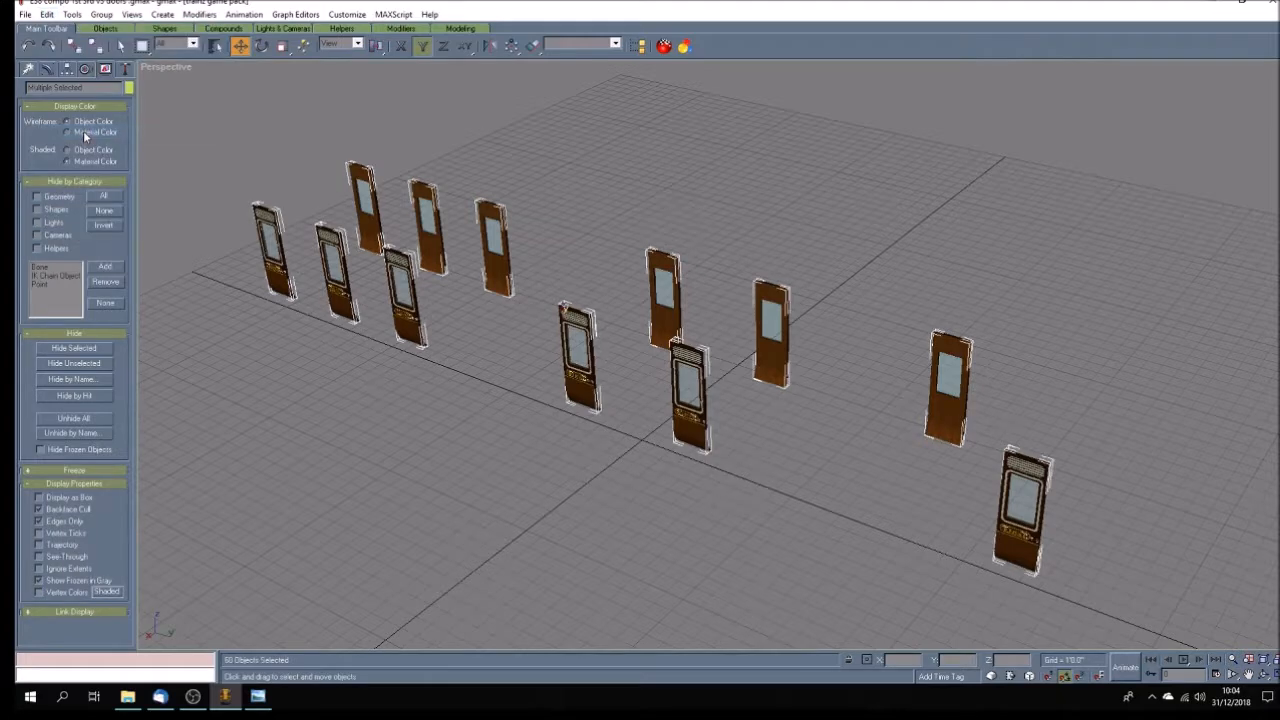
{"action": "left_click", "coordinate": [126, 68]}
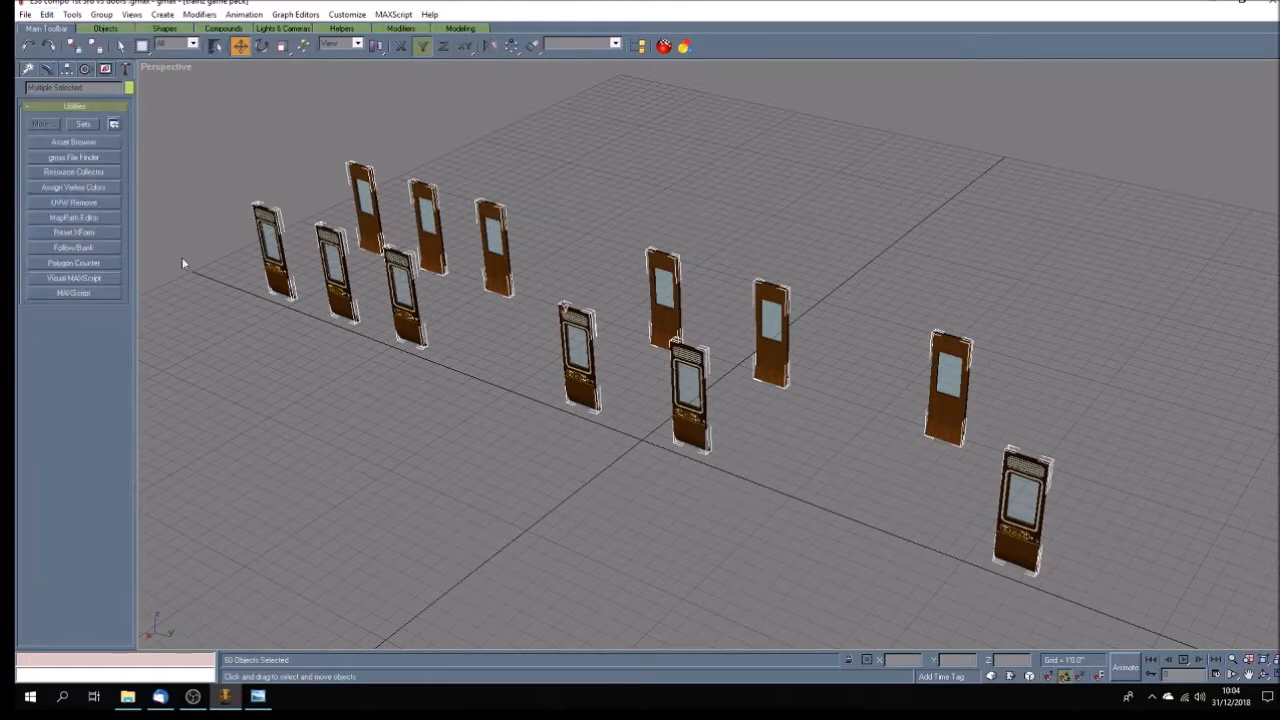
{"action": "left_click", "coordinate": [84, 236]}
{"action": "left_click", "coordinate": [94, 339]}
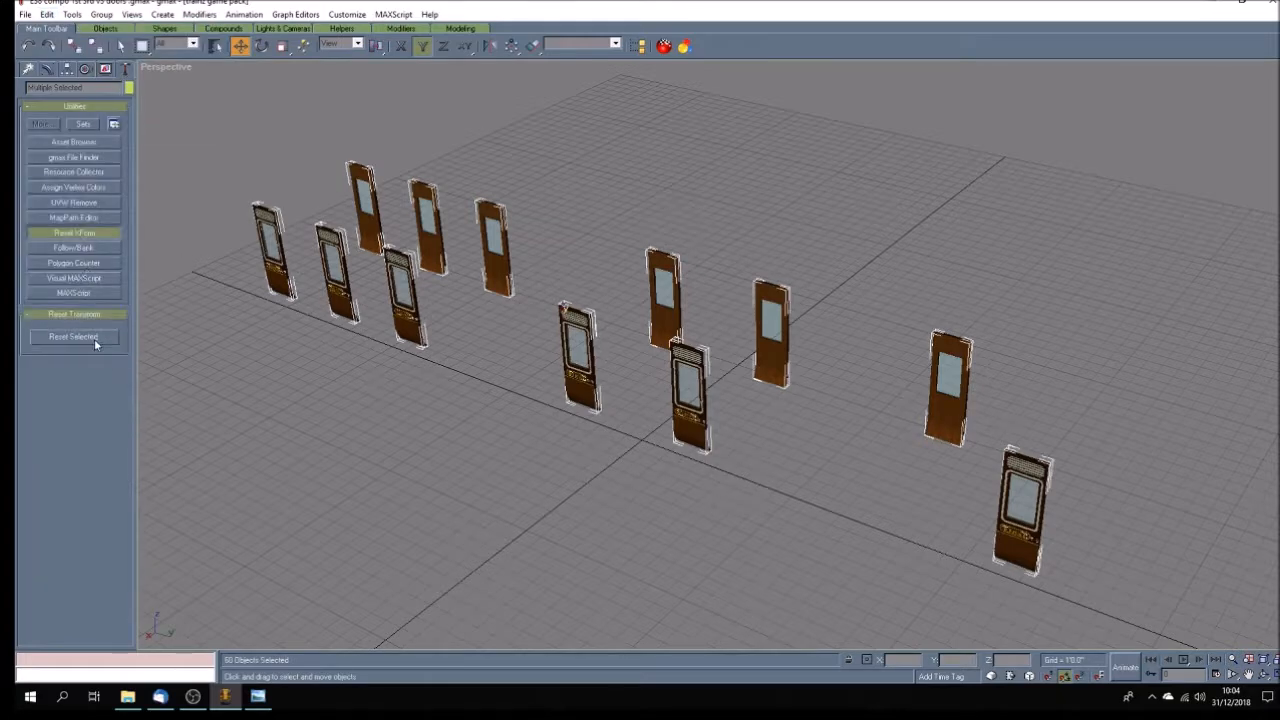
{"action": "left_click", "coordinate": [230, 350]}
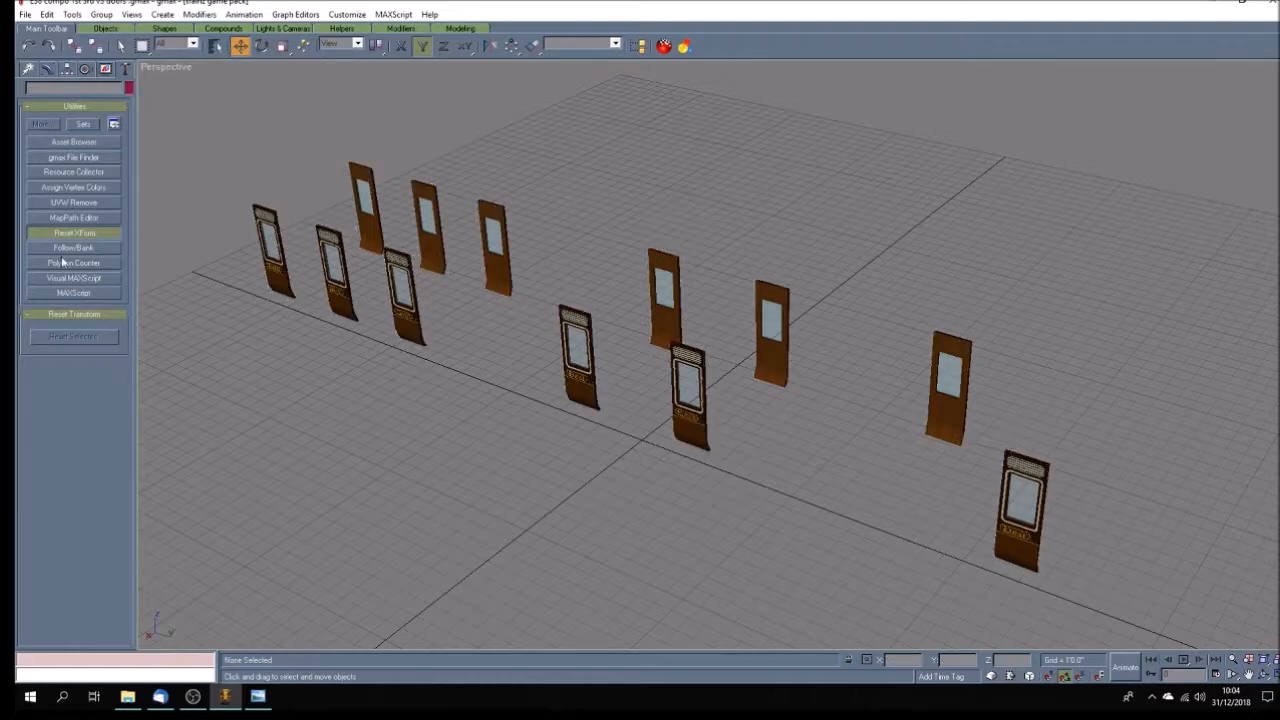
Select all the door objects again and convert them to Editable Poly.
{"action": "left_click", "coordinate": [47, 14]}
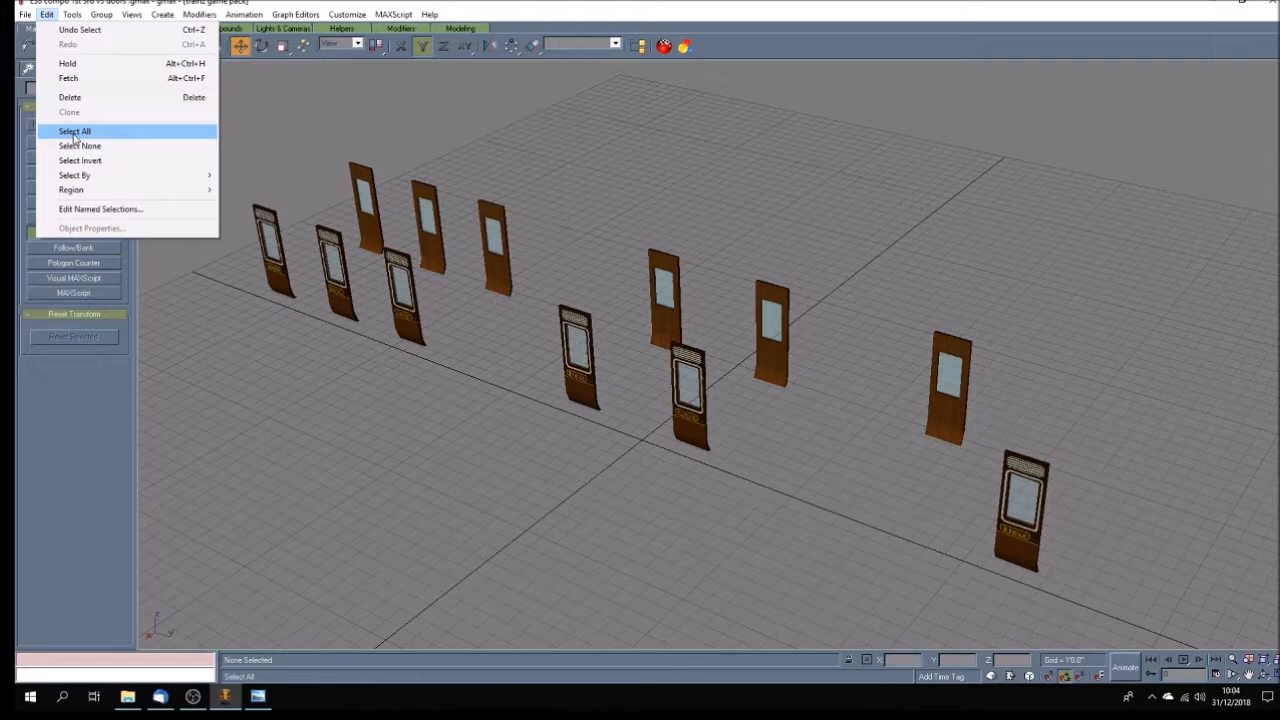
{"action": "left_click", "coordinate": [74, 132]}
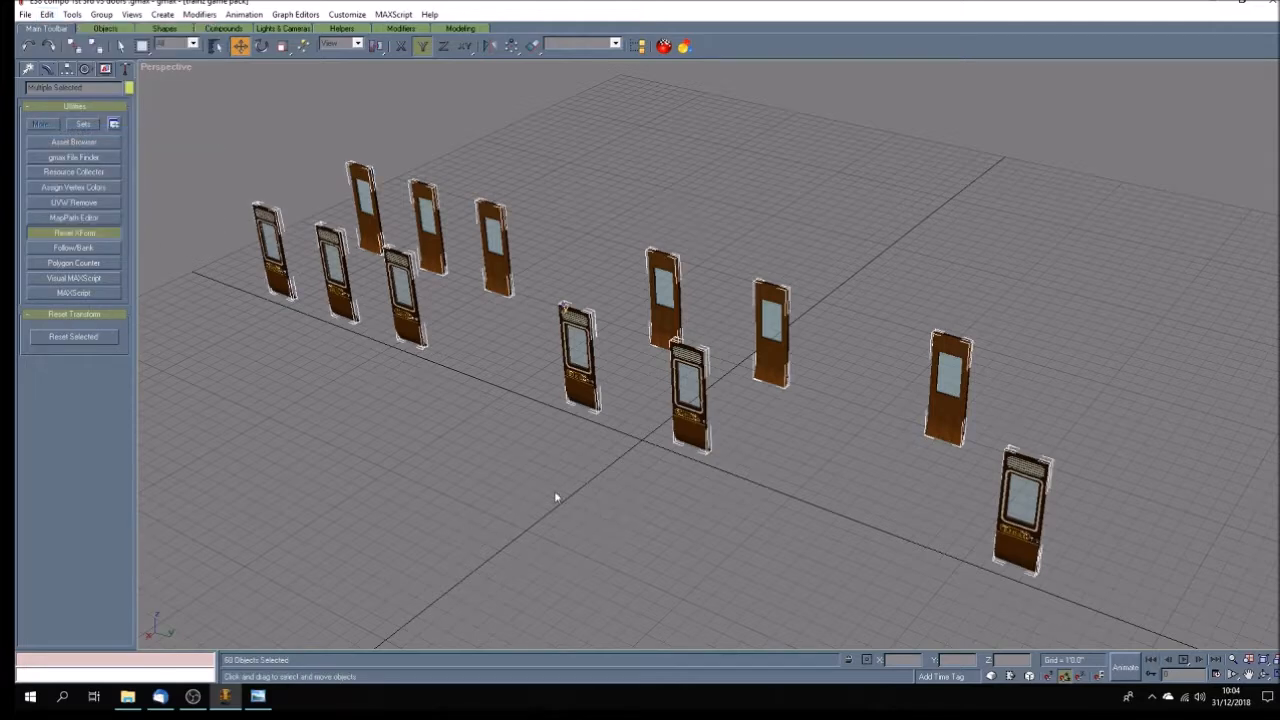
{"action": "left_click", "coordinate": [120, 45]}
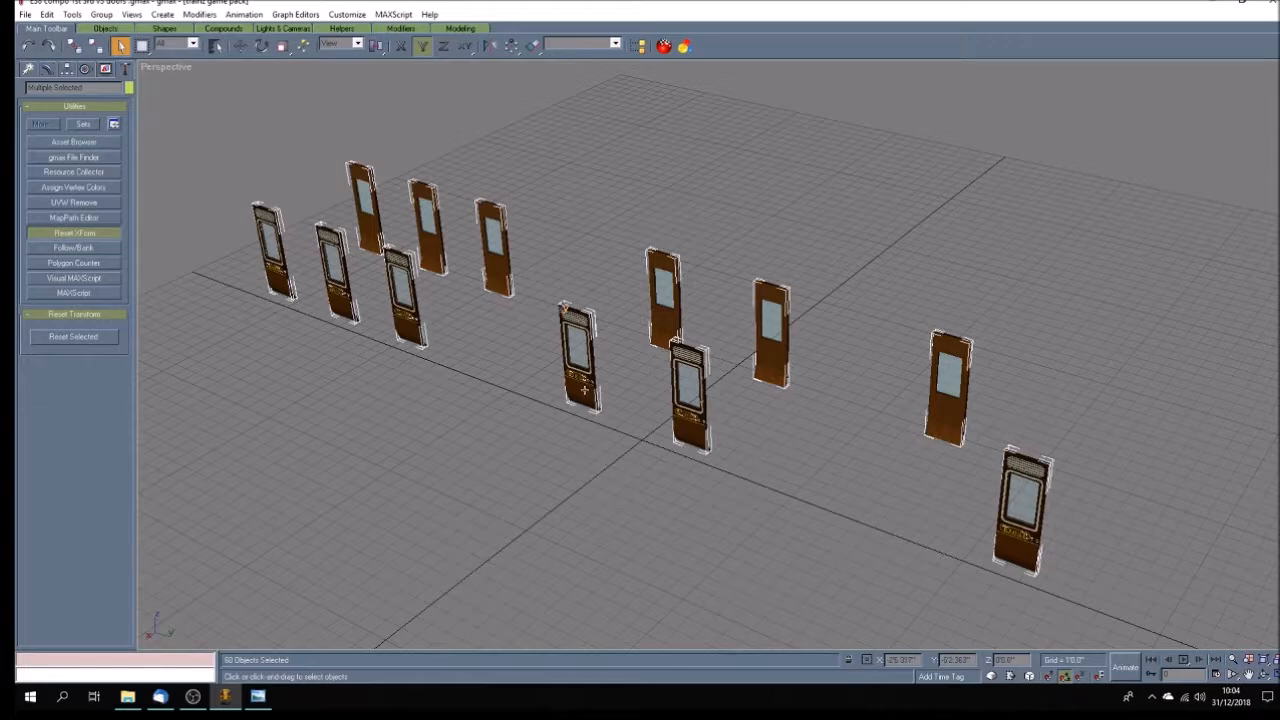
{"action": "right_click", "coordinate": [583, 392]}
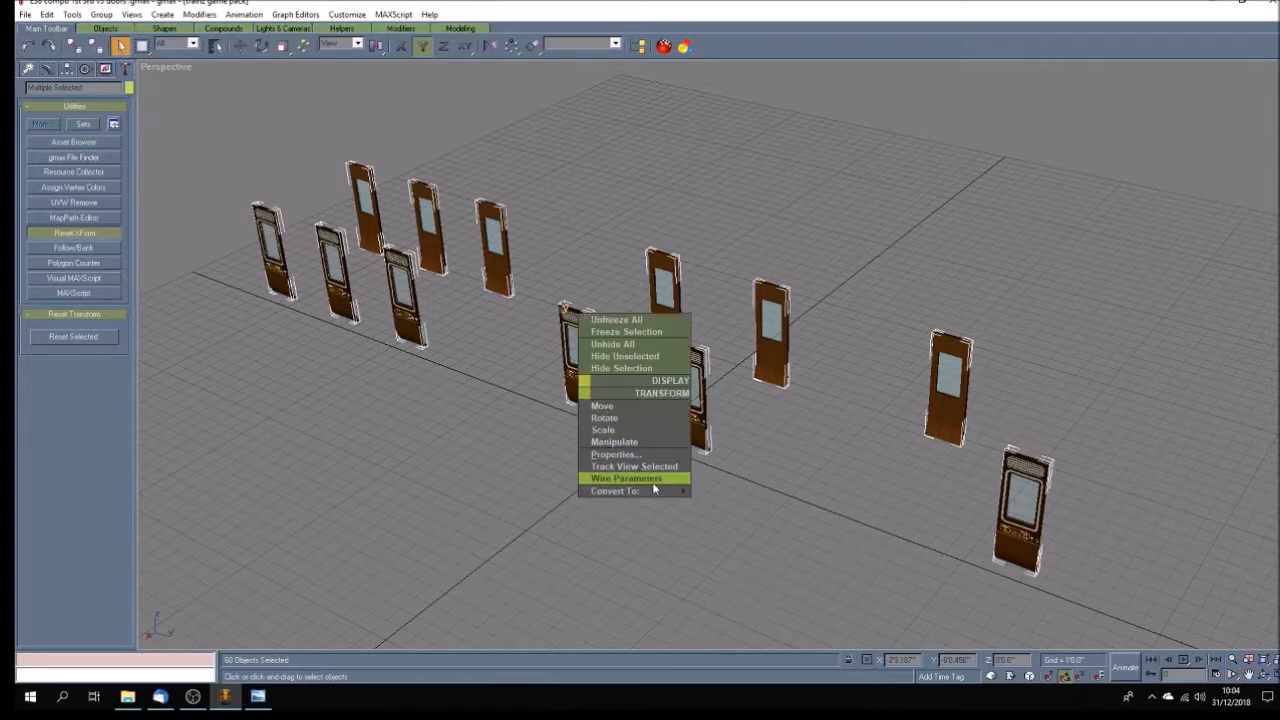
{"action": "mouse_move", "coordinate": [657, 490]}
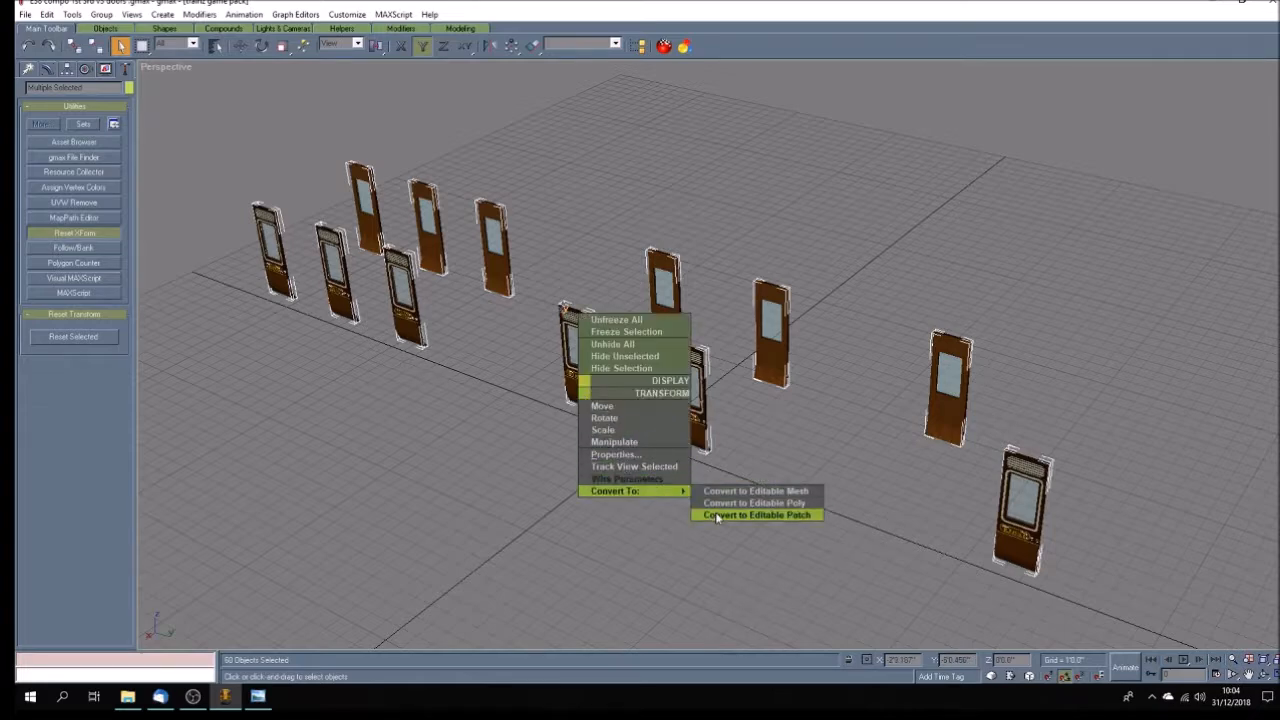
{"action": "left_click", "coordinate": [717, 516]}
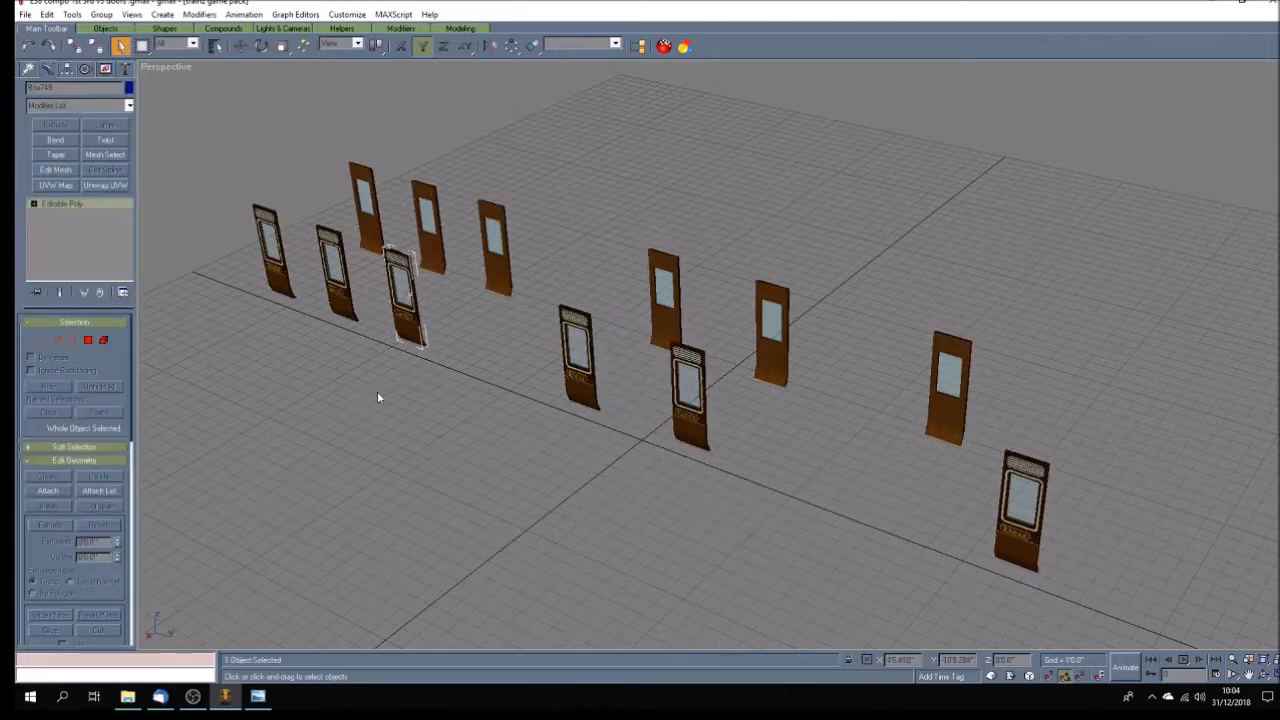
Deselect everything, unhide all the hidden helpers and save the doors file.
{"action": "left_click", "coordinate": [345, 394]}
{"action": "left_click", "coordinate": [105, 69]}
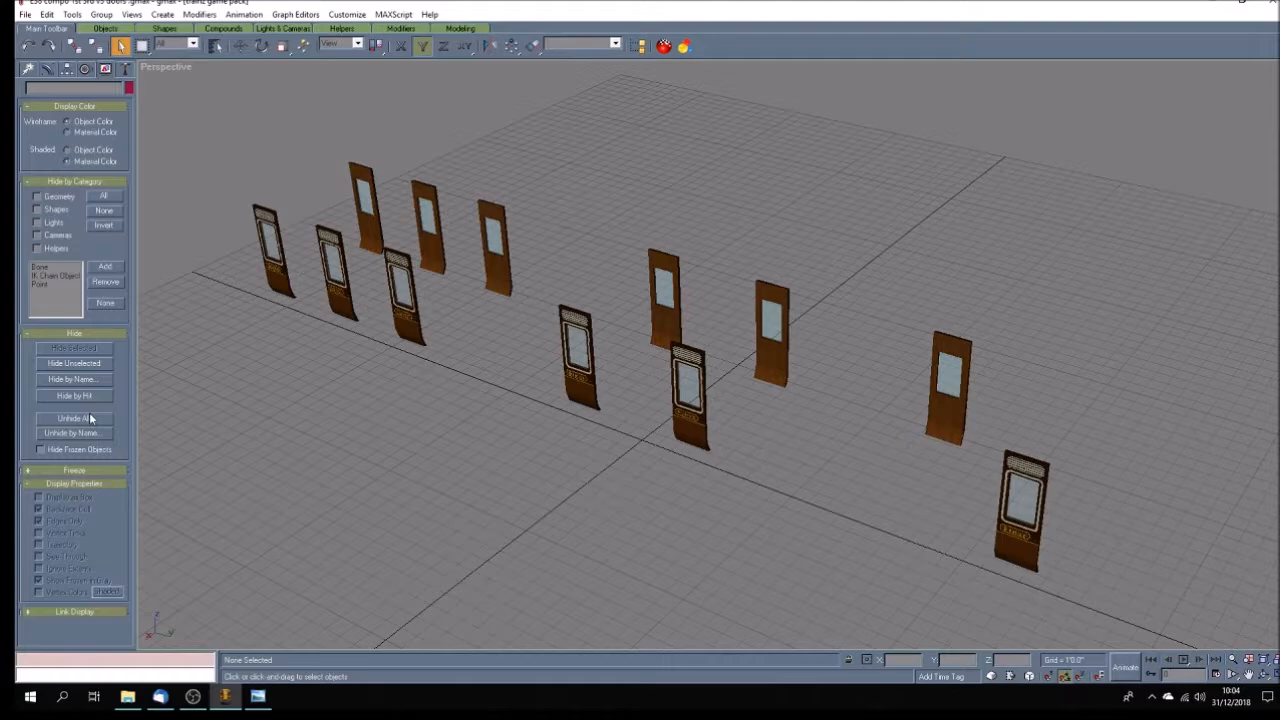
{"action": "left_click", "coordinate": [27, 15]}
{"action": "left_click", "coordinate": [51, 81]}
In the Top view, delete the column of doors and their dummies on the negative X side of the origin.
{"action": "left_click", "coordinate": [1273, 675]}
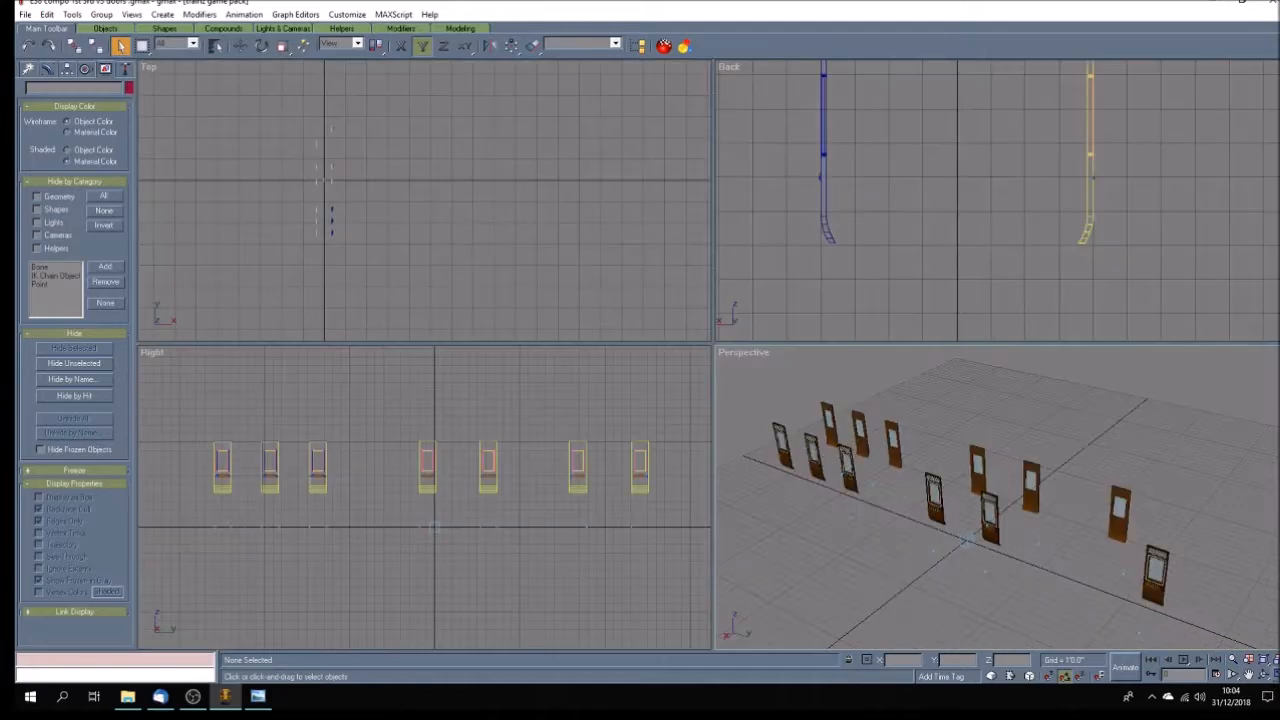
{"action": "left_click", "coordinate": [1248, 675]}
{"action": "left_click_drag", "start_coordinate": [406, 269], "coordinate": [469, 263]}
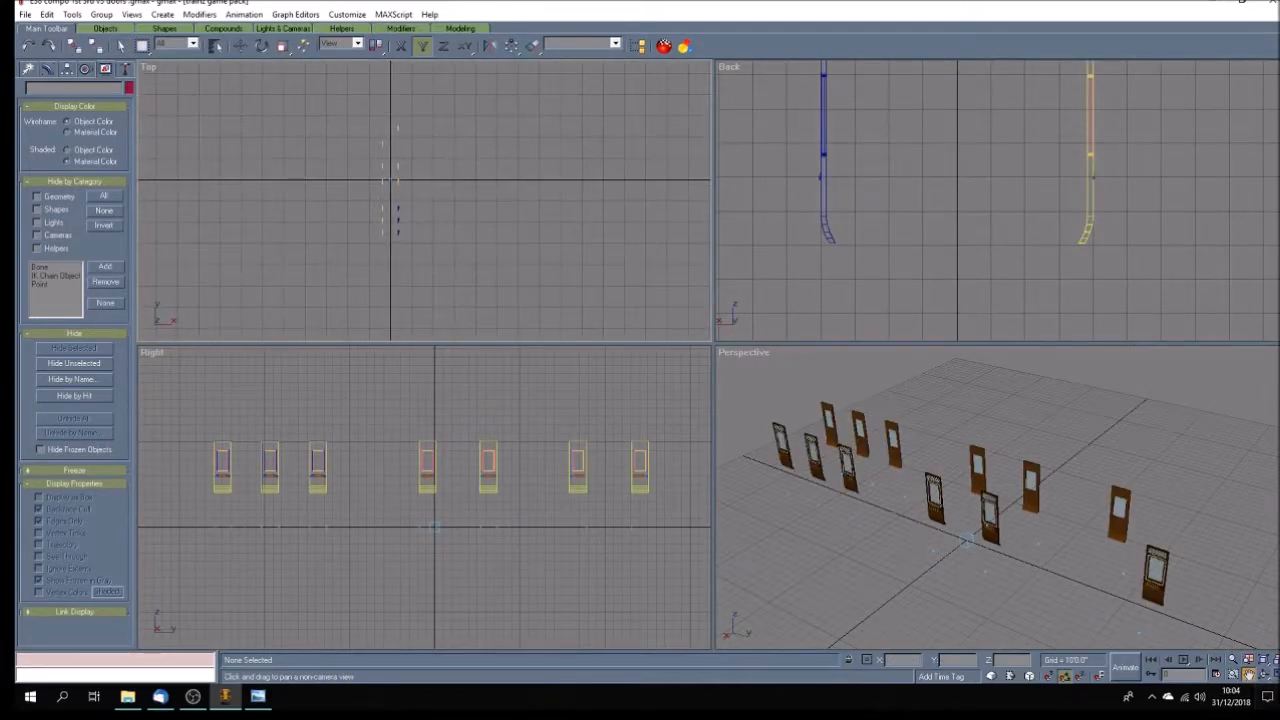
{"action": "left_click", "coordinate": [1273, 675]}
{"action": "left_click_drag", "start_coordinate": [606, 357], "coordinate": [486, 355]}
{"action": "scroll", "coordinate": [489, 338], "scroll_direction": "up", "scroll_amount": 5}
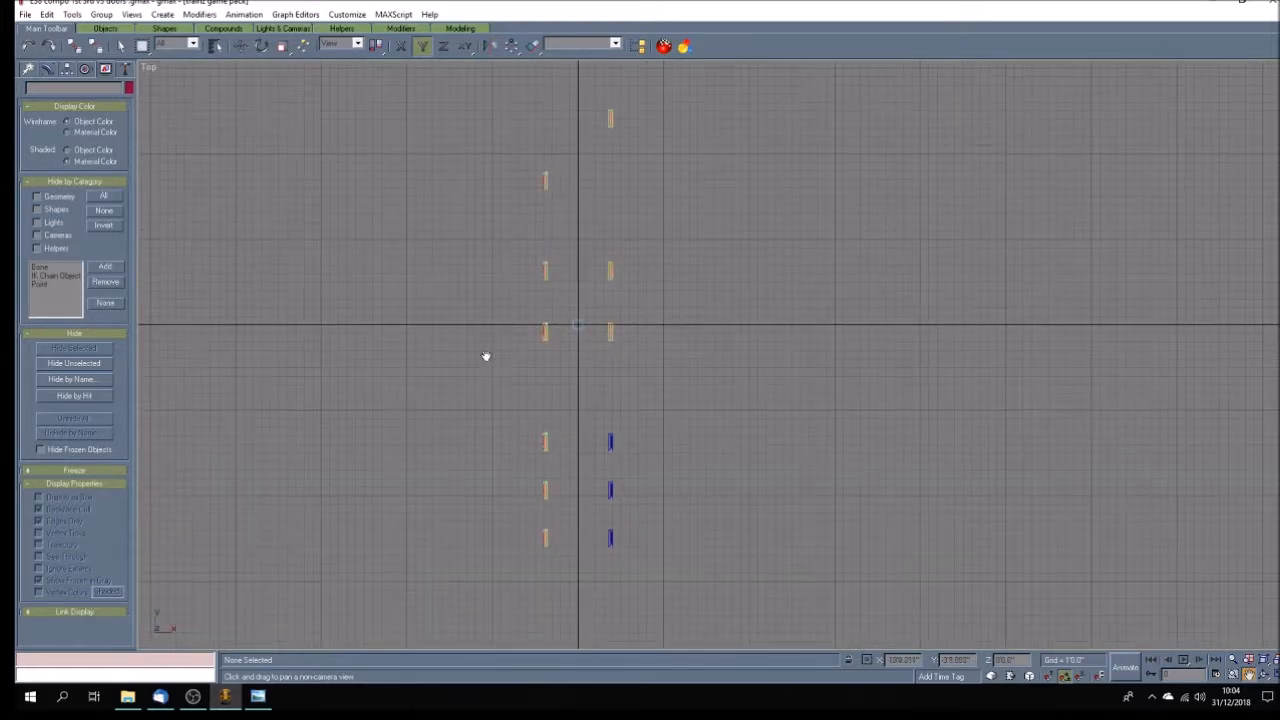
{"action": "left_click", "coordinate": [120, 45]}
{"action": "left_click_drag", "start_coordinate": [407, 143], "coordinate": [557, 597]}
{"action": "key", "text": "Delete"}
Save the remaining doors as a new file named E38 compo 1st 3rd v3 doorsleft .gmax.
{"action": "left_click", "coordinate": [22, 14]}
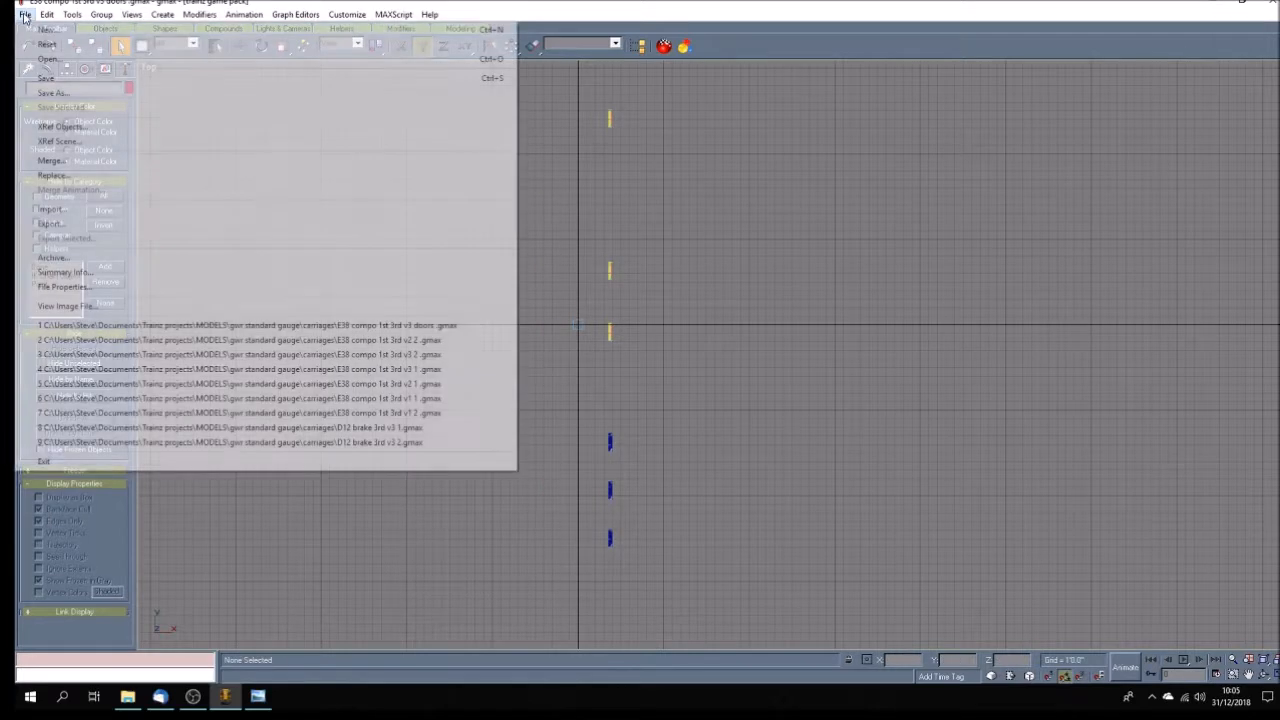
{"action": "left_click", "coordinate": [40, 94]}
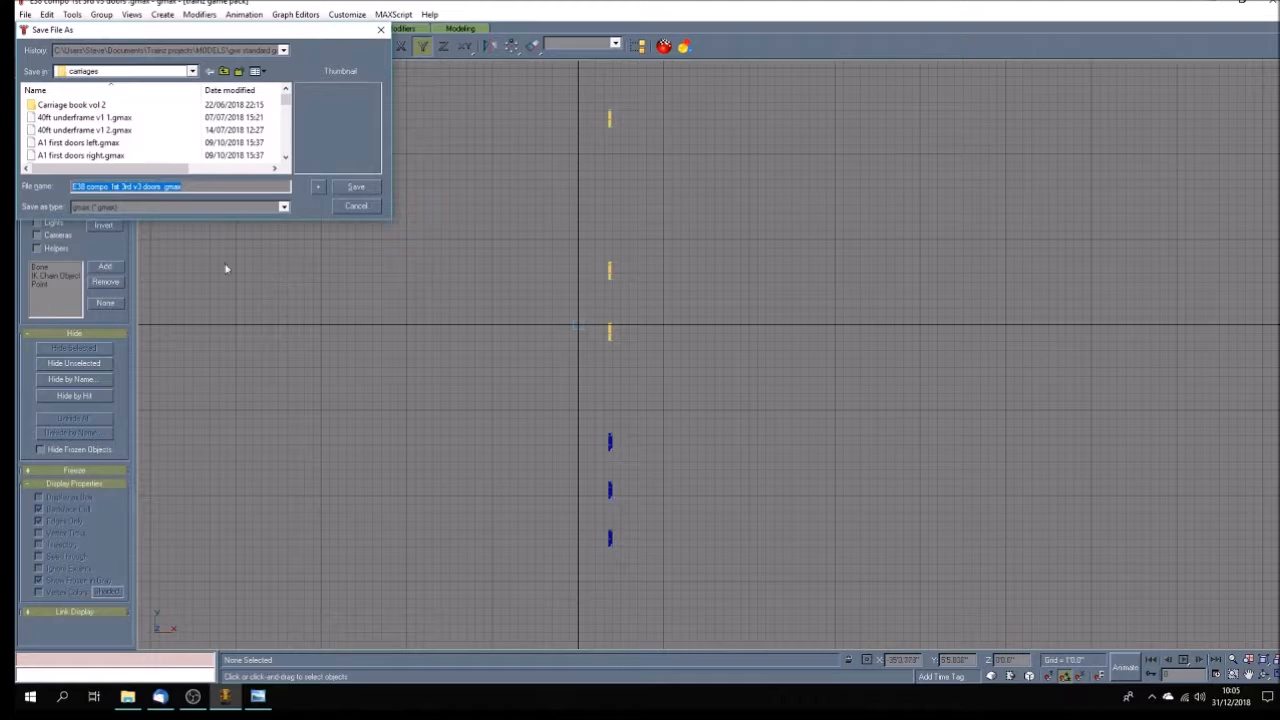
{"action": "left_click", "coordinate": [160, 186]}
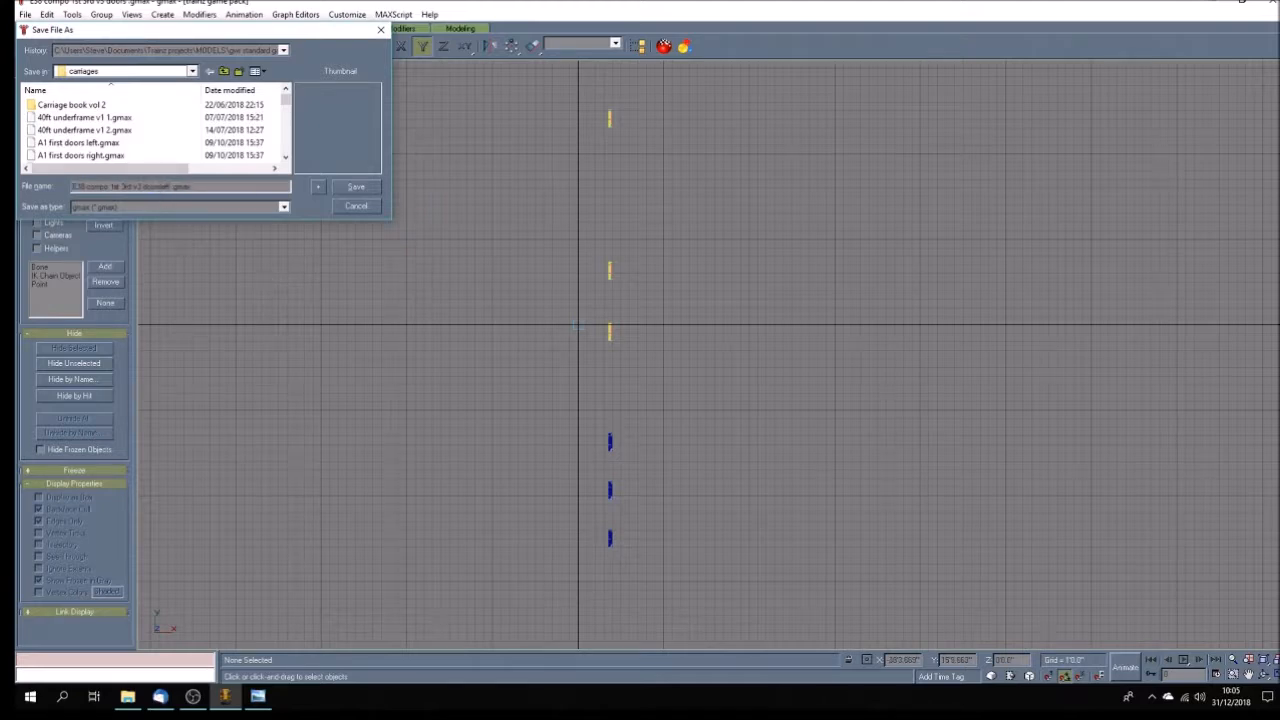
{"action": "key", "text": "Return"}
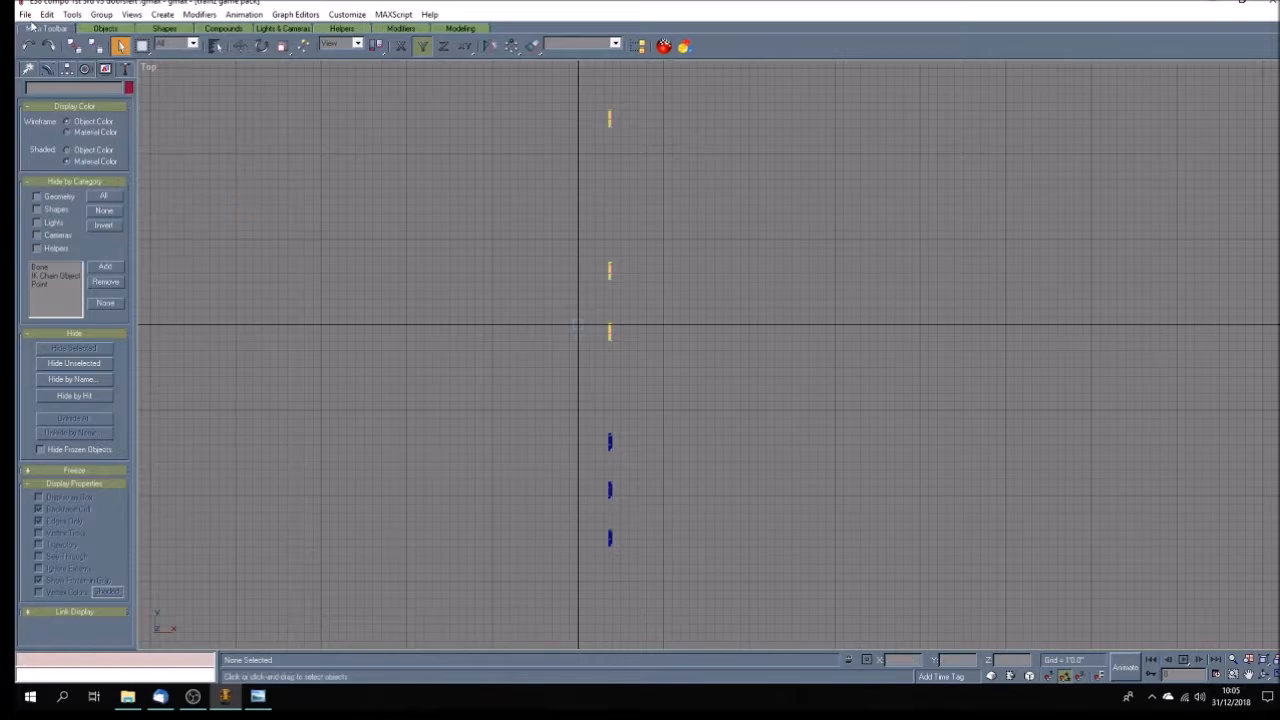
Reopen E38 compo 1st 3rd v3 doors .gmax and delete the column of doors and dummies on the positive X side in the Top view.
{"action": "left_click", "coordinate": [25, 14]}
{"action": "left_click", "coordinate": [414, 339]}
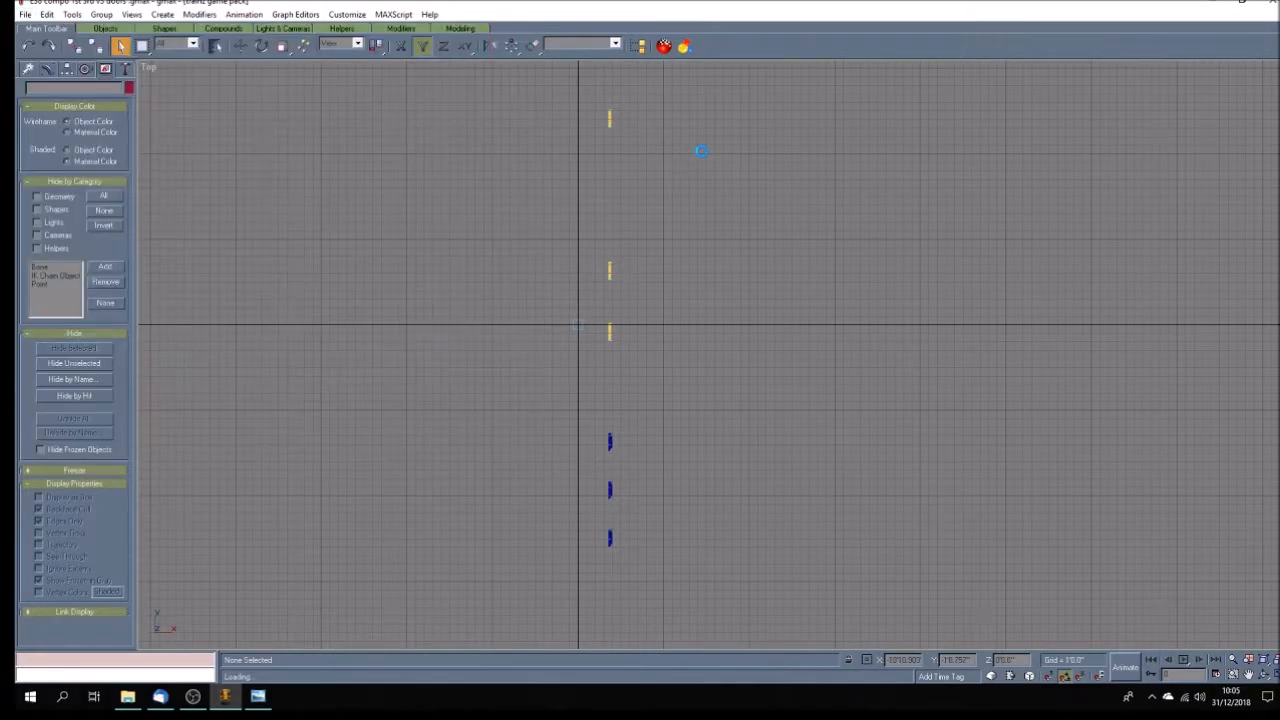
{"action": "left_click", "coordinate": [1275, 675]}
{"action": "left_click", "coordinate": [590, 268]}
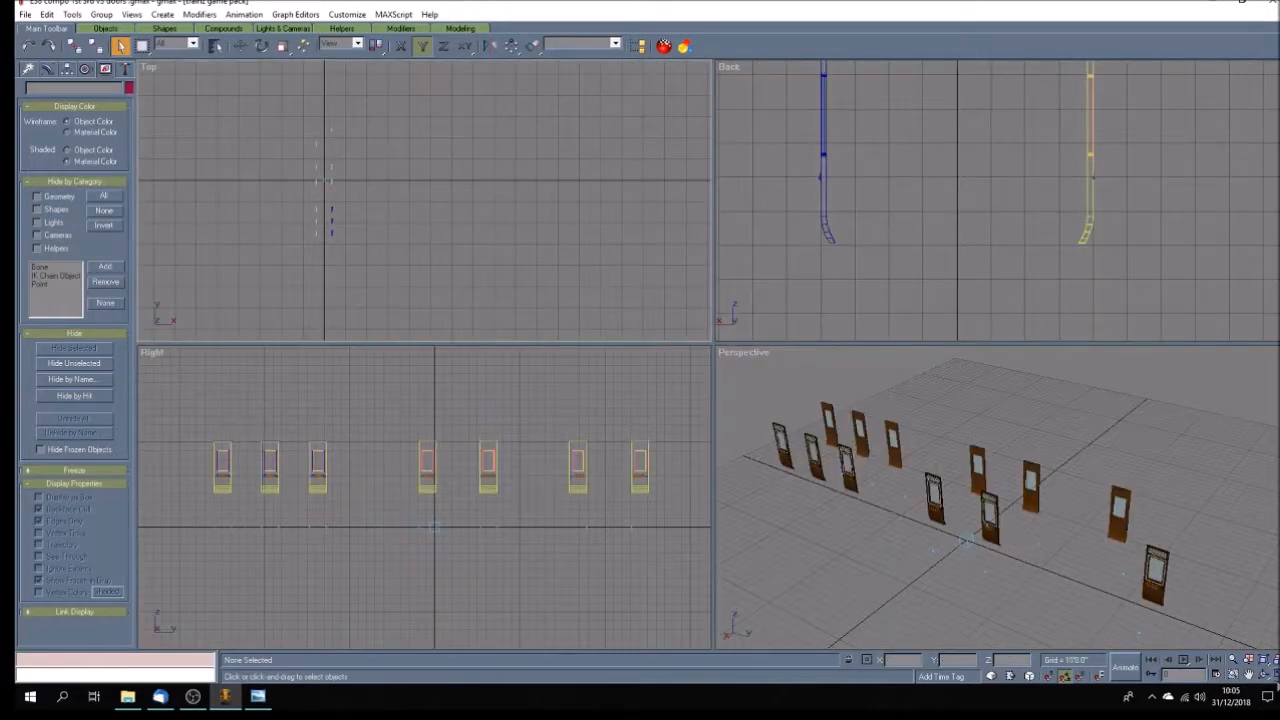
{"action": "left_click", "coordinate": [1270, 675]}
{"action": "left_click_drag", "start_coordinate": [685, 187], "coordinate": [523, 461]}
{"action": "key", "text": "Delete"}
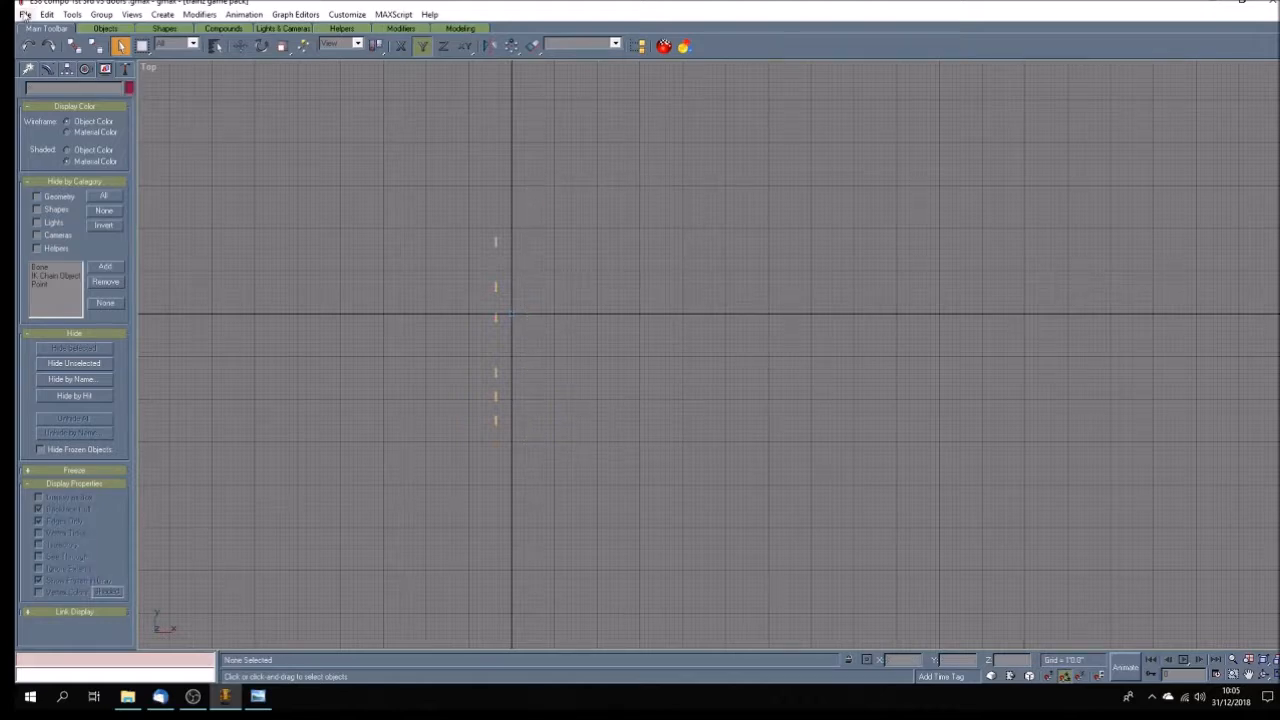
Save the remaining doors as a new file named E38 compo 1st 3rd v3 doors right .gmax.
{"action": "left_click", "coordinate": [25, 14]}
{"action": "left_click", "coordinate": [52, 93]}
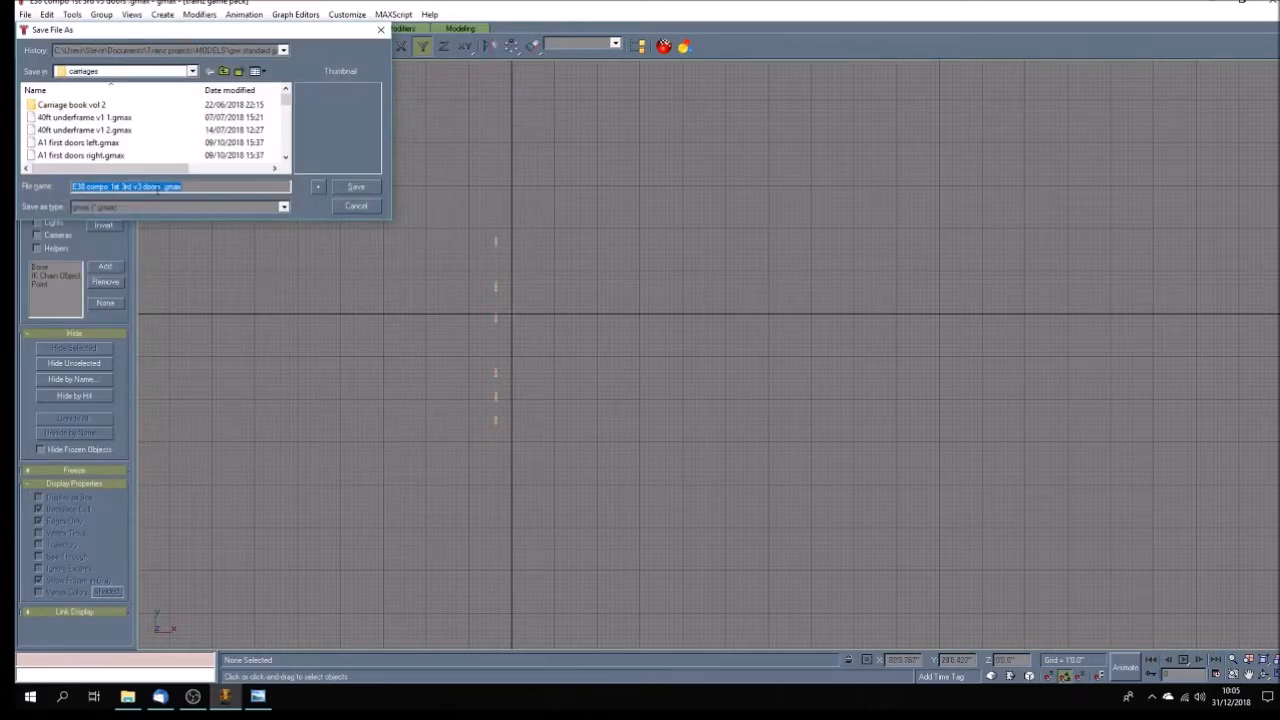
{"action": "left_click", "coordinate": [160, 186]}
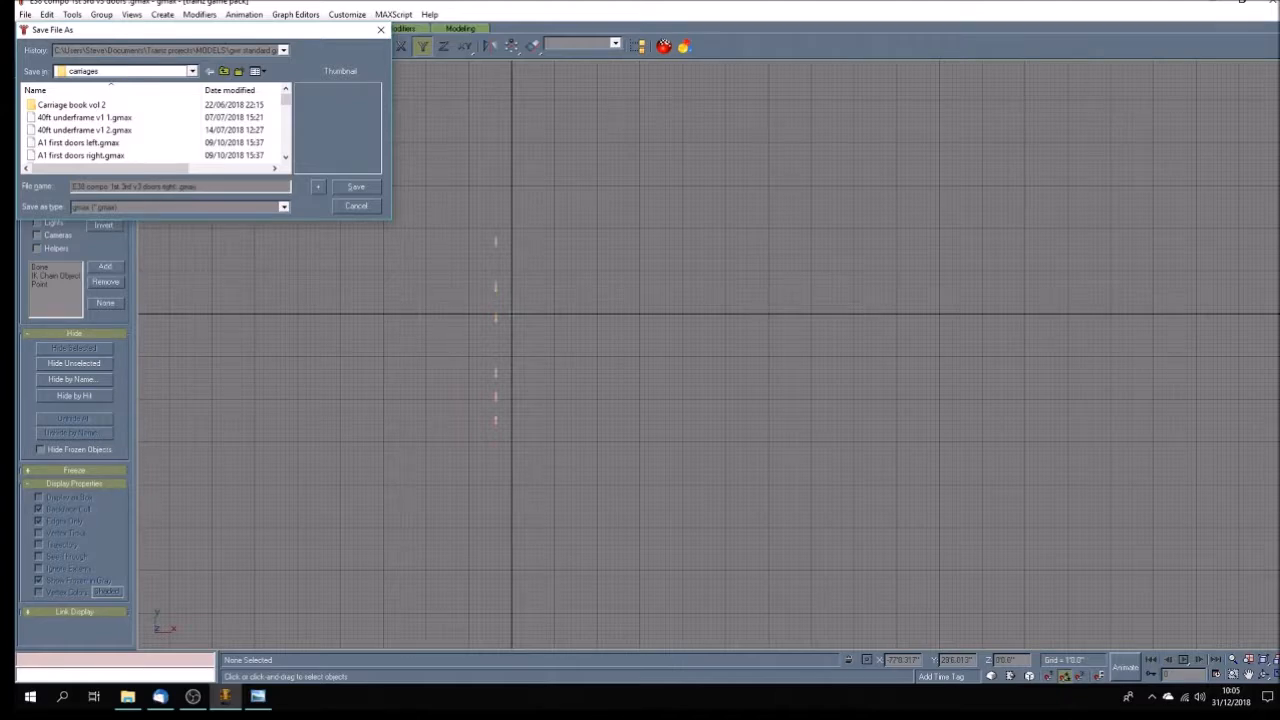
{"action": "key", "text": "Return"}
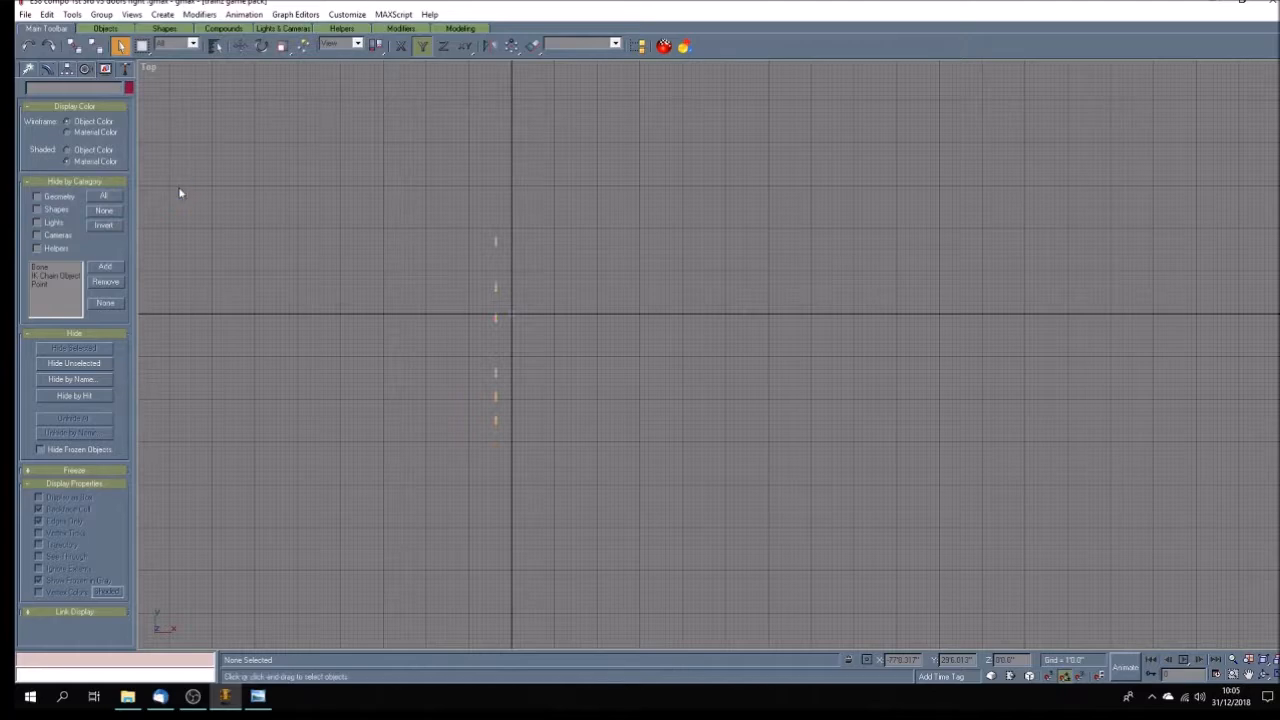
Open E38 compo 1st 3rd v3 2 .gmax and delete all of the carriage's helper objects.
{"action": "left_click", "coordinate": [25, 14]}
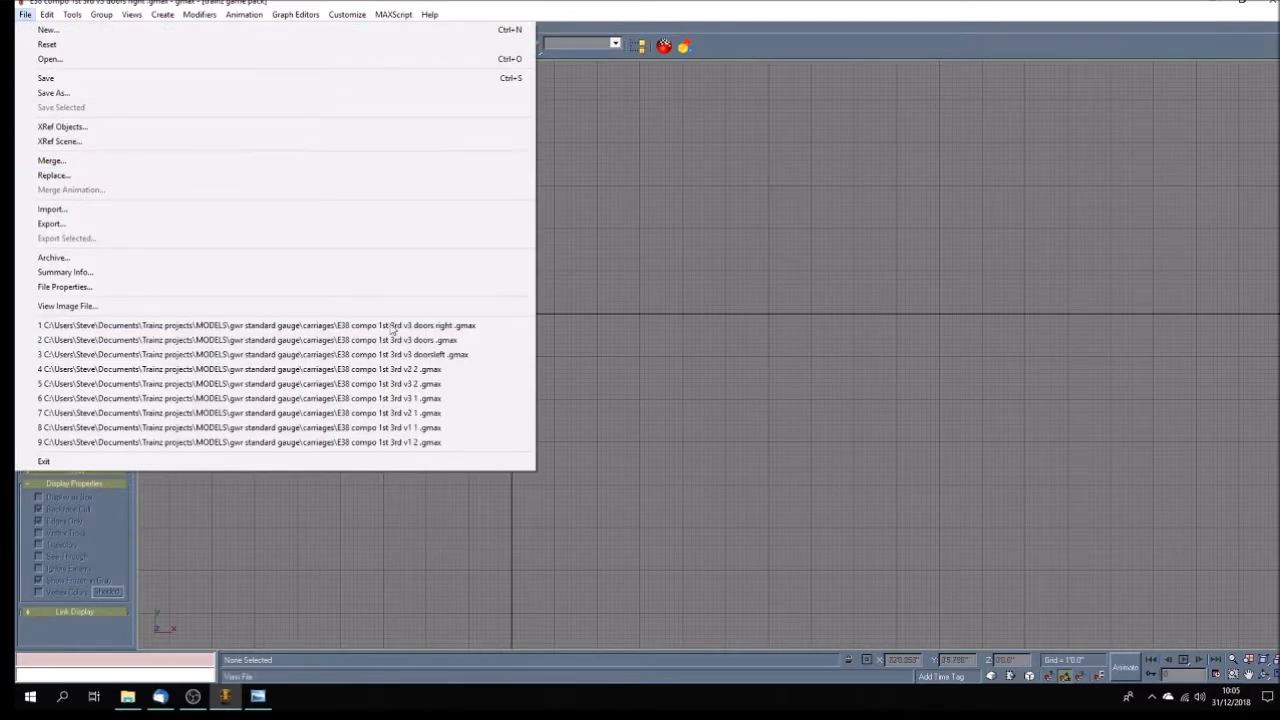
{"action": "left_click", "coordinate": [437, 384]}
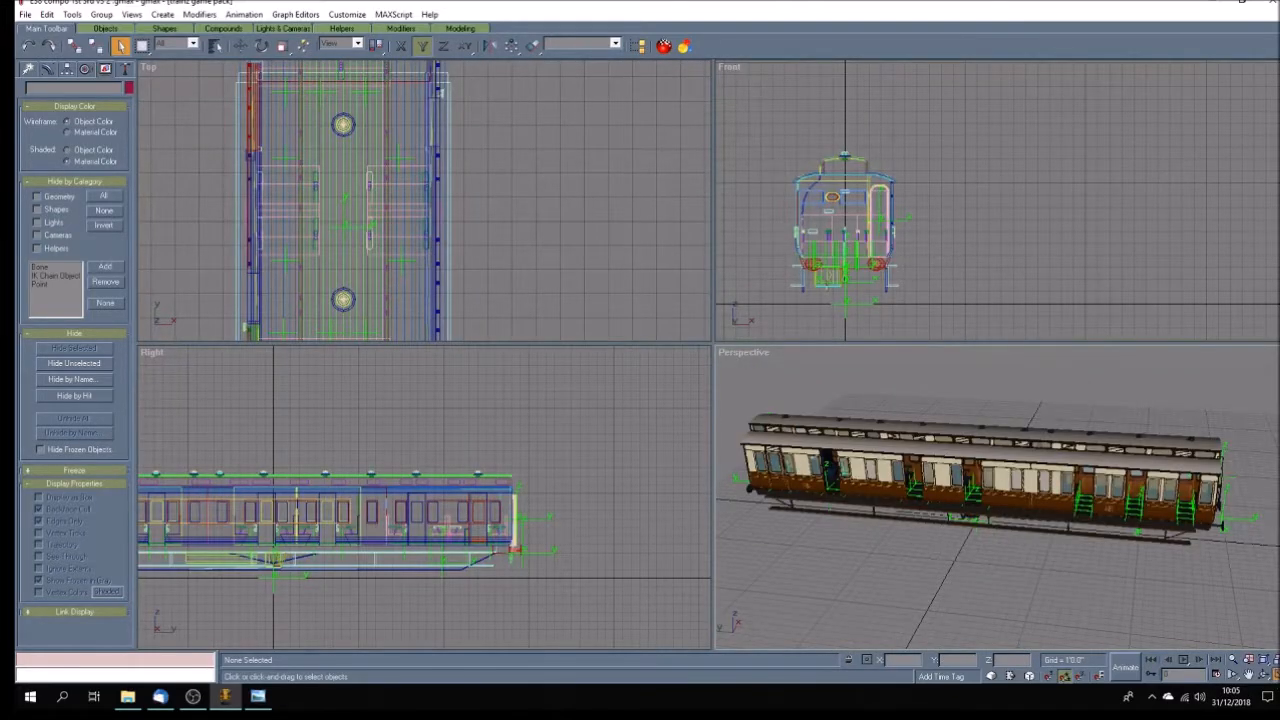
{"action": "key", "text": "alt+w"}
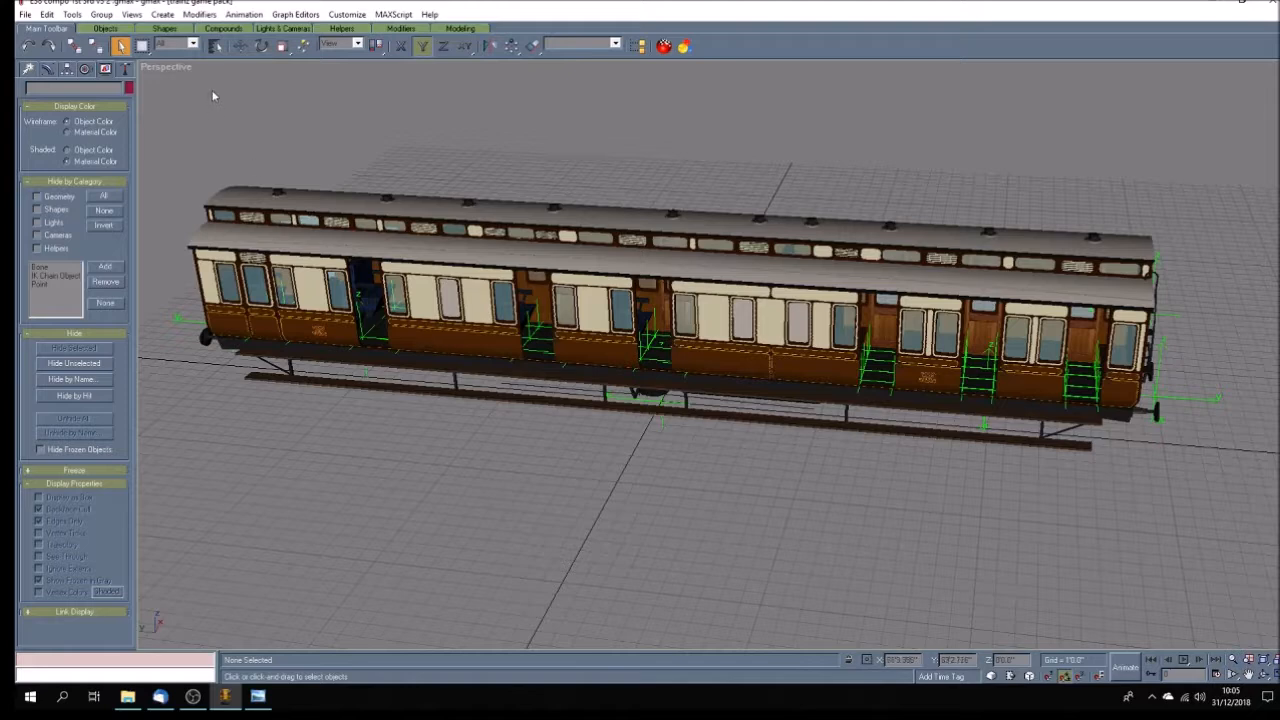
{"action": "left_click", "coordinate": [215, 45]}
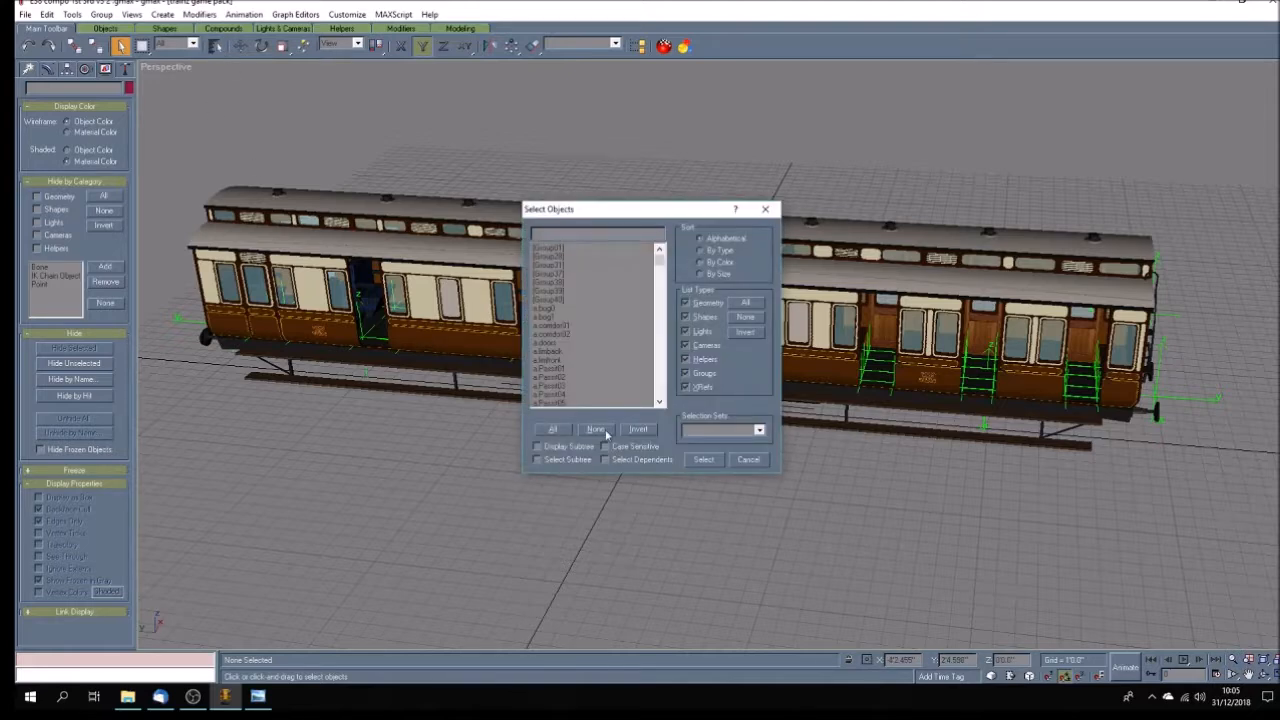
{"action": "left_click_drag", "start_coordinate": [552, 314], "coordinate": [558, 247]}
{"action": "left_click", "coordinate": [704, 462]}
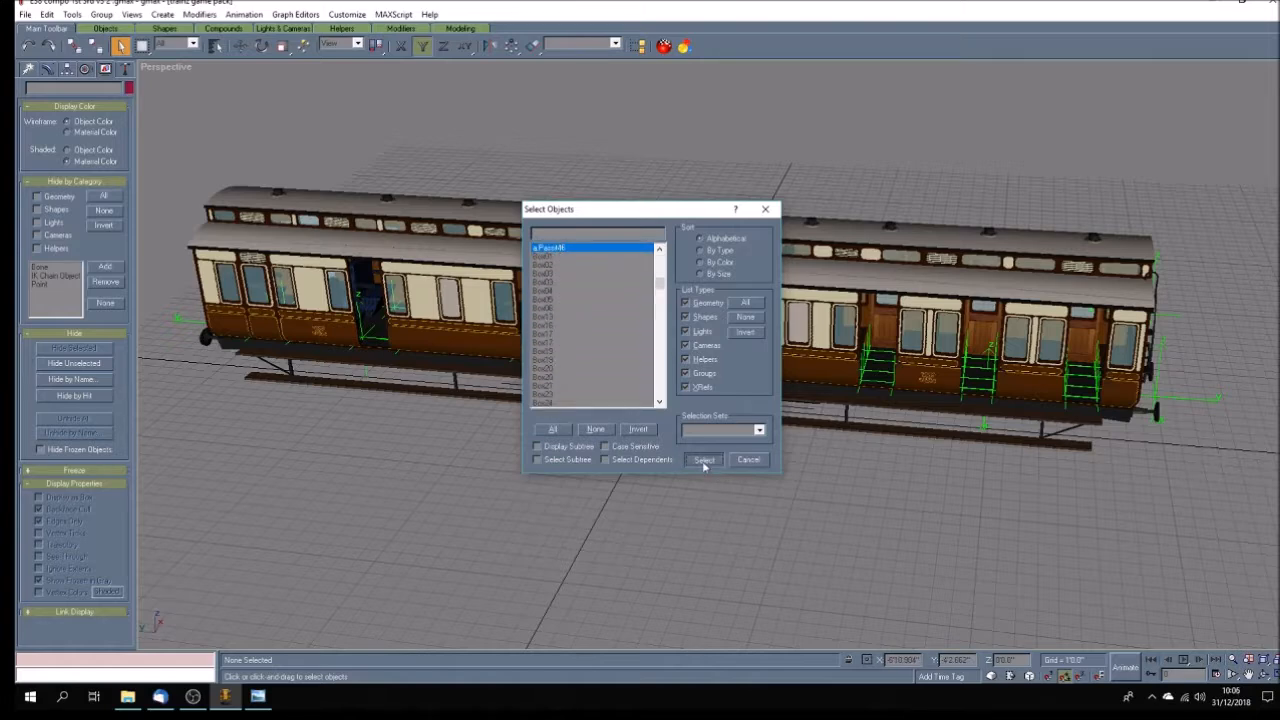
{"action": "left_click", "coordinate": [548, 524]}
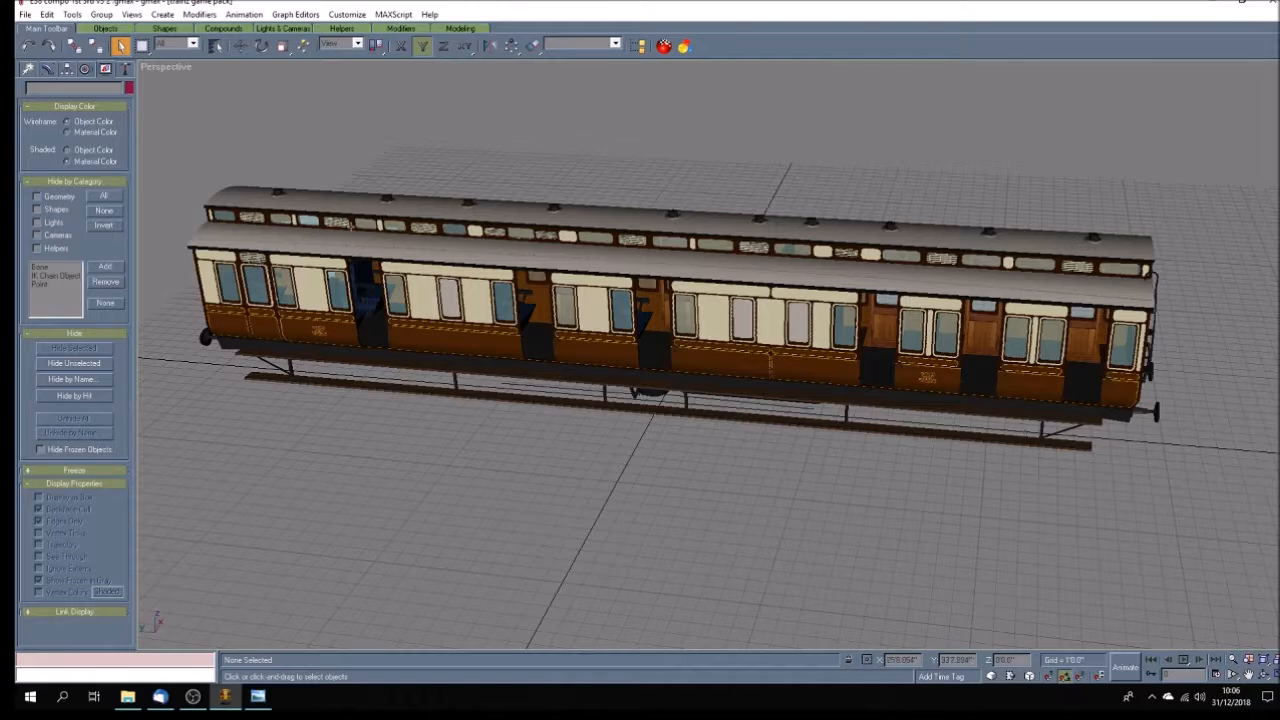
Select all remaining carriage objects and ungroup them into individual parts.
{"action": "left_click", "coordinate": [102, 15]}
{"action": "left_click", "coordinate": [314, 137]}
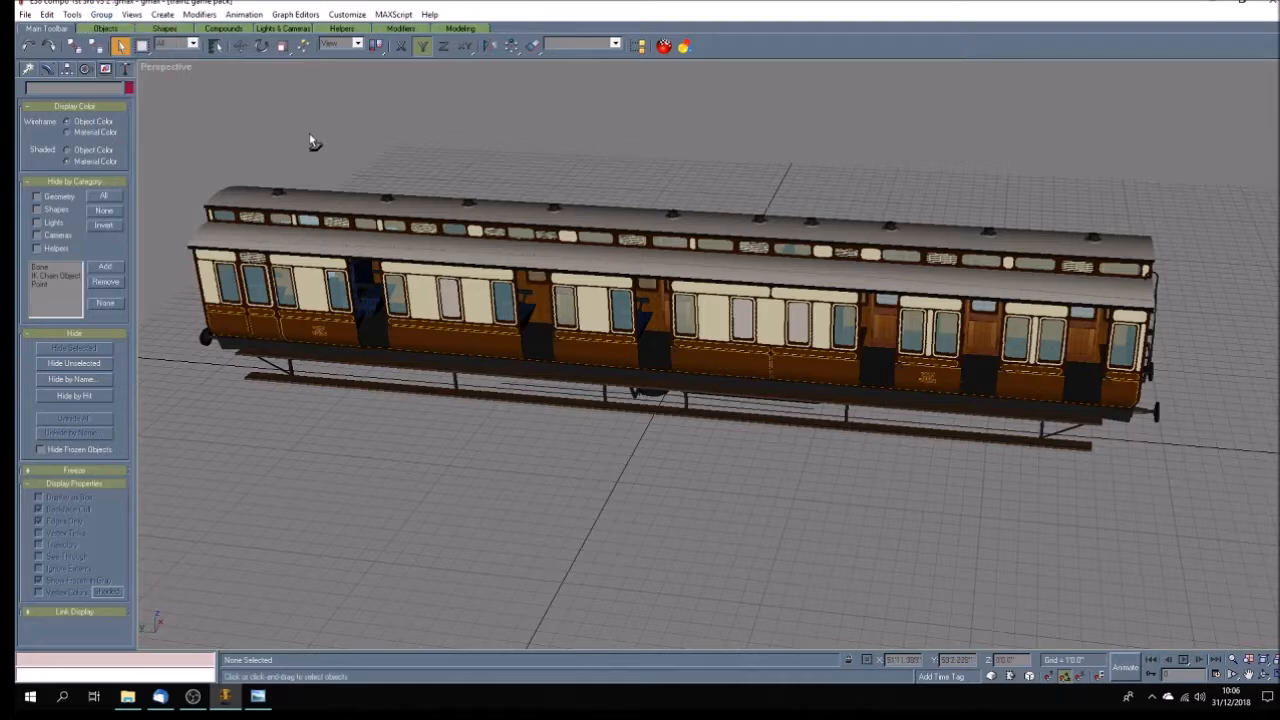
{"action": "left_click", "coordinate": [47, 14]}
{"action": "left_click", "coordinate": [100, 132]}
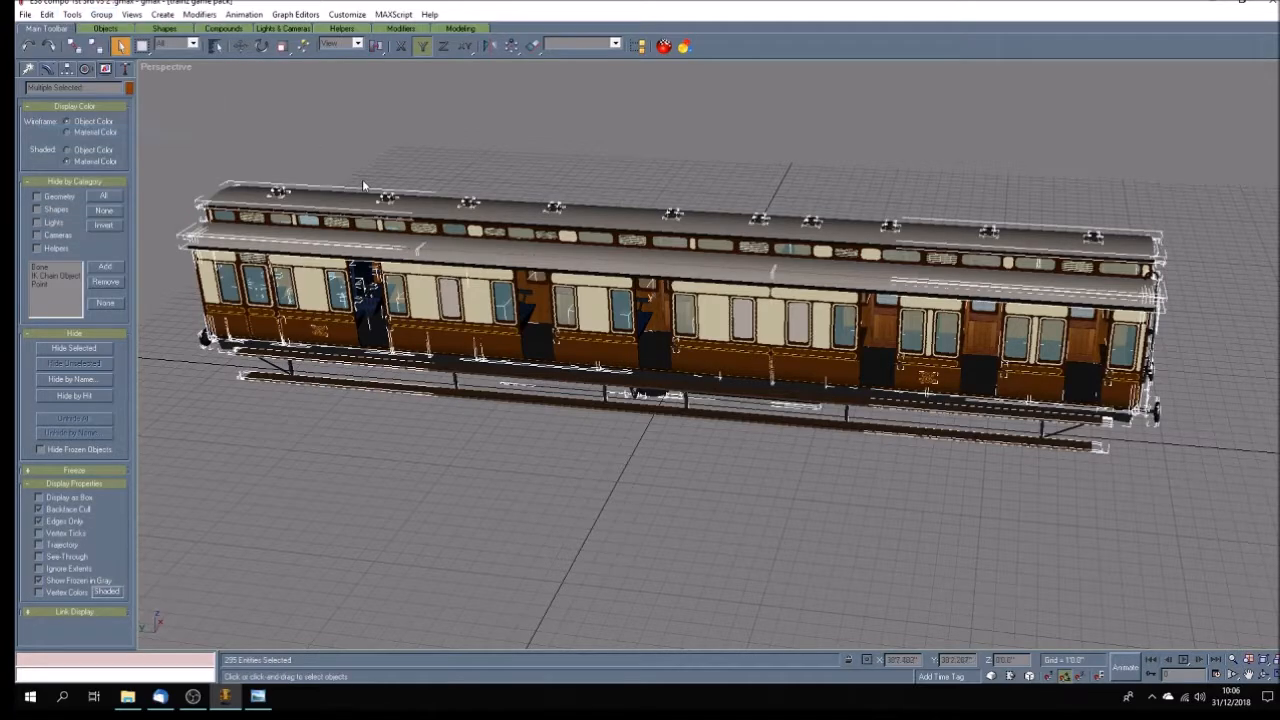
{"action": "left_click", "coordinate": [104, 16]}
{"action": "left_click", "coordinate": [122, 44]}
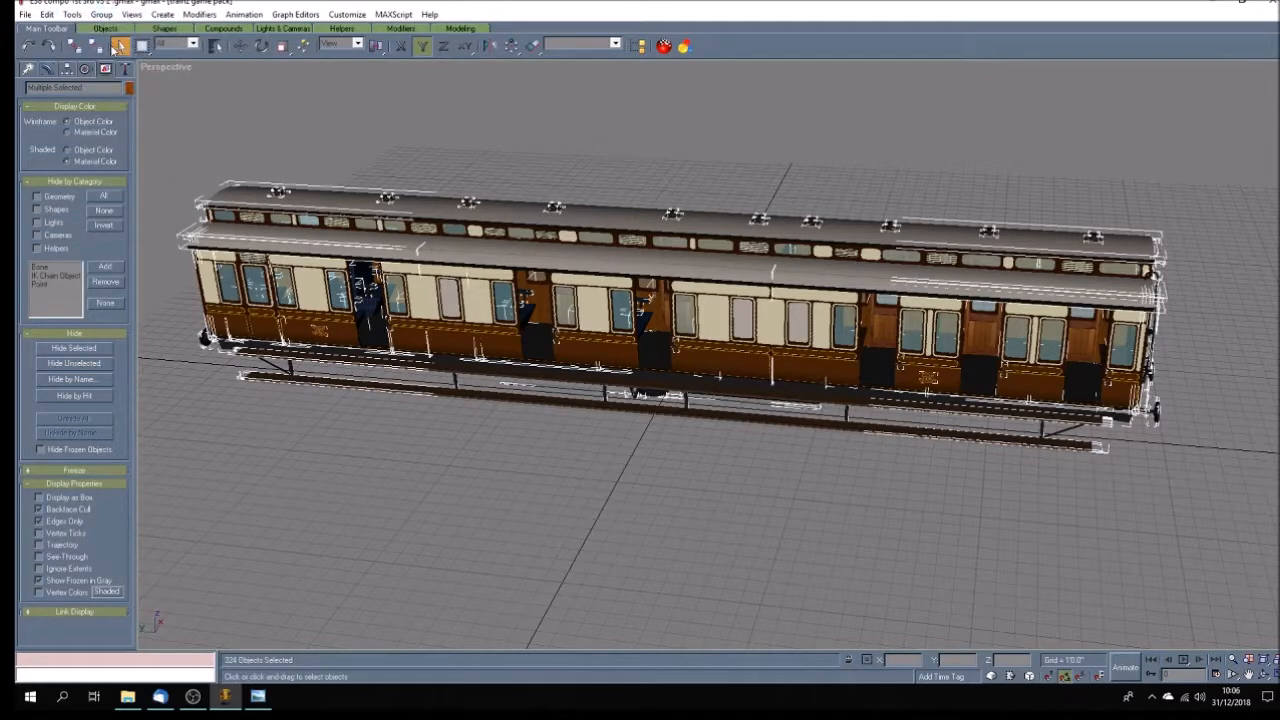
{"action": "left_click", "coordinate": [102, 15]}
{"action": "left_click", "coordinate": [234, 110]}
{"action": "left_click", "coordinate": [282, 132]}
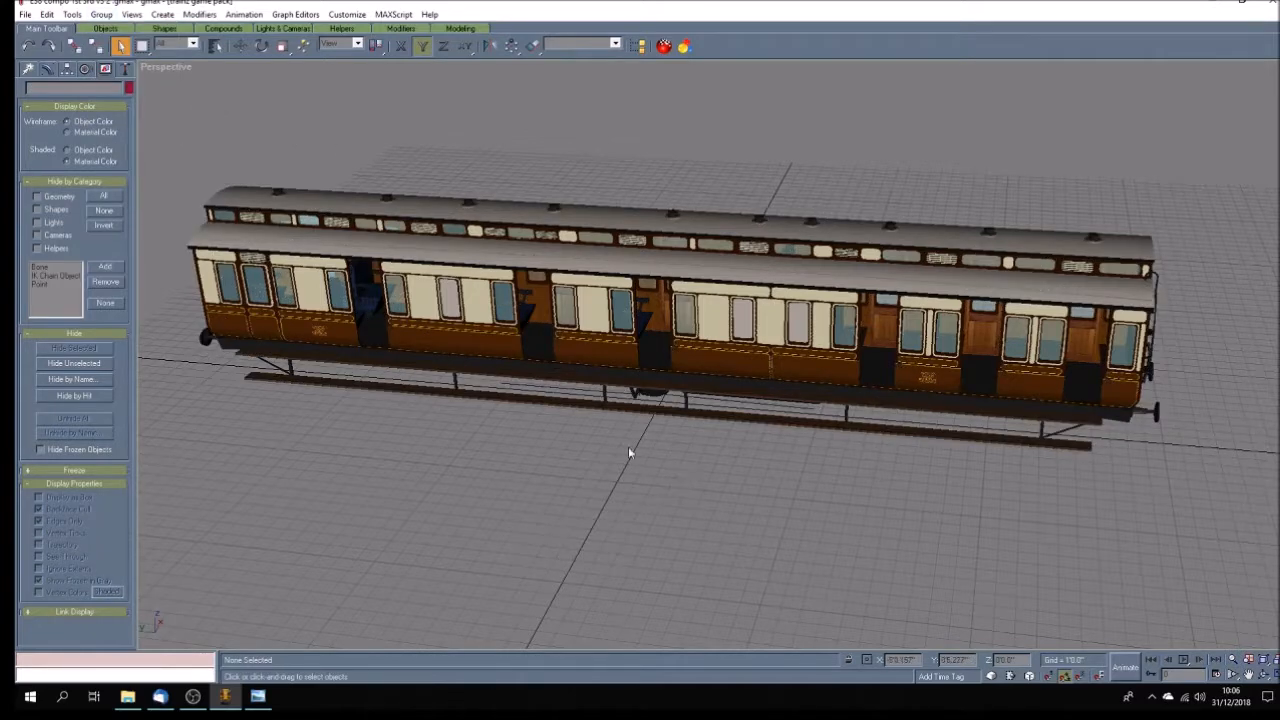
Delete the main outer side panels along the near side of the carriage in the Perspective view.
{"action": "left_click", "coordinate": [598, 354]}
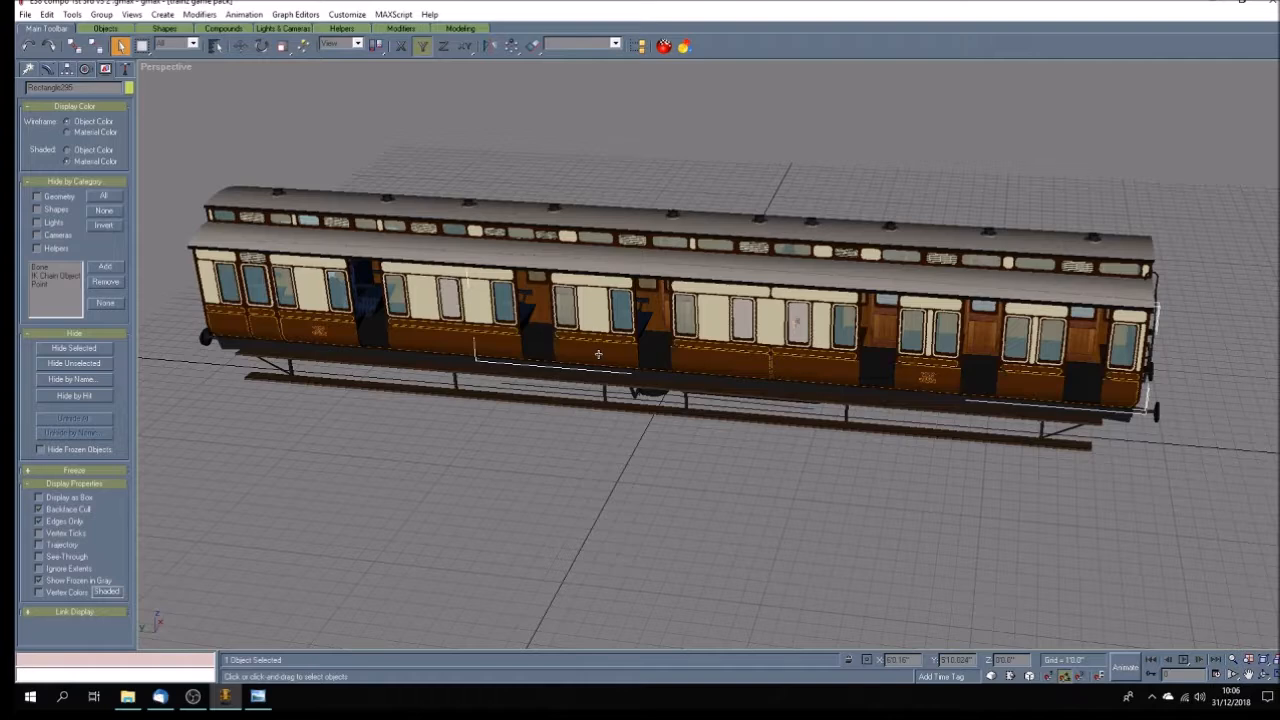
{"action": "key", "text": "Delete"}
{"action": "left_click", "coordinate": [452, 350]}
{"action": "key", "text": "Delete"}
{"action": "left_click", "coordinate": [333, 334]}
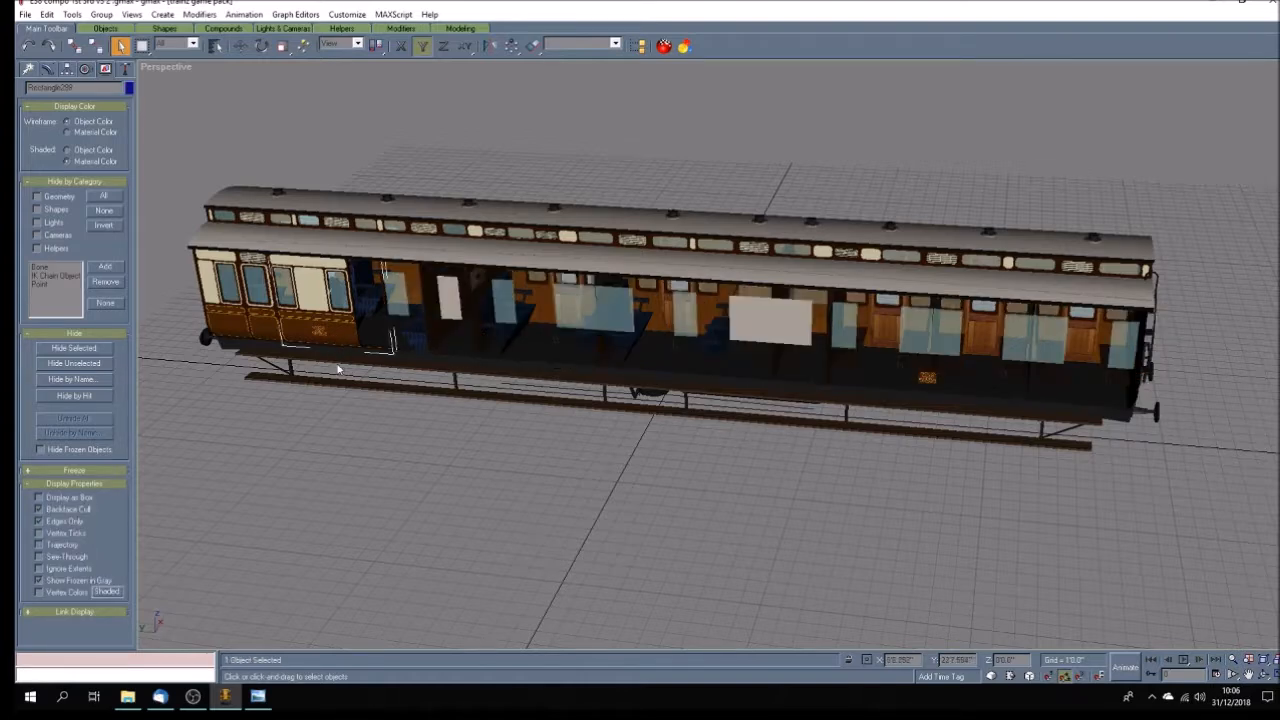
{"action": "key", "text": "Delete"}
Delete the two crest planes and the remaining outer panel pieces at the far end of the near side.
{"action": "left_click", "coordinate": [318, 332]}
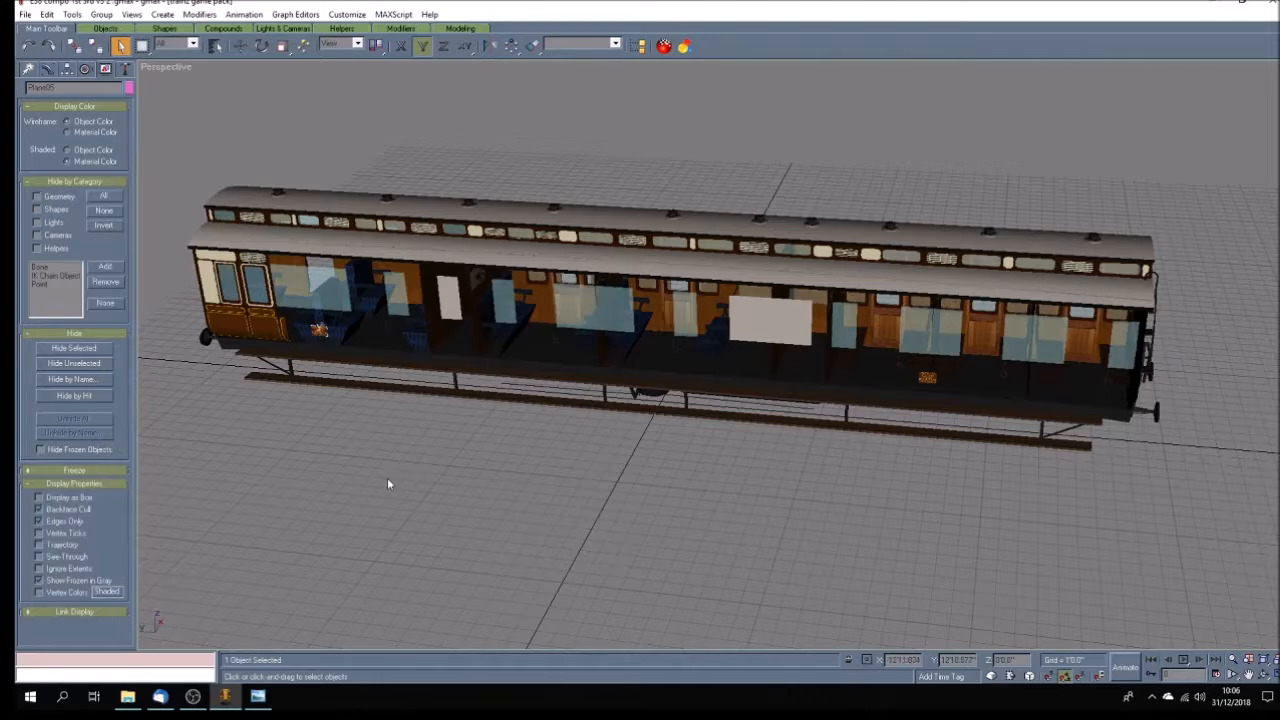
{"action": "left_click", "coordinate": [240, 45]}
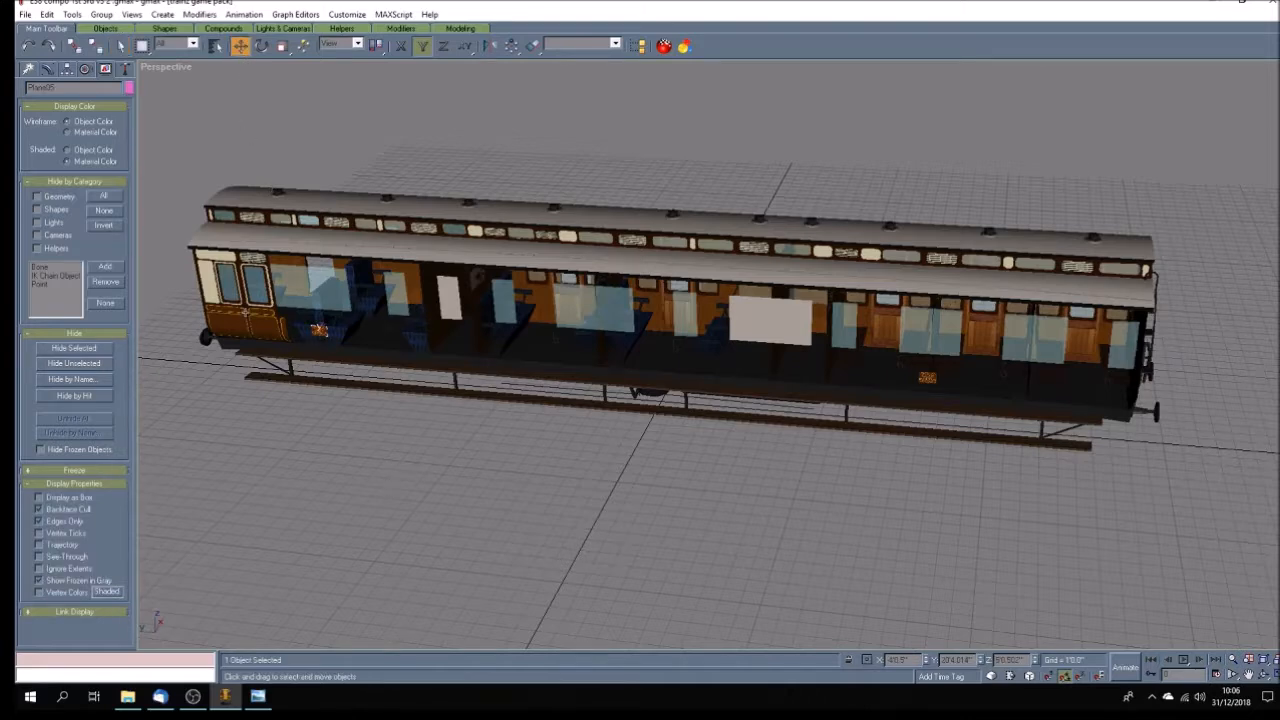
{"action": "left_click", "coordinate": [120, 45]}
{"action": "left_click", "coordinate": [359, 437]}
{"action": "left_click", "coordinate": [931, 380]}
{"action": "key", "text": "Delete"}
{"action": "left_click", "coordinate": [269, 321]}
{"action": "key", "text": "Delete"}
{"action": "left_click", "coordinate": [285, 332]}
{"action": "key", "text": "Delete"}
{"action": "left_click", "coordinate": [213, 296]}
{"action": "key", "text": "Delete"}
Delete the window panes along the near side of the carriage and the small leftover pieces among the seats.
{"action": "left_click", "coordinate": [272, 301]}
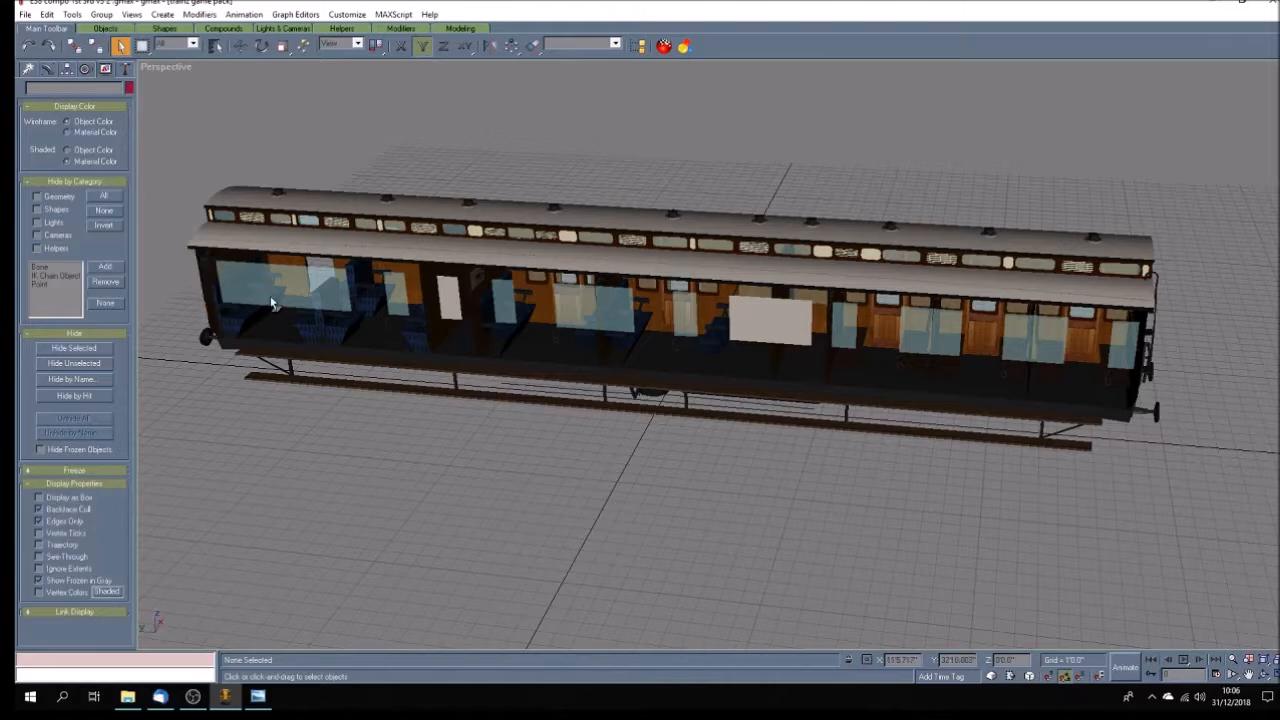
{"action": "key", "text": "Delete"}
{"action": "left_click", "coordinate": [399, 294]}
{"action": "key", "text": "Delete"}
{"action": "left_click", "coordinate": [452, 304]}
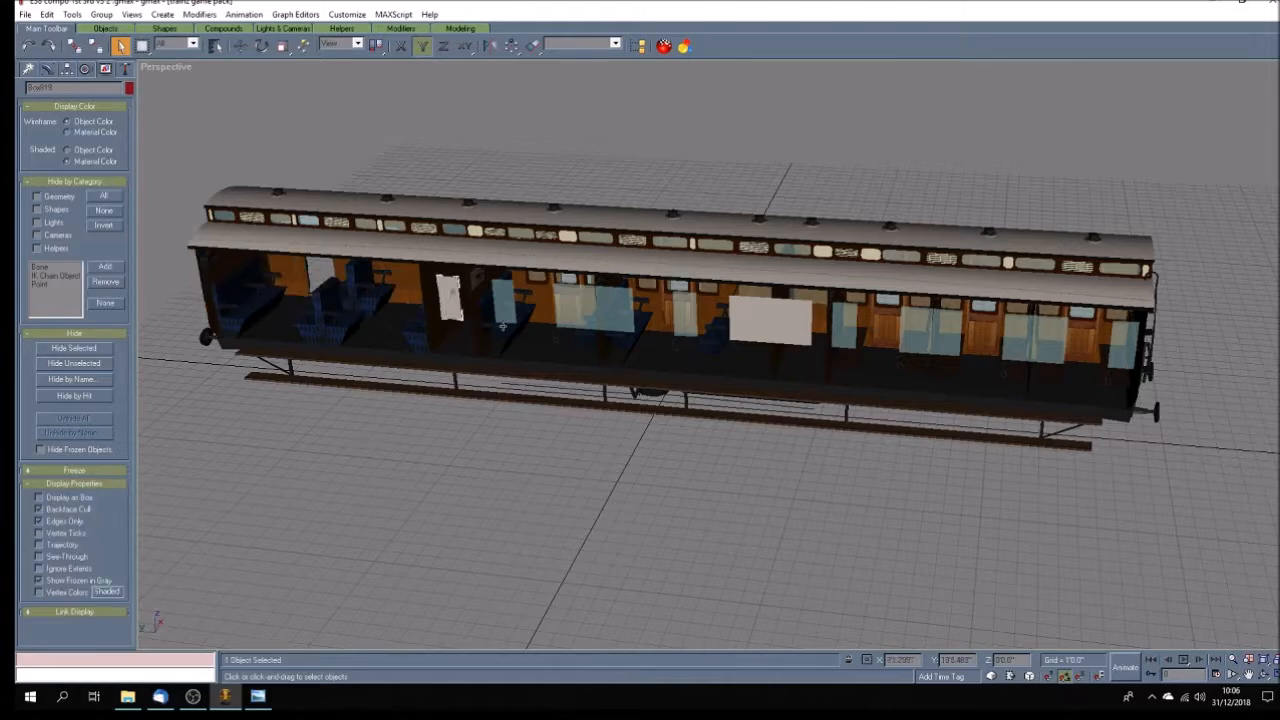
{"action": "key", "text": "Delete"}
{"action": "left_click", "coordinate": [507, 306]}
{"action": "key", "text": "Delete"}
{"action": "left_click", "coordinate": [608, 318]}
{"action": "key", "text": "Delete"}
{"action": "left_click", "coordinate": [770, 320]}
{"action": "key", "text": "Delete"}
{"action": "left_click", "coordinate": [685, 318]}
{"action": "key", "text": "Delete"}
{"action": "left_click", "coordinate": [930, 330]}
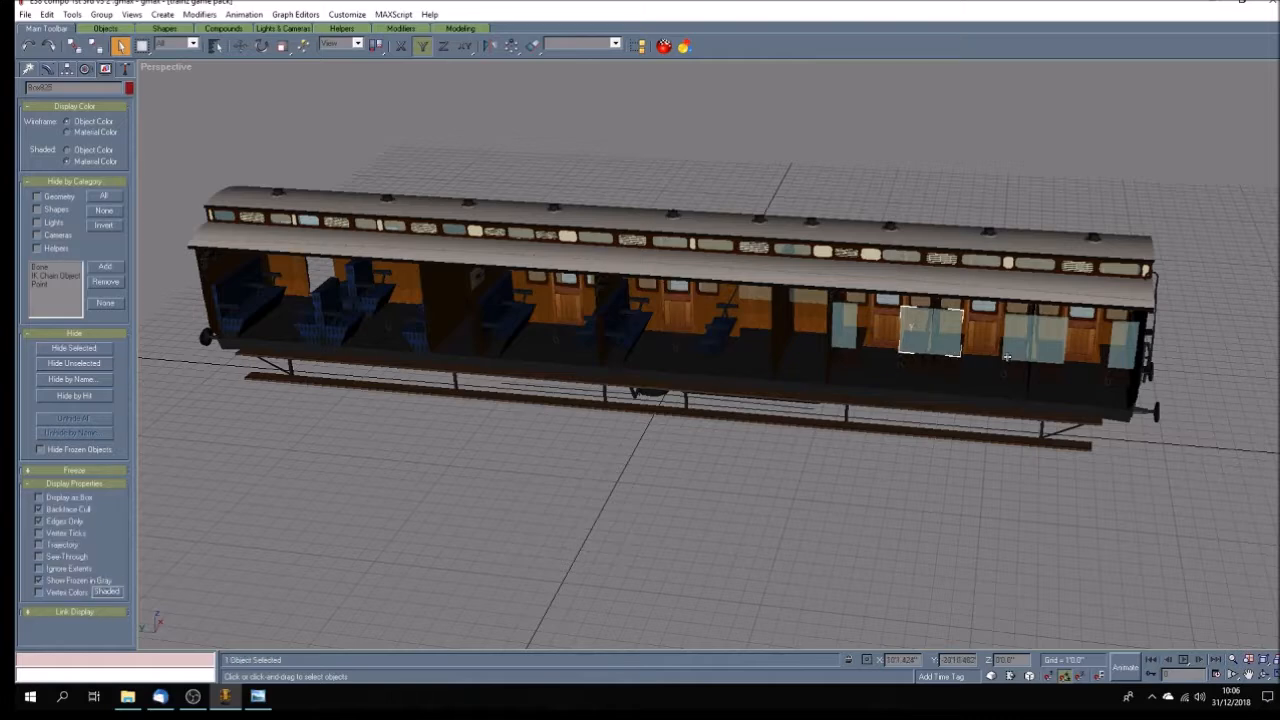
{"action": "key", "text": "Delete"}
{"action": "left_click", "coordinate": [1035, 335]}
{"action": "key", "text": "Delete"}
{"action": "left_click", "coordinate": [1120, 348]}
{"action": "key", "text": "Delete"}
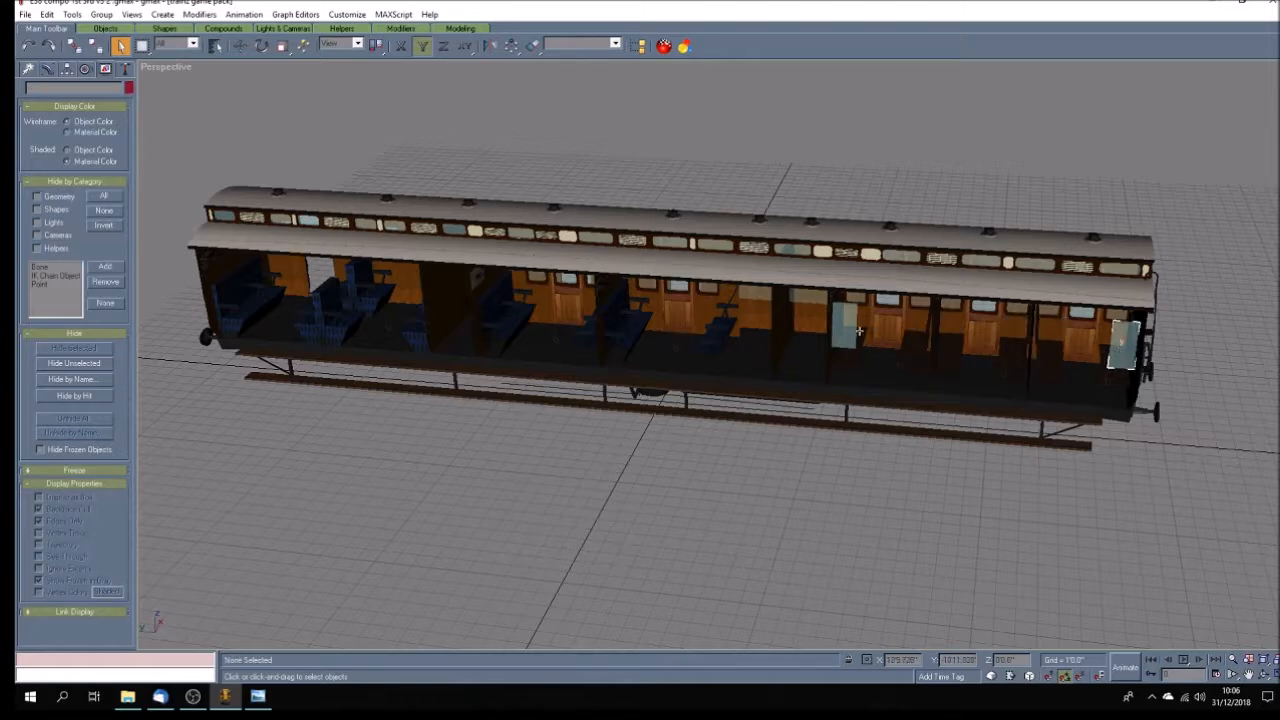
{"action": "left_click", "coordinate": [845, 325]}
{"action": "key", "text": "Delete"}
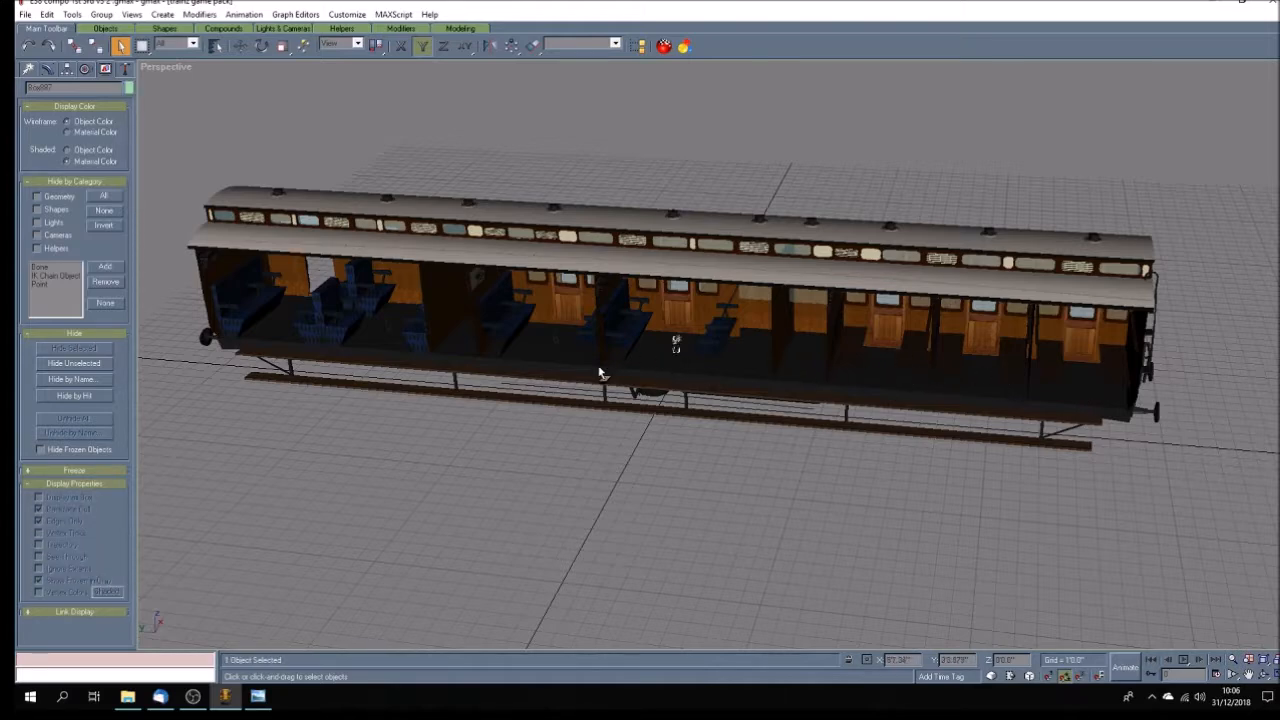
{"action": "left_click", "coordinate": [553, 337]}
{"action": "left_click", "coordinate": [305, 362]}
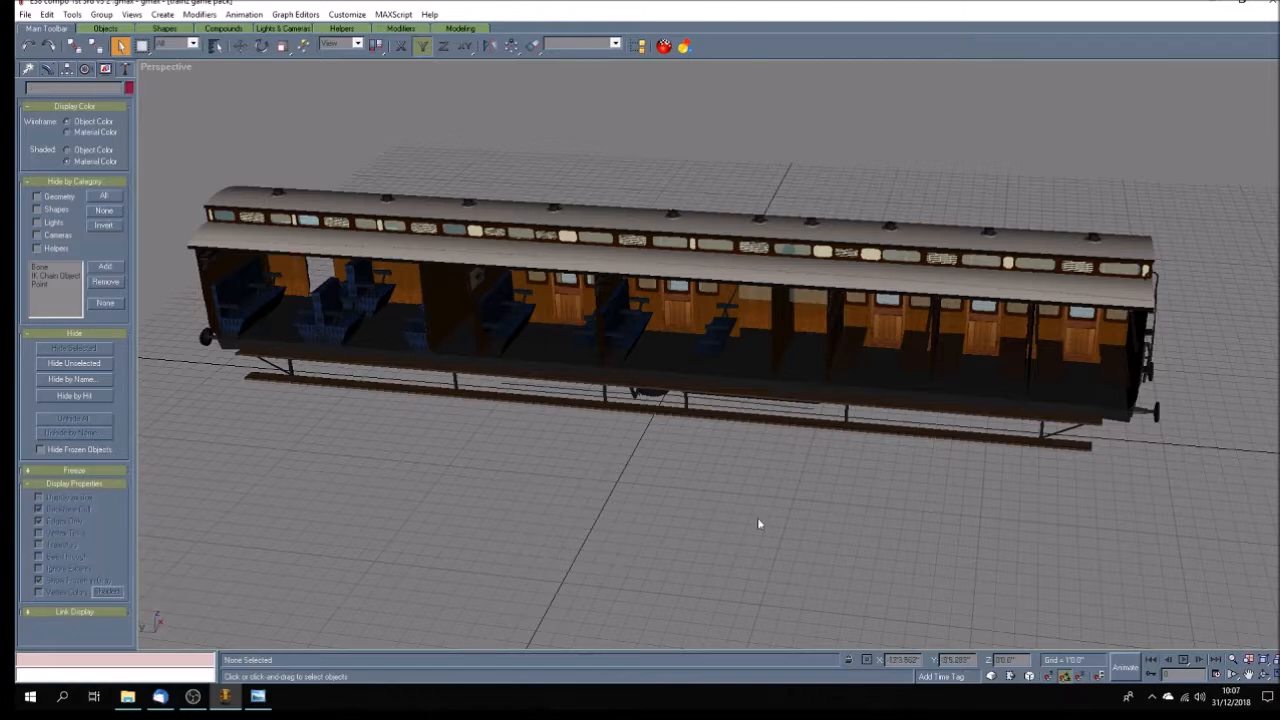
Delete the floor, underframe, footboards and buffers below the carriage body in the Right view.
{"action": "left_click", "coordinate": [1275, 676]}
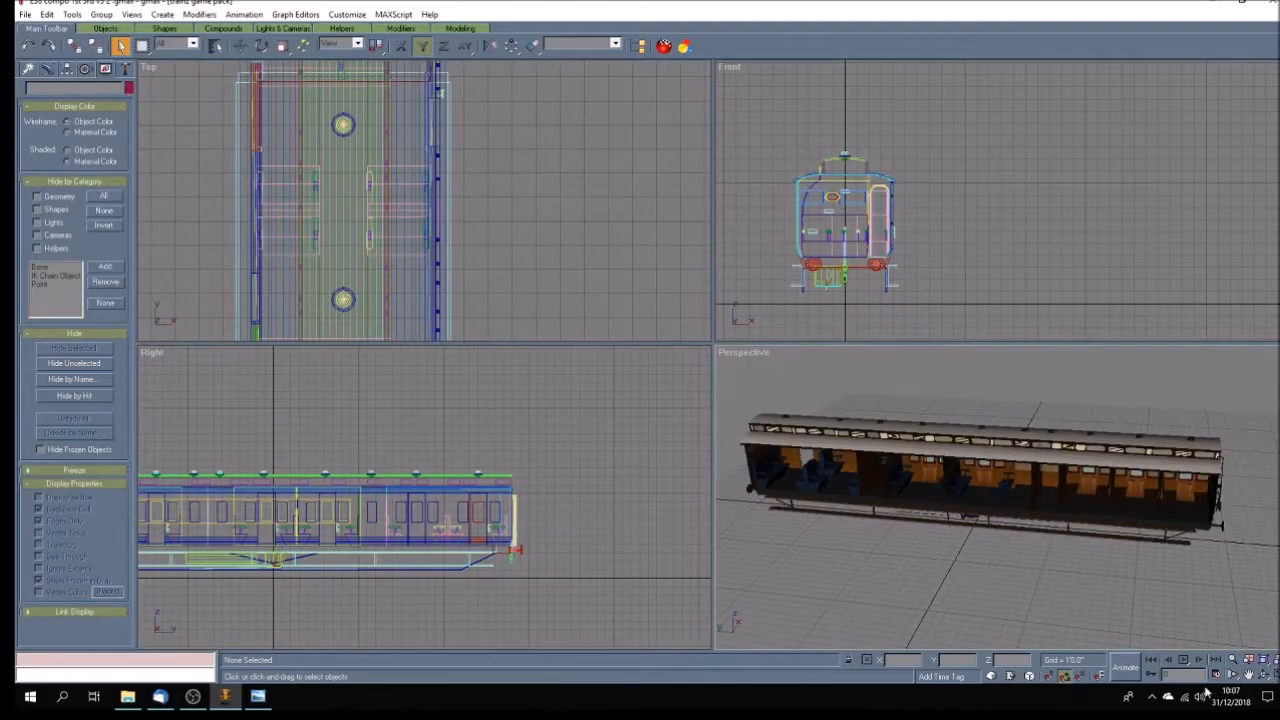
{"action": "left_click_drag", "start_coordinate": [368, 522], "coordinate": [513, 458]}
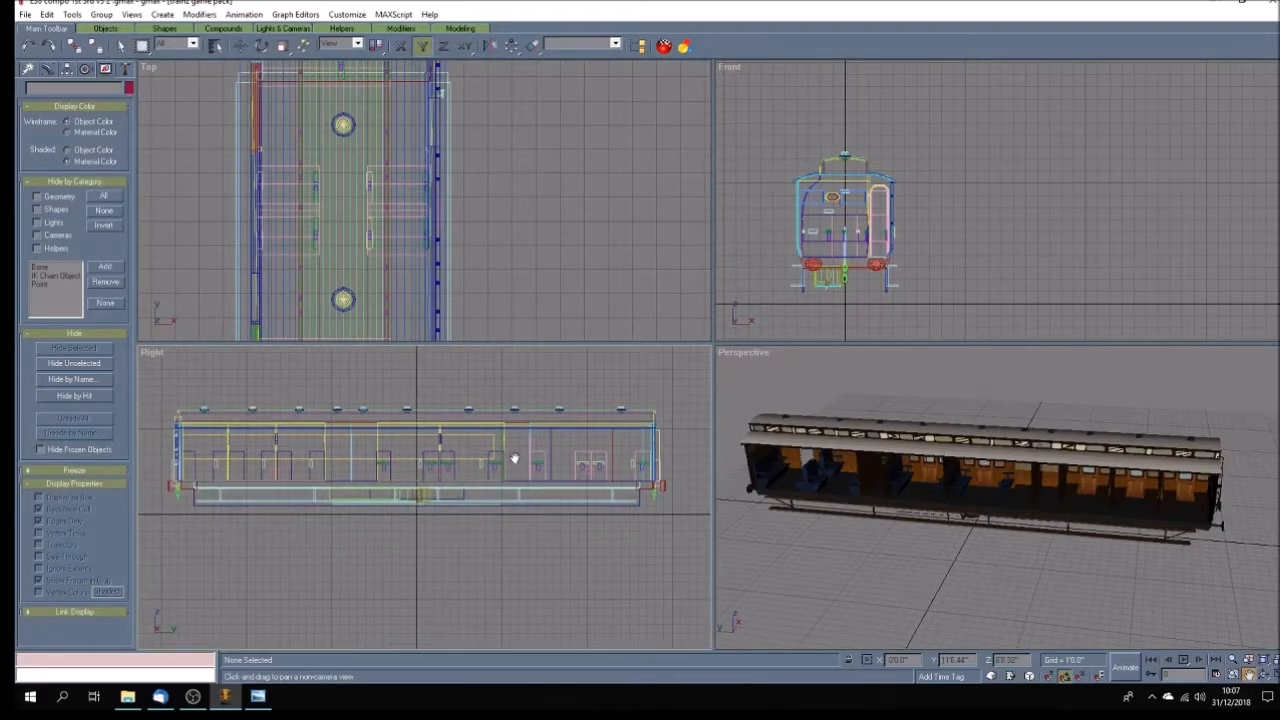
{"action": "left_click", "coordinate": [121, 45]}
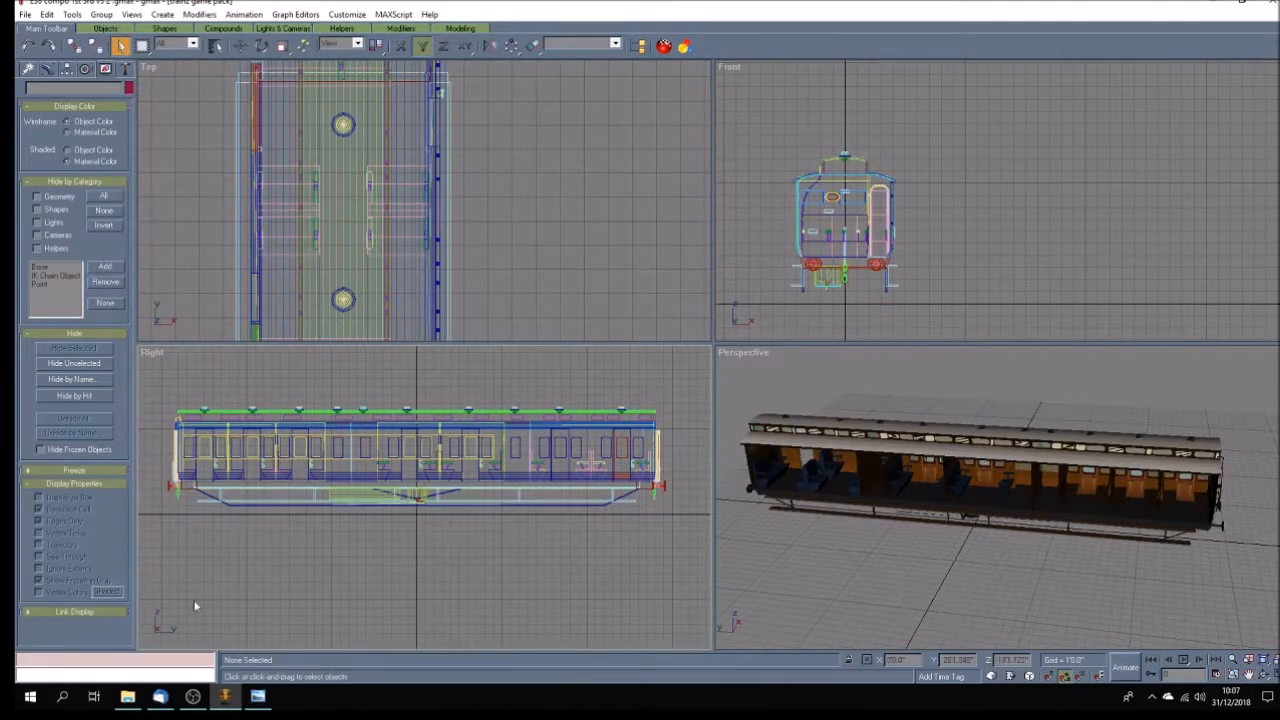
{"action": "left_click_drag", "start_coordinate": [150, 550], "coordinate": [672, 492]}
{"action": "key", "text": "Delete"}
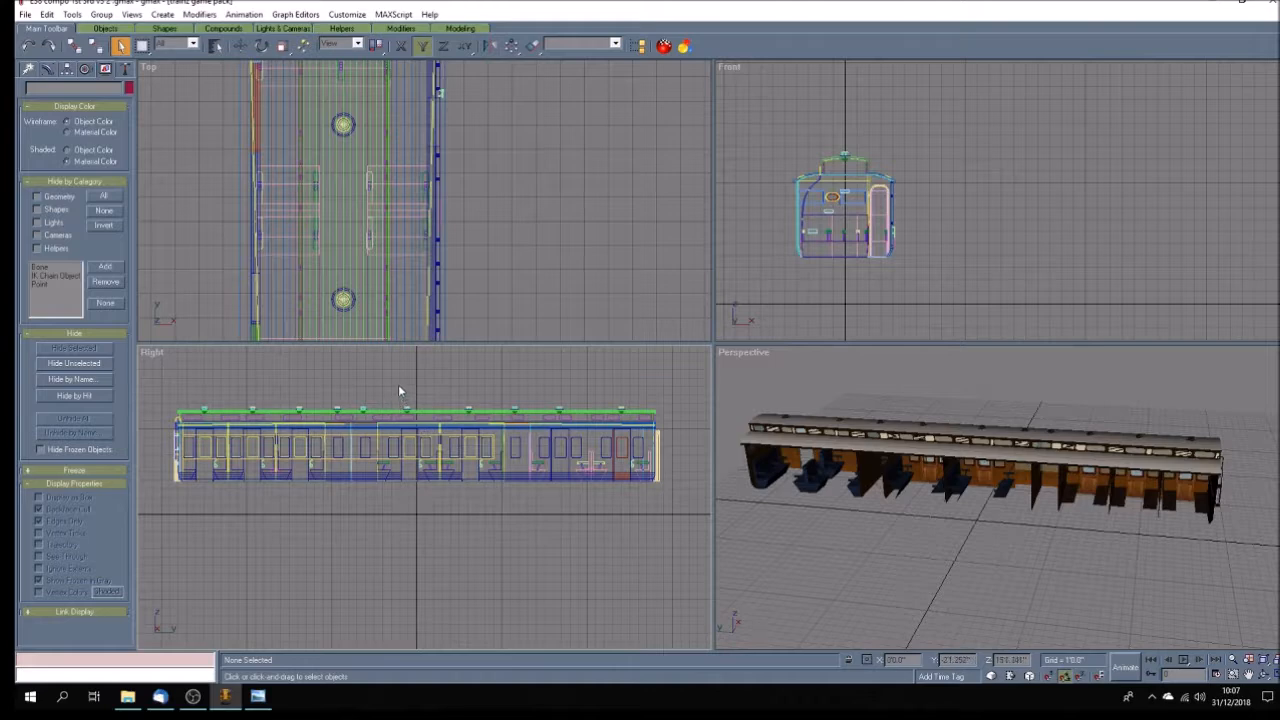
Delete the clerestory roof, lower roof and the strip running along the top of the body in the Right view.
{"action": "left_click_drag", "start_coordinate": [192, 390], "coordinate": [645, 424]}
{"action": "key", "text": "Delete"}
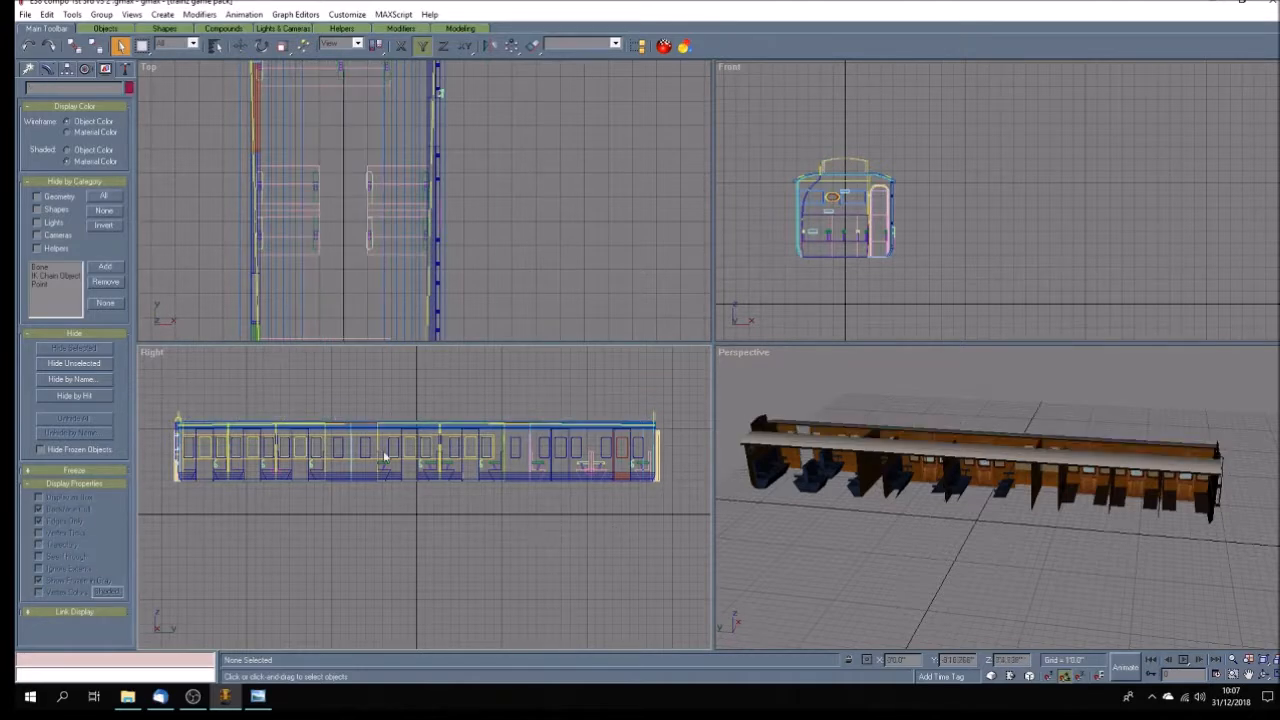
{"action": "key", "text": "ctrl+z"}
{"action": "key", "text": "Delete"}
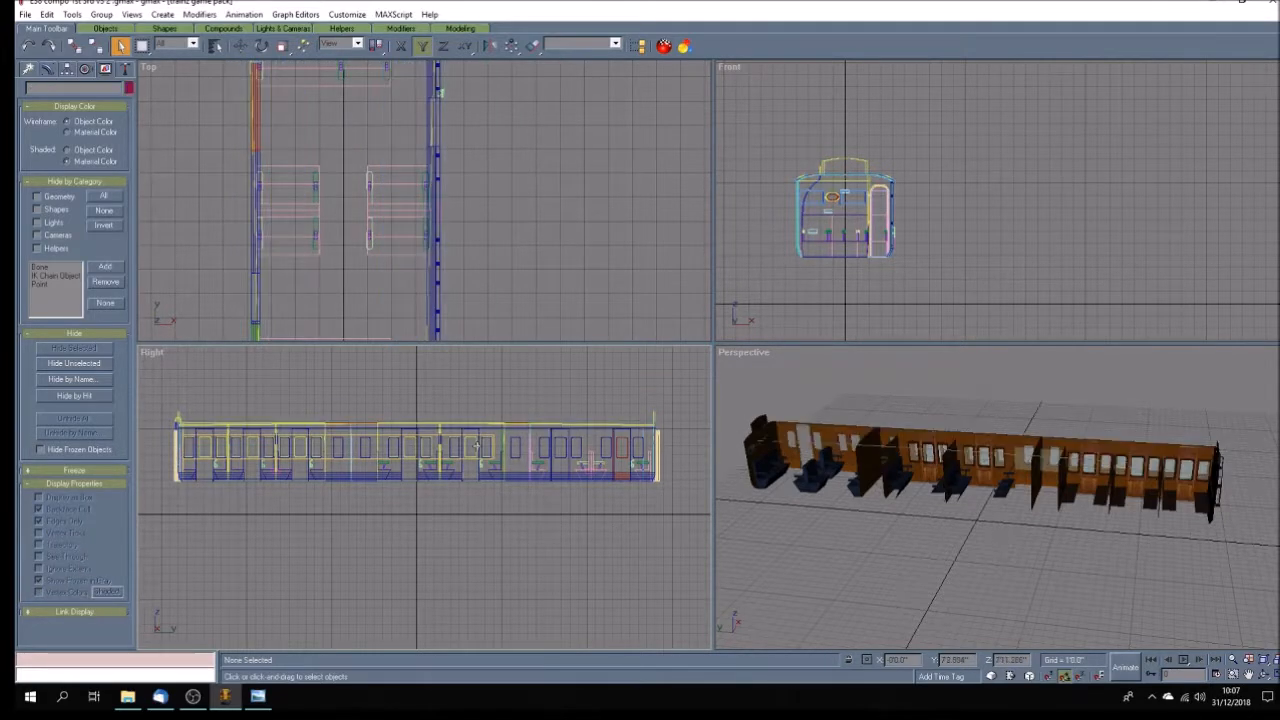
{"action": "scroll", "coordinate": [510, 422], "scroll_direction": "up", "scroll_amount": 5}
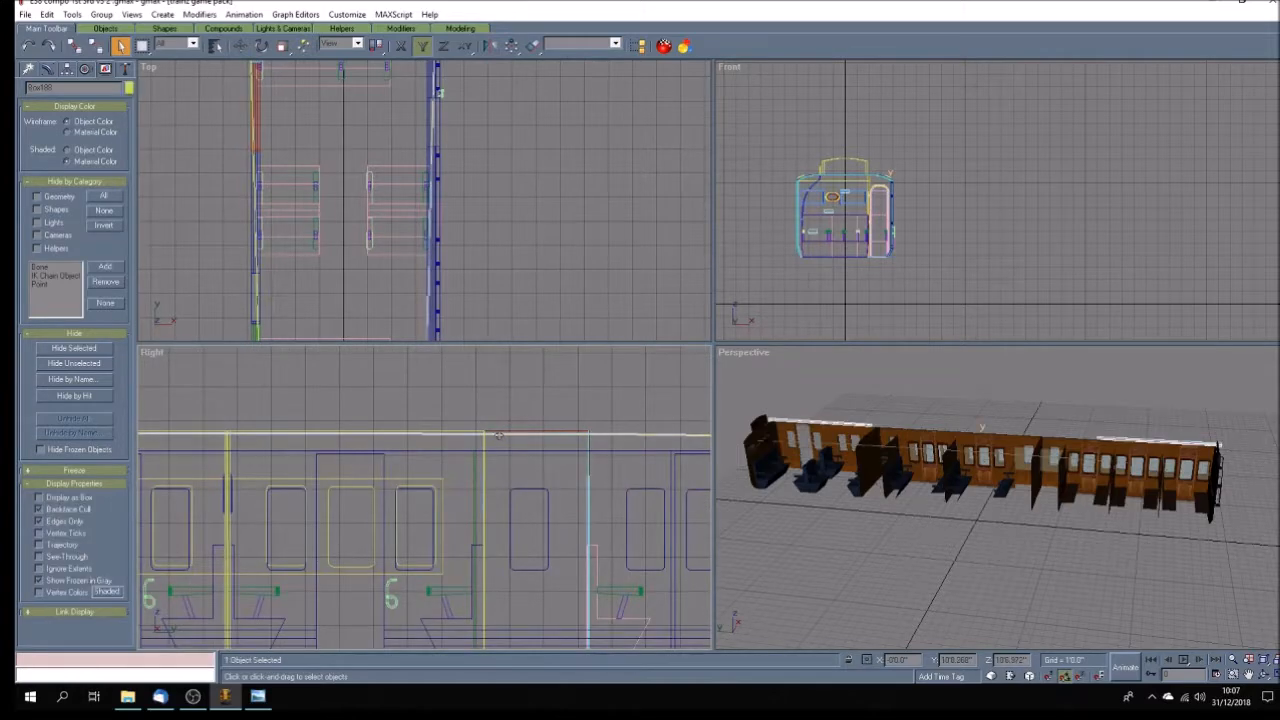
{"action": "left_click", "coordinate": [500, 440]}
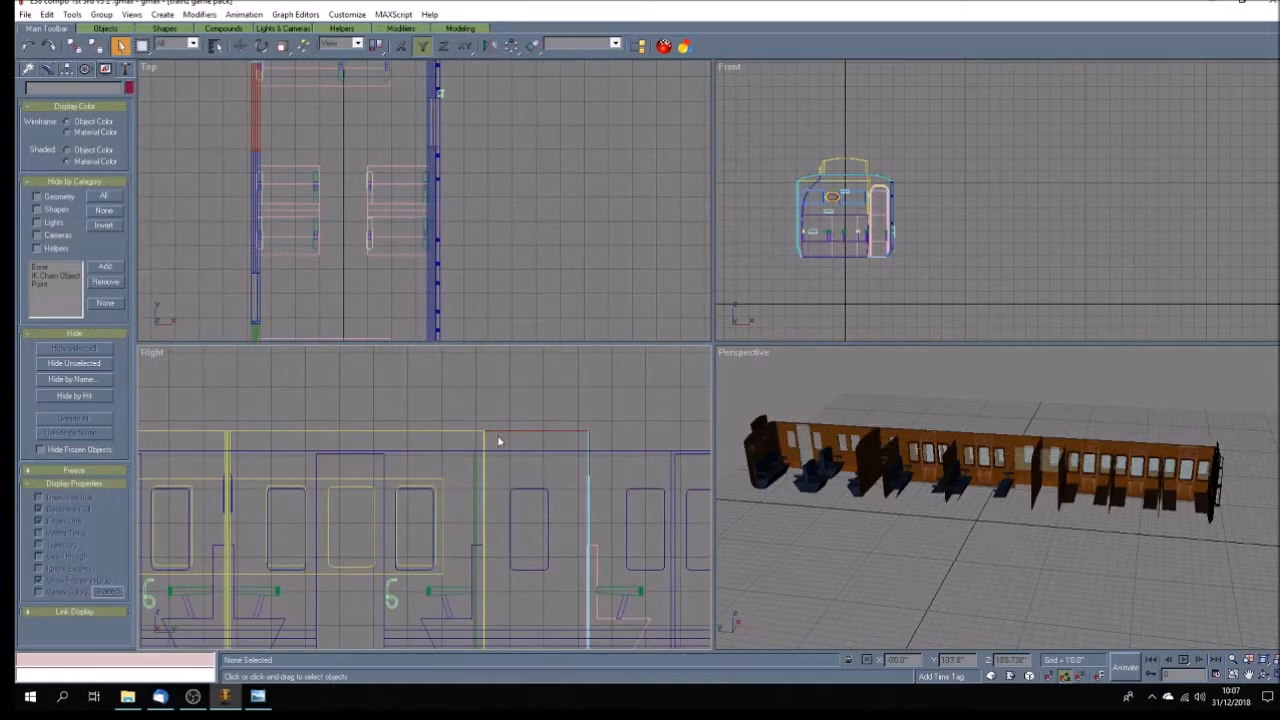
Delete the small 6-shaped pieces beside the seats in the Right view.
{"action": "scroll", "coordinate": [466, 440], "scroll_direction": "down", "scroll_amount": 3}
{"action": "scroll", "coordinate": [670, 562], "scroll_direction": "up", "scroll_amount": 2}
{"action": "scroll", "coordinate": [583, 519], "scroll_direction": "up", "scroll_amount": 1}
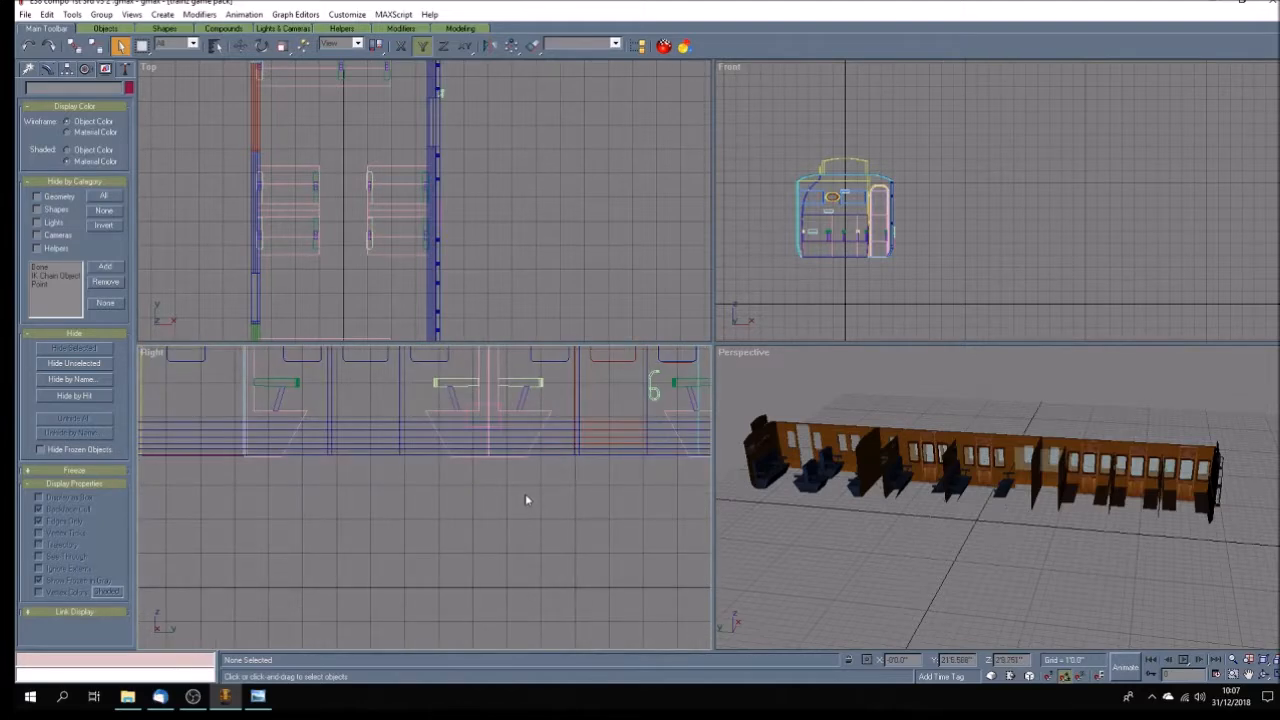
{"action": "scroll", "coordinate": [525, 493], "scroll_direction": "down", "scroll_amount": 1}
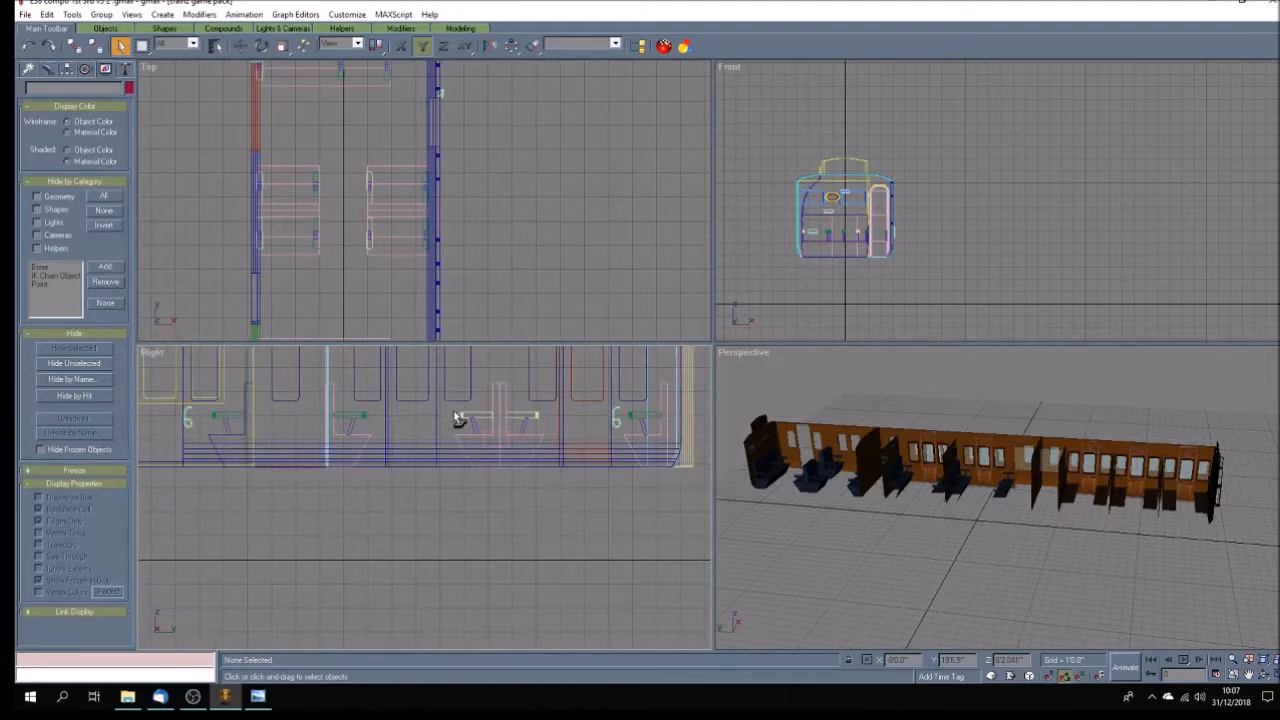
{"action": "left_click_drag", "start_coordinate": [450, 410], "coordinate": [537, 436]}
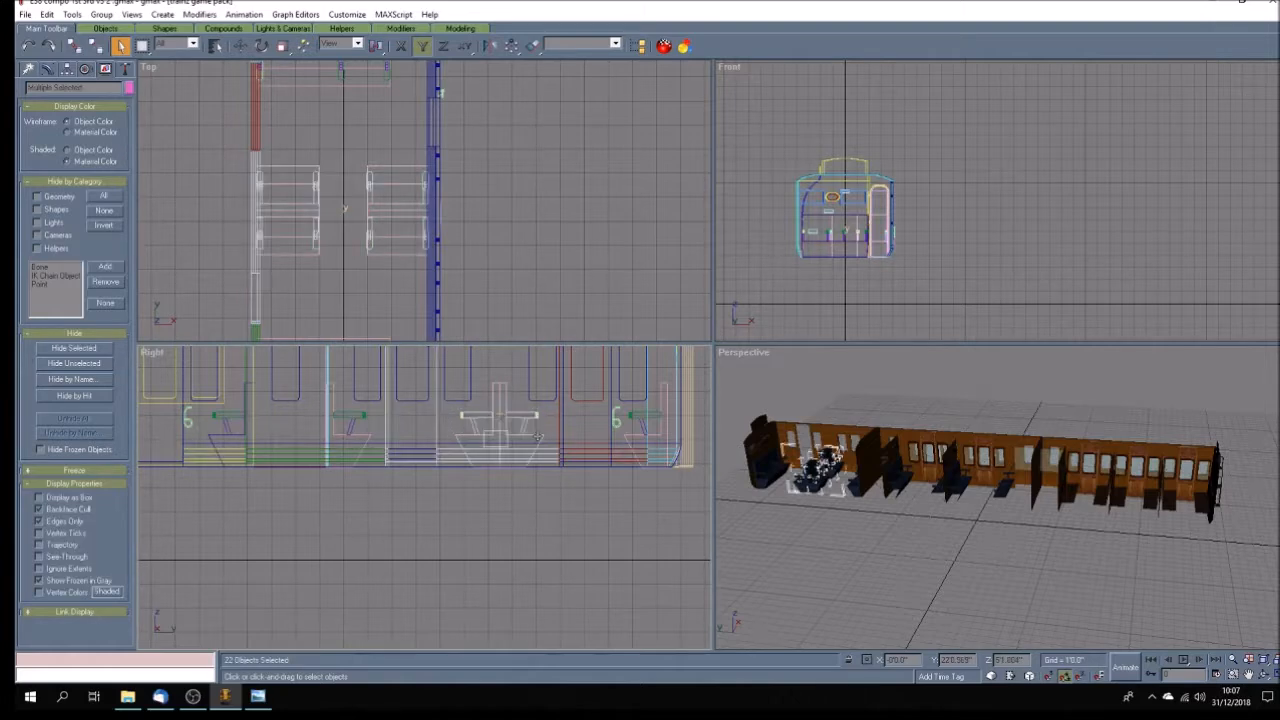
{"action": "left_click", "coordinate": [553, 515]}
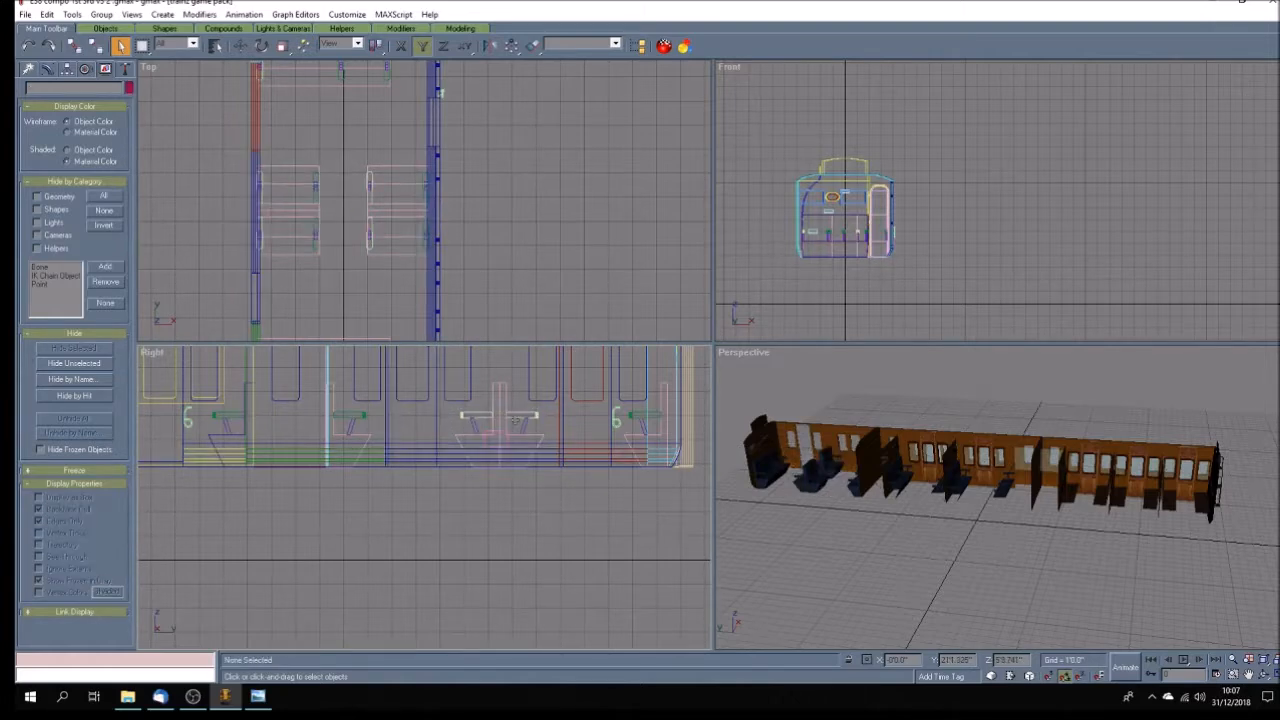
{"action": "left_click", "coordinate": [617, 436]}
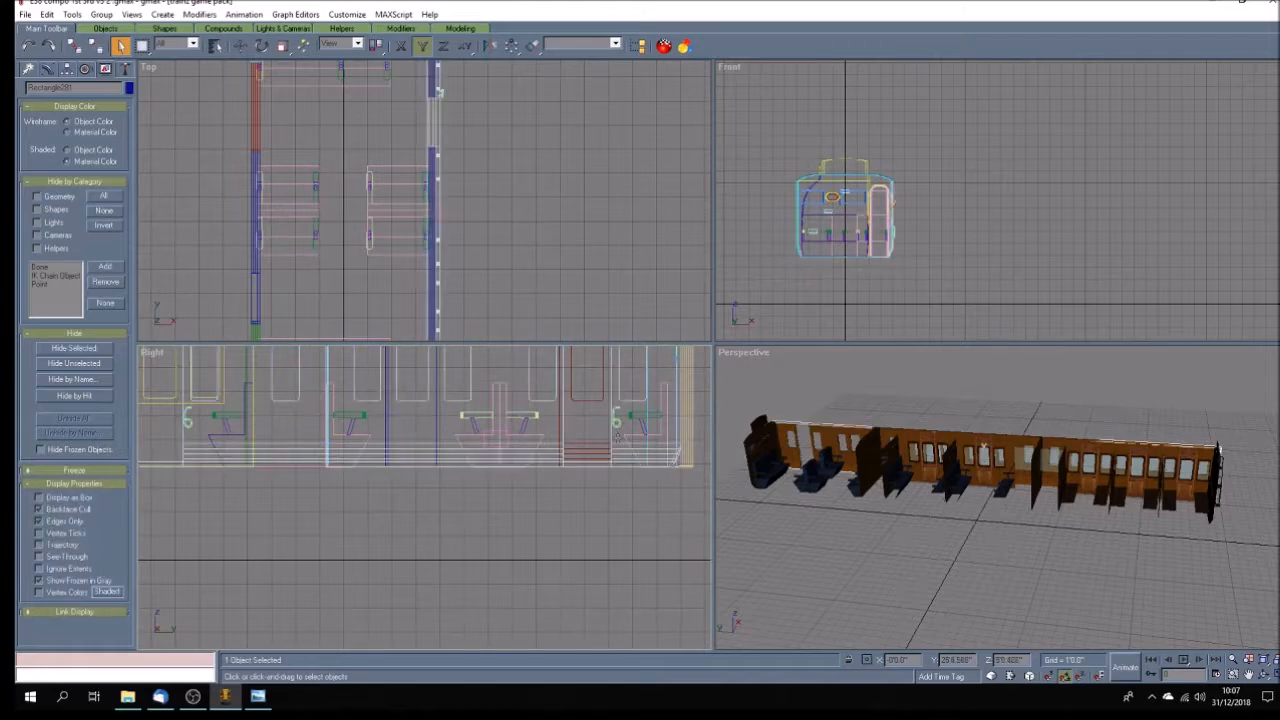
{"action": "left_click", "coordinate": [618, 423]}
{"action": "key", "text": "Delete"}
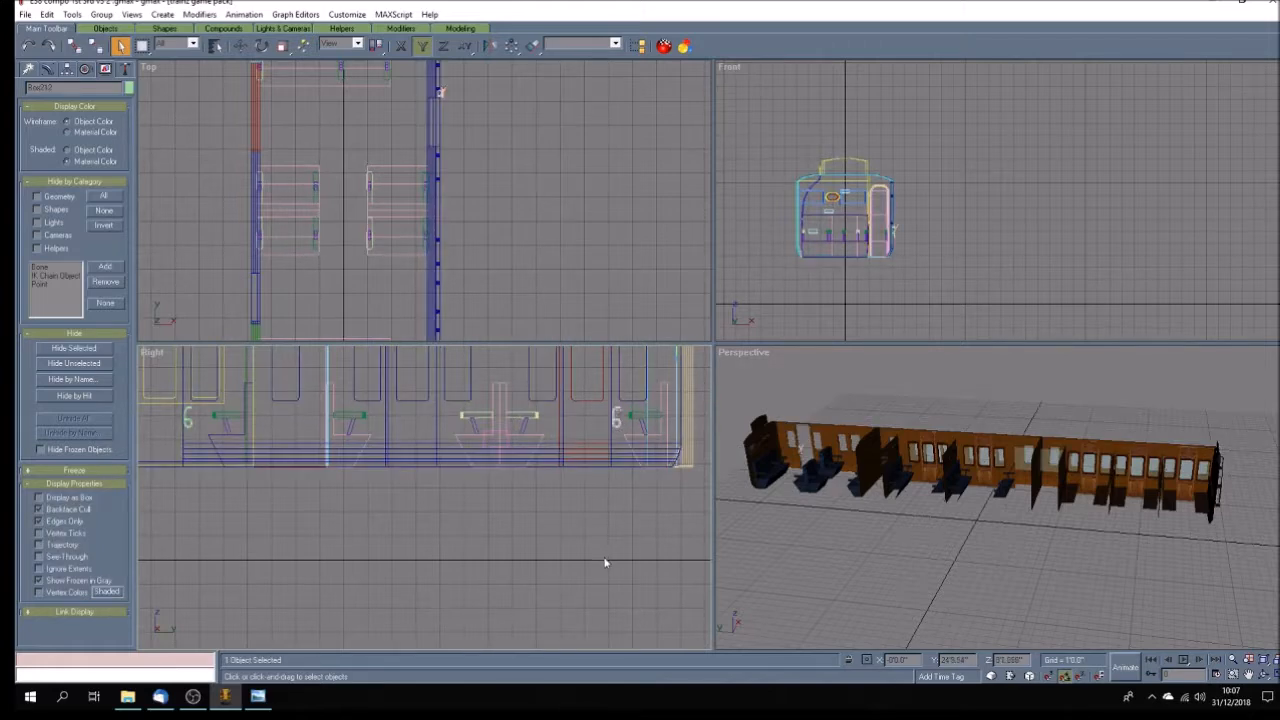
{"action": "left_click", "coordinate": [188, 419]}
{"action": "key", "text": "Delete"}
Delete the carriage side wall with the cream-coloured windows, leaving the interior and the opposite side.
{"action": "left_click", "coordinate": [1264, 675]}
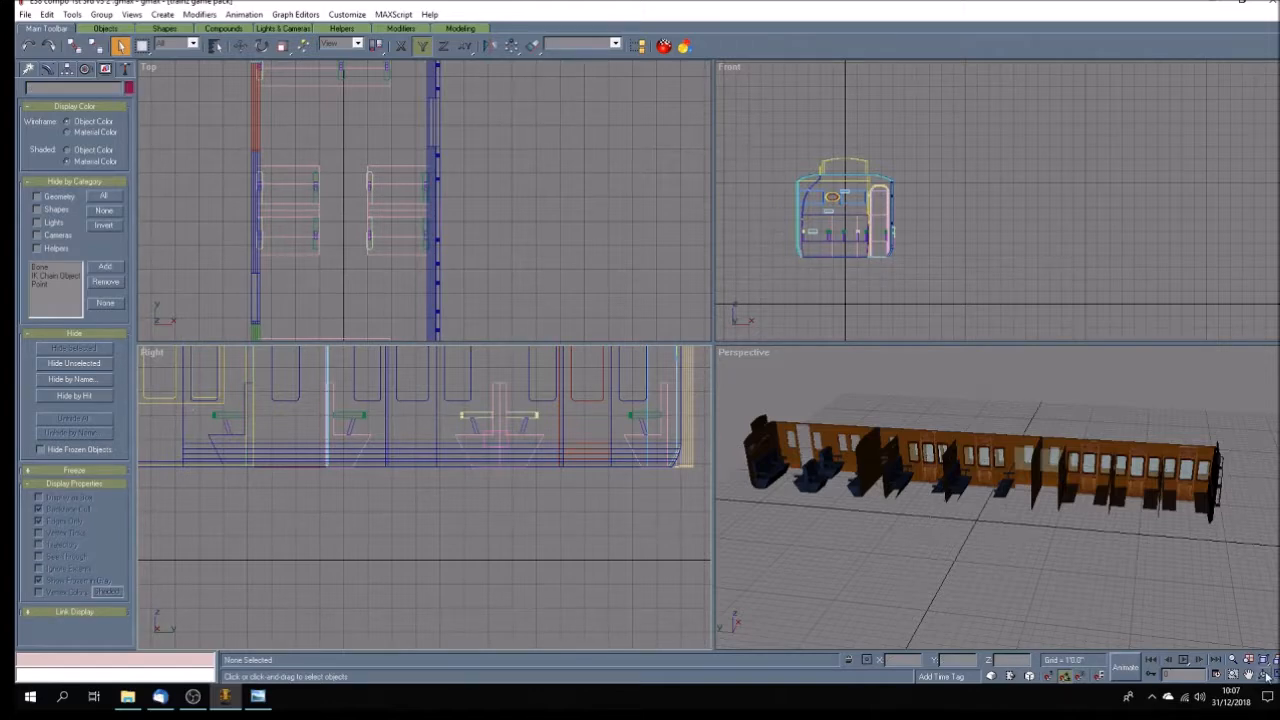
{"action": "mouse_move", "coordinate": [985, 513]}
{"action": "left_mouse_down"}
{"action": "mouse_move", "coordinate": [850, 530]}
{"action": "mouse_move", "coordinate": [749, 514]}
{"action": "mouse_move", "coordinate": [1006, 586]}
{"action": "mouse_move", "coordinate": [1015, 573]}
{"action": "left_mouse_up"}
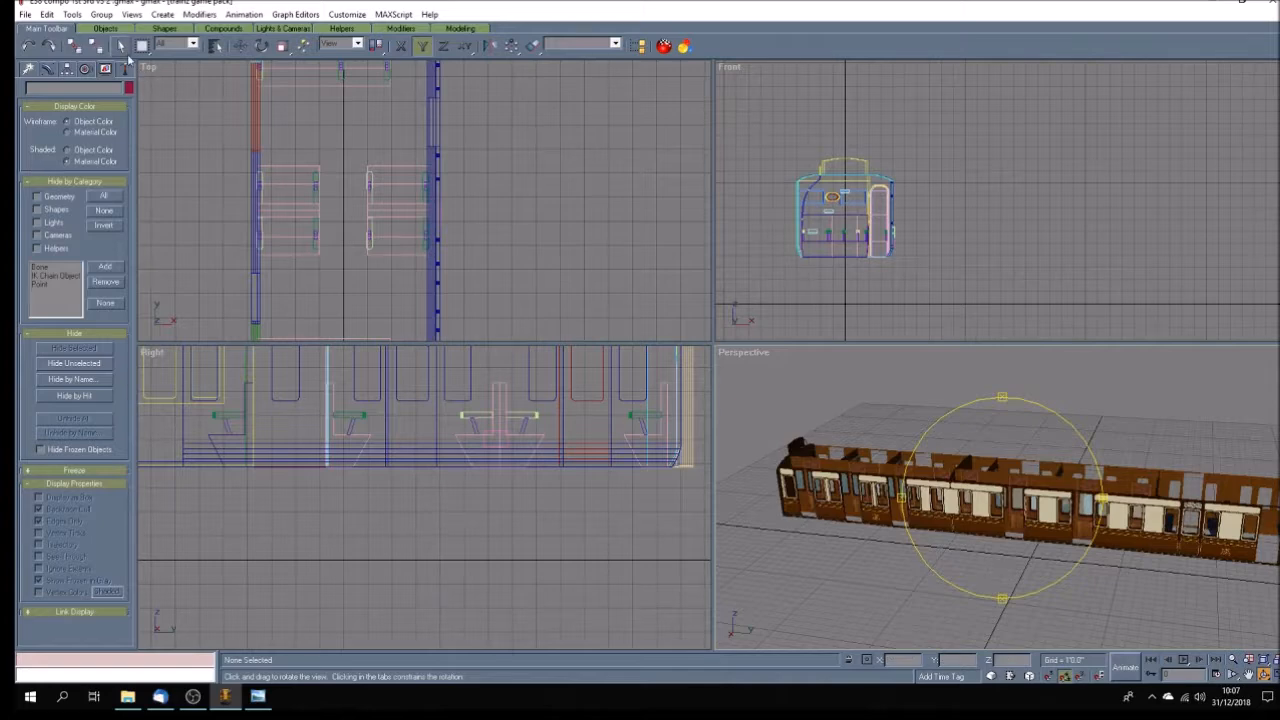
{"action": "left_click", "coordinate": [121, 45]}
{"action": "left_click", "coordinate": [929, 521]}
{"action": "key", "text": "Delete"}
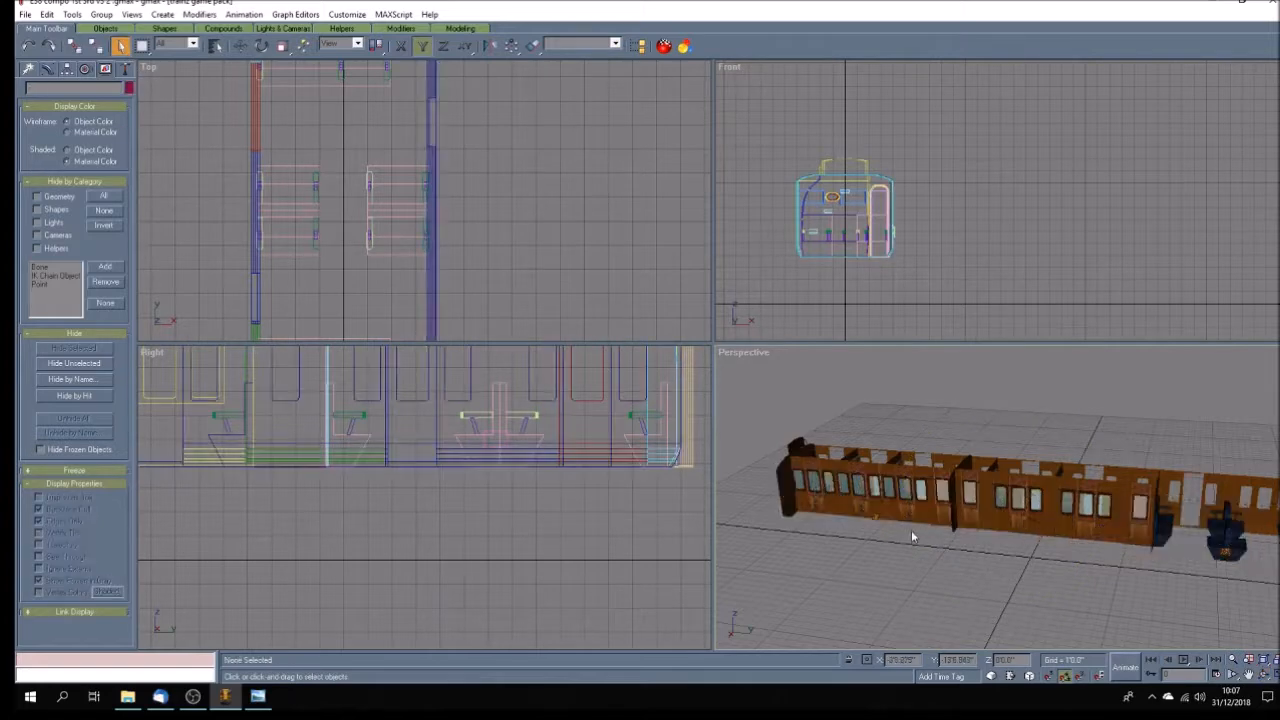
{"action": "left_click", "coordinate": [1225, 552]}
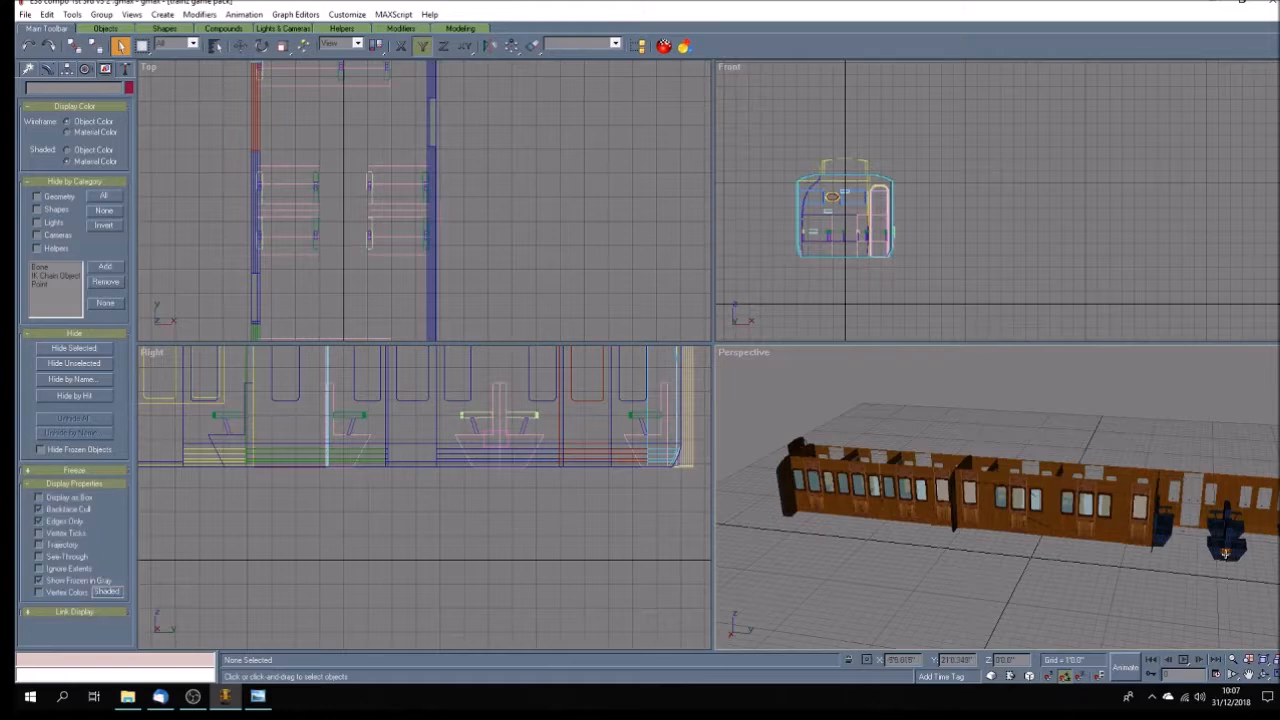
{"action": "left_click", "coordinate": [1090, 612]}
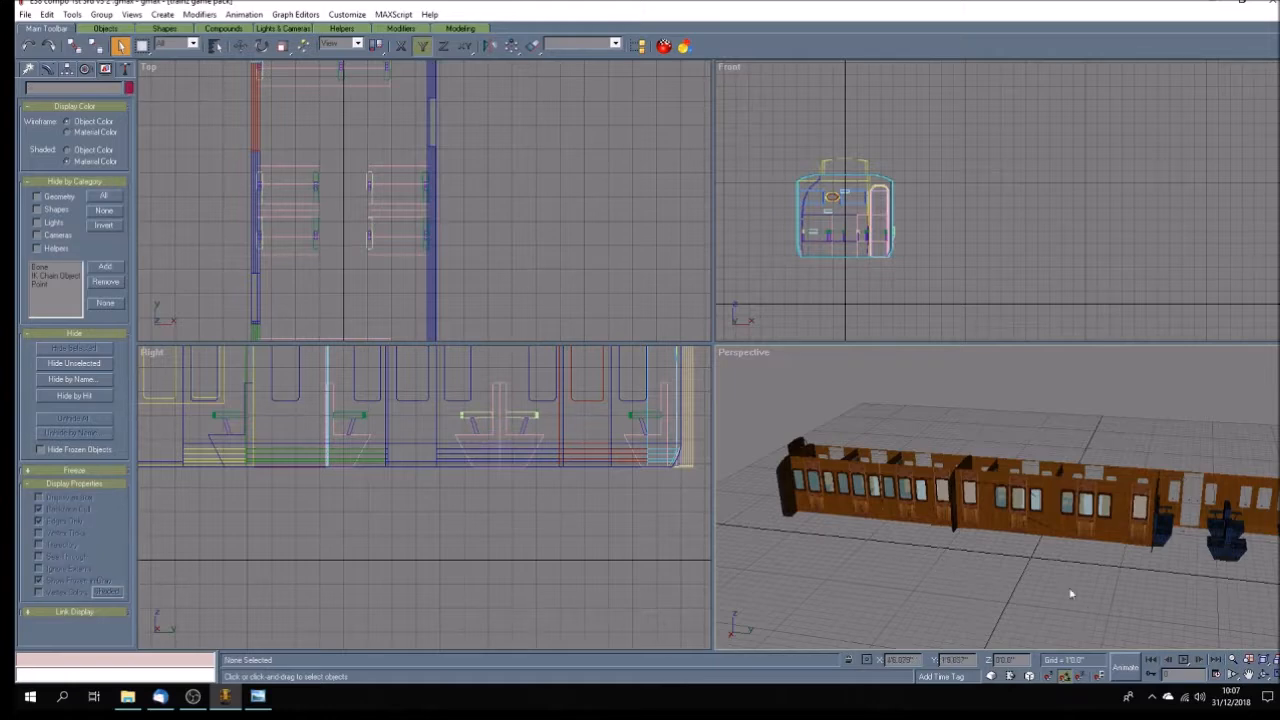
{"action": "left_click", "coordinate": [1264, 675]}
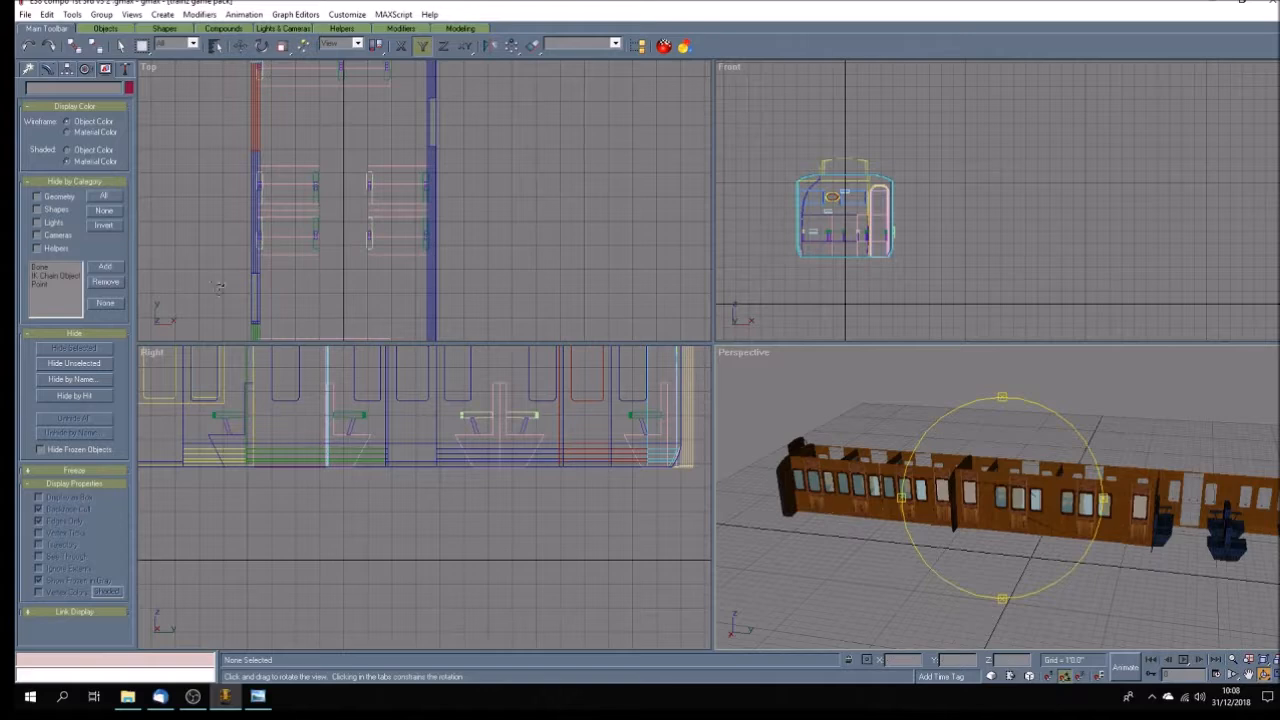
Delete the upright strip, gangway connection and small lower corner piece at the seat-and-armrest end of the carriage in the Right view.
{"action": "left_click", "coordinate": [1248, 675]}
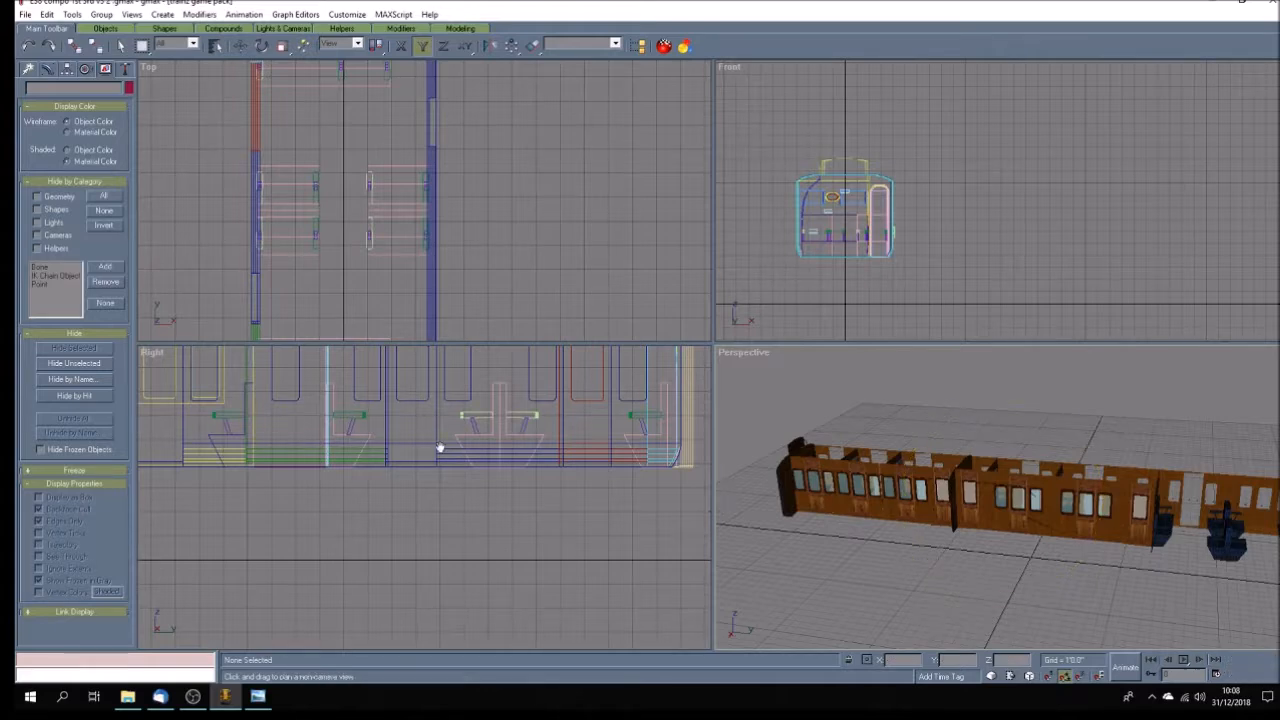
{"action": "left_click_drag", "start_coordinate": [443, 449], "coordinate": [381, 568]}
{"action": "left_click", "coordinate": [120, 45]}
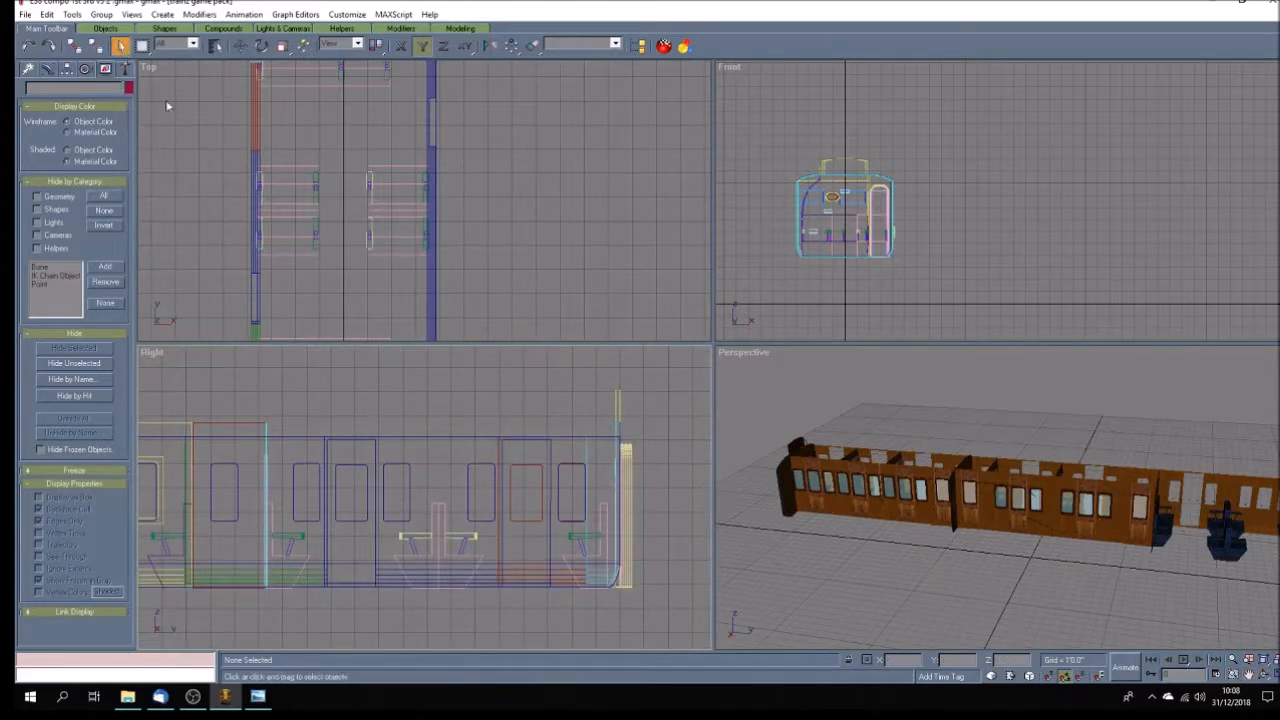
{"action": "left_click", "coordinate": [620, 400]}
{"action": "left_click", "coordinate": [657, 452]}
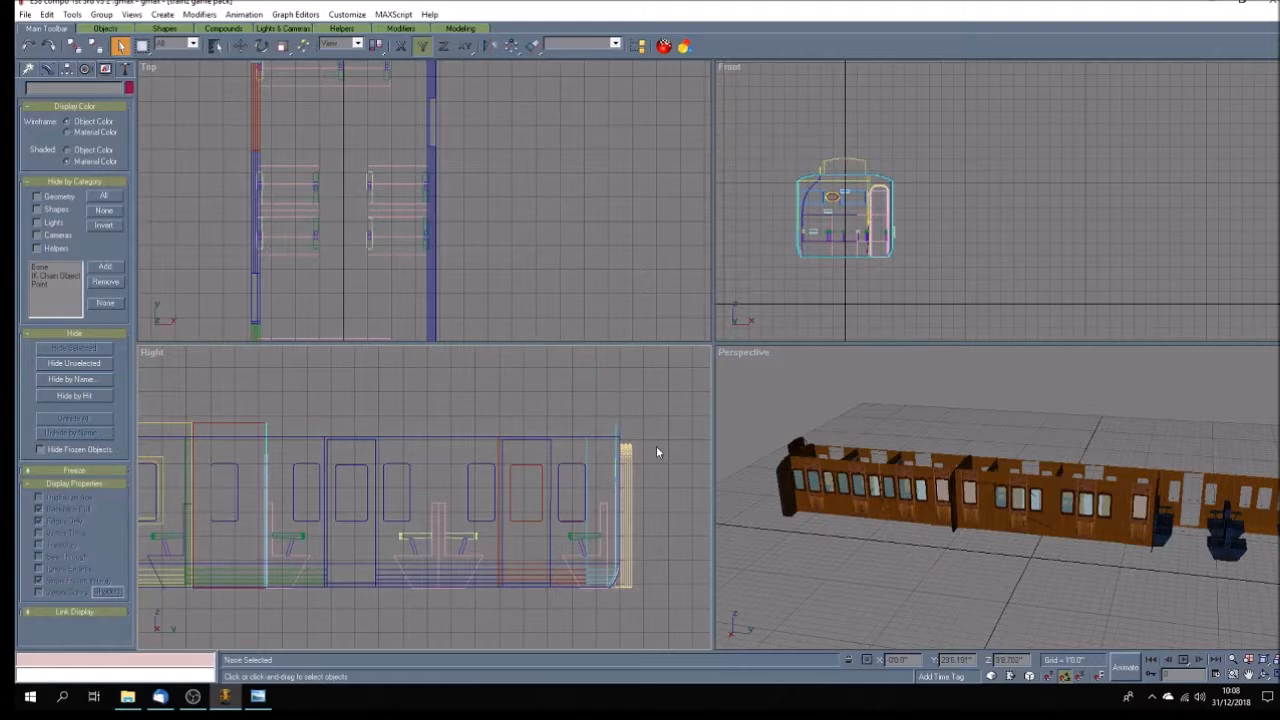
{"action": "left_click", "coordinate": [630, 465]}
{"action": "key", "text": "Delete"}
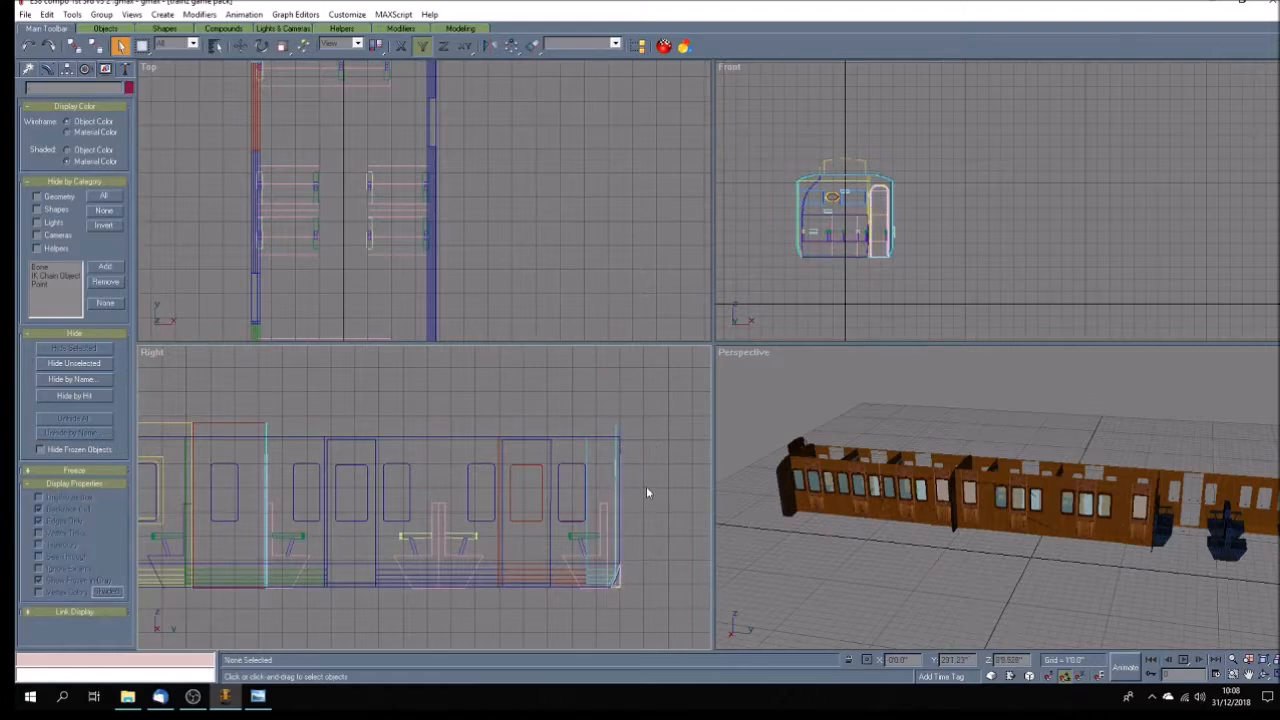
{"action": "left_click", "coordinate": [625, 587]}
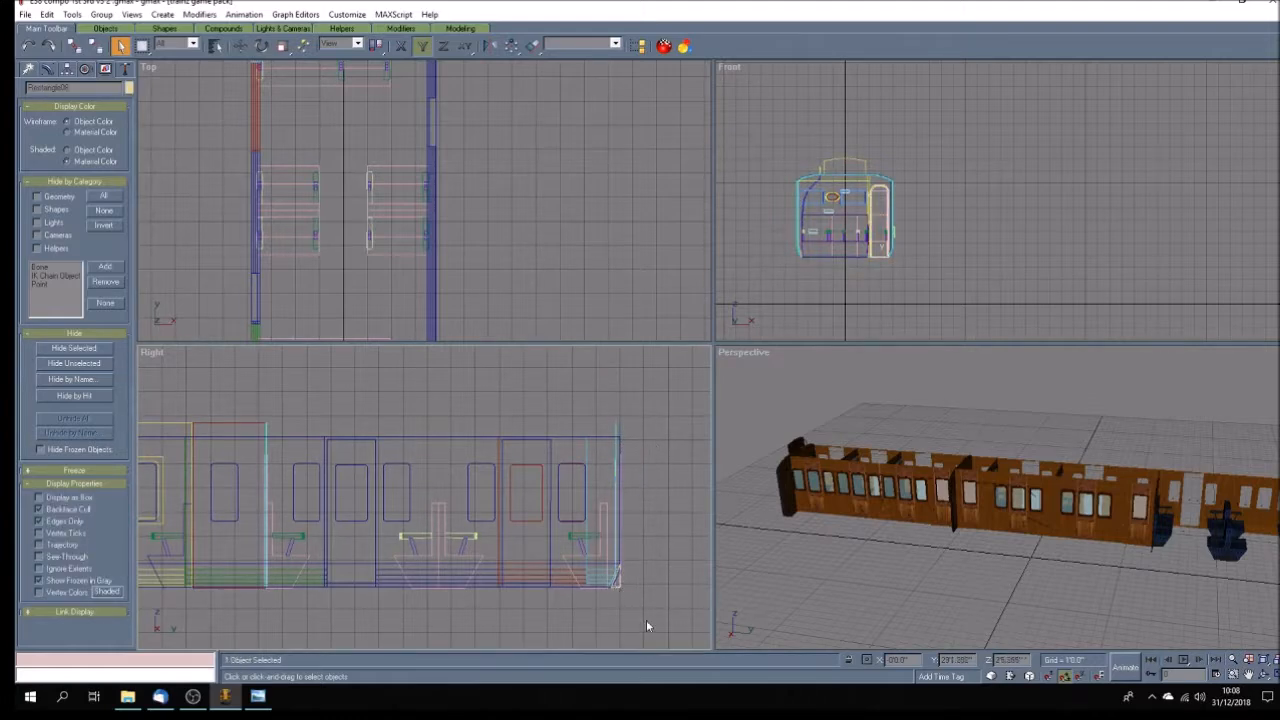
{"action": "left_click", "coordinate": [622, 593]}
{"action": "key", "text": "Delete"}
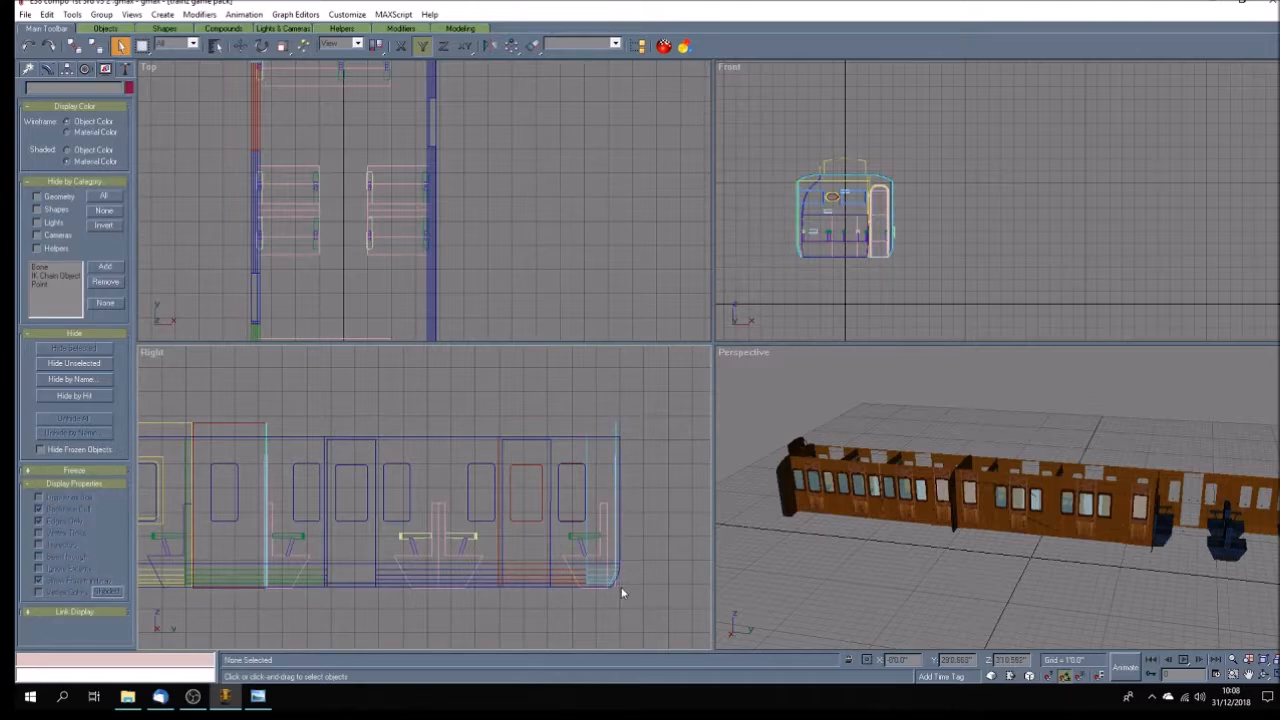
Delete the curved pipe, the thin upright and the gangway connection at the opposite end of the carriage in the Right view.
{"action": "scroll", "coordinate": [623, 583], "scroll_direction": "down", "scroll_amount": 3}
{"action": "scroll", "coordinate": [280, 570], "scroll_direction": "up", "scroll_amount": 6}
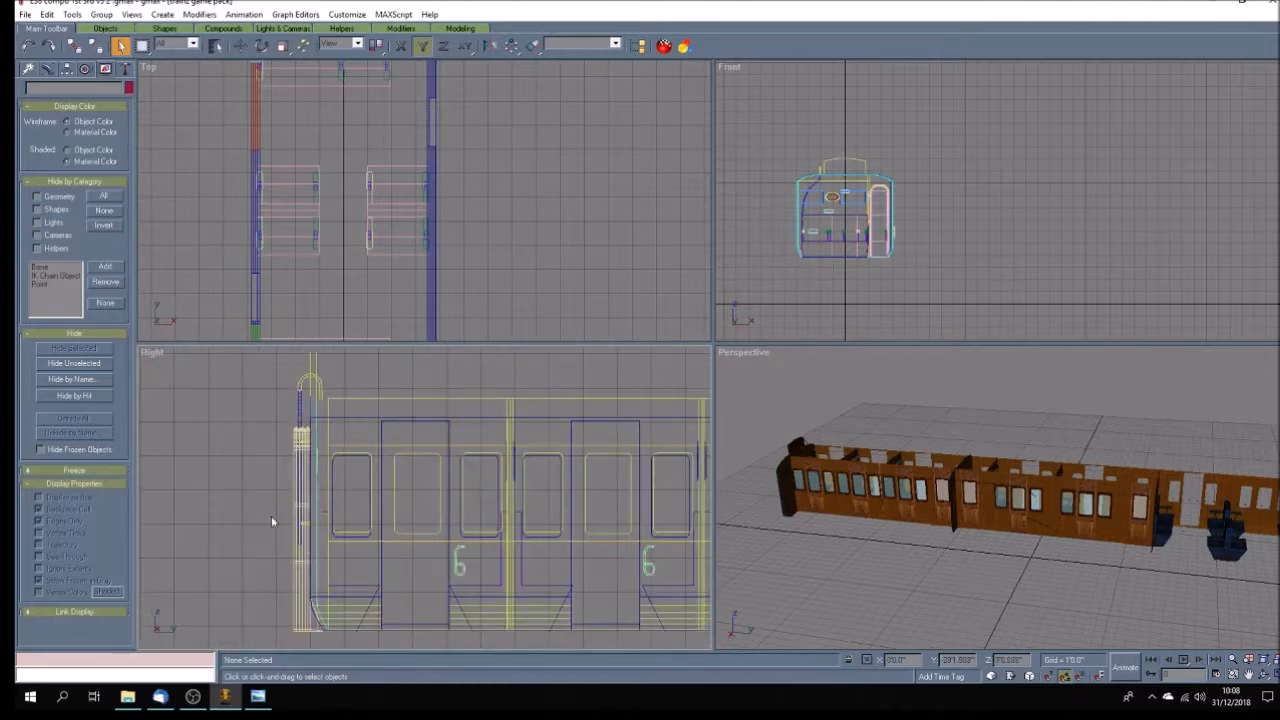
{"action": "left_click", "coordinate": [322, 382]}
{"action": "key", "text": "Delete"}
{"action": "left_click", "coordinate": [299, 410]}
{"action": "key", "text": "Delete"}
{"action": "left_click_drag", "start_coordinate": [227, 420], "coordinate": [309, 640]}
{"action": "key", "text": "Delete"}
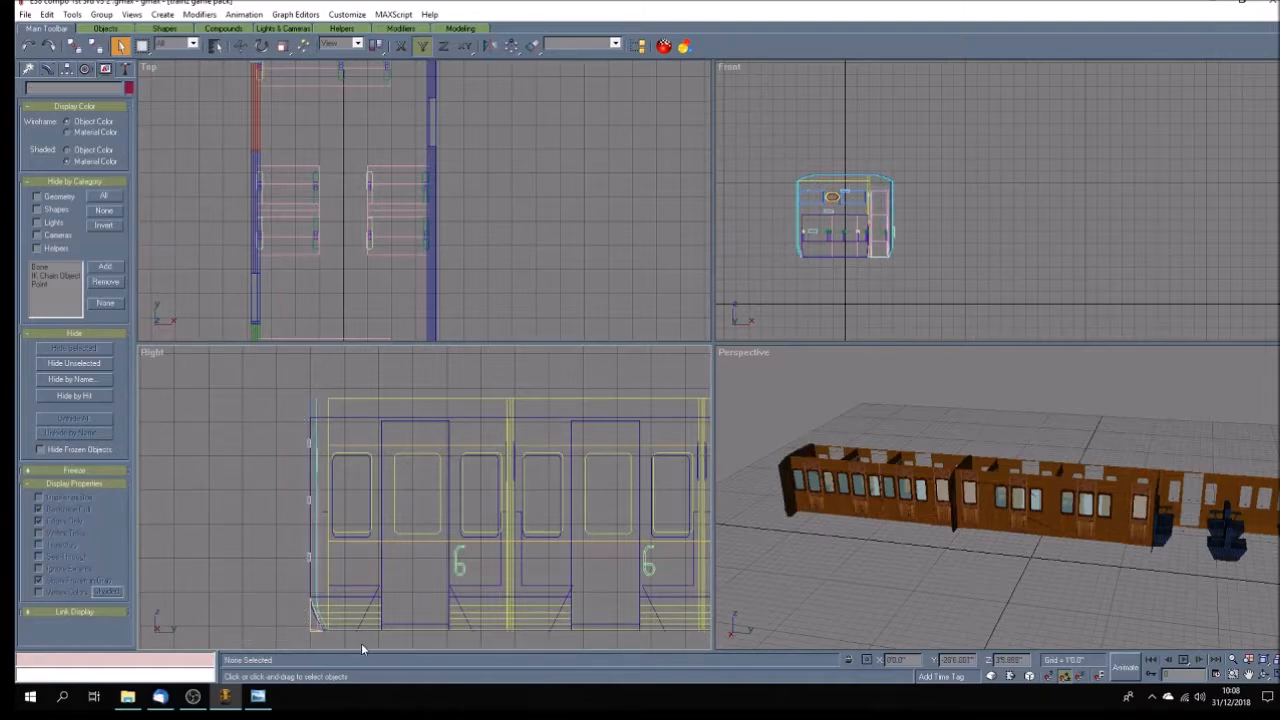
Delete the small plates on that end wall and the rectangular piece at its lower corner.
{"action": "left_click", "coordinate": [309, 444]}
{"action": "key", "text": "Delete"}
{"action": "left_click", "coordinate": [309, 500]}
{"action": "key", "text": "Delete"}
{"action": "left_click", "coordinate": [305, 628]}
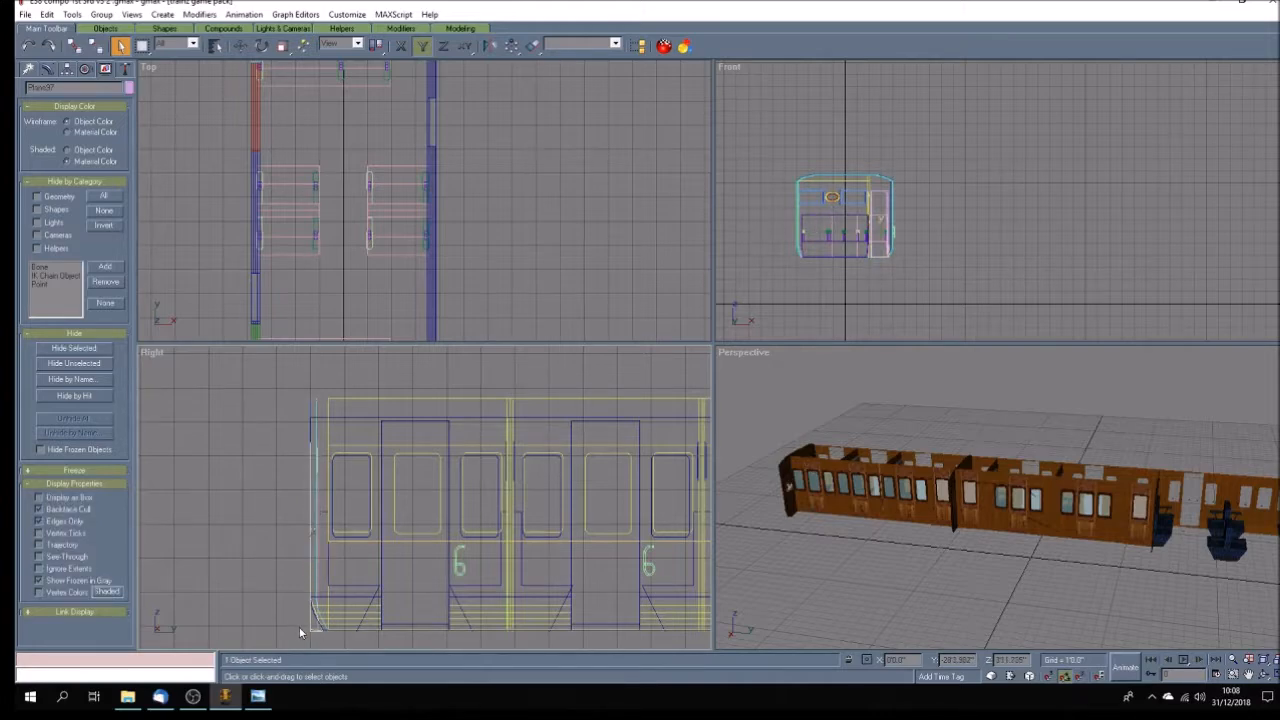
{"action": "key", "text": "Delete"}
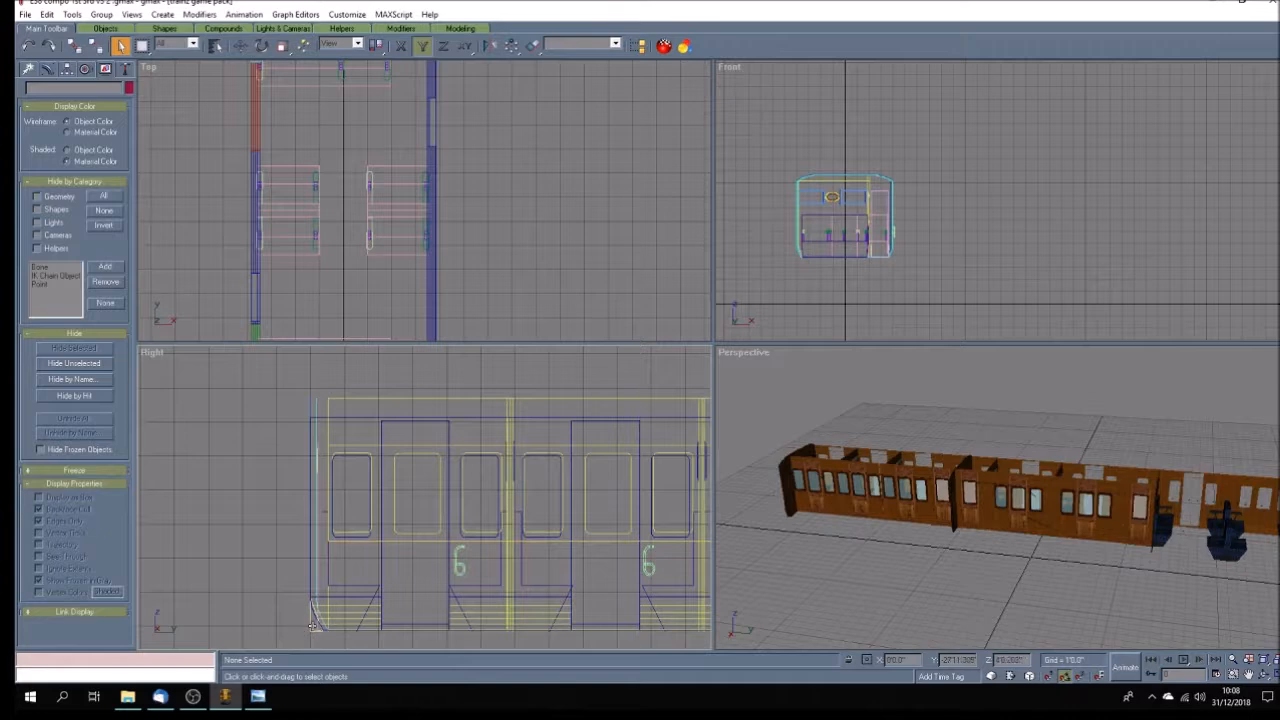
{"action": "left_click", "coordinate": [312, 628]}
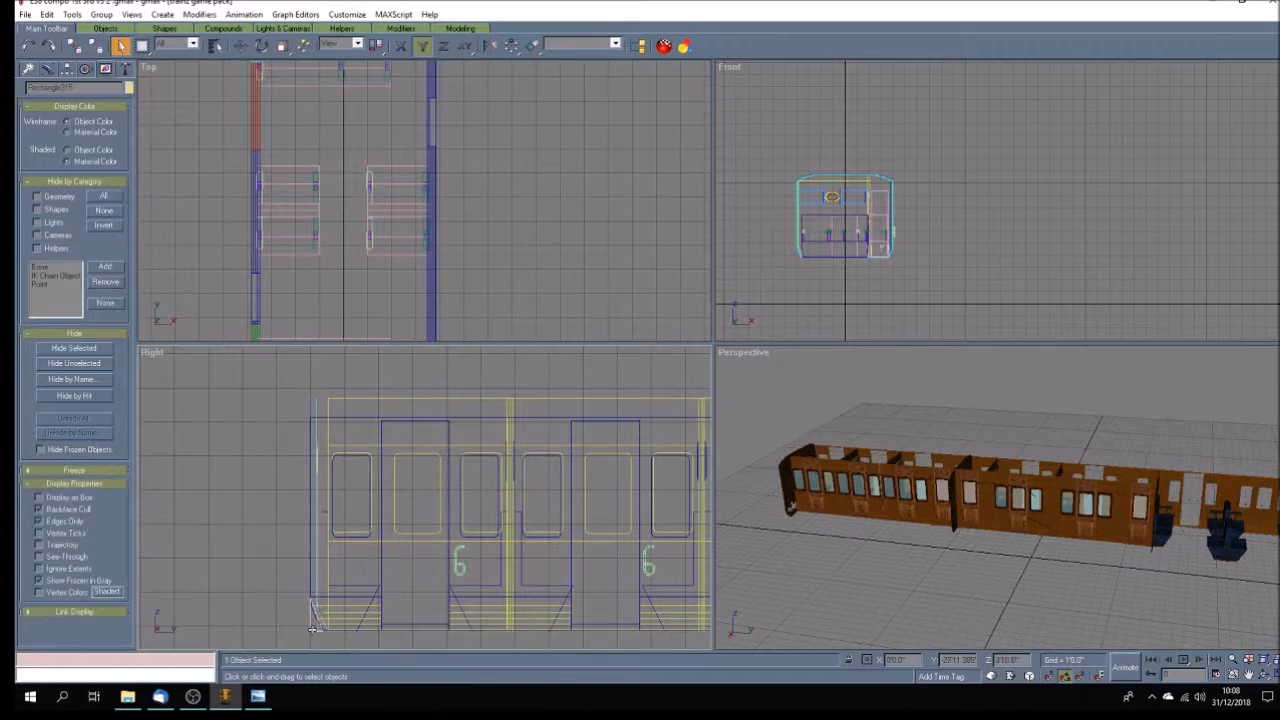
{"action": "key", "text": "Delete"}
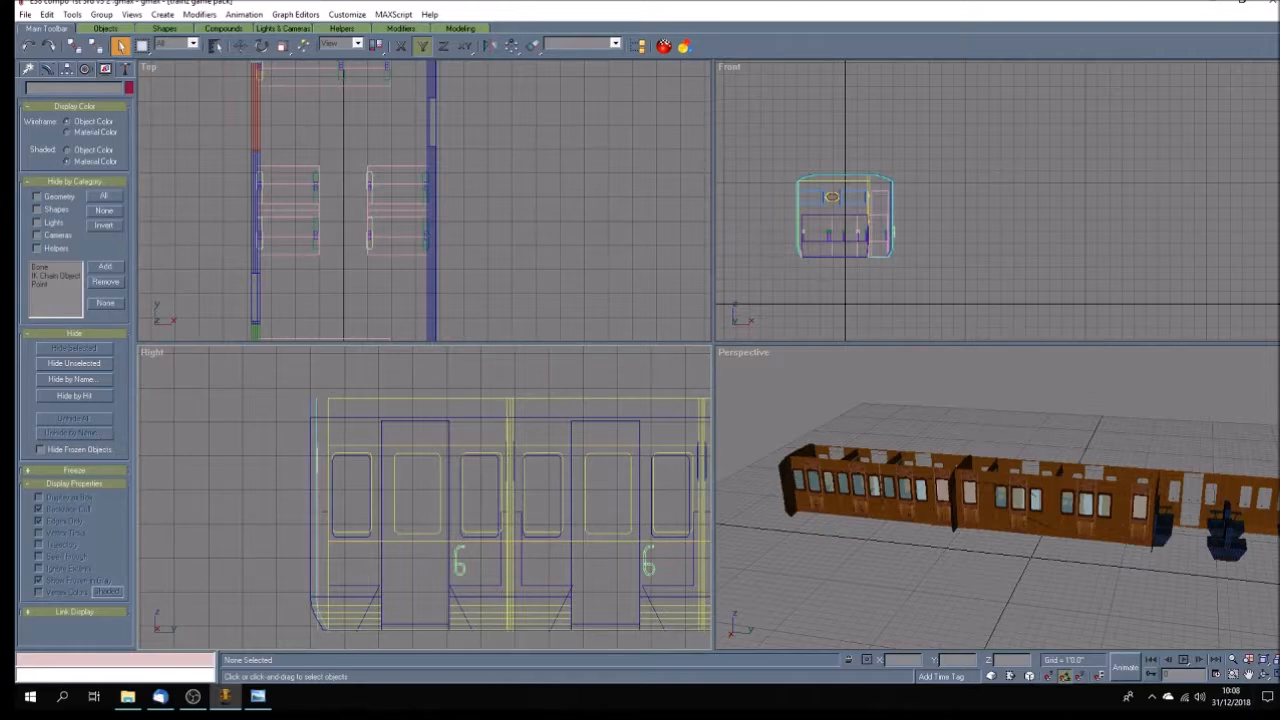
Delete the brown panelled end wall beside the plain bench compartments.
{"action": "left_click", "coordinate": [1264, 675]}
{"action": "left_click", "coordinate": [957, 549]}
{"action": "mouse_move", "coordinate": [957, 549]}
{"action": "left_mouse_down"}
{"action": "mouse_move", "coordinate": [1047, 553]}
{"action": "mouse_move", "coordinate": [1032, 558]}
{"action": "left_mouse_up"}
{"action": "left_click", "coordinate": [121, 47]}
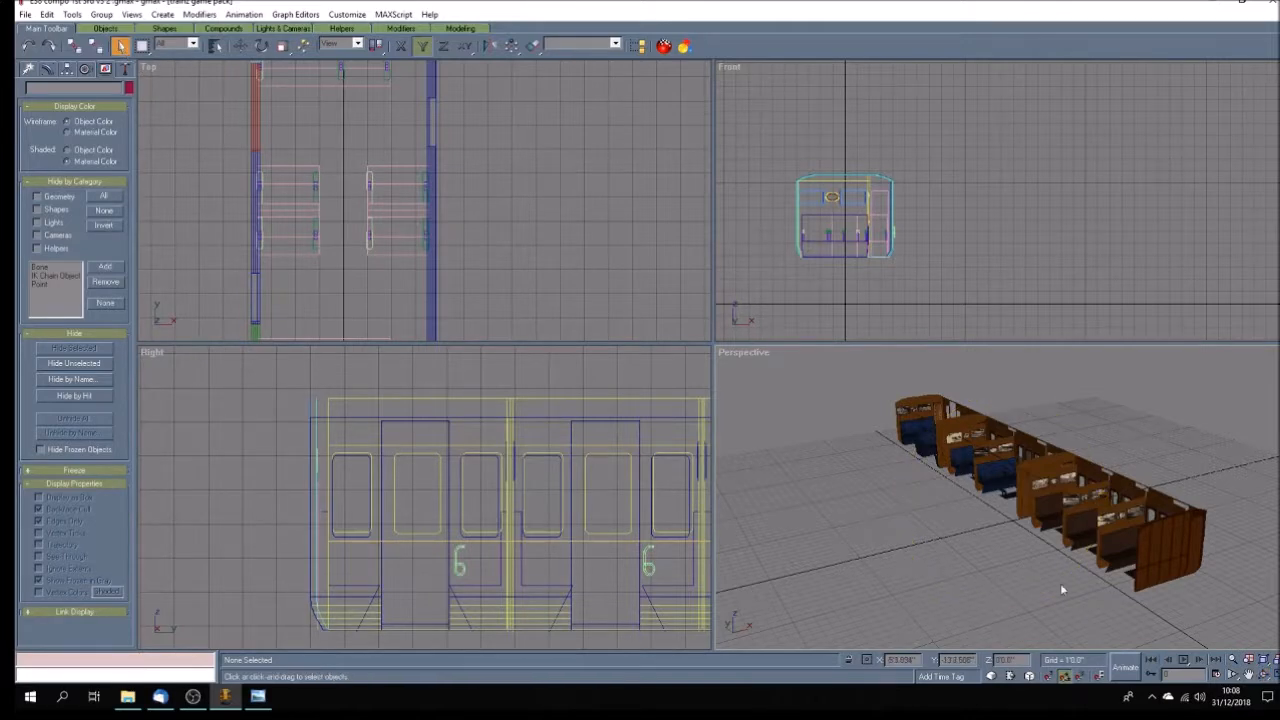
{"action": "left_click", "coordinate": [1172, 570]}
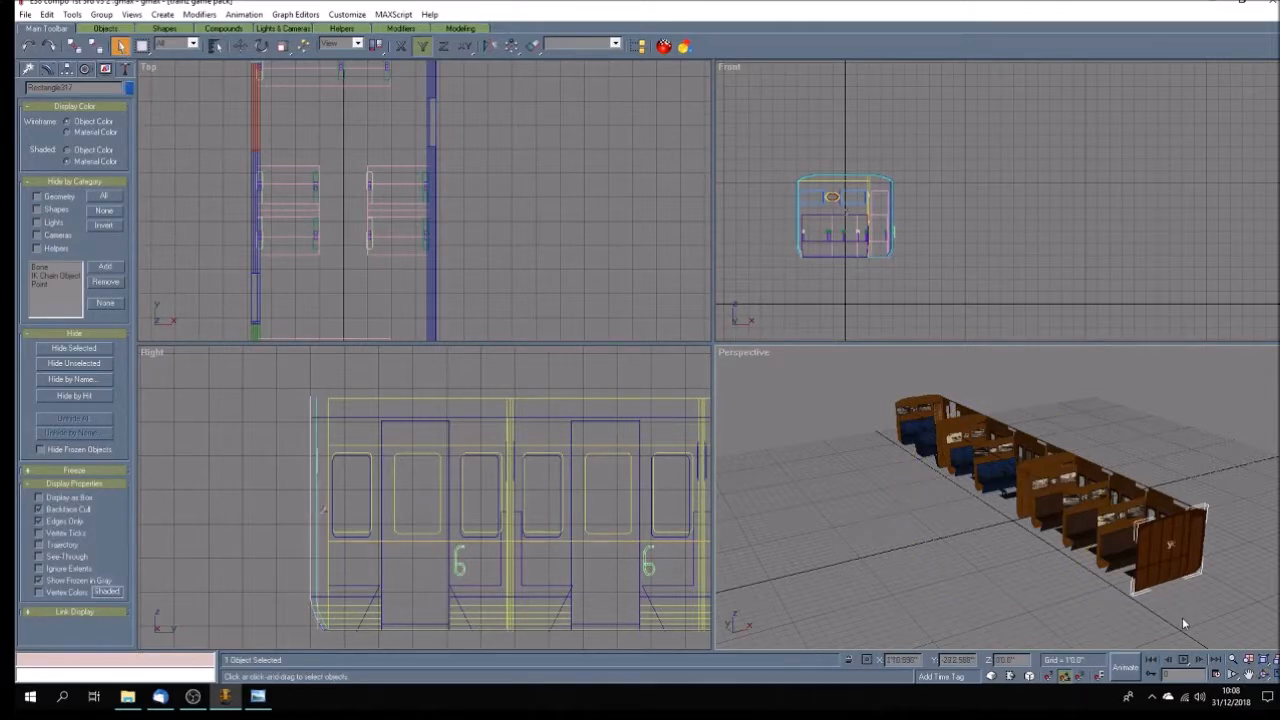
Delete the matching panelled end wall at the other end of the carriage.
{"action": "left_click", "coordinate": [1250, 676]}
{"action": "left_click_drag", "start_coordinate": [690, 495], "coordinate": [273, 482]}
{"action": "mouse_move", "coordinate": [608, 490]}
{"action": "left_mouse_down"}
{"action": "mouse_move", "coordinate": [306, 497]}
{"action": "mouse_move", "coordinate": [490, 493]}
{"action": "mouse_move", "coordinate": [268, 478]}
{"action": "left_mouse_up"}
{"action": "left_click_drag", "start_coordinate": [478, 482], "coordinate": [474, 514]}
{"action": "key", "text": "ctrl+d"}
{"action": "left_click", "coordinate": [1264, 676]}
{"action": "mouse_move", "coordinate": [1055, 571]}
{"action": "left_mouse_down"}
{"action": "mouse_move", "coordinate": [1068, 576]}
{"action": "mouse_move", "coordinate": [1066, 562]}
{"action": "mouse_move", "coordinate": [926, 556]}
{"action": "mouse_move", "coordinate": [1100, 521]}
{"action": "left_mouse_up"}
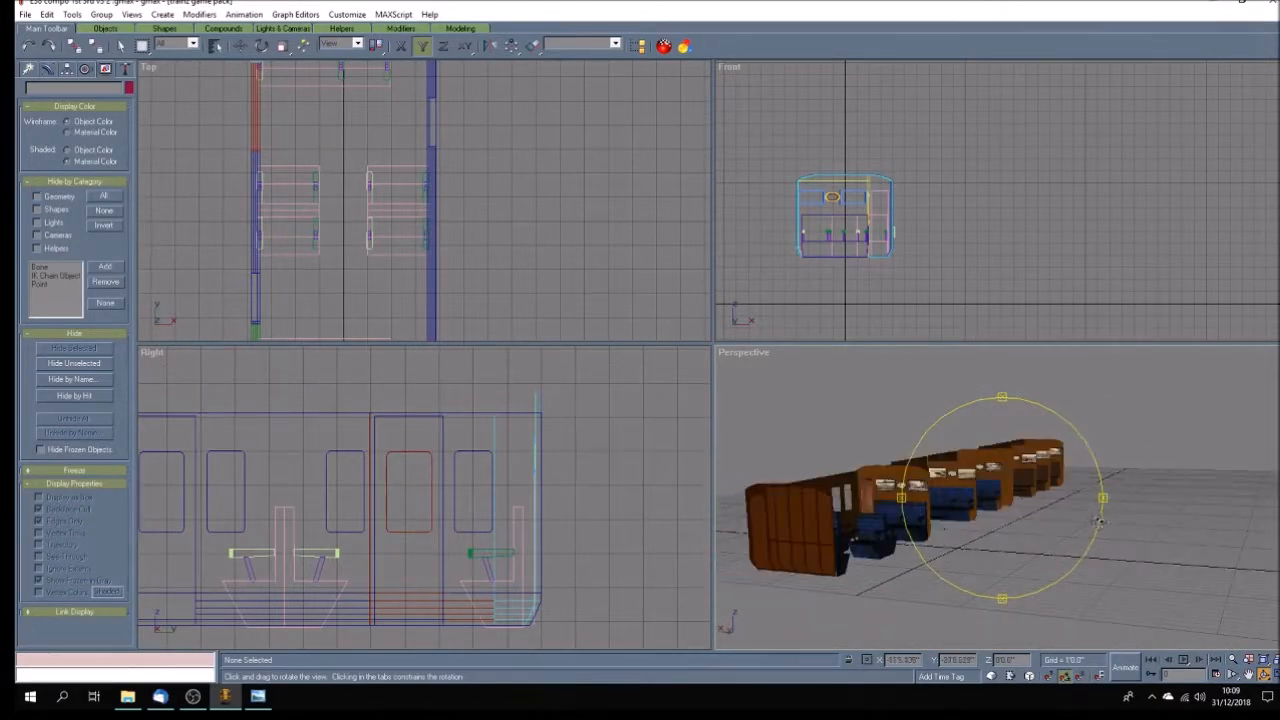
{"action": "left_click", "coordinate": [127, 49]}
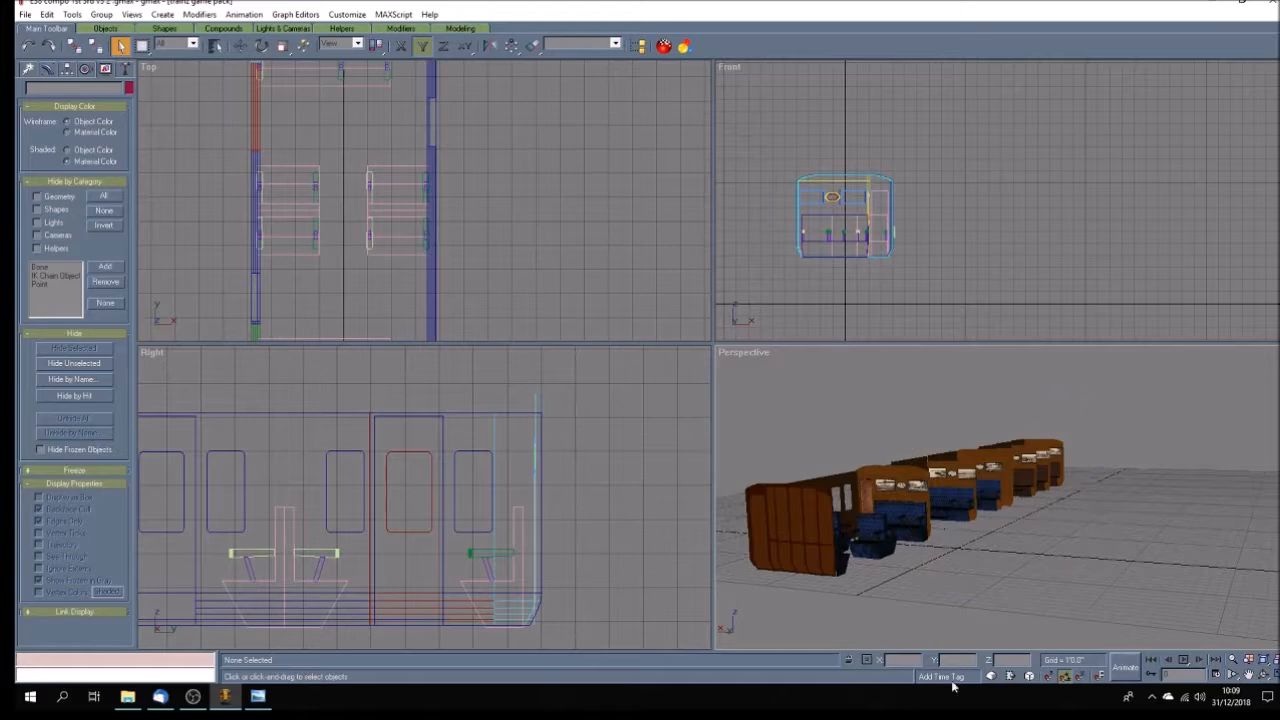
{"action": "left_click", "coordinate": [788, 559]}
{"action": "key", "text": "Delete"}
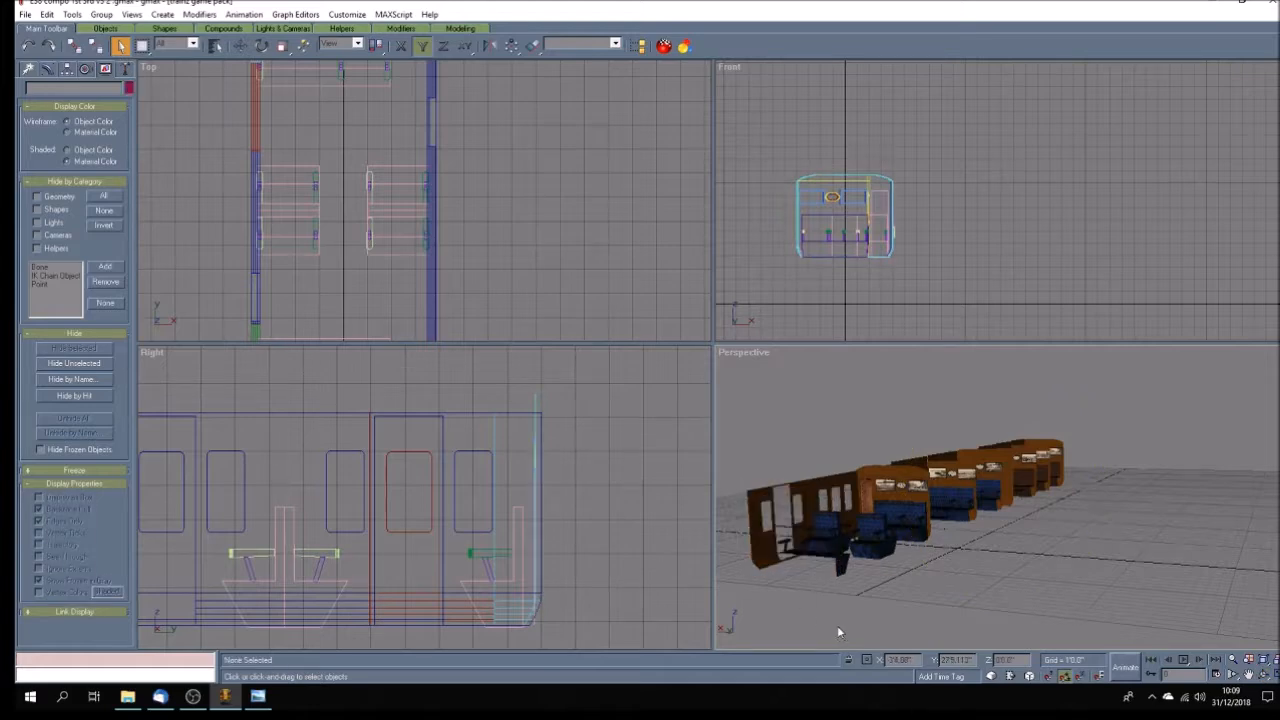
Delete the two bench seats in the end compartment in the Top view.
{"action": "left_click", "coordinate": [1265, 675]}
{"action": "mouse_move", "coordinate": [1045, 568]}
{"action": "left_mouse_down"}
{"action": "mouse_move", "coordinate": [901, 560]}
{"action": "mouse_move", "coordinate": [960, 560]}
{"action": "mouse_move", "coordinate": [976, 590]}
{"action": "left_mouse_up"}
{"action": "left_click", "coordinate": [1247, 675]}
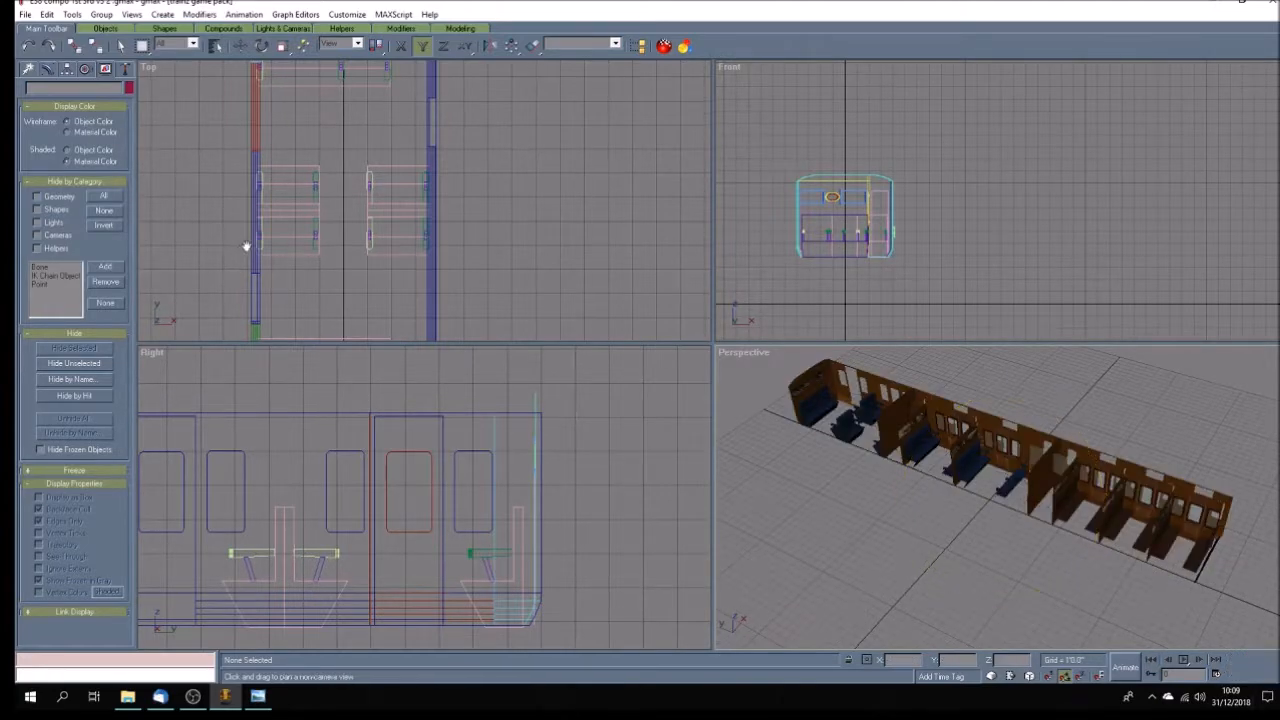
{"action": "left_click_drag", "start_coordinate": [243, 249], "coordinate": [363, 200]}
{"action": "scroll", "coordinate": [394, 200], "scroll_direction": "down", "scroll_amount": 8}
{"action": "scroll", "coordinate": [408, 317], "scroll_direction": "down", "scroll_amount": 2}
{"action": "scroll", "coordinate": [408, 317], "scroll_direction": "up", "scroll_amount": 10}
{"action": "scroll", "coordinate": [407, 318], "scroll_direction": "up", "scroll_amount": 2}
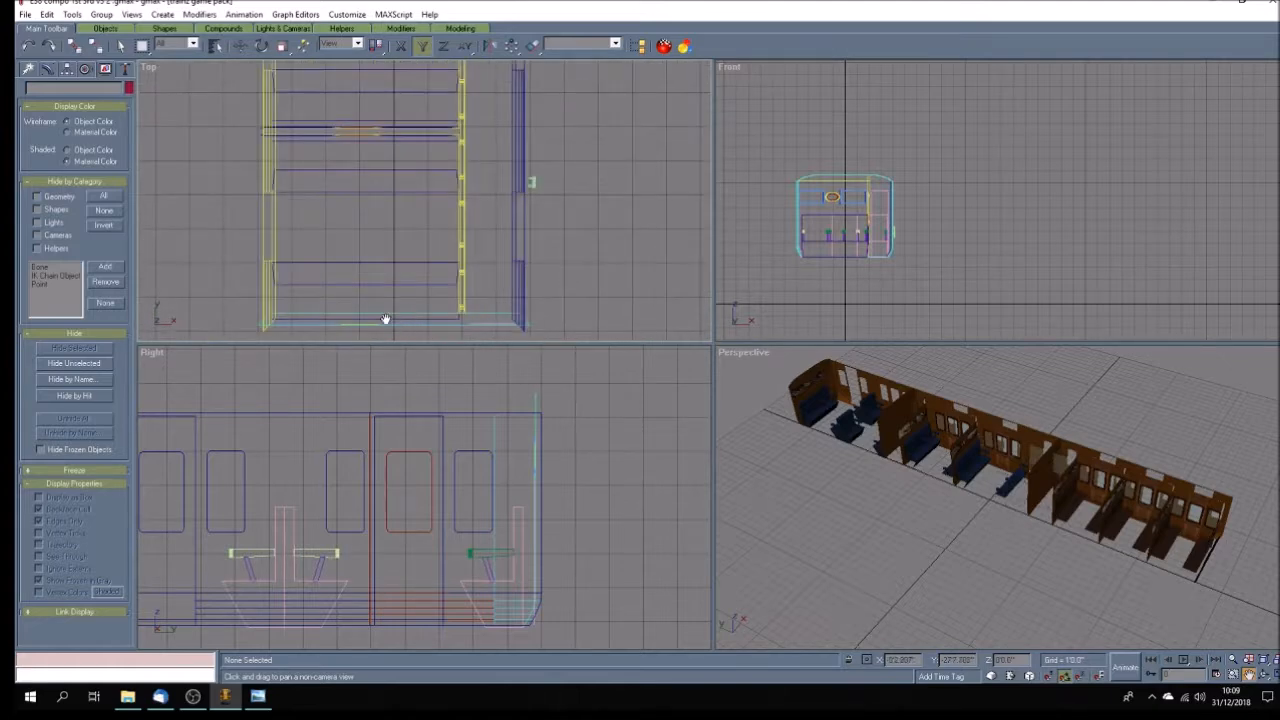
{"action": "left_click", "coordinate": [120, 46]}
{"action": "left_click_drag", "start_coordinate": [353, 186], "coordinate": [355, 182]}
{"action": "key", "text": "Delete"}
{"action": "left_click", "coordinate": [357, 262]}
{"action": "key", "text": "Delete"}
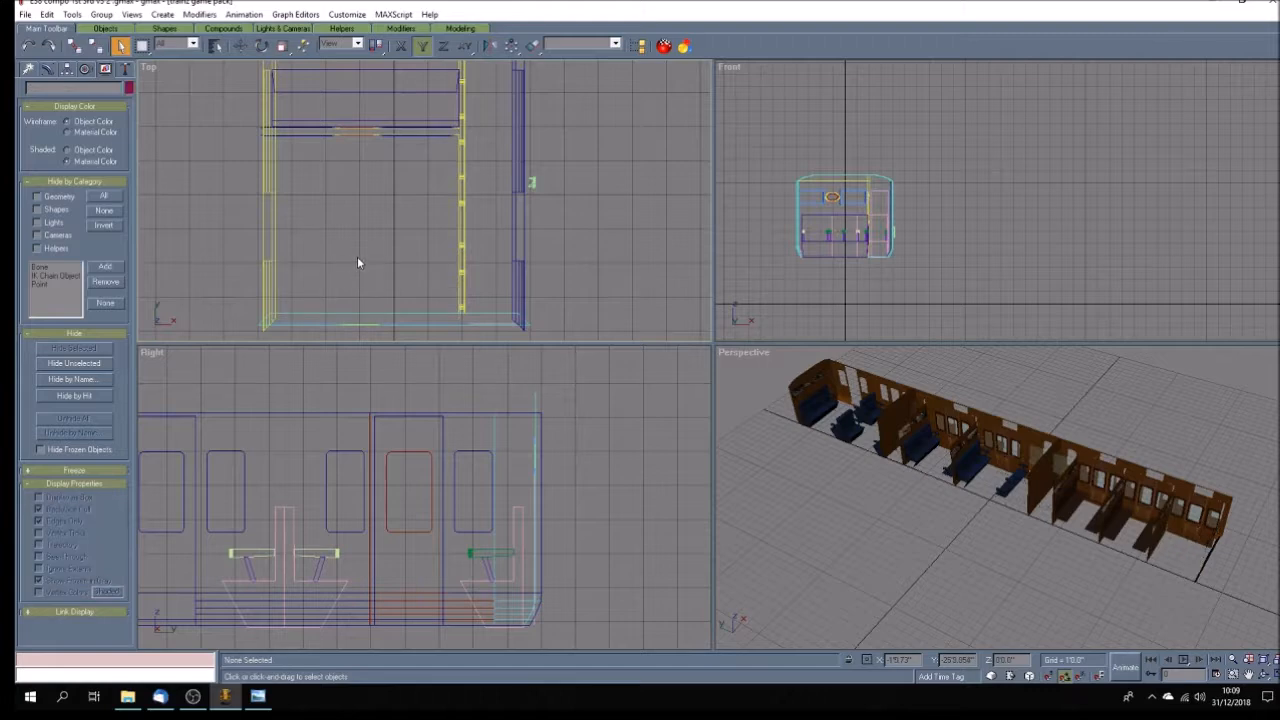
Delete both bench seats in the second compartment from the end.
{"action": "scroll", "coordinate": [355, 257], "scroll_direction": "down", "scroll_amount": 3}
{"action": "scroll", "coordinate": [365, 126], "scroll_direction": "up", "scroll_amount": 3}
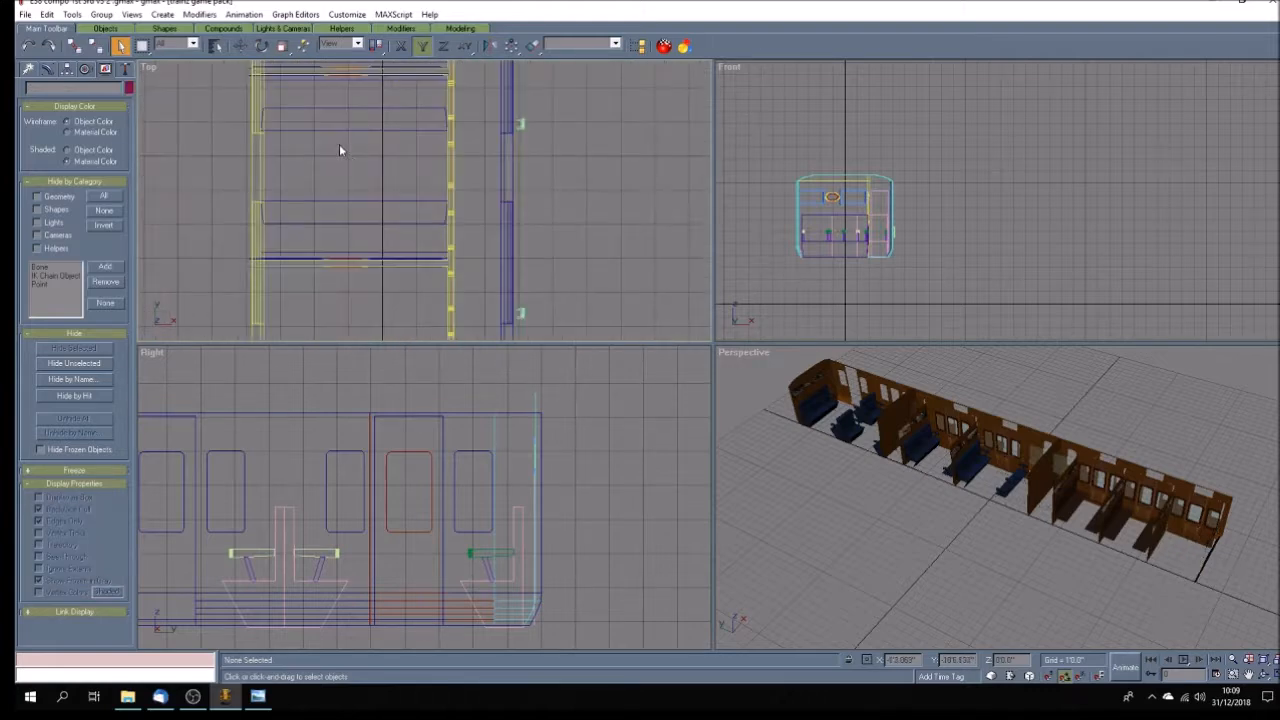
{"action": "left_click_drag", "start_coordinate": [368, 122], "coordinate": [368, 122]}
{"action": "key", "text": "Delete"}
{"action": "left_click", "coordinate": [337, 206]}
{"action": "key", "text": "Delete"}
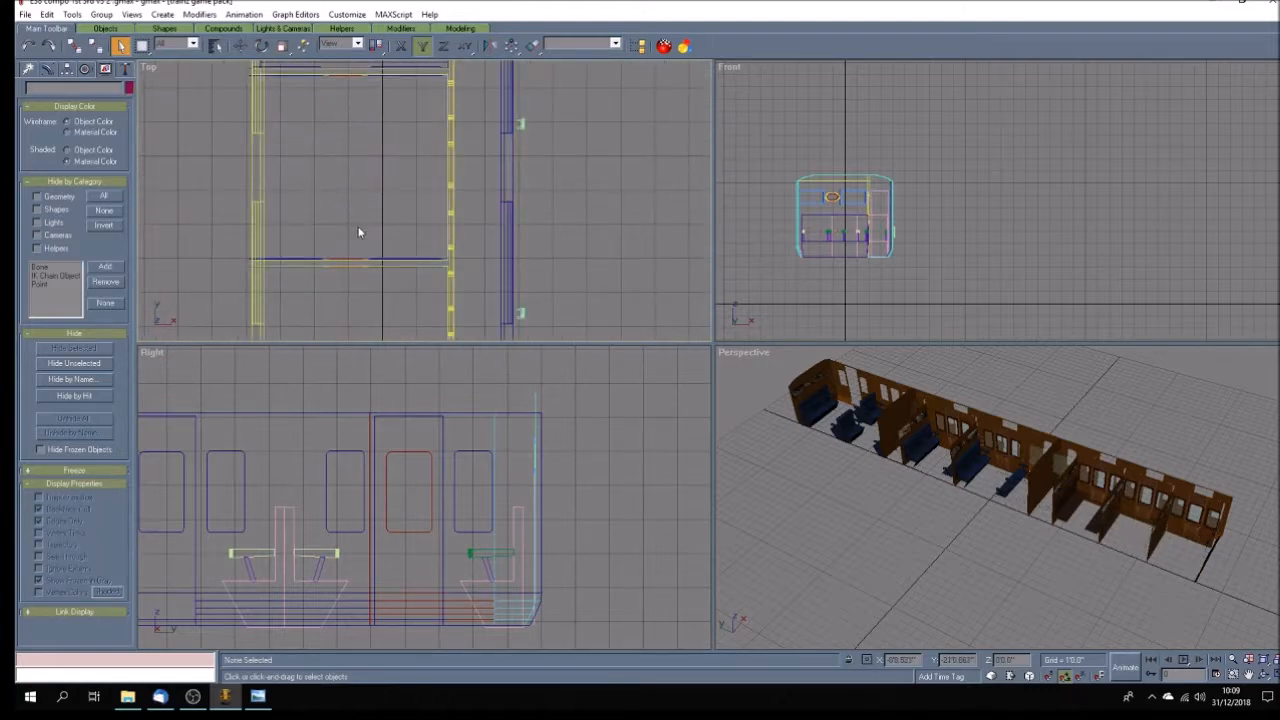
Delete both bench seats in the third compartment from the end.
{"action": "scroll", "coordinate": [362, 298], "scroll_direction": "down", "scroll_amount": 2}
{"action": "scroll", "coordinate": [362, 298], "scroll_direction": "down", "scroll_amount": 2}
{"action": "scroll", "coordinate": [360, 192], "scroll_direction": "up", "scroll_amount": 2}
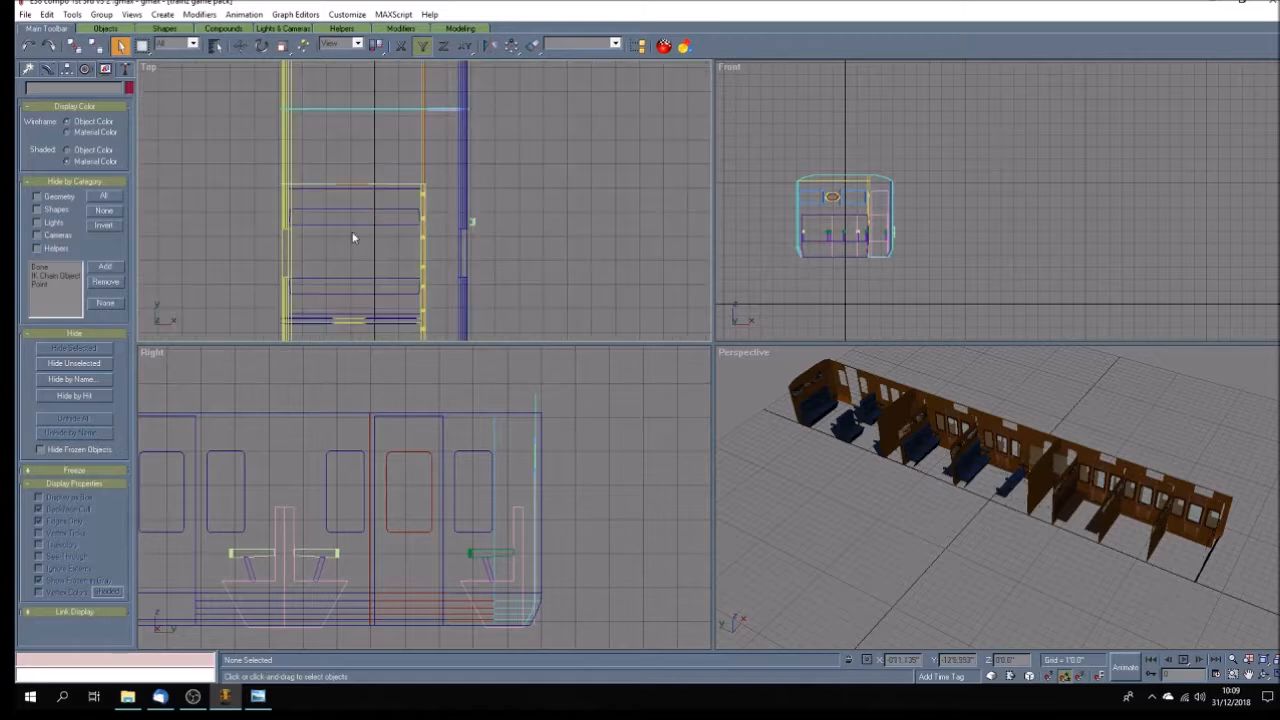
{"action": "left_click_drag", "start_coordinate": [366, 220], "coordinate": [368, 218]}
{"action": "key", "text": "Delete"}
{"action": "left_click_drag", "start_coordinate": [350, 281], "coordinate": [363, 262]}
{"action": "key", "text": "Delete"}
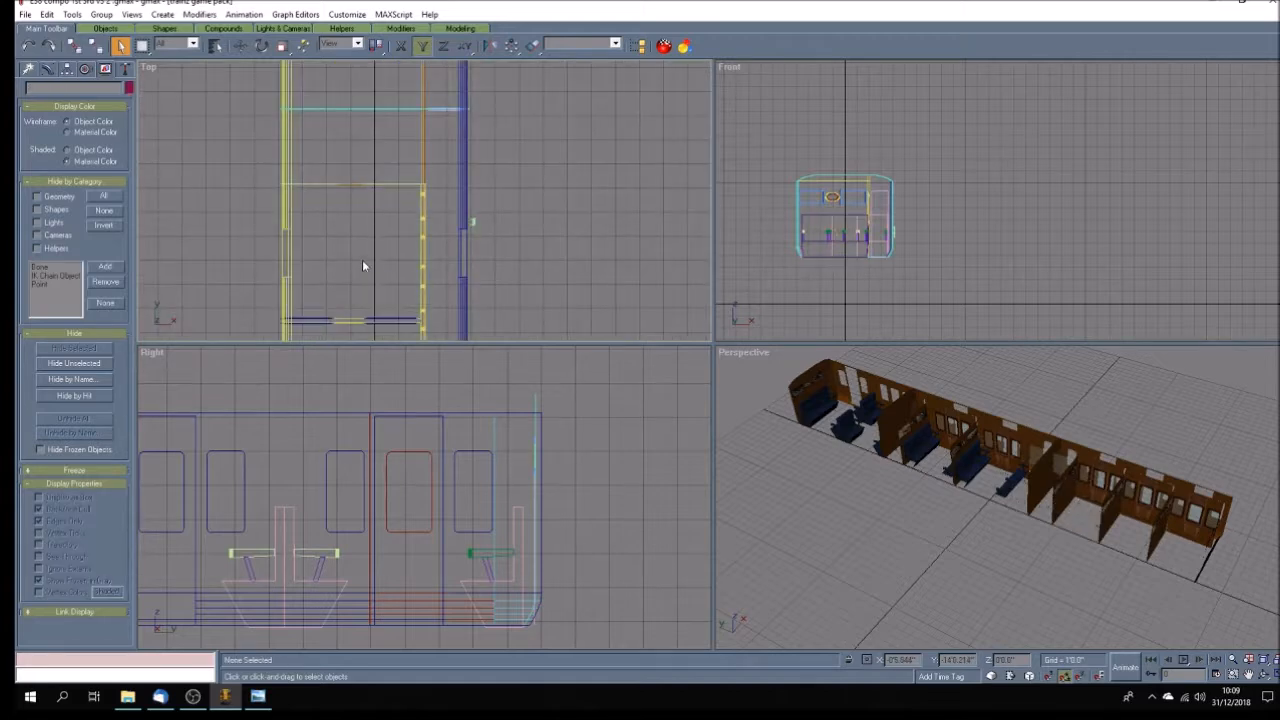
Delete the first blue bench seat beyond the plain compartments together with its armrests.
{"action": "scroll", "coordinate": [349, 273], "scroll_direction": "down", "scroll_amount": 2}
{"action": "scroll", "coordinate": [351, 185], "scroll_direction": "up", "scroll_amount": 3}
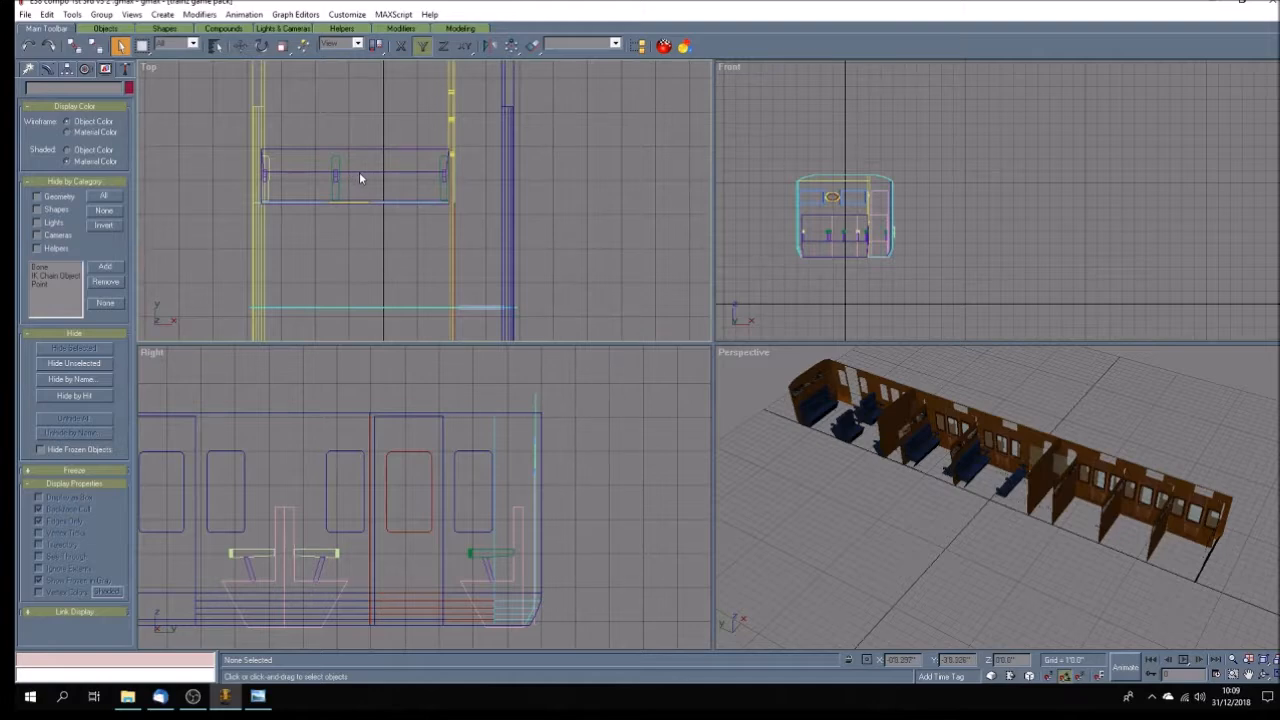
{"action": "left_click_drag", "start_coordinate": [367, 145], "coordinate": [382, 159]}
{"action": "key", "text": "Delete"}
{"action": "left_click_drag", "start_coordinate": [284, 164], "coordinate": [269, 183]}
{"action": "left_click", "coordinate": [266, 180]}
{"action": "key", "text": "Delete"}
{"action": "left_click_drag", "start_coordinate": [445, 186], "coordinate": [448, 198]}
{"action": "key", "text": "Delete"}
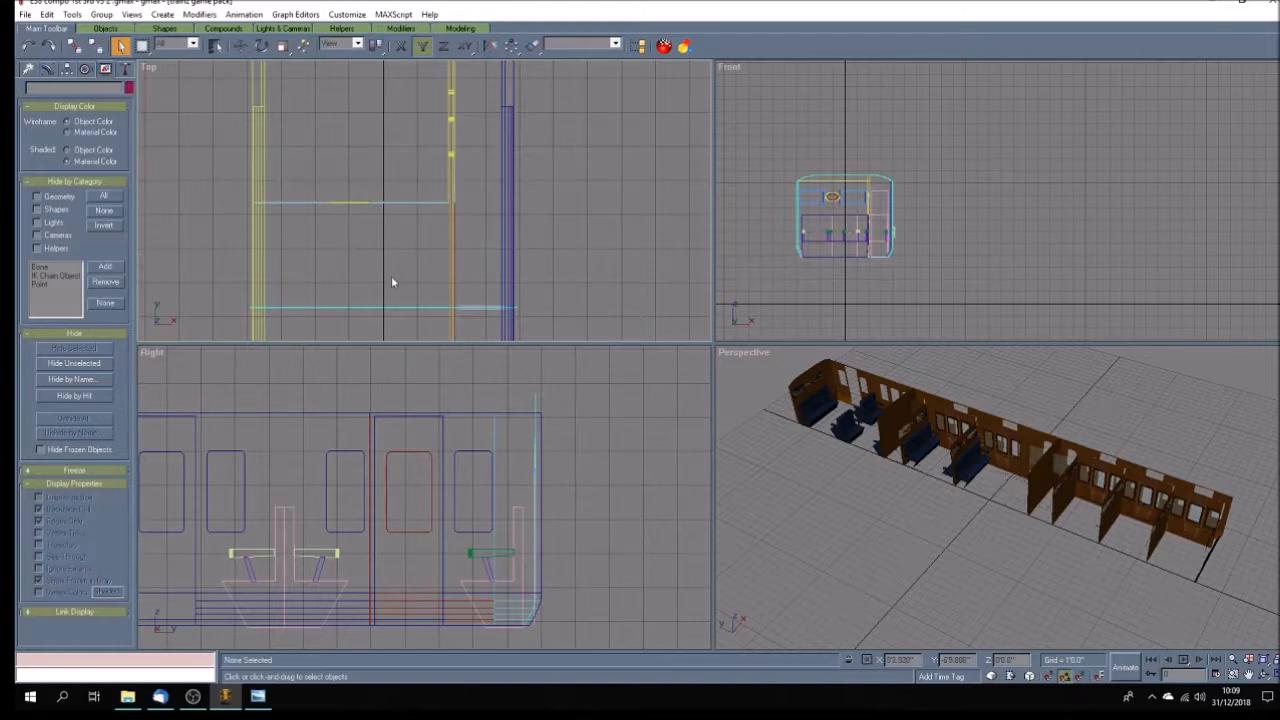
Delete the facing blue bench seat in the same compartment along with its armrests.
{"action": "scroll", "coordinate": [391, 282], "scroll_direction": "down", "scroll_amount": 5}
{"action": "scroll", "coordinate": [381, 193], "scroll_direction": "up", "scroll_amount": 7}
{"action": "left_click", "coordinate": [378, 312]}
{"action": "key", "text": "Delete"}
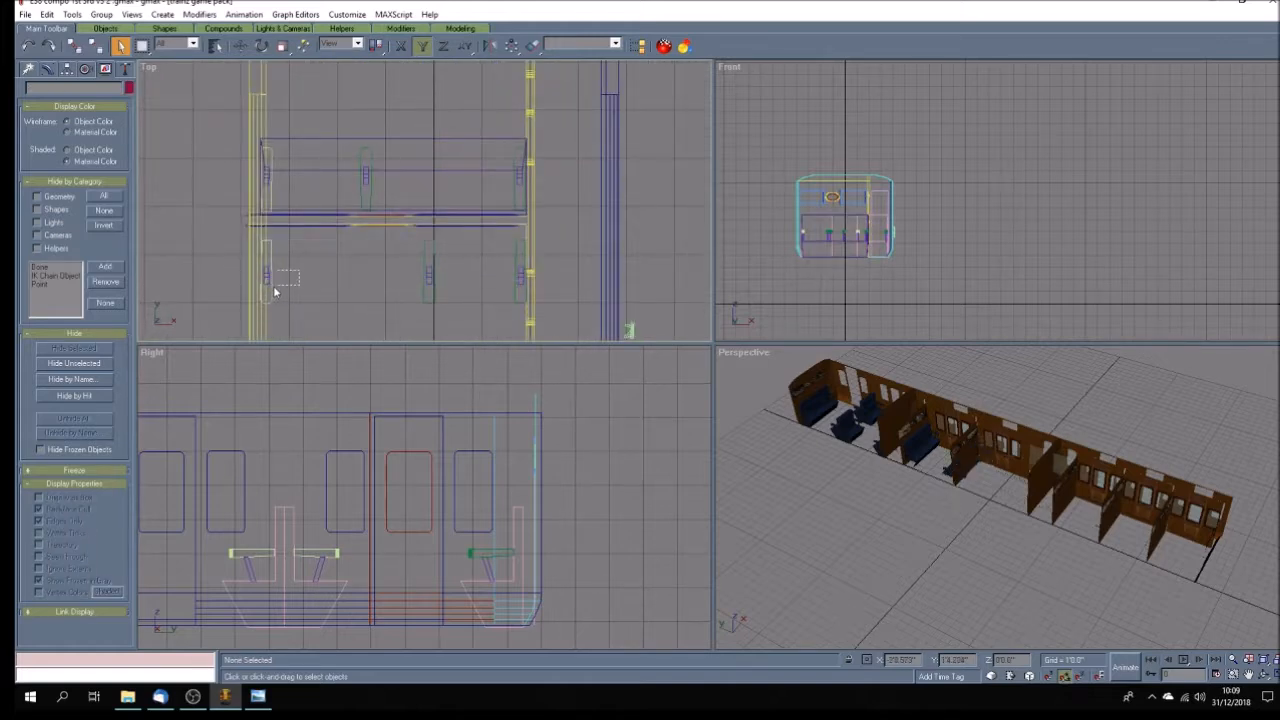
{"action": "left_click_drag", "start_coordinate": [268, 296], "coordinate": [268, 295]}
{"action": "key", "text": "Delete"}
{"action": "left_click_drag", "start_coordinate": [462, 287], "coordinate": [523, 294]}
{"action": "key", "text": "Delete"}
Delete the blue bench seat on the other side of the partition and its armrests.
{"action": "left_click", "coordinate": [297, 138]}
{"action": "key", "text": "Delete"}
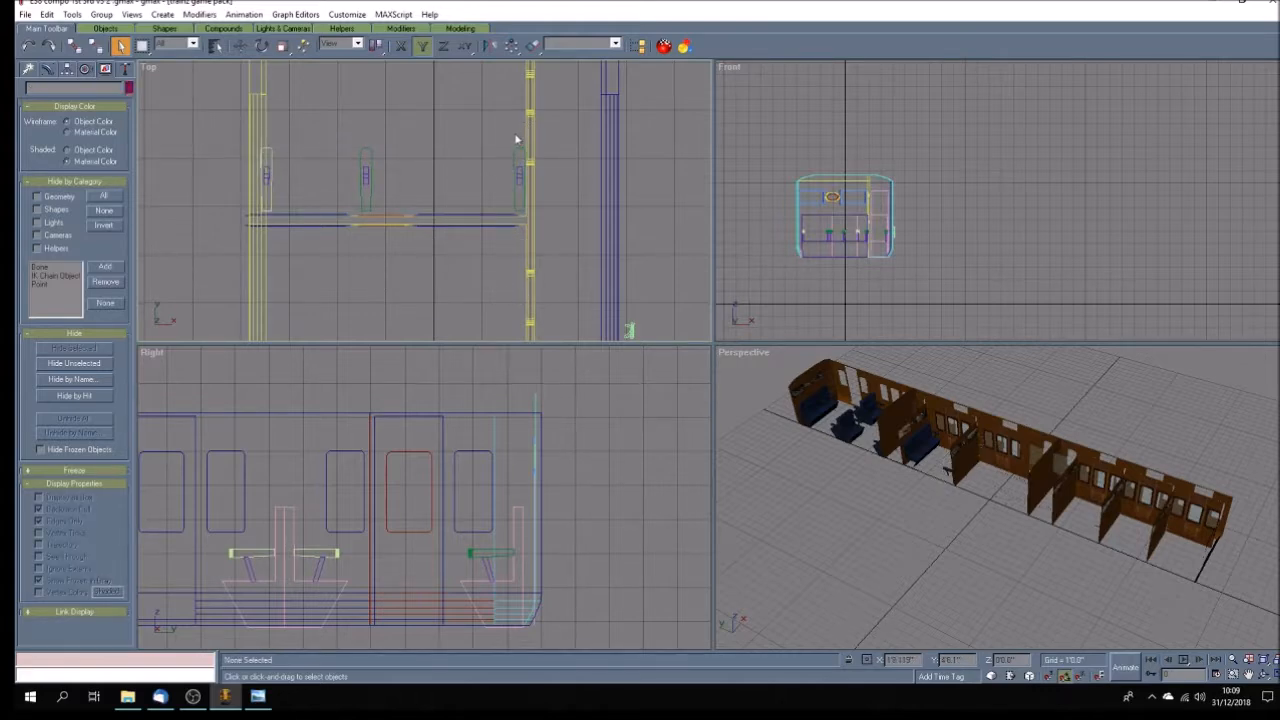
{"action": "left_click_drag", "start_coordinate": [519, 136], "coordinate": [268, 198]}
{"action": "key", "text": "Delete"}
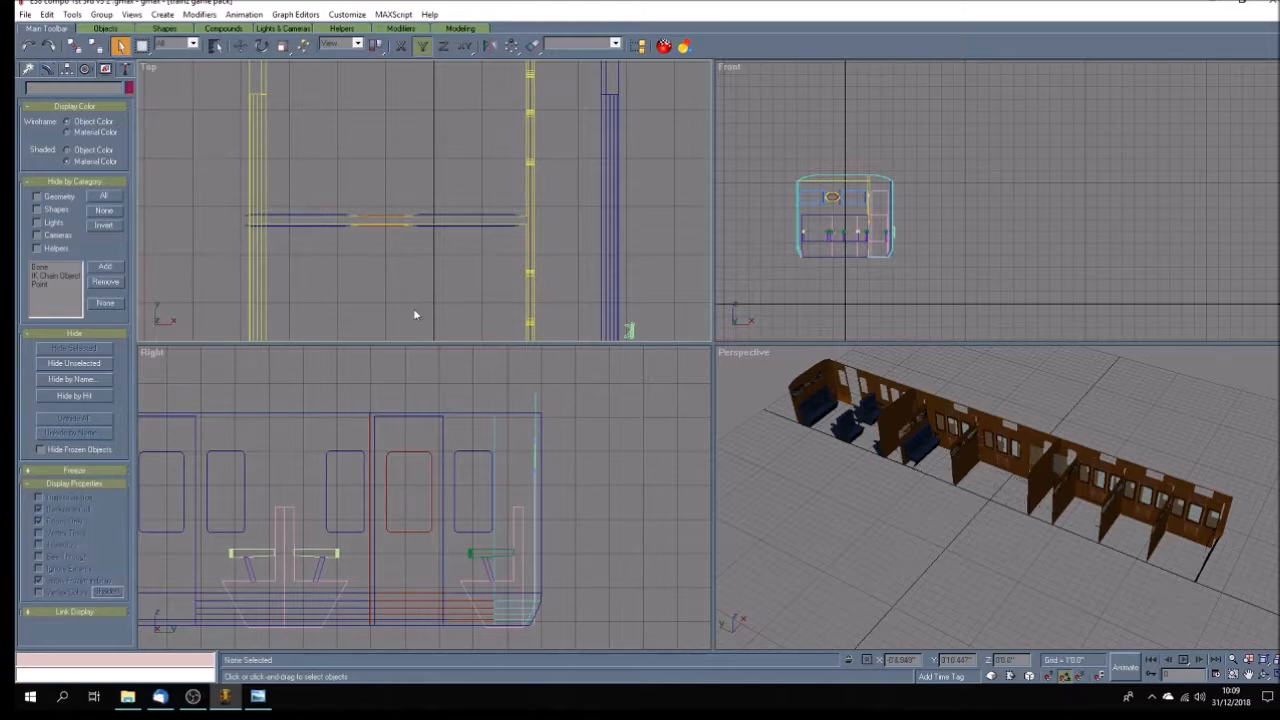
Delete the remaining blue bench seat in the compartment adjoining the open end saloon, together with its armrests.
{"action": "scroll", "coordinate": [413, 308], "scroll_direction": "down", "scroll_amount": 2}
{"action": "scroll", "coordinate": [414, 310], "scroll_direction": "down", "scroll_amount": 1}
{"action": "scroll", "coordinate": [434, 152], "scroll_direction": "up", "scroll_amount": 3}
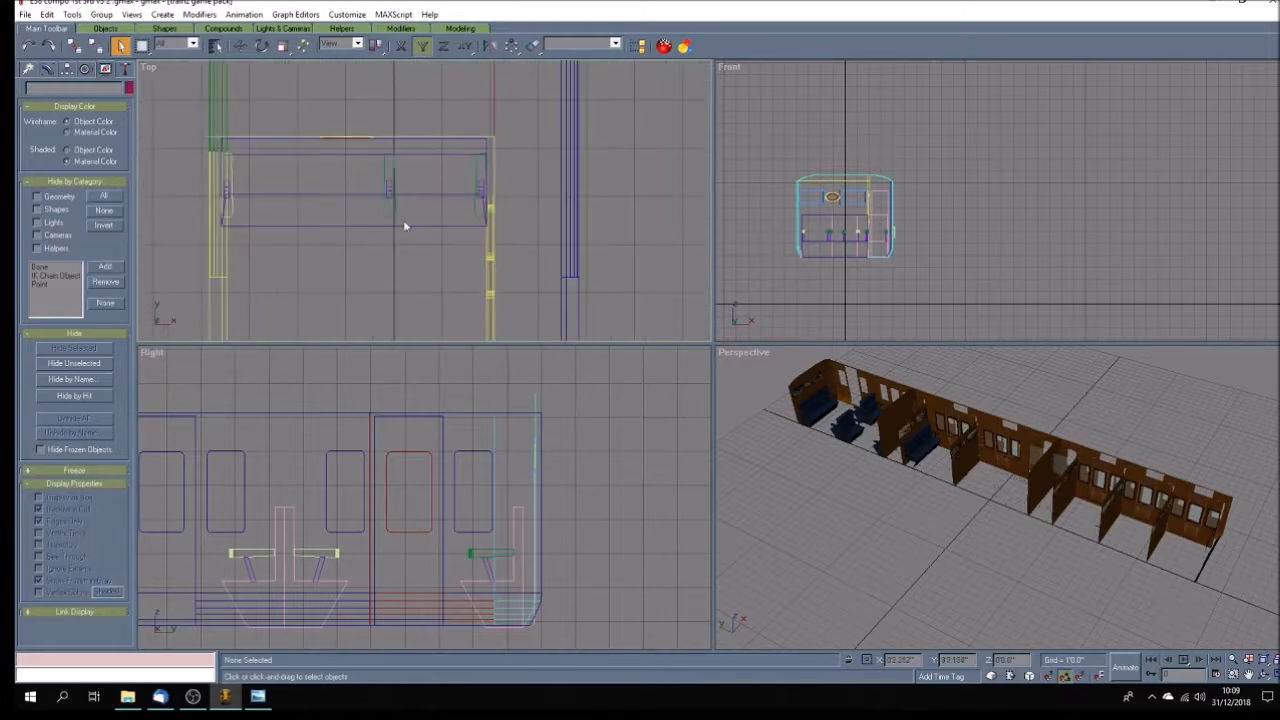
{"action": "left_click", "coordinate": [408, 222]}
{"action": "key", "text": "Delete"}
{"action": "left_click_drag", "start_coordinate": [415, 174], "coordinate": [228, 237]}
{"action": "key", "text": "Delete"}
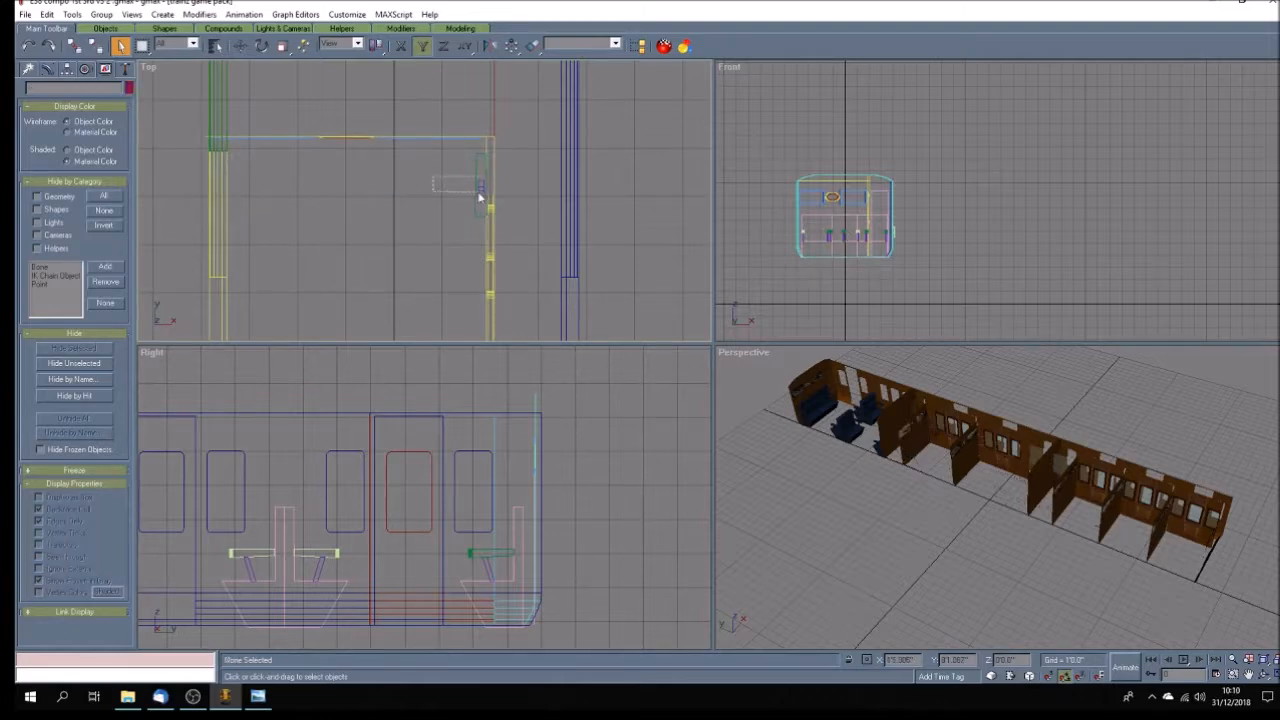
Delete the blue bench seat against the far end wall of the carriage and its leftover armrest.
{"action": "scroll", "coordinate": [388, 263], "scroll_direction": "down", "scroll_amount": 3}
{"action": "scroll", "coordinate": [391, 269], "scroll_direction": "down", "scroll_amount": 3}
{"action": "scroll", "coordinate": [384, 108], "scroll_direction": "up", "scroll_amount": 2}
{"action": "left_click_drag", "start_coordinate": [446, 105], "coordinate": [393, 133]}
{"action": "key", "text": "Delete"}
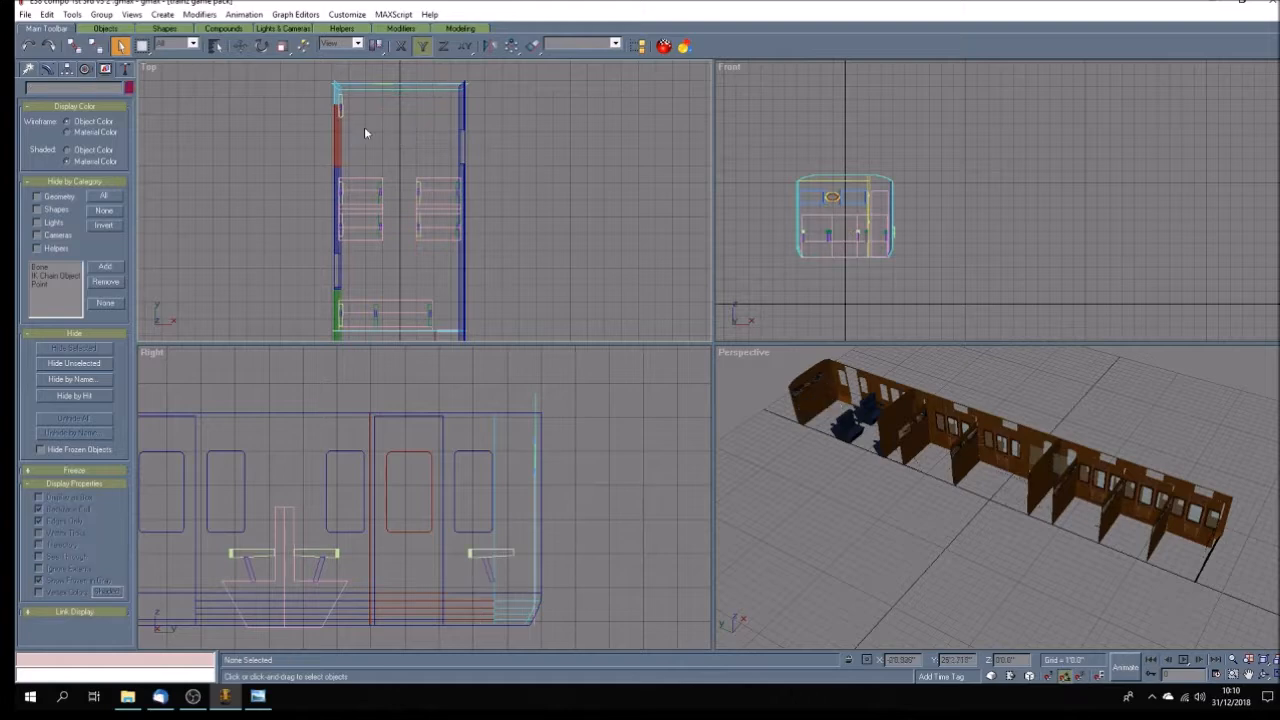
{"action": "left_click_drag", "start_coordinate": [350, 105], "coordinate": [343, 112]}
{"action": "key", "text": "Delete"}
Delete the back-to-back seats on both sides of the end saloon's aisle and the armrests along one side wall.
{"action": "left_click_drag", "start_coordinate": [357, 170], "coordinate": [443, 263]}
{"action": "key", "text": "Delete"}
{"action": "scroll", "coordinate": [340, 225], "scroll_direction": "up", "scroll_amount": 4}
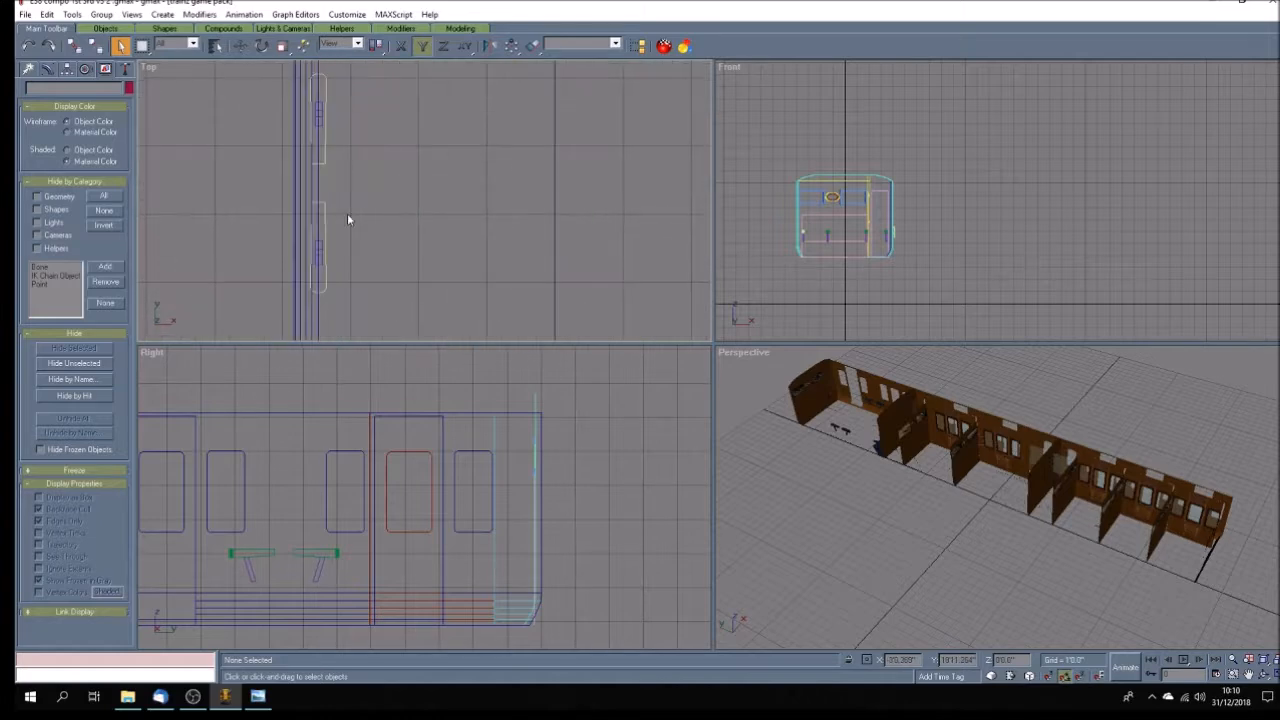
{"action": "left_click_drag", "start_coordinate": [341, 101], "coordinate": [321, 124]}
{"action": "key", "text": "Delete"}
Delete the two leftover armrests on the opposite side wall of the end saloon.
{"action": "scroll", "coordinate": [372, 245], "scroll_direction": "down", "scroll_amount": 4}
{"action": "scroll", "coordinate": [530, 149], "scroll_direction": "up", "scroll_amount": 4}
{"action": "left_click_drag", "start_coordinate": [569, 153], "coordinate": [569, 155]}
{"action": "key", "text": "Delete"}
{"action": "scroll", "coordinate": [512, 194], "scroll_direction": "down", "scroll_amount": 3}
{"action": "scroll", "coordinate": [508, 244], "scroll_direction": "up", "scroll_amount": 2}
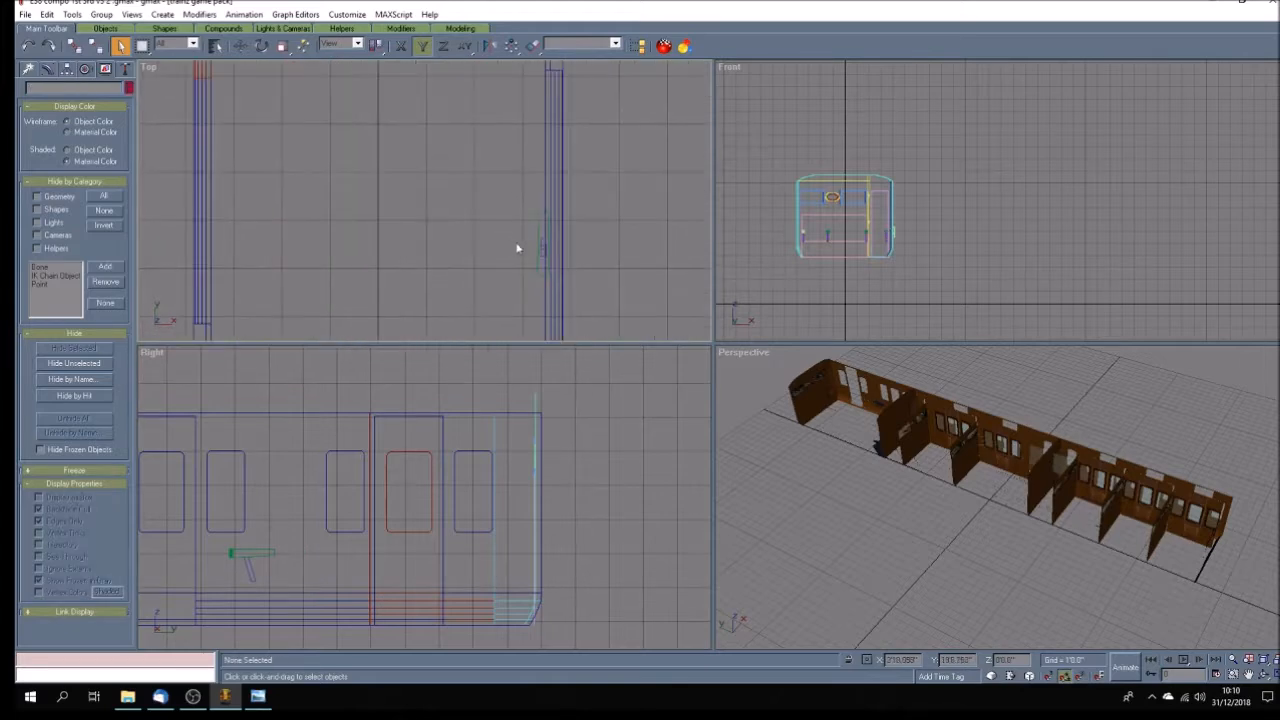
{"action": "left_click_drag", "start_coordinate": [540, 263], "coordinate": [506, 251]}
{"action": "key", "text": "Delete"}
Delete the last bench seat against the end saloon's inner partition along with its armrests.
{"action": "scroll", "coordinate": [505, 250], "scroll_direction": "down", "scroll_amount": 3}
{"action": "scroll", "coordinate": [495, 312], "scroll_direction": "up", "scroll_amount": 5}
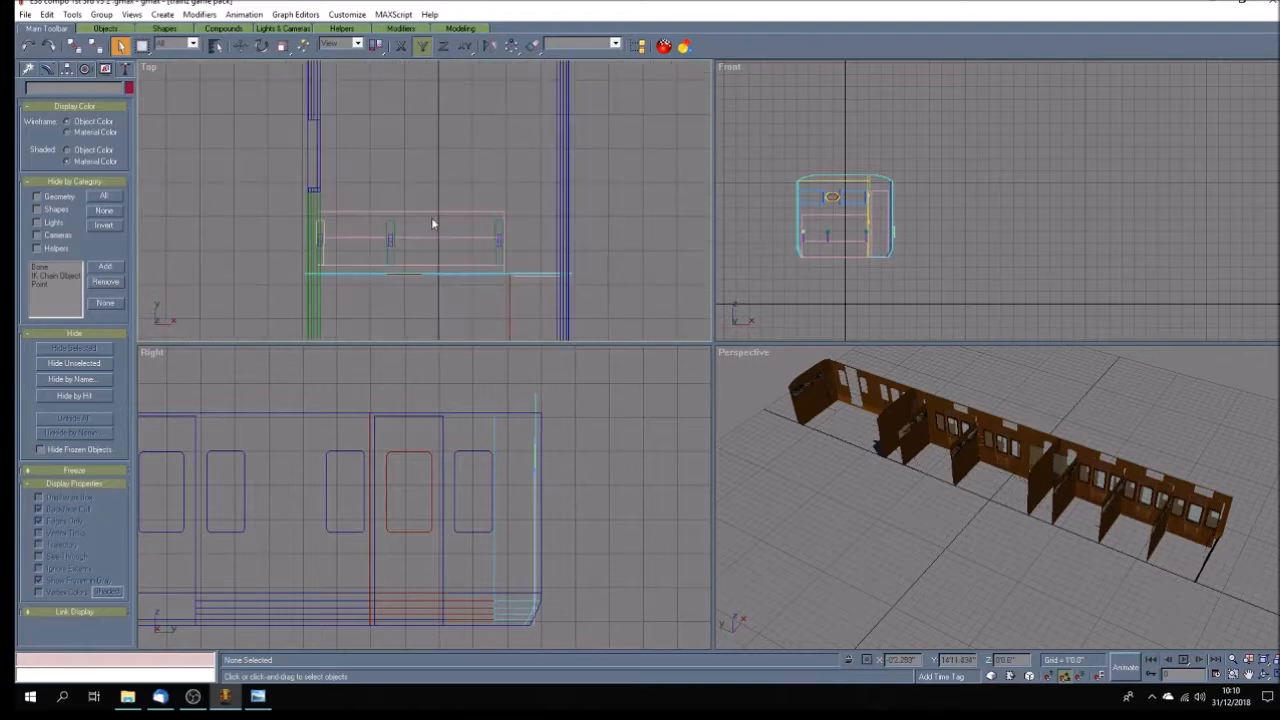
{"action": "left_click_drag", "start_coordinate": [519, 206], "coordinate": [334, 260]}
{"action": "key", "text": "Delete"}
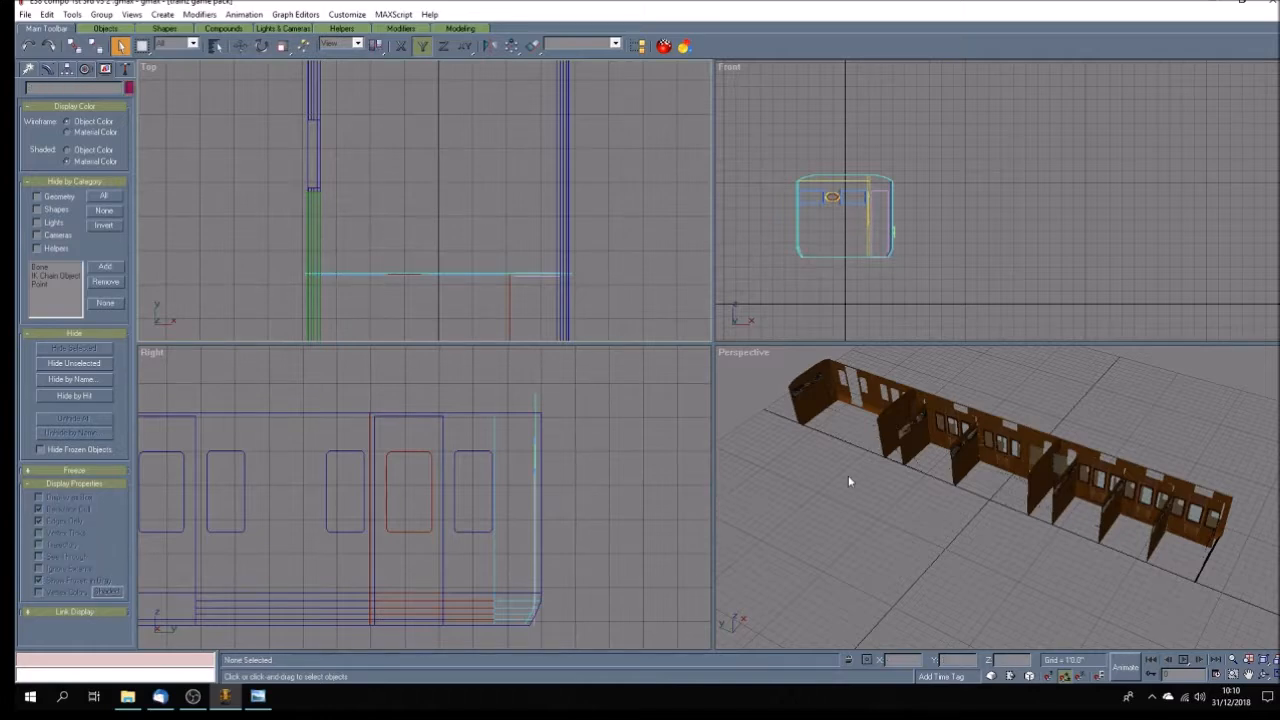
Inspect the stripped carriage body from both sides for leftover seats and fittings.
{"action": "left_click", "coordinate": [1263, 675]}
{"action": "left_click_drag", "start_coordinate": [990, 534], "coordinate": [978, 530]}
{"action": "left_click", "coordinate": [120, 46]}
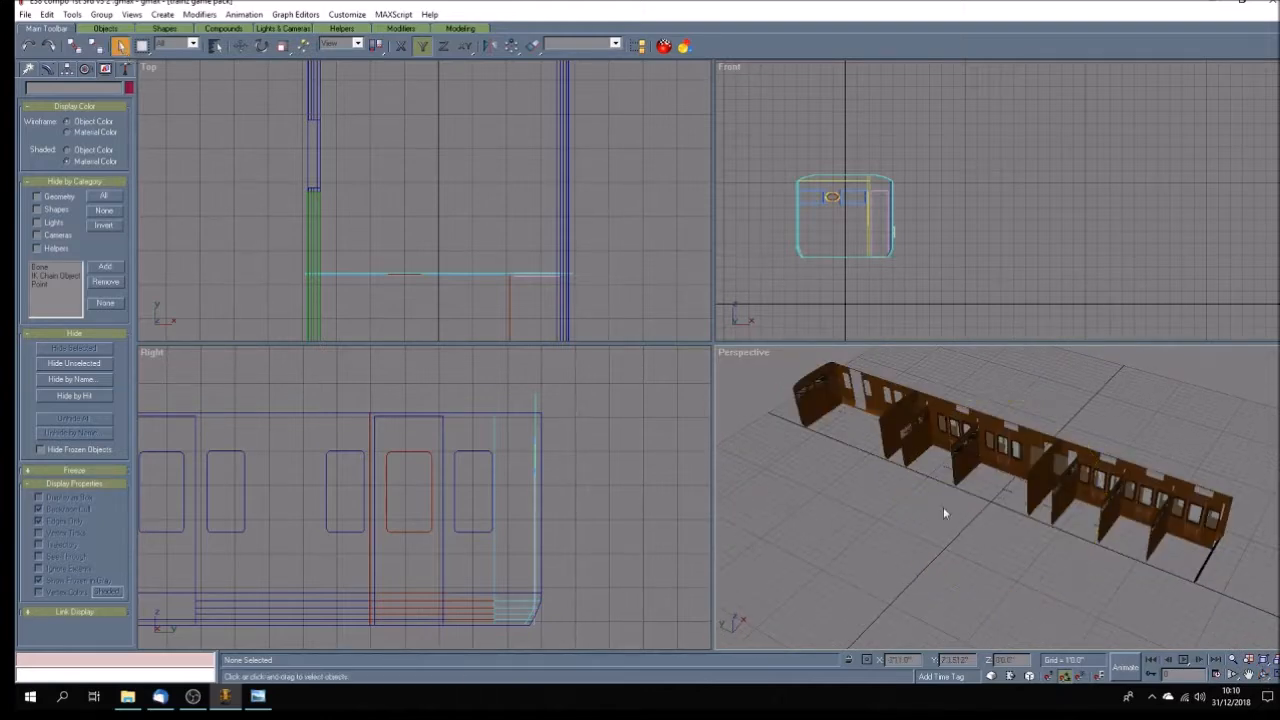
{"action": "left_click", "coordinate": [1057, 463]}
{"action": "left_click", "coordinate": [899, 535]}
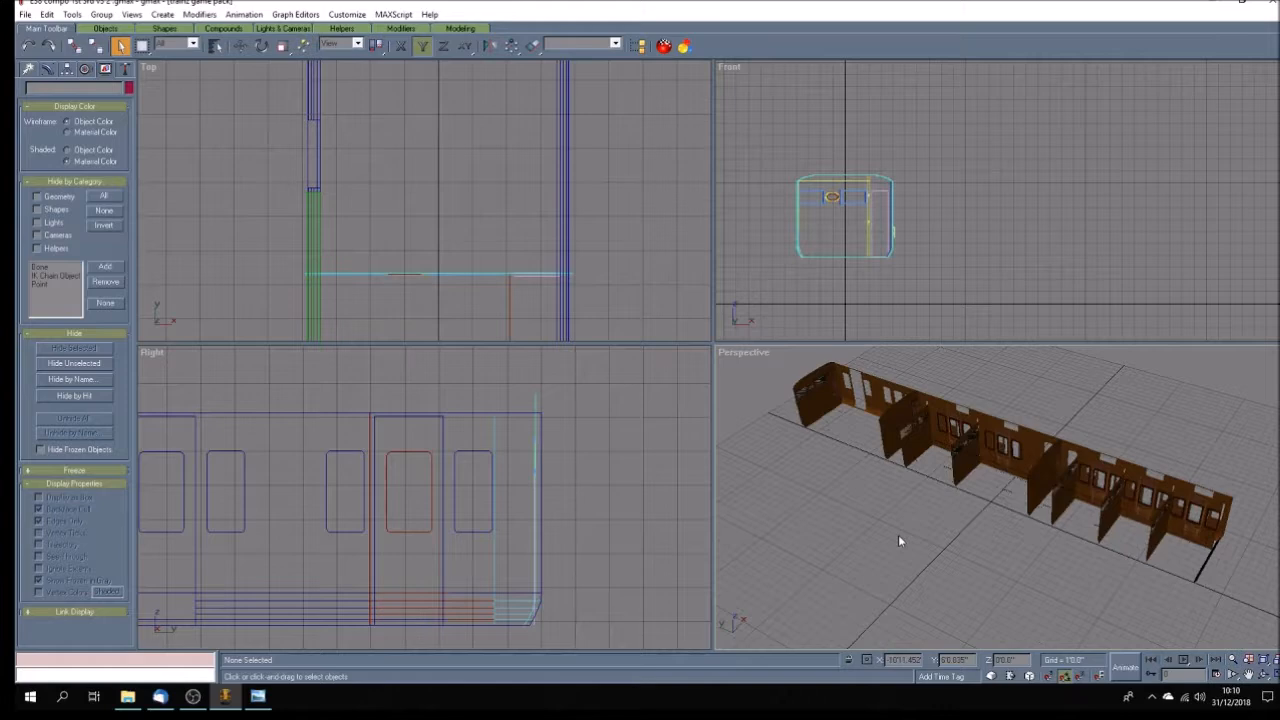
{"action": "left_click", "coordinate": [1262, 675]}
{"action": "mouse_move", "coordinate": [960, 529]}
{"action": "left_mouse_down"}
{"action": "mouse_move", "coordinate": [972, 524]}
{"action": "mouse_move", "coordinate": [962, 546]}
{"action": "mouse_move", "coordinate": [983, 534]}
{"action": "left_mouse_up"}
{"action": "key", "text": "ctrl+s"}
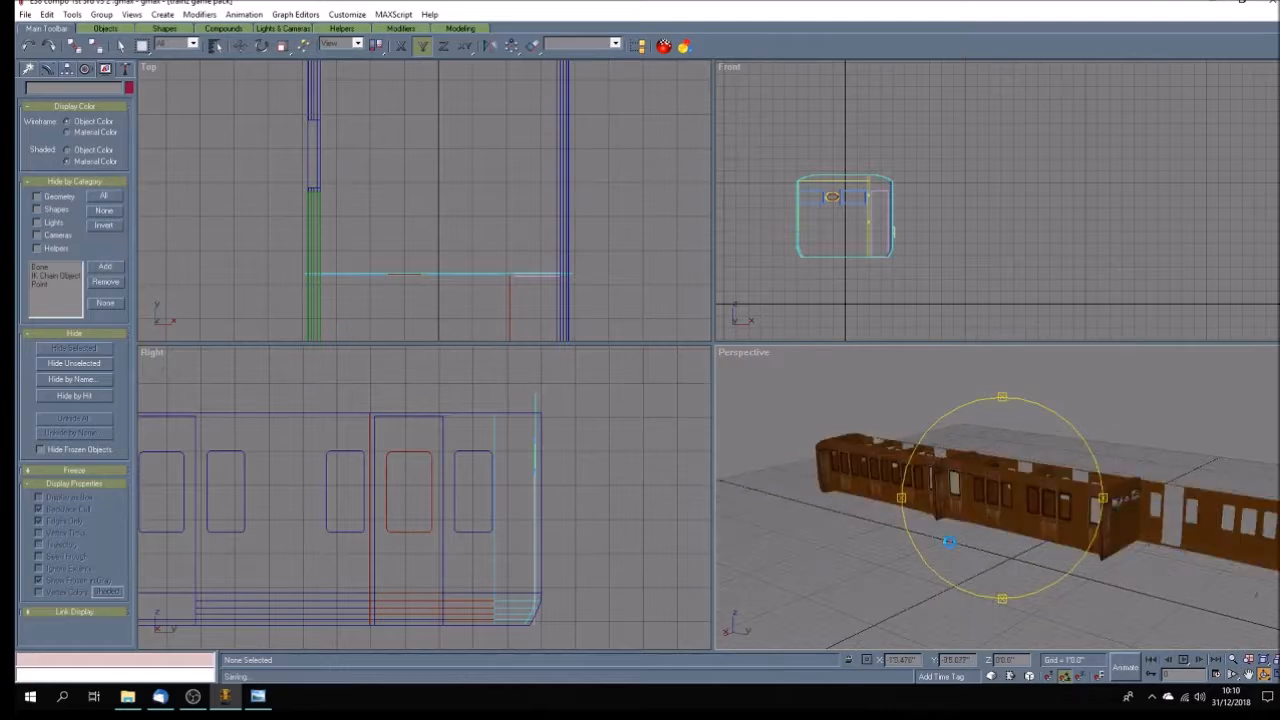
{"action": "mouse_move", "coordinate": [929, 541]}
{"action": "left_mouse_down"}
{"action": "mouse_move", "coordinate": [1008, 536]}
{"action": "mouse_move", "coordinate": [981, 541]}
{"action": "mouse_move", "coordinate": [923, 451]}
{"action": "mouse_move", "coordinate": [835, 552]}
{"action": "mouse_move", "coordinate": [880, 600]}
{"action": "mouse_move", "coordinate": [1033, 552]}
{"action": "left_mouse_up"}
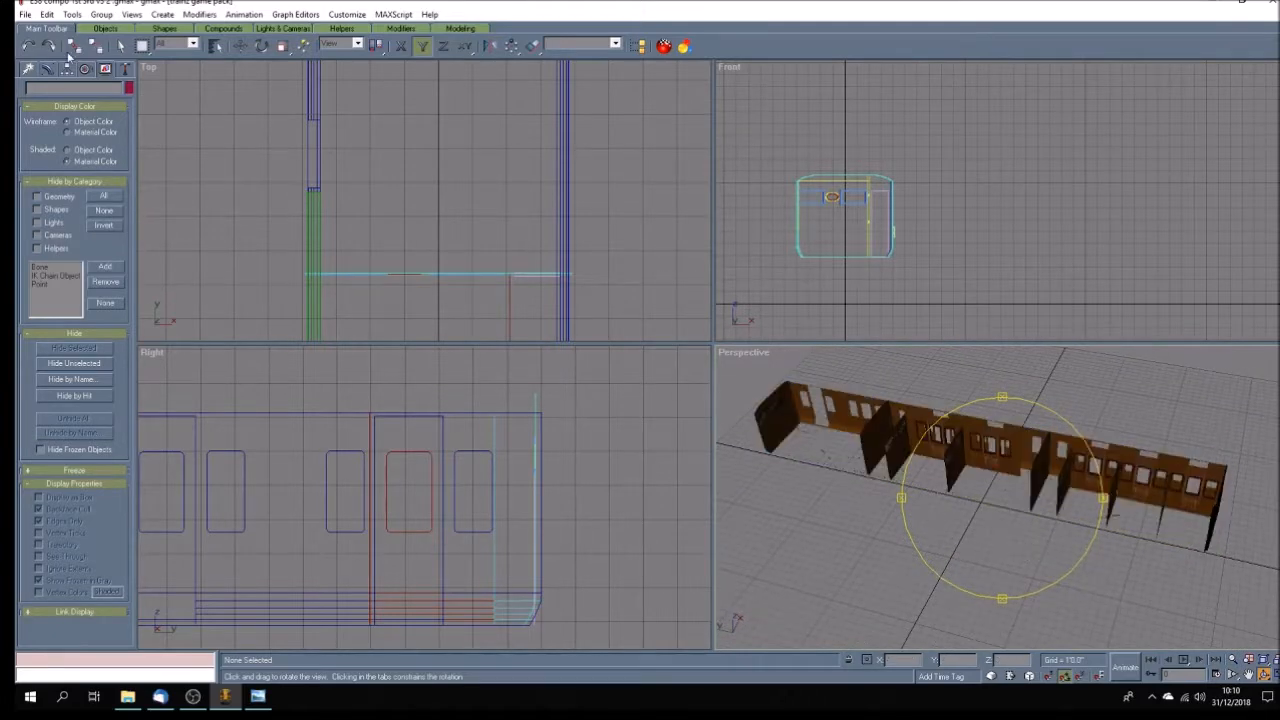
Save the stripped model as a new file named E38 compo 1st 3rd v3 night .gmax.
{"action": "left_click", "coordinate": [27, 15]}
{"action": "left_click", "coordinate": [45, 91]}
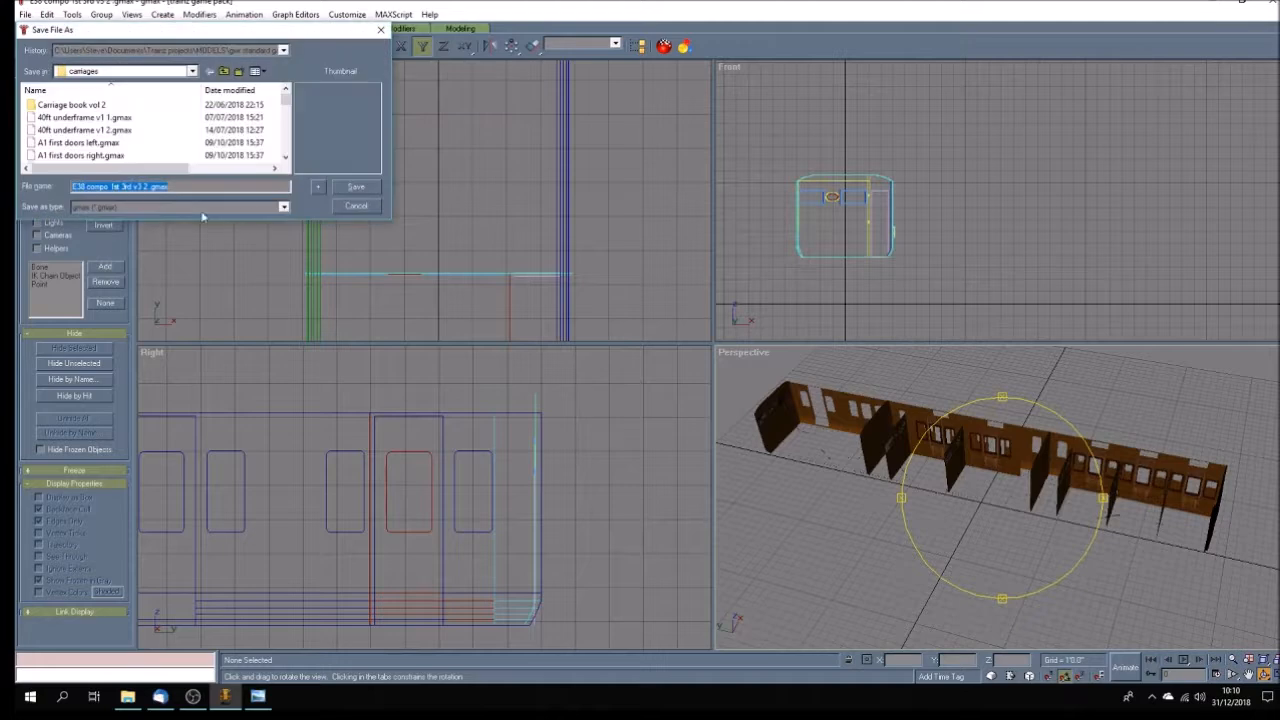
{"action": "left_click_drag", "start_coordinate": [143, 187], "coordinate": [149, 187]}
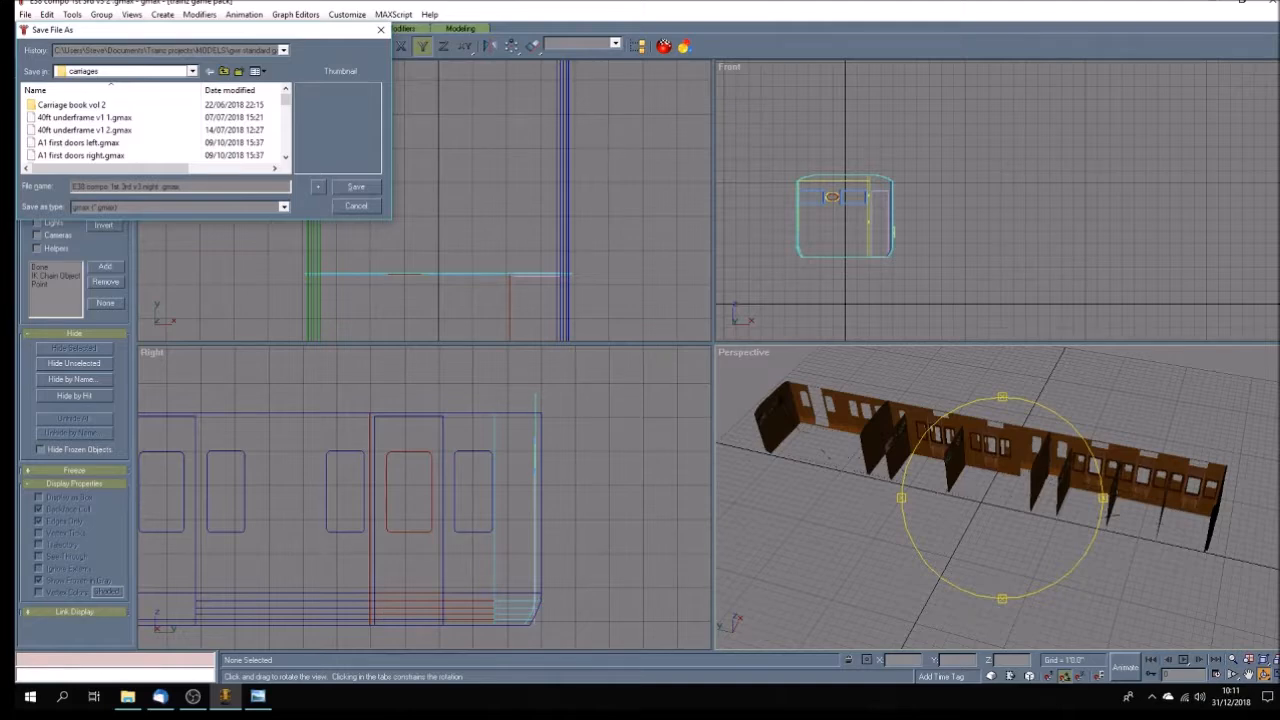
Reopen the full carriage file E38 compo 1st 3rd v3 2 .gmax.
{"action": "left_click", "coordinate": [25, 14]}
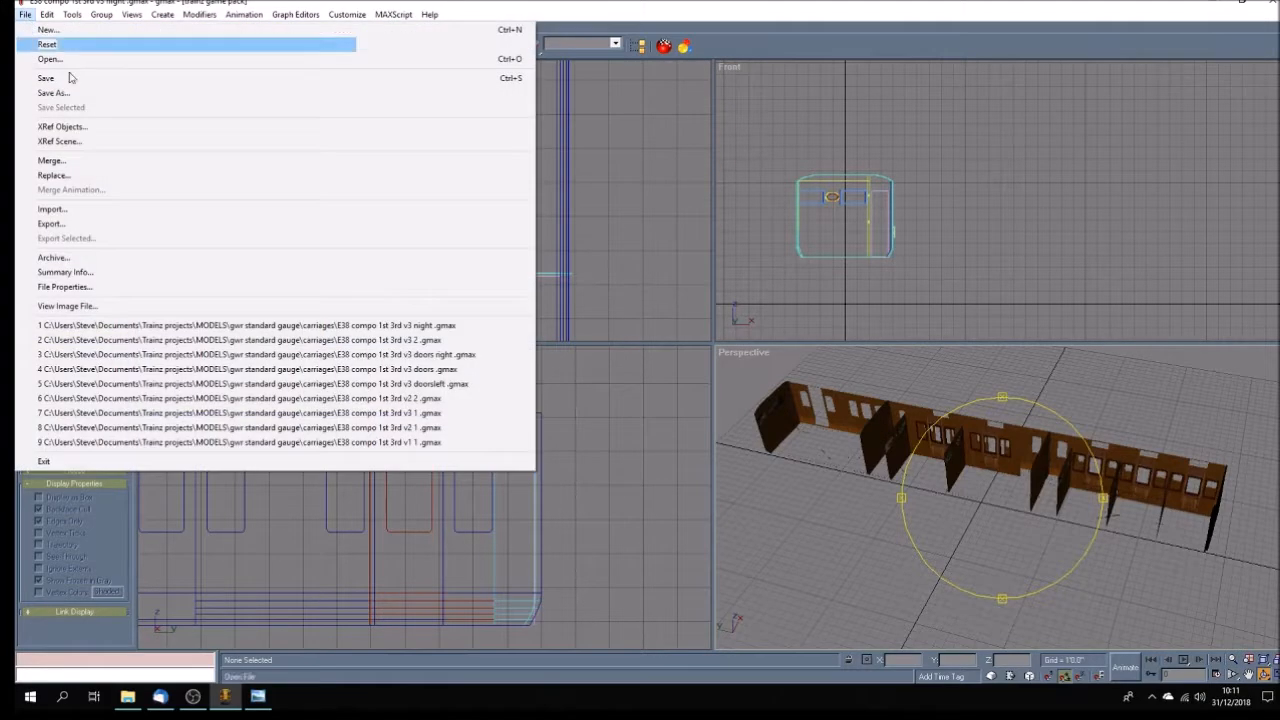
{"action": "left_click", "coordinate": [448, 341]}
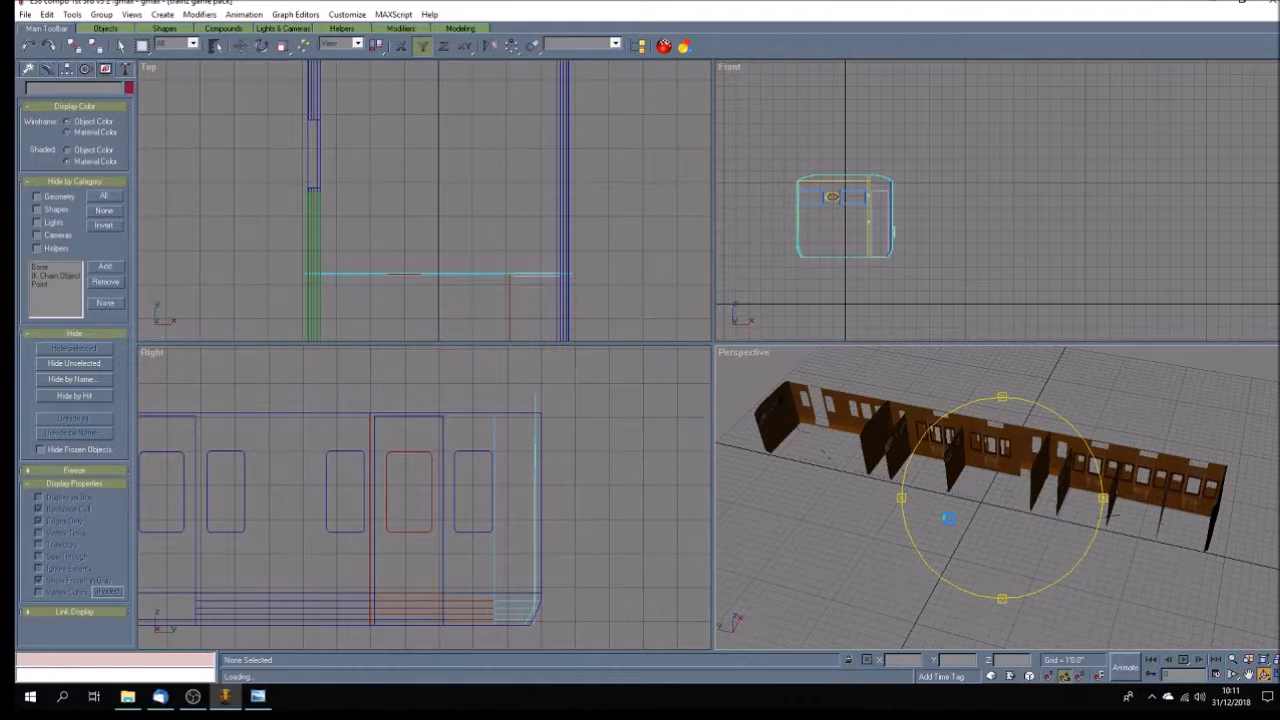
{"action": "left_click_drag", "start_coordinate": [942, 547], "coordinate": [926, 545]}
Select all the groups at the start of the object list by name and ungroup them.
{"action": "left_click", "coordinate": [215, 45]}
{"action": "left_click_drag", "start_coordinate": [566, 247], "coordinate": [575, 300]}
{"action": "left_click", "coordinate": [704, 459]}
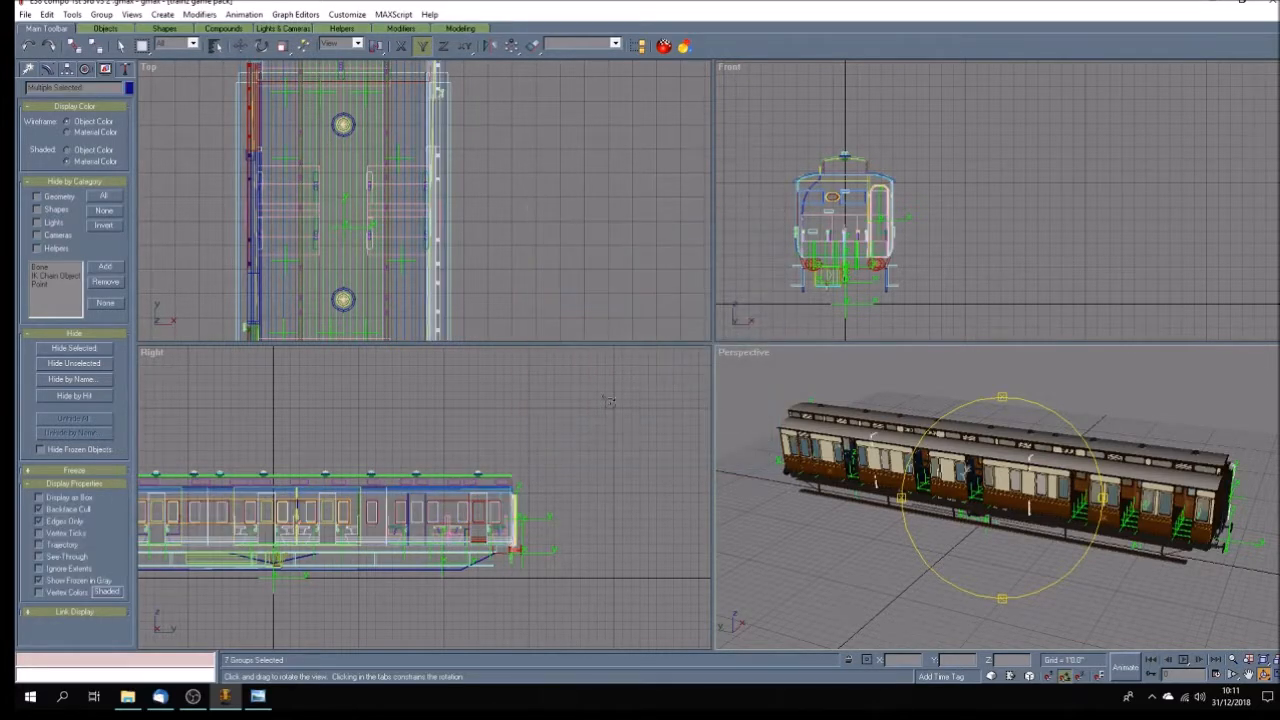
{"action": "left_click", "coordinate": [101, 15]}
{"action": "left_click", "coordinate": [124, 44]}
{"action": "left_click", "coordinate": [102, 15]}
{"action": "left_click", "coordinate": [313, 6]}
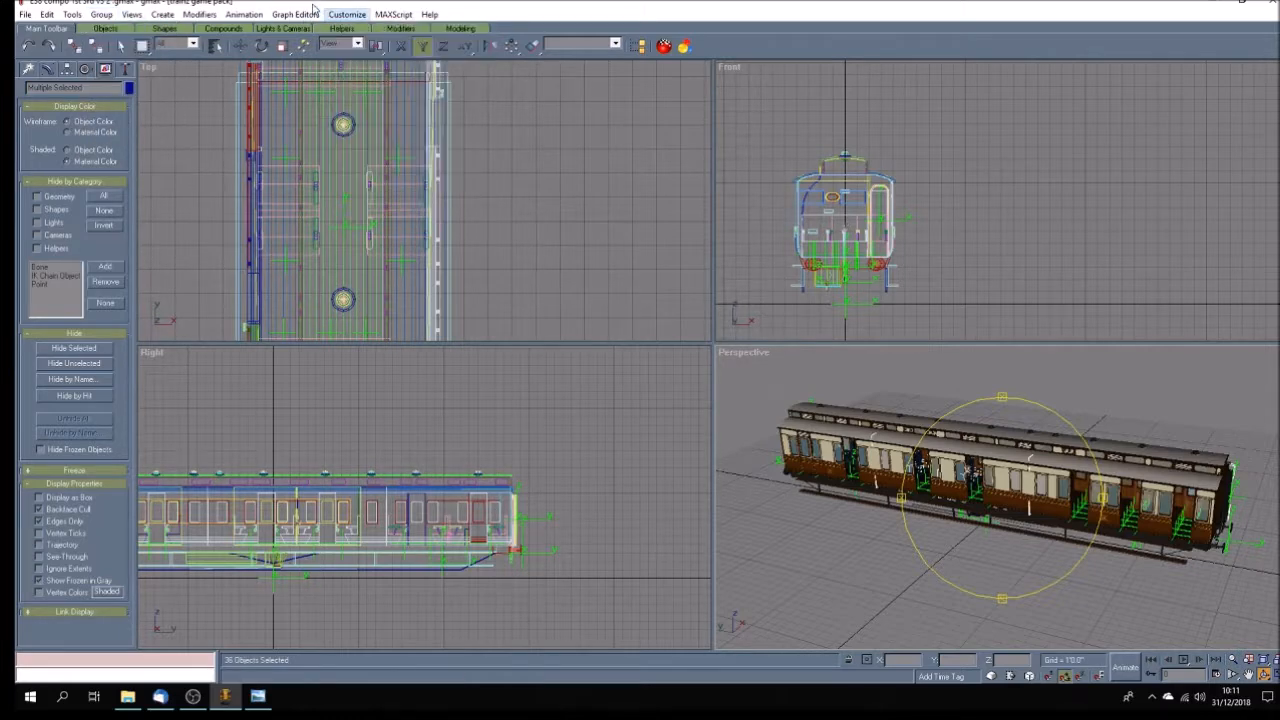
Clear the selection and check the object name list for any remaining groups.
{"action": "left_click", "coordinate": [215, 46]}
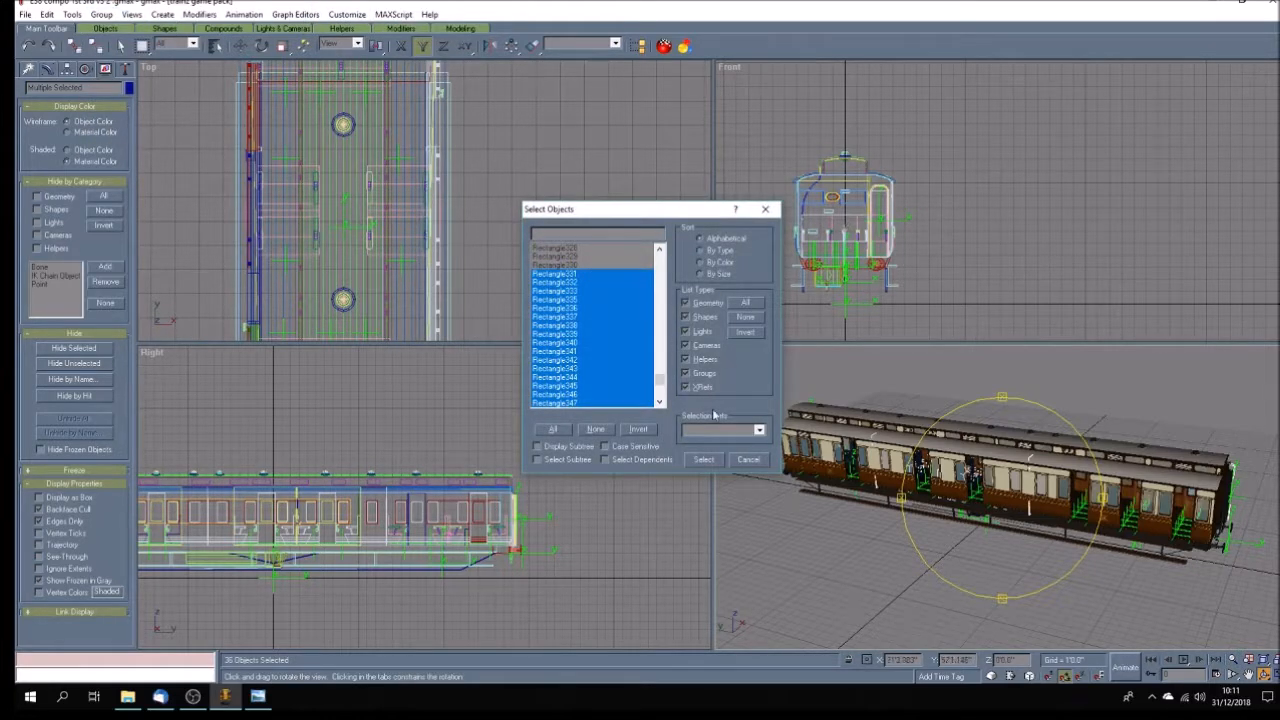
{"action": "left_click", "coordinate": [750, 461]}
{"action": "left_click", "coordinate": [121, 46]}
{"action": "left_click", "coordinate": [211, 120]}
{"action": "left_click", "coordinate": [215, 46]}
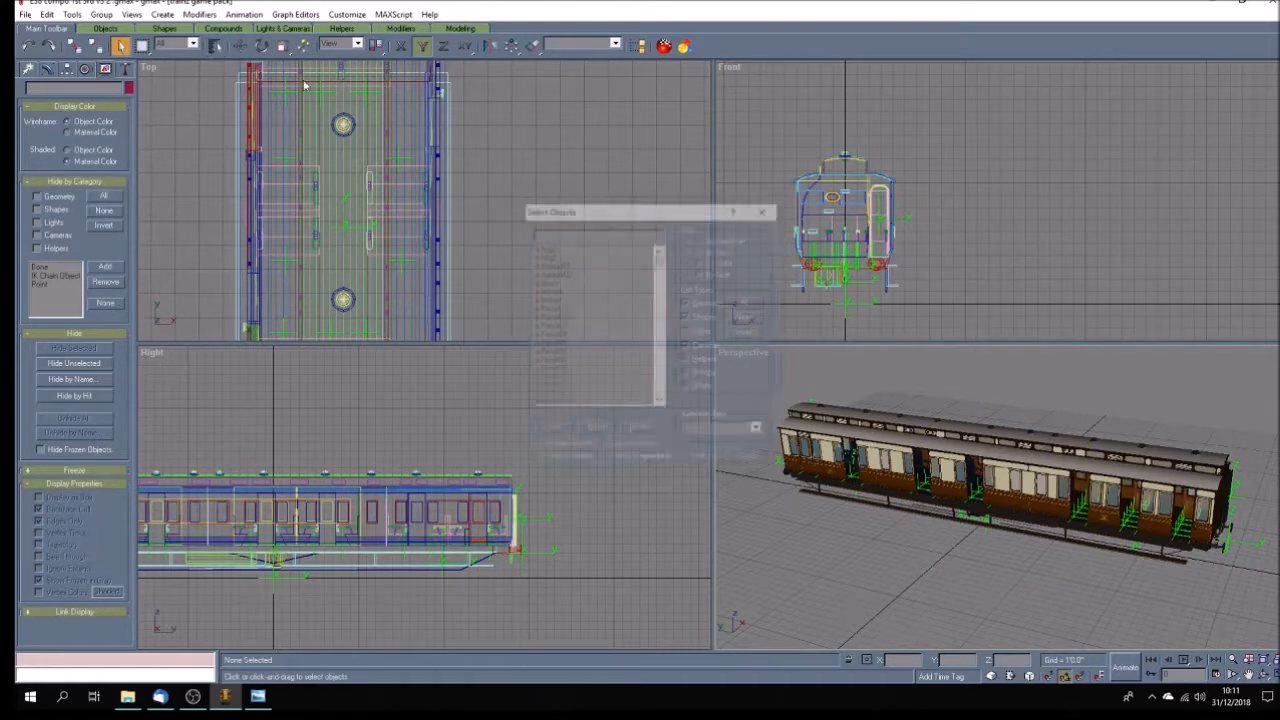
{"action": "mouse_move", "coordinate": [658, 259]}
{"action": "left_mouse_down"}
{"action": "mouse_move", "coordinate": [657, 388]}
{"action": "mouse_move", "coordinate": [655, 266]}
{"action": "left_mouse_up"}
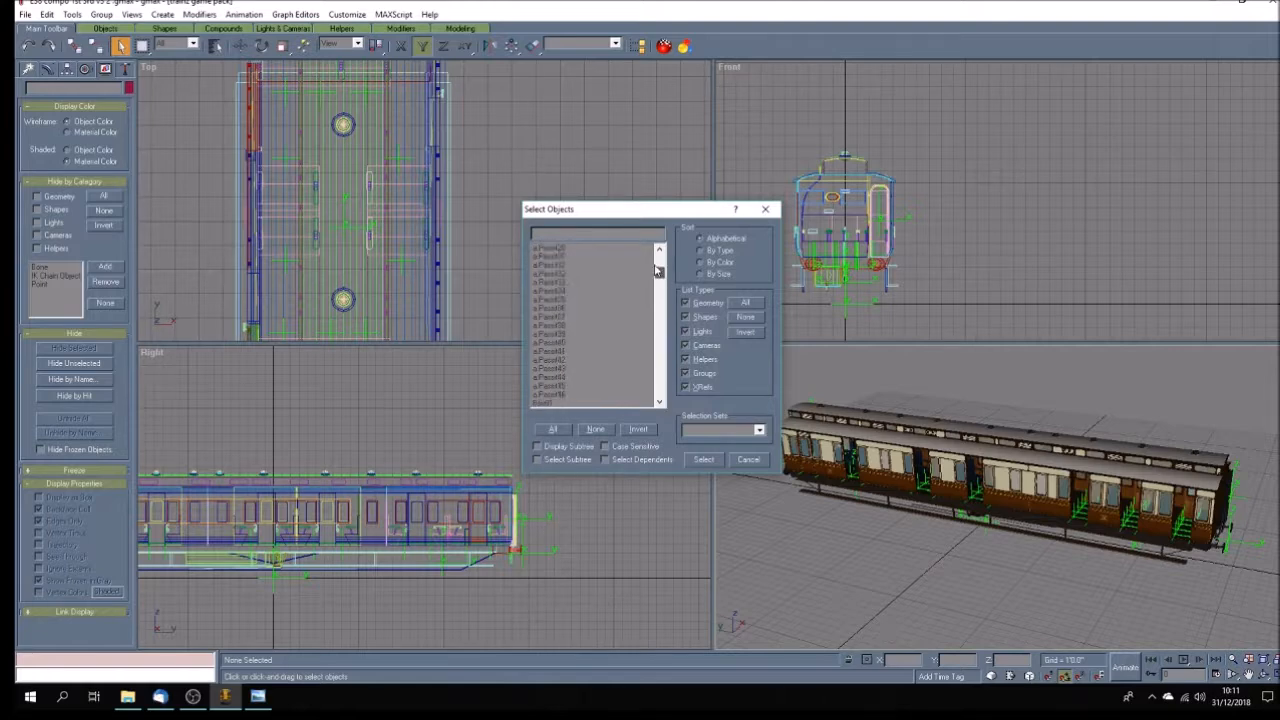
{"action": "left_click", "coordinate": [757, 460]}
Save the ungrouped carriage, and save a copy over the existing E38 compo 1st 3rd v3 1 .gmax.
{"action": "left_click", "coordinate": [27, 15]}
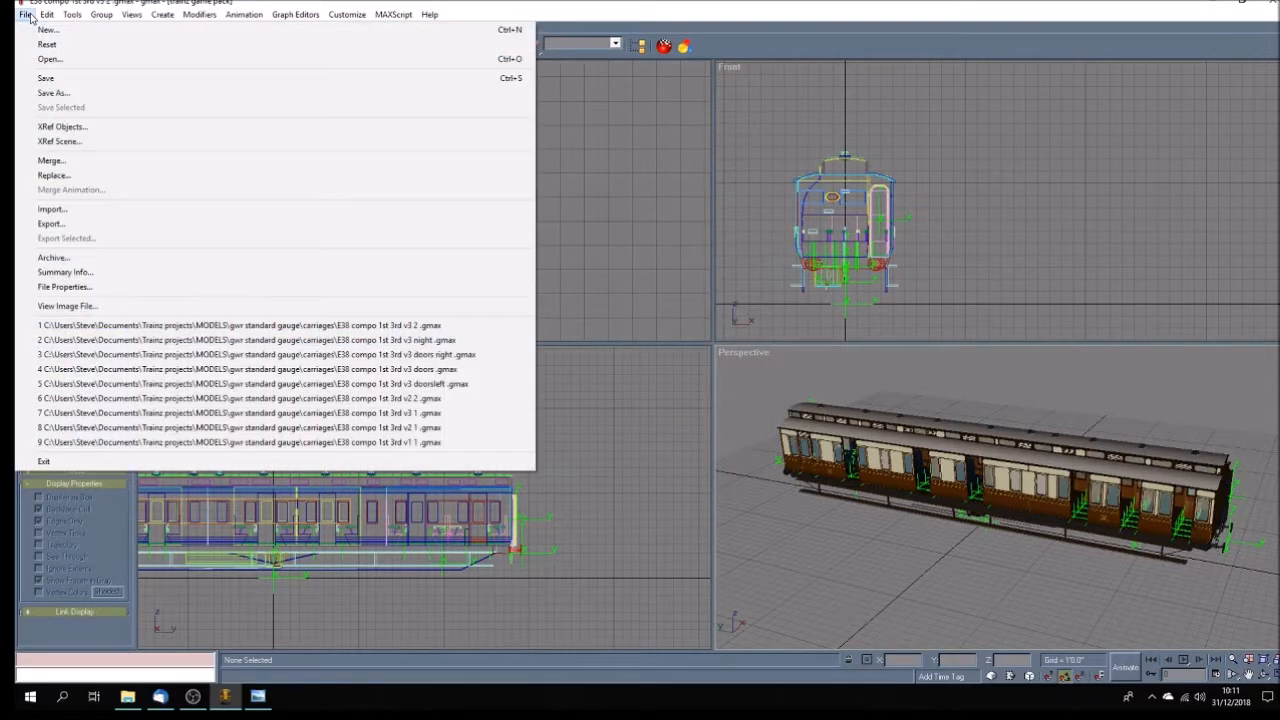
{"action": "left_click", "coordinate": [50, 77]}
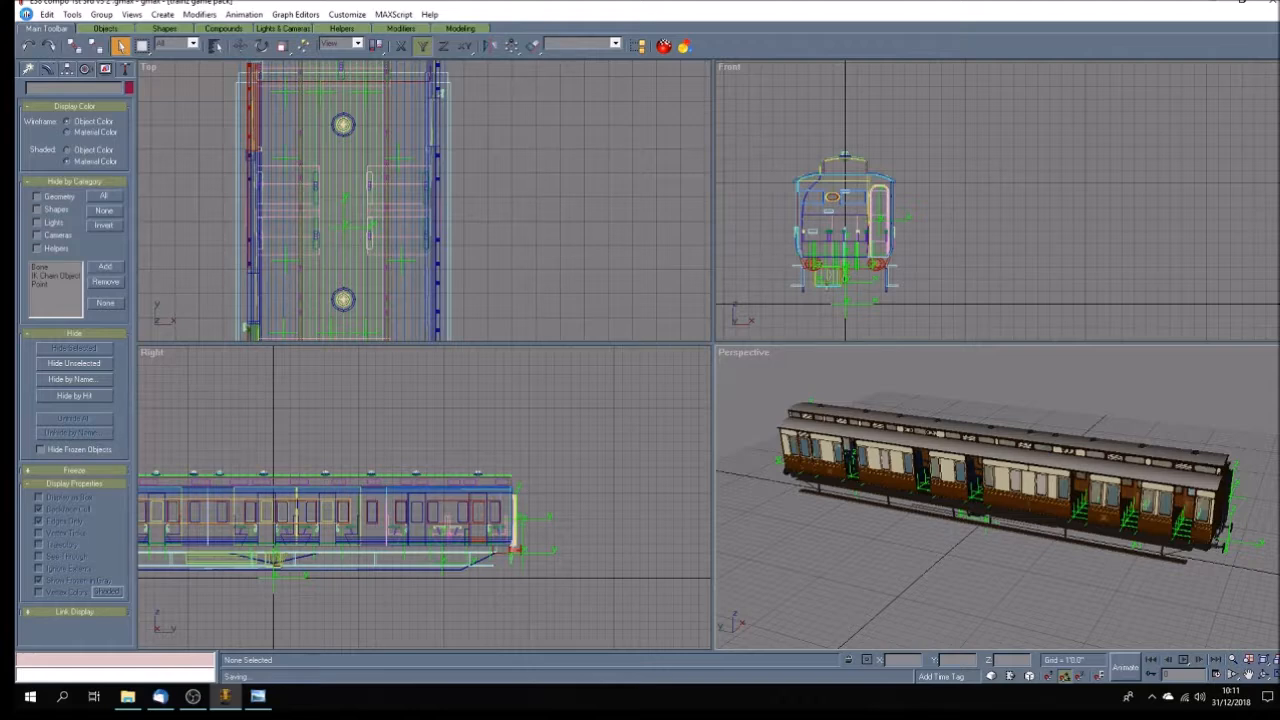
{"action": "left_click", "coordinate": [25, 14]}
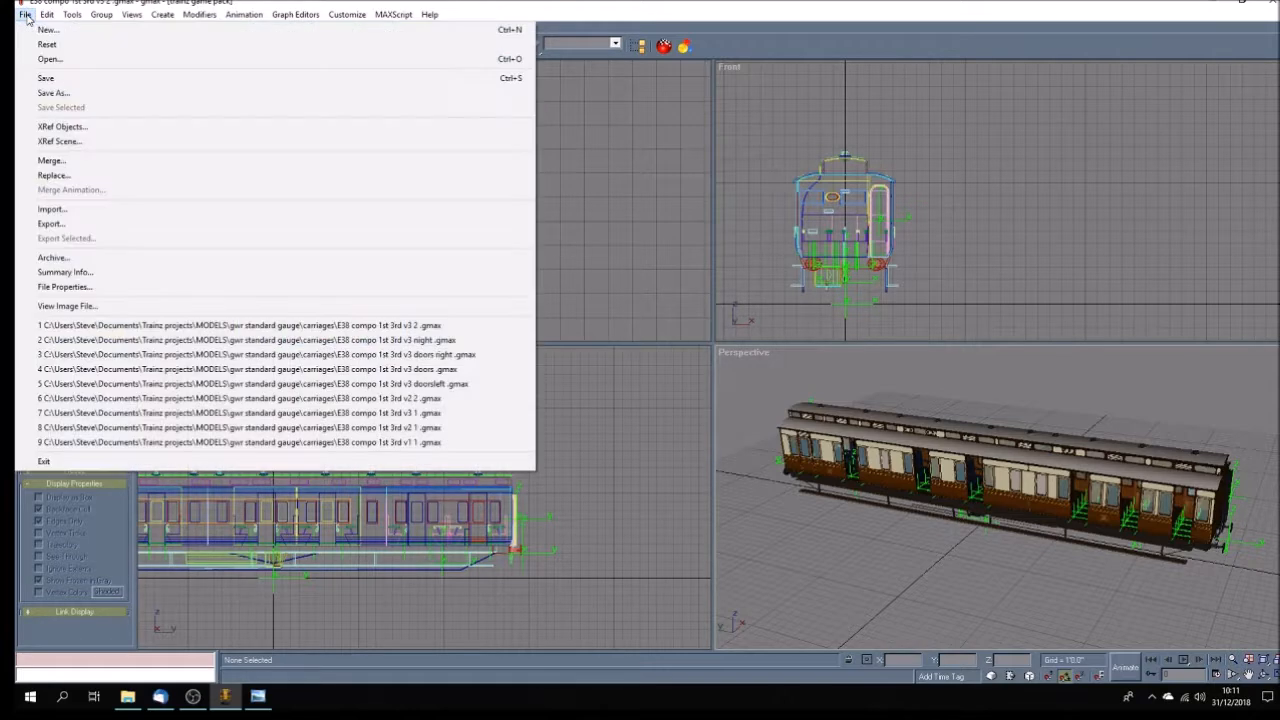
{"action": "left_click", "coordinate": [40, 93]}
{"action": "scroll", "coordinate": [287, 110], "scroll_direction": "up", "scroll_amount": 3}
{"action": "left_click_drag", "start_coordinate": [287, 110], "coordinate": [285, 127]}
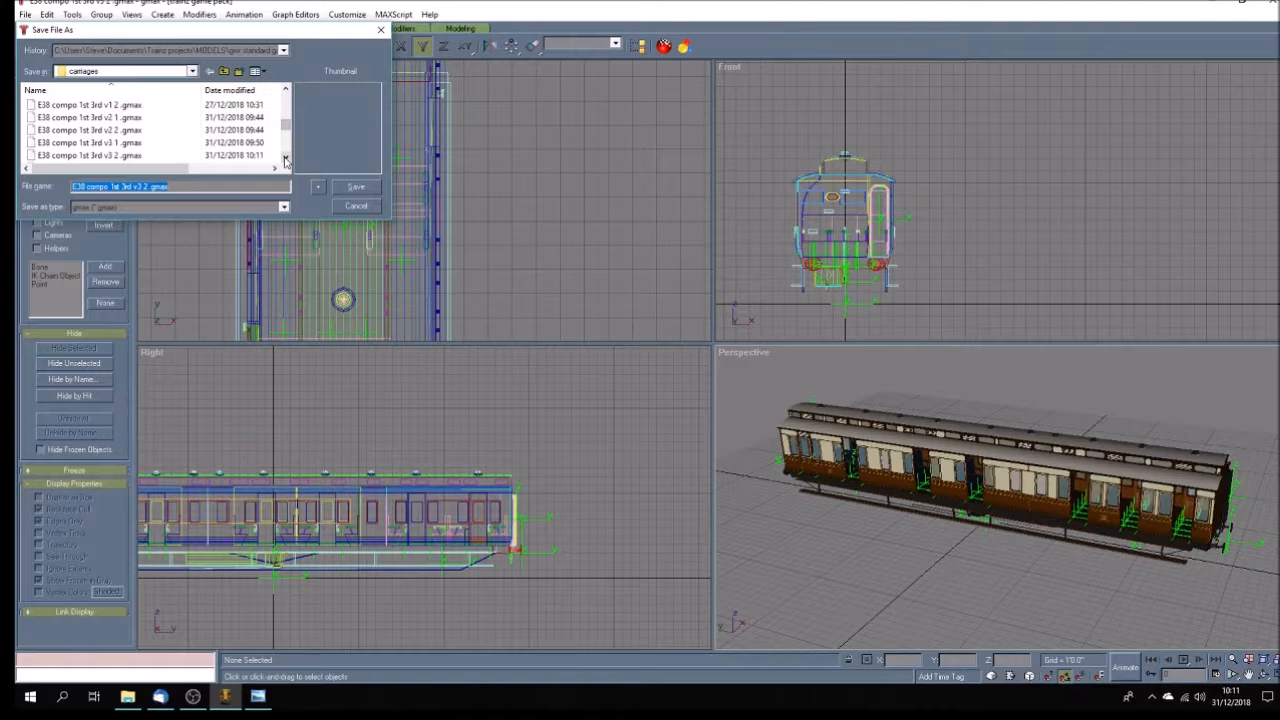
{"action": "left_click", "coordinate": [121, 147]}
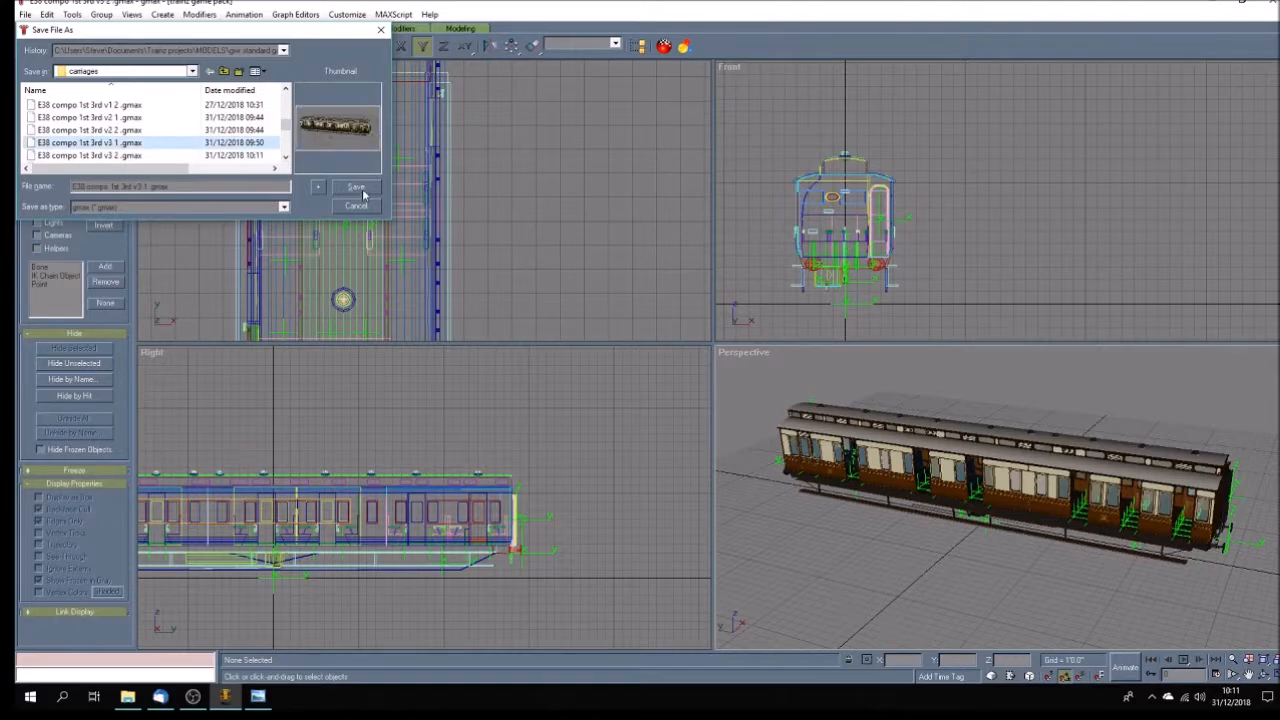
{"action": "left_click", "coordinate": [363, 191]}
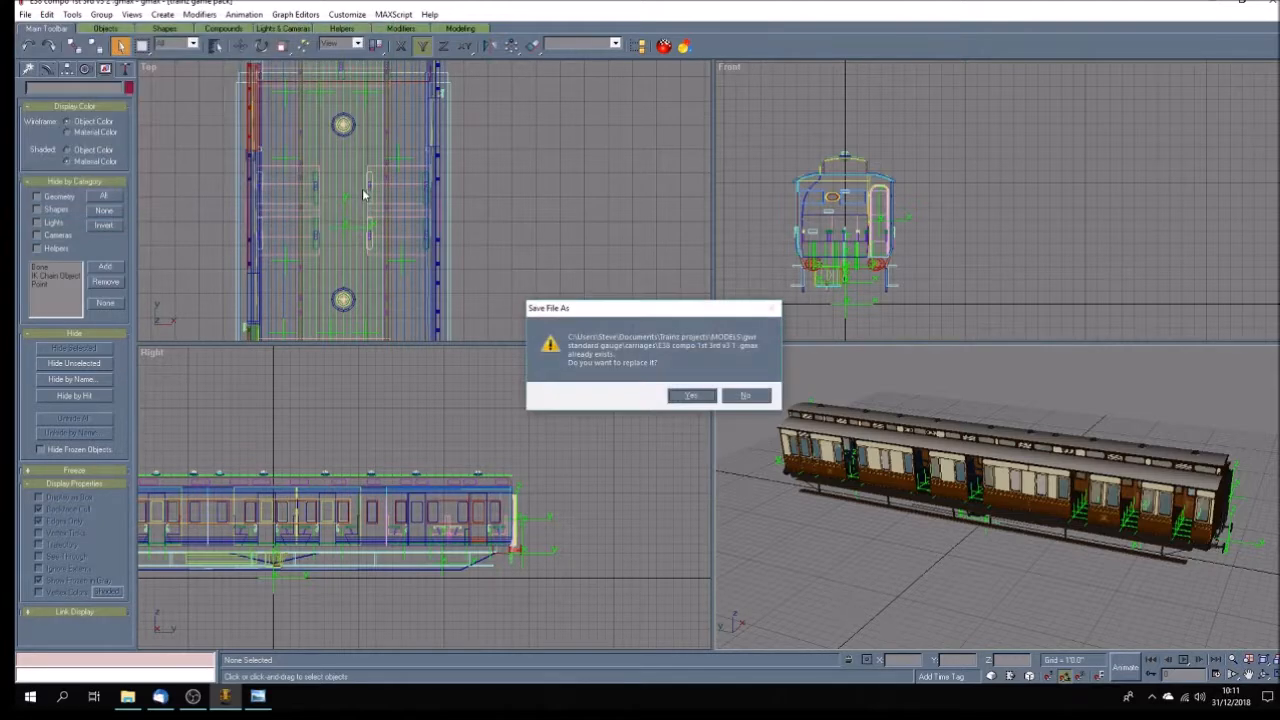
{"action": "left_click", "coordinate": [689, 397]}
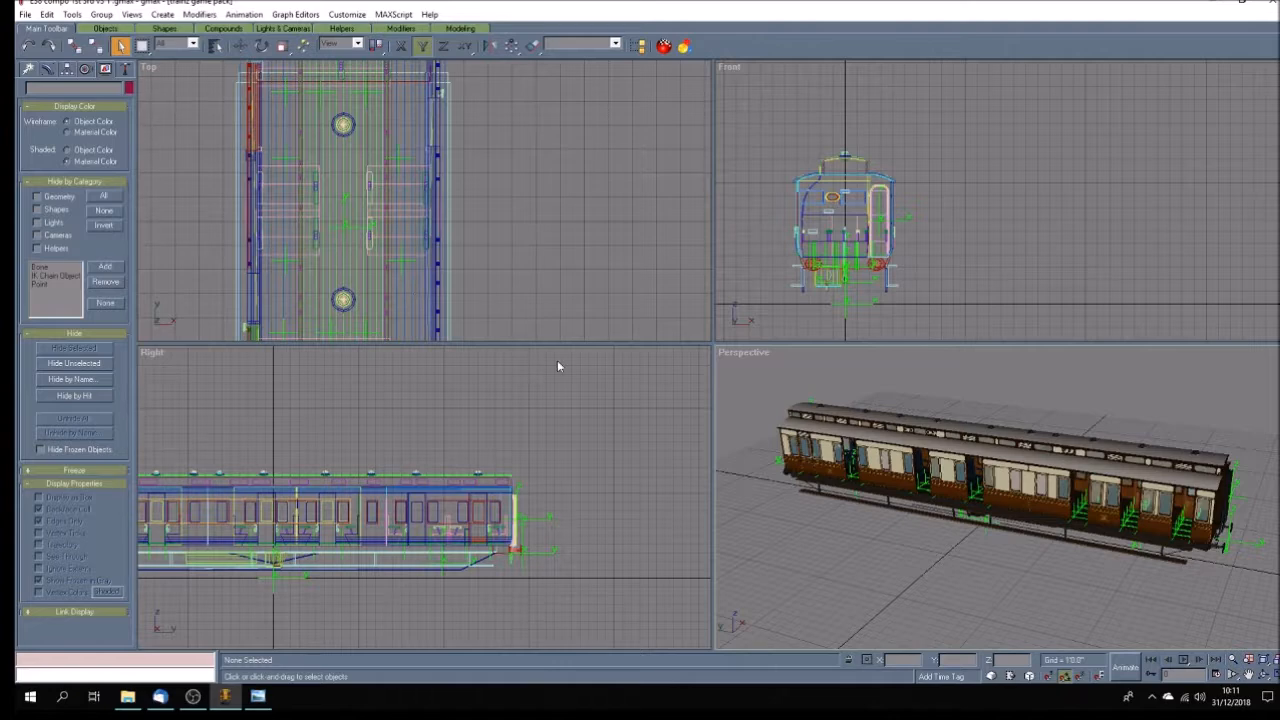
Save the carriage as a new file named E38 compo 1st 3rd v3 shadow .gmax.
{"action": "left_click", "coordinate": [25, 14]}
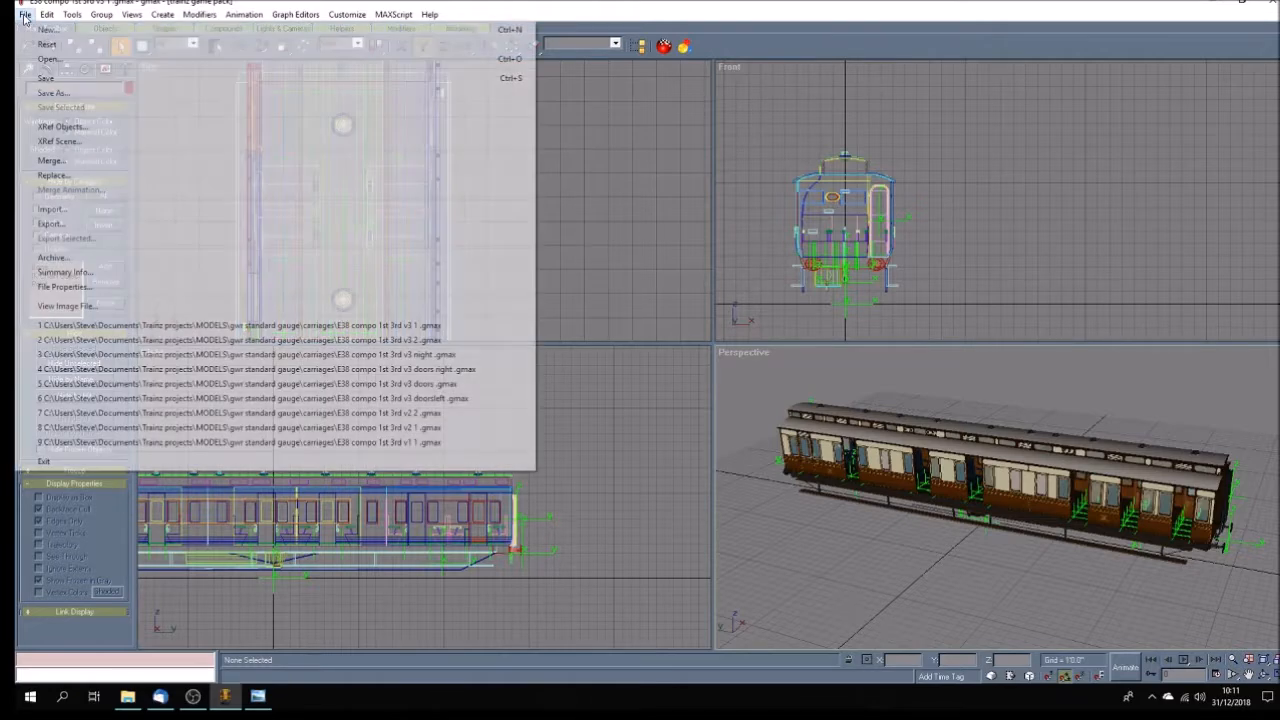
{"action": "left_click", "coordinate": [44, 93]}
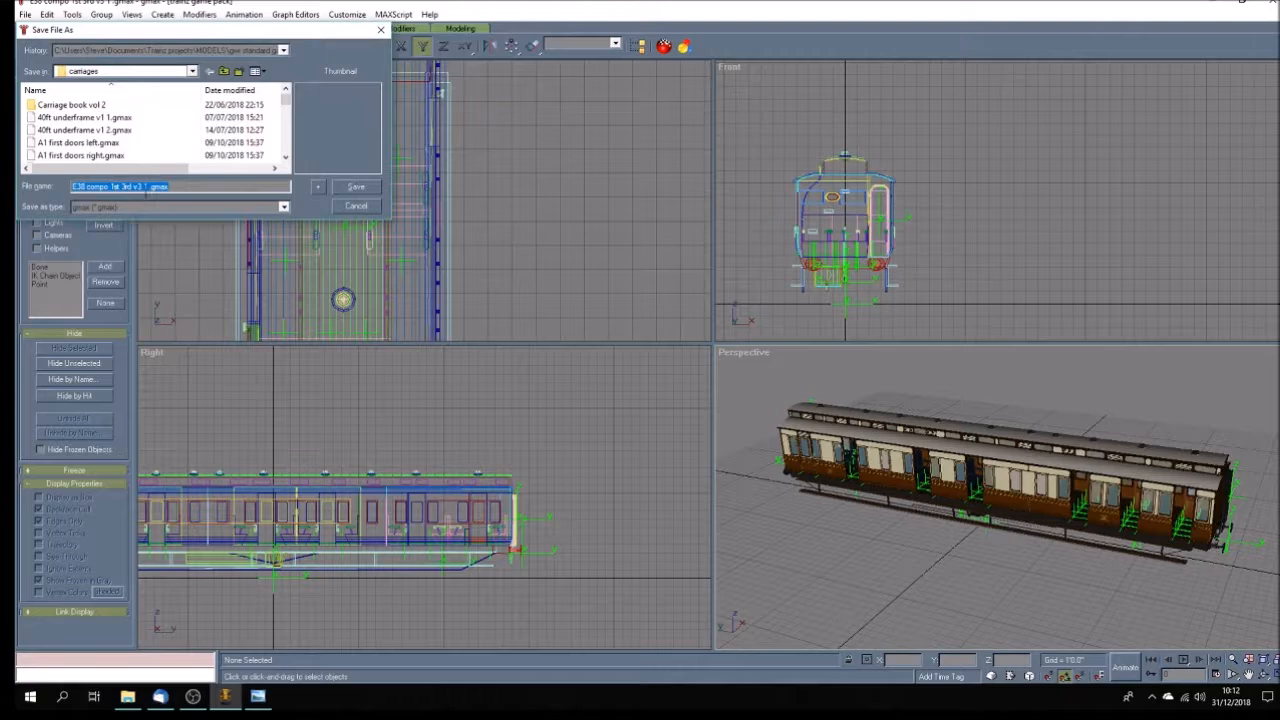
{"action": "left_click", "coordinate": [146, 189]}
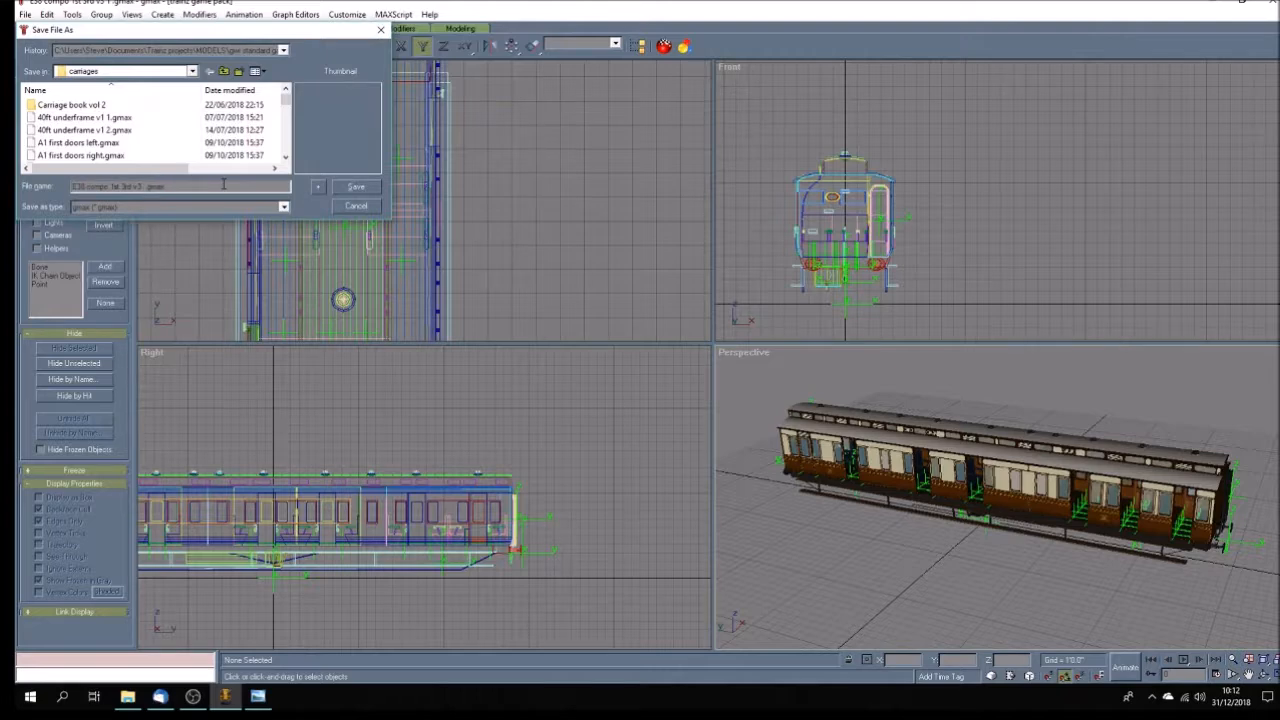
{"action": "type", "text": "shado"}
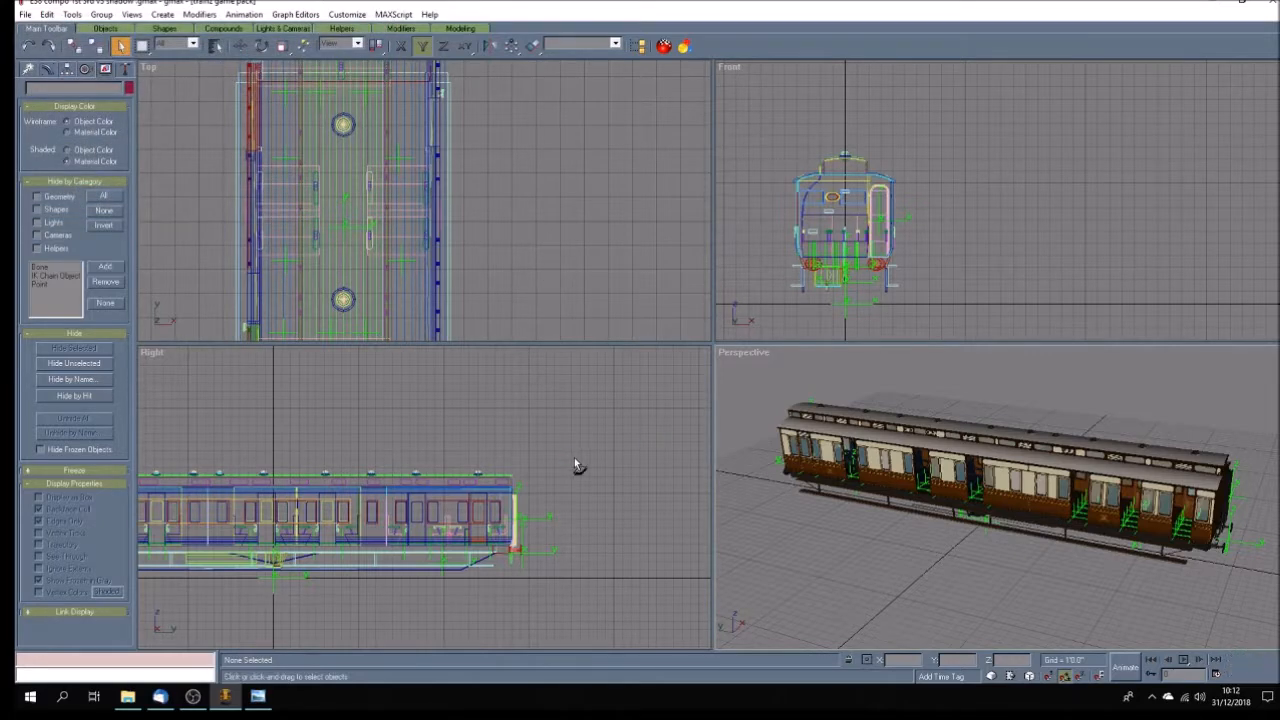
Select all the attachment points whose names start with "a." through a.Pass46 and delete them.
{"action": "scroll", "coordinate": [622, 444], "scroll_direction": "down", "scroll_amount": 2}
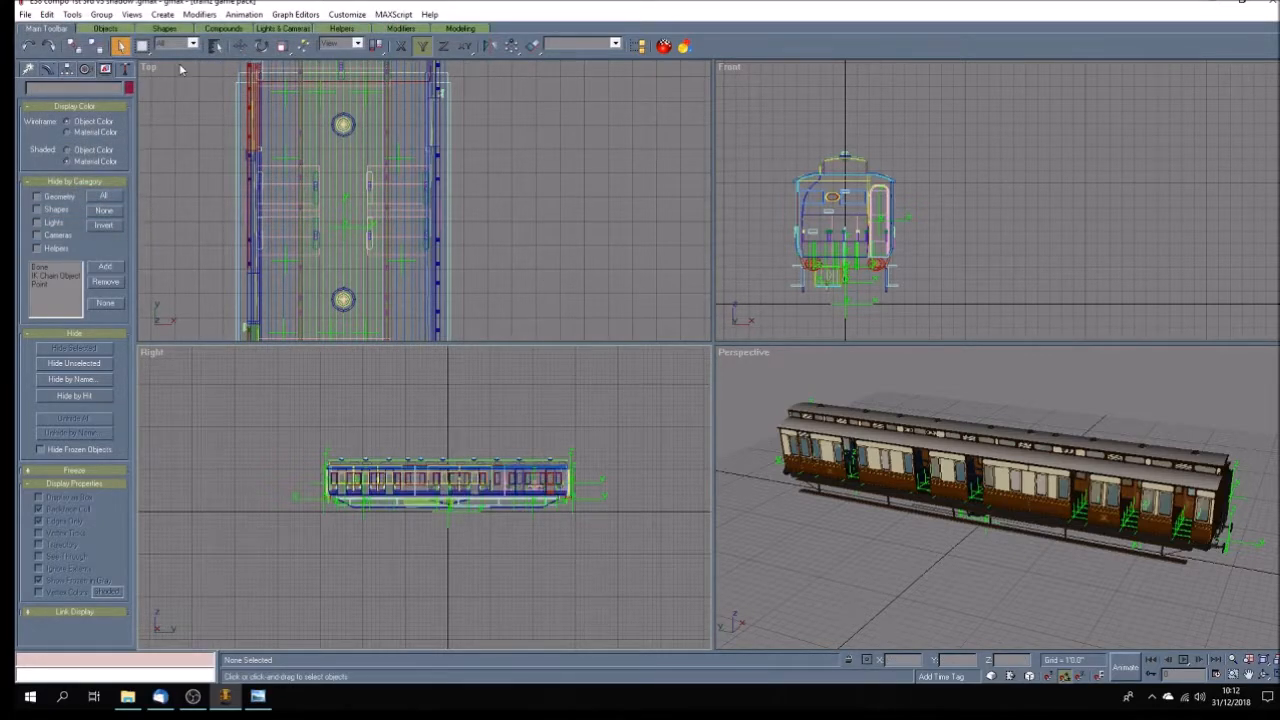
{"action": "left_click", "coordinate": [216, 46]}
{"action": "left_click_drag", "start_coordinate": [554, 247], "coordinate": [584, 301]}
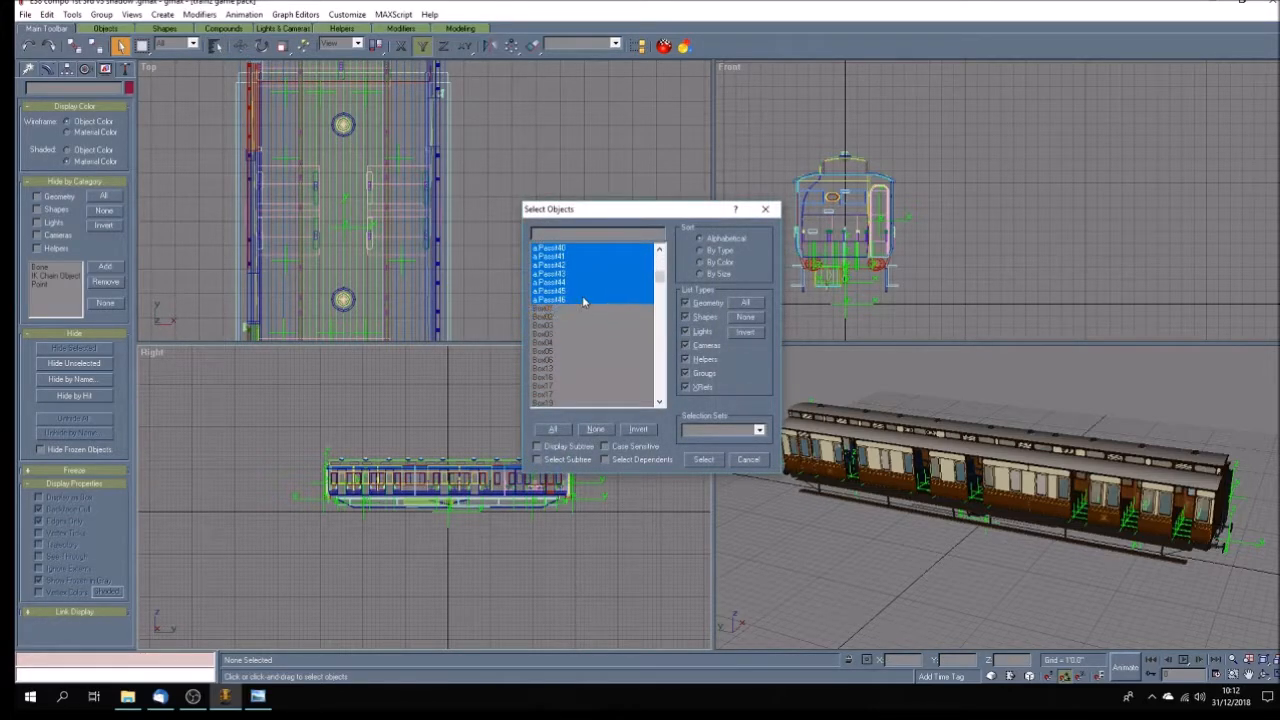
{"action": "left_click", "coordinate": [704, 459]}
{"action": "left_click", "coordinate": [608, 421]}
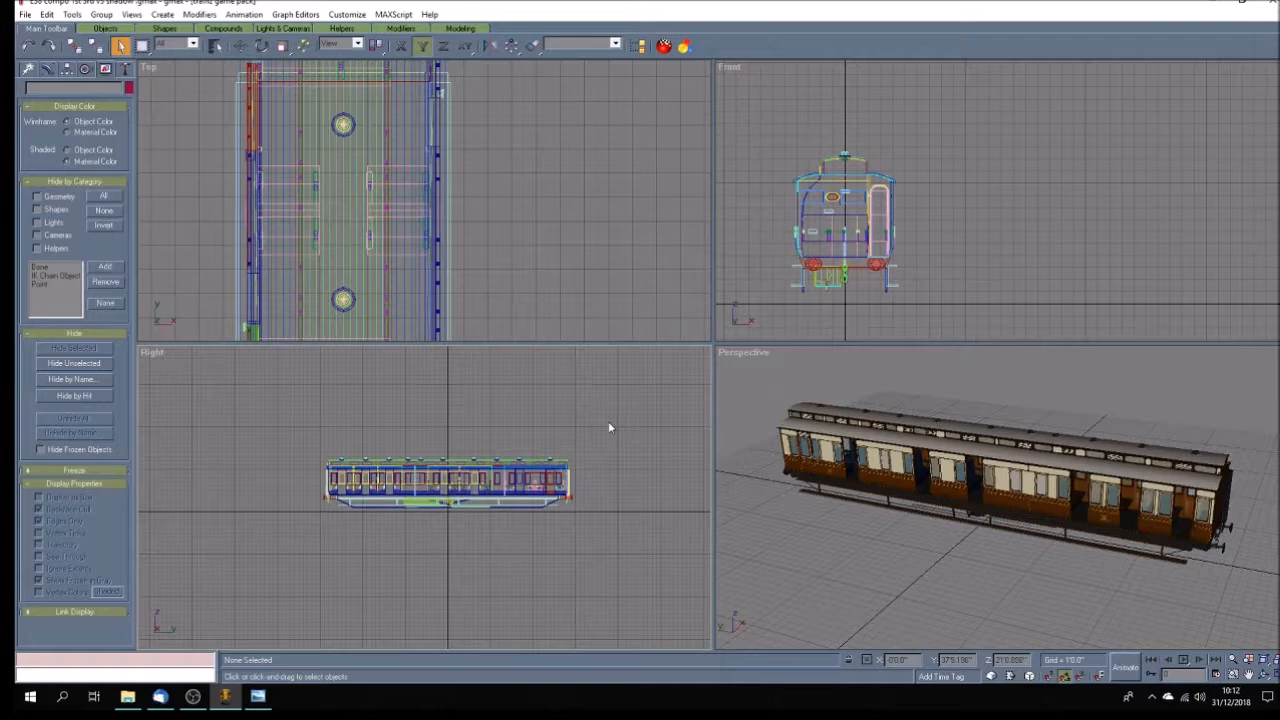
{"action": "scroll", "coordinate": [433, 552], "scroll_direction": "up", "scroll_amount": 2}
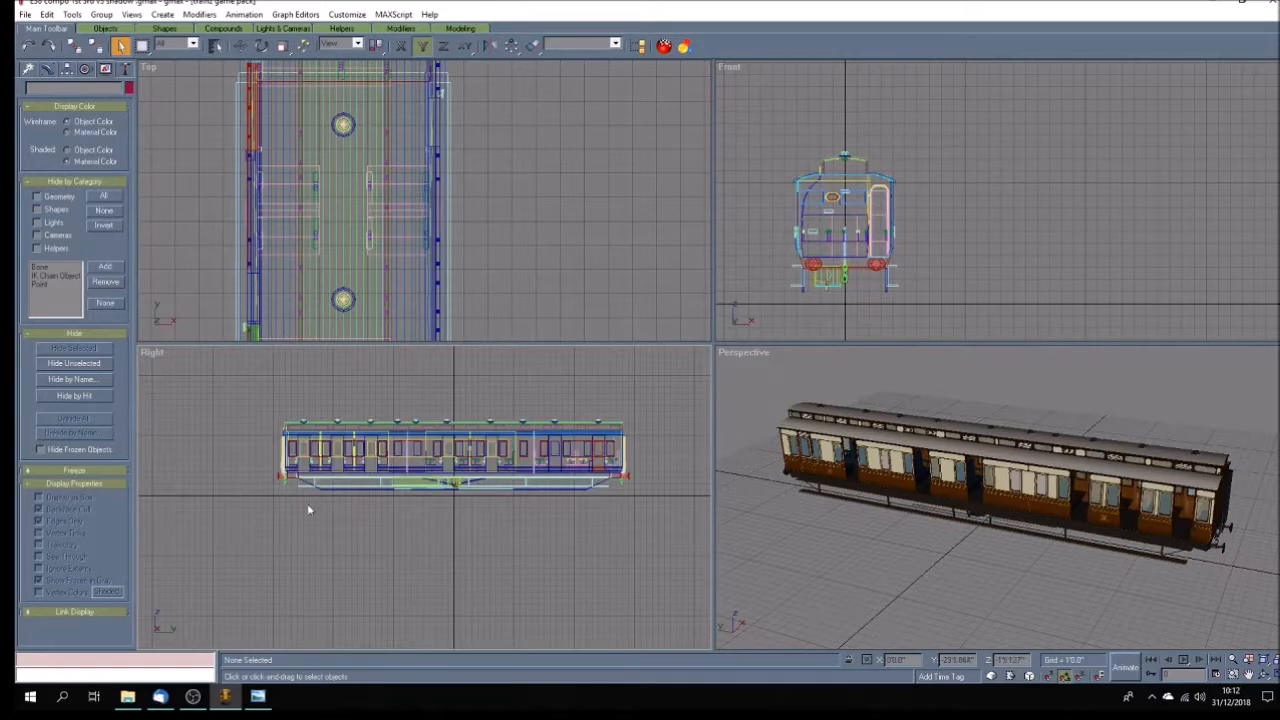
Select the carriage body, doors and underframe parts below the roof and delete them.
{"action": "left_click_drag", "start_coordinate": [262, 450], "coordinate": [664, 510]}
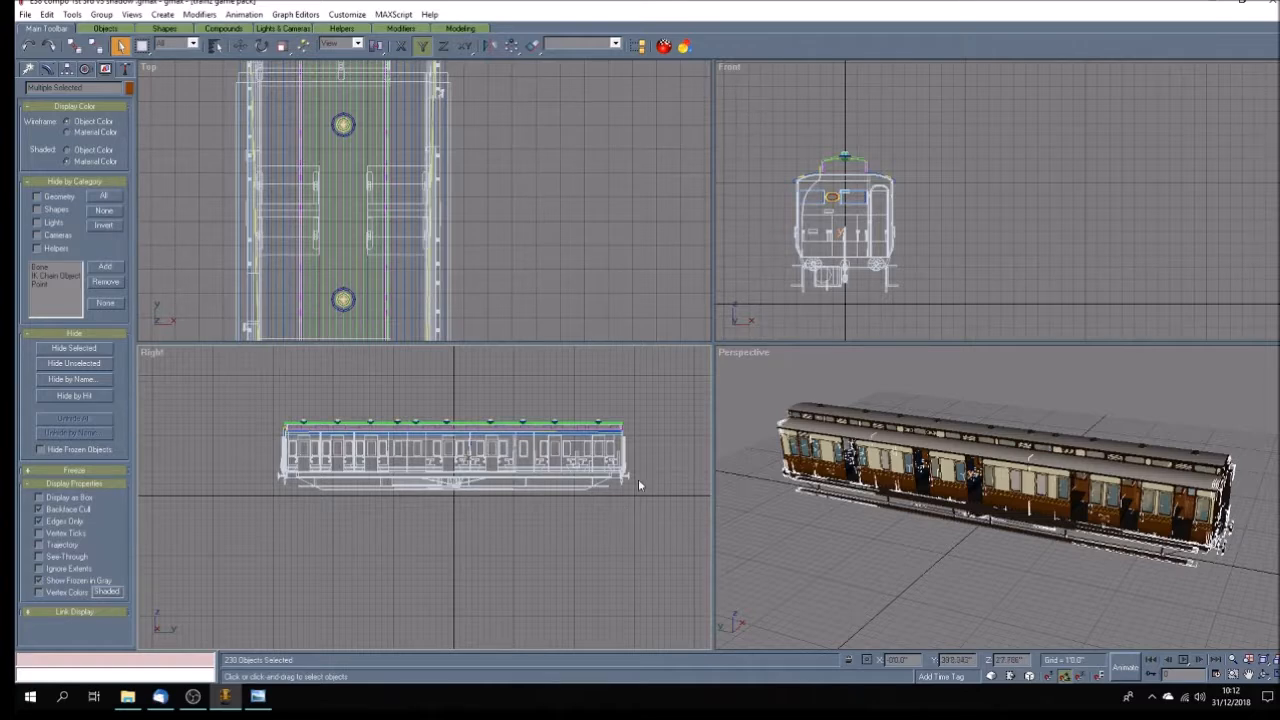
{"action": "scroll", "coordinate": [638, 484], "scroll_direction": "up", "scroll_amount": 5}
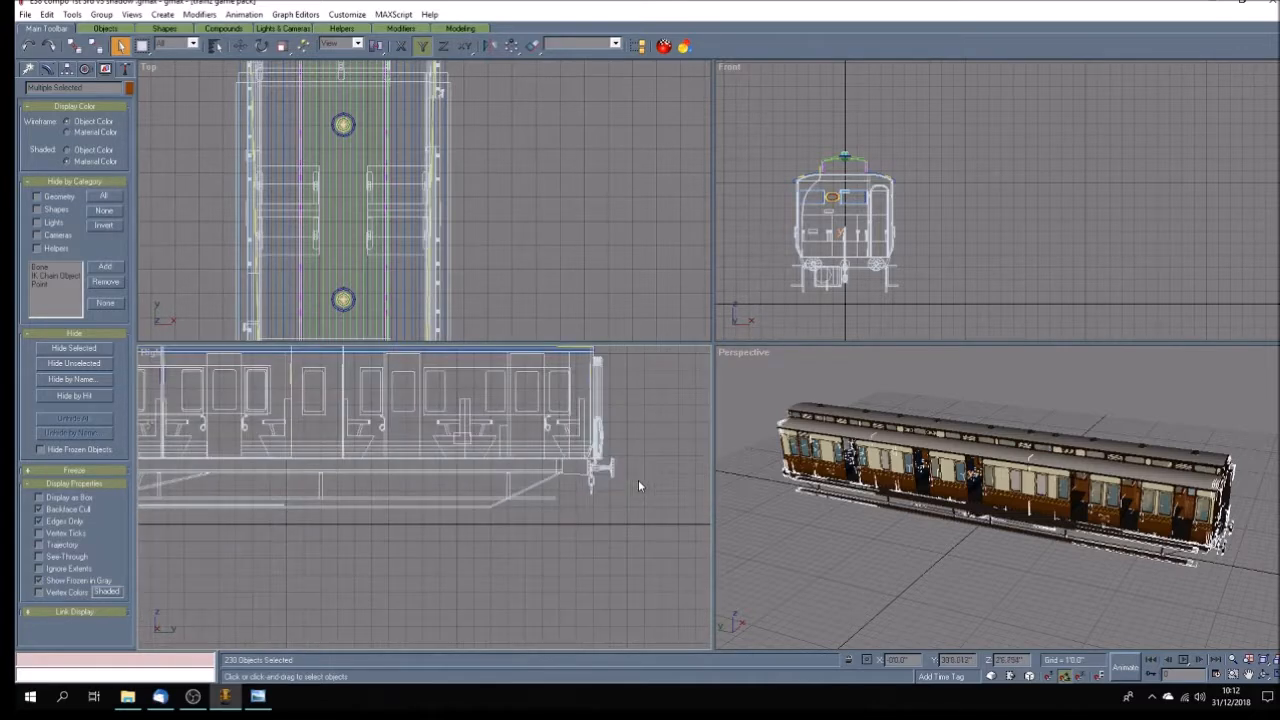
{"action": "scroll", "coordinate": [639, 468], "scroll_direction": "down", "scroll_amount": 5}
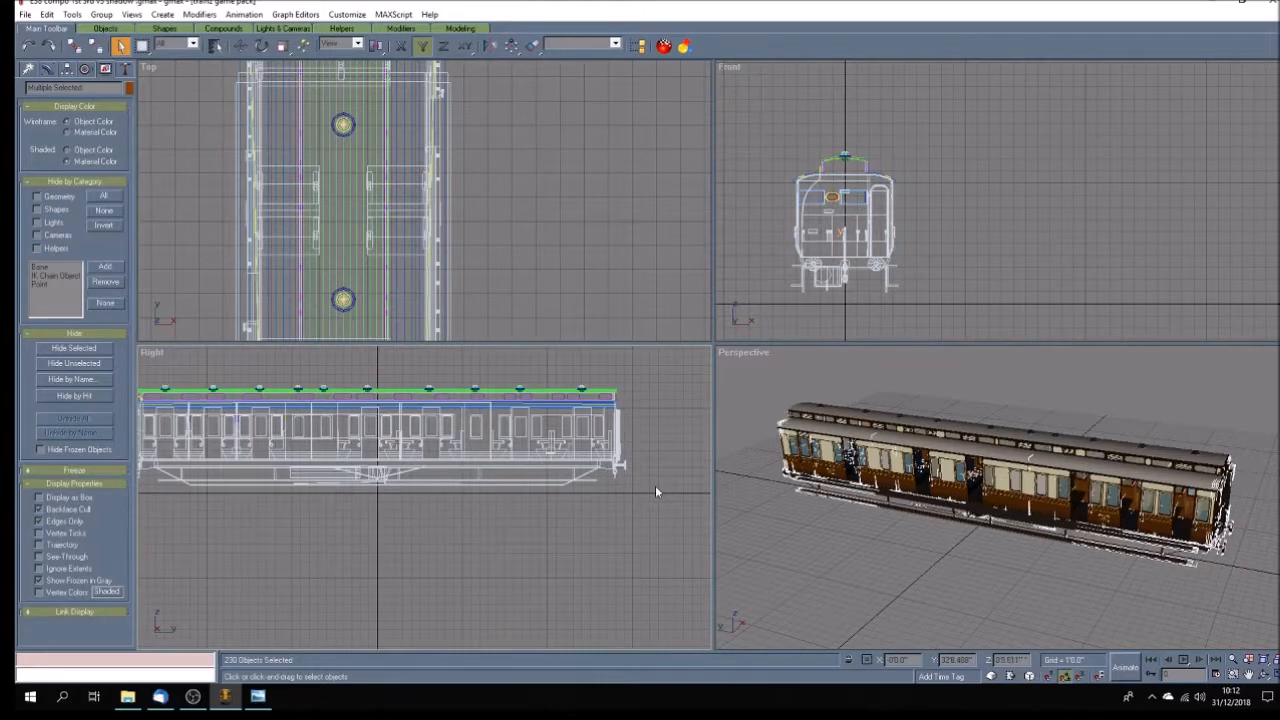
{"action": "key", "text": "alt+h"}
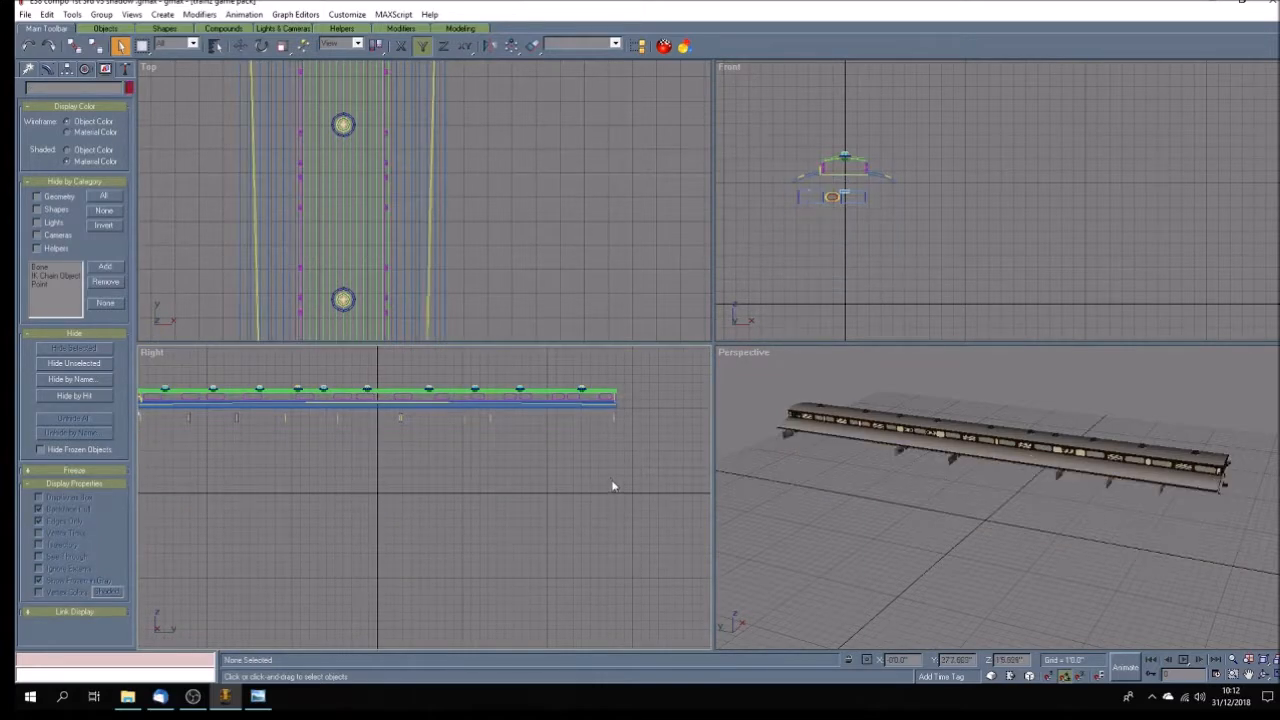
Delete the remaining interior parts left hanging below the roof along the whole carriage length.
{"action": "scroll", "coordinate": [614, 486], "scroll_direction": "down", "scroll_amount": 2}
{"action": "scroll", "coordinate": [344, 460], "scroll_direction": "up", "scroll_amount": 3}
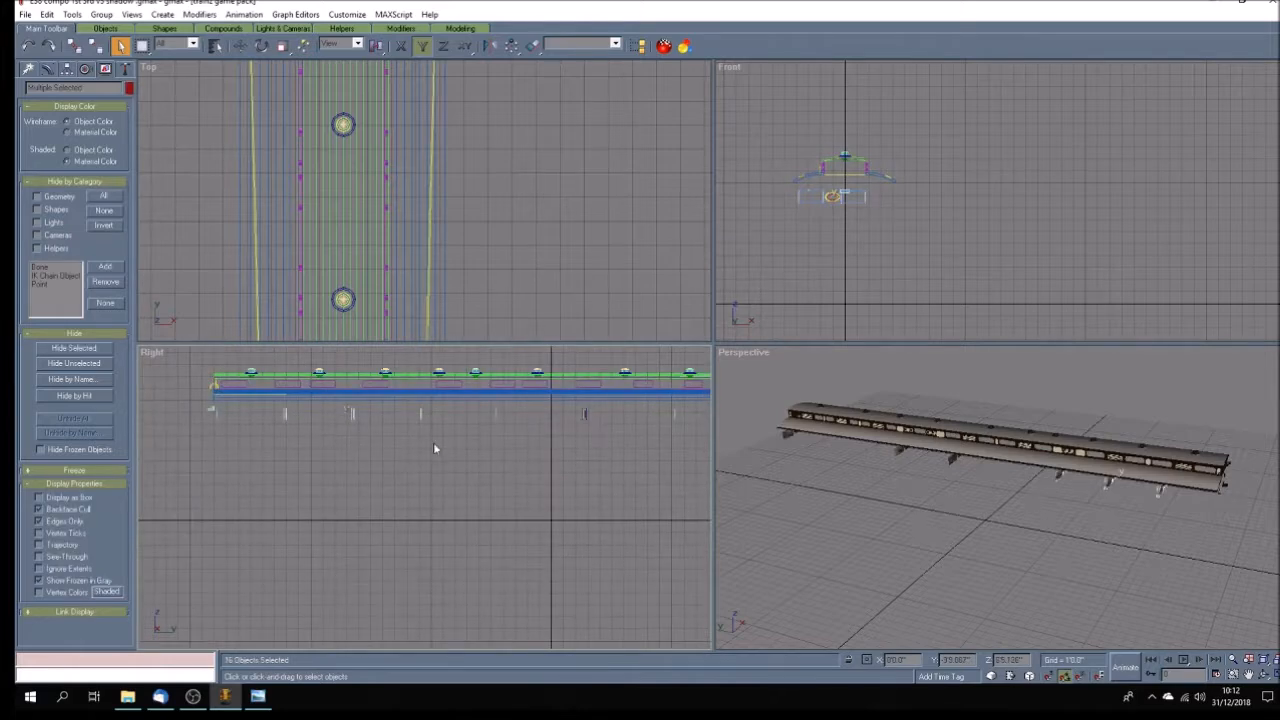
{"action": "left_click_drag", "start_coordinate": [202, 405], "coordinate": [233, 428]}
{"action": "left_click", "coordinate": [231, 435]}
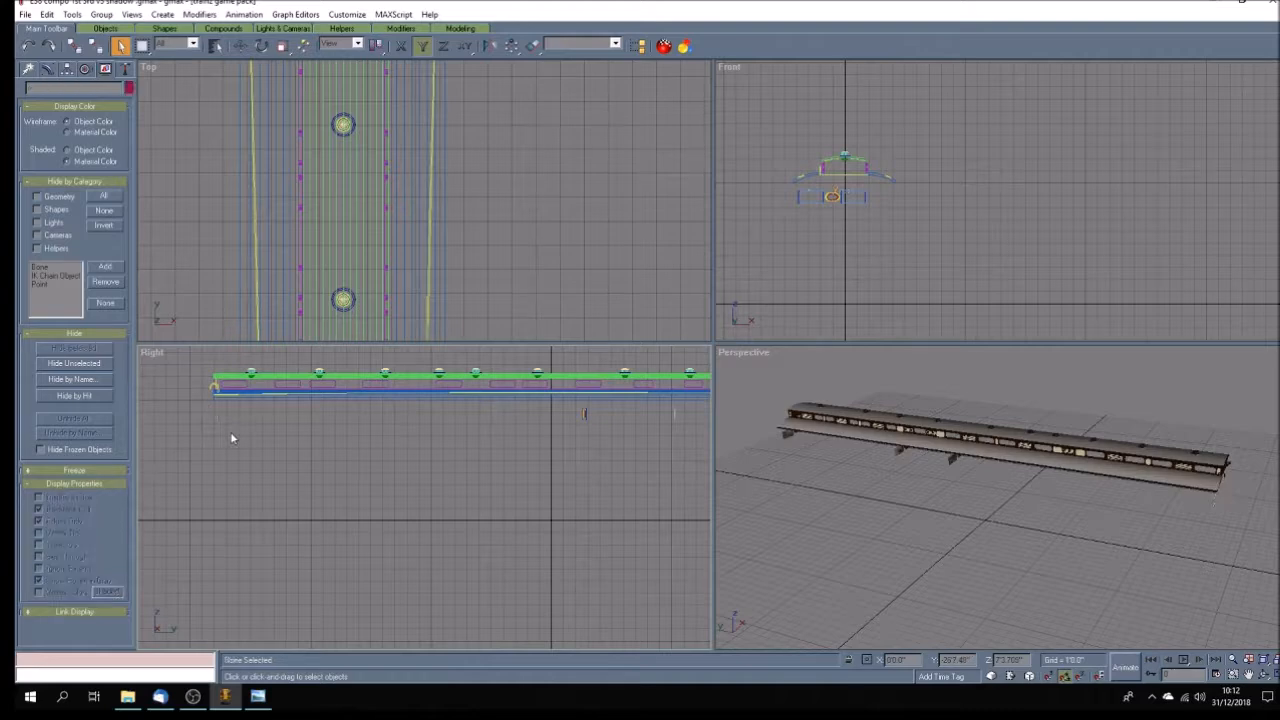
{"action": "left_click_drag", "start_coordinate": [483, 409], "coordinate": [612, 451]}
{"action": "key", "text": "Delete"}
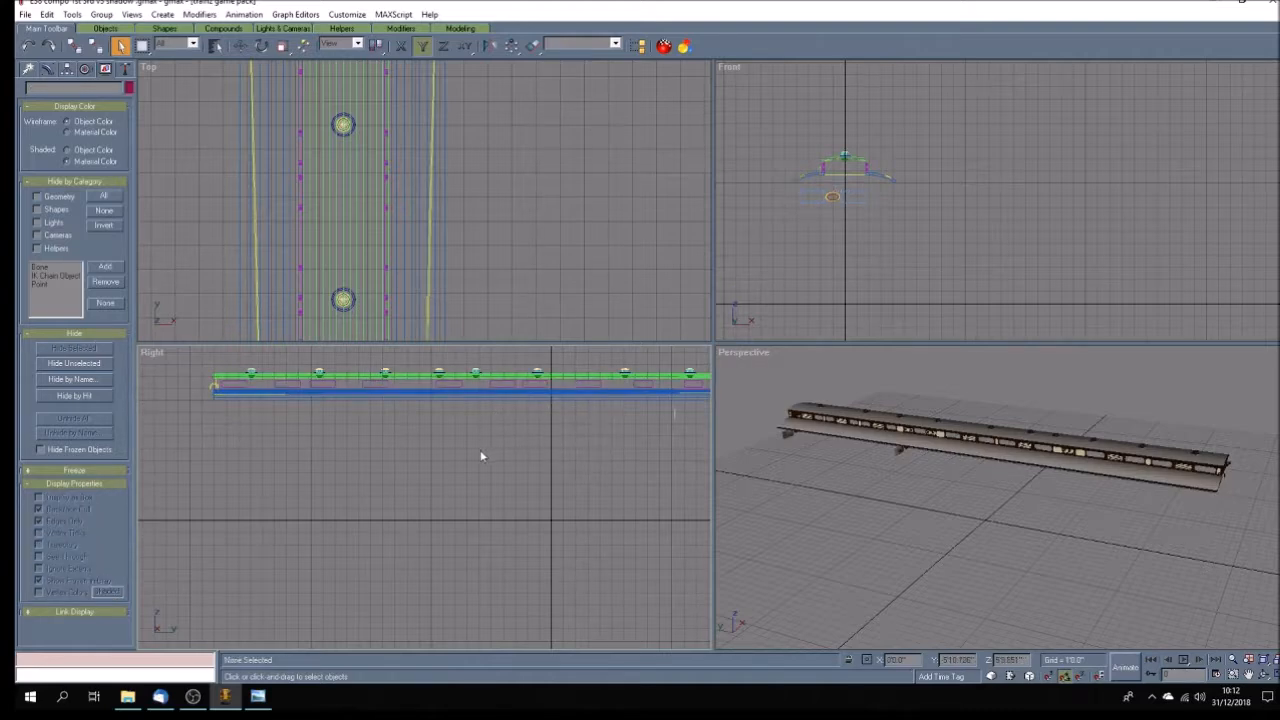
{"action": "scroll", "coordinate": [480, 456], "scroll_direction": "down", "scroll_amount": 2}
{"action": "scroll", "coordinate": [709, 435], "scroll_direction": "up", "scroll_amount": 3}
{"action": "left_click_drag", "start_coordinate": [682, 430], "coordinate": [440, 465]}
{"action": "key", "text": "Delete"}
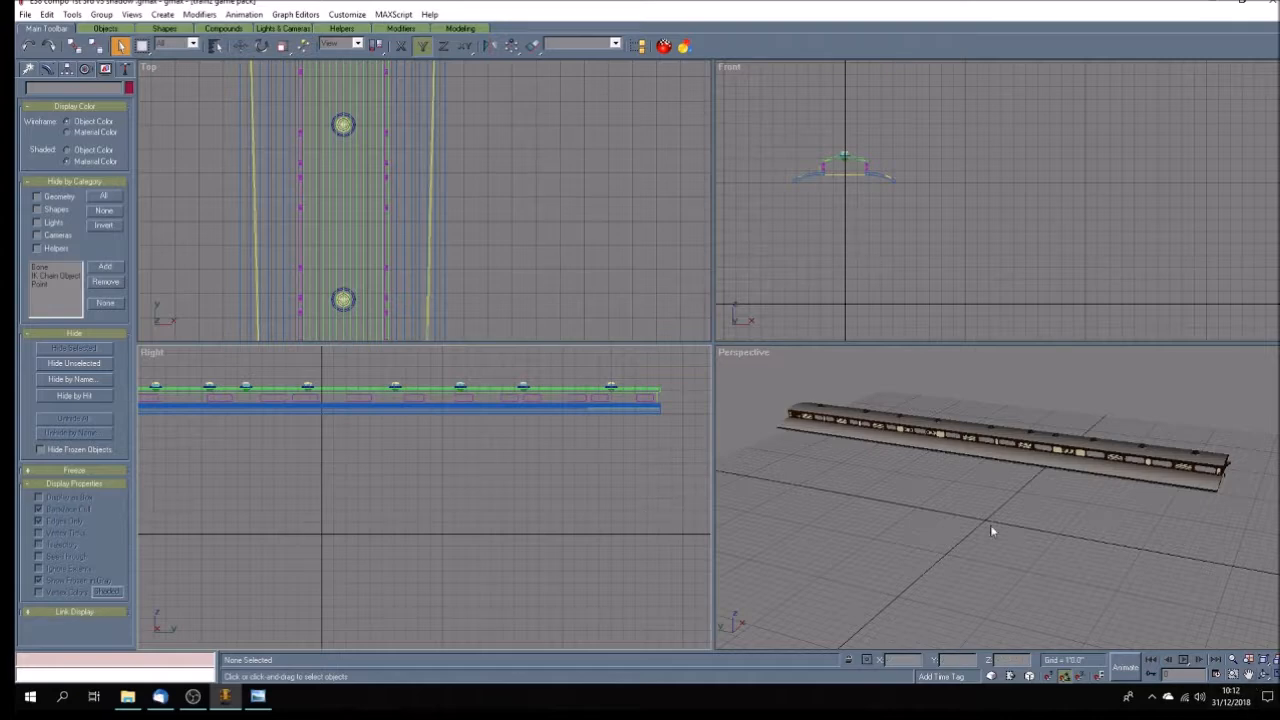
Hide the lower roof and delete the long thin strips running along both of its sides.
{"action": "left_click", "coordinate": [869, 432]}
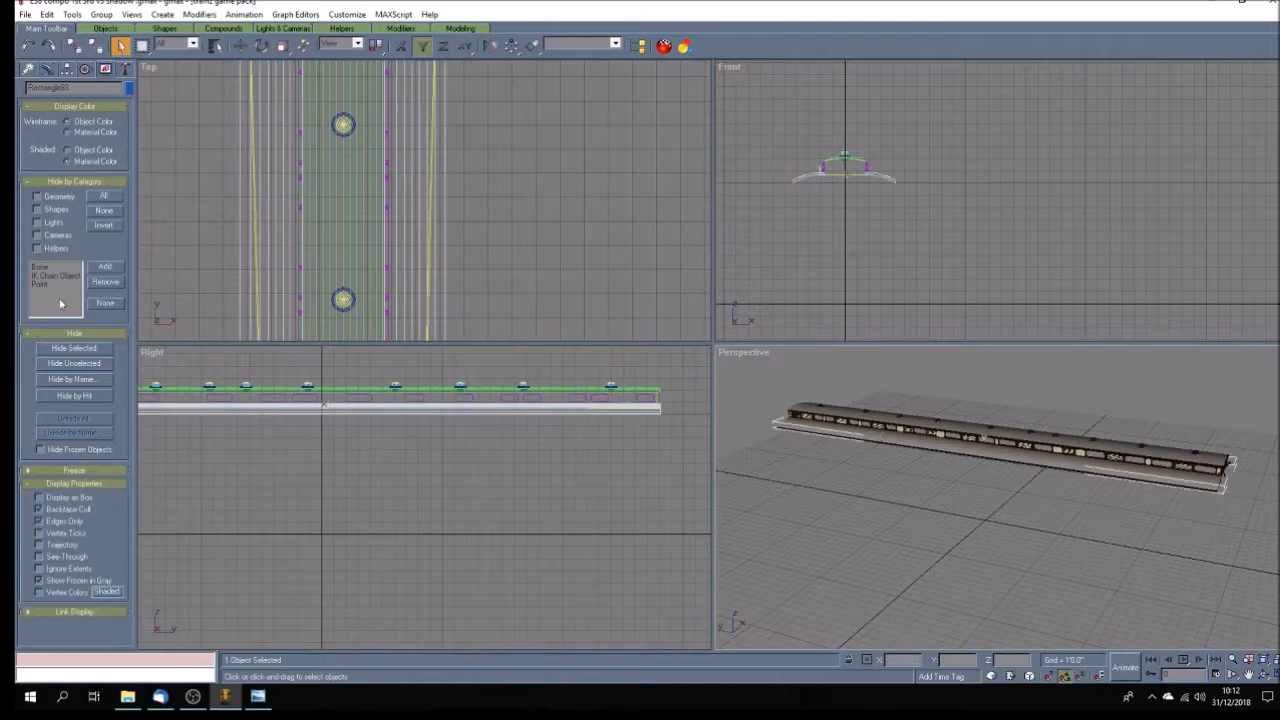
{"action": "left_click", "coordinate": [82, 350]}
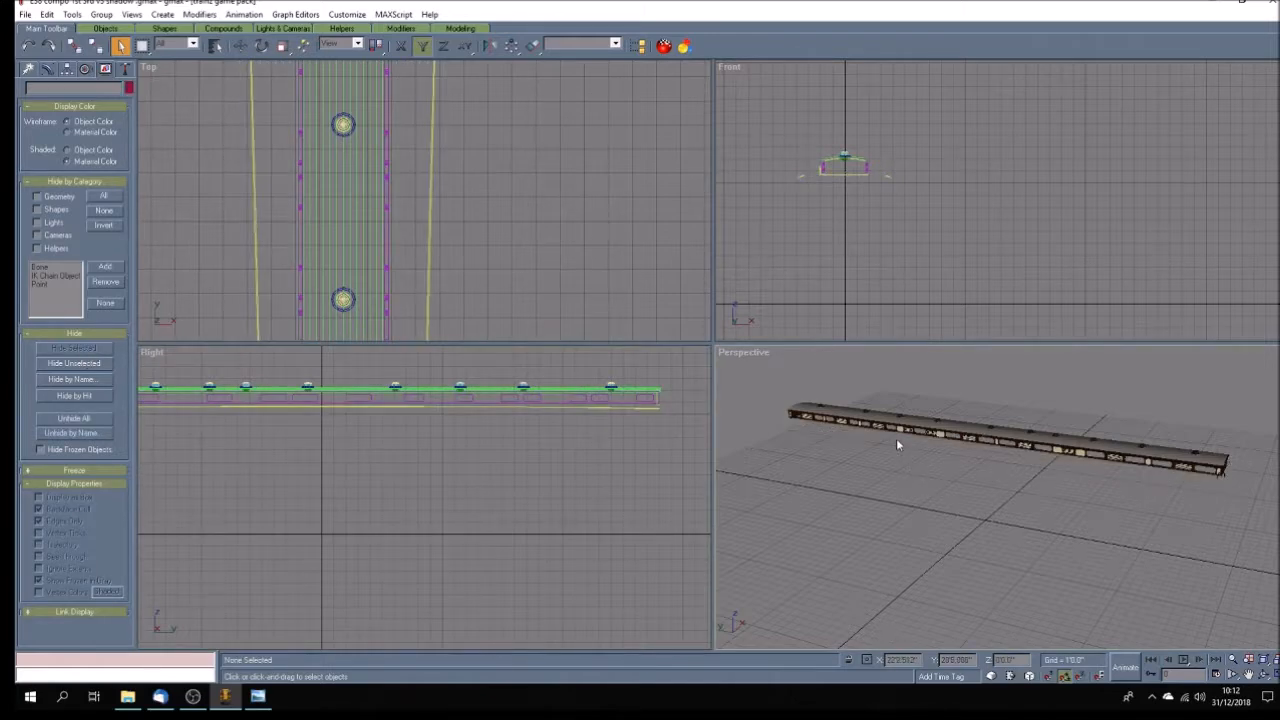
{"action": "left_click", "coordinate": [789, 426]}
{"action": "key", "text": "Delete"}
{"action": "left_click", "coordinate": [1264, 676]}
{"action": "left_click_drag", "start_coordinate": [1057, 556], "coordinate": [790, 522]}
{"action": "left_click", "coordinate": [120, 46]}
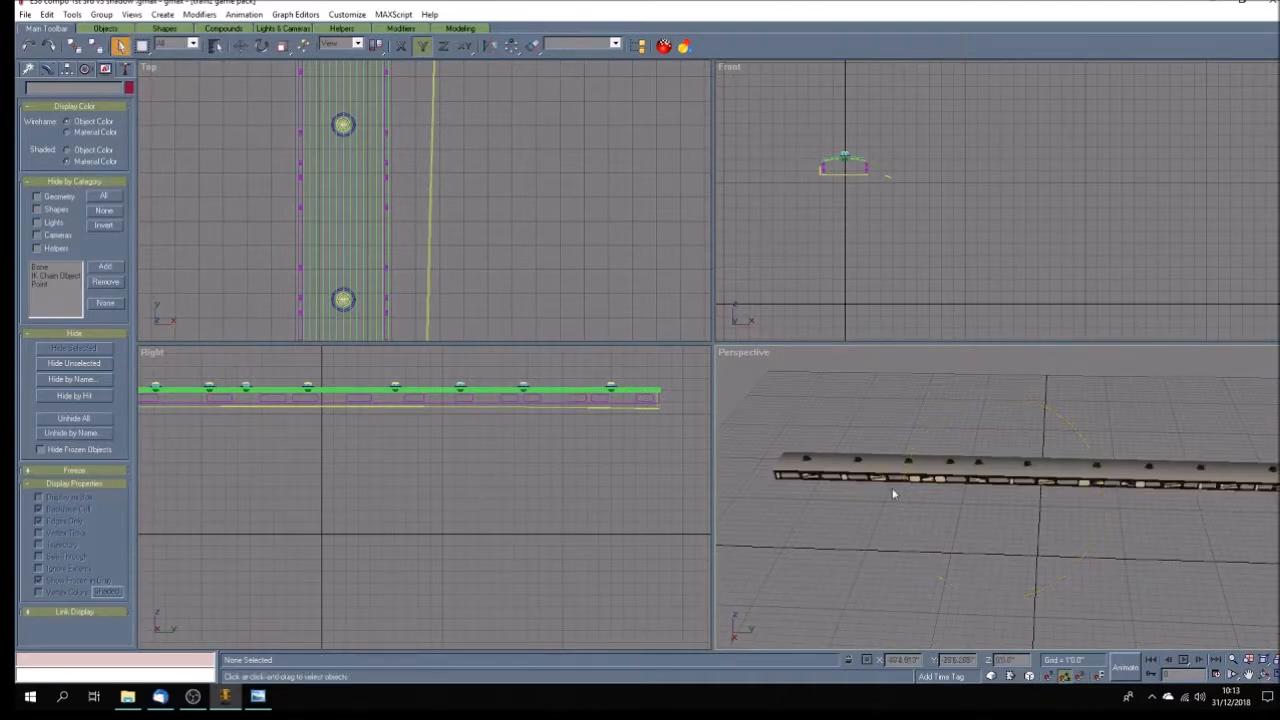
{"action": "left_click", "coordinate": [845, 491]}
{"action": "key", "text": "Delete"}
Delete the clerestory sides and the leftover parts beneath the upper roof.
{"action": "left_click", "coordinate": [638, 402]}
{"action": "key", "text": "Delete"}
{"action": "scroll", "coordinate": [480, 455], "scroll_direction": "down", "scroll_amount": 2}
{"action": "scroll", "coordinate": [266, 429], "scroll_direction": "up", "scroll_amount": 5}
{"action": "left_click_drag", "start_coordinate": [214, 409], "coordinate": [267, 439]}
{"action": "key", "text": "Delete"}
{"action": "scroll", "coordinate": [374, 447], "scroll_direction": "down", "scroll_amount": 2}
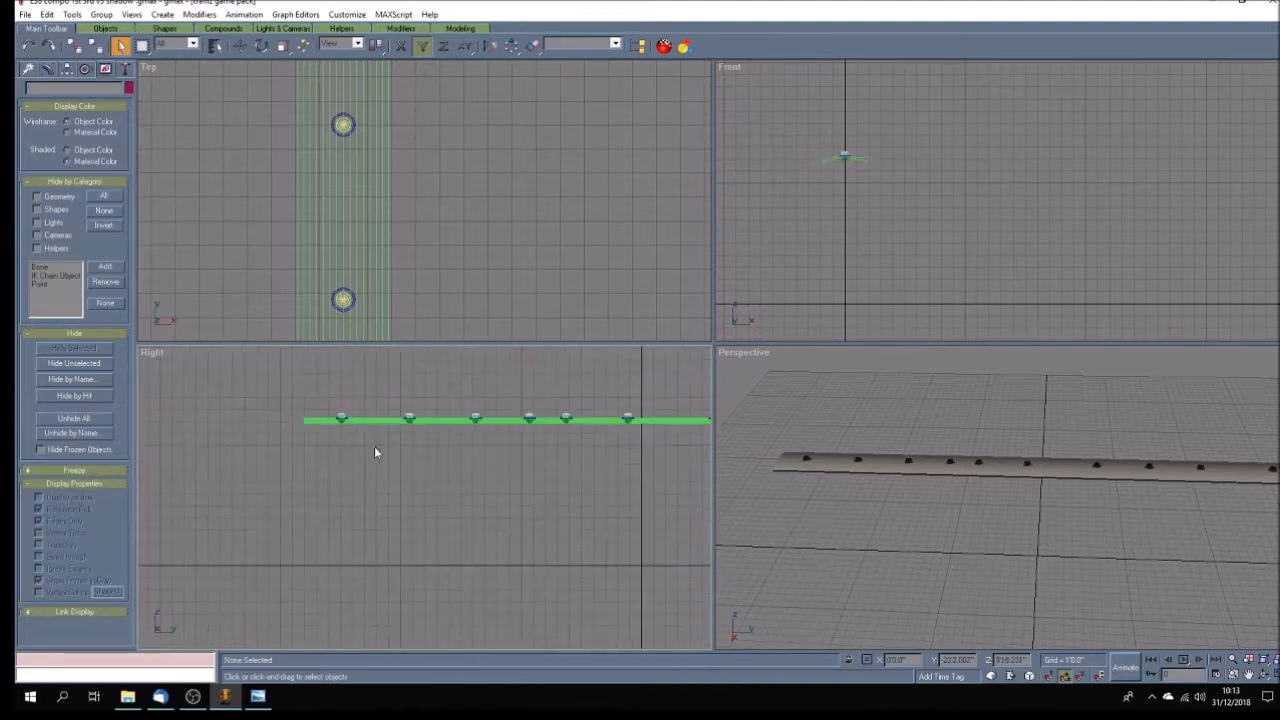
Hide the upper roof and delete the lower parts of all the roof ventilators.
{"action": "scroll", "coordinate": [558, 450], "scroll_direction": "up", "scroll_amount": 2}
{"action": "left_click", "coordinate": [484, 411]}
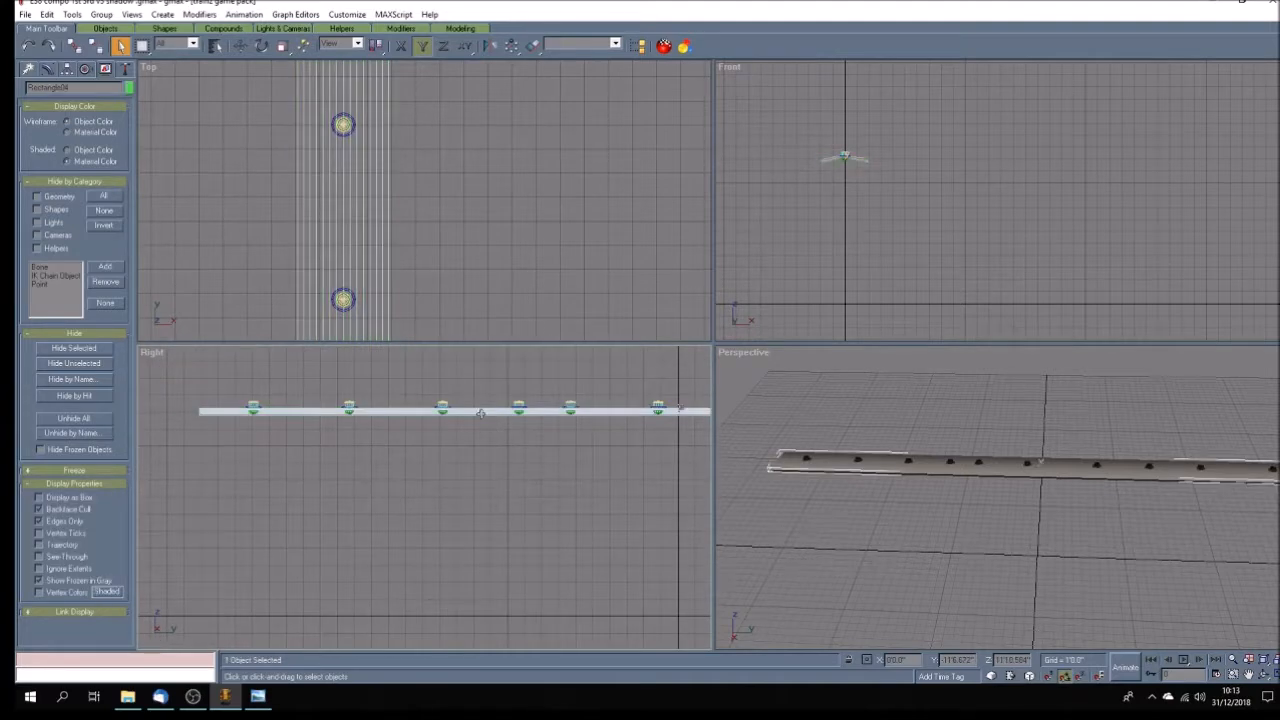
{"action": "left_click", "coordinate": [71, 349]}
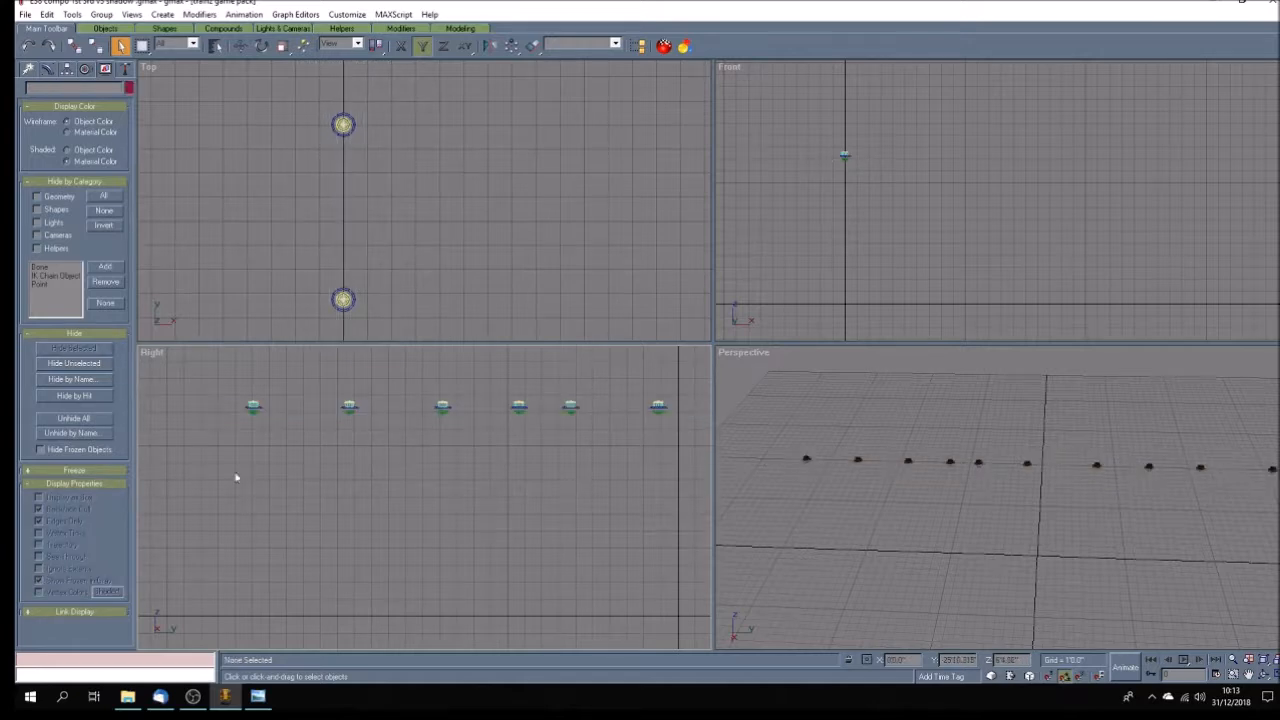
{"action": "left_click_drag", "start_coordinate": [228, 465], "coordinate": [660, 418]}
{"action": "scroll", "coordinate": [331, 463], "scroll_direction": "down", "scroll_amount": 5}
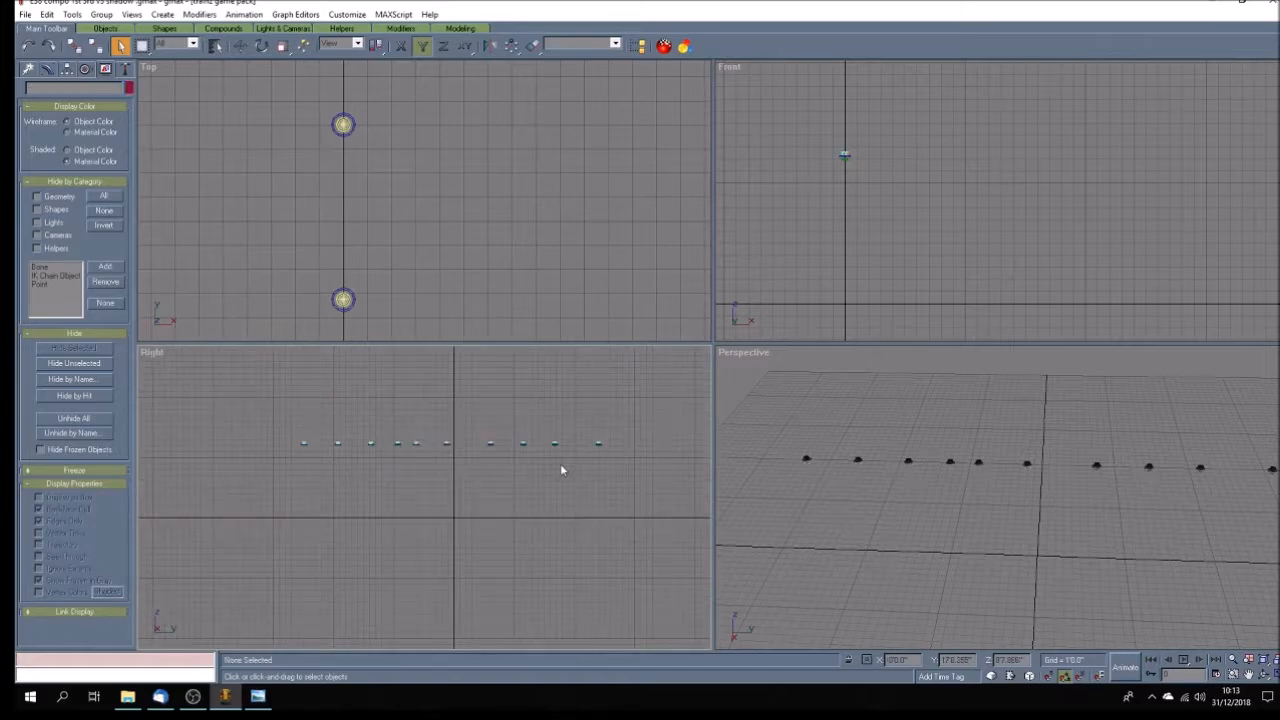
{"action": "scroll", "coordinate": [561, 470], "scroll_direction": "up", "scroll_amount": 5}
{"action": "left_click_drag", "start_coordinate": [678, 422], "coordinate": [324, 437]}
{"action": "key", "text": "Delete"}
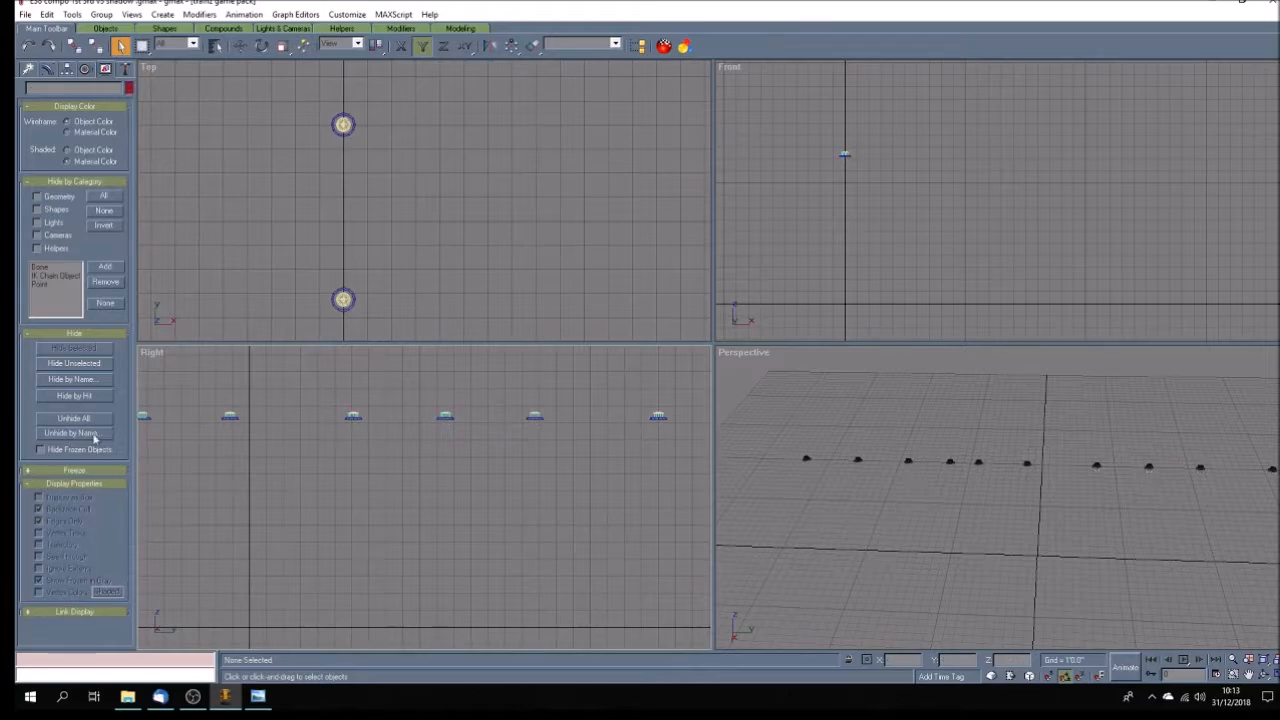
Unhide all objects and, in an enlarged front view, collapse the lower roof's whole modifier stack.
{"action": "key", "text": "ctrl+z"}
{"action": "left_click", "coordinate": [849, 183]}
{"action": "left_click", "coordinate": [1275, 675]}
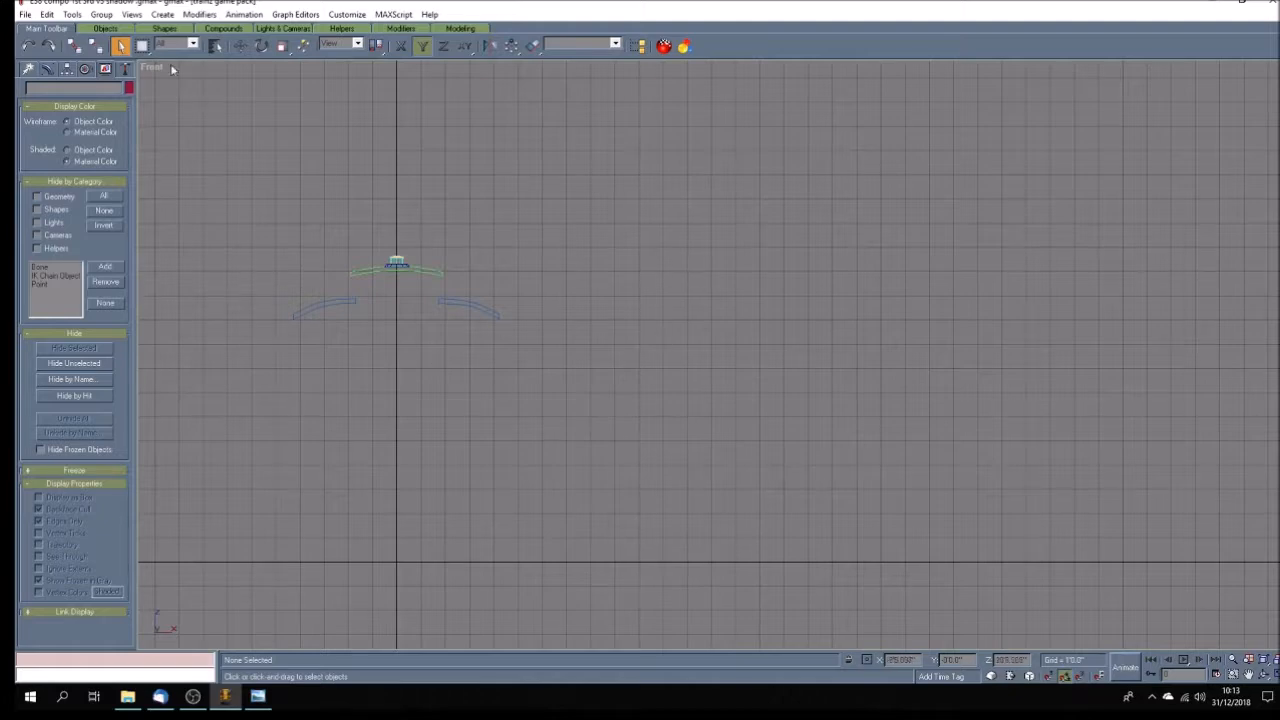
{"action": "left_click", "coordinate": [321, 305]}
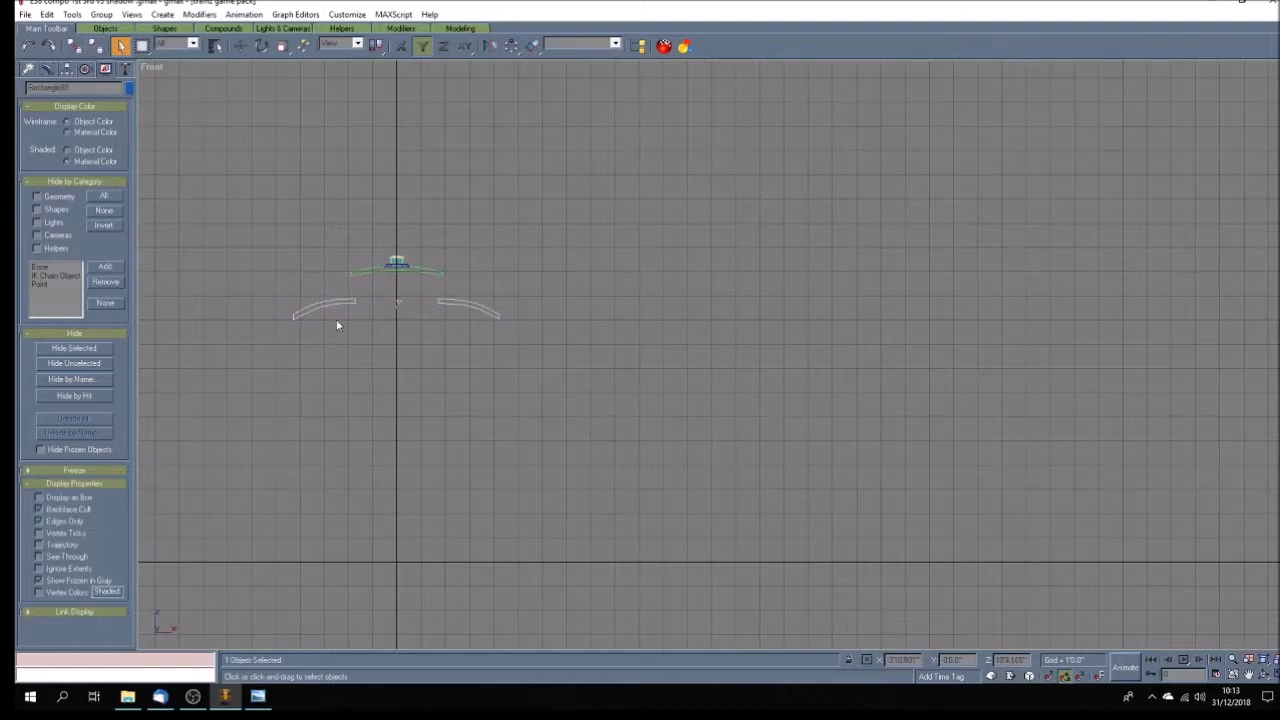
{"action": "left_click", "coordinate": [47, 70]}
{"action": "right_click", "coordinate": [57, 216]}
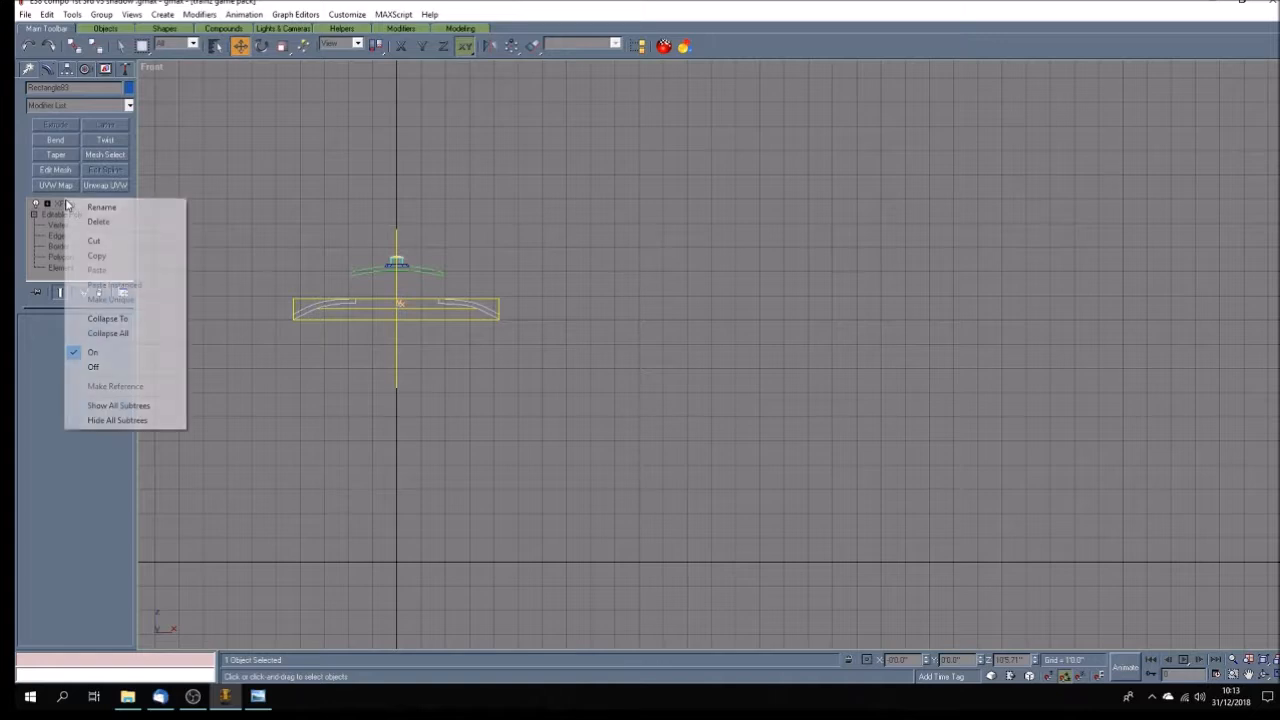
{"action": "left_click", "coordinate": [148, 333]}
At vertex level, set the Z position of the left roof section's outer bottom corner vertices to 4'.
{"action": "left_click", "coordinate": [33, 203]}
{"action": "left_click", "coordinate": [57, 214]}
{"action": "scroll", "coordinate": [365, 353], "scroll_direction": "up", "scroll_amount": 5}
{"action": "left_click_drag", "start_coordinate": [207, 285], "coordinate": [439, 305]}
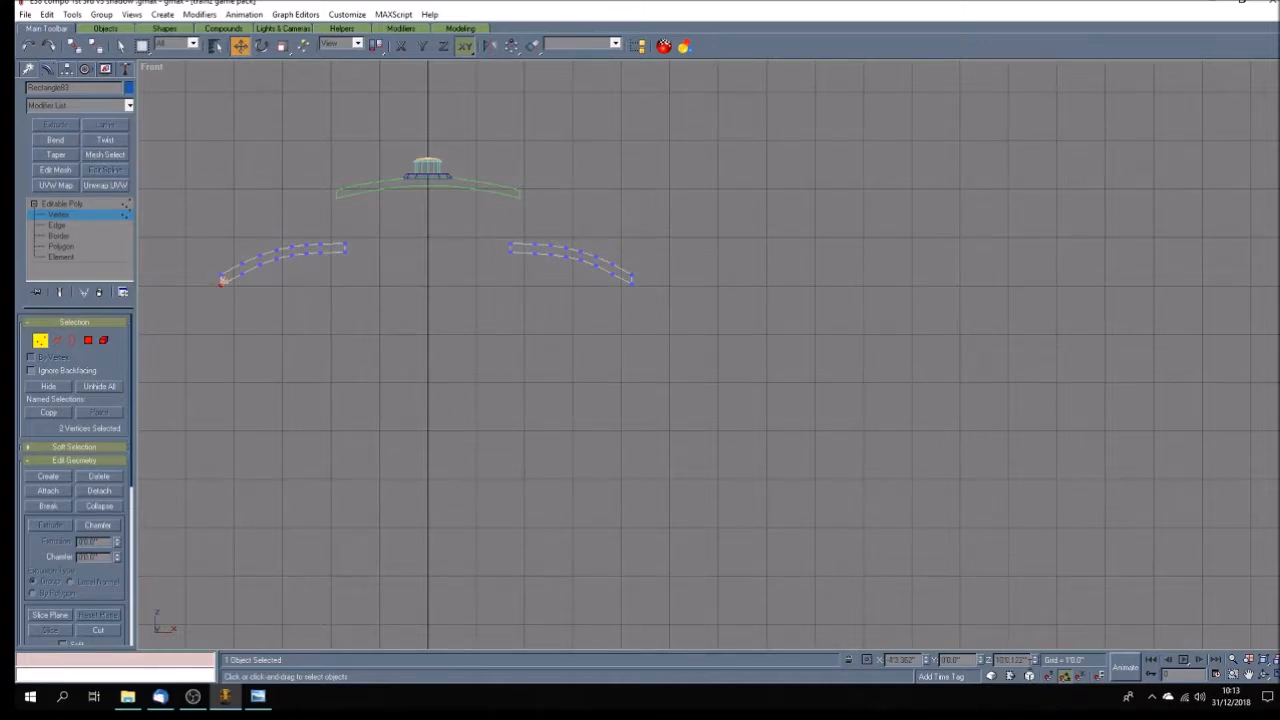
{"action": "left_click_drag", "start_coordinate": [1029, 660], "coordinate": [989, 659]}
{"action": "type", "text": "4"}
{"action": "key", "text": "Return"}
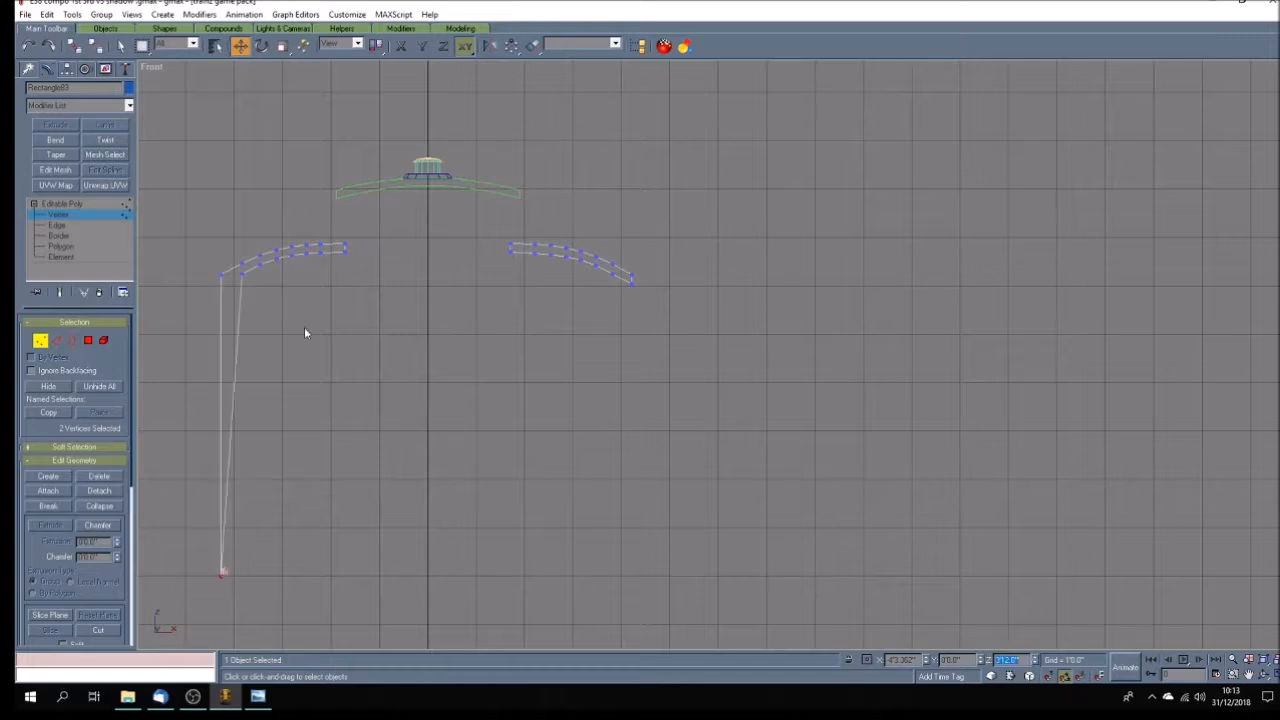
Set the Z position of the left roof section's second underside vertices from the outer edge to 4".
{"action": "left_click", "coordinate": [243, 271]}
{"action": "left_click_drag", "start_coordinate": [1028, 660], "coordinate": [1000, 660]}
{"action": "type", "text": "4"}
{"action": "key", "text": "Return"}
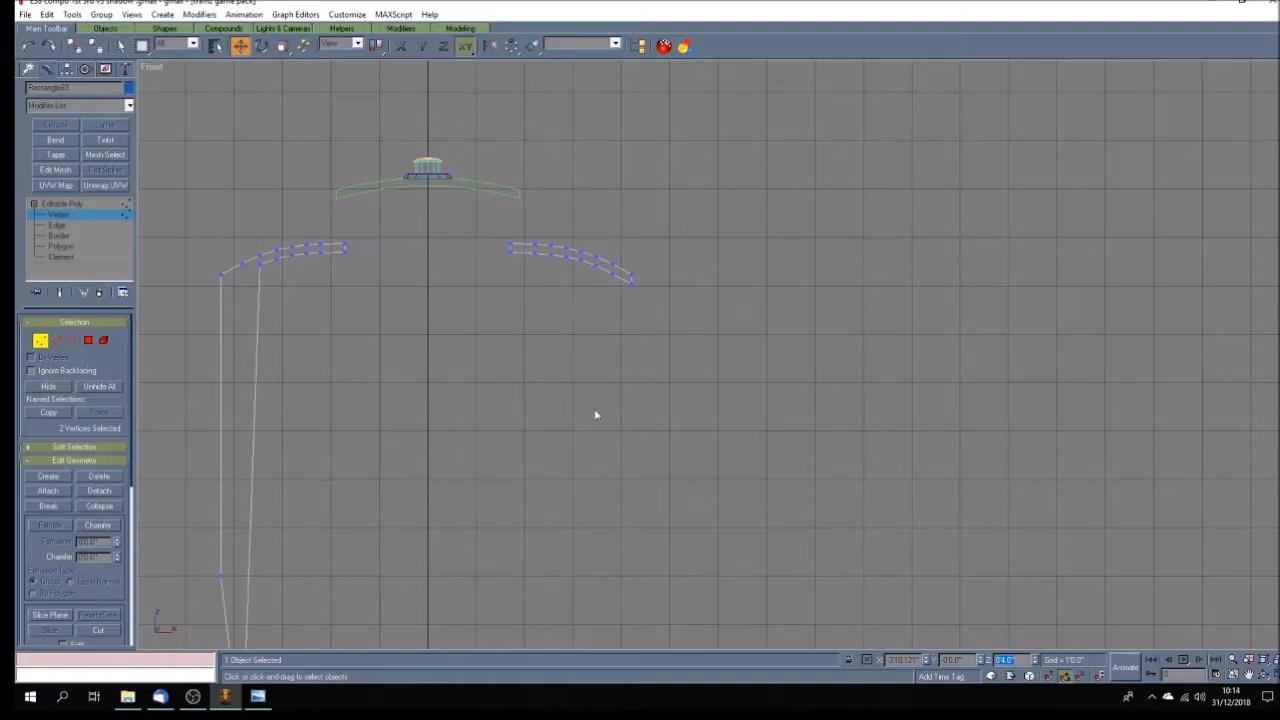
Set the Z position of the left roof section's third and fourth underside vertices from the outer edge to 4'.
{"action": "left_click", "coordinate": [261, 259]}
{"action": "double_click", "coordinate": [1008, 660]}
{"action": "type", "text": "0"}
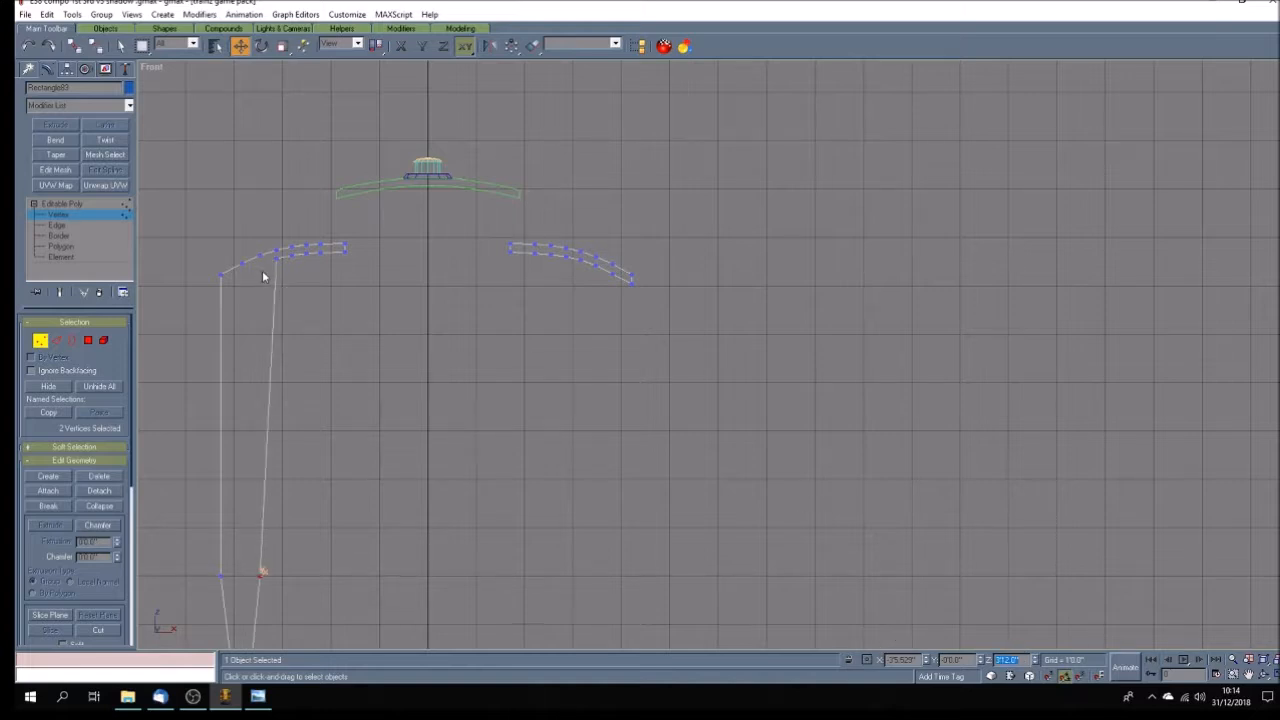
{"action": "left_click", "coordinate": [278, 256]}
{"action": "double_click", "coordinate": [1024, 657]}
{"action": "type", "text": "4"}
{"action": "key", "text": "Return"}
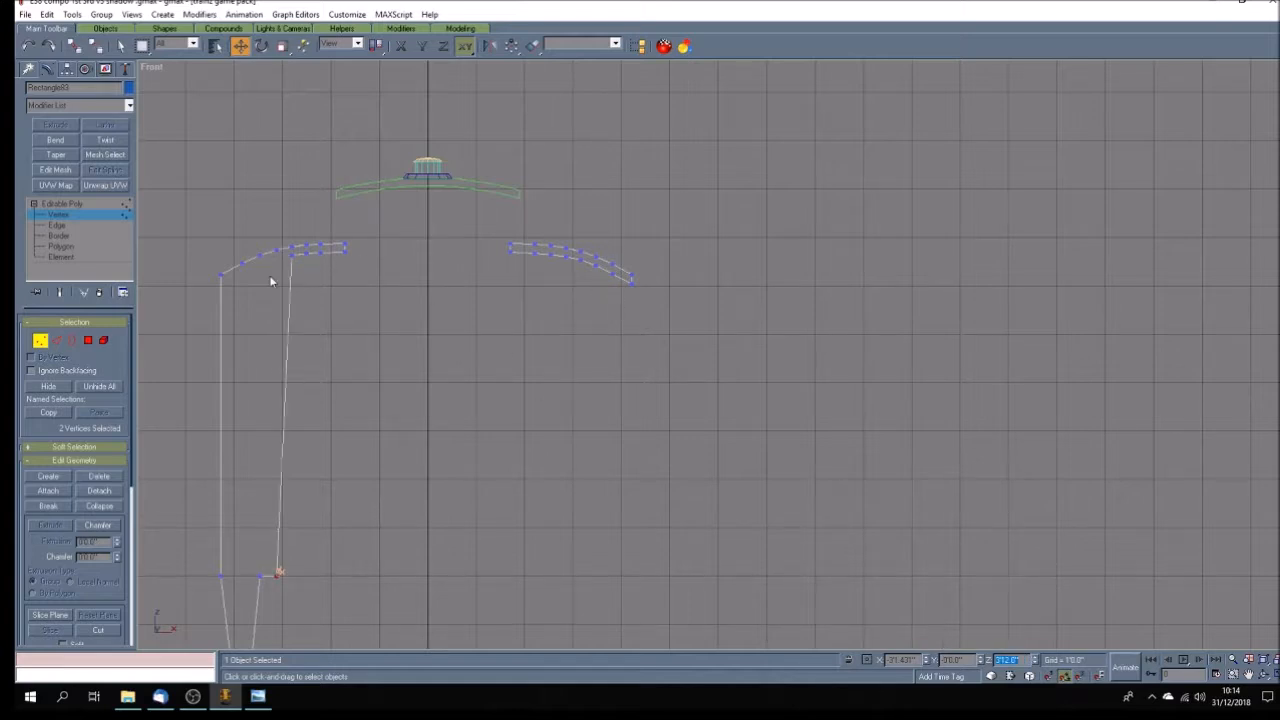
Correct the Z position of the misplaced second underside vertices to 4', level with their neighbours.
{"action": "left_click", "coordinate": [390, 445]}
{"action": "scroll", "coordinate": [390, 446], "scroll_direction": "down", "scroll_amount": 3}
{"action": "left_click_drag", "start_coordinate": [298, 578], "coordinate": [354, 626]}
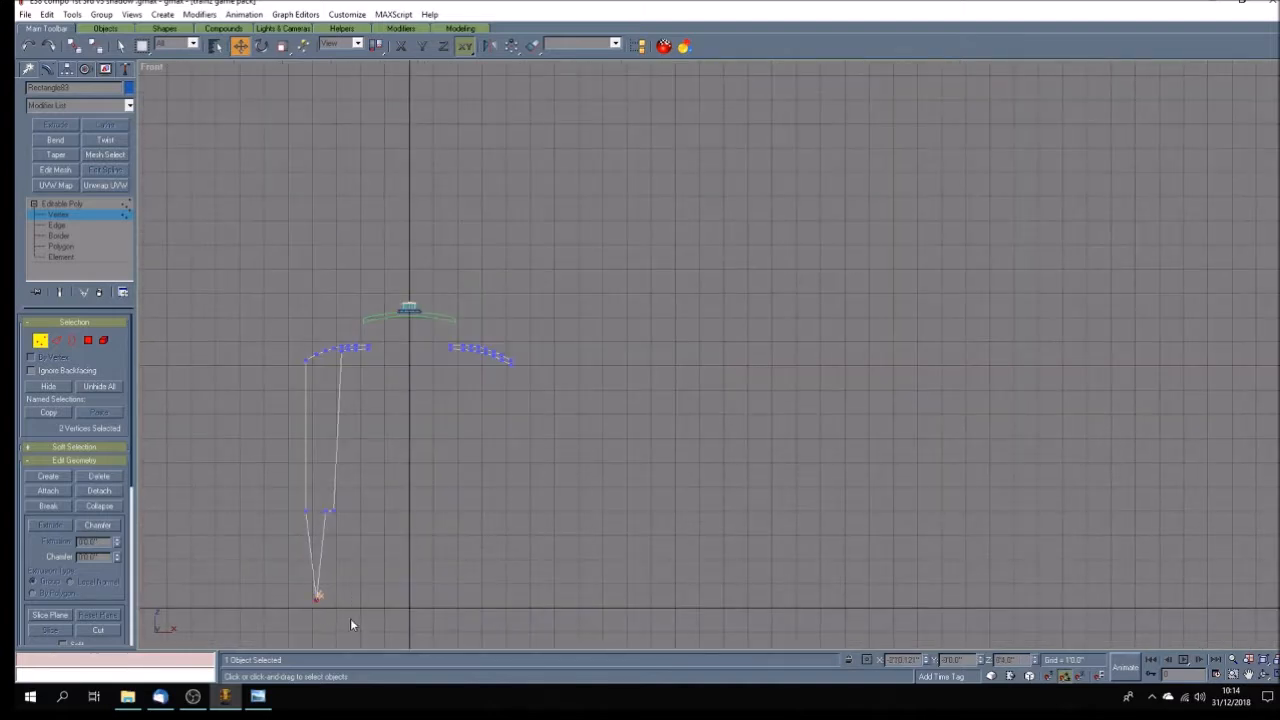
{"action": "left_click", "coordinate": [1006, 660]}
{"action": "type", "text": "4'"}
{"action": "key", "text": "Return"}
{"action": "left_click", "coordinate": [270, 408]}
Set the Z position of the left roof section's fifth and sixth underside vertices from the outer edge to 4'.
{"action": "scroll", "coordinate": [270, 408], "scroll_direction": "up", "scroll_amount": 3}
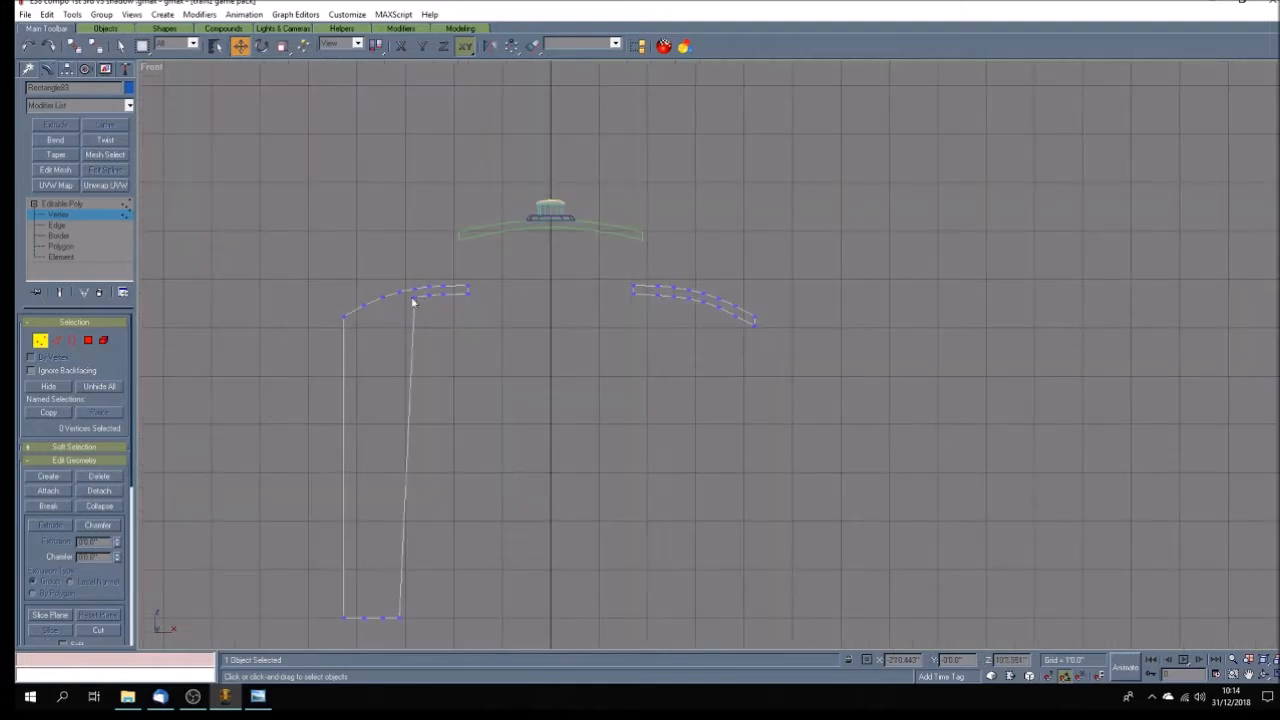
{"action": "left_click_drag", "start_coordinate": [408, 293], "coordinate": [422, 302]}
{"action": "double_click", "coordinate": [1029, 660]}
{"action": "type", "text": "40"}
{"action": "key", "text": "Return"}
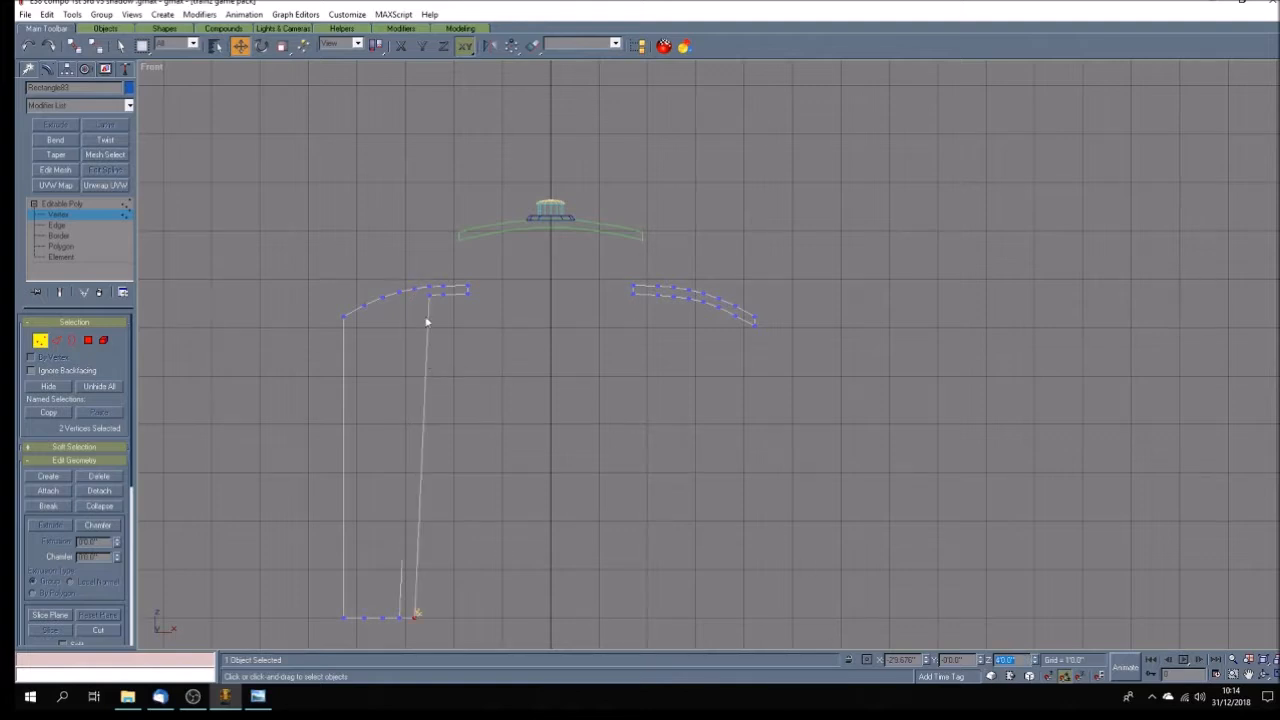
{"action": "left_click_drag", "start_coordinate": [425, 292], "coordinate": [440, 308]}
{"action": "double_click", "coordinate": [1012, 660]}
{"action": "type", "text": "40"}
{"action": "key", "text": "Return"}
Set the Z position of the left roof section's last two underside vertex pairs, up to its inner edge, to 4'.
{"action": "left_click", "coordinate": [438, 298]}
{"action": "double_click", "coordinate": [1026, 659]}
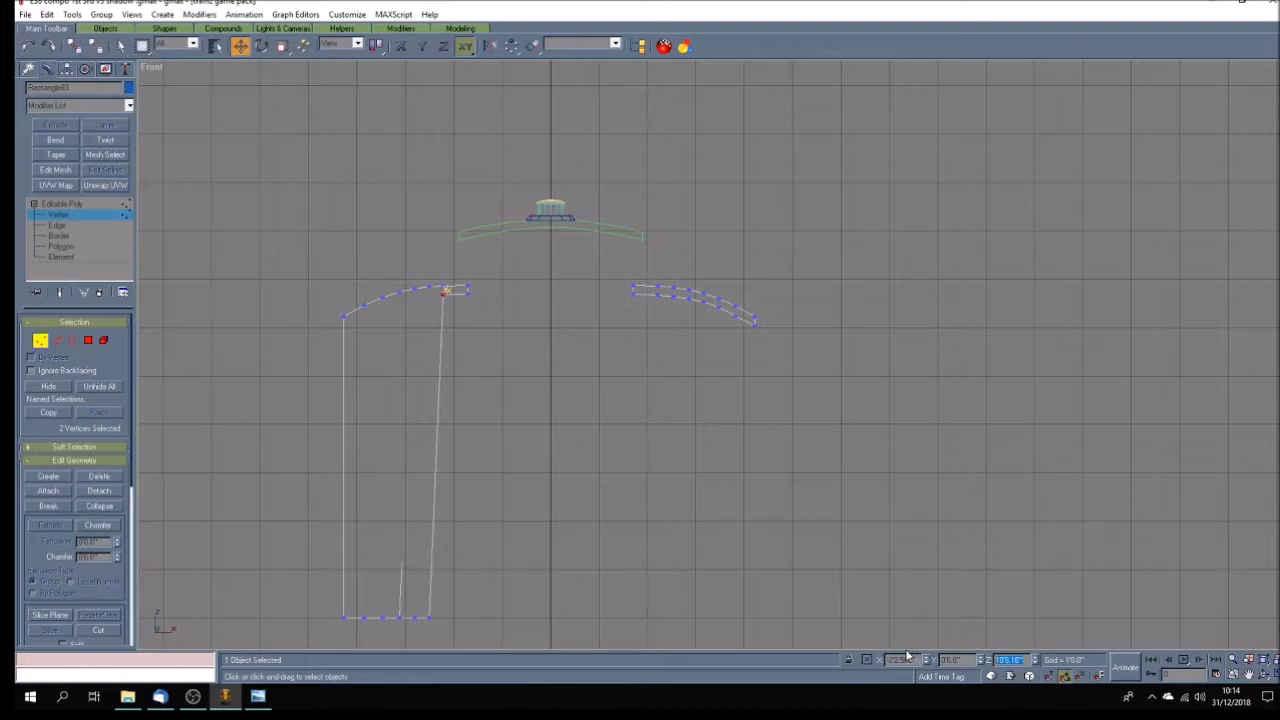
{"action": "key", "text": "Return"}
{"action": "key", "text": "ctrl+c"}
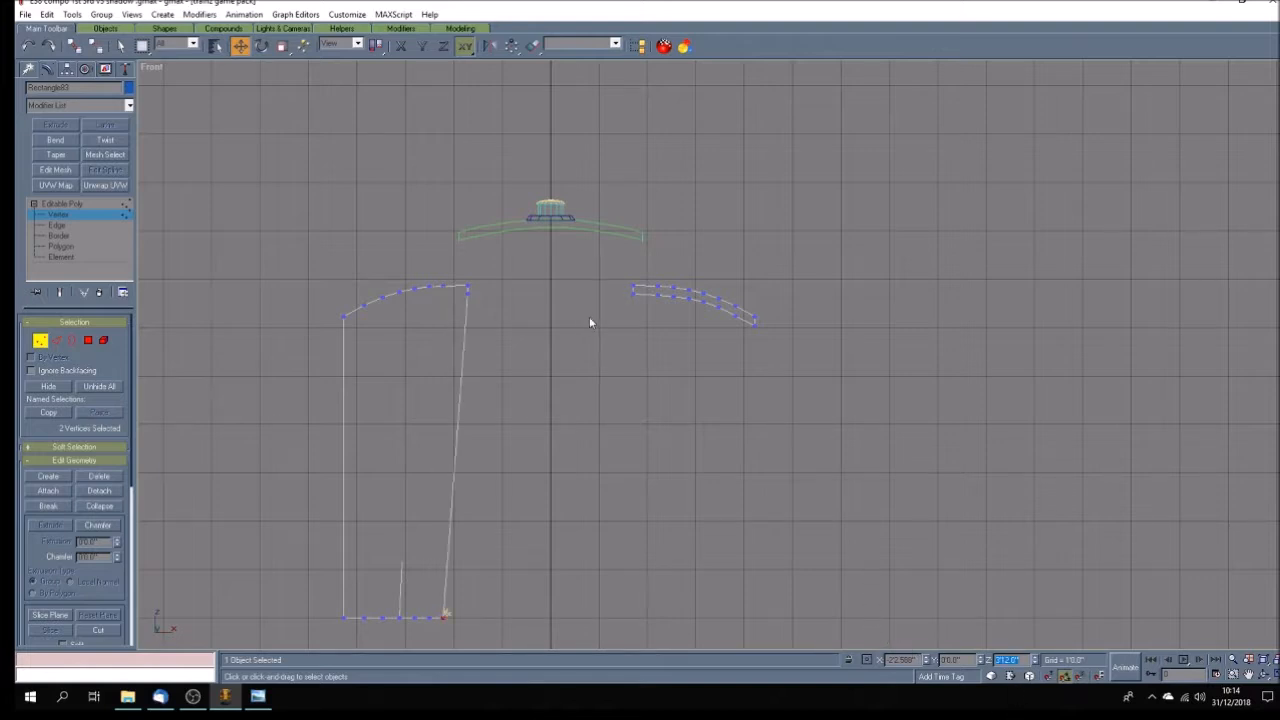
{"action": "left_click", "coordinate": [468, 289]}
{"action": "double_click", "coordinate": [1012, 659]}
{"action": "type", "text": "4"}
{"action": "key", "text": "Return"}
Set the Z position of the right roof section's two innermost underside vertex pairs to 4'.
{"action": "left_click_drag", "start_coordinate": [625, 291], "coordinate": [650, 307]}
{"action": "double_click", "coordinate": [1012, 659]}
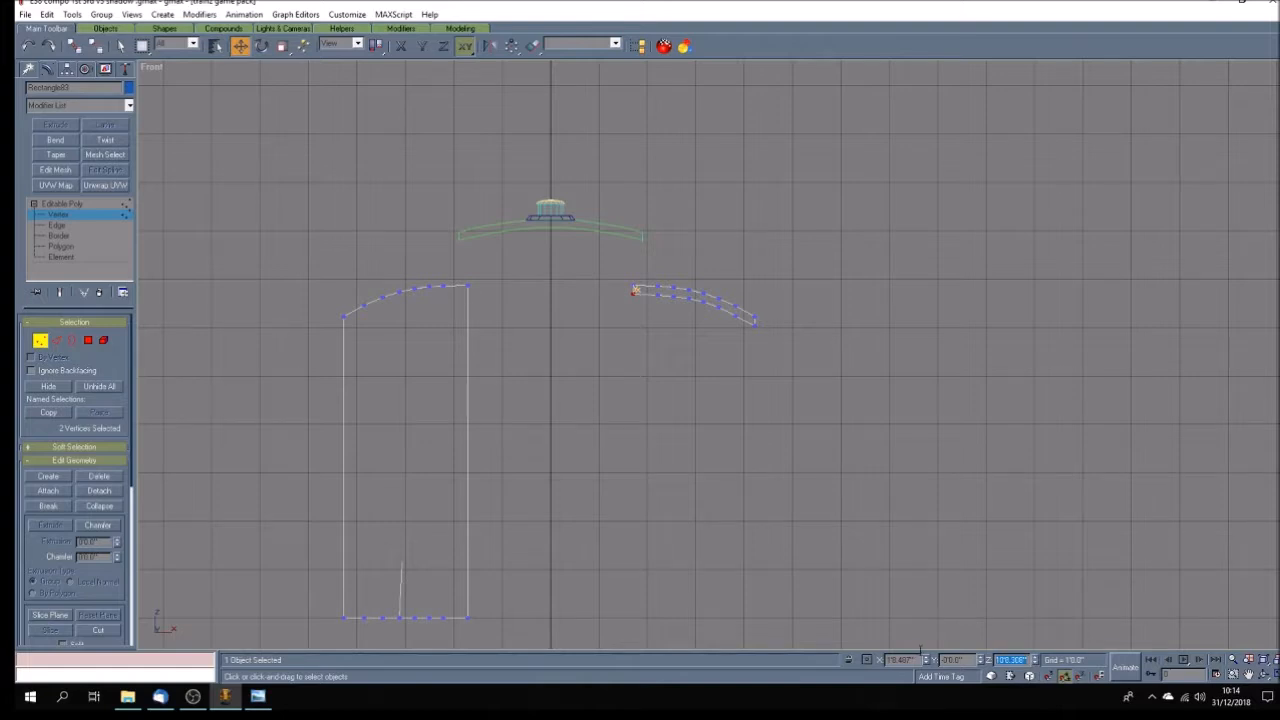
{"action": "type", "text": "4"}
{"action": "key", "text": "Return"}
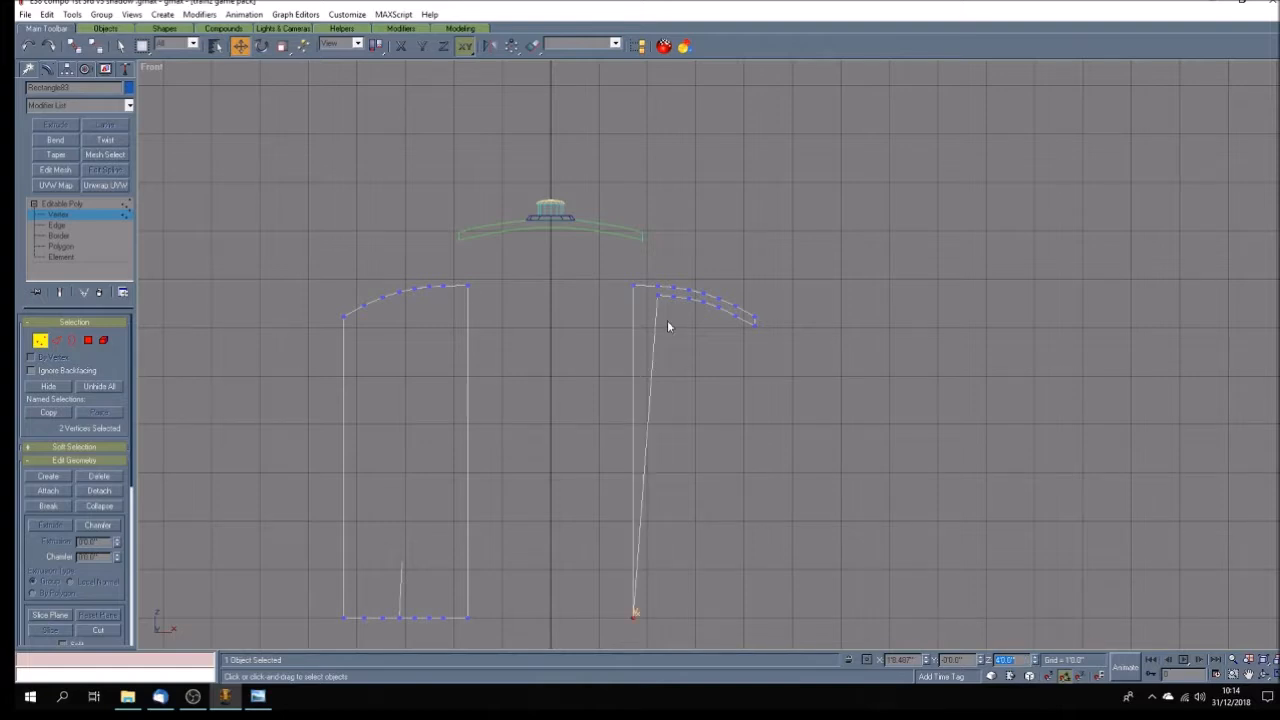
{"action": "key", "text": "ctrl+z"}
{"action": "left_click_drag", "start_coordinate": [1025, 659], "coordinate": [1008, 659]}
{"action": "type", "text": "4"}
{"action": "key", "text": "Return"}
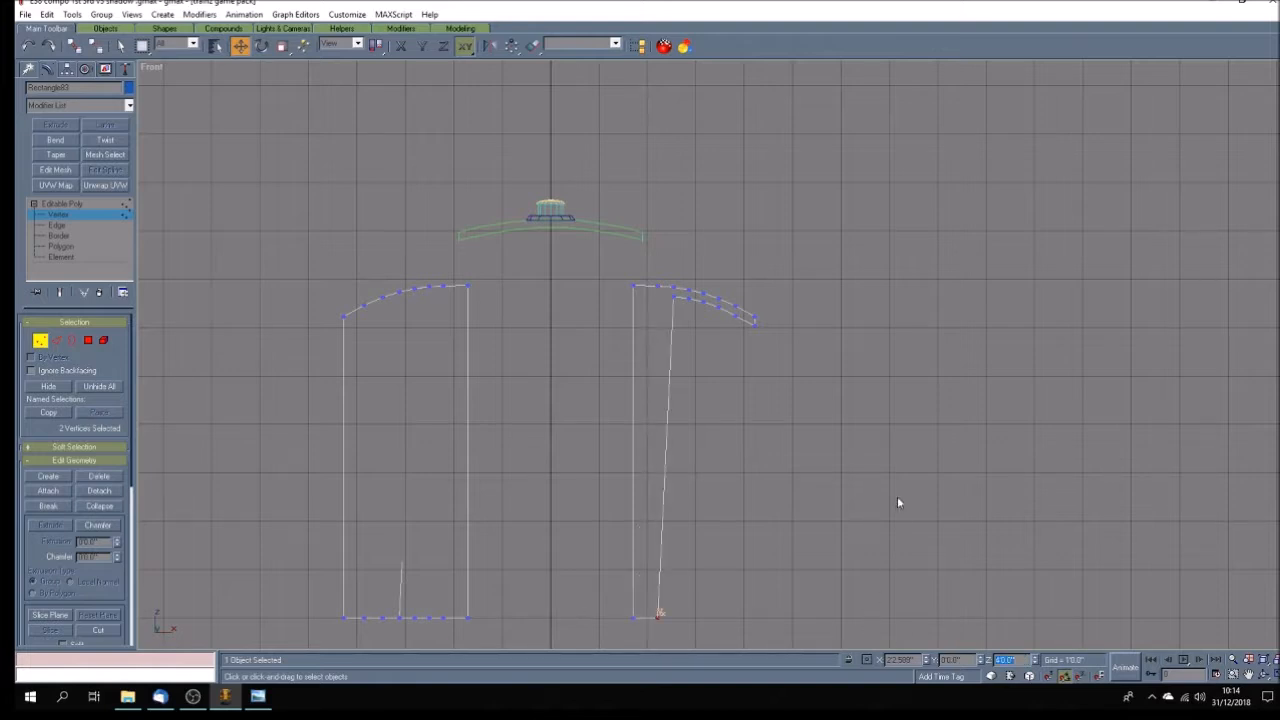
Set the Z position of the right roof section's third and fourth underside vertices from the inner edge to 4'.
{"action": "left_click", "coordinate": [677, 295]}
{"action": "left_click_drag", "start_coordinate": [1029, 660], "coordinate": [927, 645]}
{"action": "type", "text": "312"}
{"action": "key", "text": "Return"}
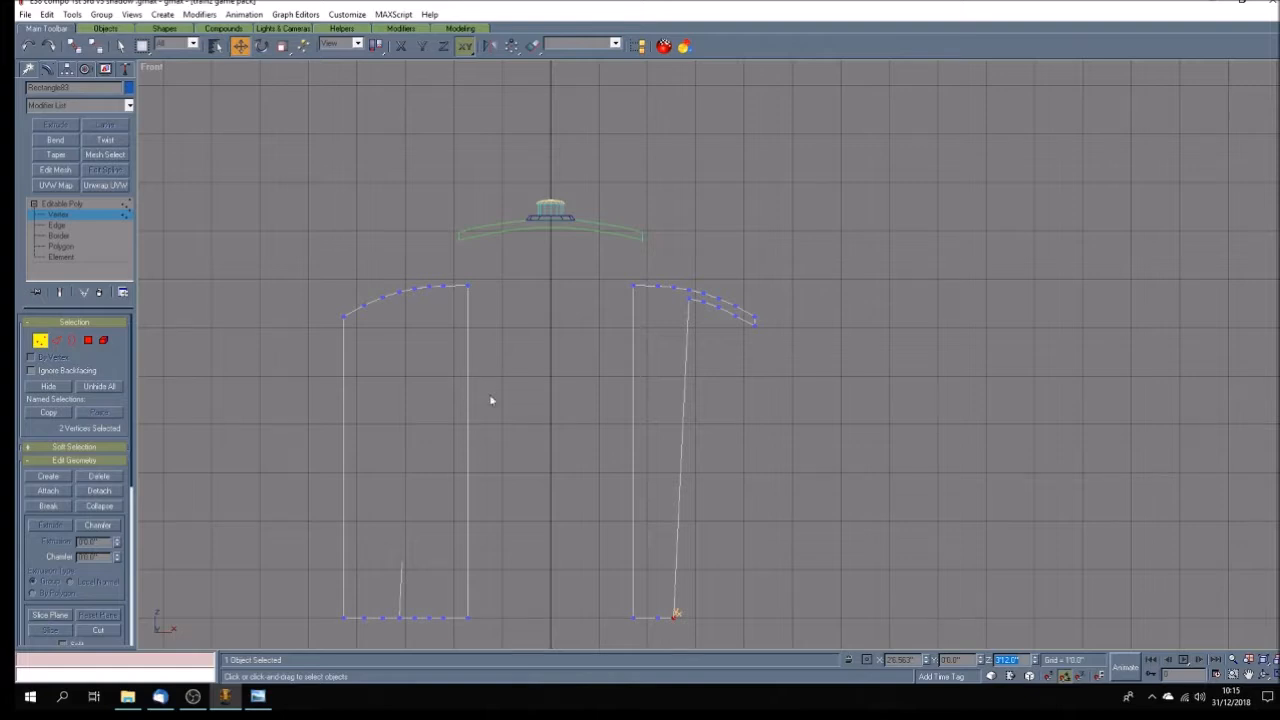
{"action": "left_click", "coordinate": [690, 296]}
{"action": "left_click_drag", "start_coordinate": [1031, 661], "coordinate": [926, 660]}
{"action": "type", "text": "312"}
{"action": "key", "text": "Return"}
Set the Z position of the right roof section's fifth underside vertices from the inner edge to 4'.
{"action": "left_click_drag", "start_coordinate": [710, 303], "coordinate": [710, 302]}
{"action": "left_click_drag", "start_coordinate": [1031, 661], "coordinate": [935, 652]}
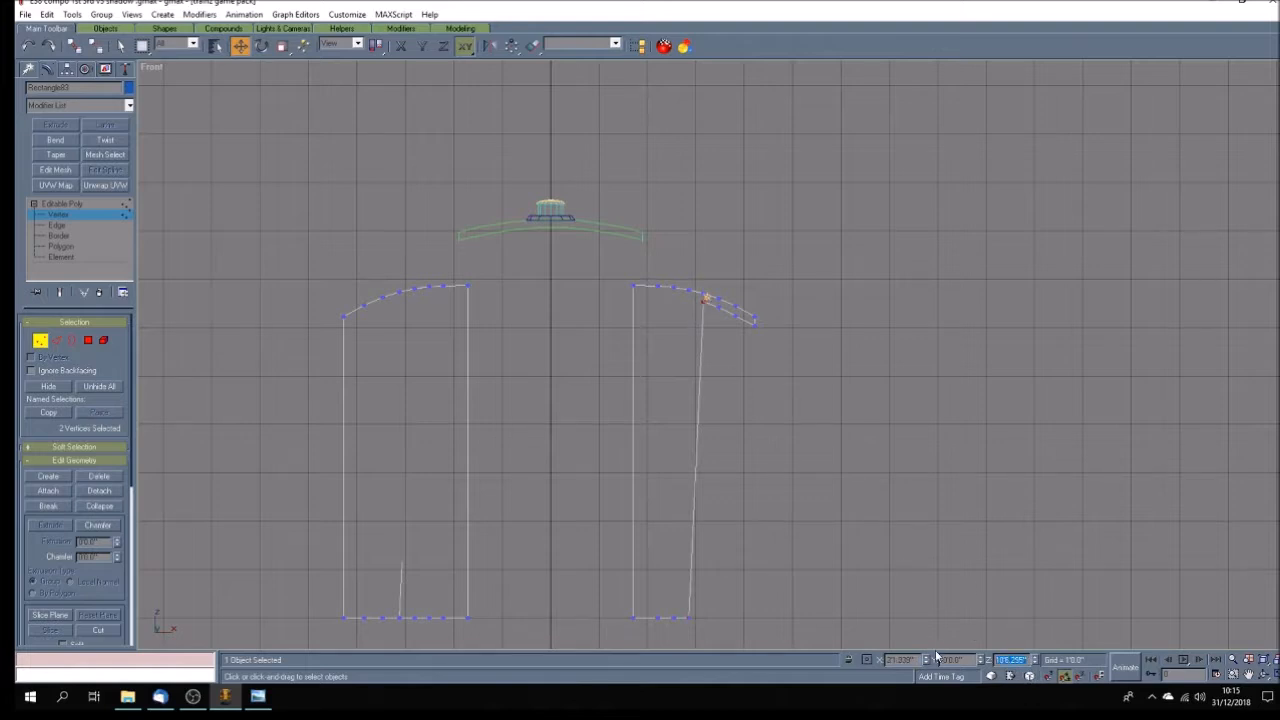
{"action": "key", "text": "ctrl+v"}
{"action": "key", "text": "Return"}
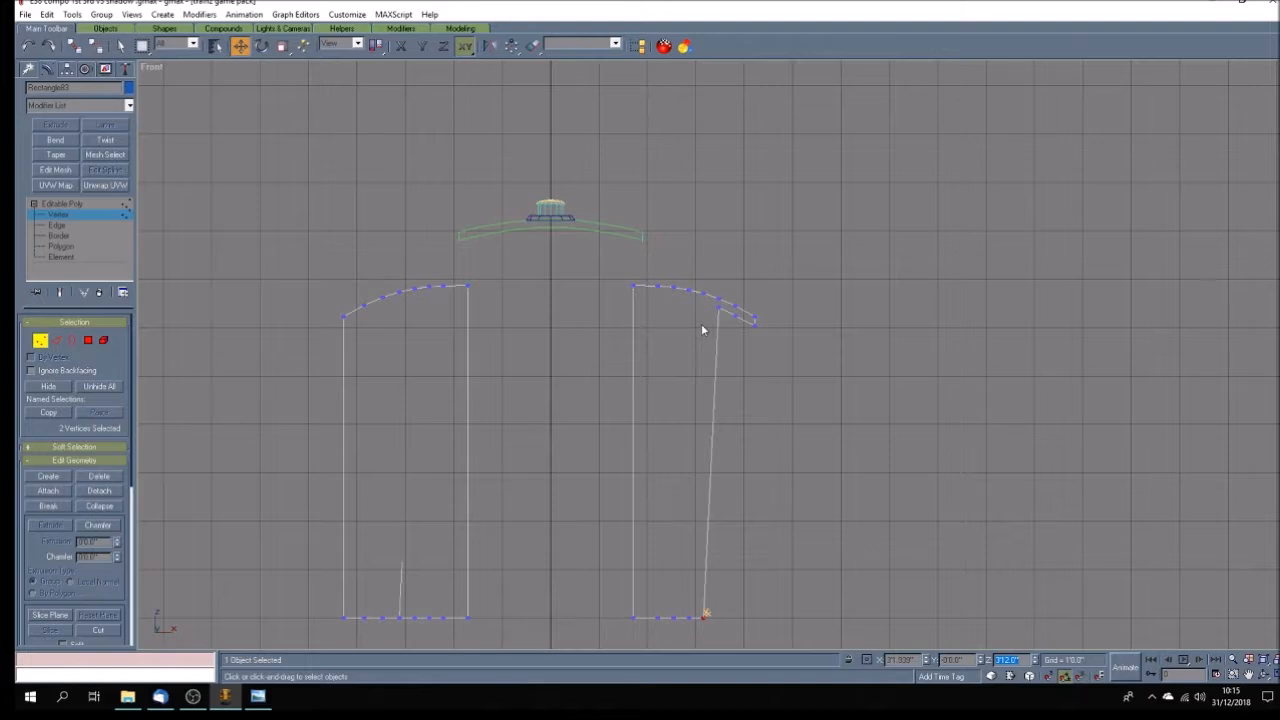
Set the Z position of the right roof section's sixth and seventh underside vertex pairs from the inner edge to 4'.
{"action": "left_click", "coordinate": [719, 305]}
{"action": "left_click_drag", "start_coordinate": [1021, 656], "coordinate": [953, 648]}
{"action": "key", "text": "ctrl+v"}
{"action": "key", "text": "Return"}
{"action": "left_click", "coordinate": [736, 312]}
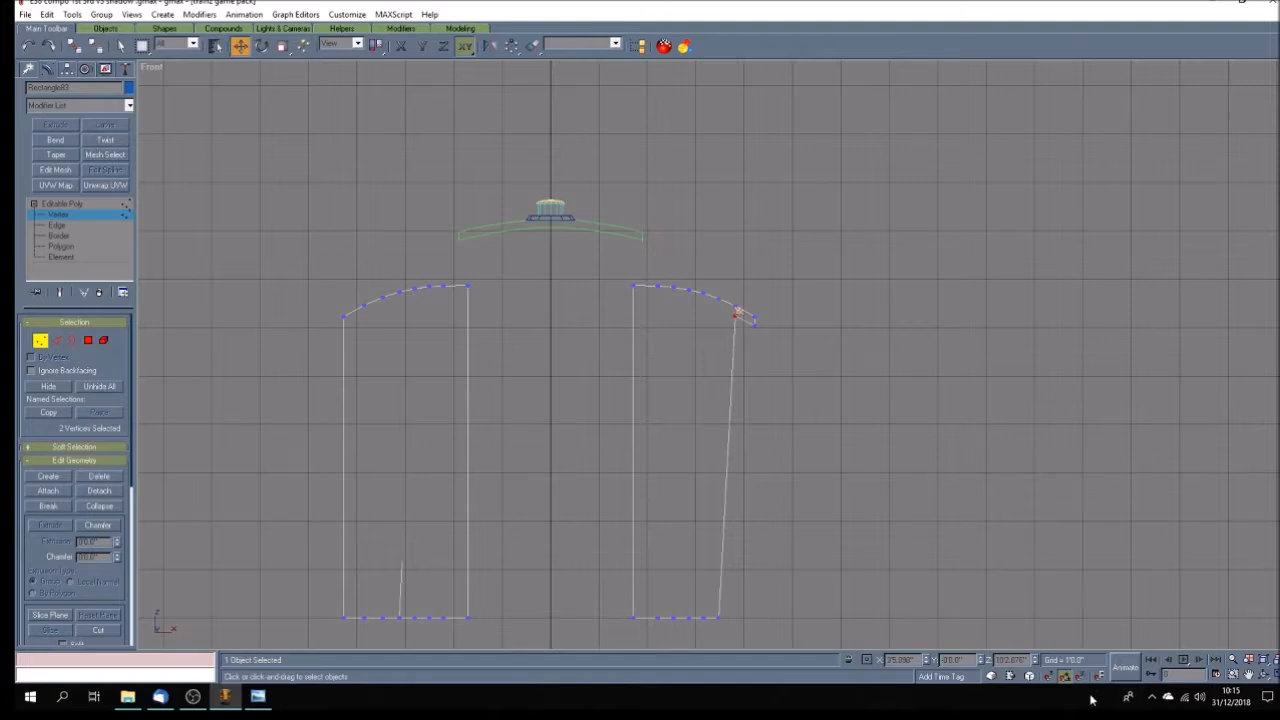
{"action": "left_click_drag", "start_coordinate": [1022, 660], "coordinate": [938, 656]}
{"action": "type", "text": "0"}
{"action": "key", "text": "Return"}
Set the Z position of the lower vertex pair at the right roof section's outer edge to 4' and finish vertex editing.
{"action": "left_click_drag", "start_coordinate": [740, 337], "coordinate": [777, 317]}
{"action": "left_click_drag", "start_coordinate": [1022, 660], "coordinate": [940, 660]}
{"action": "type", "text": "4"}
{"action": "key", "text": "Return"}
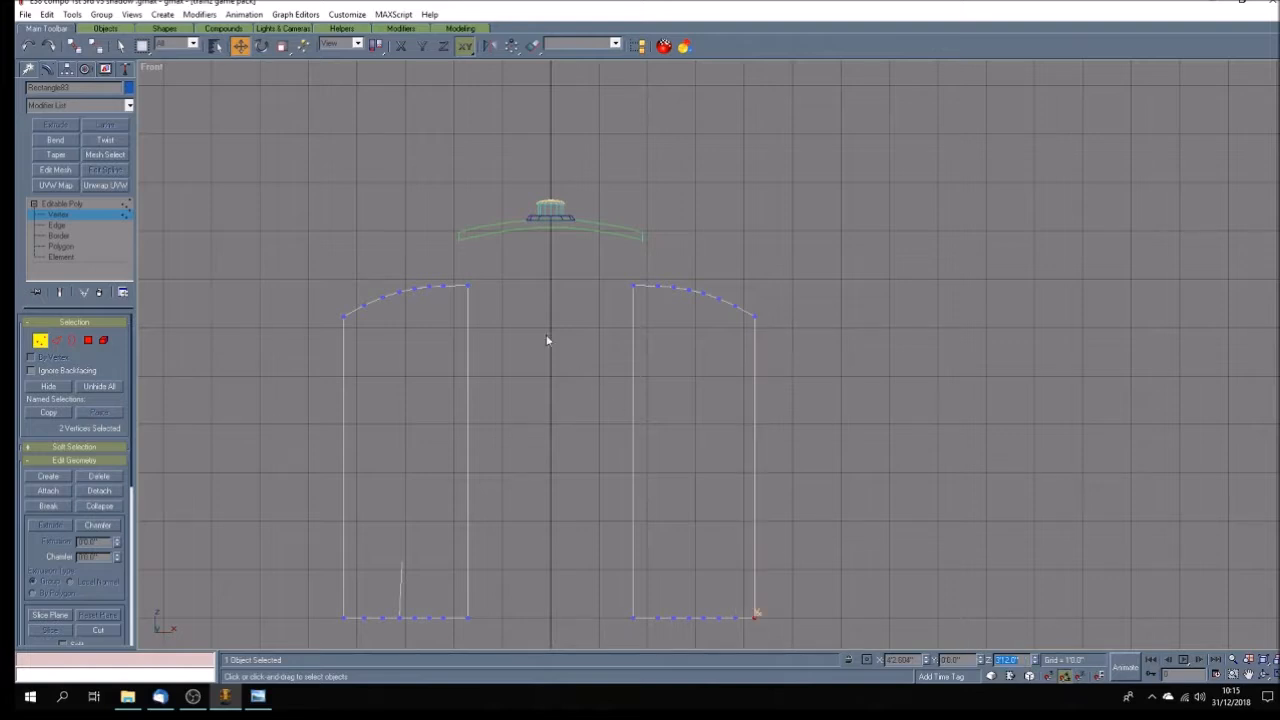
{"action": "left_click", "coordinate": [95, 215]}
Set the Z position of the raised centre roof's outermost lower vertices on both sides to 4'.
{"action": "left_click", "coordinate": [476, 235]}
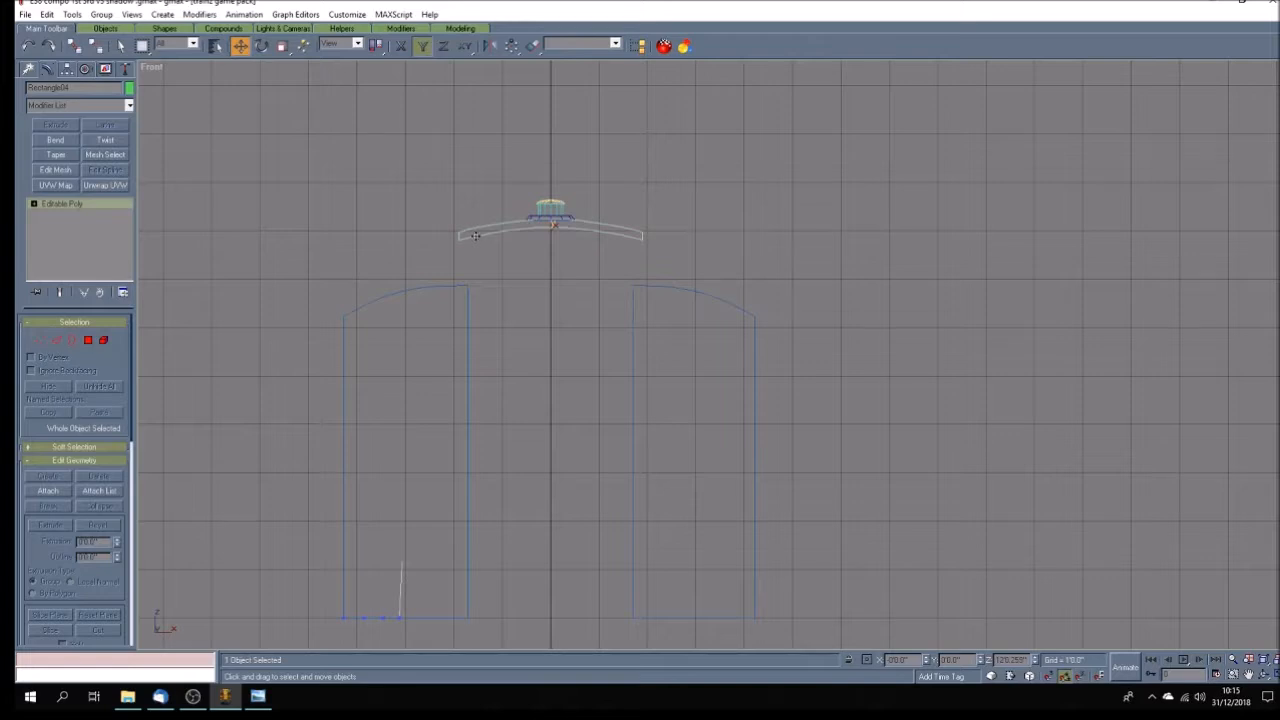
{"action": "left_click", "coordinate": [33, 206]}
{"action": "left_click", "coordinate": [55, 214]}
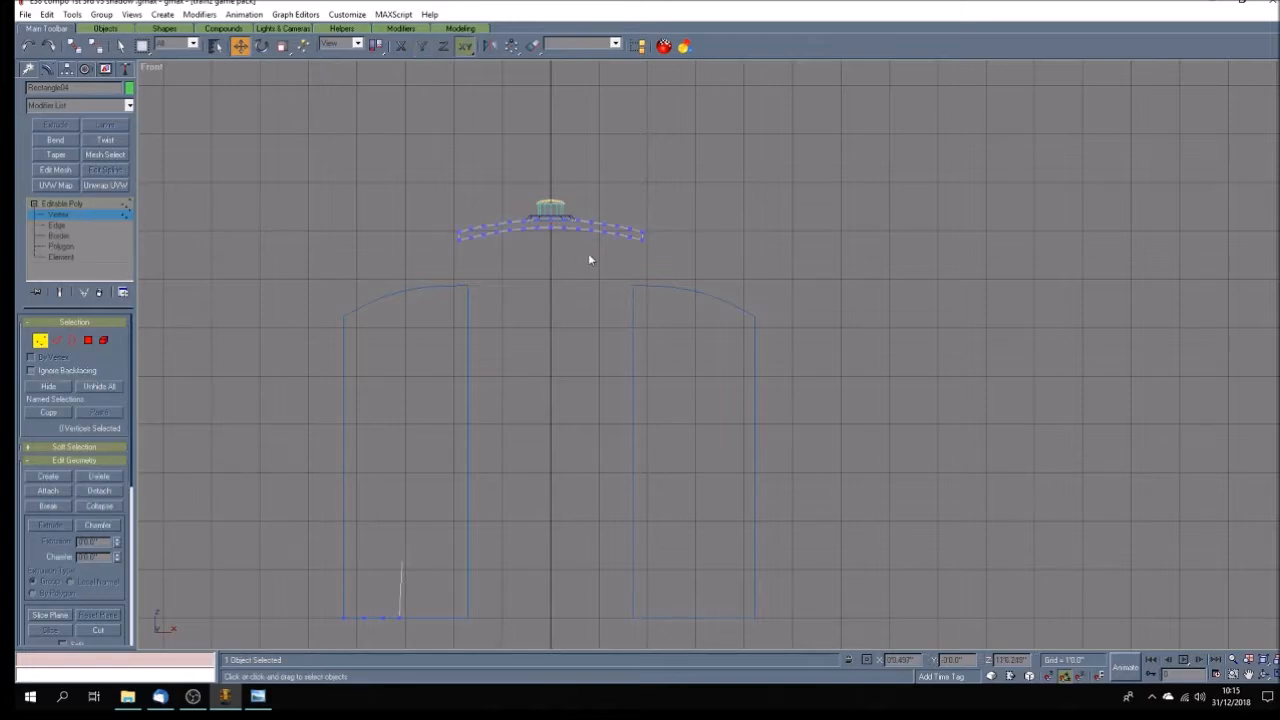
{"action": "left_click_drag", "start_coordinate": [441, 259], "coordinate": [655, 255]}
{"action": "left_click_drag", "start_coordinate": [457, 264], "coordinate": [650, 241]}
{"action": "left_click_drag", "start_coordinate": [1028, 660], "coordinate": [888, 645]}
{"action": "type", "text": "0"}
{"action": "key", "text": "Return"}
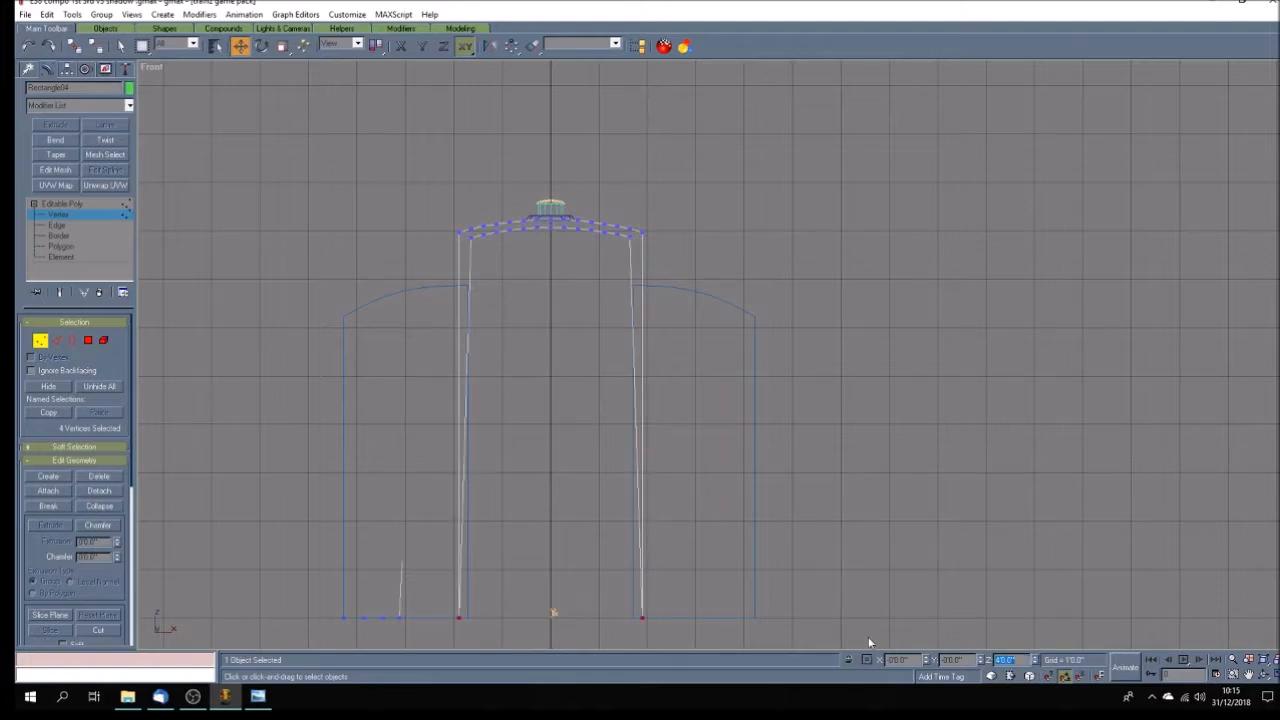
Set the Z position of the centre roof's second and third underside vertices from both outer edges to 4'.
{"action": "left_click", "coordinate": [561, 256]}
{"action": "scroll", "coordinate": [561, 256], "scroll_direction": "up", "scroll_amount": 5}
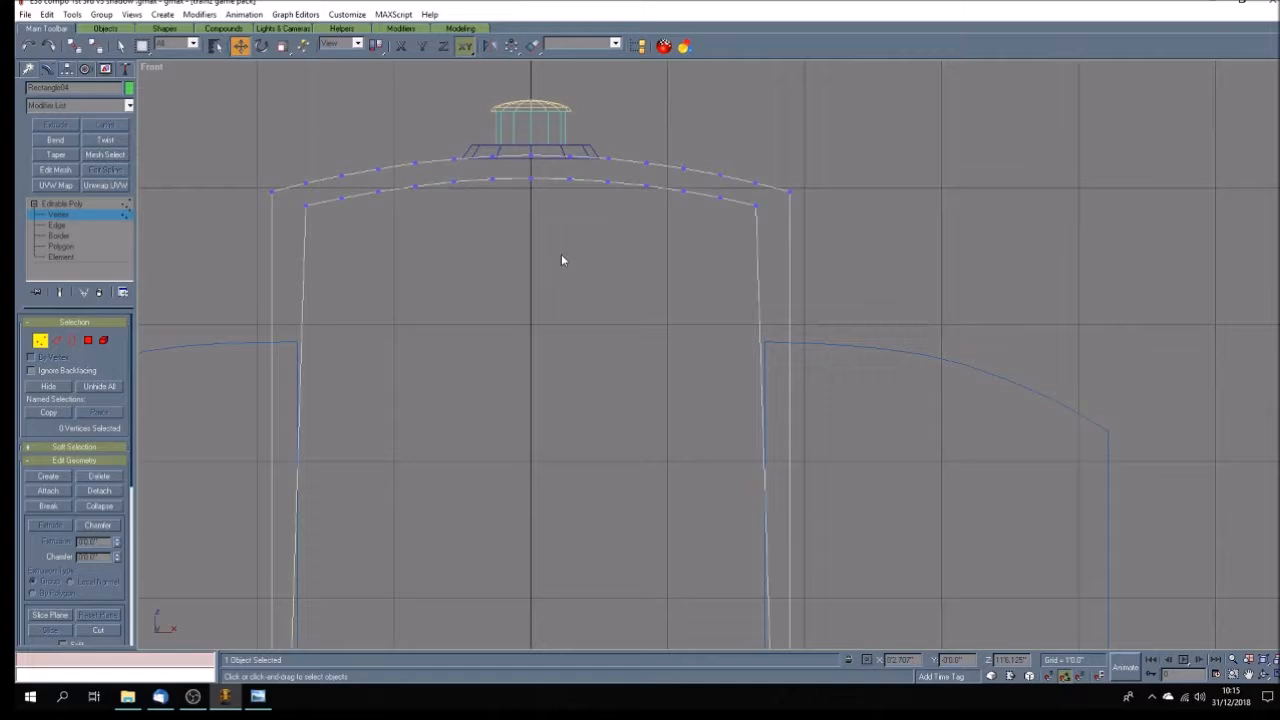
{"action": "left_click_drag", "start_coordinate": [289, 203], "coordinate": [776, 231]}
{"action": "left_click_drag", "start_coordinate": [997, 660], "coordinate": [1043, 658]}
{"action": "type", "text": "4'"}
{"action": "key", "text": "Return"}
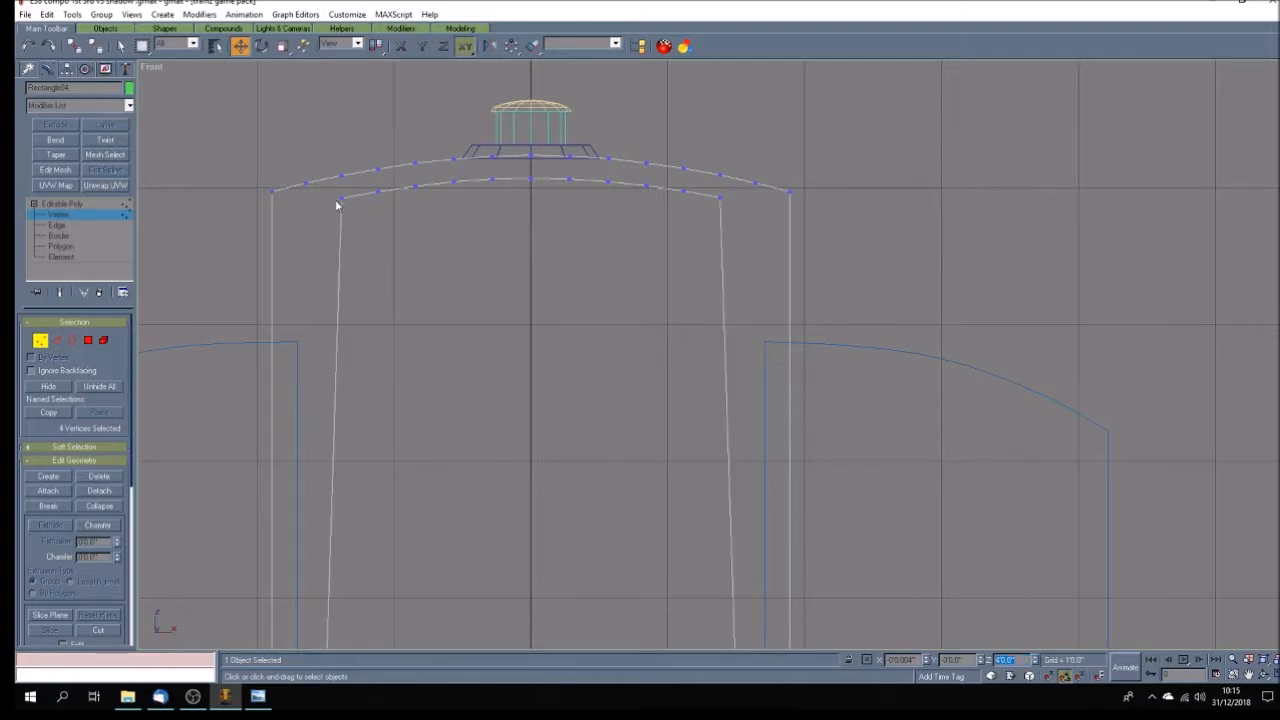
{"action": "left_click_drag", "start_coordinate": [315, 248], "coordinate": [724, 201]}
{"action": "left_click_drag", "start_coordinate": [997, 660], "coordinate": [1031, 661]}
{"action": "type", "text": "1"}
{"action": "key", "text": "Return"}
Set the Z position of the centre roof's fourth and fifth underside vertices from both outer edges to 4'.
{"action": "left_click_drag", "start_coordinate": [354, 276], "coordinate": [696, 198]}
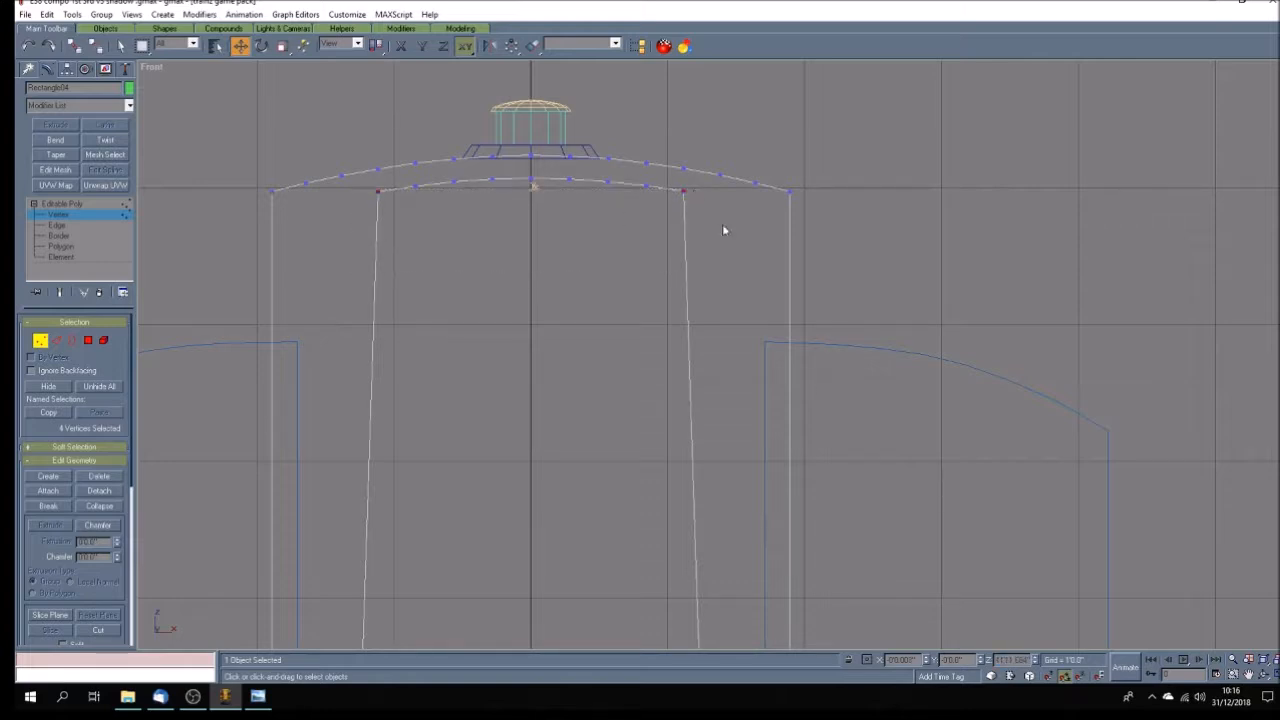
{"action": "left_click", "coordinate": [1012, 660]}
{"action": "type", "text": "4'"}
{"action": "key", "text": "Return"}
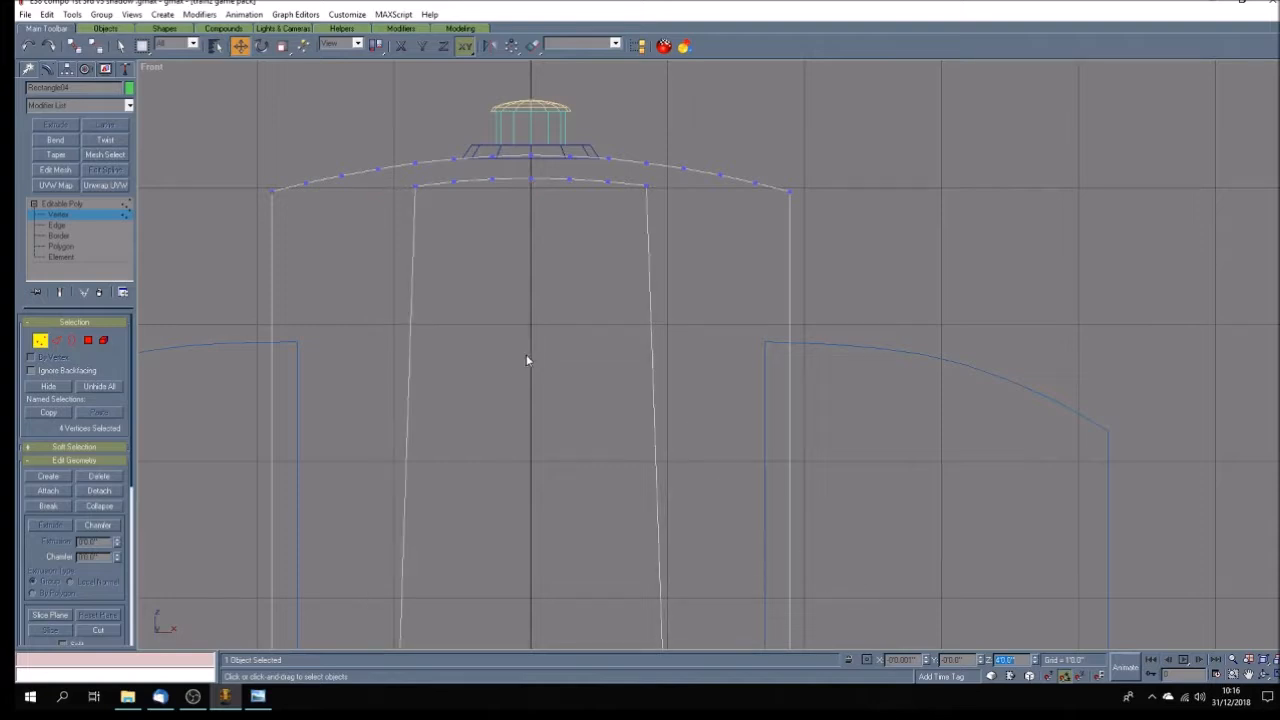
{"action": "left_click_drag", "start_coordinate": [649, 191], "coordinate": [653, 184]}
{"action": "left_click_drag", "start_coordinate": [997, 660], "coordinate": [1051, 663]}
{"action": "type", "text": "4'"}
{"action": "key", "text": "Return"}
Set the Z position of the centre roof's sixth and seventh underside vertices from both outer edges to 4".
{"action": "left_click_drag", "start_coordinate": [425, 219], "coordinate": [468, 171]}
{"action": "left_click_drag", "start_coordinate": [619, 174], "coordinate": [599, 224], "text": "ctrl"}
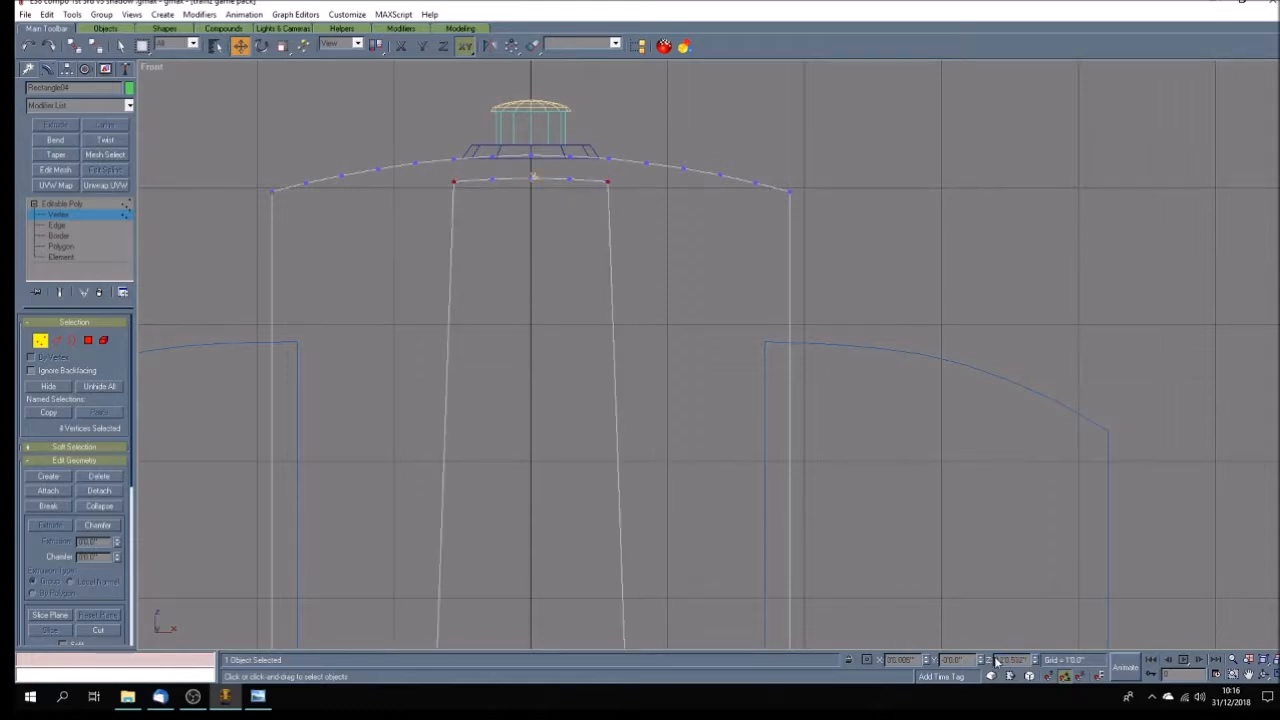
{"action": "left_click_drag", "start_coordinate": [1027, 660], "coordinate": [924, 652]}
{"action": "type", "text": "4"}
{"action": "key", "text": "Return"}
{"action": "left_click_drag", "start_coordinate": [470, 186], "coordinate": [577, 174]}
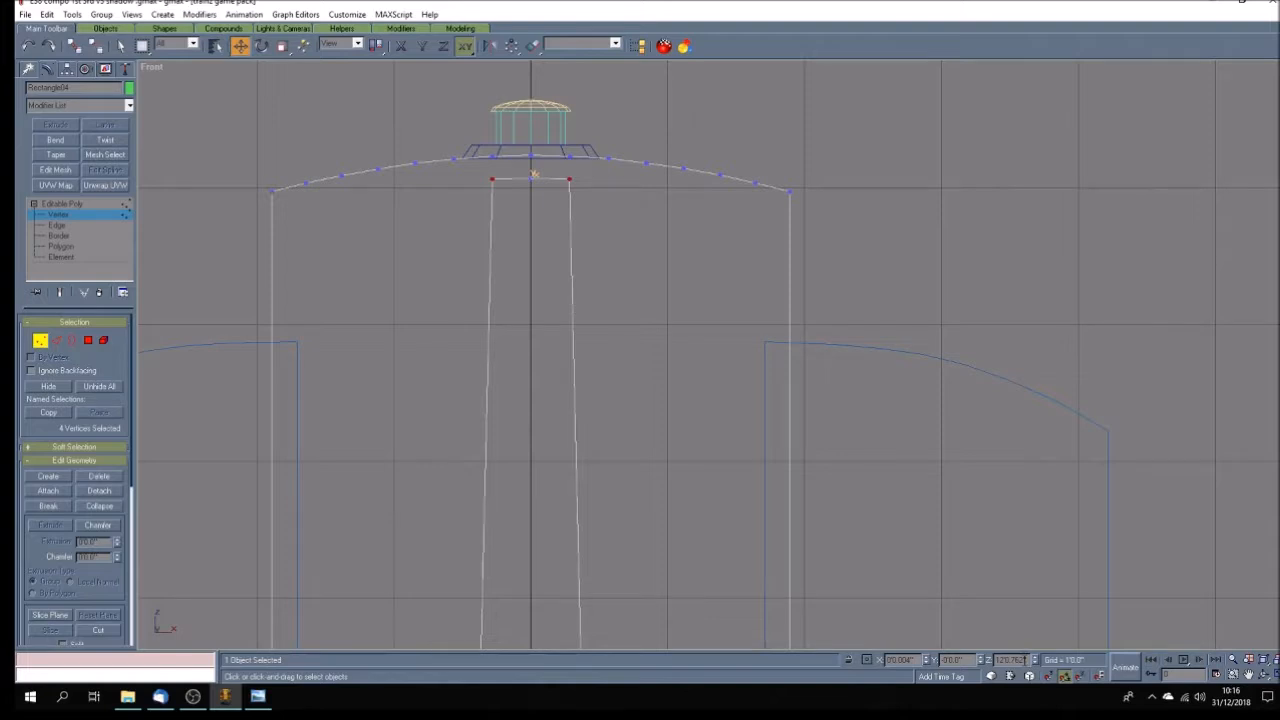
{"action": "double_click", "coordinate": [1010, 660]}
{"action": "type", "text": "4"}
{"action": "key", "text": "Return"}
Set the Z position of the centre roof's middle underside vertex pair to 4" and finish vertex editing.
{"action": "left_click_drag", "start_coordinate": [513, 173], "coordinate": [539, 184]}
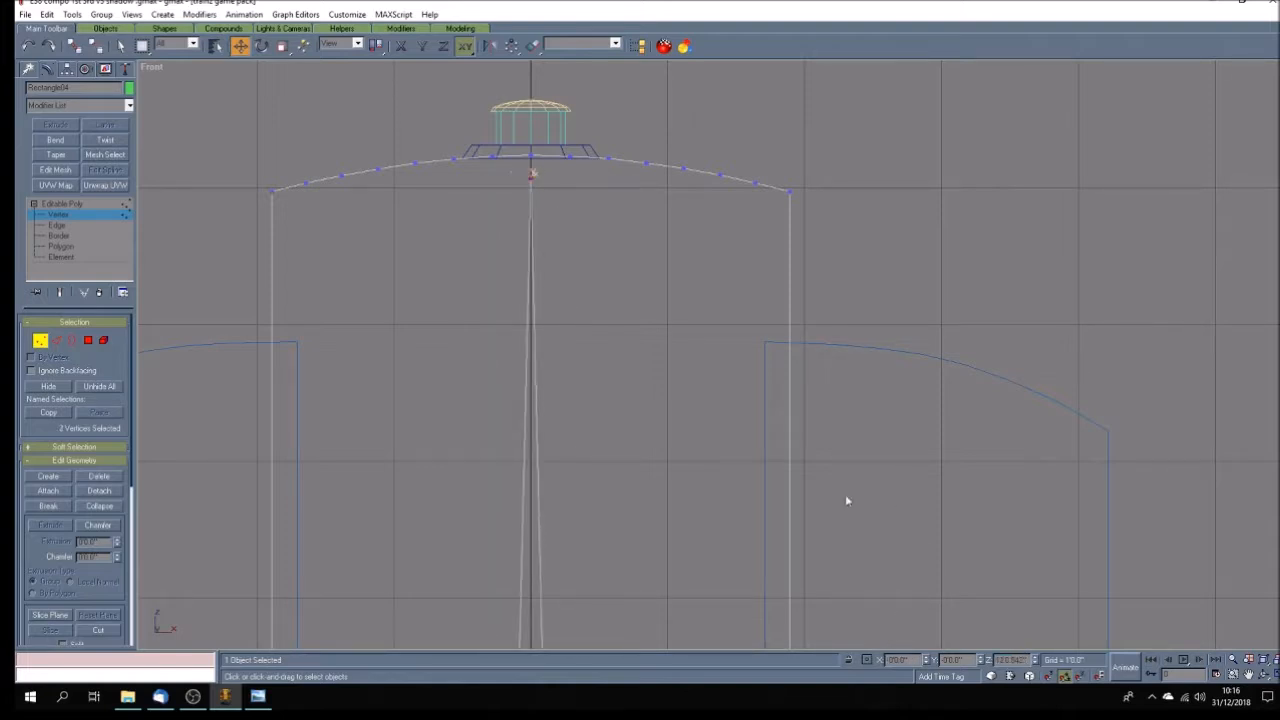
{"action": "left_click_drag", "start_coordinate": [1026, 660], "coordinate": [985, 660]}
{"action": "type", "text": "4"}
{"action": "key", "text": "Return"}
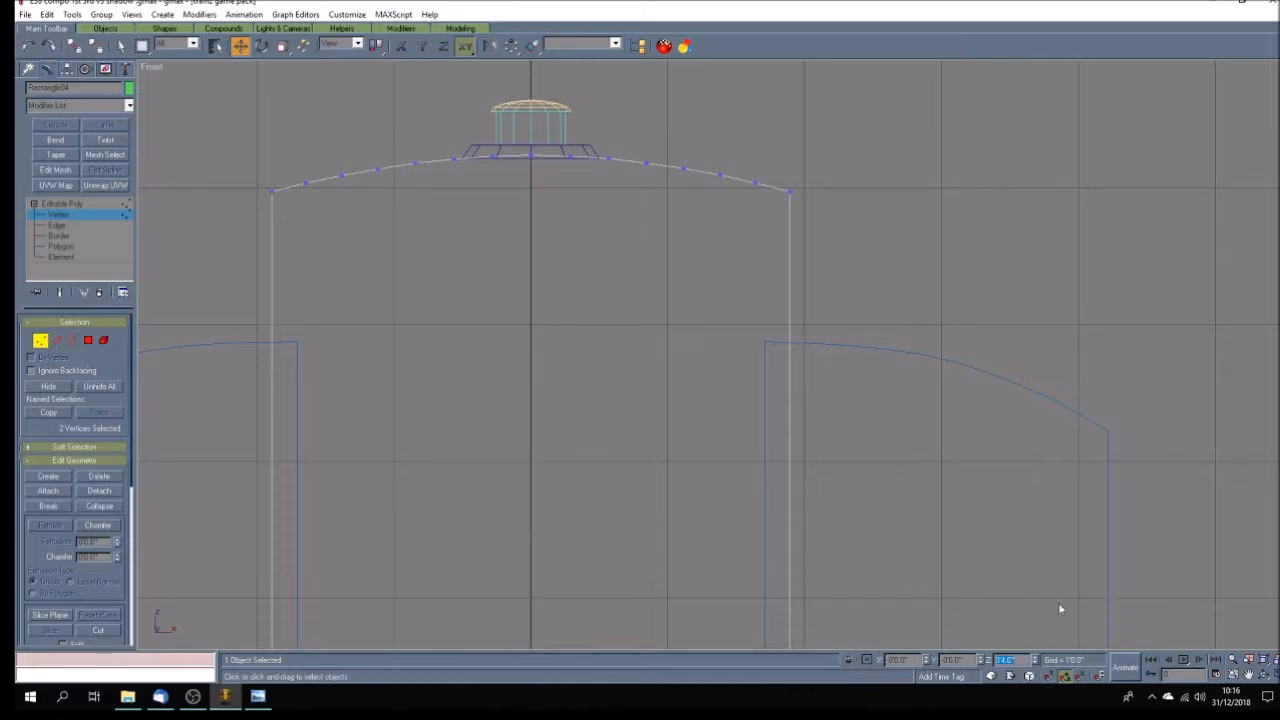
{"action": "left_click", "coordinate": [70, 204]}
{"action": "left_click", "coordinate": [965, 297]}
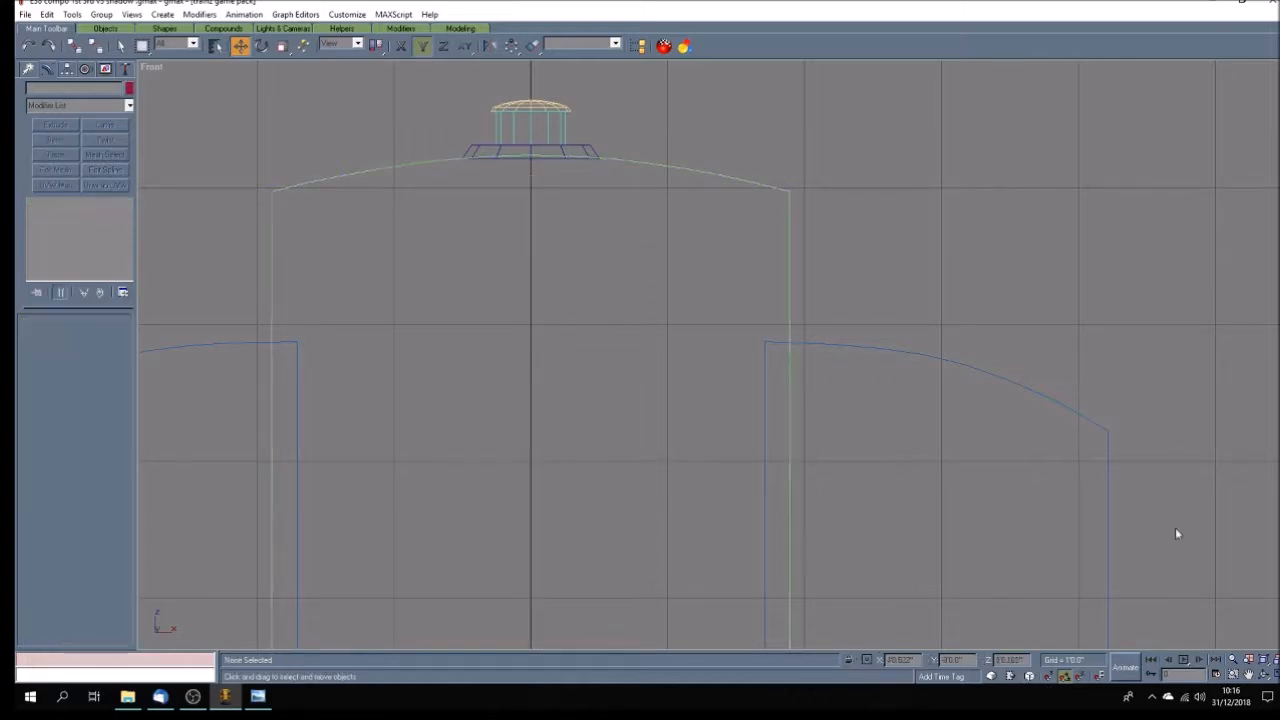
Examine the underside of the stretched roof shapes in the shaded perspective view.
{"action": "left_click", "coordinate": [1275, 675]}
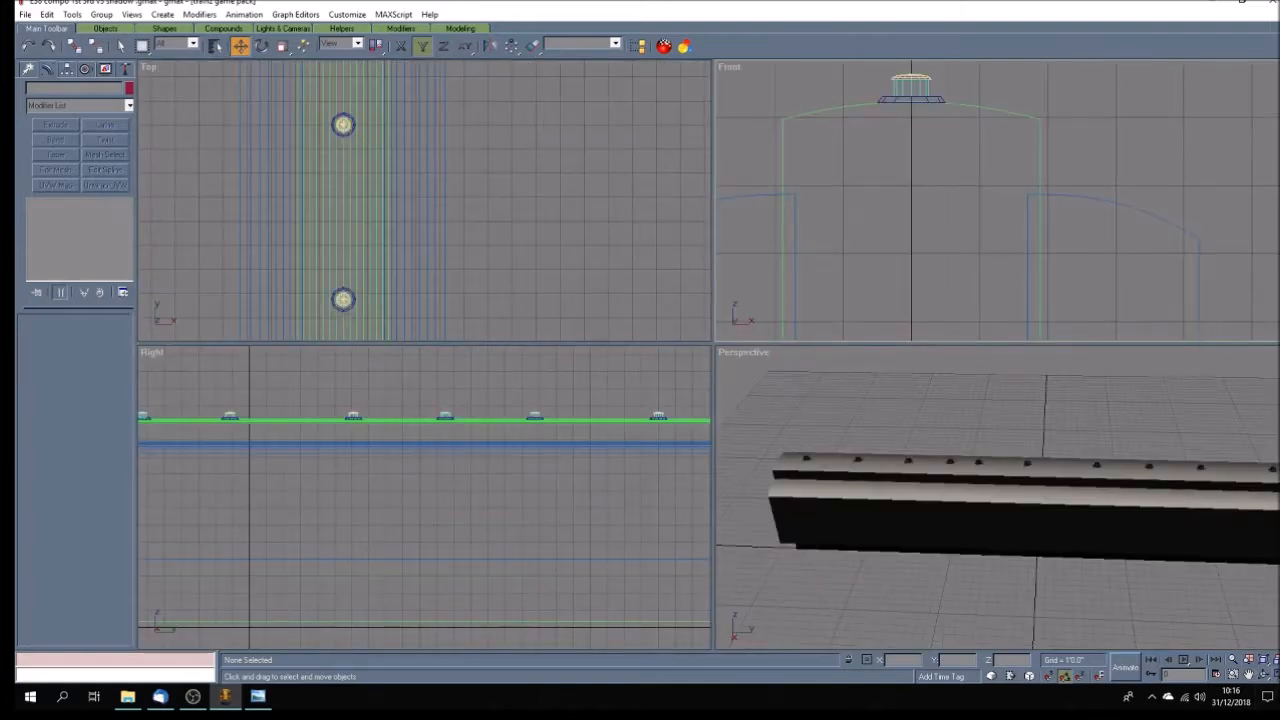
{"action": "key", "text": "ctrl+p"}
{"action": "key", "text": "F3"}
{"action": "mouse_move", "coordinate": [989, 563]}
{"action": "left_mouse_down"}
{"action": "mouse_move", "coordinate": [934, 471]}
{"action": "mouse_move", "coordinate": [908, 471]}
{"action": "mouse_move", "coordinate": [1043, 497]}
{"action": "left_mouse_up"}
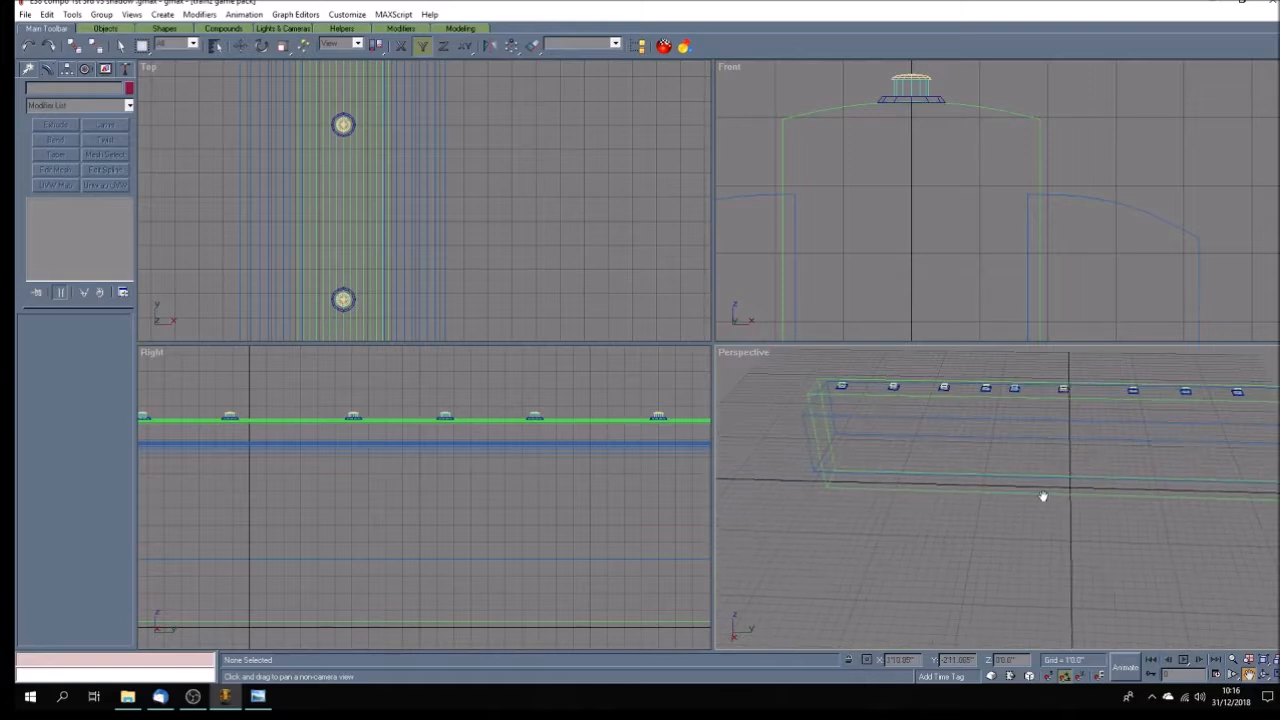
{"action": "left_click", "coordinate": [1265, 674]}
{"action": "mouse_move", "coordinate": [938, 536]}
{"action": "left_mouse_down"}
{"action": "mouse_move", "coordinate": [1016, 506]}
{"action": "mouse_move", "coordinate": [1034, 517]}
{"action": "mouse_move", "coordinate": [1005, 530]}
{"action": "mouse_move", "coordinate": [1083, 528]}
{"action": "mouse_move", "coordinate": [946, 531]}
{"action": "mouse_move", "coordinate": [1054, 547]}
{"action": "left_mouse_up"}
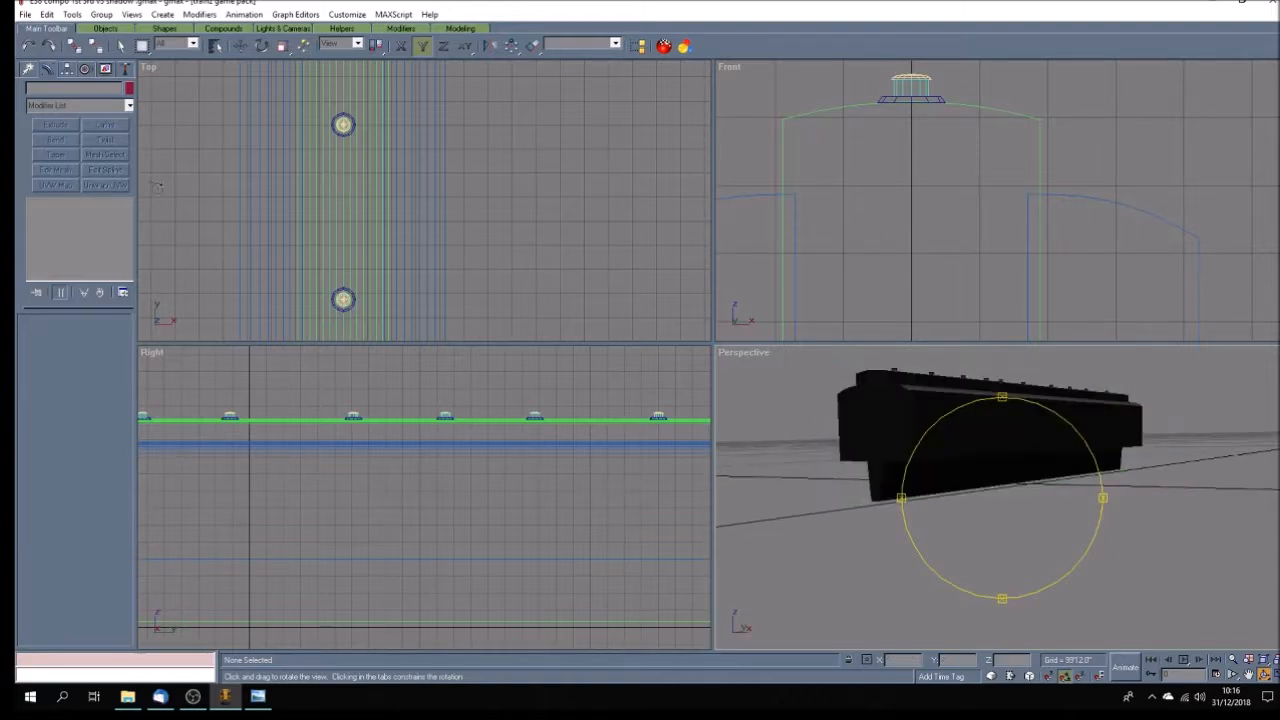
{"action": "left_click", "coordinate": [120, 45]}
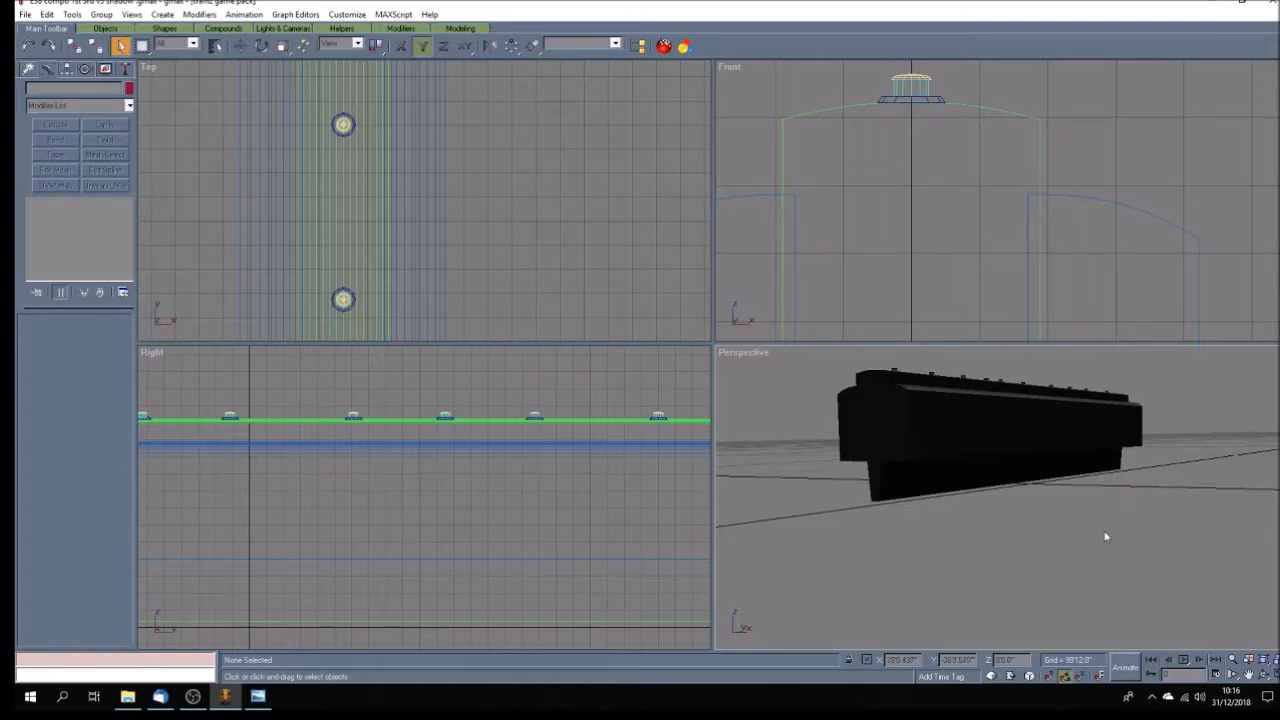
Set the Z position of the centre roof's ten lowest middle vertices to 4', save the file and finish vertex editing.
{"action": "left_click", "coordinate": [919, 308]}
{"action": "scroll", "coordinate": [928, 306], "scroll_direction": "down", "scroll_amount": 7}
{"action": "scroll", "coordinate": [928, 306], "scroll_direction": "up", "scroll_amount": 8}
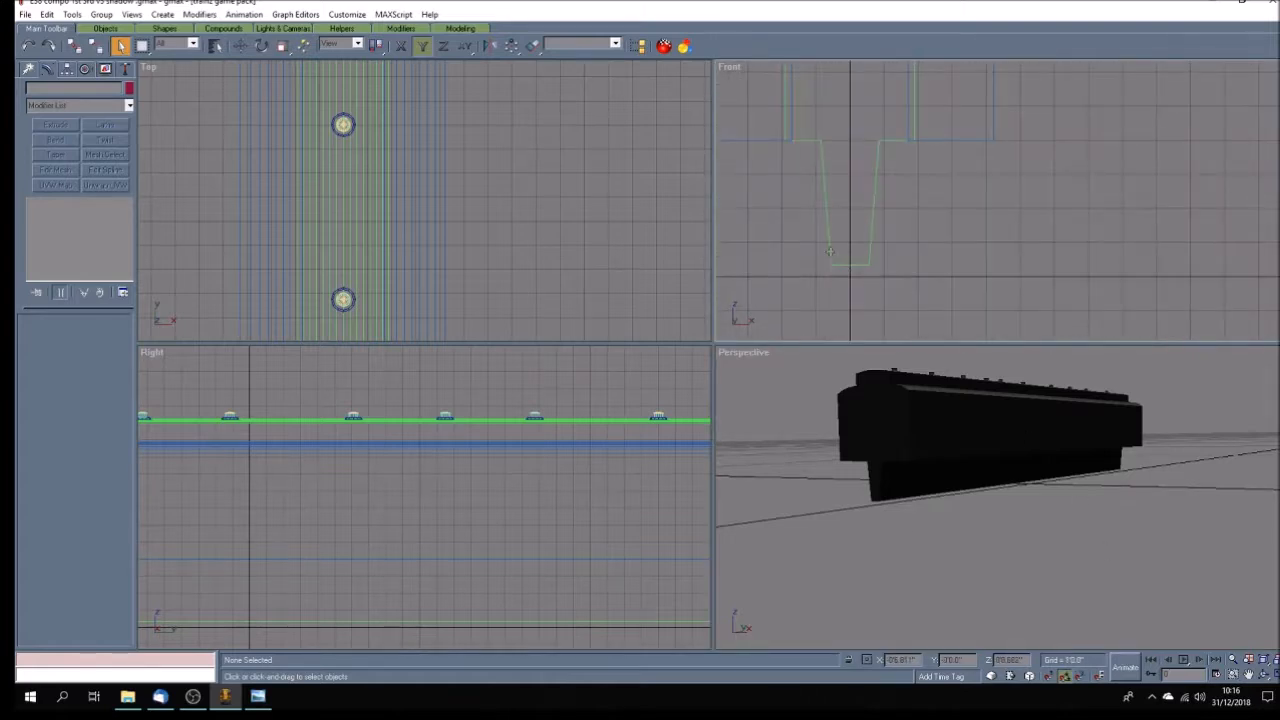
{"action": "left_click", "coordinate": [838, 263]}
{"action": "left_click", "coordinate": [60, 215]}
{"action": "left_click_drag", "start_coordinate": [914, 254], "coordinate": [744, 274]}
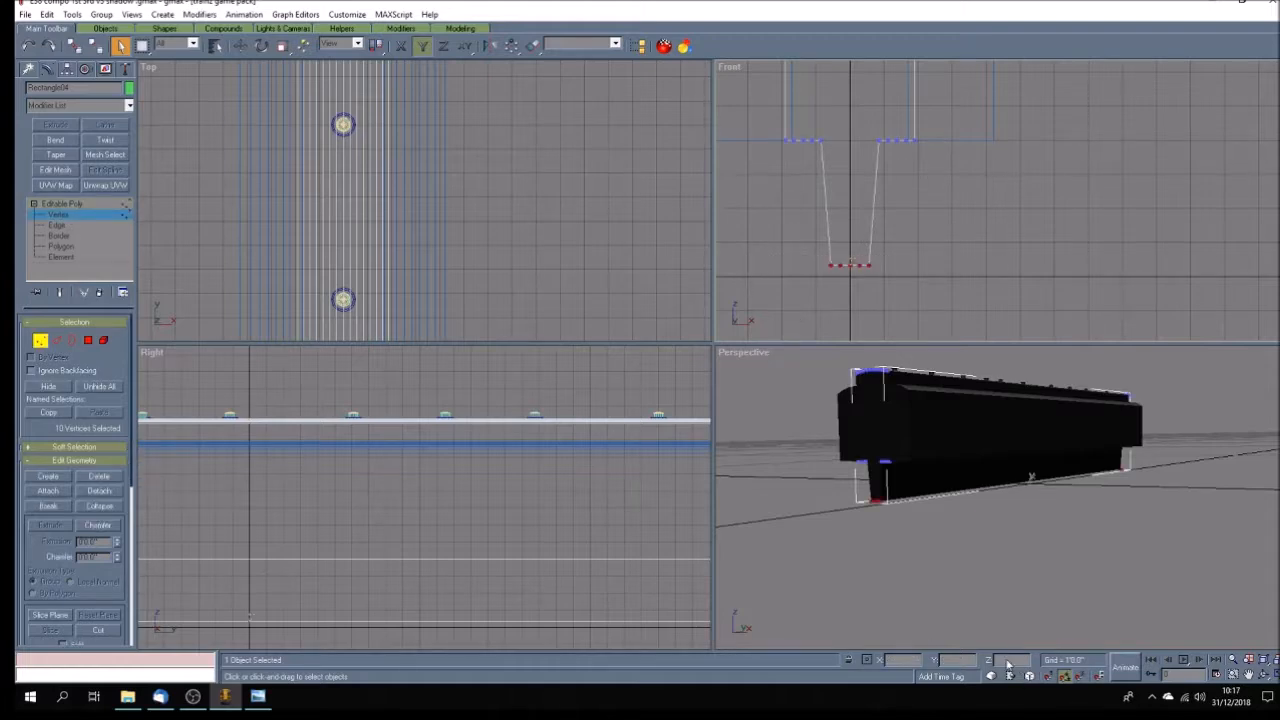
{"action": "left_click", "coordinate": [240, 45]}
{"action": "left_click_drag", "start_coordinate": [1030, 661], "coordinate": [947, 660]}
{"action": "type", "text": "4"}
{"action": "key", "text": "Return"}
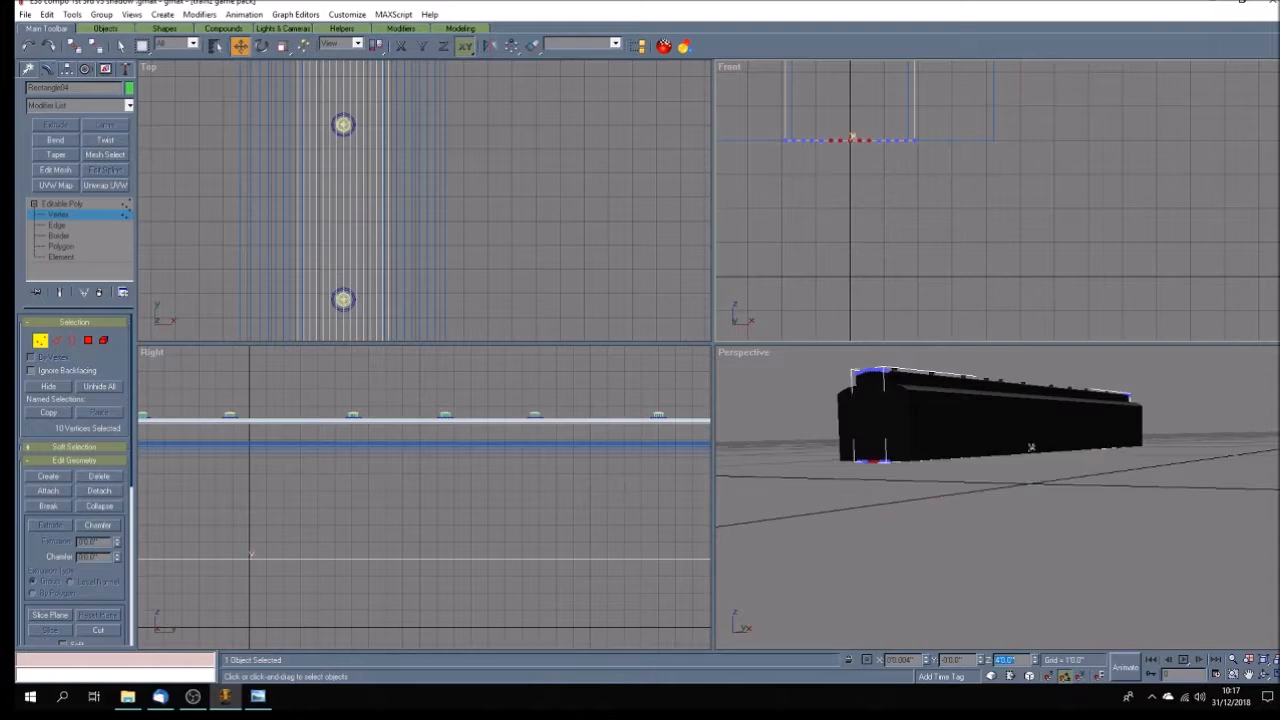
{"action": "key", "text": "ctrl+s"}
{"action": "left_click", "coordinate": [80, 205]}
{"action": "left_click", "coordinate": [1085, 607]}
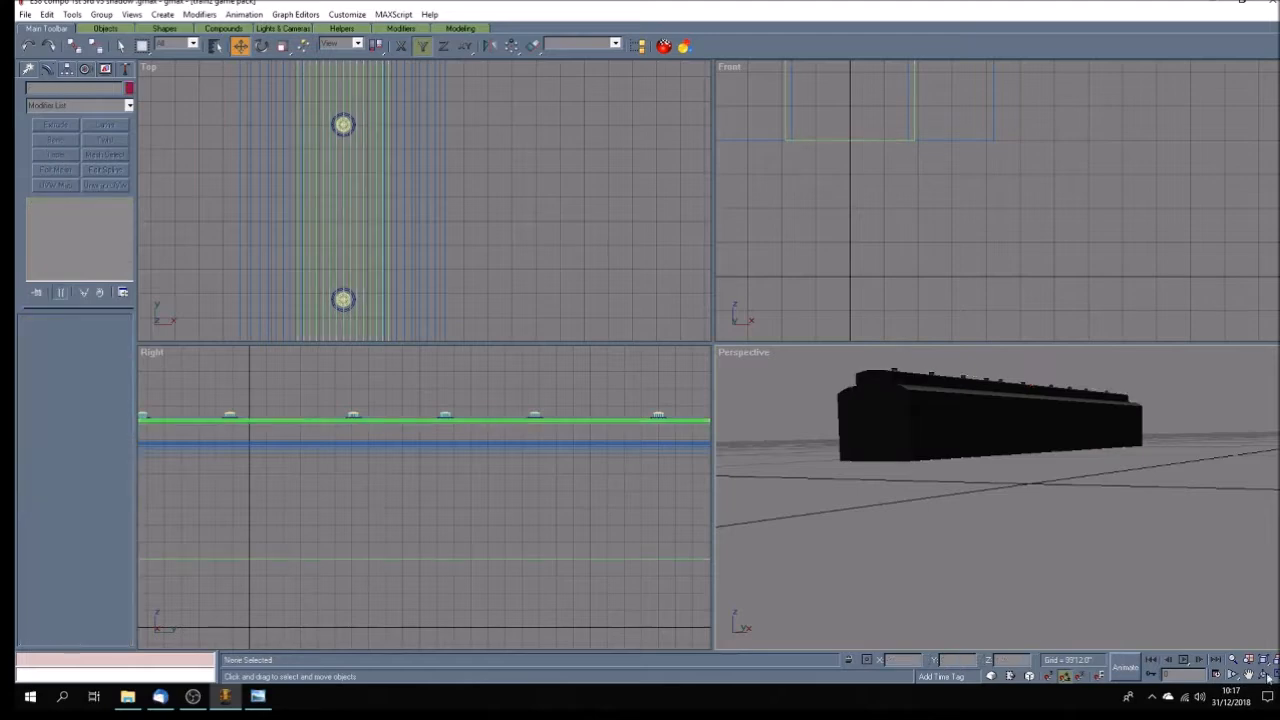
Apply Unwrap UVW to the side roof sections and move their UVs from the cream patch onto the black texture area.
{"action": "left_click", "coordinate": [1264, 675]}
{"action": "mouse_move", "coordinate": [1022, 598]}
{"action": "left_mouse_down"}
{"action": "mouse_move", "coordinate": [1037, 560]}
{"action": "mouse_move", "coordinate": [976, 587]}
{"action": "mouse_move", "coordinate": [1076, 609]}
{"action": "left_mouse_up"}
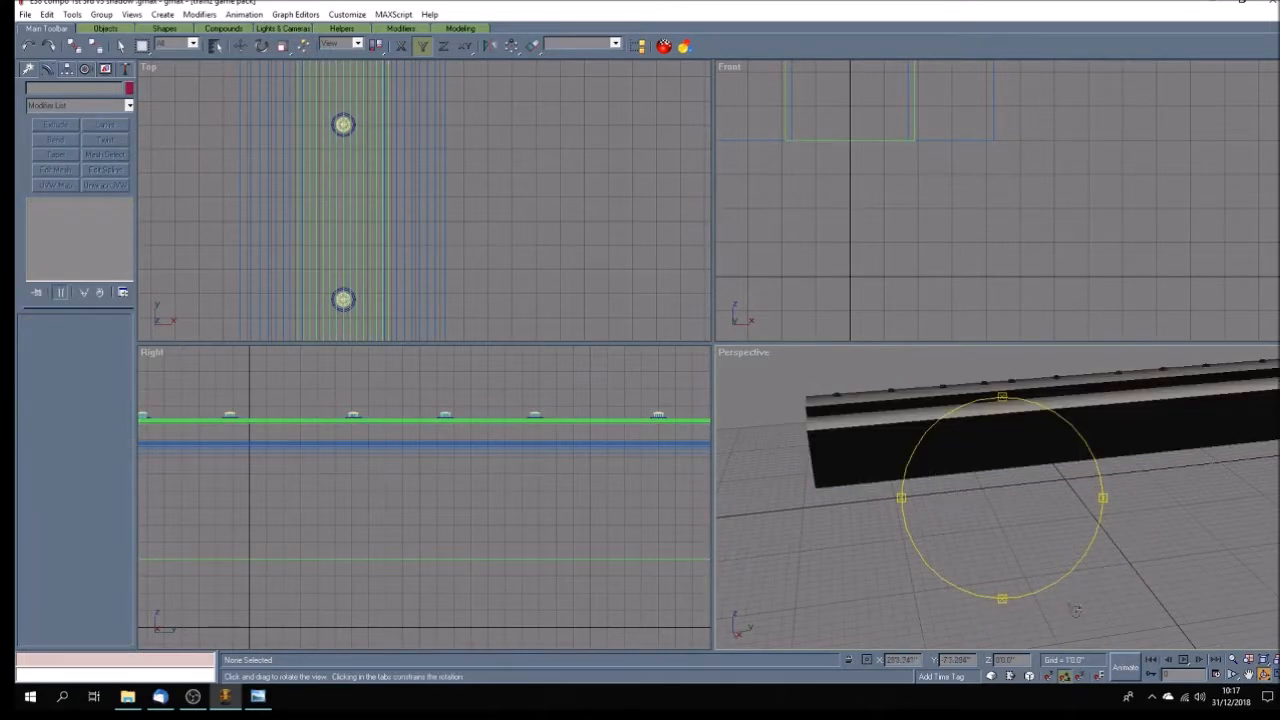
{"action": "key", "text": "alt+w"}
{"action": "key", "text": "q"}
{"action": "left_click", "coordinate": [355, 250]}
{"action": "left_click", "coordinate": [105, 185]}
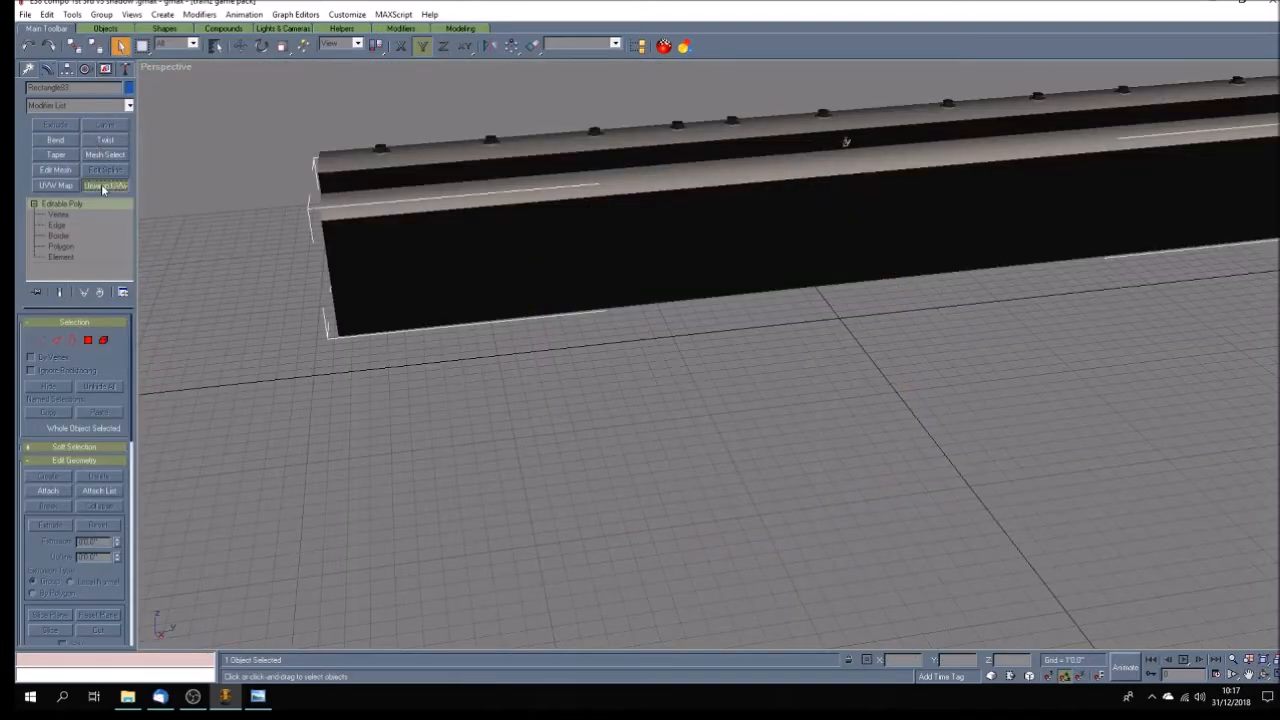
{"action": "left_click", "coordinate": [70, 341]}
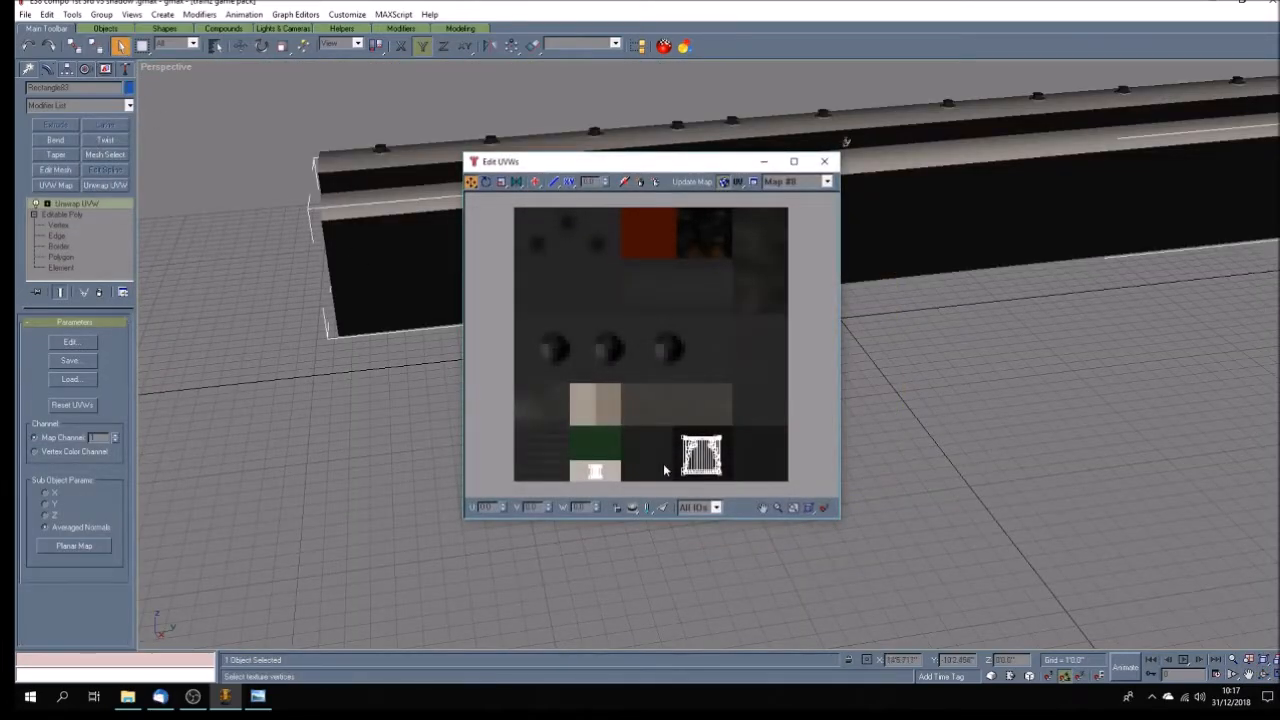
{"action": "left_click_drag", "start_coordinate": [586, 454], "coordinate": [702, 456]}
{"action": "left_click", "coordinate": [824, 161]}
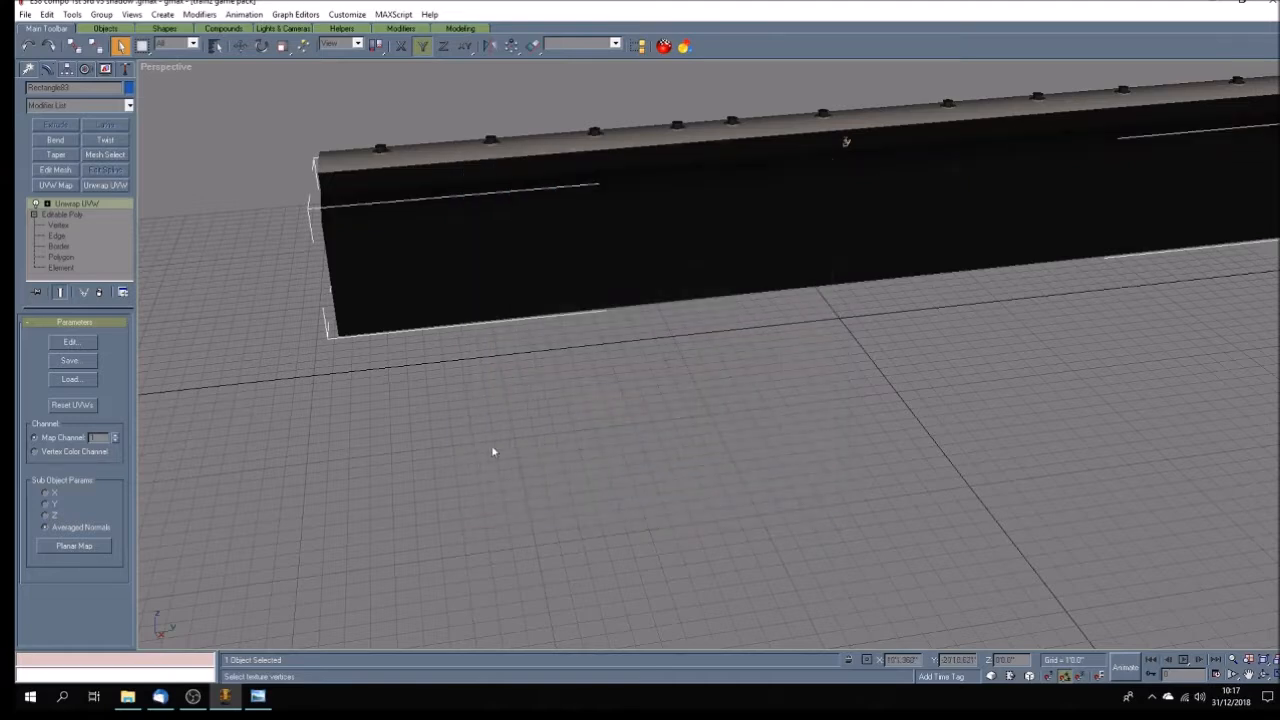
Apply Unwrap UVW to the raised centre roof and move its UVs from the cream patch onto the black texture area.
{"action": "left_click", "coordinate": [100, 185]}
{"action": "left_click", "coordinate": [78, 342]}
{"action": "left_click_drag", "start_coordinate": [570, 452], "coordinate": [621, 492]}
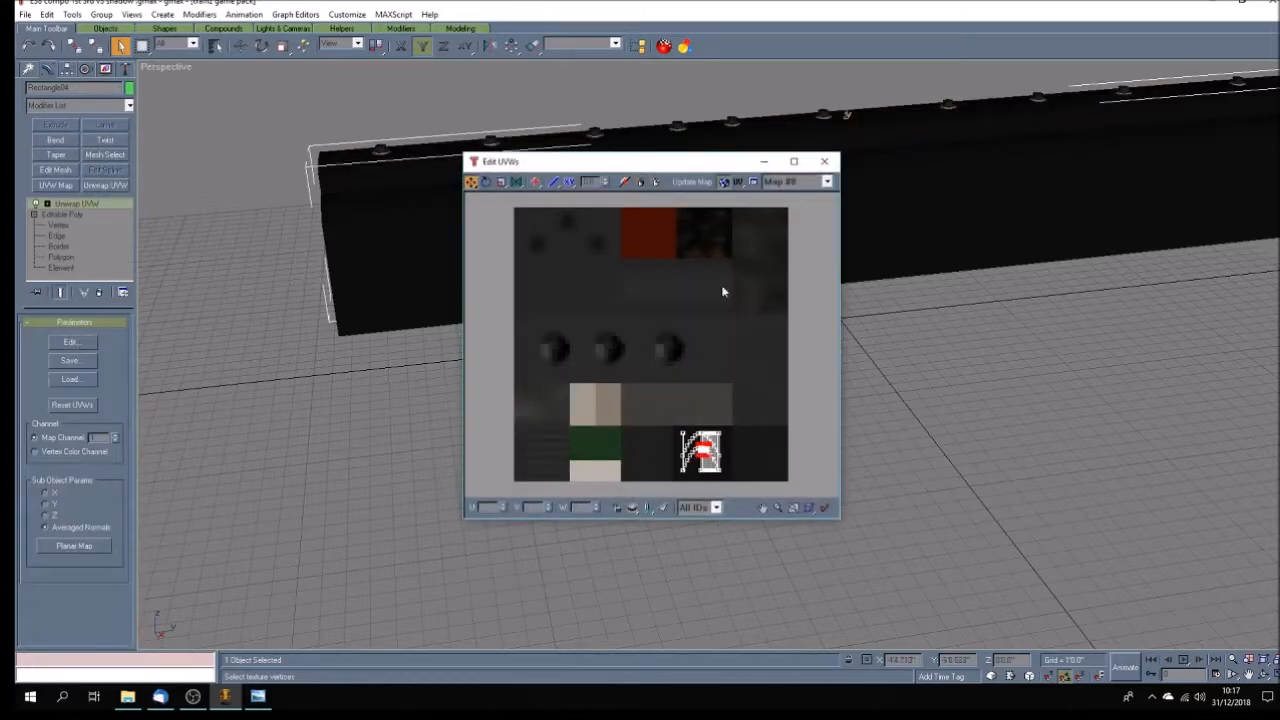
{"action": "left_click", "coordinate": [824, 161]}
{"action": "left_click", "coordinate": [229, 280]}
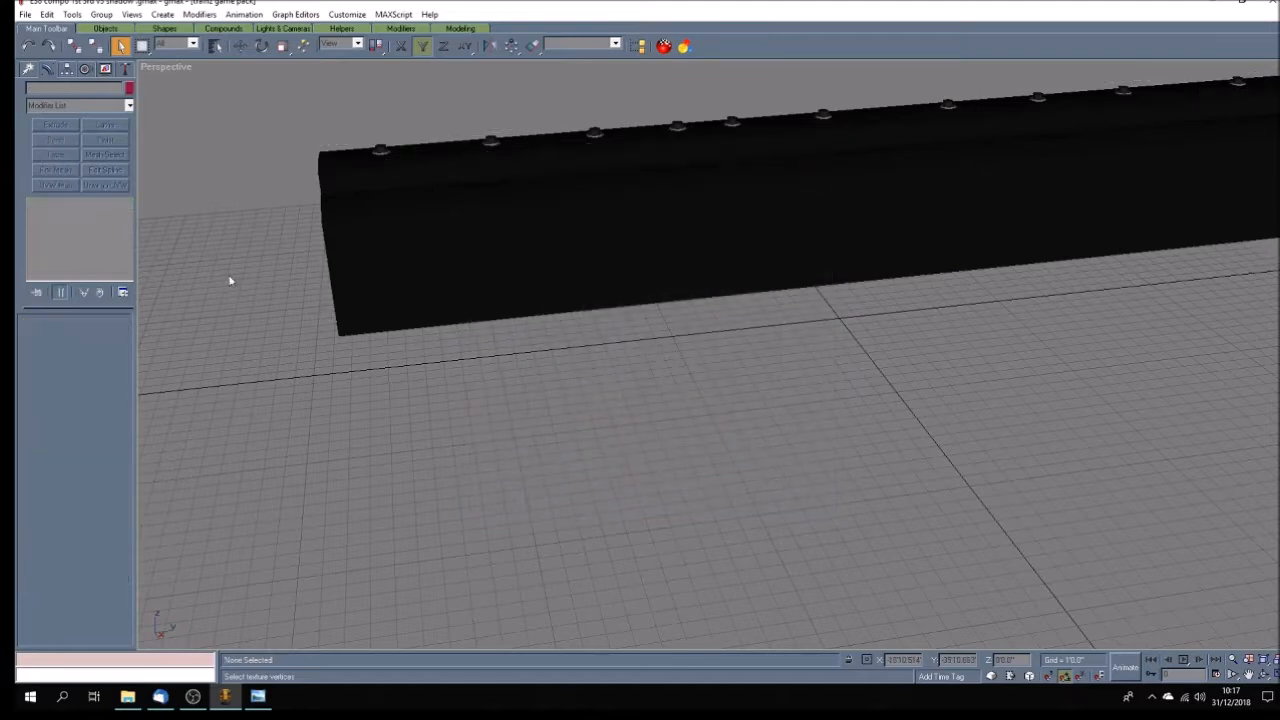
Hide the side roof sections and the raised centre roof, leaving only the roof ventilators displayed.
{"action": "left_click", "coordinate": [336, 162]}
{"action": "left_click", "coordinate": [843, 187], "text": "ctrl"}
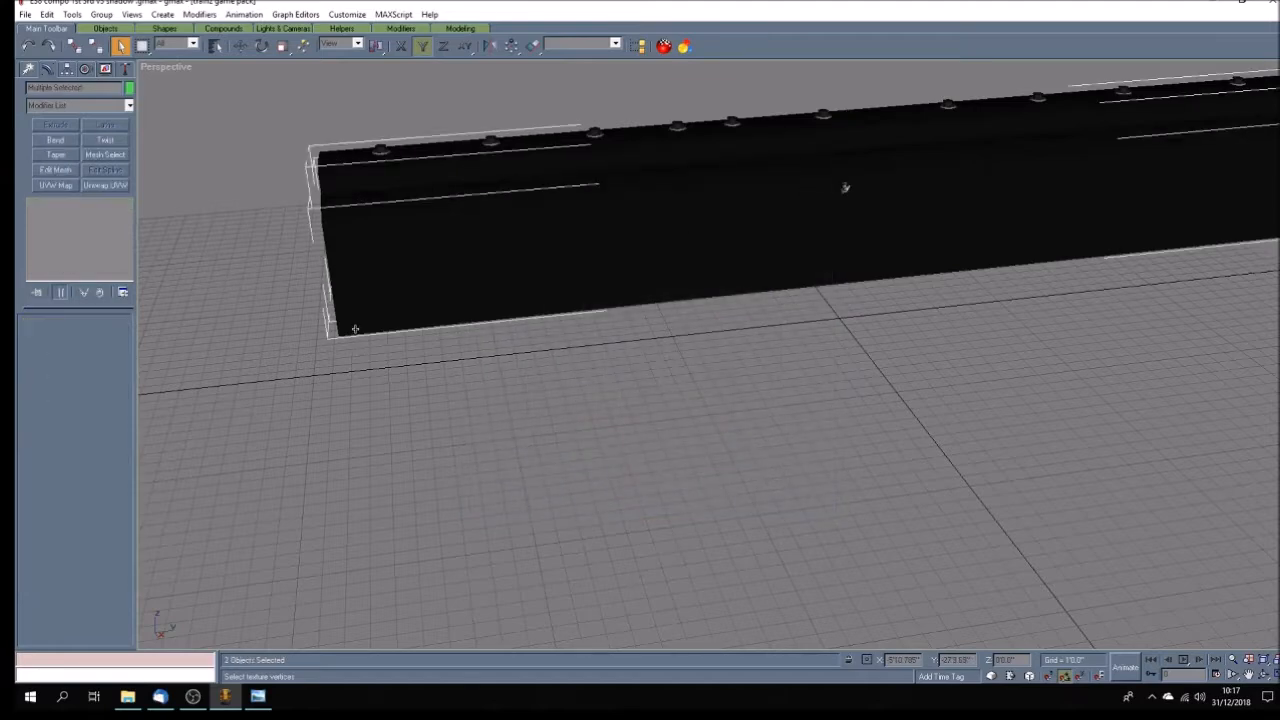
{"action": "left_click", "coordinate": [108, 70]}
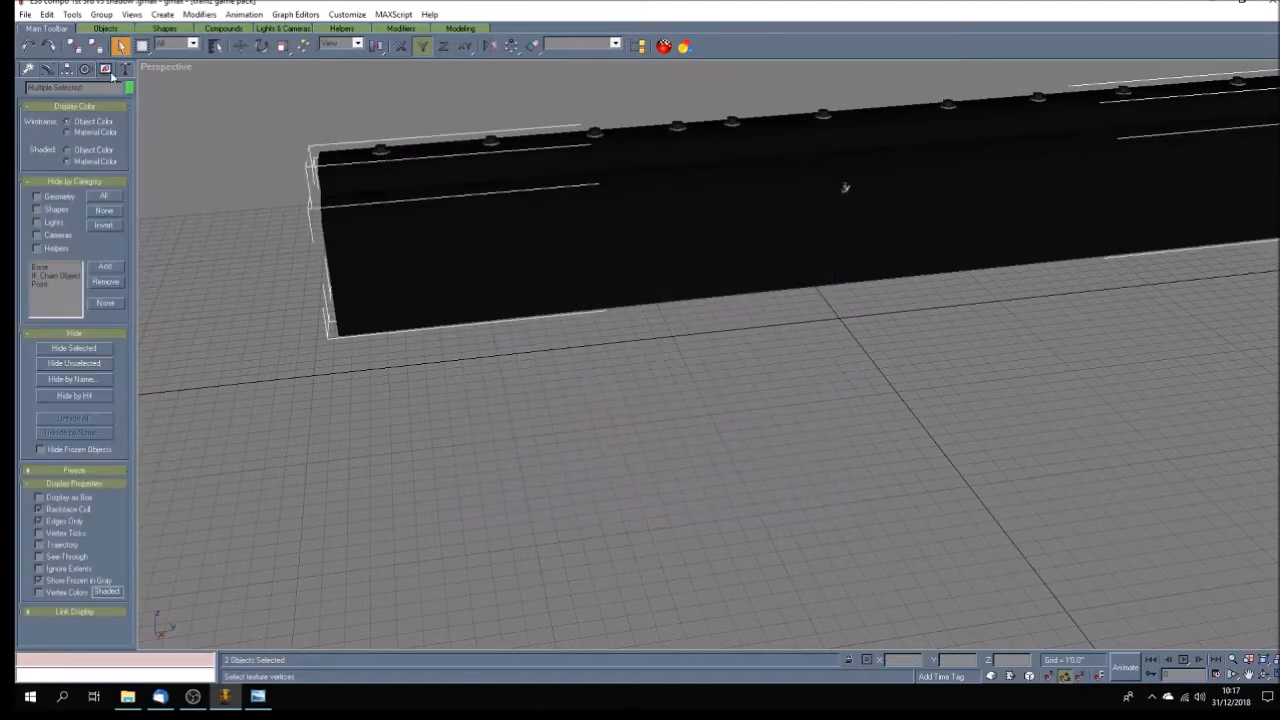
{"action": "left_click", "coordinate": [92, 346]}
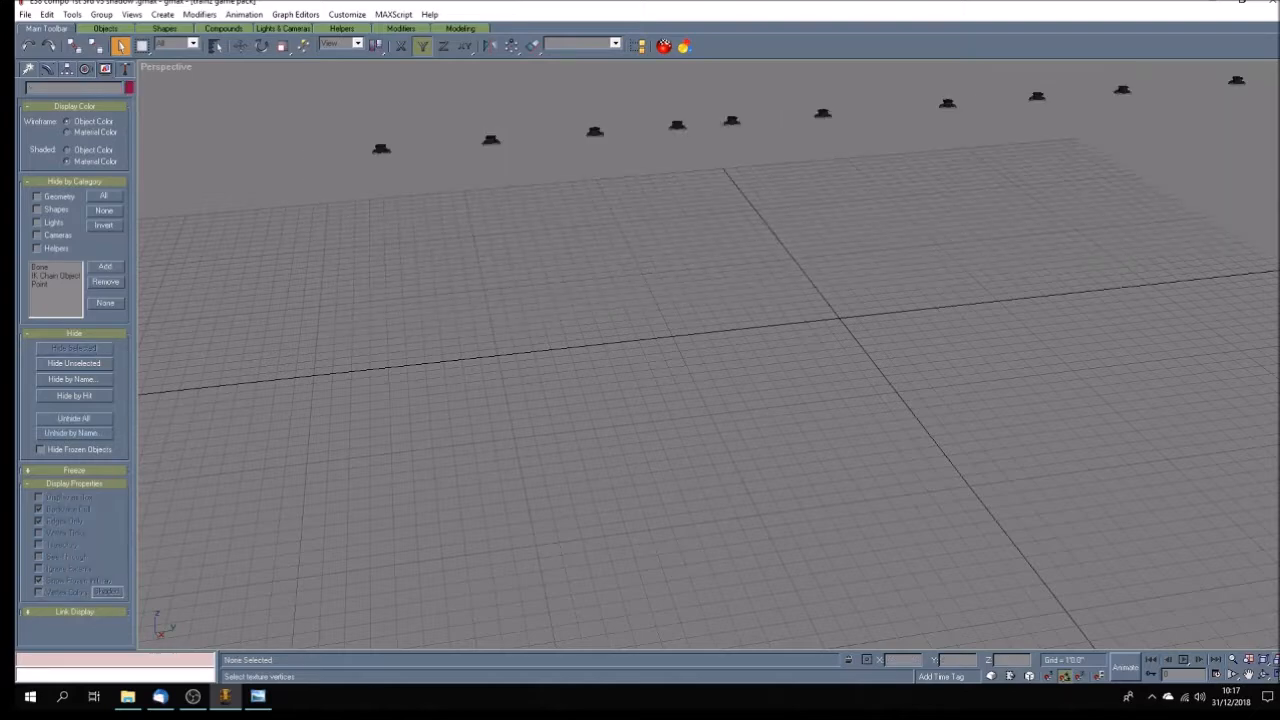
Select the end ventilator's cap in the side view, show its modifier stack and save the file.
{"action": "left_click", "coordinate": [1265, 674]}
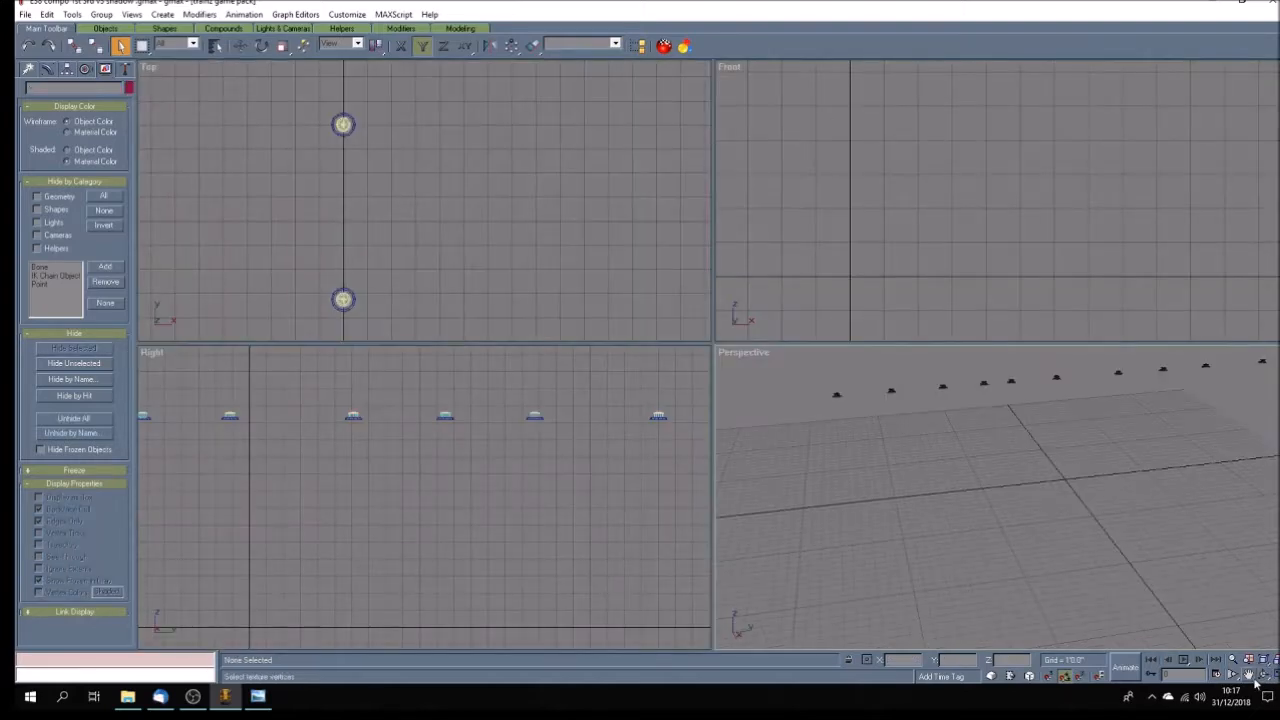
{"action": "scroll", "coordinate": [466, 500], "scroll_direction": "down", "scroll_amount": 5}
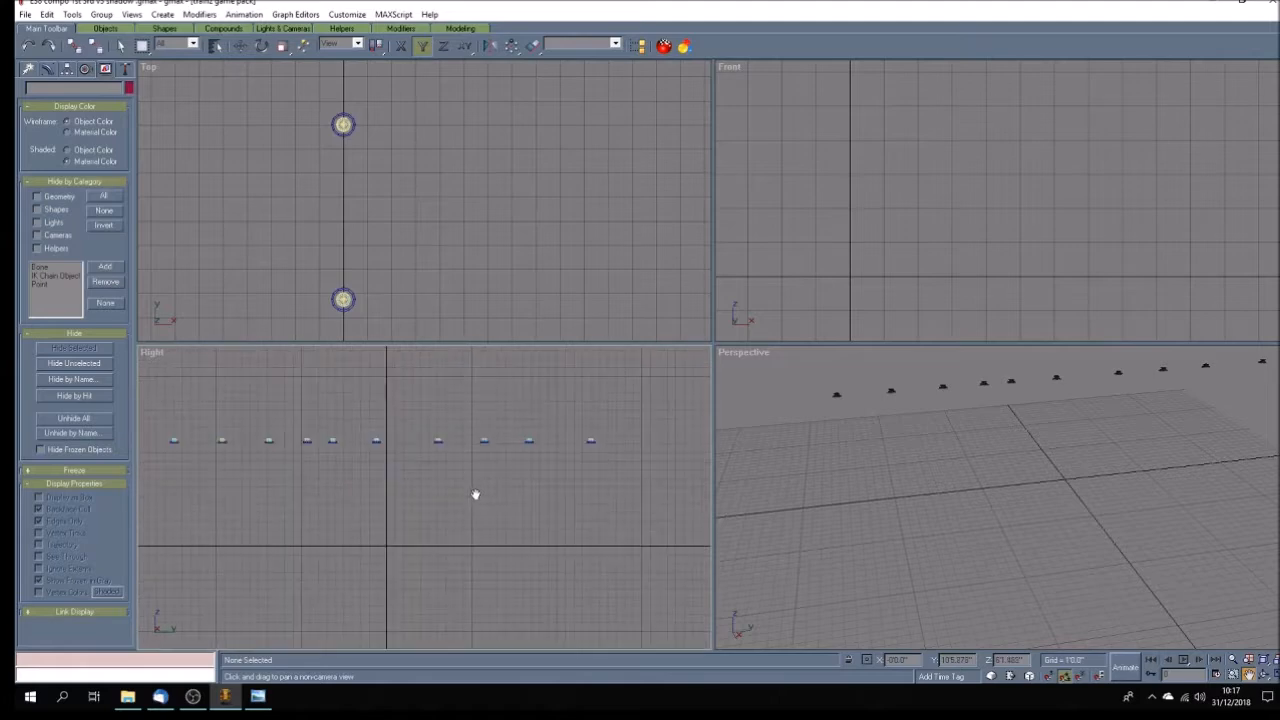
{"action": "left_click_drag", "start_coordinate": [462, 486], "coordinate": [480, 480]}
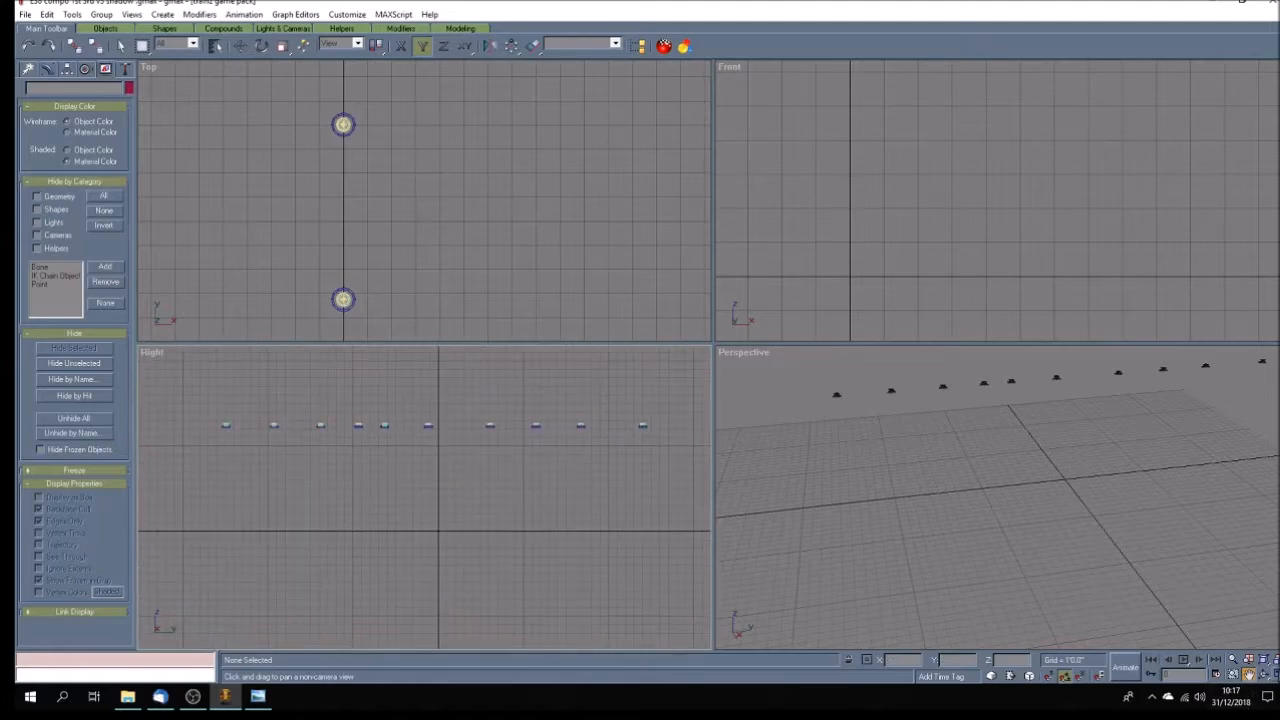
{"action": "left_click", "coordinate": [1265, 674]}
{"action": "left_click_drag", "start_coordinate": [664, 333], "coordinate": [585, 366]}
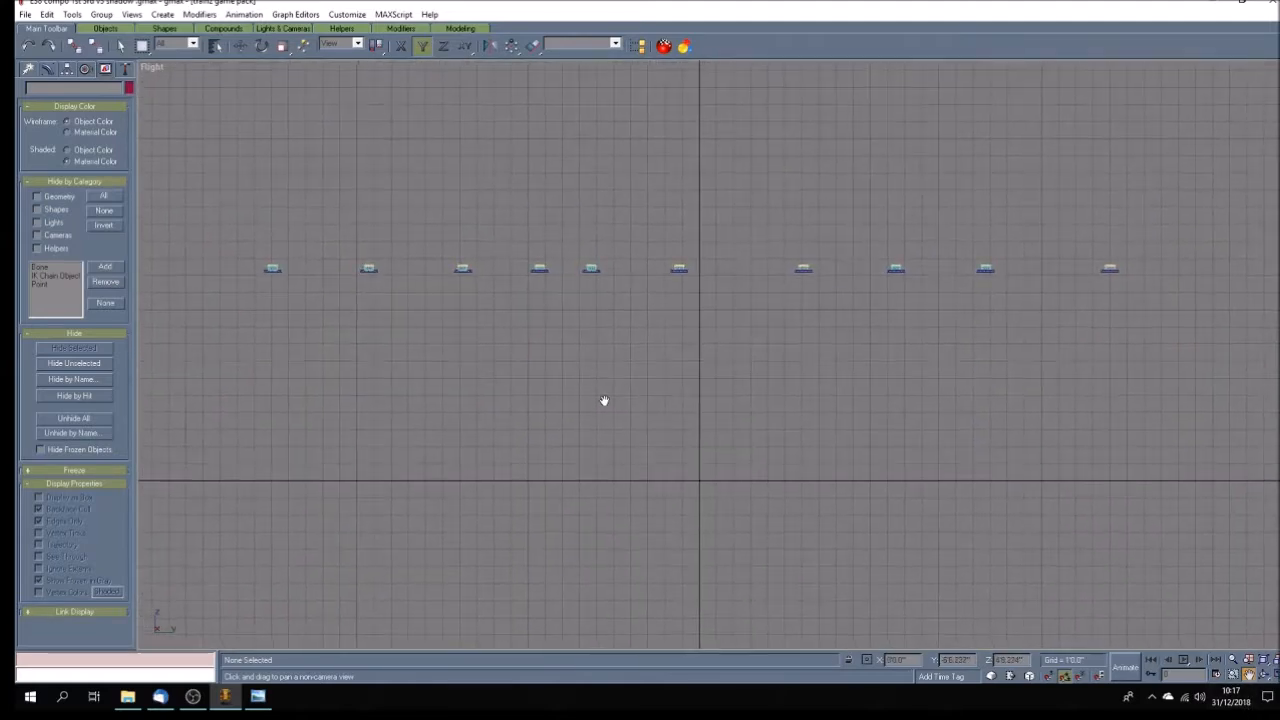
{"action": "left_click", "coordinate": [121, 46]}
{"action": "left_click", "coordinate": [273, 268]}
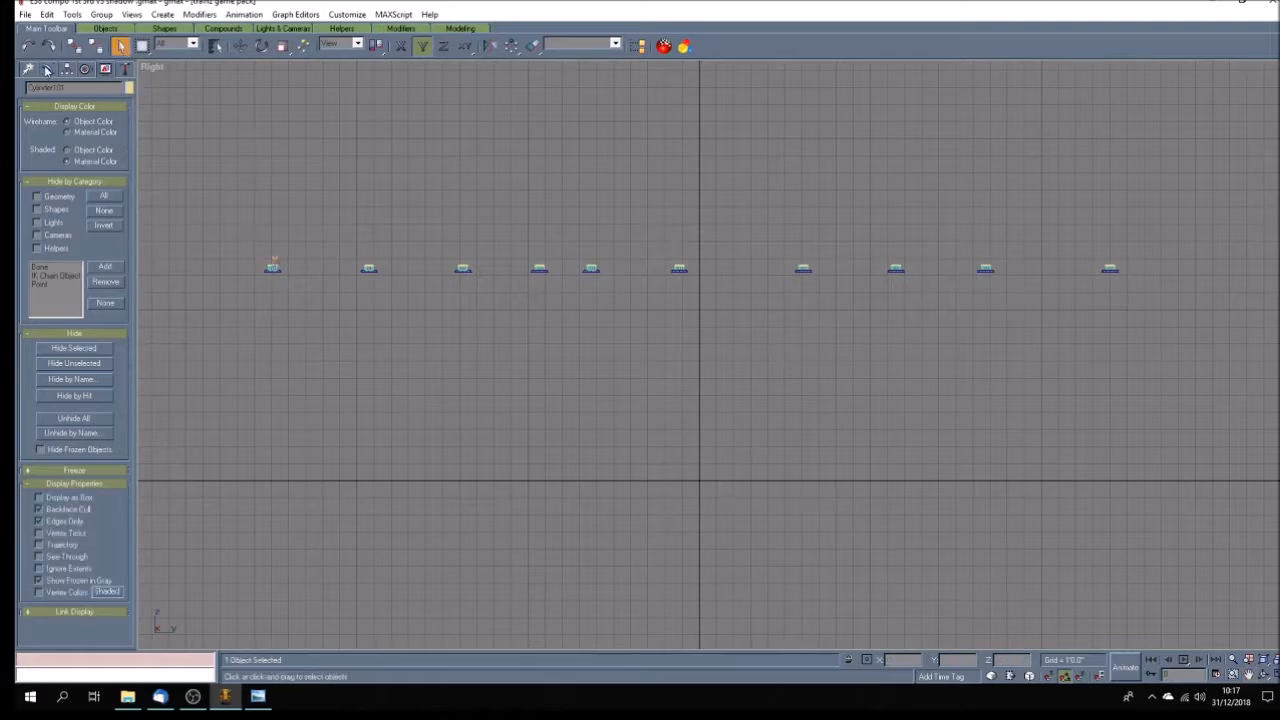
{"action": "left_click", "coordinate": [46, 69]}
{"action": "key", "text": "w"}
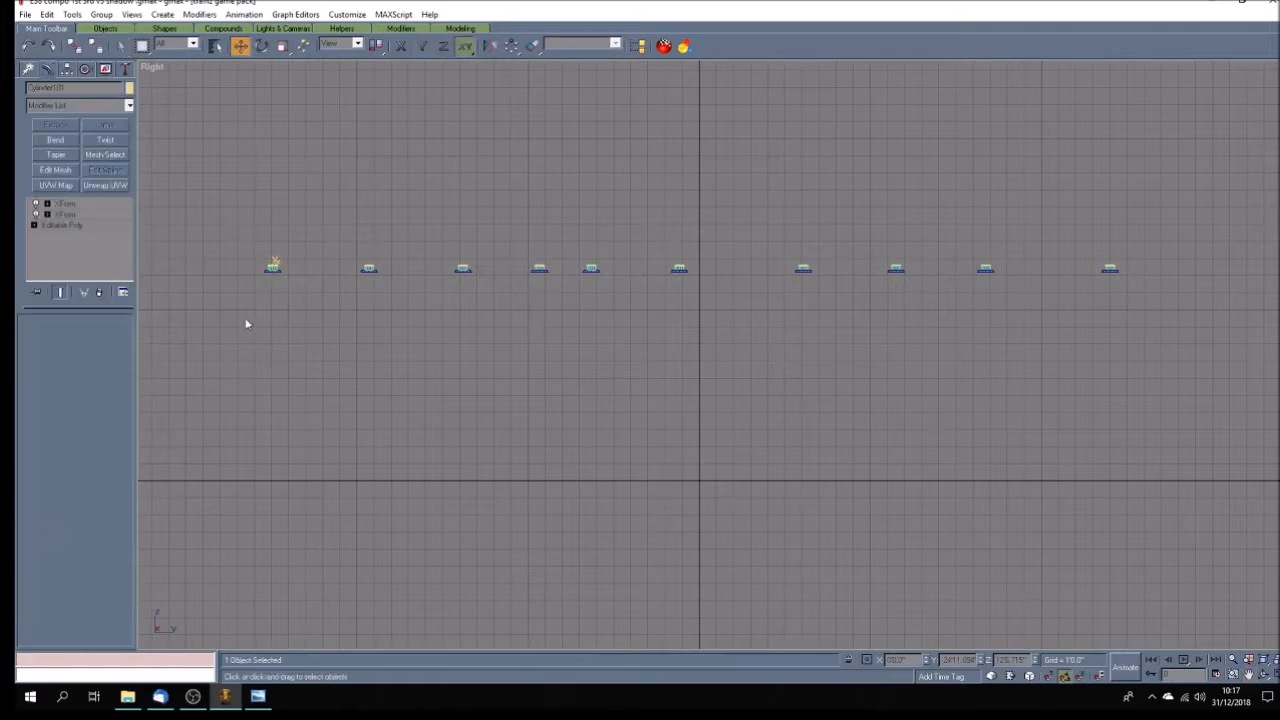
{"action": "left_click", "coordinate": [25, 14]}
{"action": "left_click", "coordinate": [44, 79]}
Try to collapse the modifier stack of the selected ventilator cap.
{"action": "right_click", "coordinate": [111, 208]}
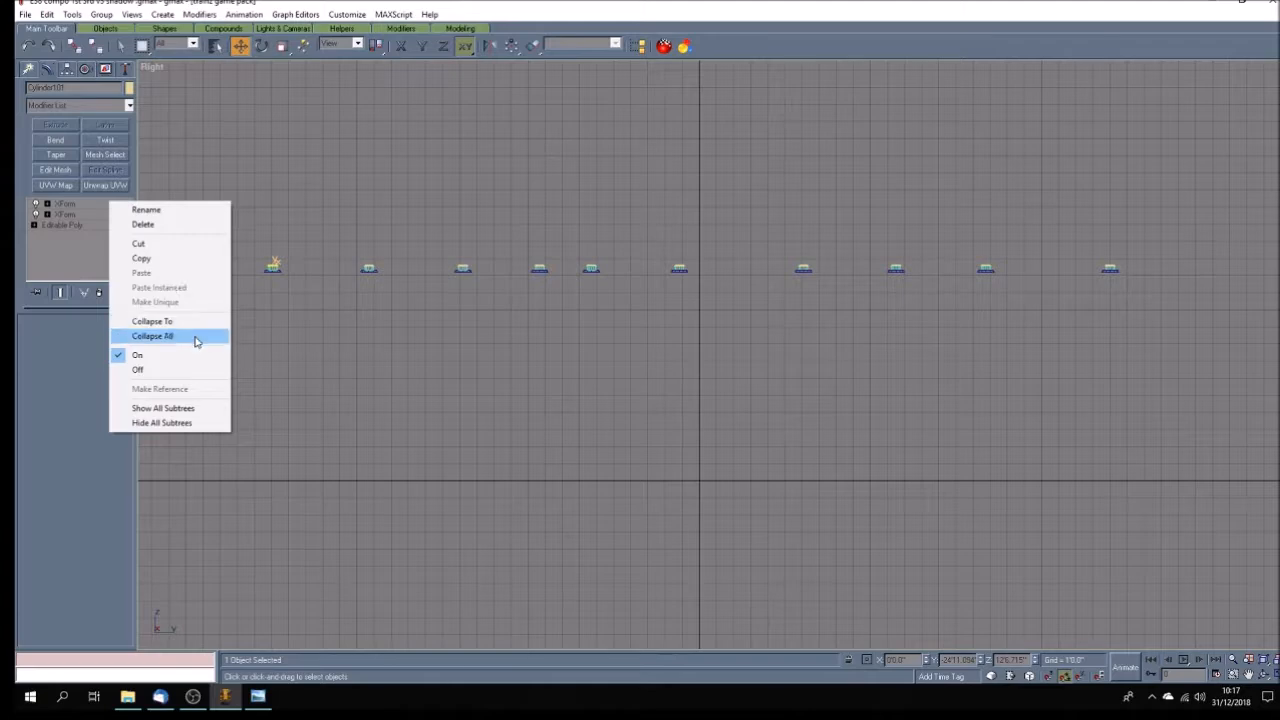
{"action": "left_click", "coordinate": [162, 332]}
{"action": "left_click", "coordinate": [245, 303]}
Convert all parts of the roof ventilators to Editable Poly together and save the file.
{"action": "left_click_drag", "start_coordinate": [240, 223], "coordinate": [1149, 289]}
{"action": "left_click", "coordinate": [120, 46]}
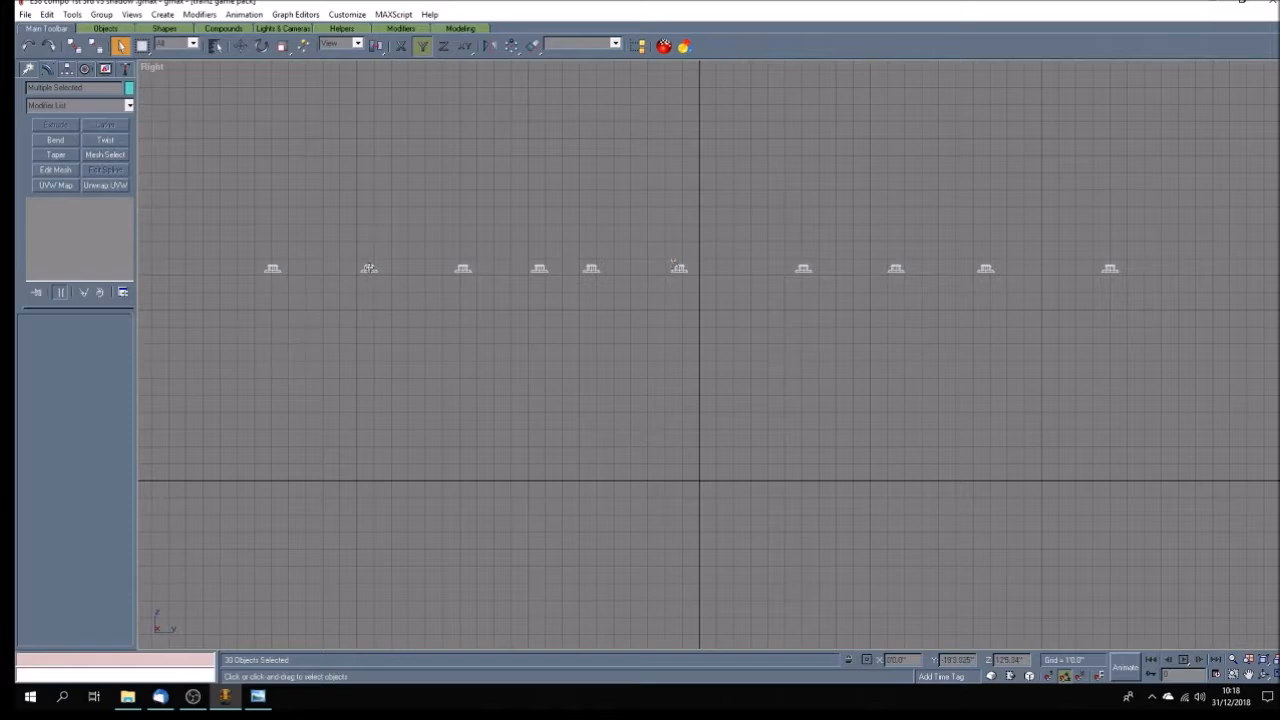
{"action": "right_click", "coordinate": [369, 267]}
{"action": "mouse_move", "coordinate": [468, 366]}
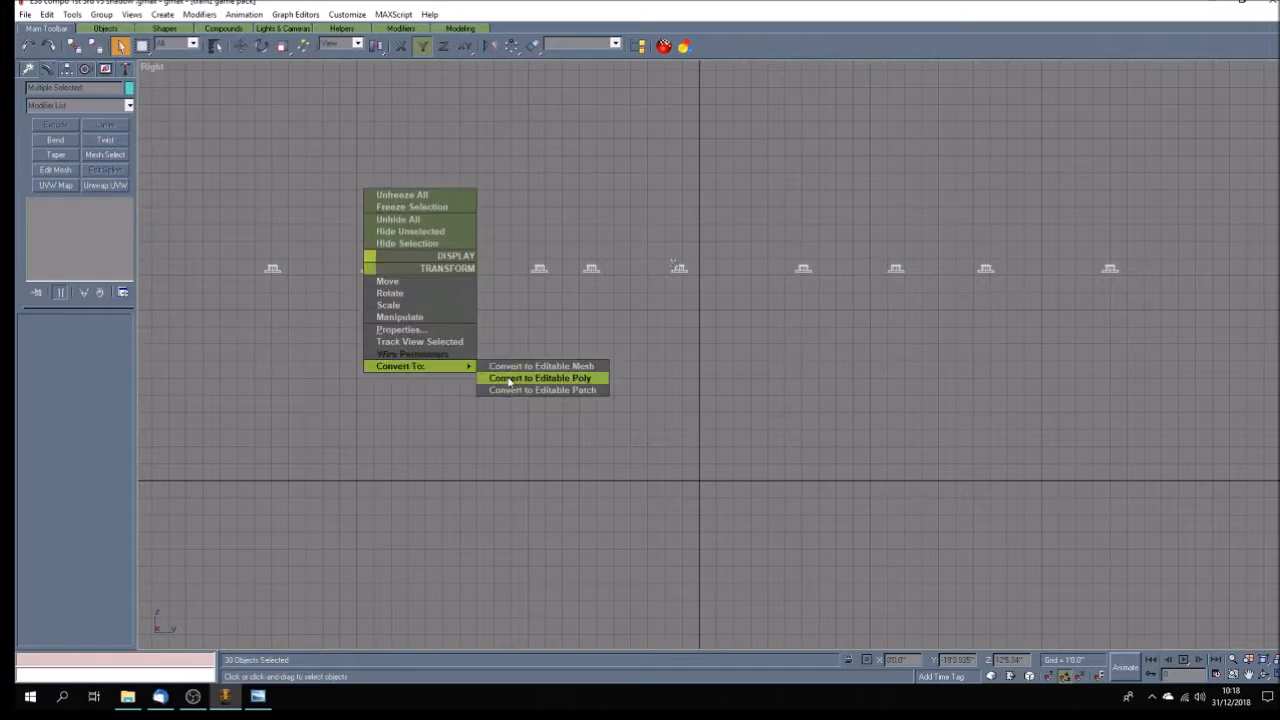
{"action": "left_click", "coordinate": [509, 379]}
{"action": "left_click", "coordinate": [508, 382]}
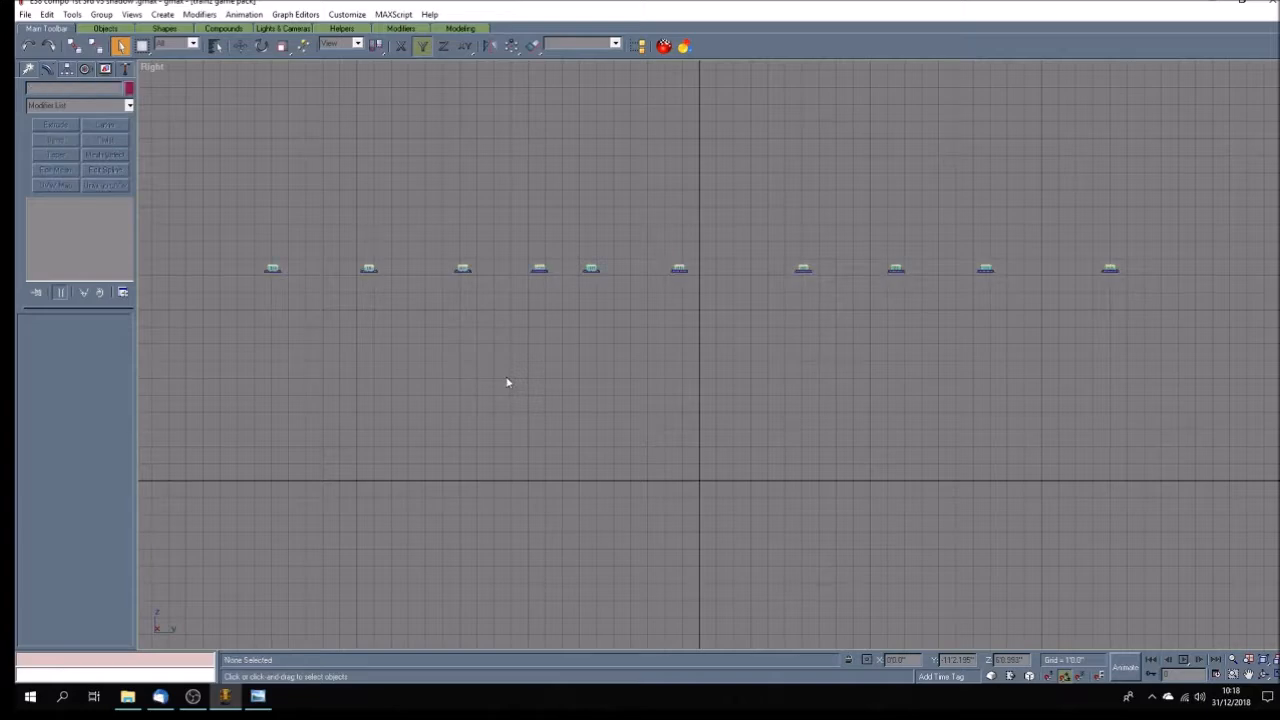
{"action": "left_click", "coordinate": [25, 14]}
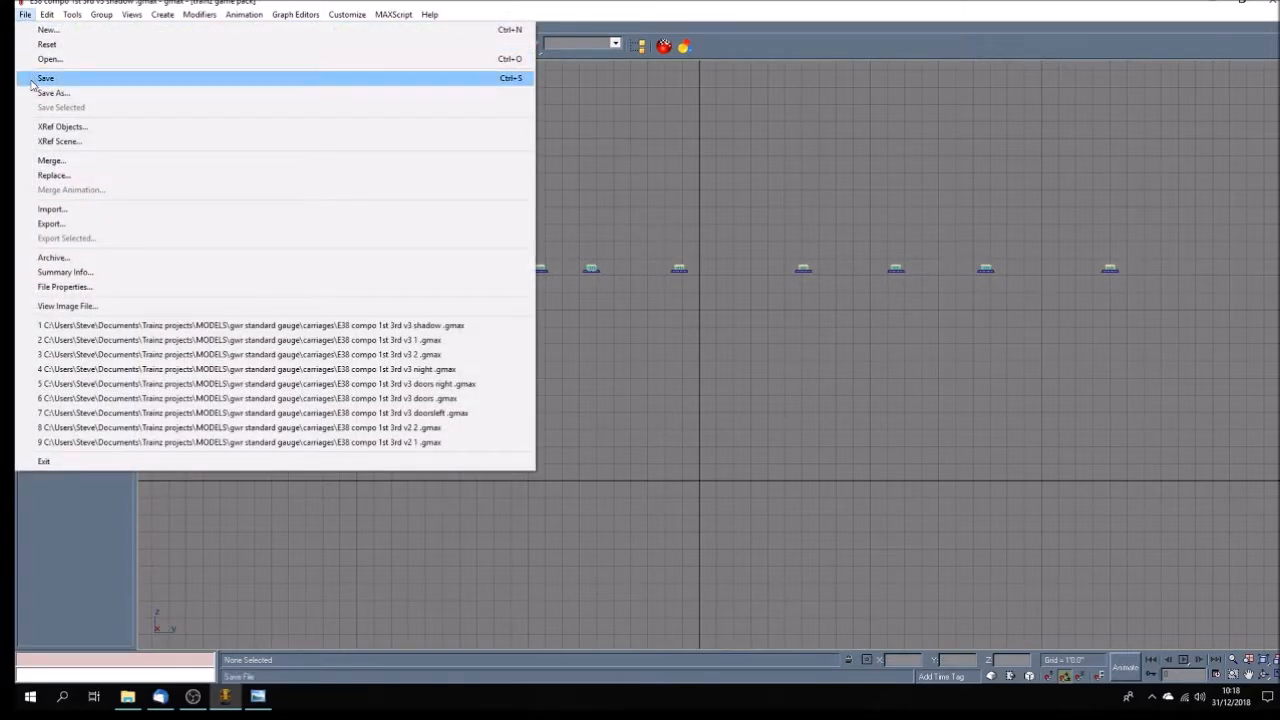
{"action": "left_click", "coordinate": [45, 78]}
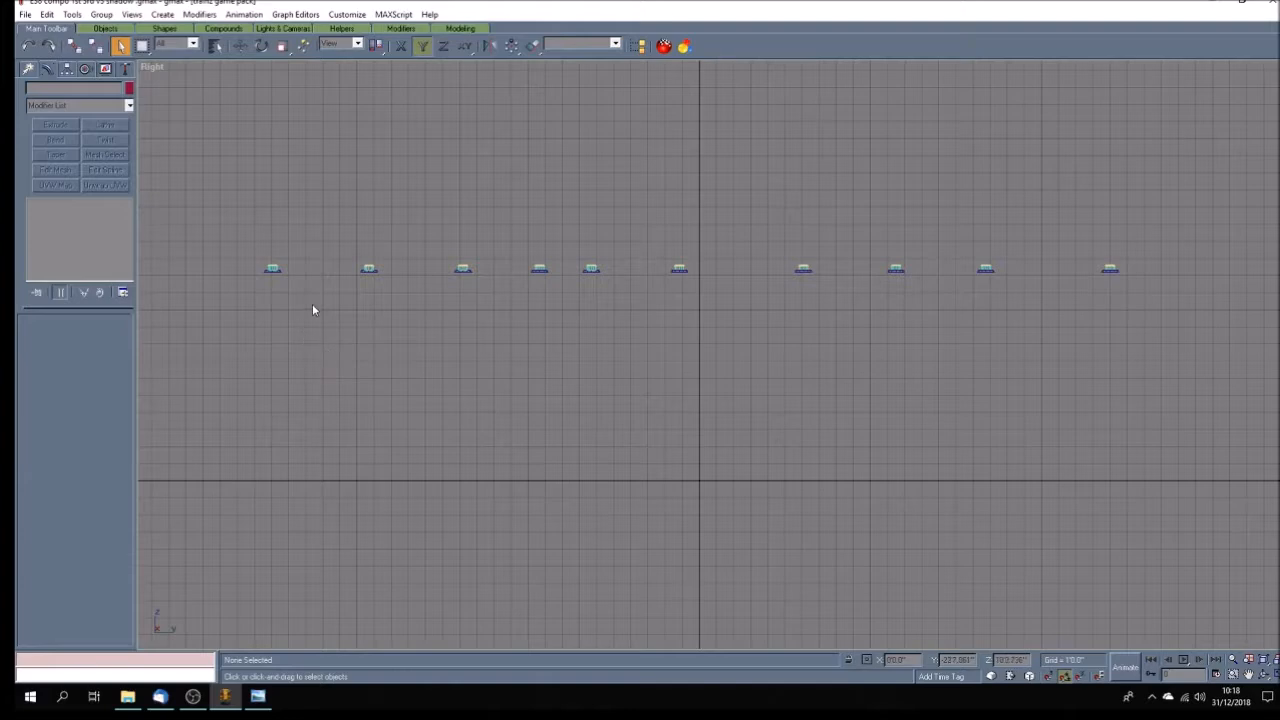
Apply Unwrap UVW to the bases of all ten ventilators and move their UVs onto the black texture area.
{"action": "left_click", "coordinate": [272, 270]}
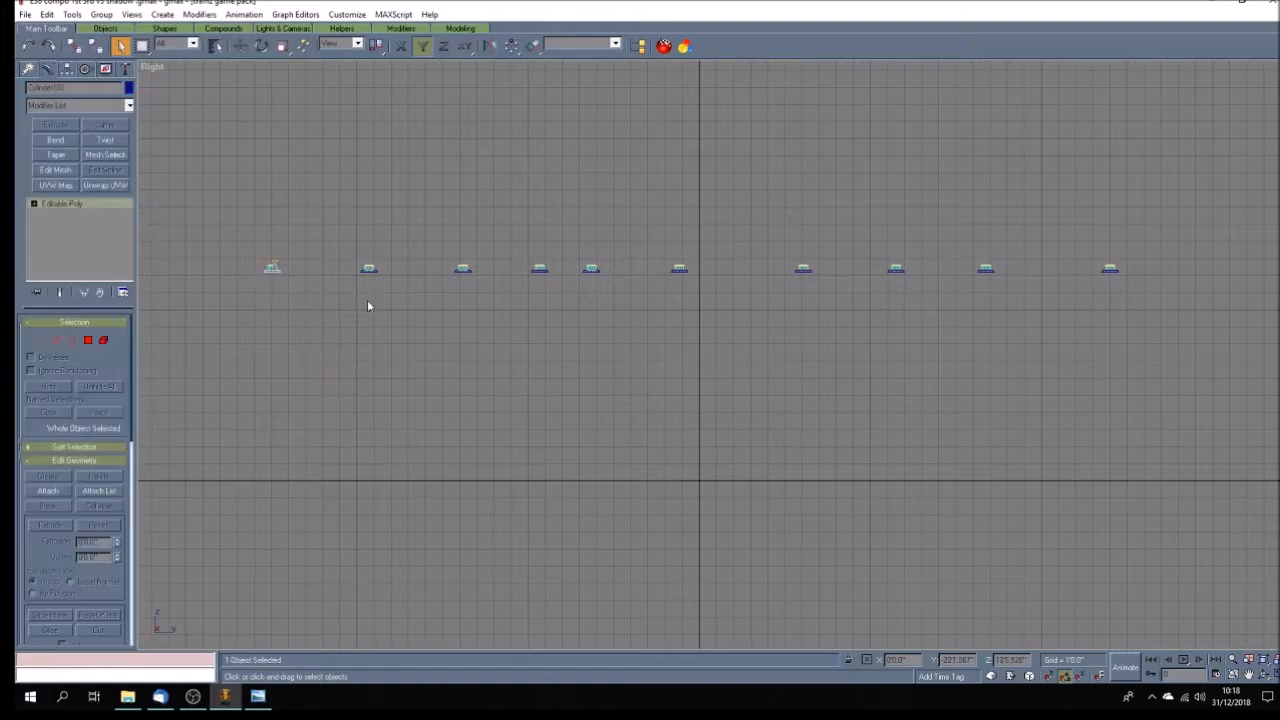
{"action": "left_click", "coordinate": [369, 268], "text": "ctrl"}
{"action": "left_click", "coordinate": [466, 270], "text": "ctrl"}
{"action": "left_click", "coordinate": [541, 270], "text": "ctrl"}
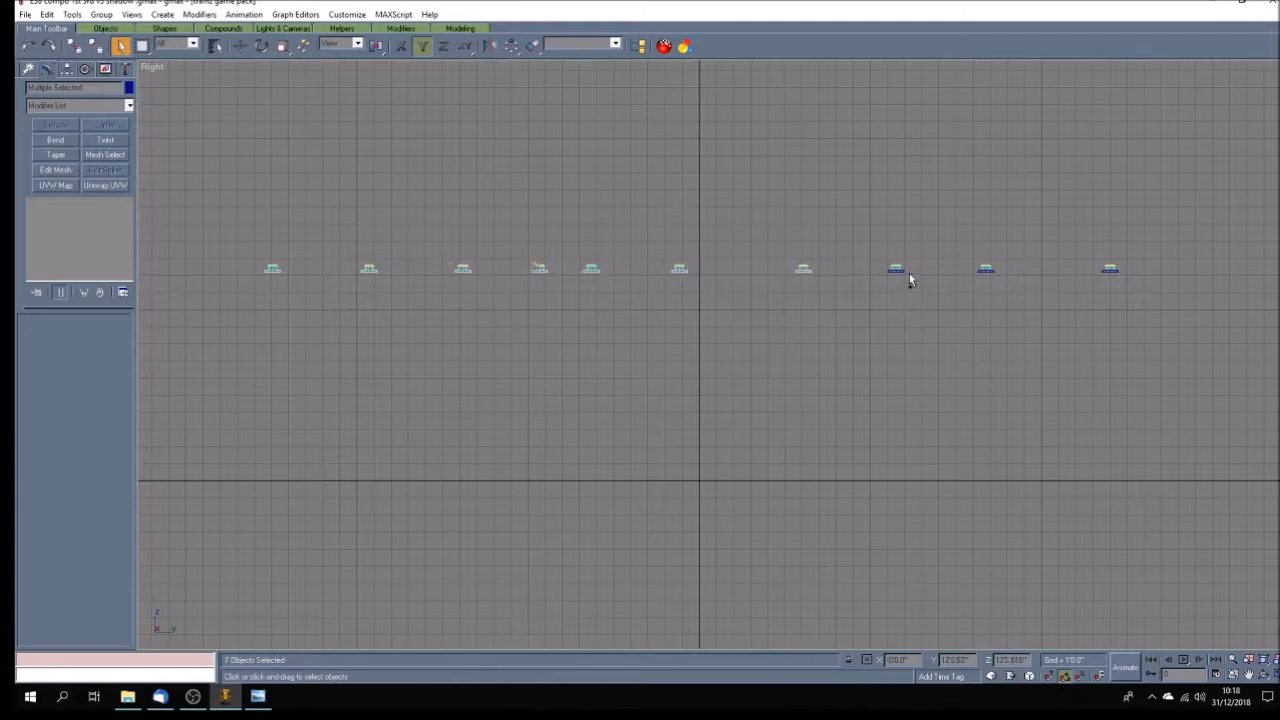
{"action": "left_click", "coordinate": [1110, 268], "text": "ctrl"}
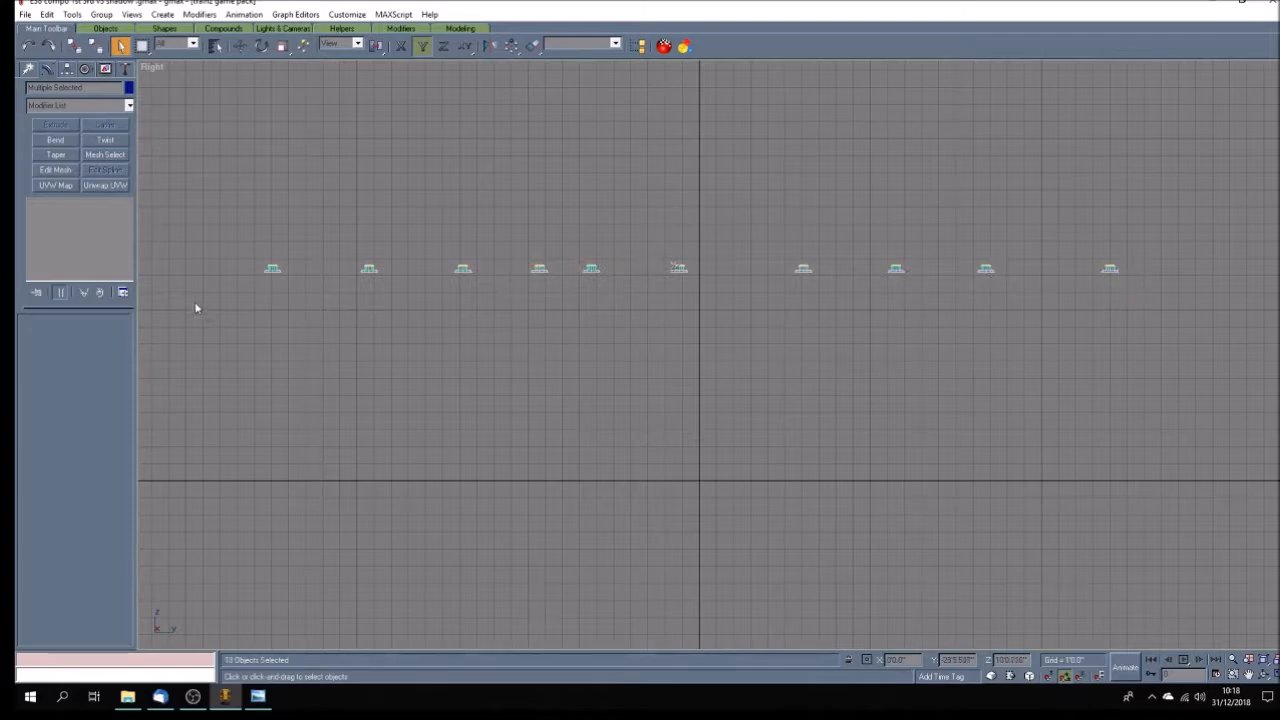
{"action": "left_click", "coordinate": [105, 185]}
{"action": "left_click", "coordinate": [70, 341]}
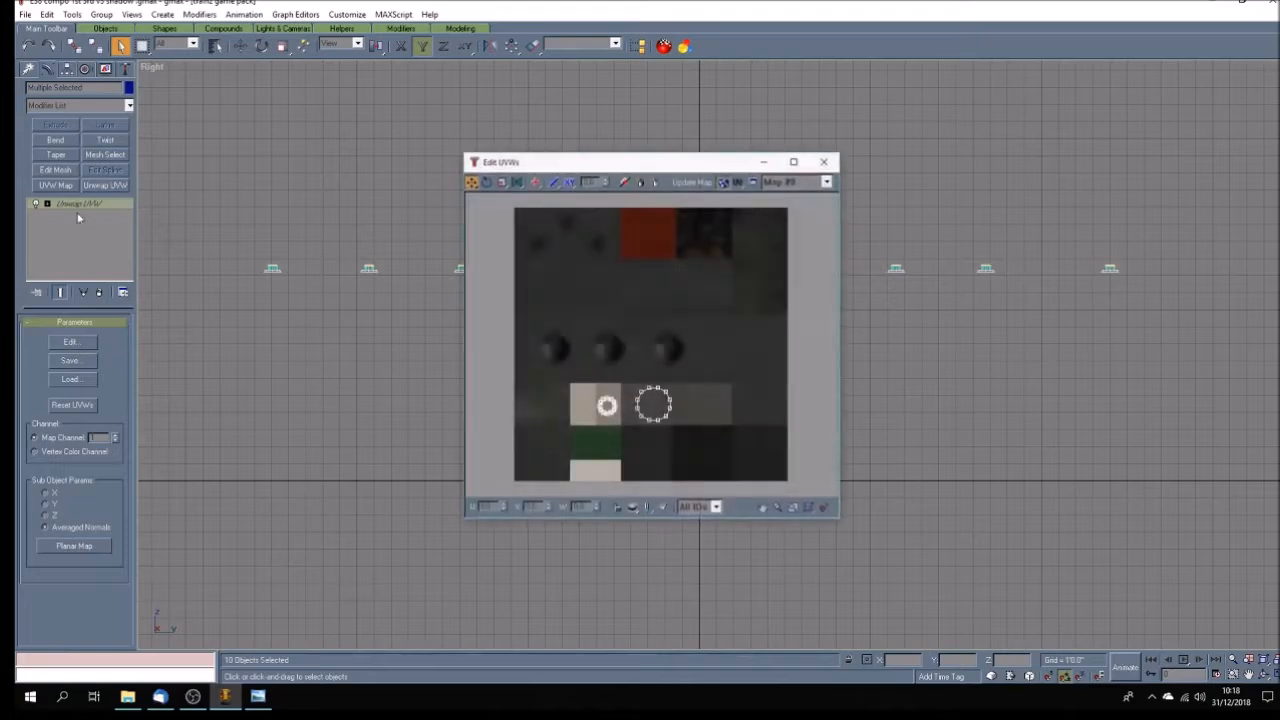
{"action": "left_click_drag", "start_coordinate": [637, 383], "coordinate": [711, 468]}
{"action": "left_click_drag", "start_coordinate": [646, 388], "coordinate": [705, 475]}
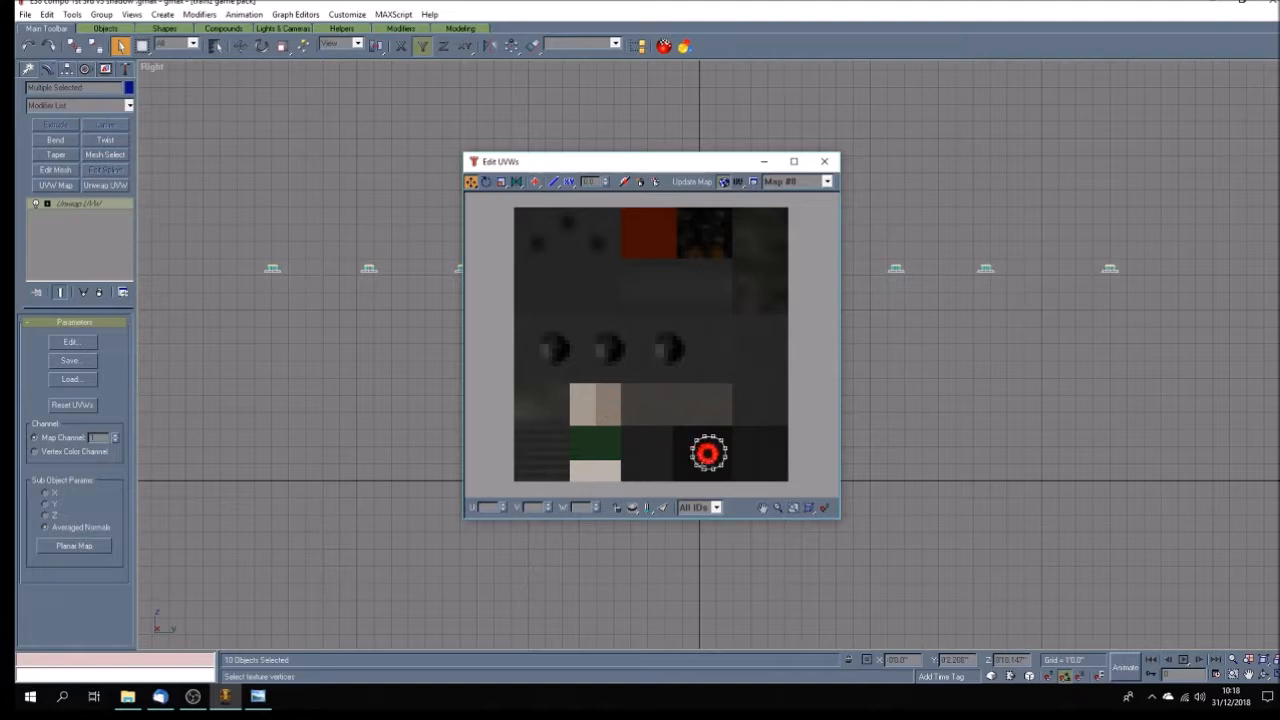
{"action": "left_click", "coordinate": [824, 161]}
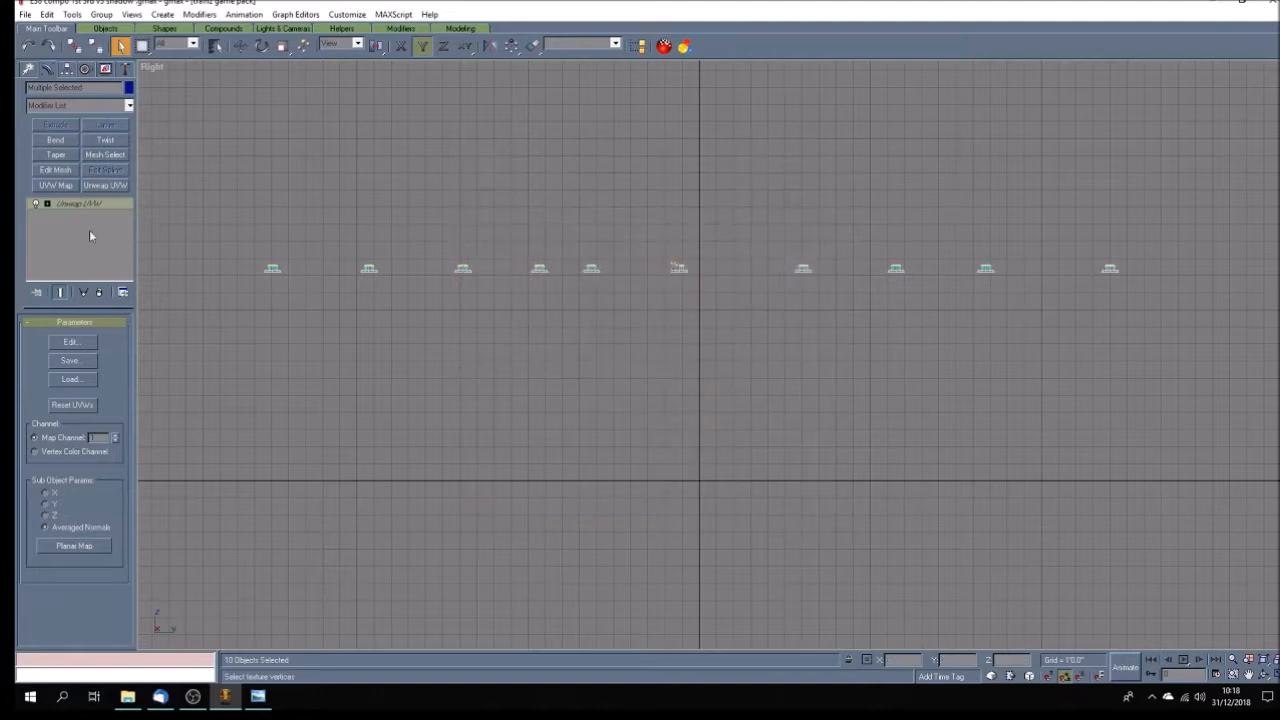
Make the ventilator bases' Unwrap UVW modifiers unique with respect to each other and clear the selection.
{"action": "right_click", "coordinate": [105, 209]}
{"action": "left_click", "coordinate": [169, 303]}
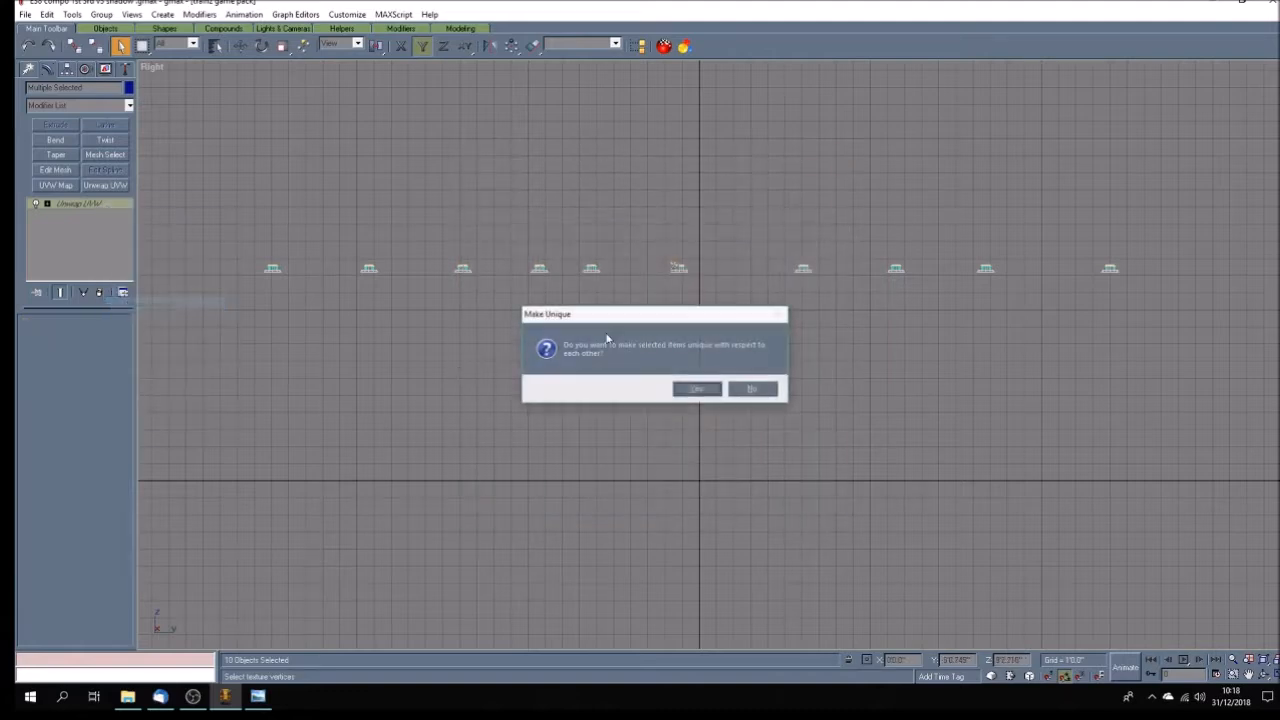
{"action": "left_click", "coordinate": [697, 390]}
{"action": "left_click", "coordinate": [643, 383]}
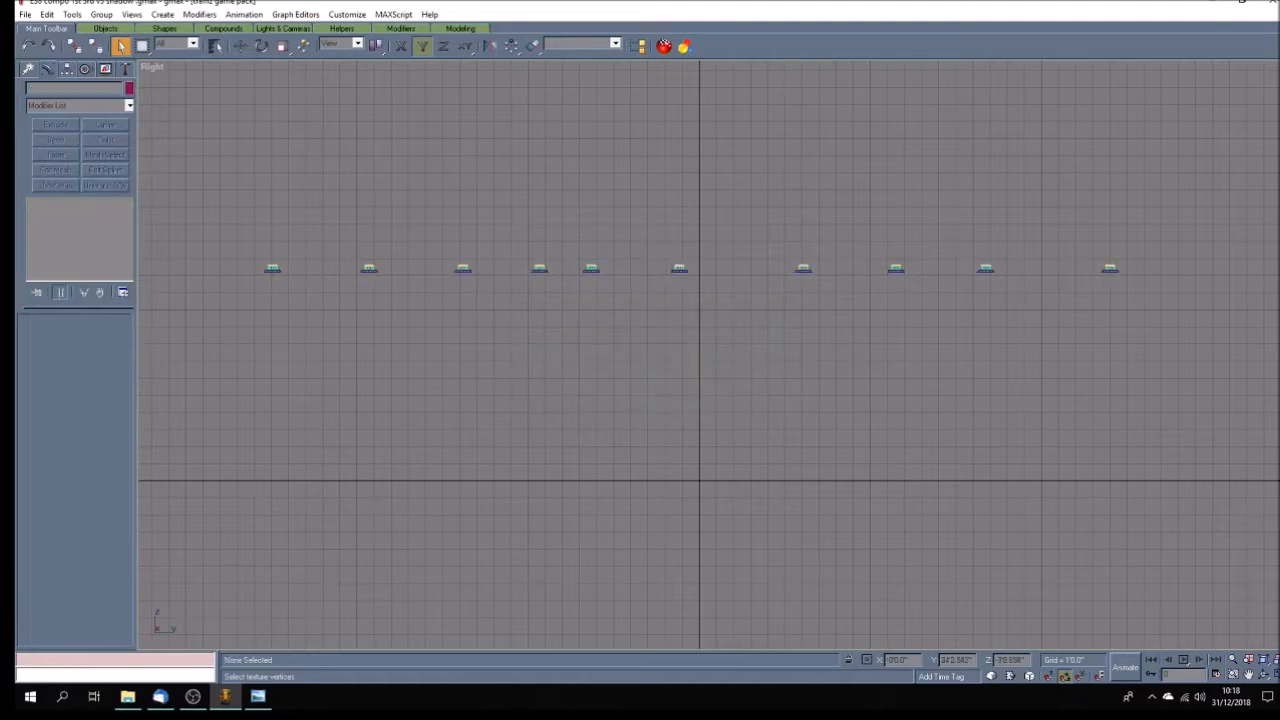
Apply Unwrap UVW to the middle cylinders of all ten ventilators and move their UVs onto the black texture area.
{"action": "left_click", "coordinate": [1263, 675]}
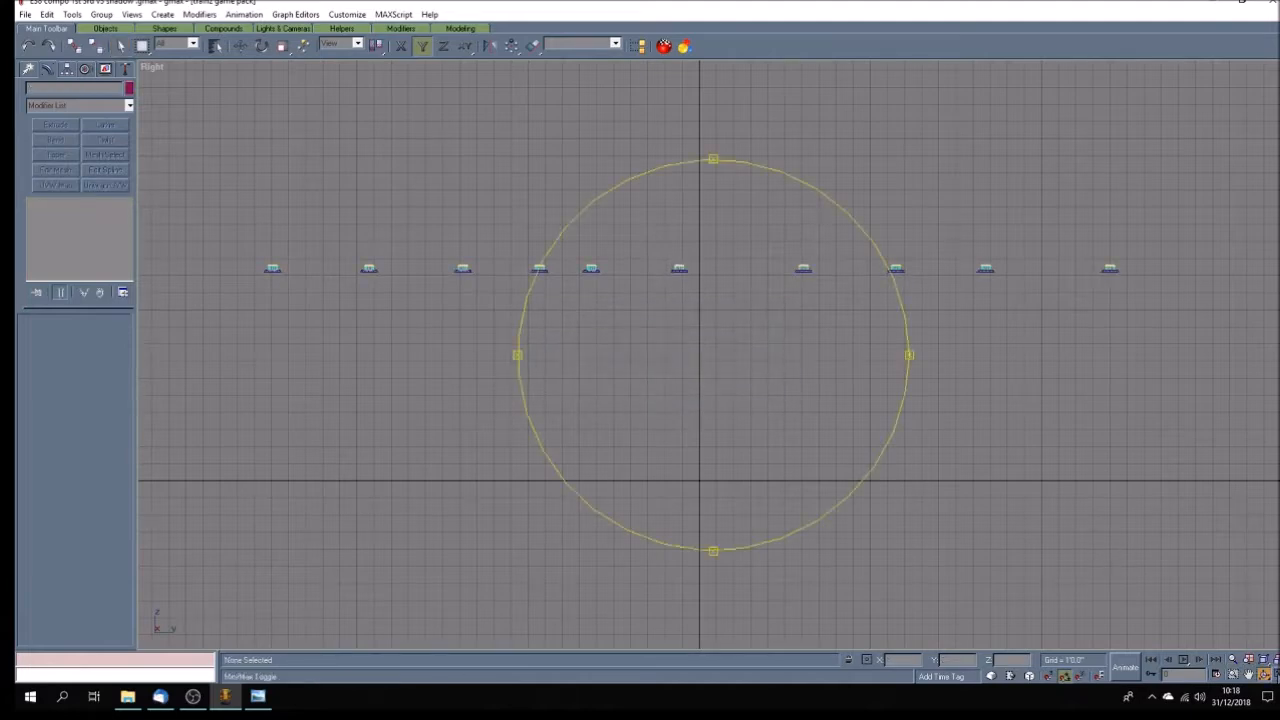
{"action": "left_click", "coordinate": [1275, 675]}
{"action": "left_click", "coordinate": [1248, 675]}
{"action": "left_click_drag", "start_coordinate": [911, 289], "coordinate": [980, 254]}
{"action": "left_click_drag", "start_coordinate": [975, 141], "coordinate": [963, 194]}
{"action": "scroll", "coordinate": [961, 199], "scroll_direction": "up", "scroll_amount": 8}
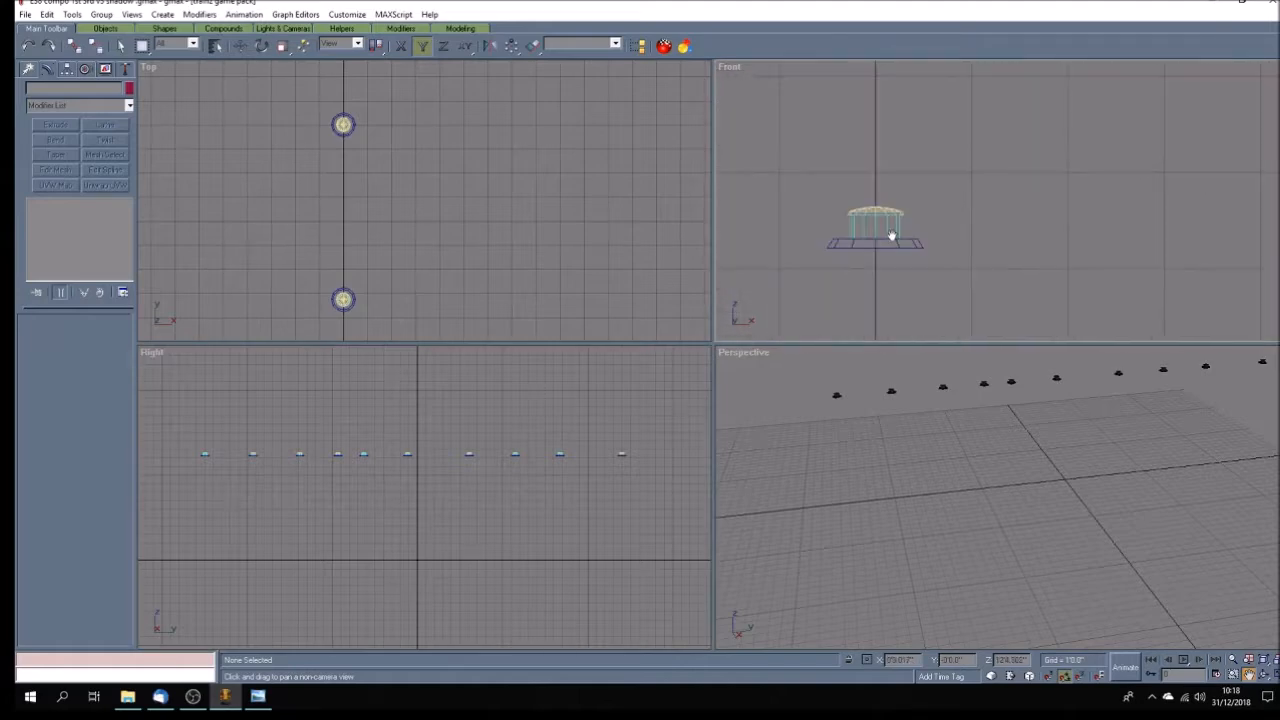
{"action": "scroll", "coordinate": [866, 238], "scroll_direction": "up", "scroll_amount": 4}
{"action": "left_click", "coordinate": [120, 46]}
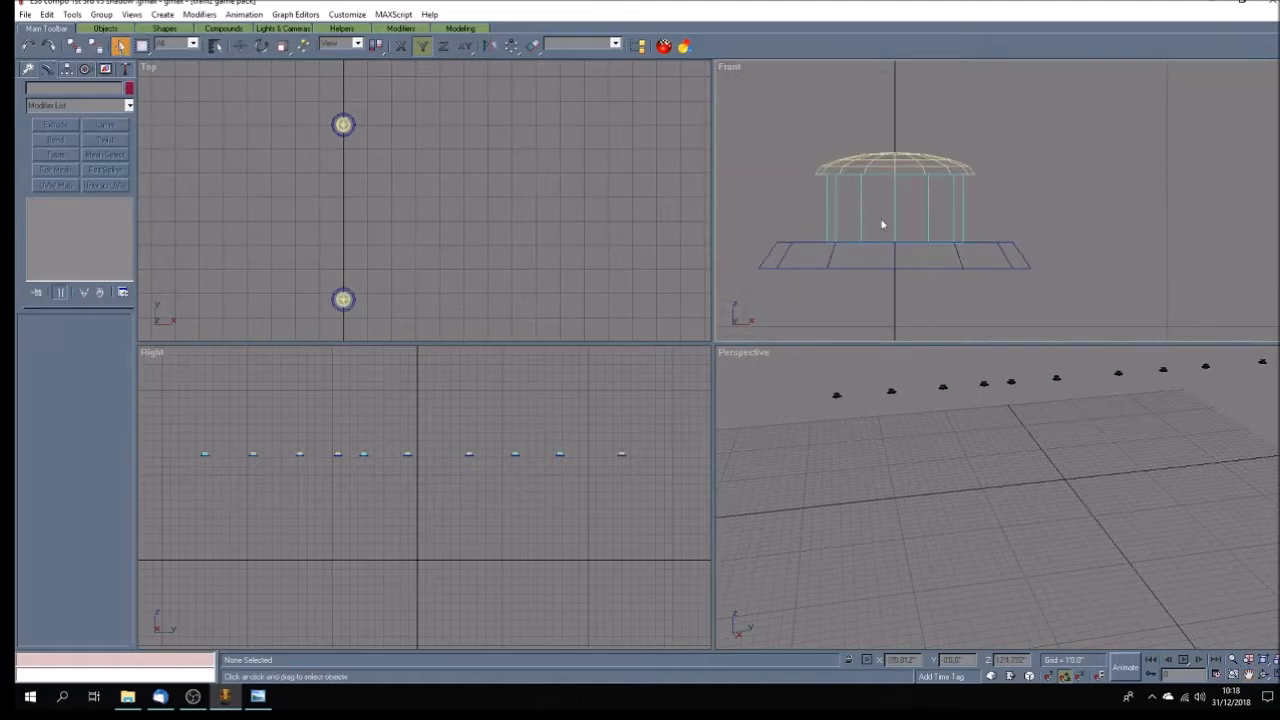
{"action": "left_click_drag", "start_coordinate": [992, 208], "coordinate": [784, 215]}
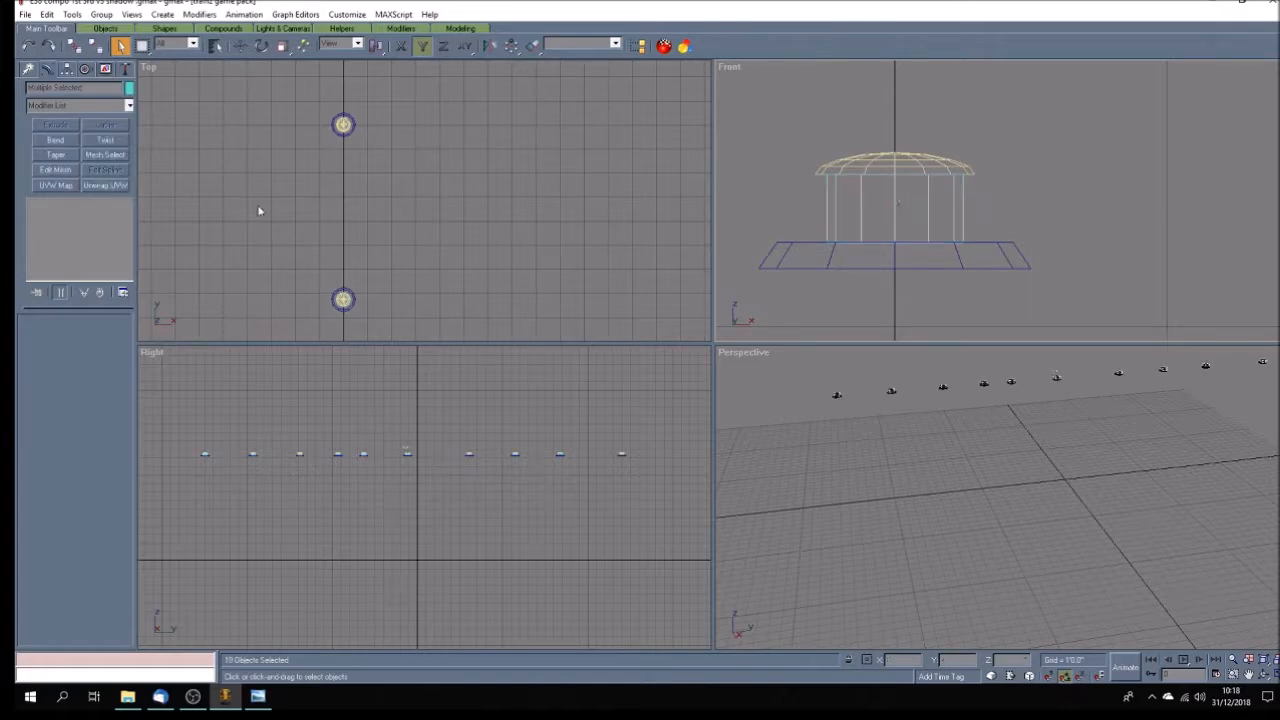
{"action": "left_click", "coordinate": [113, 185]}
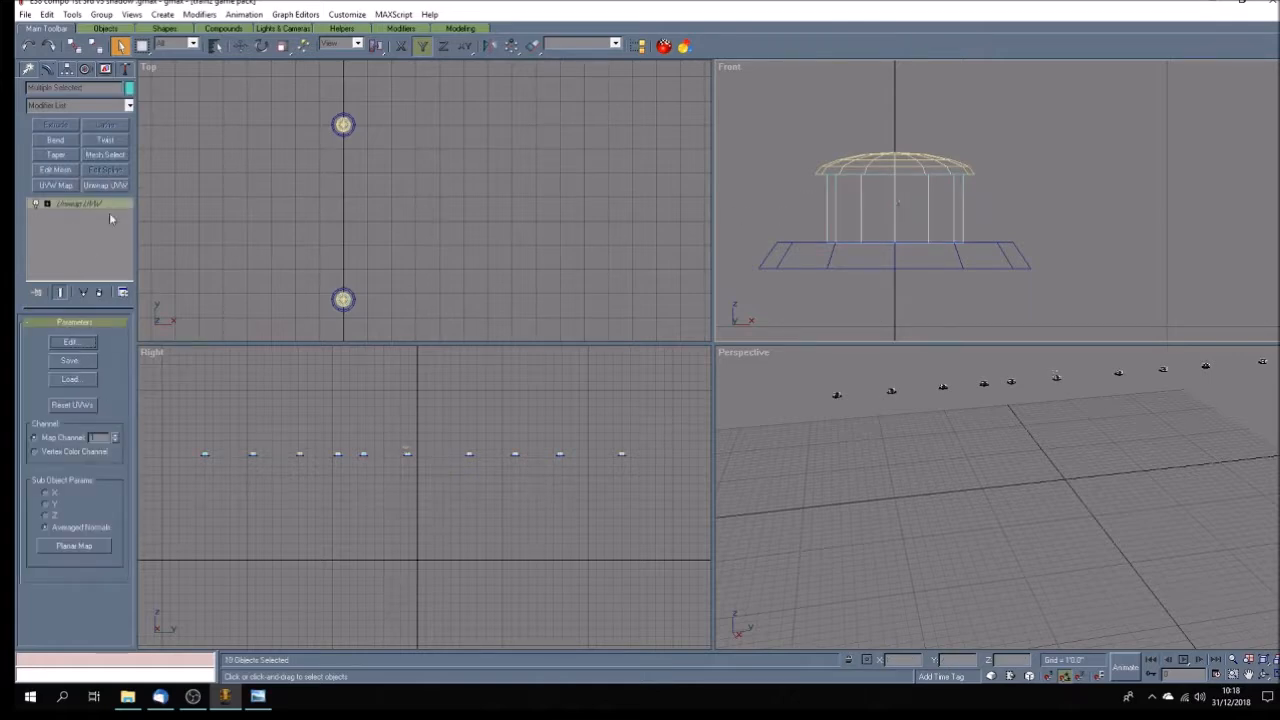
{"action": "left_click", "coordinate": [80, 346]}
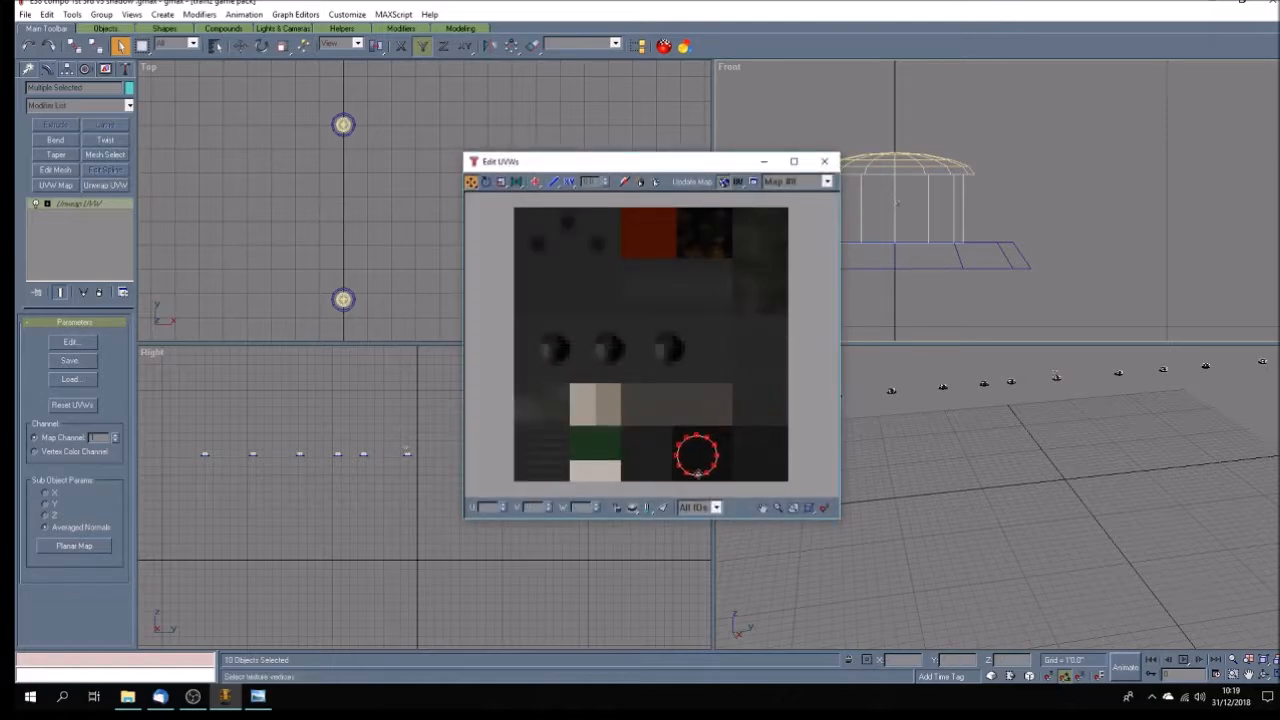
{"action": "left_click", "coordinate": [826, 162]}
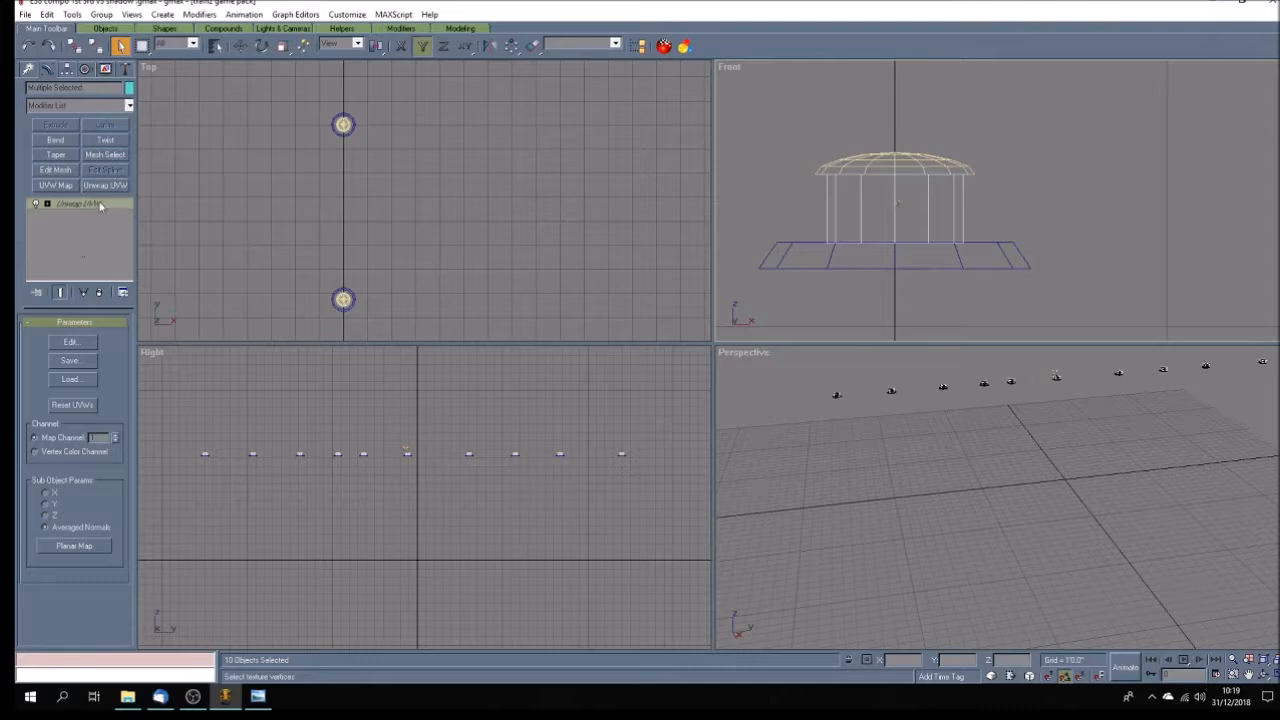
Make the middle cylinders' Unwrap UVW modifiers unique with respect to each other.
{"action": "right_click", "coordinate": [100, 205]}
{"action": "left_click", "coordinate": [177, 294]}
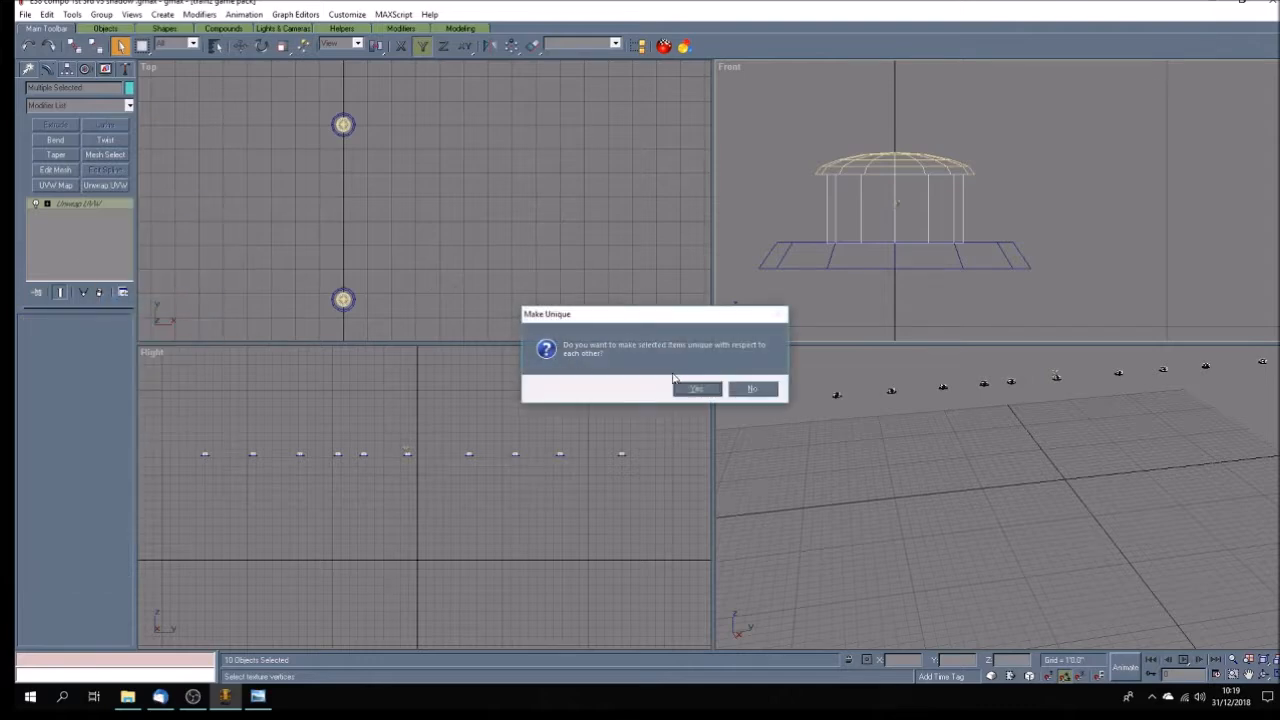
{"action": "left_click", "coordinate": [706, 389]}
Apply Unwrap UVW to the domed caps of all ten ventilators and move their UVs onto the black texture area.
{"action": "left_click_drag", "start_coordinate": [830, 117], "coordinate": [907, 165]}
{"action": "left_click", "coordinate": [105, 185]}
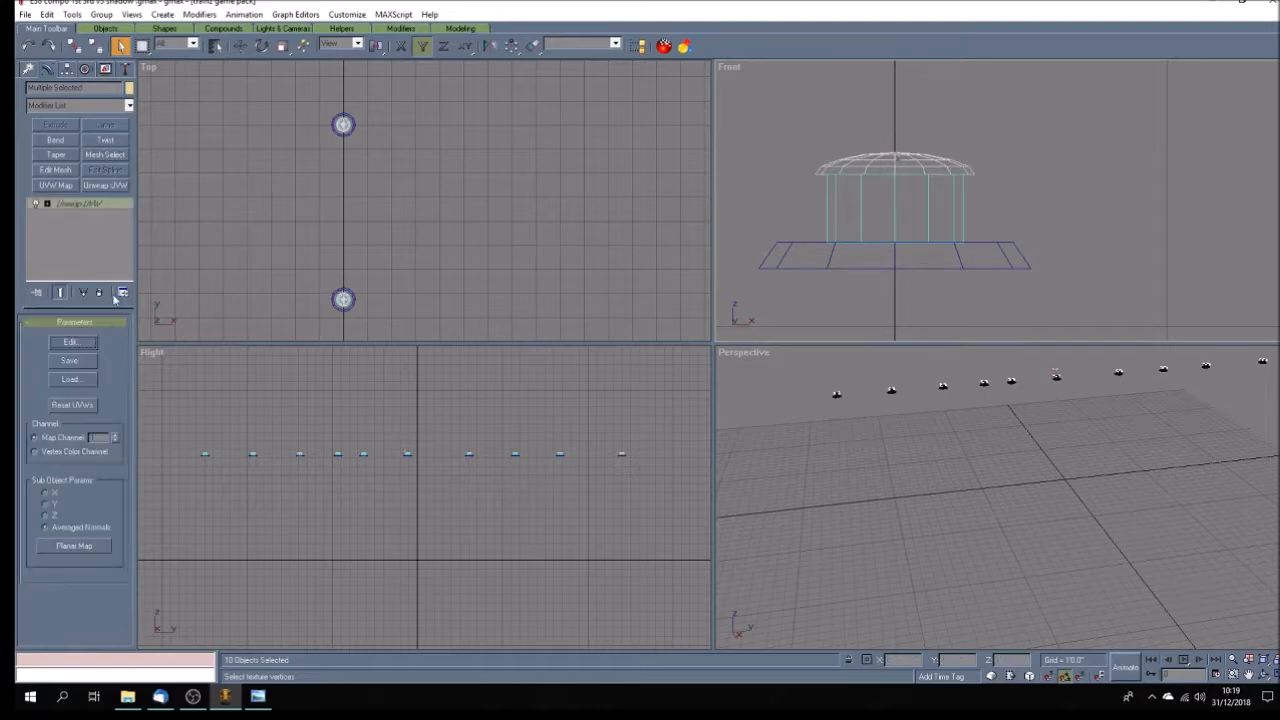
{"action": "left_click", "coordinate": [70, 343]}
{"action": "left_click_drag", "start_coordinate": [717, 398], "coordinate": [805, 494]}
{"action": "left_click_drag", "start_coordinate": [759, 457], "coordinate": [704, 455]}
{"action": "left_click", "coordinate": [646, 455]}
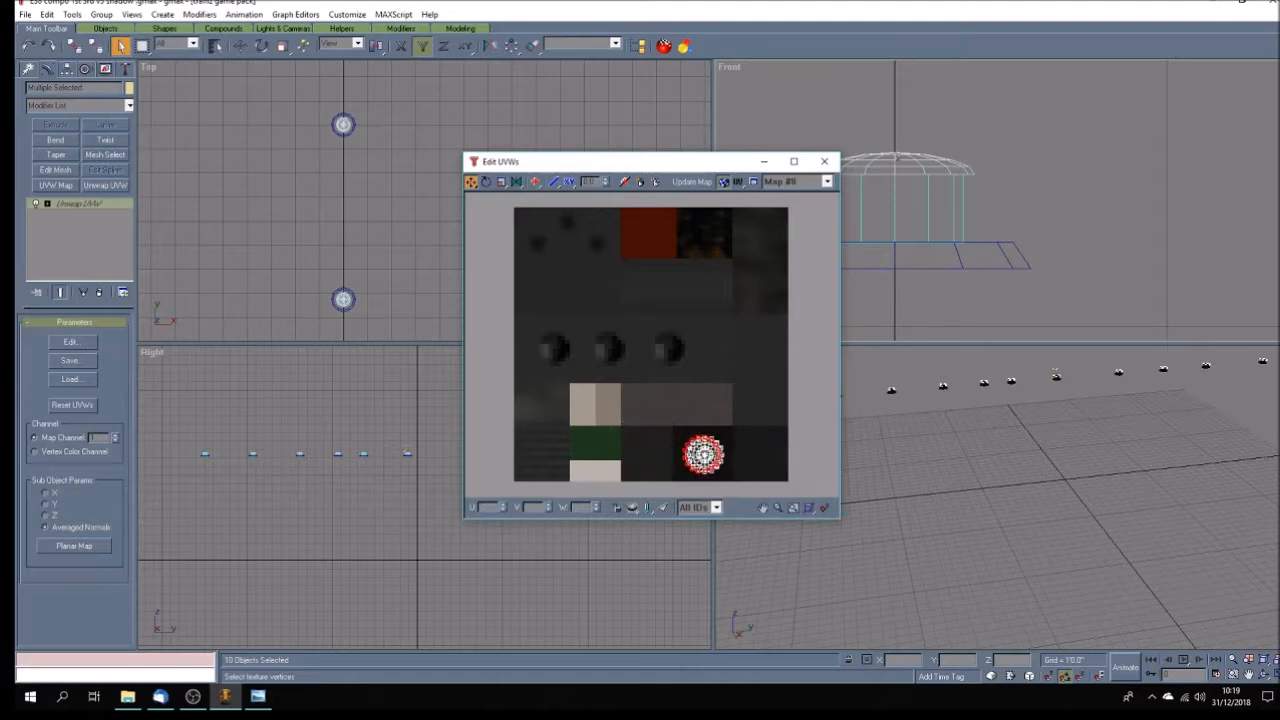
{"action": "left_click", "coordinate": [824, 161]}
Make the domed caps' Unwrap UVW modifiers unique with respect to each other.
{"action": "right_click", "coordinate": [112, 208]}
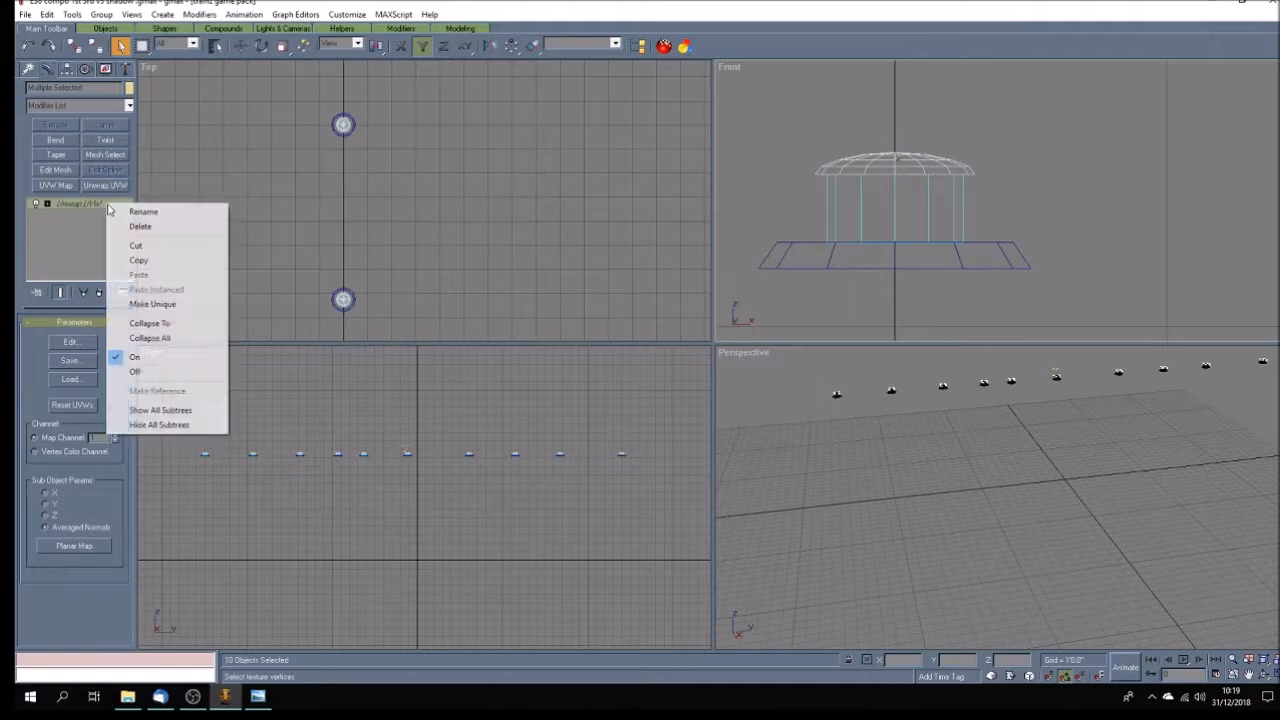
{"action": "left_click", "coordinate": [172, 308]}
{"action": "left_click", "coordinate": [697, 388]}
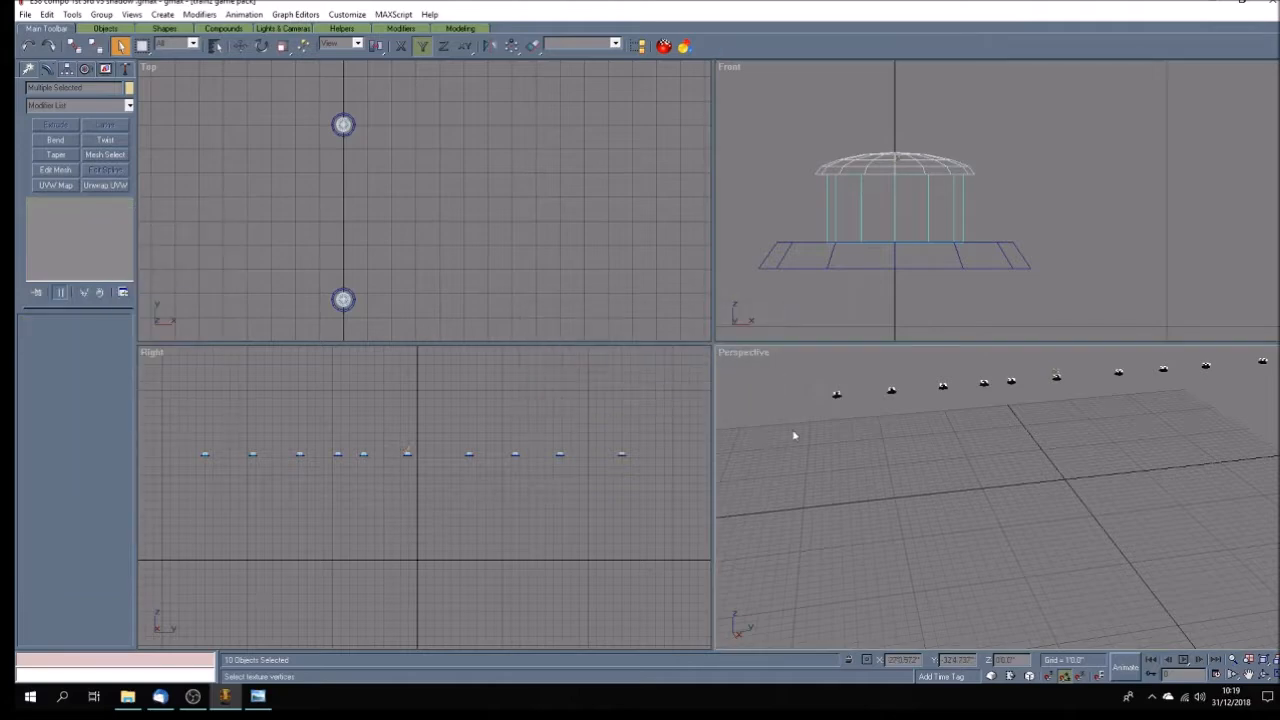
Unhide all parts of the shadow model and save the file.
{"action": "left_click", "coordinate": [105, 69]}
{"action": "left_click", "coordinate": [74, 418]}
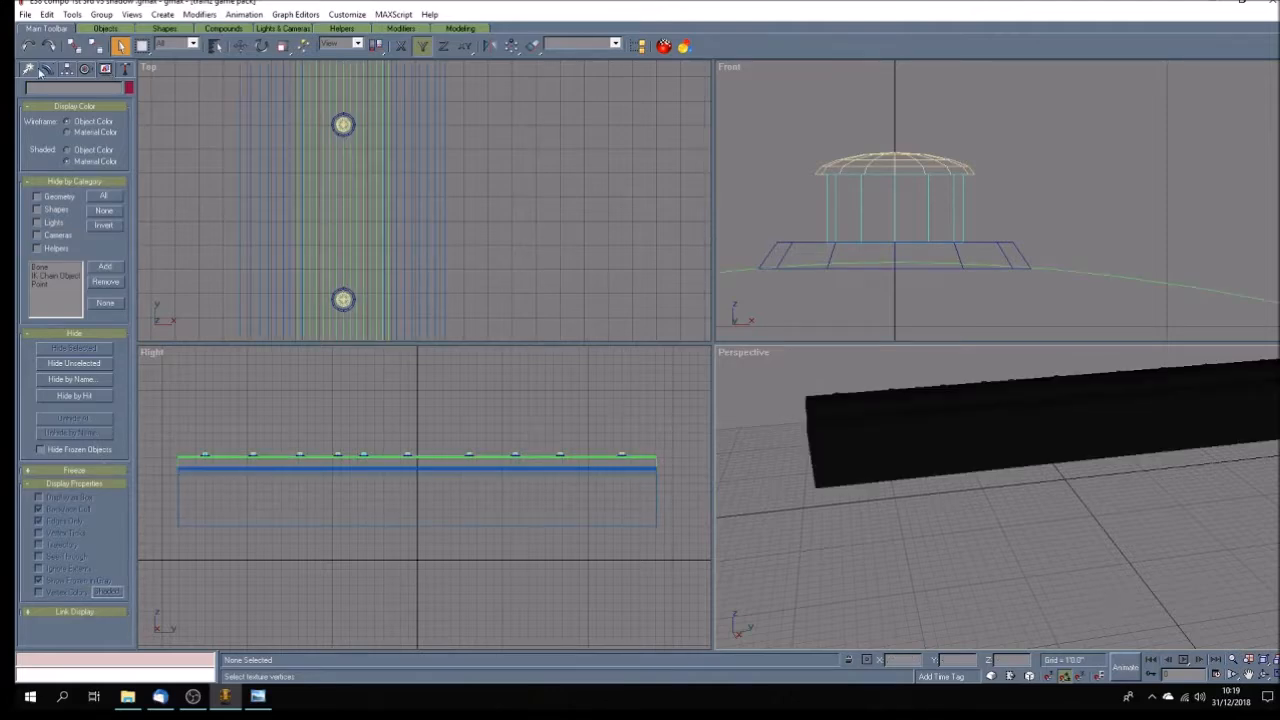
{"action": "left_click", "coordinate": [25, 14]}
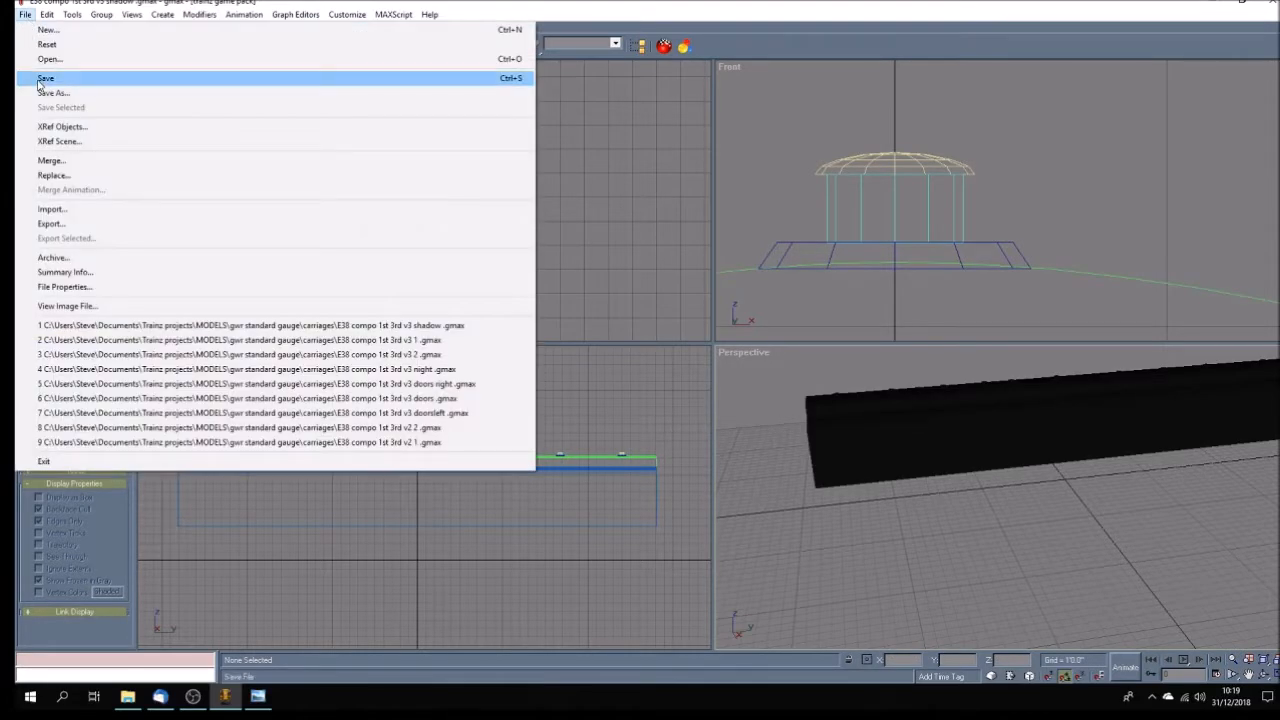
{"action": "left_click", "coordinate": [44, 78]}
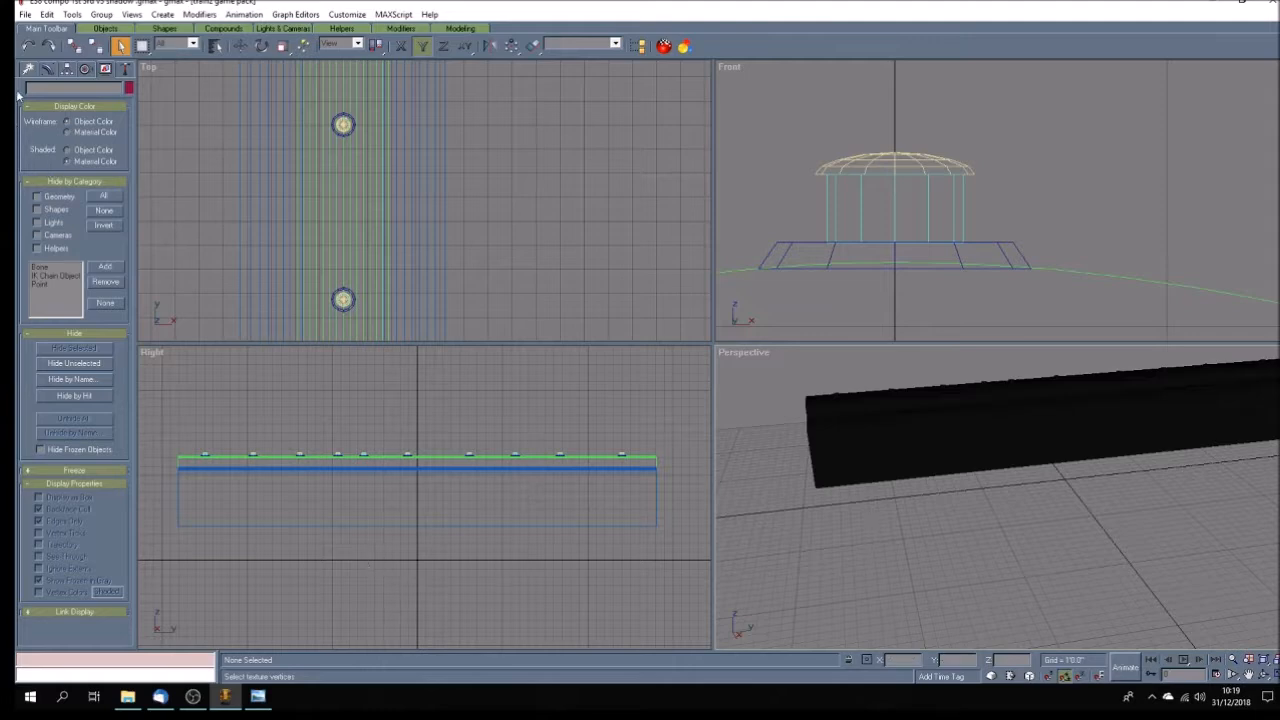
Open the E38 compo 1st 3rd v3 1 .gmax carriage file and show the perspective view at full size.
{"action": "left_click", "coordinate": [28, 16]}
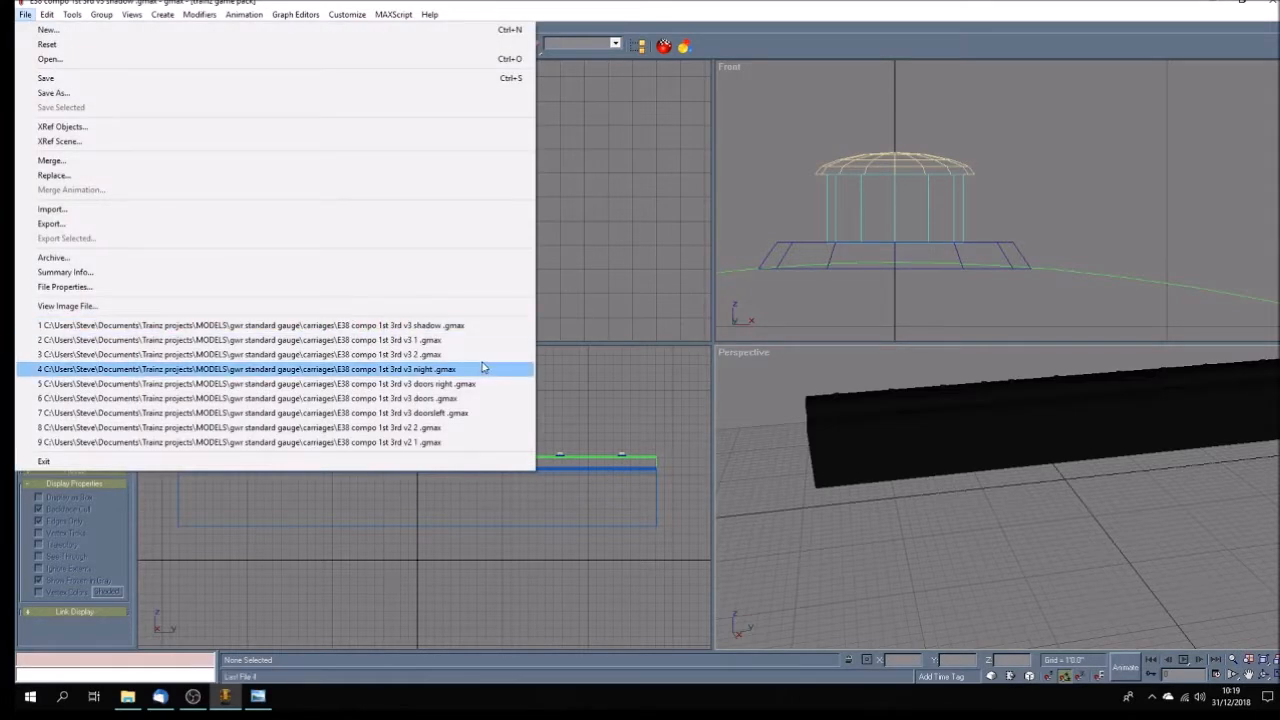
{"action": "left_click", "coordinate": [452, 340]}
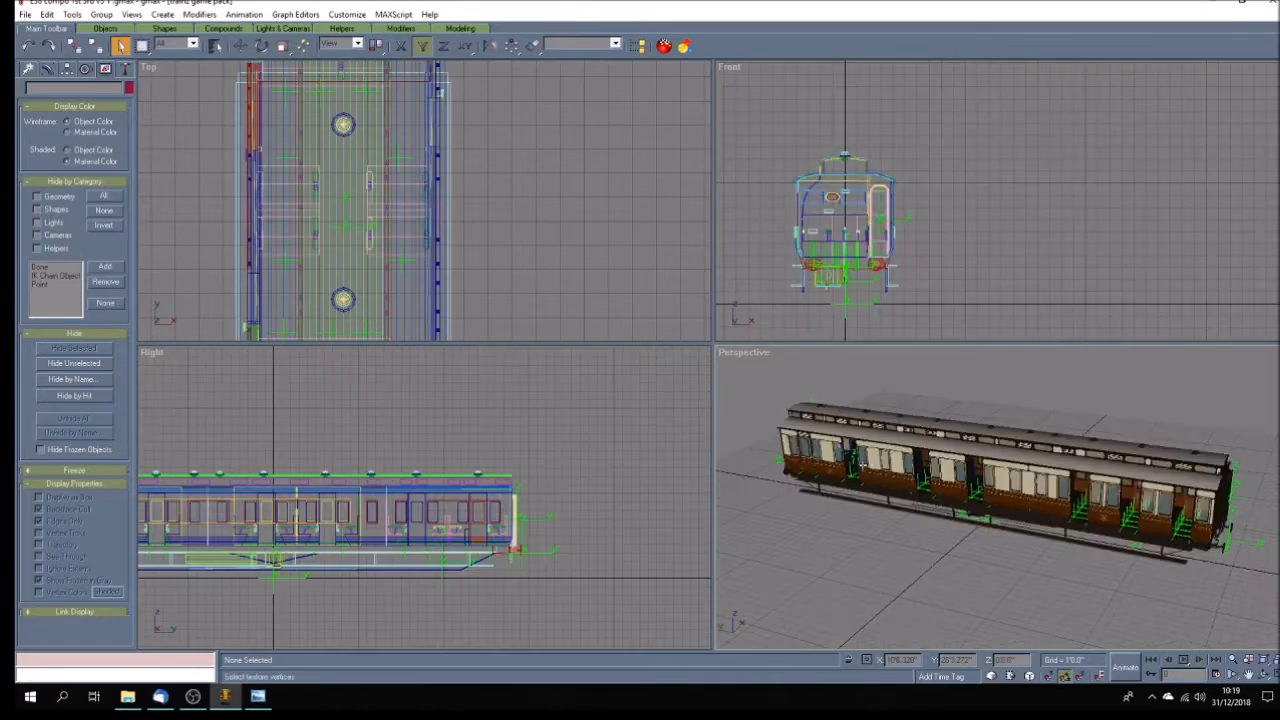
{"action": "left_click", "coordinate": [1270, 675]}
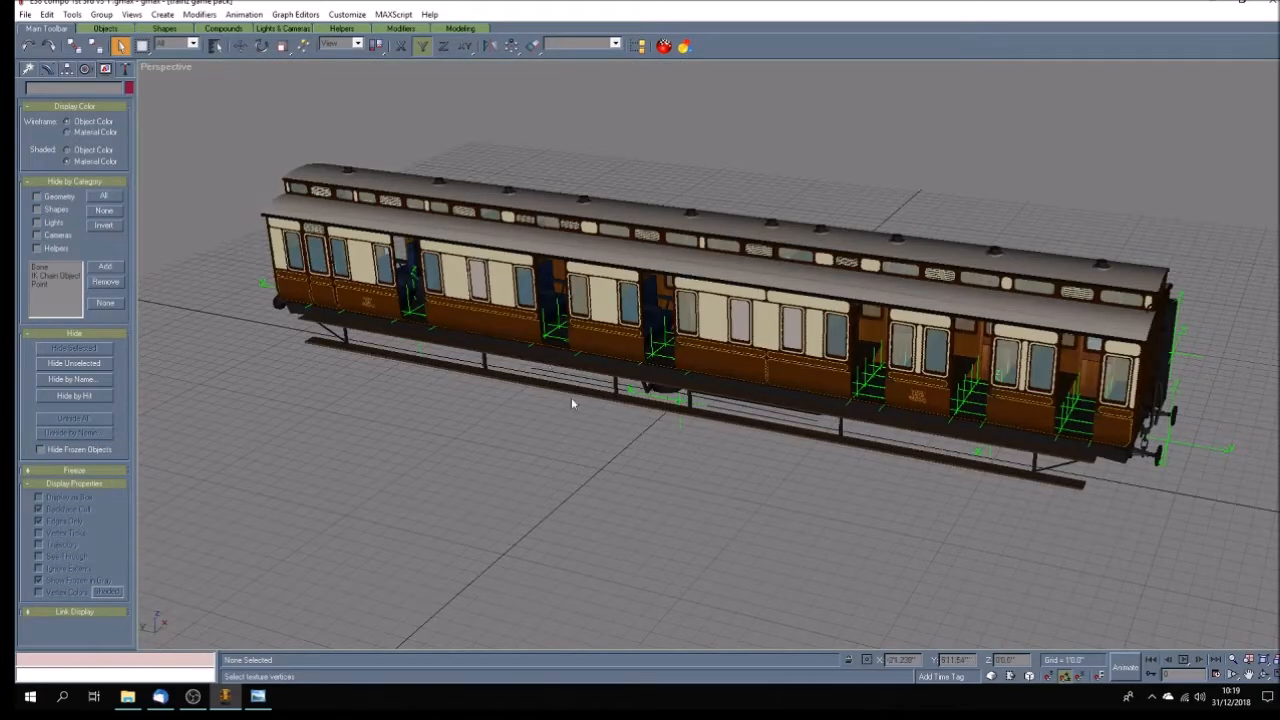
Select all attachment points whose names start with "a." from the object list and hide them.
{"action": "left_click", "coordinate": [215, 47]}
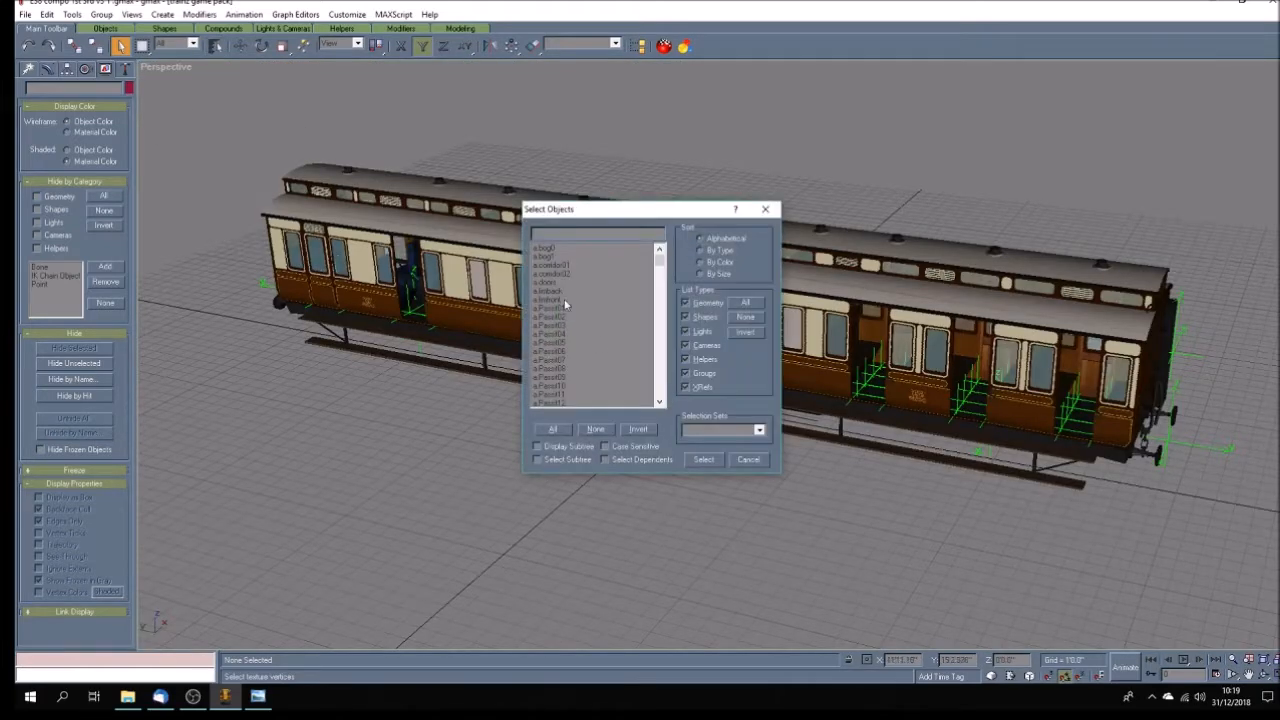
{"action": "left_click", "coordinate": [553, 428]}
{"action": "scroll", "coordinate": [590, 320], "scroll_direction": "down", "scroll_amount": 10}
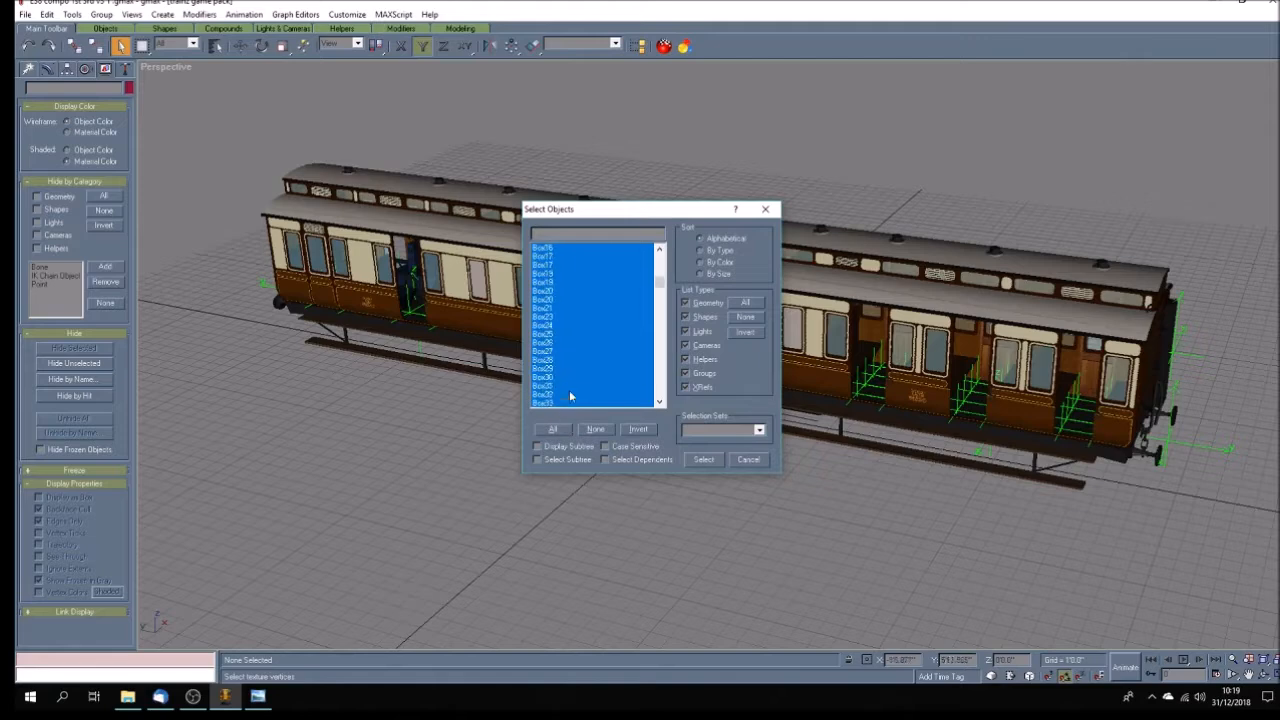
{"action": "left_click", "coordinate": [570, 247]}
{"action": "left_click_drag", "start_coordinate": [571, 247], "coordinate": [574, 296]}
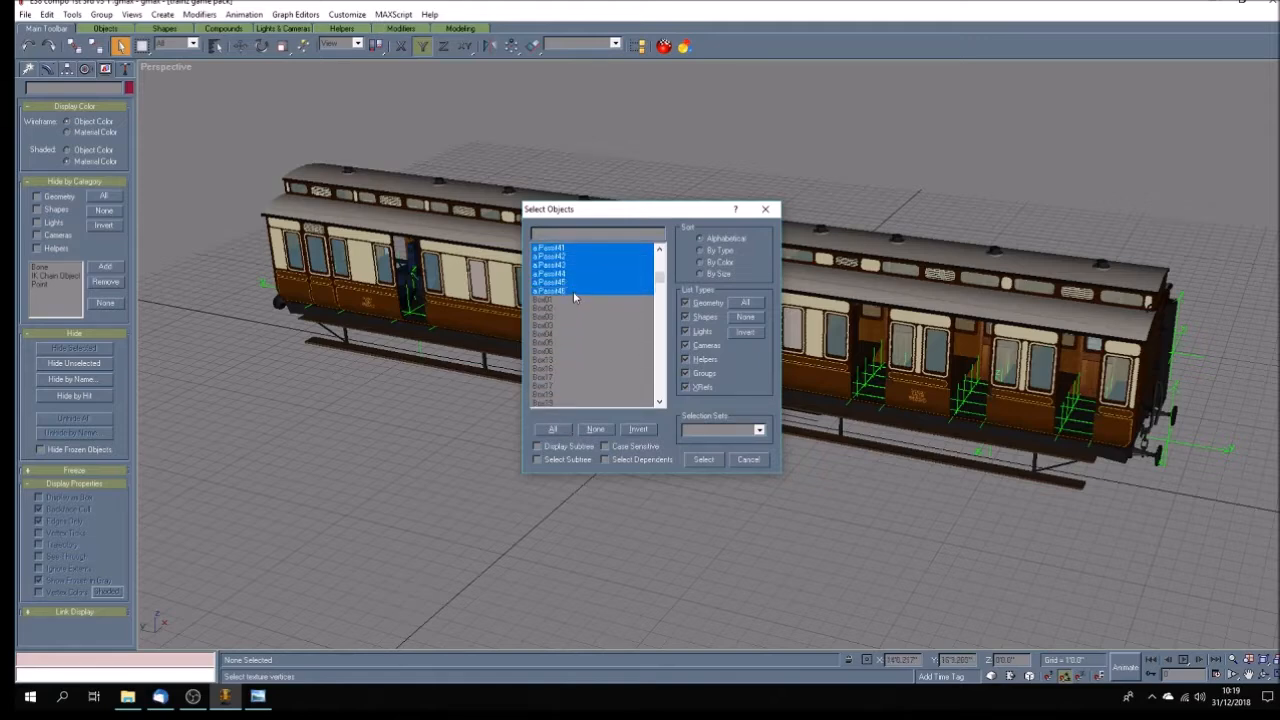
{"action": "left_click", "coordinate": [703, 459]}
{"action": "left_click", "coordinate": [75, 349]}
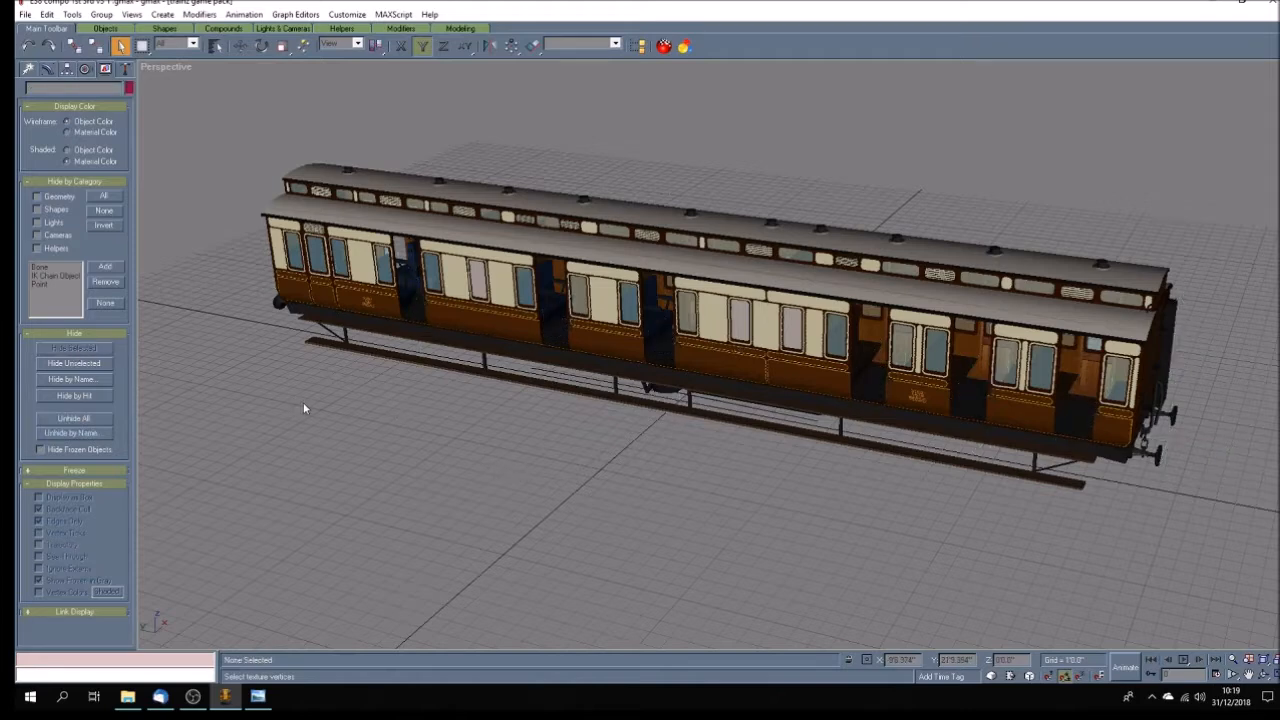
Select all visible carriage parts and reset their transforms with Reset XForm.
{"action": "left_click", "coordinate": [46, 14]}
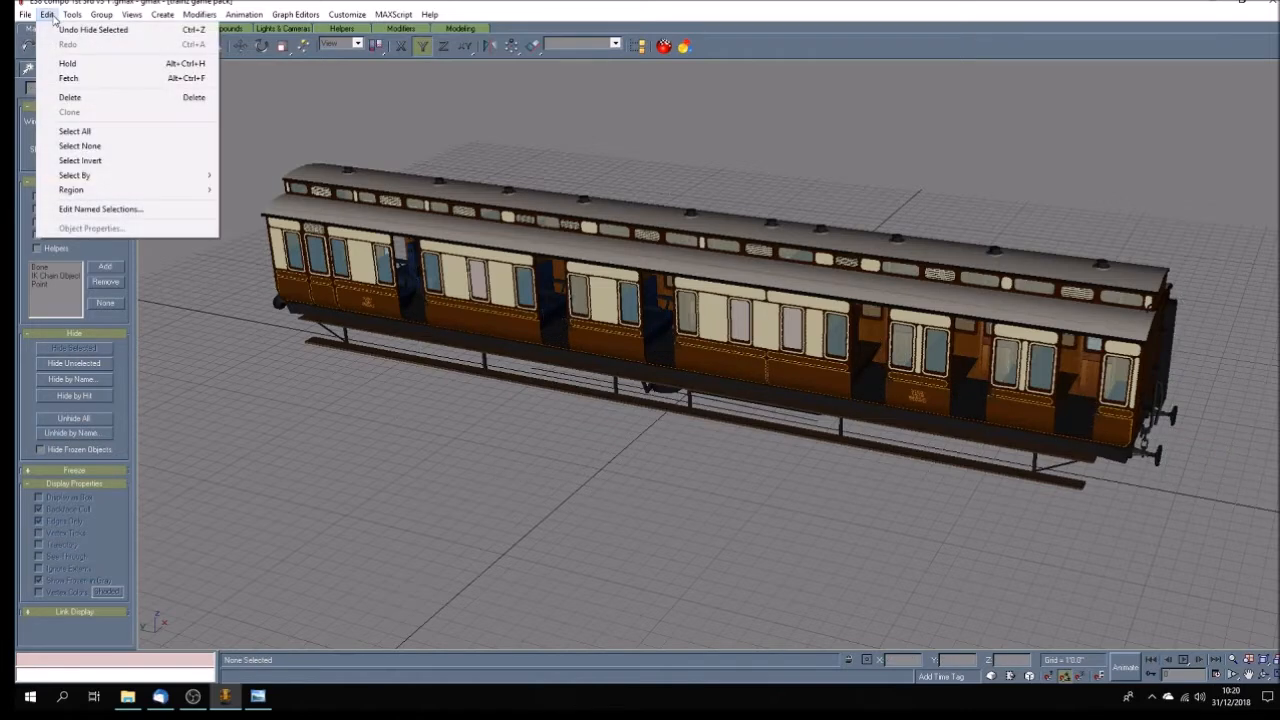
{"action": "left_click", "coordinate": [80, 129]}
{"action": "left_click", "coordinate": [125, 68]}
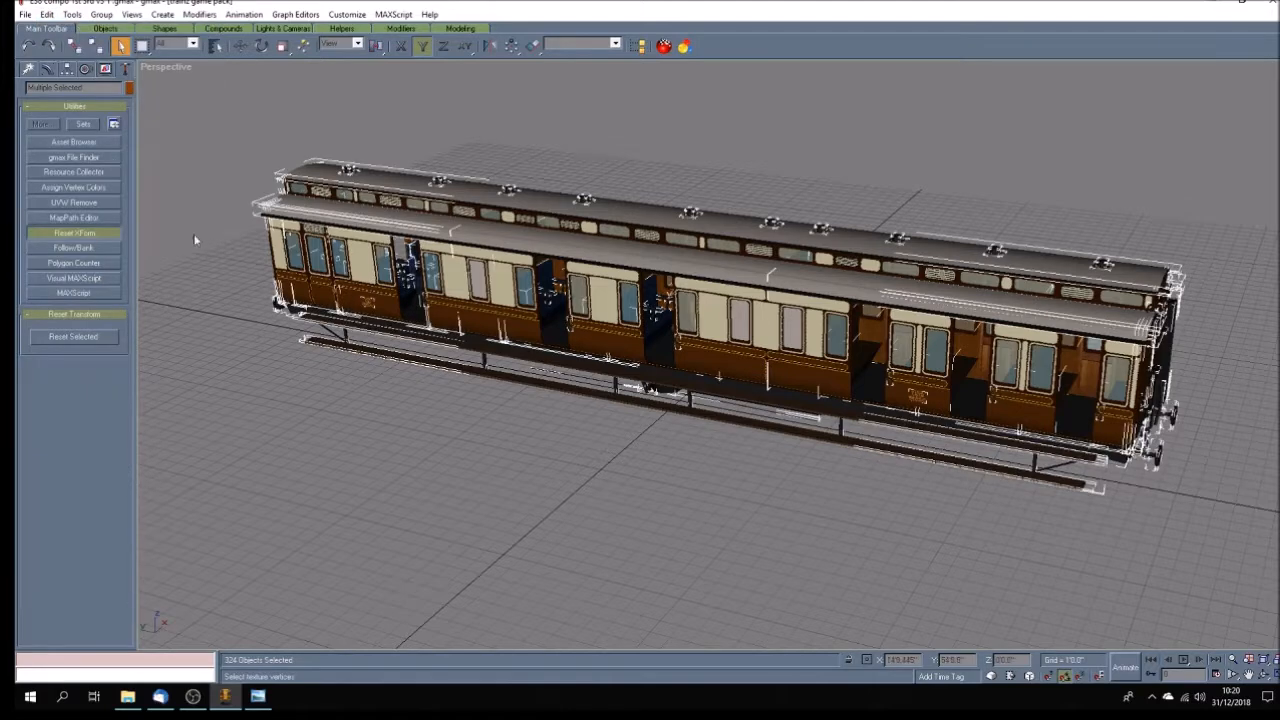
{"action": "left_click", "coordinate": [75, 337]}
Centre the pivots of all selected parts to their objects and align them to the world.
{"action": "left_click", "coordinate": [66, 68]}
{"action": "left_click", "coordinate": [74, 152]}
{"action": "left_click", "coordinate": [74, 221]}
{"action": "left_click", "coordinate": [75, 256]}
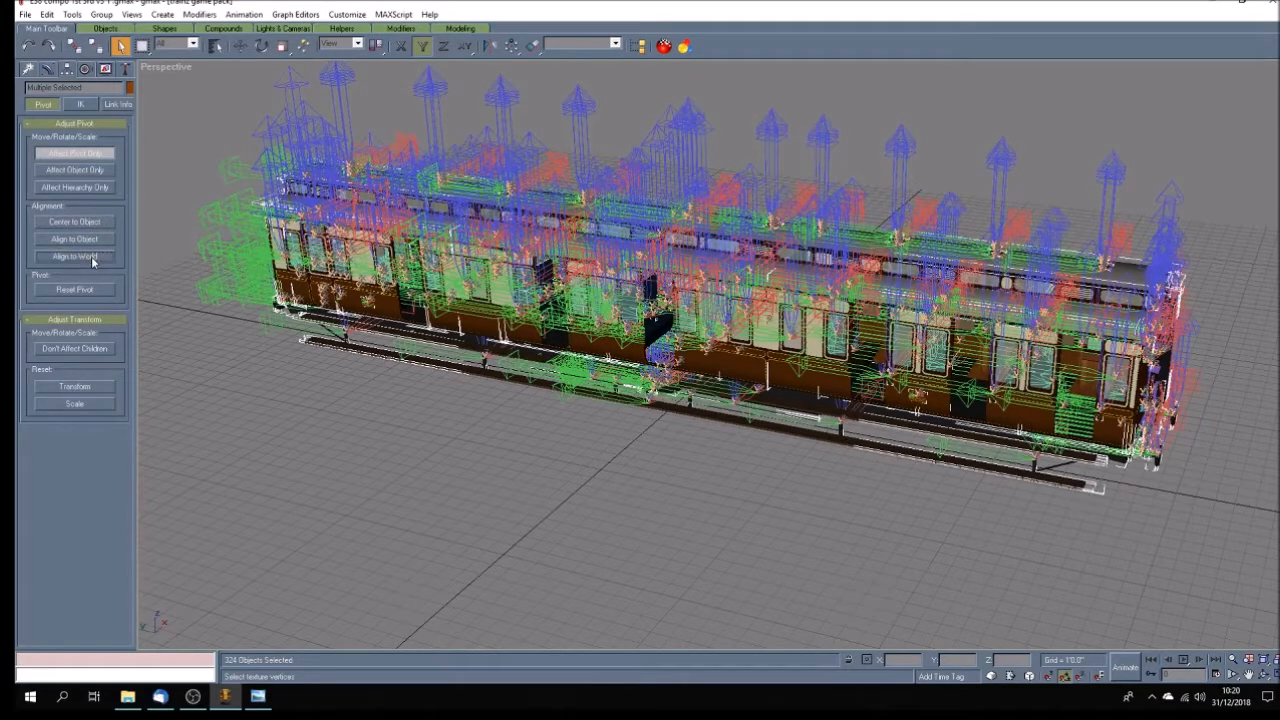
{"action": "left_click", "coordinate": [91, 155]}
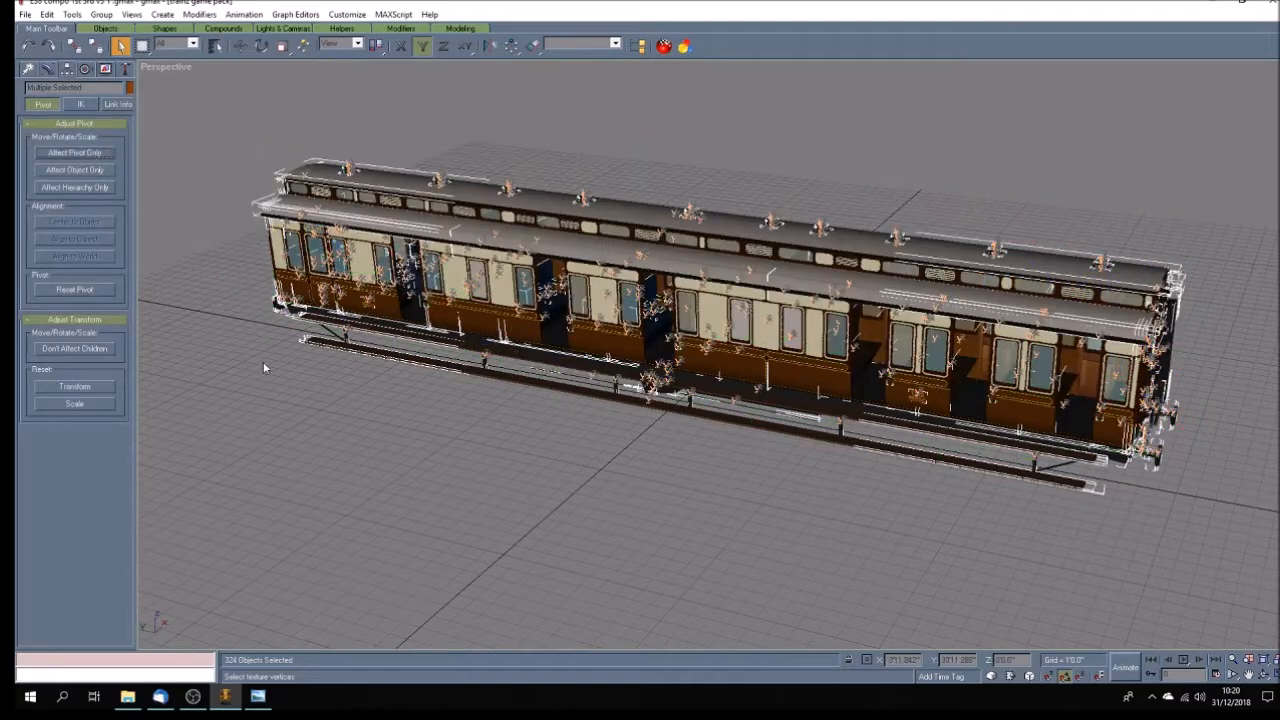
{"action": "left_click", "coordinate": [296, 398]}
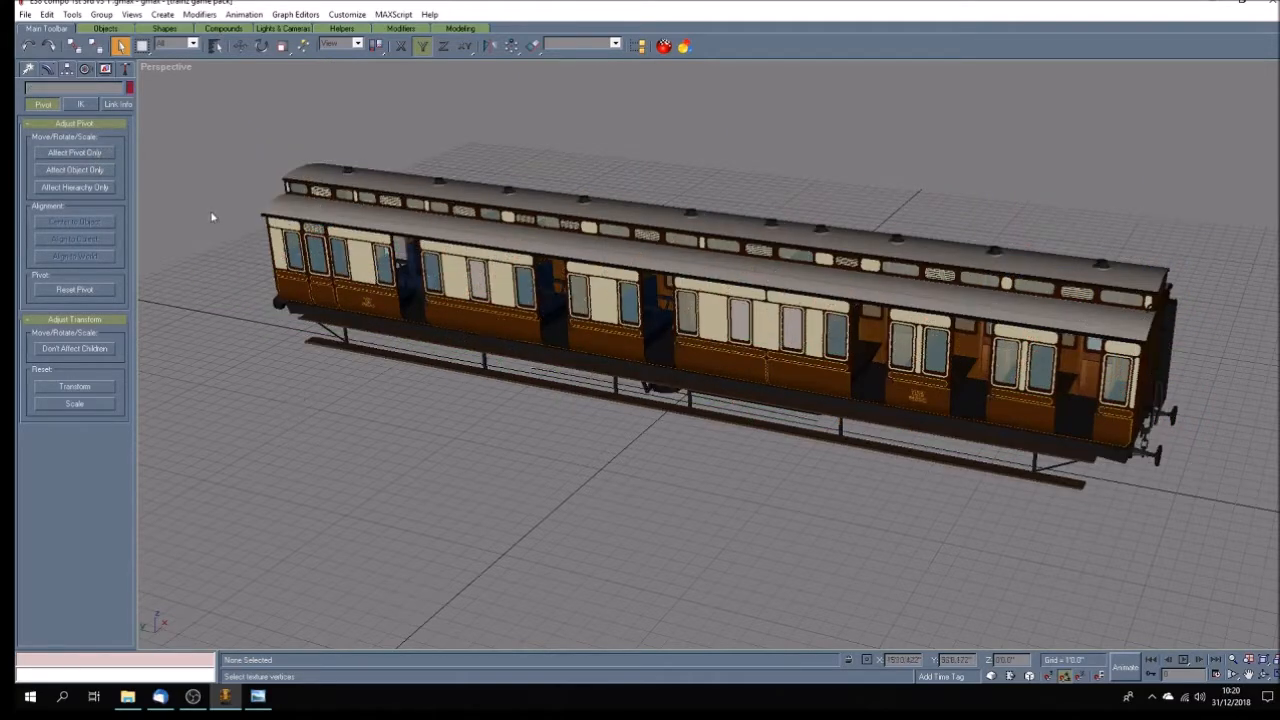
Convert the parts at the far end of the carriage to Editable Poly and clear the selection.
{"action": "left_click_drag", "start_coordinate": [231, 153], "coordinate": [377, 370]}
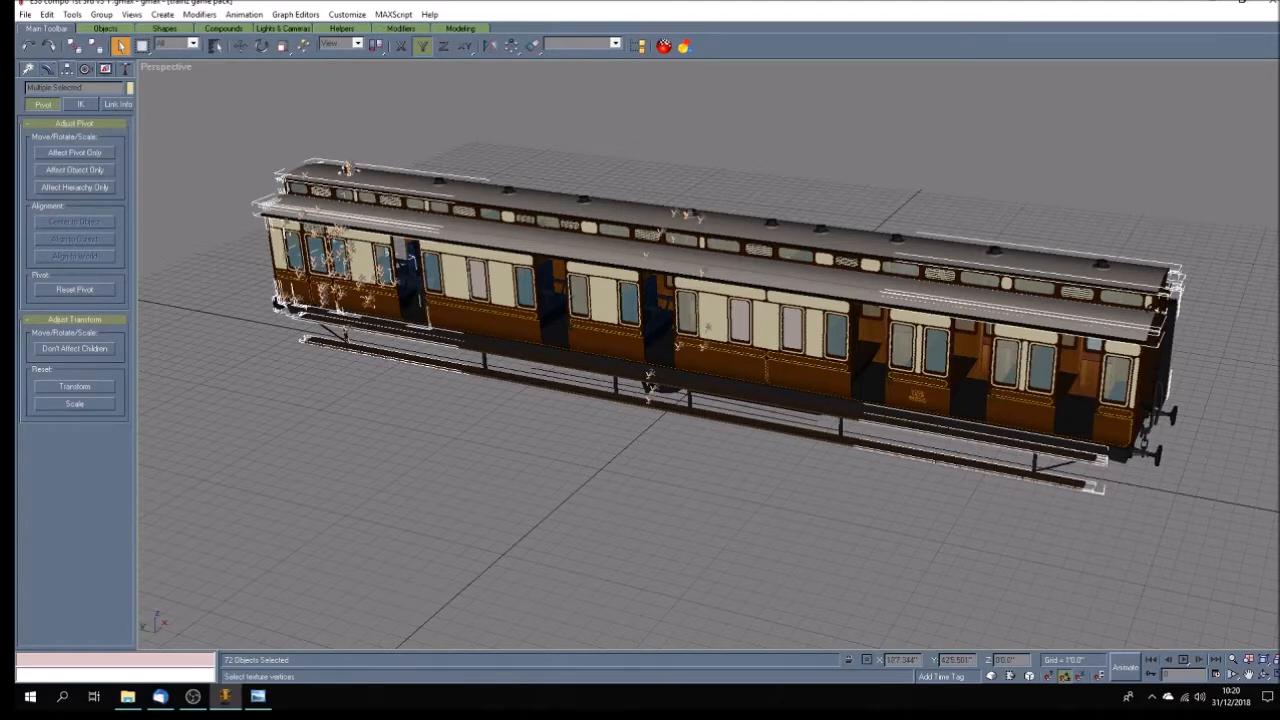
{"action": "right_click", "coordinate": [438, 232]}
{"action": "mouse_move", "coordinate": [409, 333]}
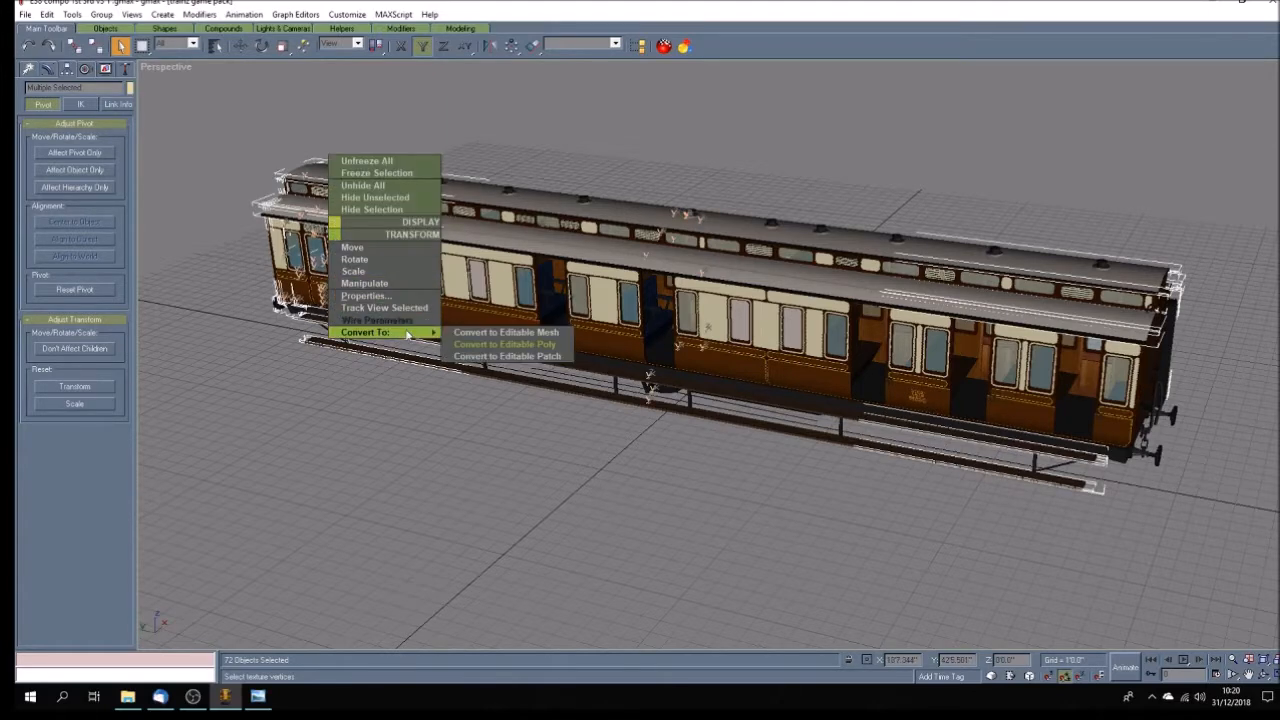
{"action": "left_click", "coordinate": [478, 345]}
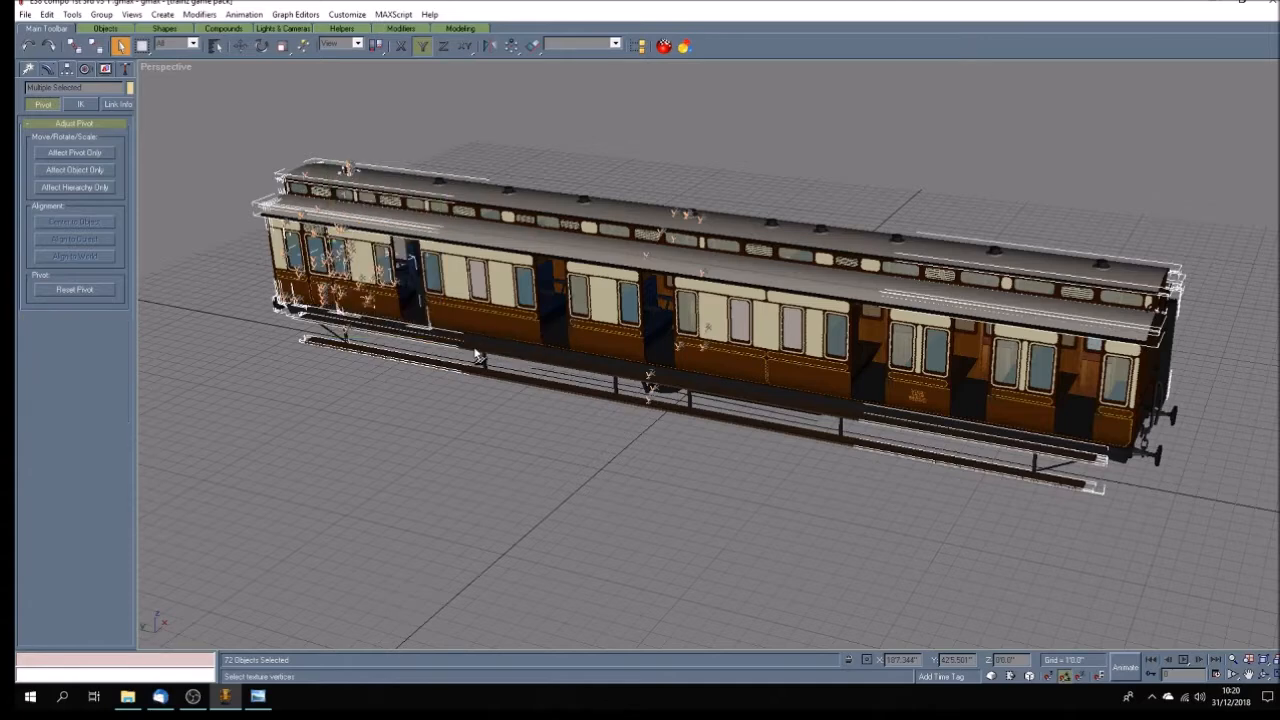
{"action": "left_click", "coordinate": [484, 414]}
Convert the parts between the first ventilator and the middle of the carriage to Editable Poly.
{"action": "left_click_drag", "start_coordinate": [380, 118], "coordinate": [664, 470]}
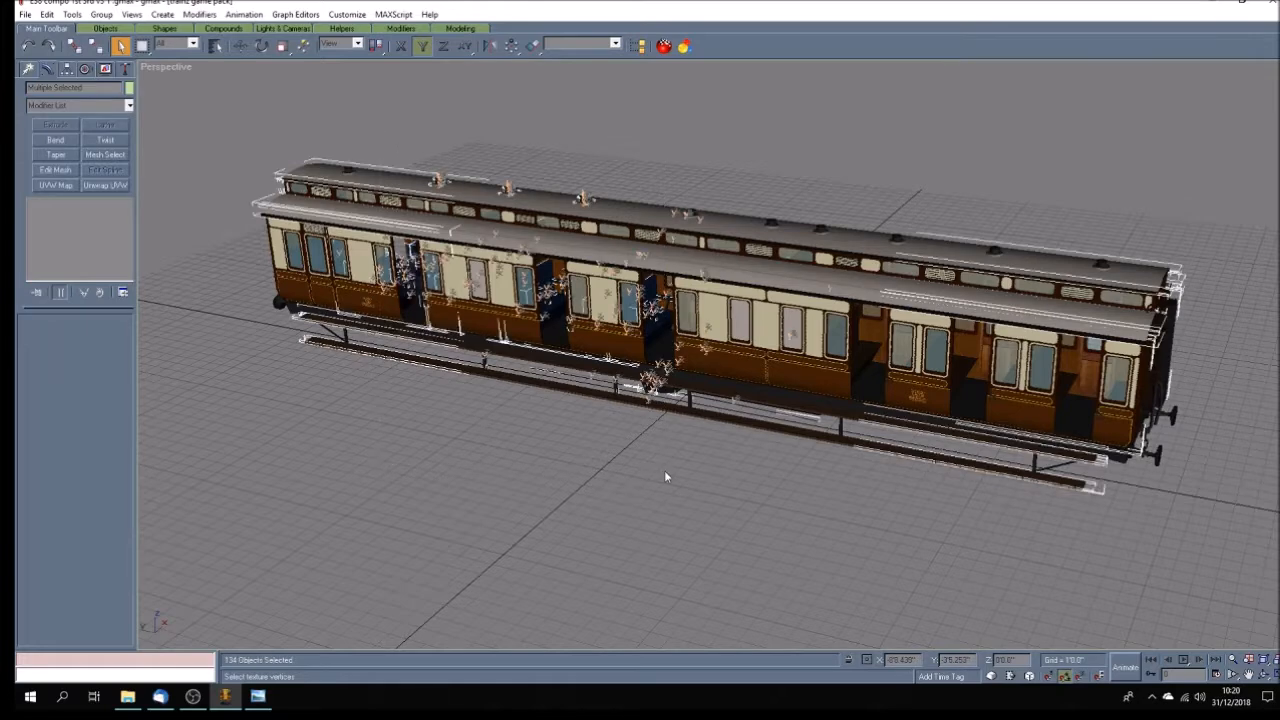
{"action": "right_click", "coordinate": [525, 332]}
{"action": "mouse_move", "coordinate": [600, 430]}
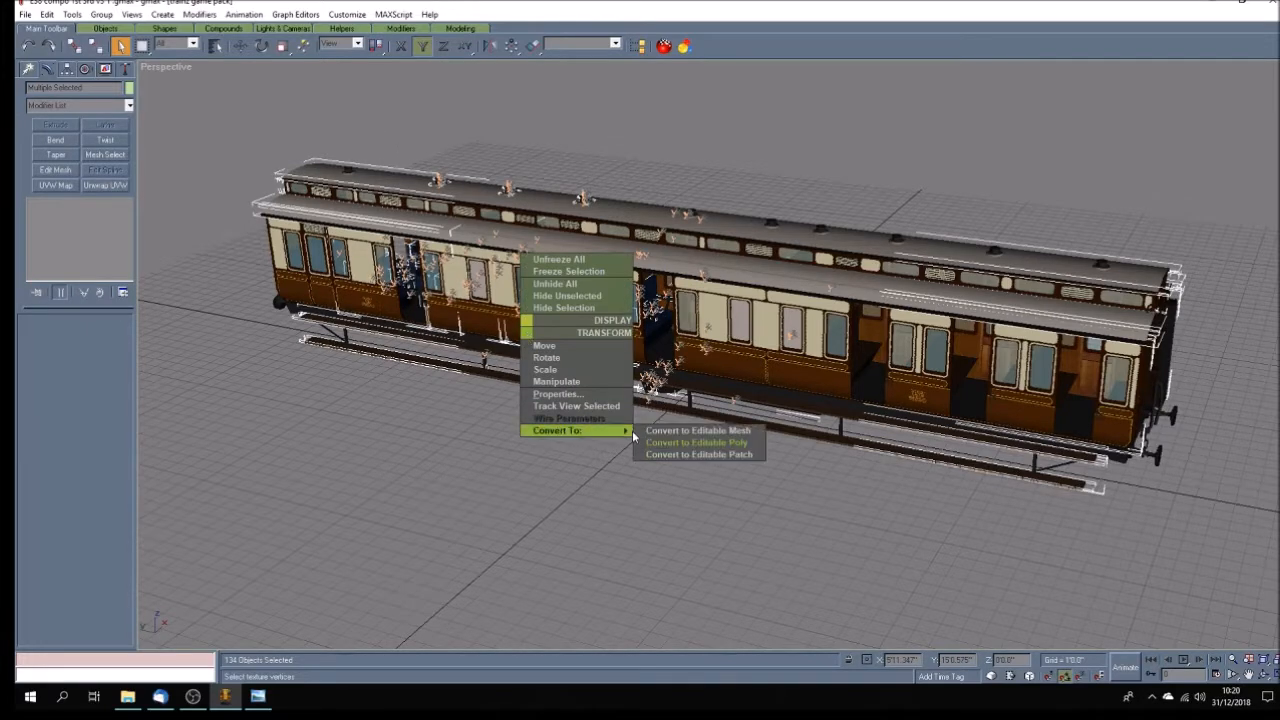
{"action": "left_click", "coordinate": [658, 443]}
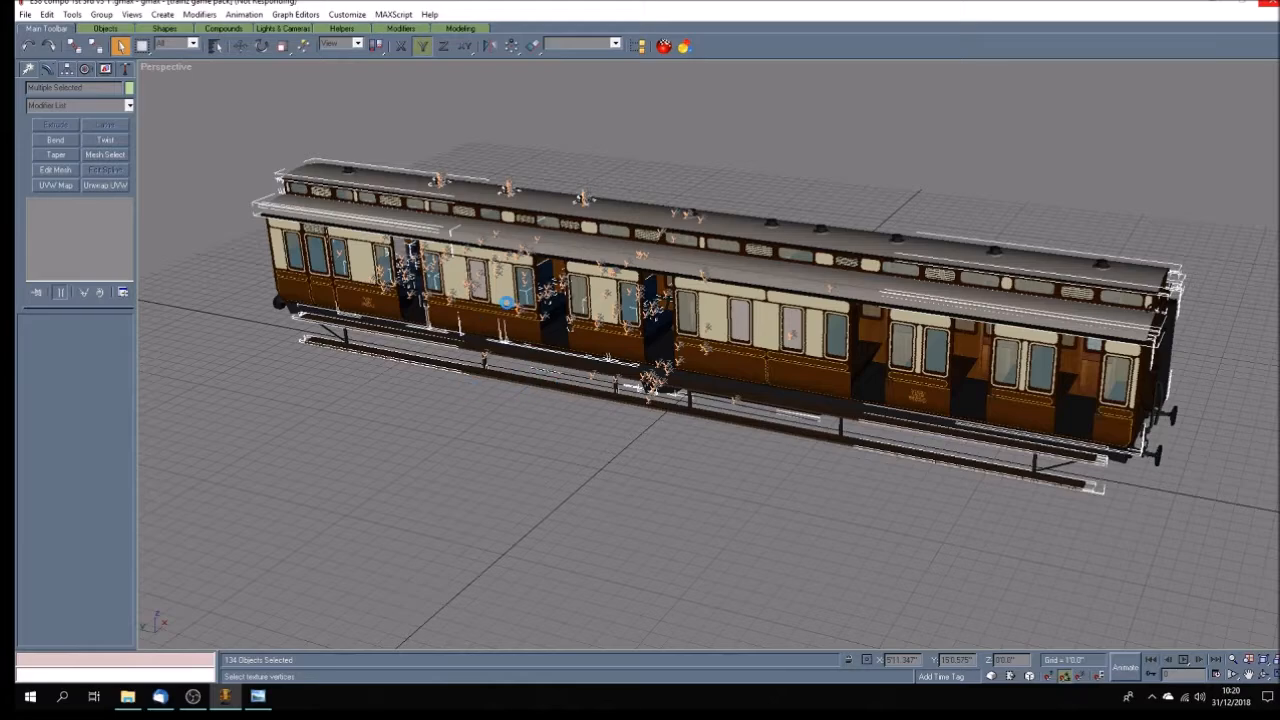
Convert the parts from the middle of the carriage to the seventh-to-eighth roof ventilator area to Editable Poly and clear the selection.
{"action": "left_click", "coordinate": [405, 409]}
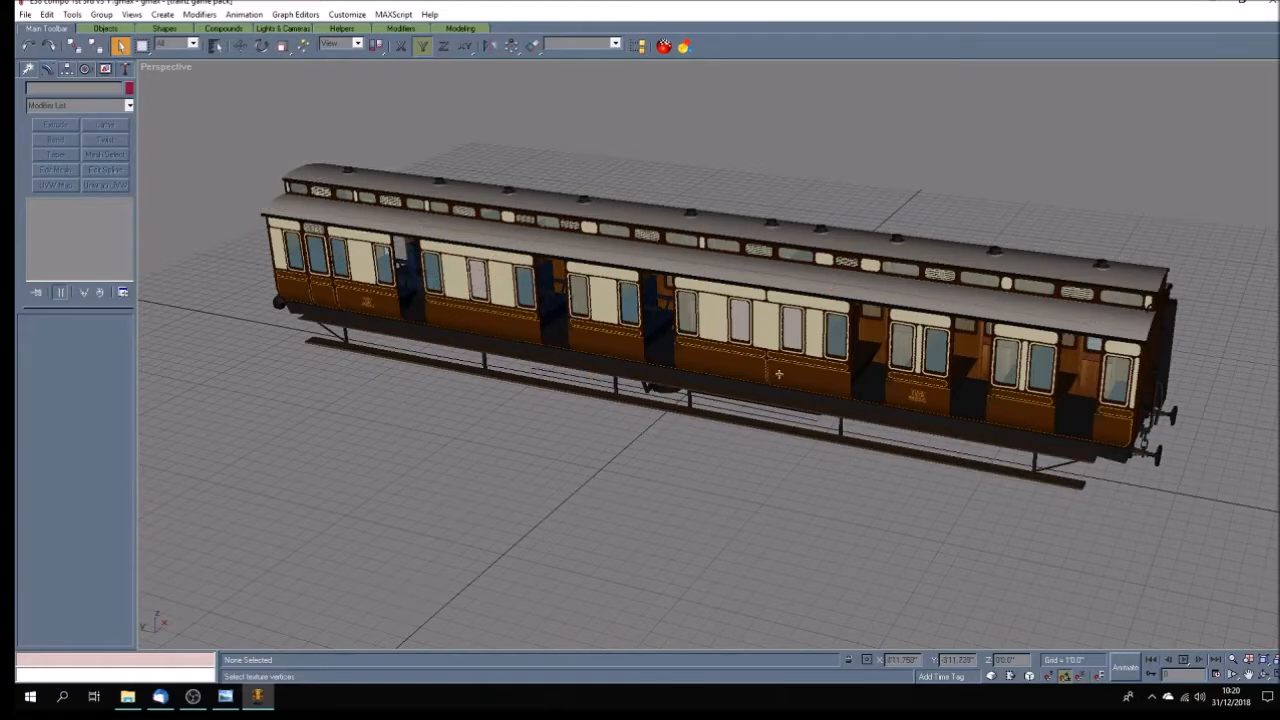
{"action": "left_click_drag", "start_coordinate": [607, 159], "coordinate": [896, 497]}
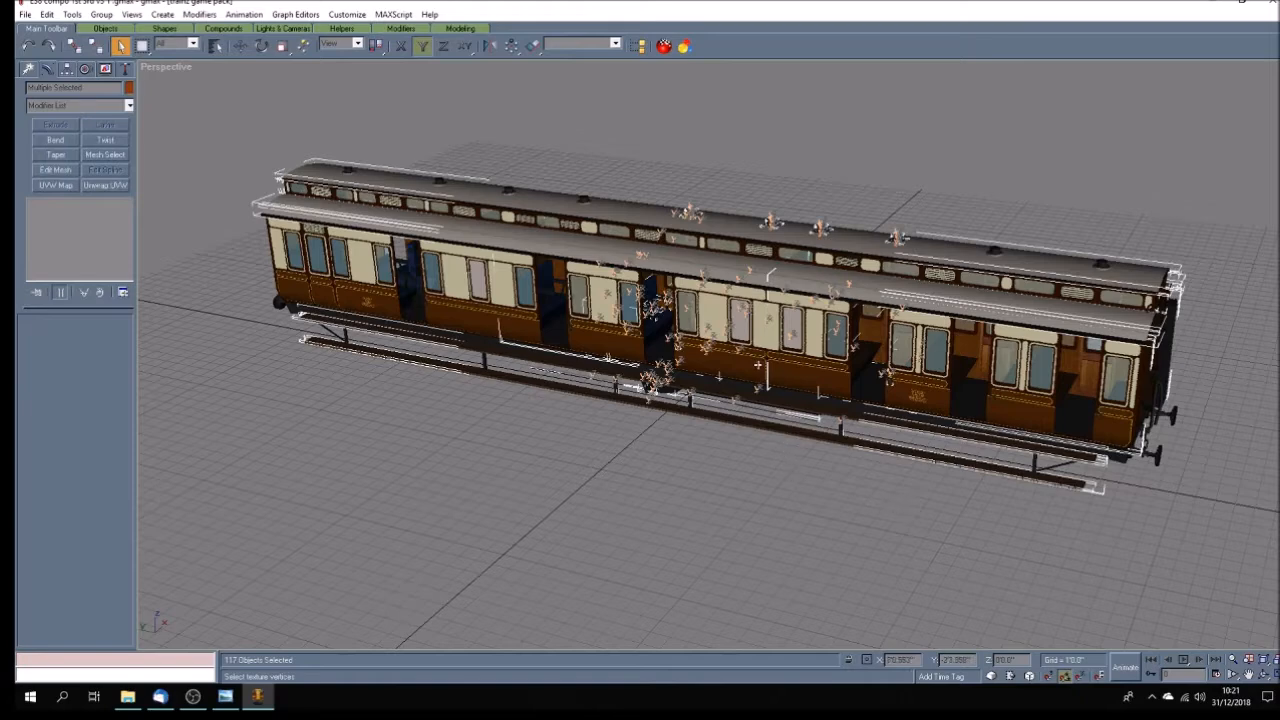
{"action": "right_click", "coordinate": [746, 365]}
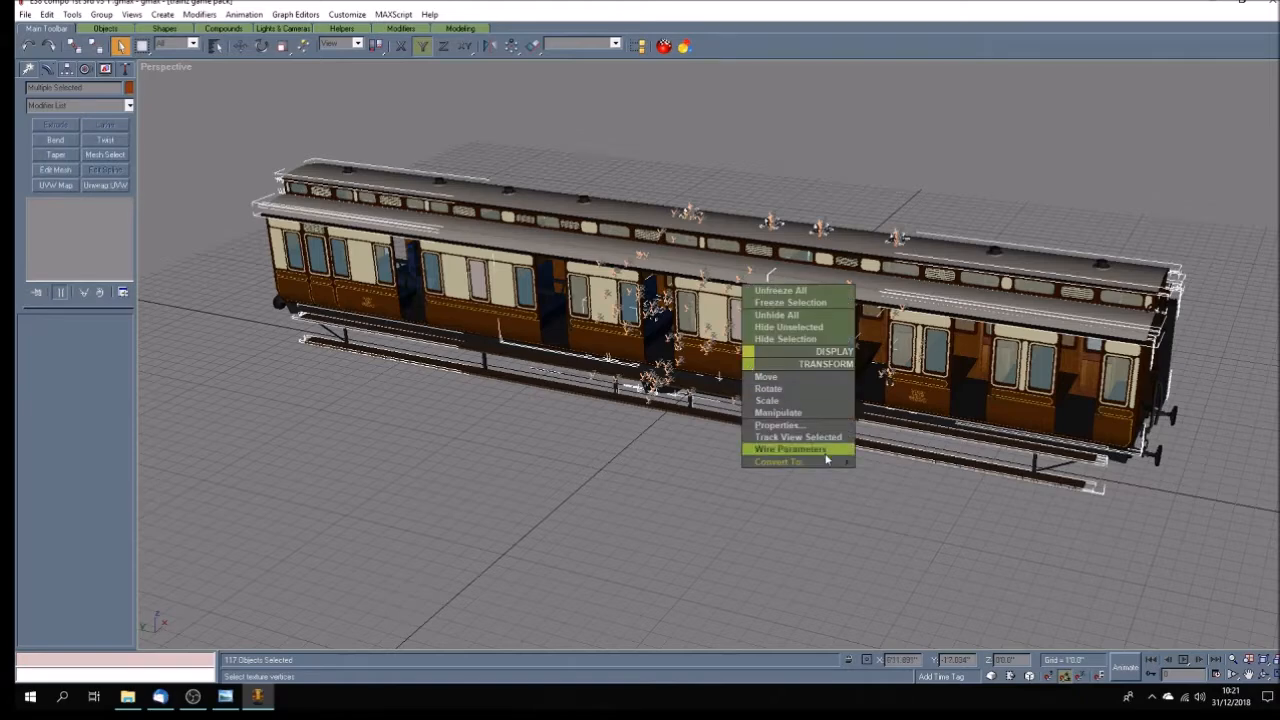
{"action": "mouse_move", "coordinate": [845, 461]}
{"action": "left_click", "coordinate": [891, 476]}
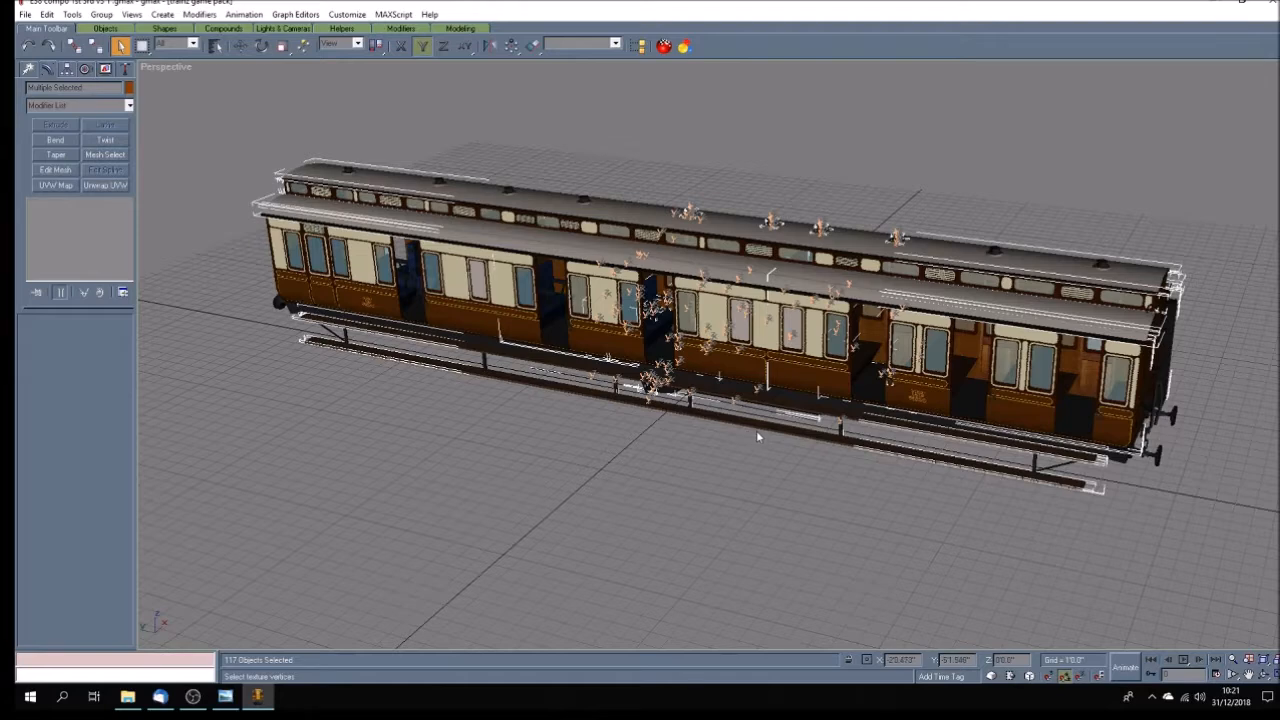
{"action": "left_click", "coordinate": [719, 457]}
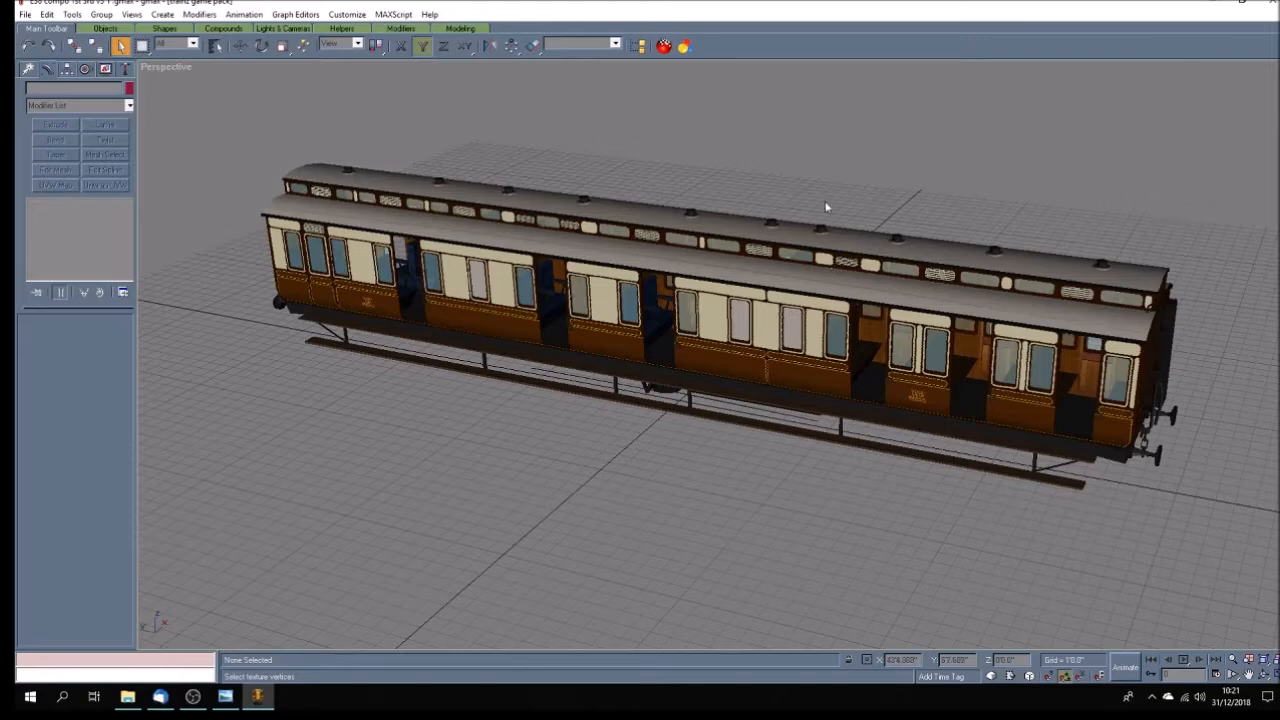
Convert the remaining parts at the near end of the carriage to Editable Poly and save the file.
{"action": "left_click_drag", "start_coordinate": [842, 198], "coordinate": [1216, 533]}
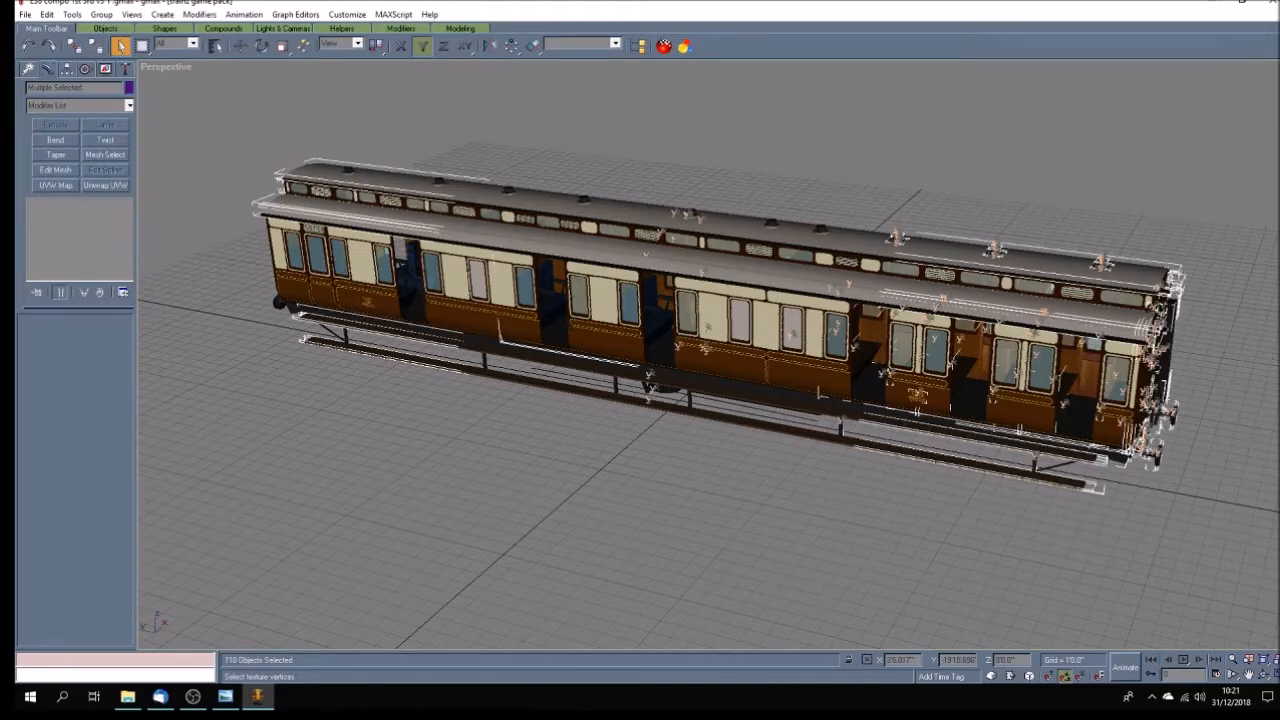
{"action": "right_click", "coordinate": [1011, 420]}
{"action": "mouse_move", "coordinate": [1041, 515]}
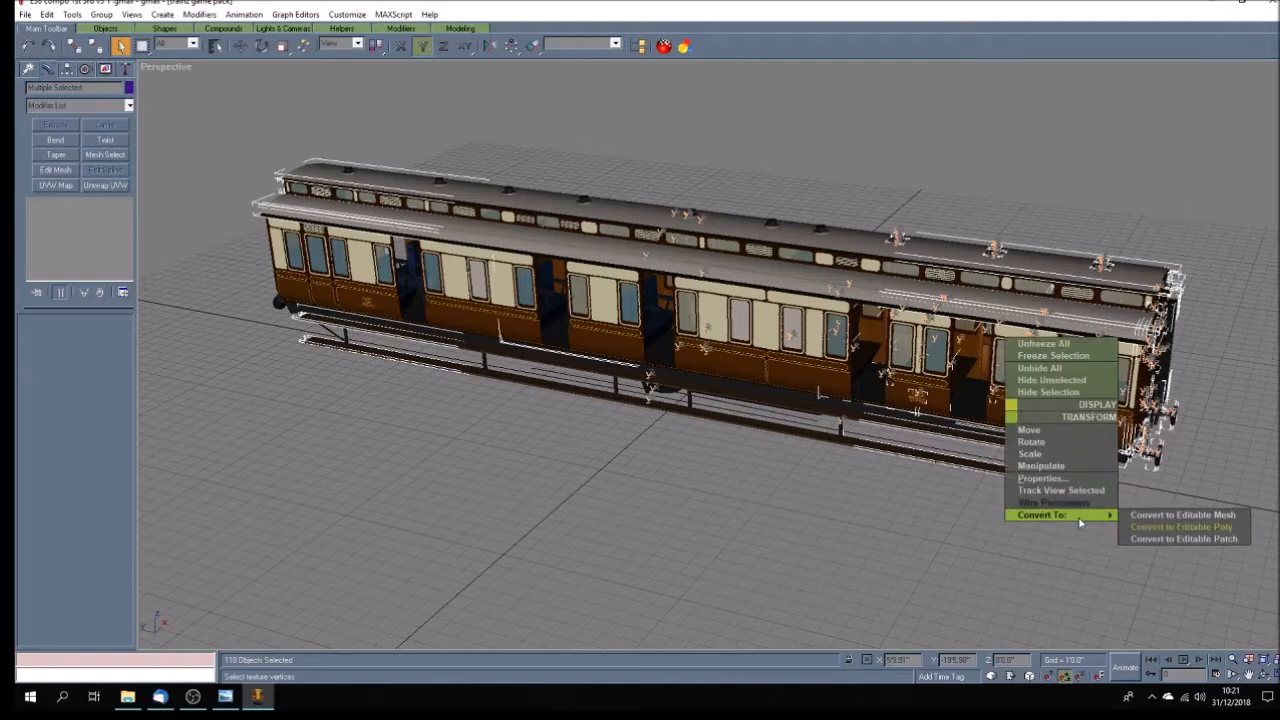
{"action": "left_click", "coordinate": [1130, 528]}
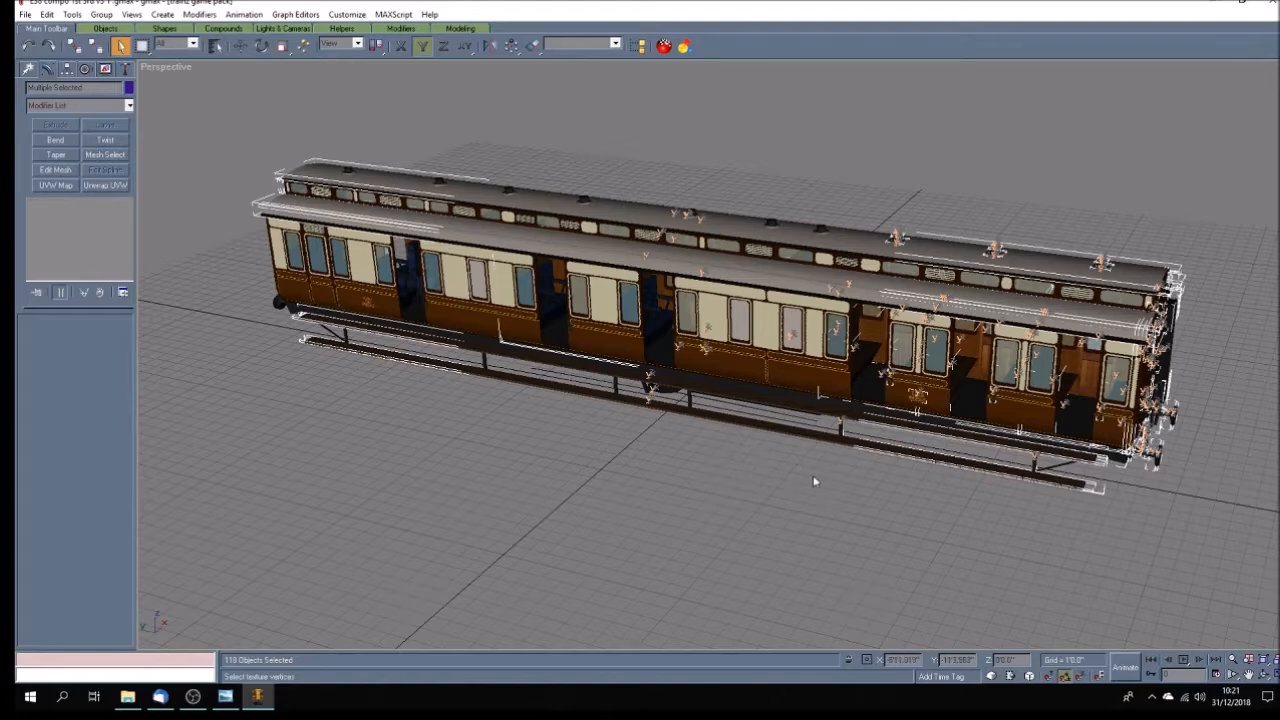
{"action": "left_click", "coordinate": [755, 474]}
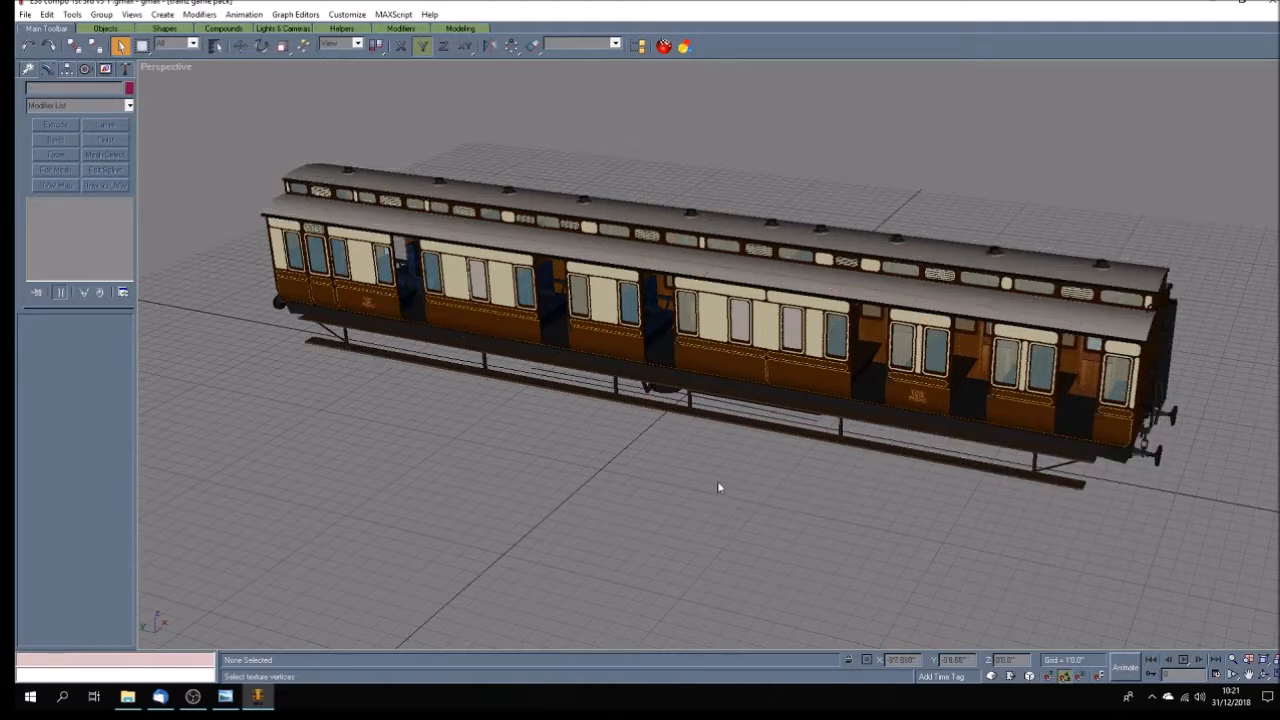
{"action": "left_click", "coordinate": [27, 16]}
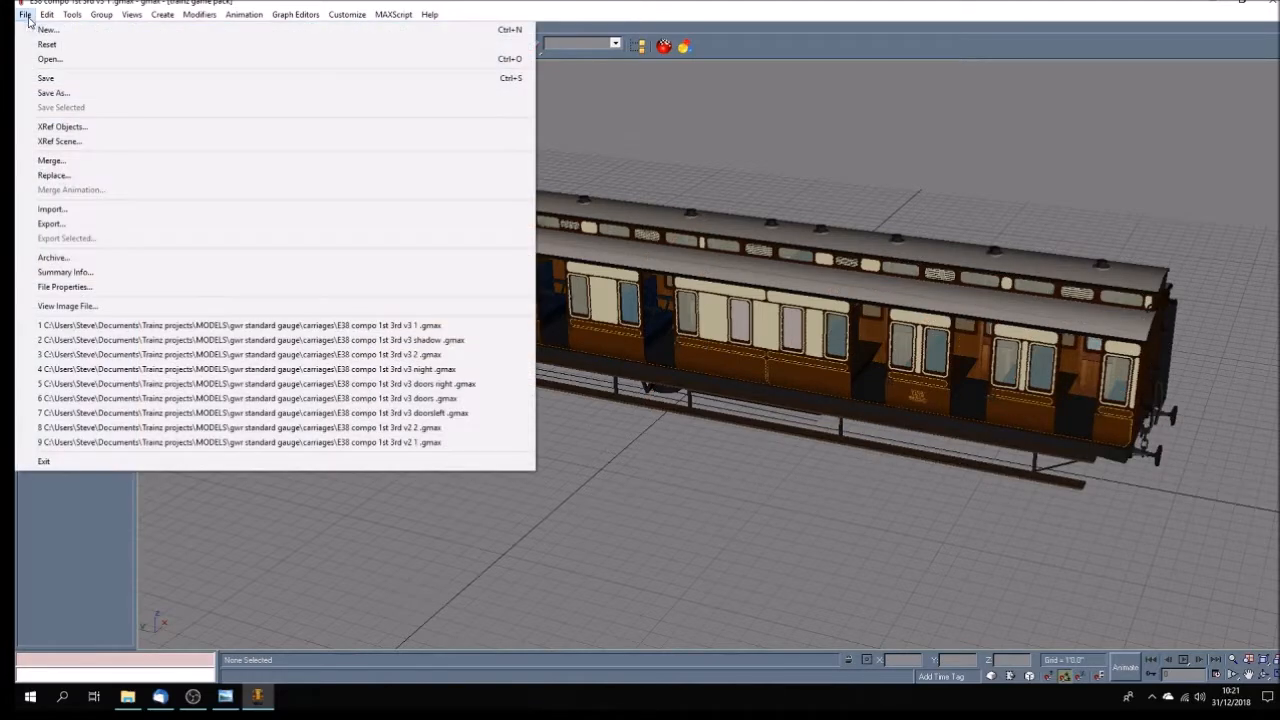
{"action": "left_click", "coordinate": [46, 80]}
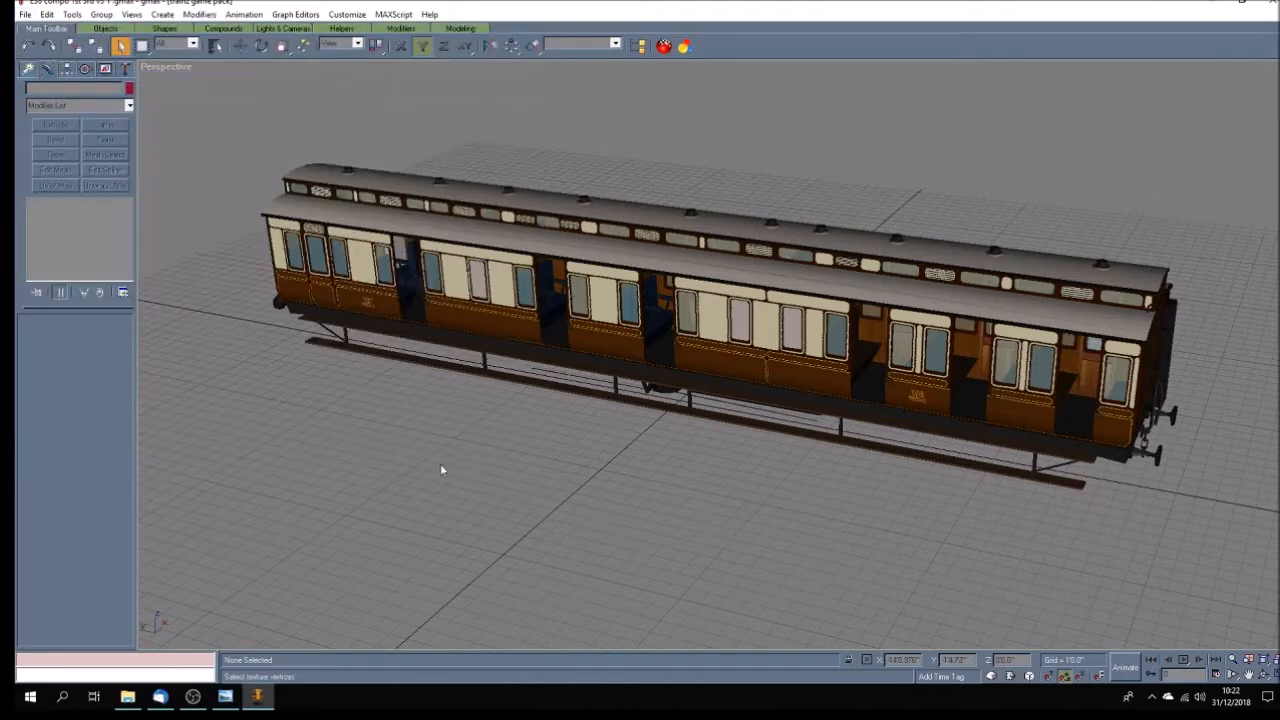
Adjust the X position of the small decal plane on the lower body side near the far end of the carriage.
{"action": "left_click", "coordinate": [366, 302]}
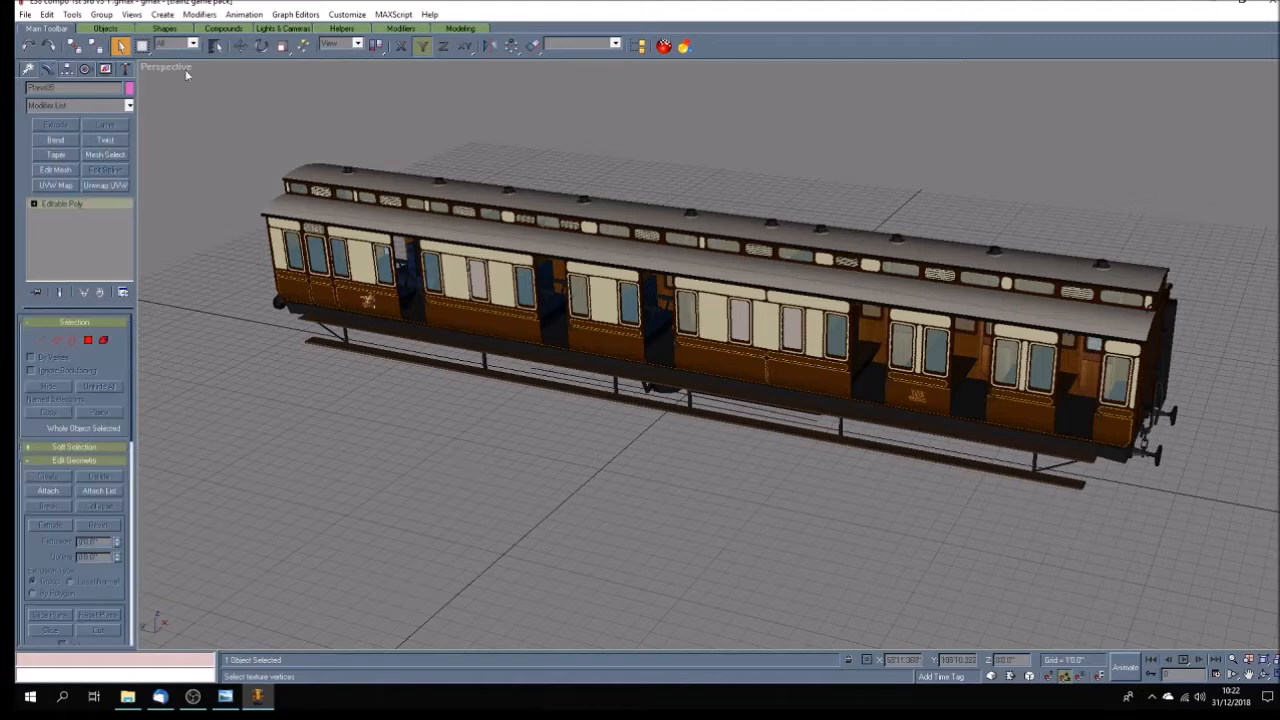
{"action": "left_click", "coordinate": [240, 46]}
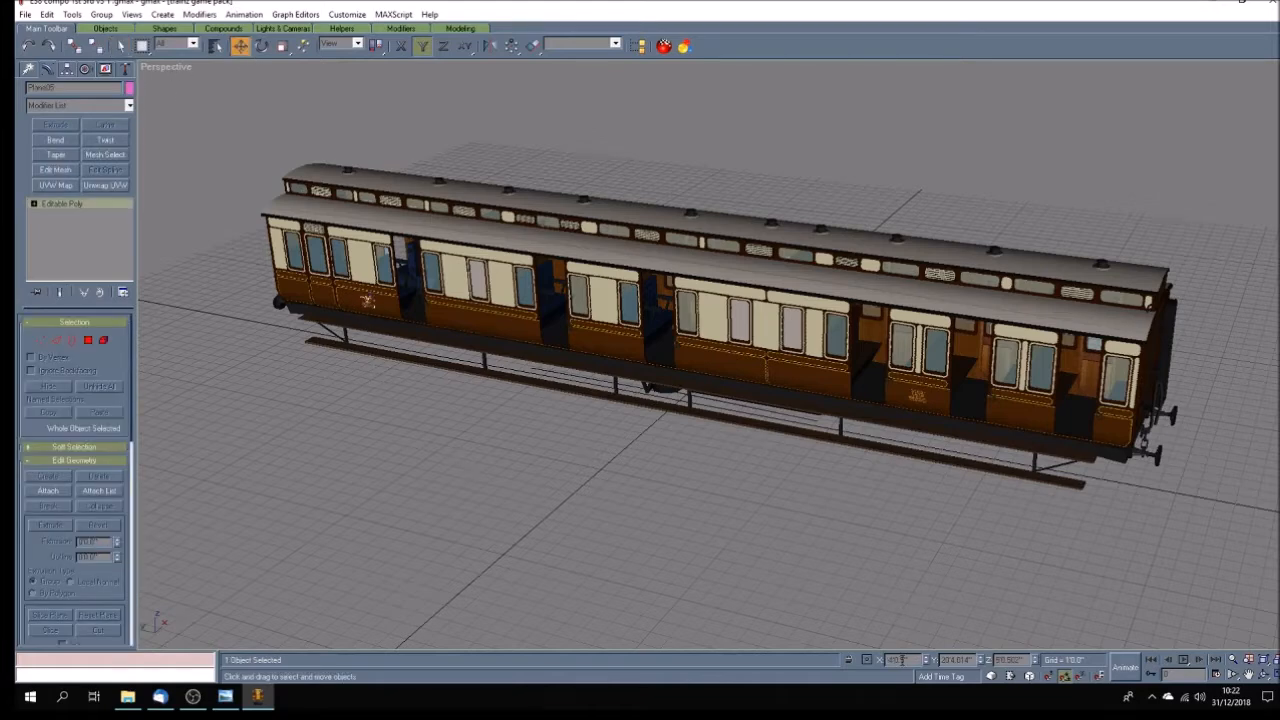
{"action": "left_click_drag", "start_coordinate": [902, 660], "coordinate": [908, 660]}
{"action": "type", "text": "1"}
{"action": "key", "text": "Return"}
{"action": "left_click", "coordinate": [624, 502]}
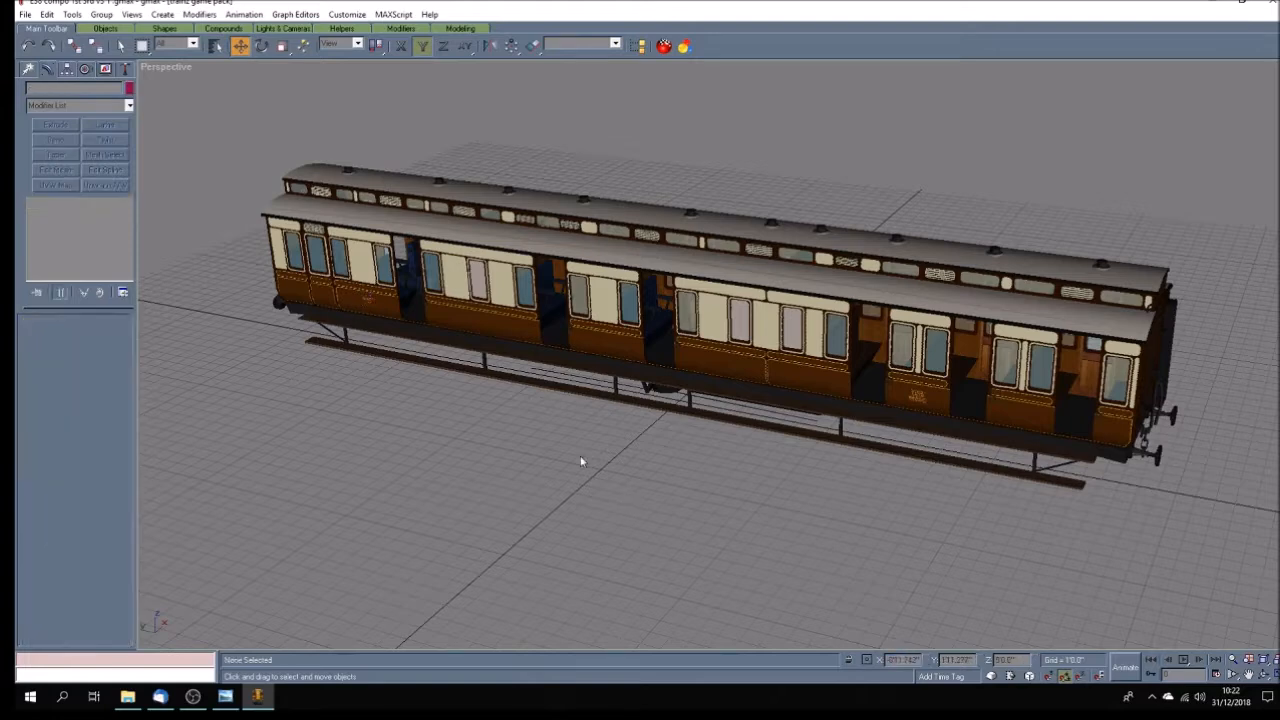
Compare the X positions of the two decal planes on this side of the carriage.
{"action": "left_click", "coordinate": [916, 396]}
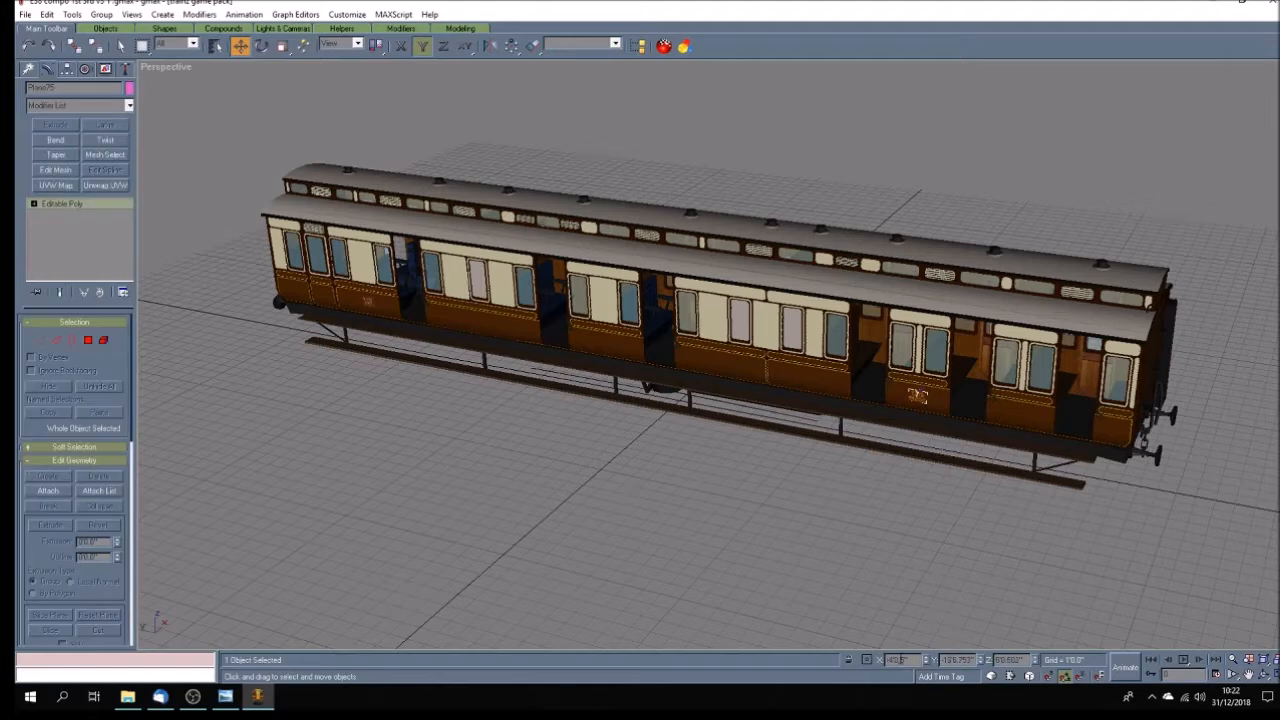
{"action": "double_click", "coordinate": [899, 660]}
{"action": "left_click", "coordinate": [366, 302]}
{"action": "double_click", "coordinate": [903, 660]}
Check the X positions of both decal planes on the opposite side of the carriage and clear the selection.
{"action": "left_click", "coordinate": [1264, 675]}
{"action": "left_click_drag", "start_coordinate": [760, 455], "coordinate": [495, 440]}
{"action": "right_click", "coordinate": [501, 455]}
{"action": "left_click", "coordinate": [455, 373]}
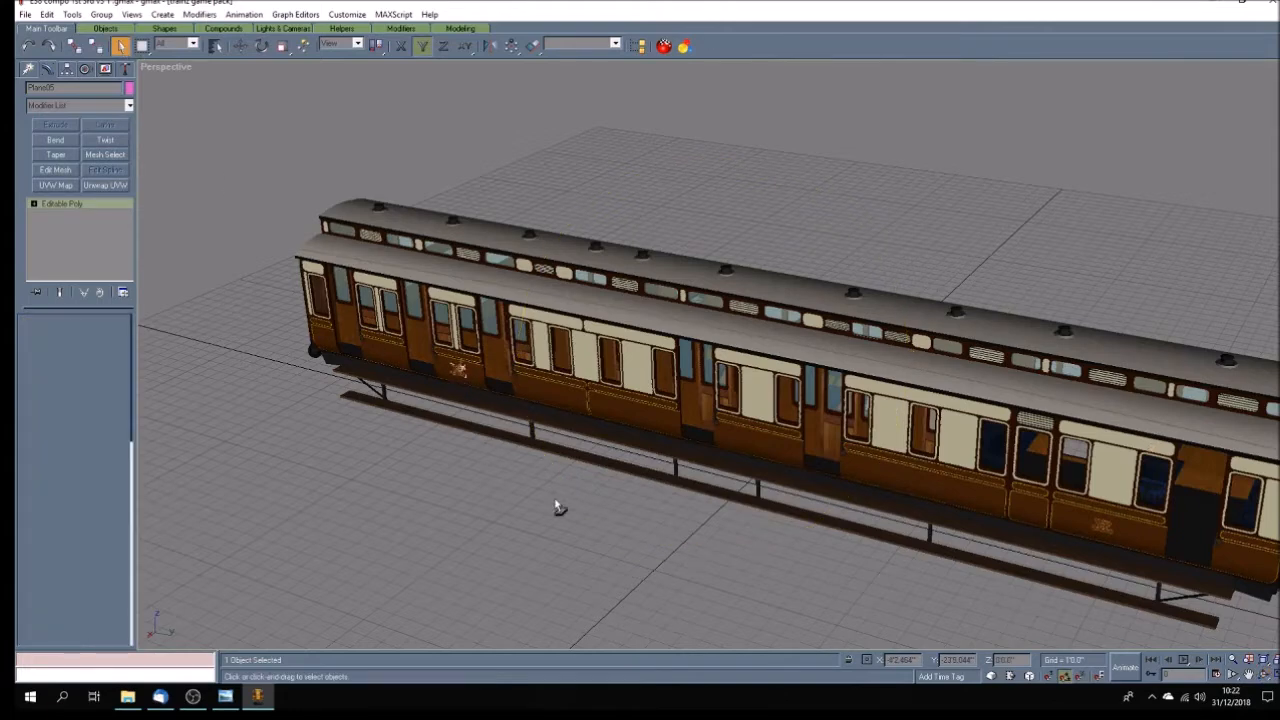
{"action": "key", "text": "w"}
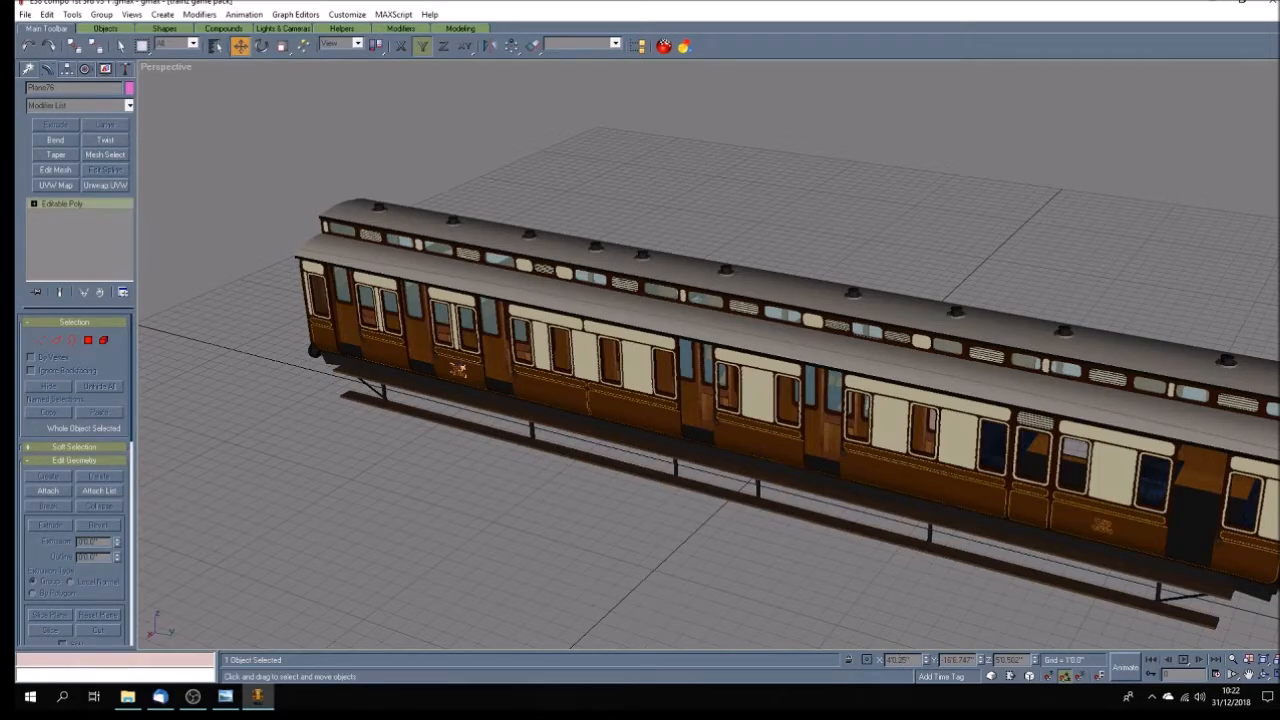
{"action": "left_click", "coordinate": [889, 644]}
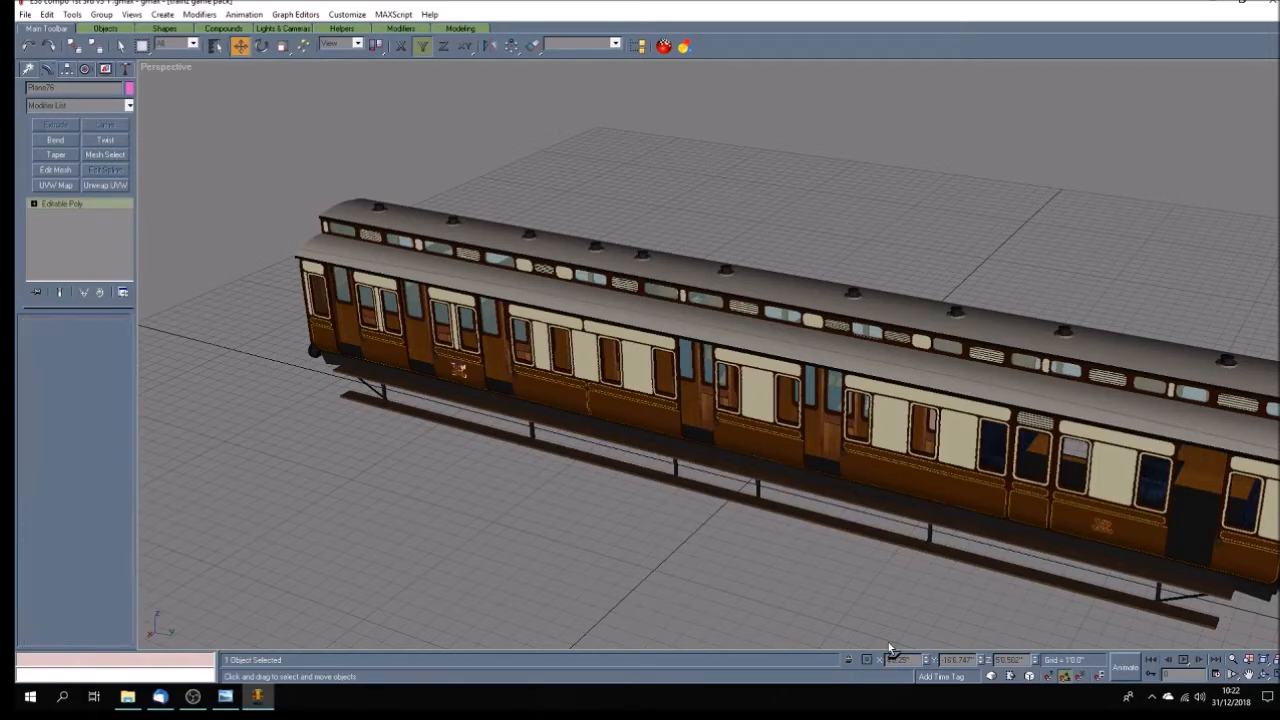
{"action": "left_click", "coordinate": [1100, 526]}
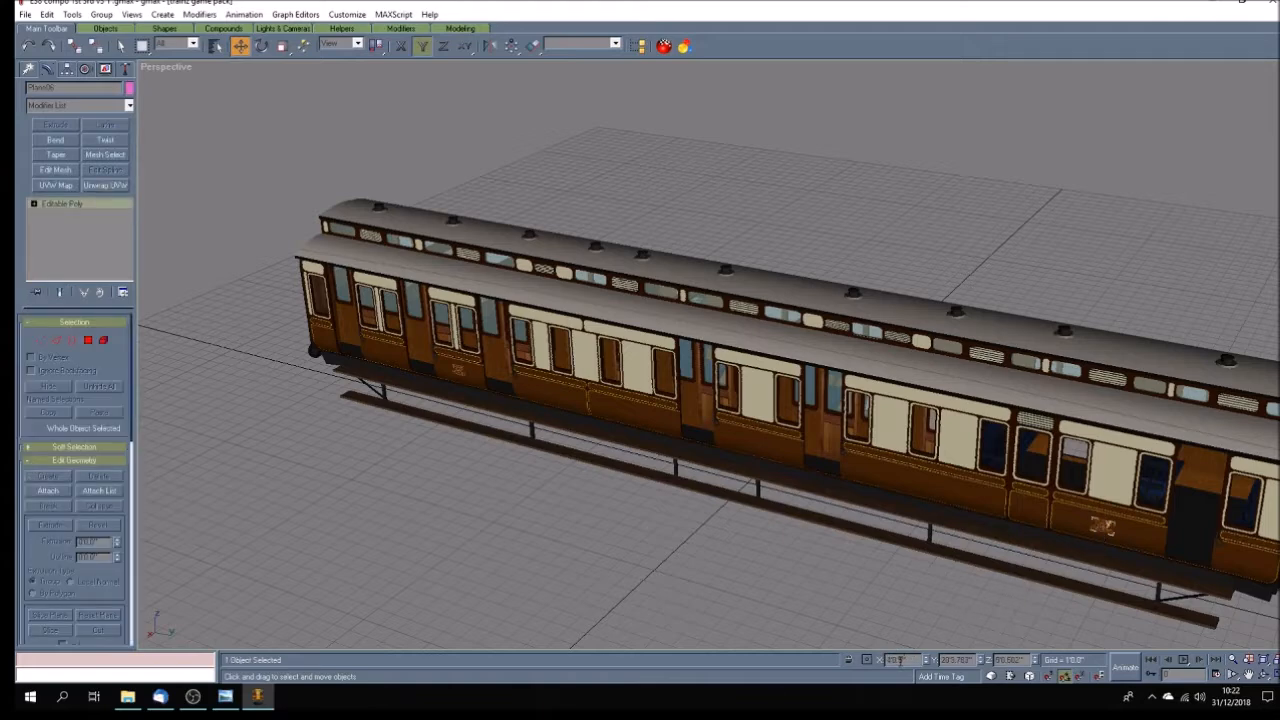
{"action": "left_click", "coordinate": [775, 566]}
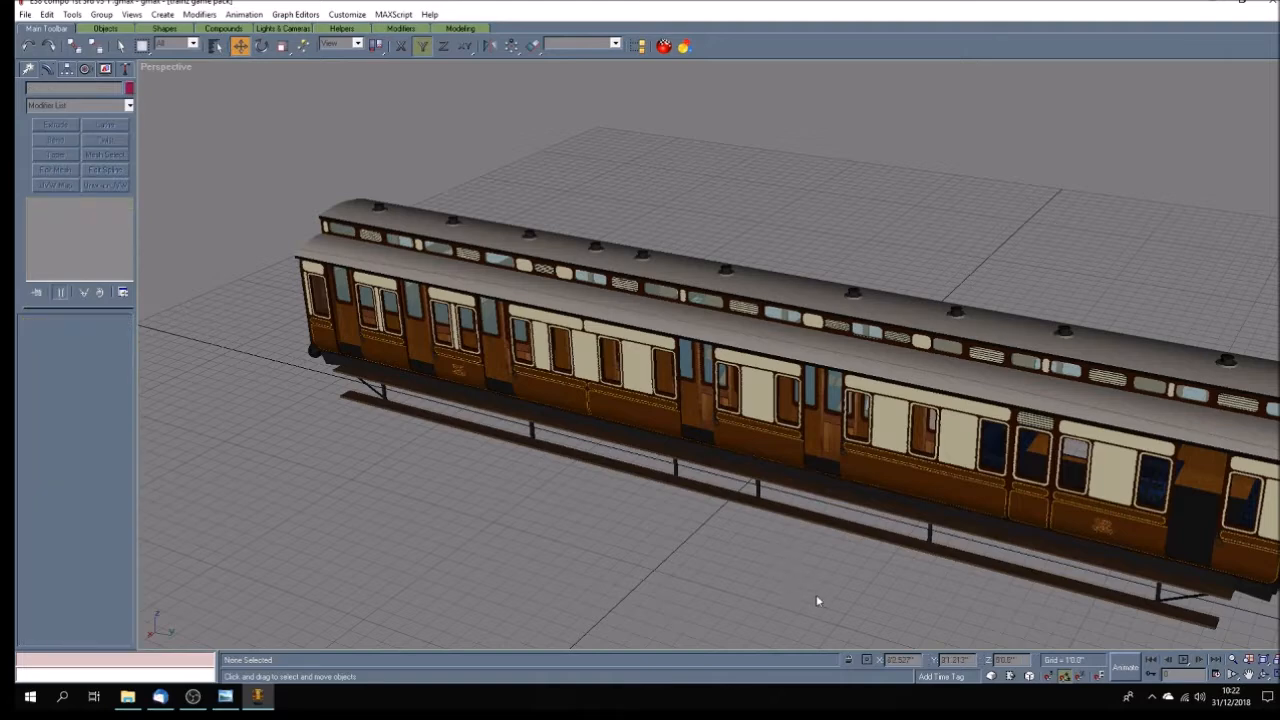
Unhide all hidden objects in the scene and save the file.
{"action": "left_click", "coordinate": [105, 69]}
{"action": "left_click", "coordinate": [103, 420]}
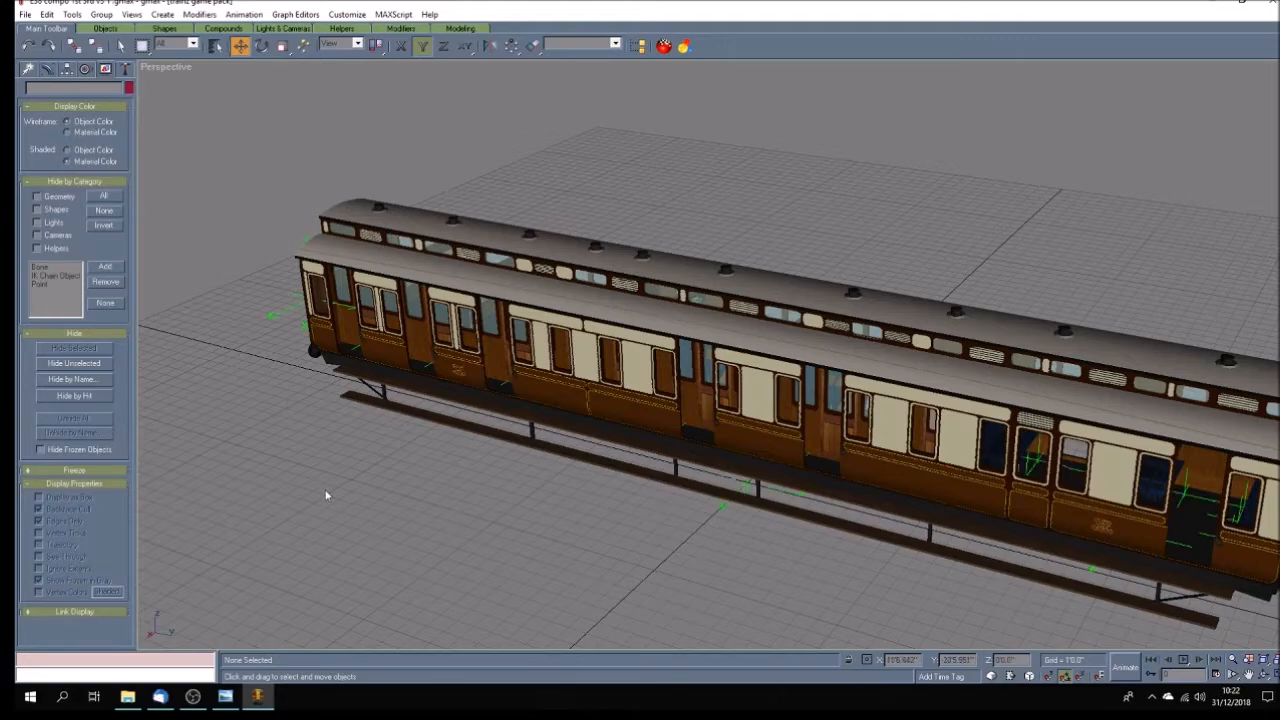
{"action": "left_click", "coordinate": [25, 15]}
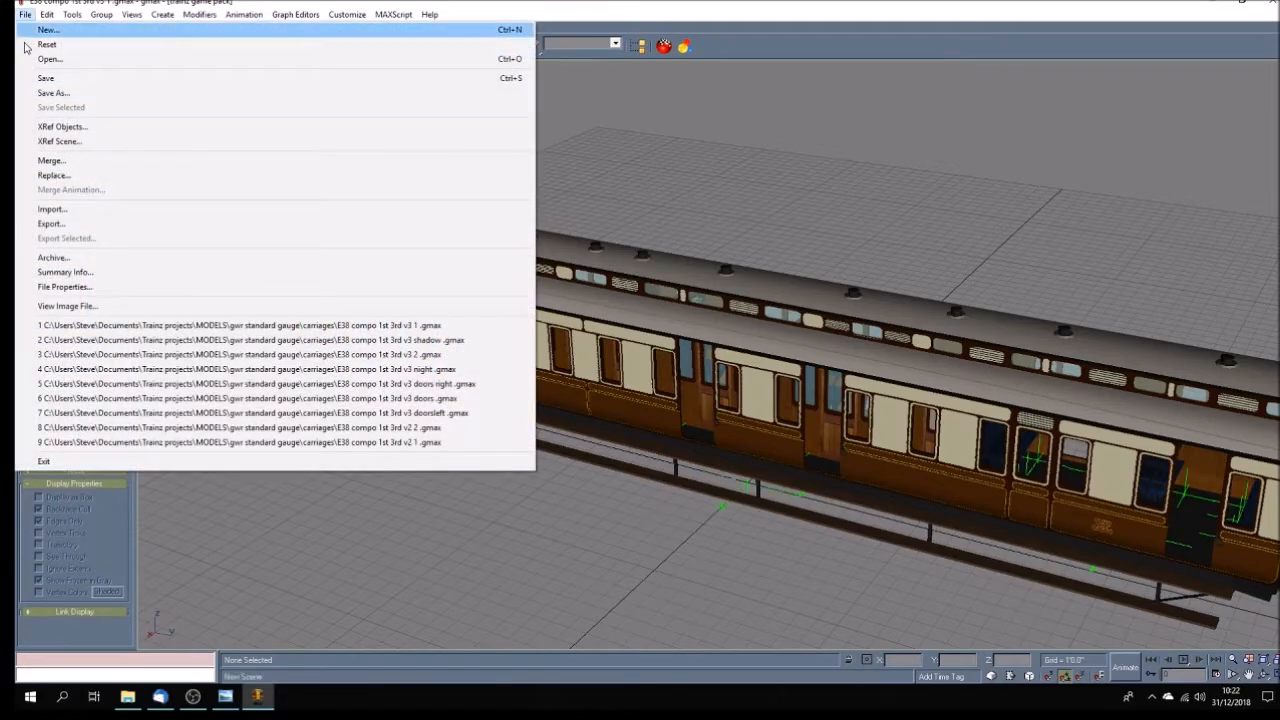
{"action": "left_click", "coordinate": [35, 77]}
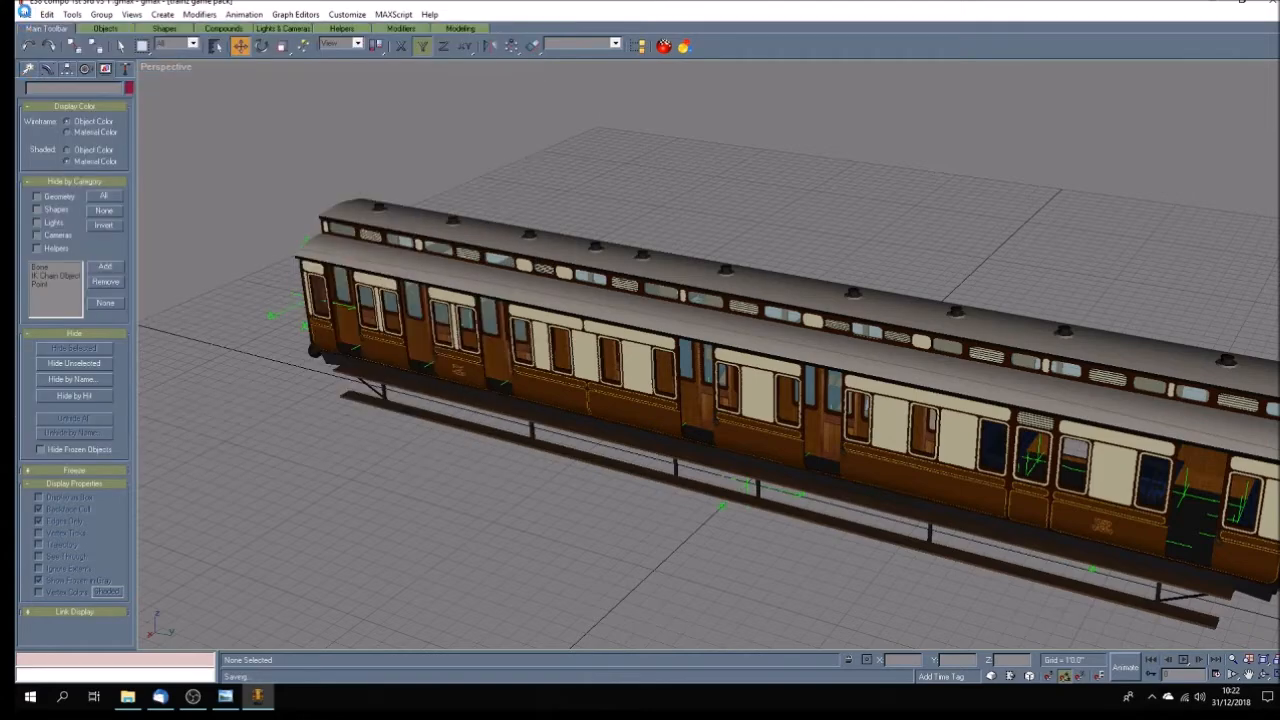
Save the scene as E38 compo 1st 3rd v3 2 .gmax in the carriages folder, replacing the existing file.
{"action": "left_click", "coordinate": [25, 15]}
{"action": "left_click", "coordinate": [36, 92]}
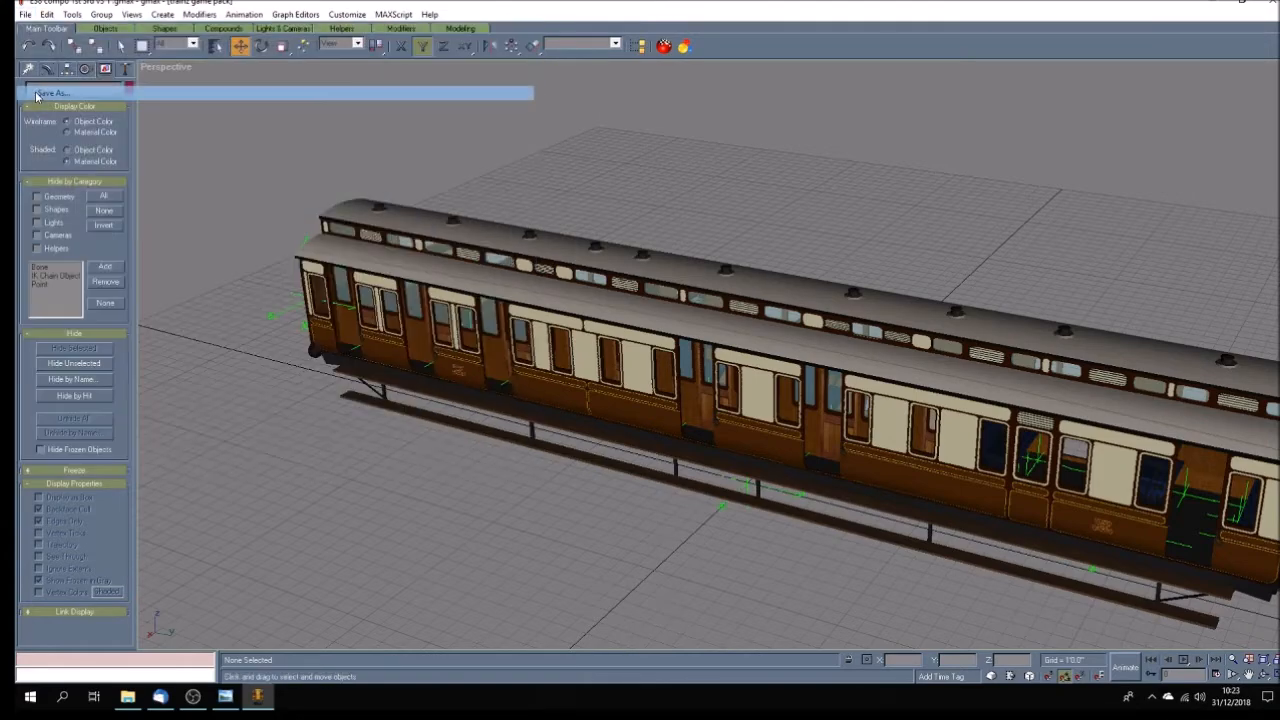
{"action": "left_click_drag", "start_coordinate": [285, 102], "coordinate": [287, 140]}
{"action": "left_click", "coordinate": [287, 91]}
{"action": "left_click", "coordinate": [287, 91]}
{"action": "left_click", "coordinate": [287, 91]}
{"action": "left_click", "coordinate": [287, 91]}
{"action": "left_click", "coordinate": [287, 91]}
{"action": "left_click", "coordinate": [287, 91]}
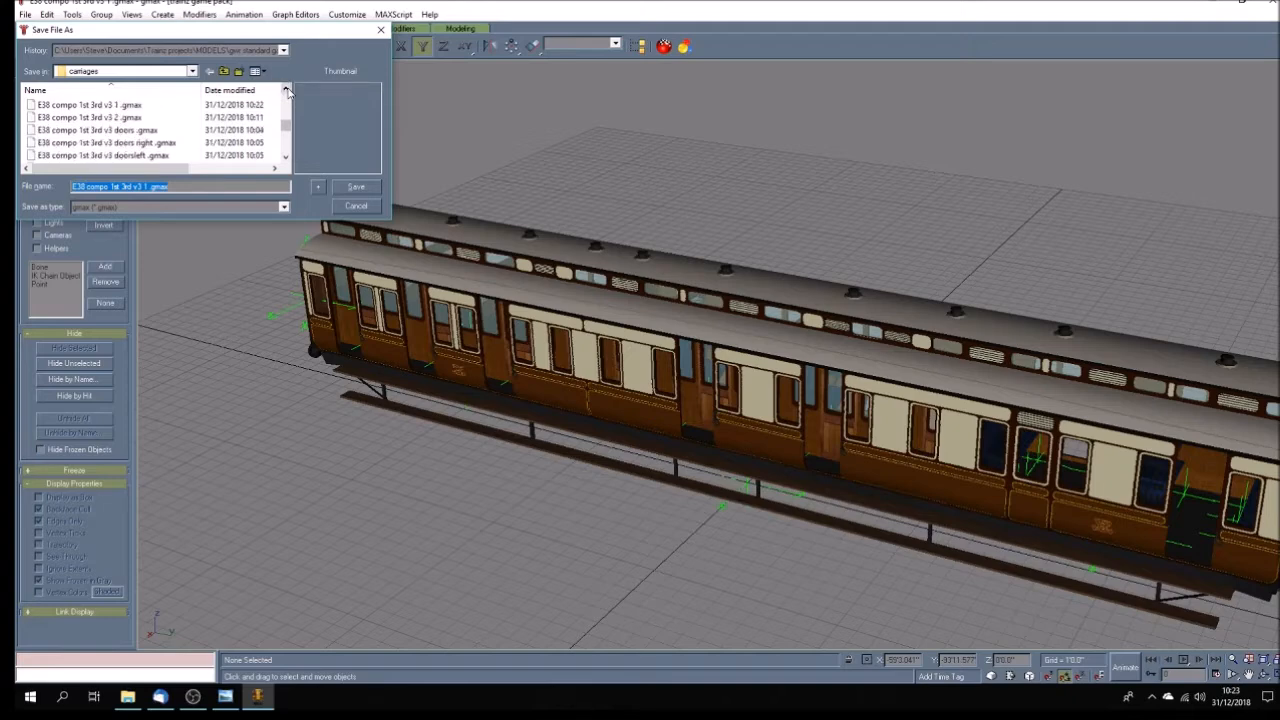
{"action": "left_click", "coordinate": [135, 118]}
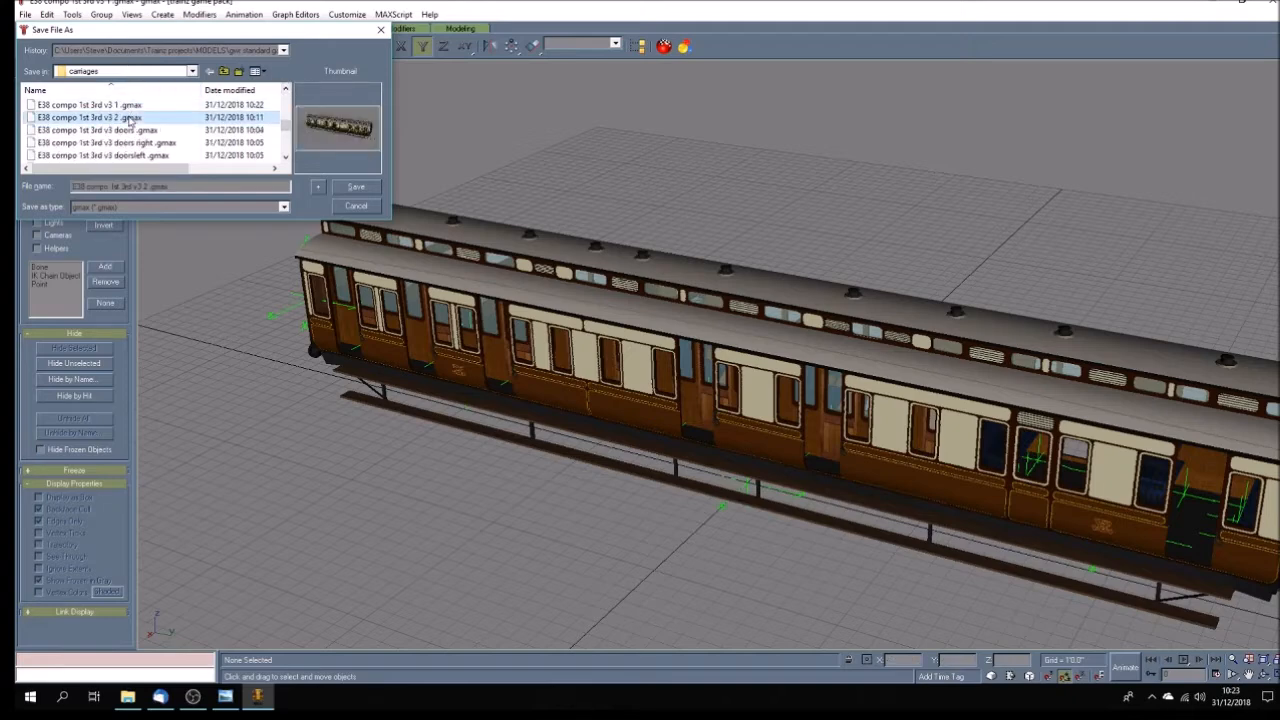
{"action": "left_click", "coordinate": [354, 186]}
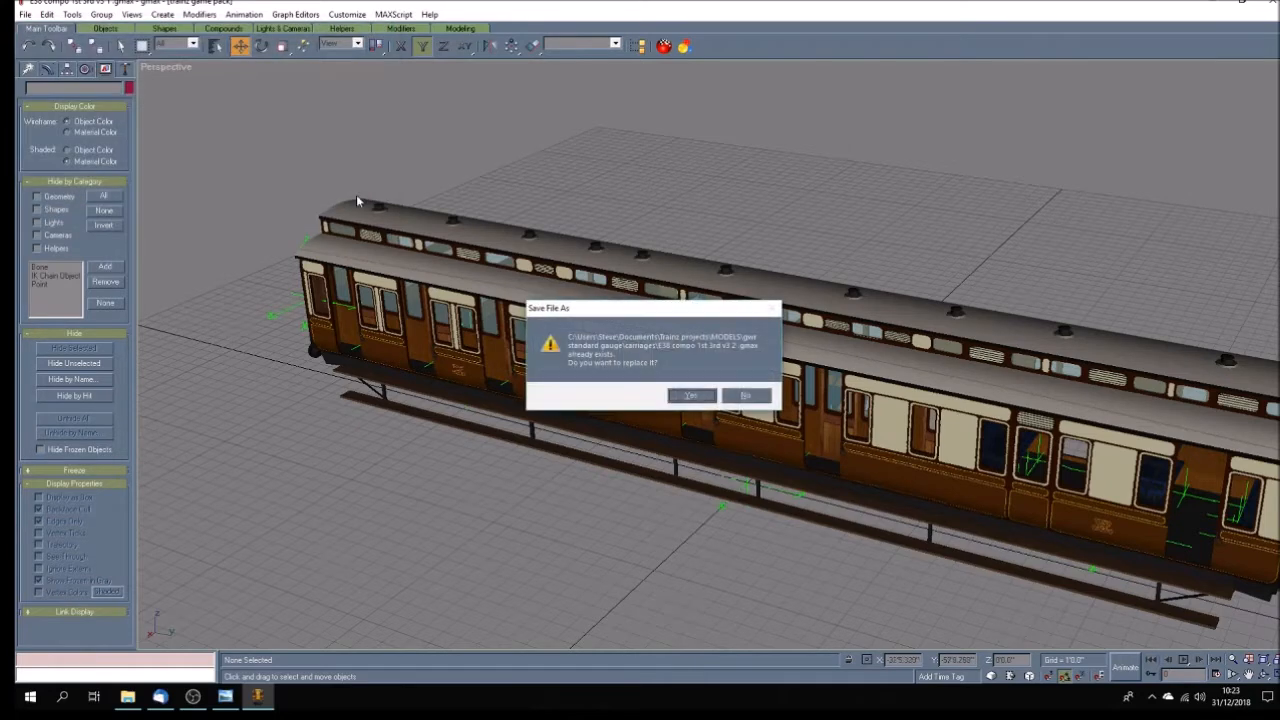
{"action": "left_click", "coordinate": [692, 396]}
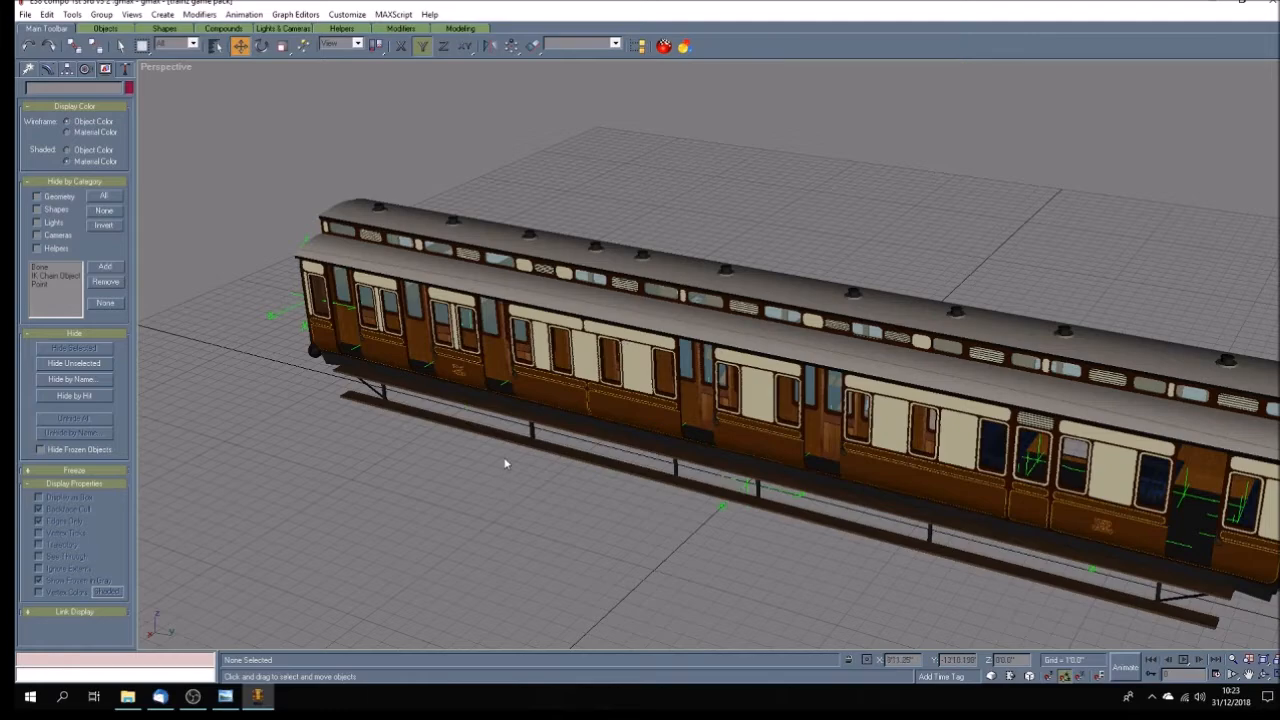
{"action": "scroll", "coordinate": [505, 463], "scroll_direction": "down", "scroll_amount": 5}
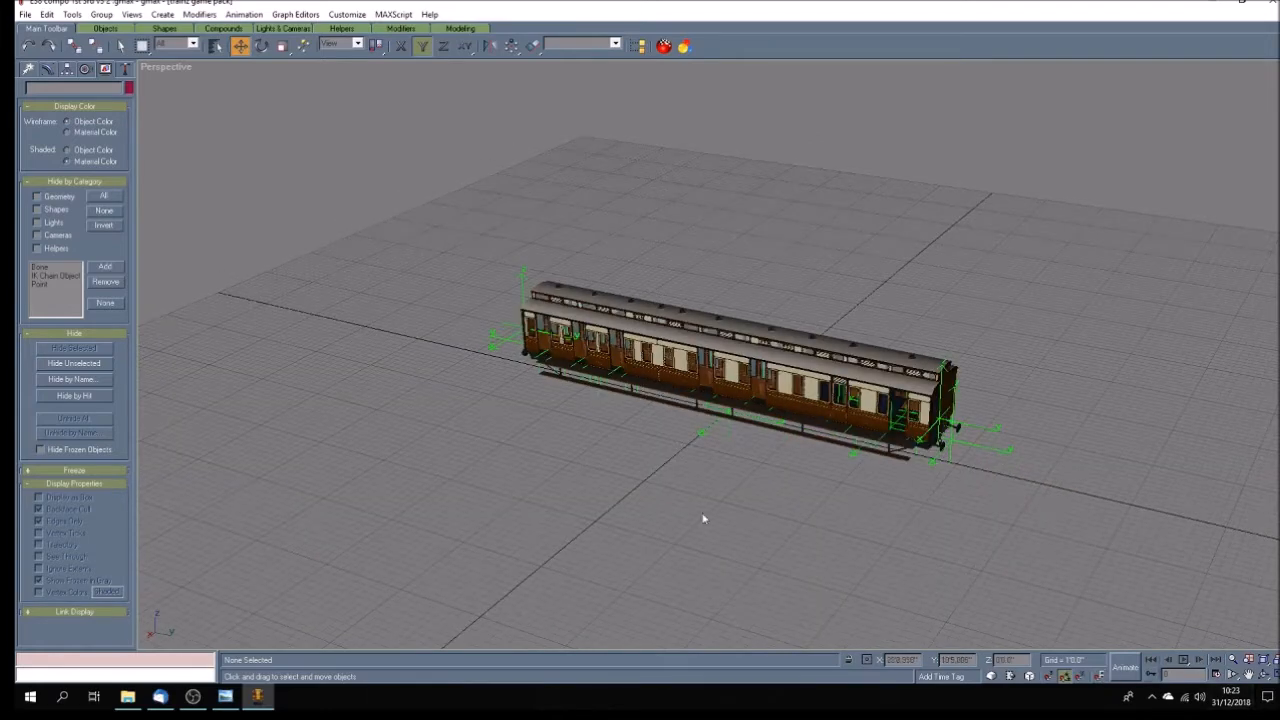
{"action": "scroll", "coordinate": [570, 455], "scroll_direction": "up", "scroll_amount": 3}
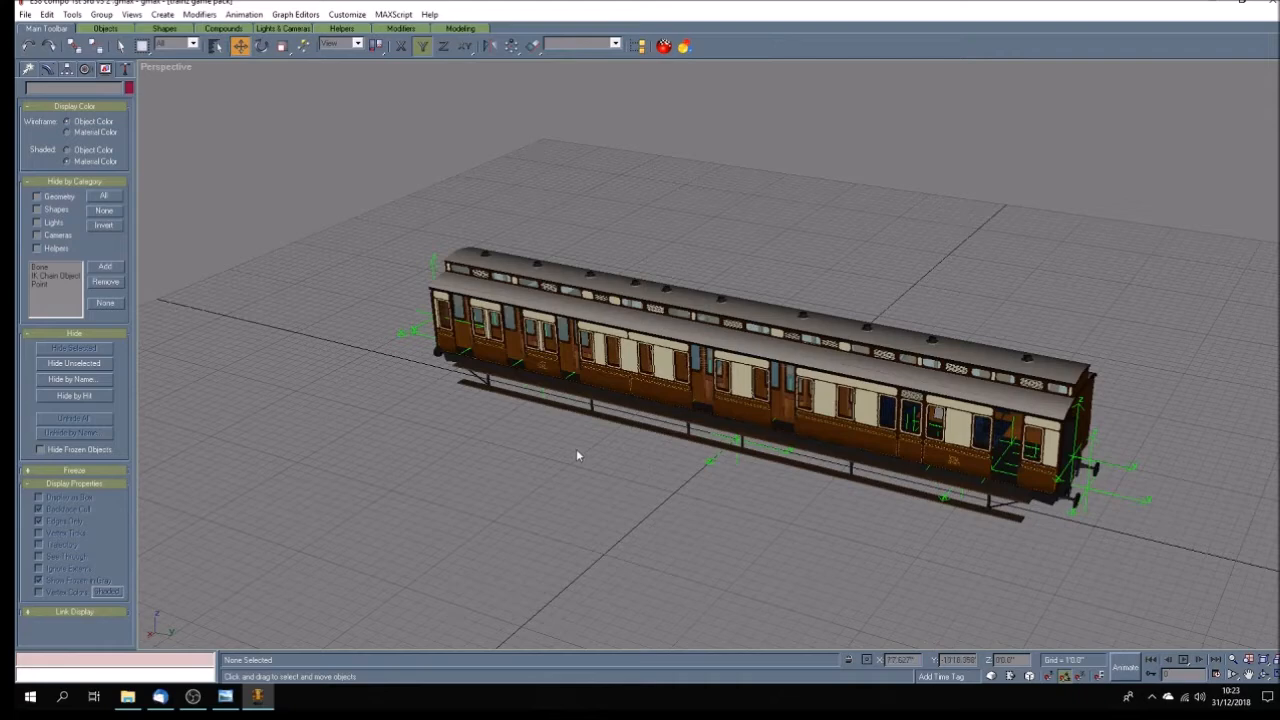